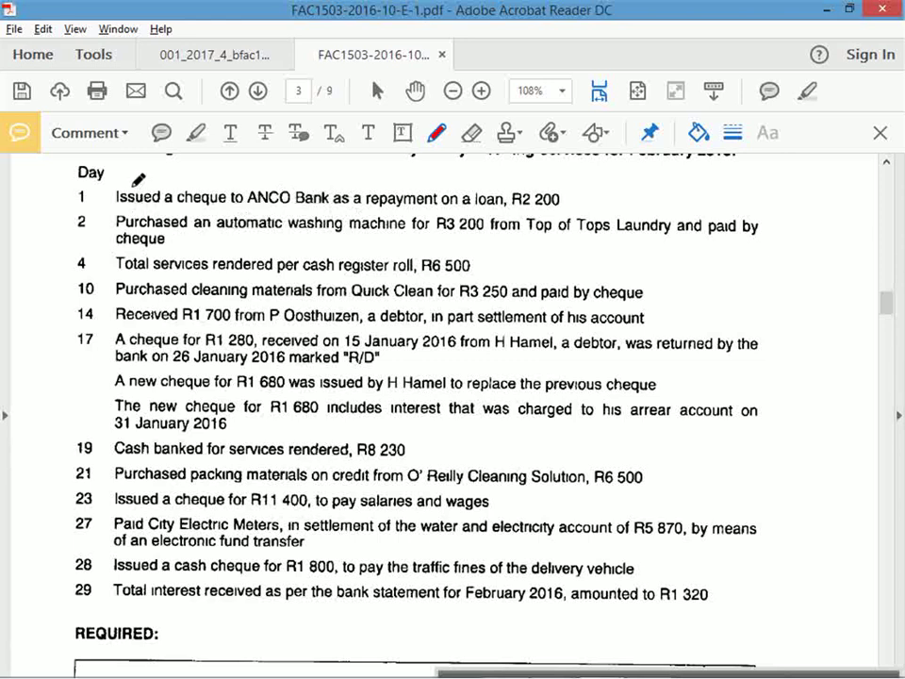
- Handwrite "CPJ" above the day 1 transaction, circle day 1, and handwrite "CPJ" beside the day 2 transaction
mouse_move(129, 165)
mouse_down()
mouse_move(119, 181)
mouse_move(154, 170)
mouse_move(179, 181)
mouse_up()
mouse_move(85, 186)
mouse_down()
mouse_move(73, 200)
mouse_move(87, 187)
mouse_up()
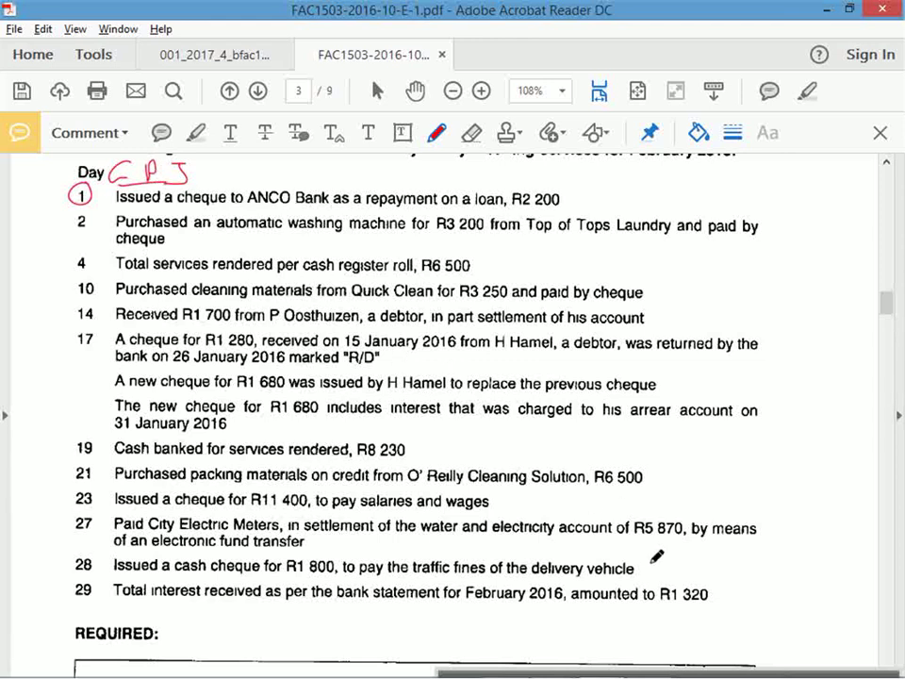
mouse_move(750, 658)
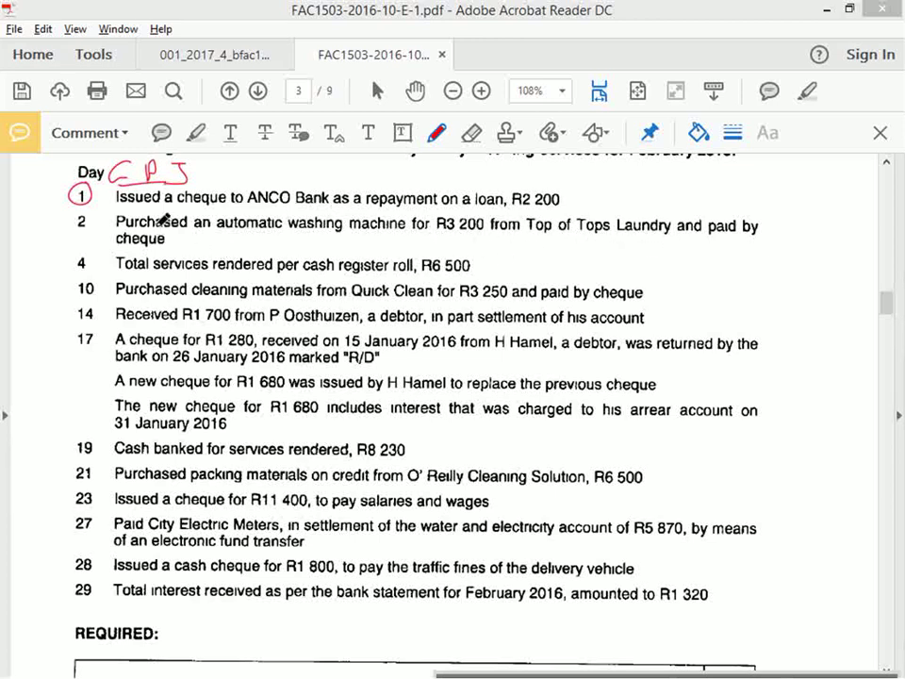
drag(43, 223, 30, 241)
mouse_move(49, 241)
mouse_down()
mouse_move(56, 229)
mouse_move(86, 230)
mouse_move(83, 238)
mouse_up()
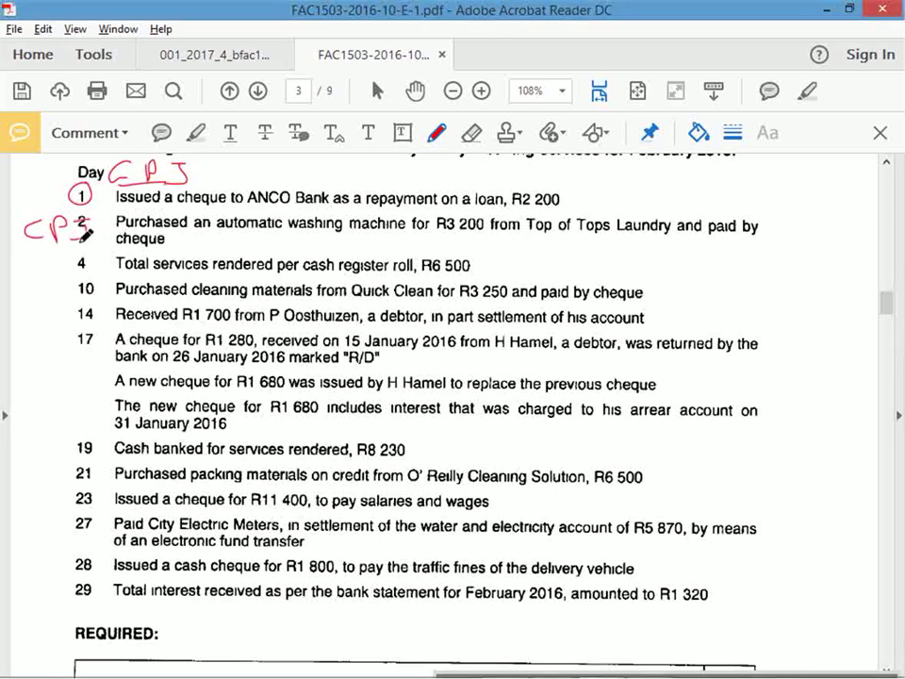
- Underline the marks and time allowance in the Question 1 heading
scroll(201, 341, down, 8)
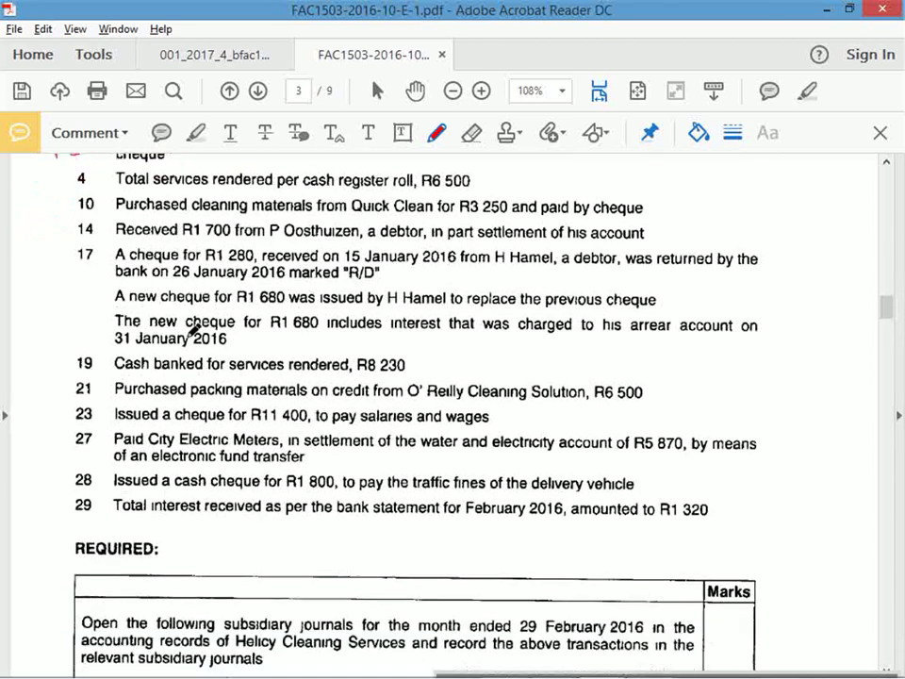
scroll(202, 342, up, 12)
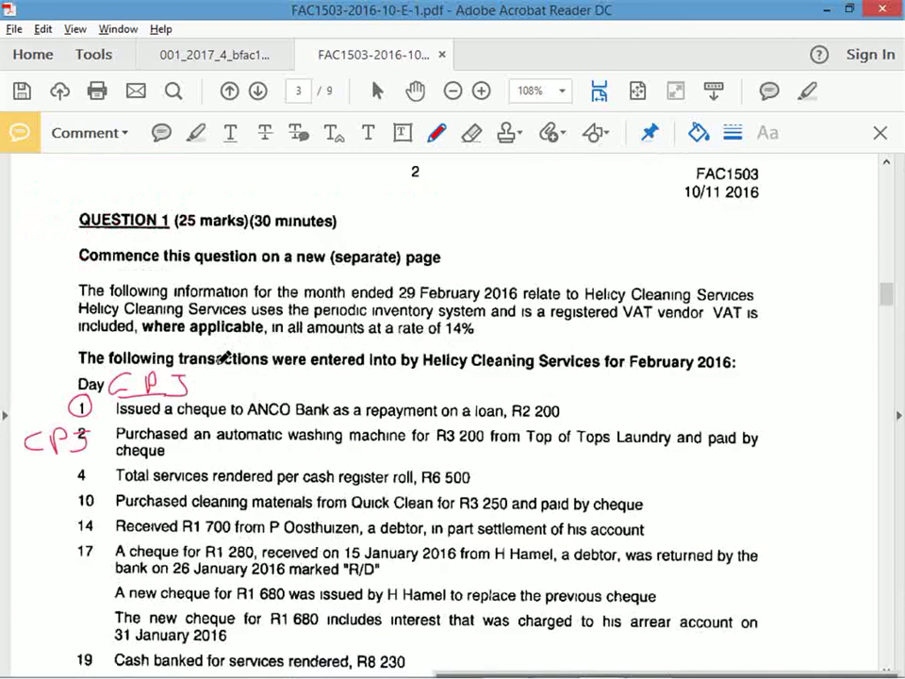
drag(175, 239, 334, 238)
- Circle "cash receipts journal" in requirement (a) and underline the column names date, details and bank
scroll(332, 326, down, 11)
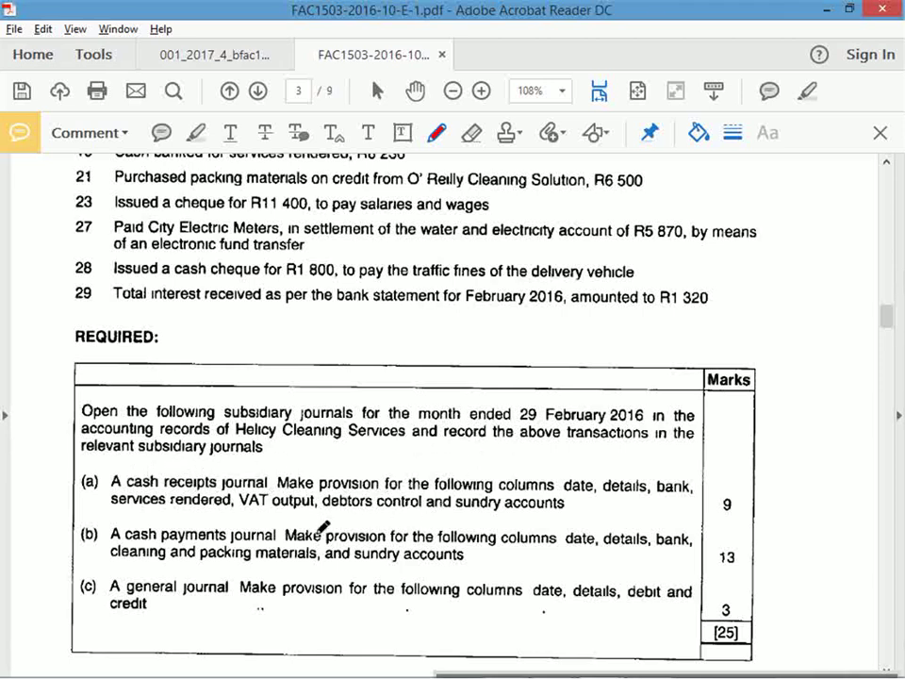
mouse_move(274, 472)
mouse_down()
mouse_move(121, 470)
mouse_move(170, 488)
mouse_move(279, 487)
mouse_move(278, 473)
mouse_up()
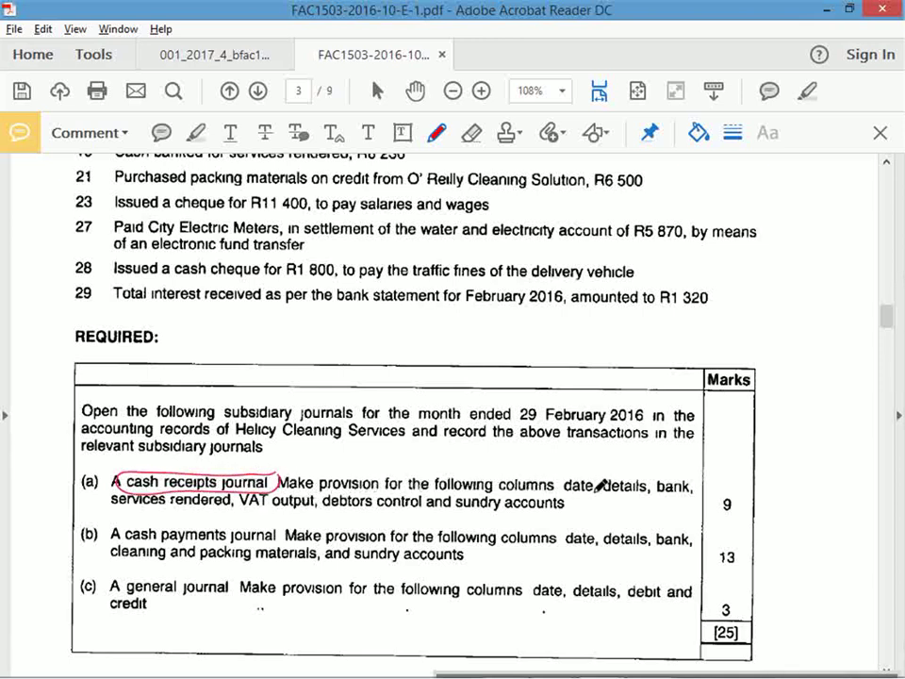
drag(564, 504, 699, 491)
- Switch to the Excel template journals workbook and copy the whole blank cash receipts journal, A52:J68
key(alt+Tab)
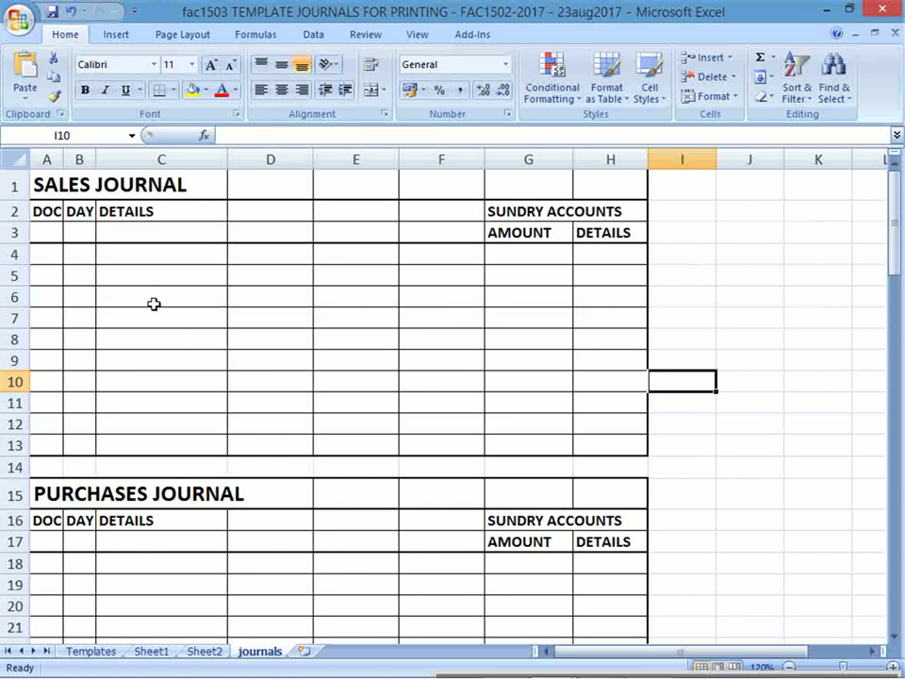
scroll(190, 359, down, 8)
scroll(190, 359, down, 9)
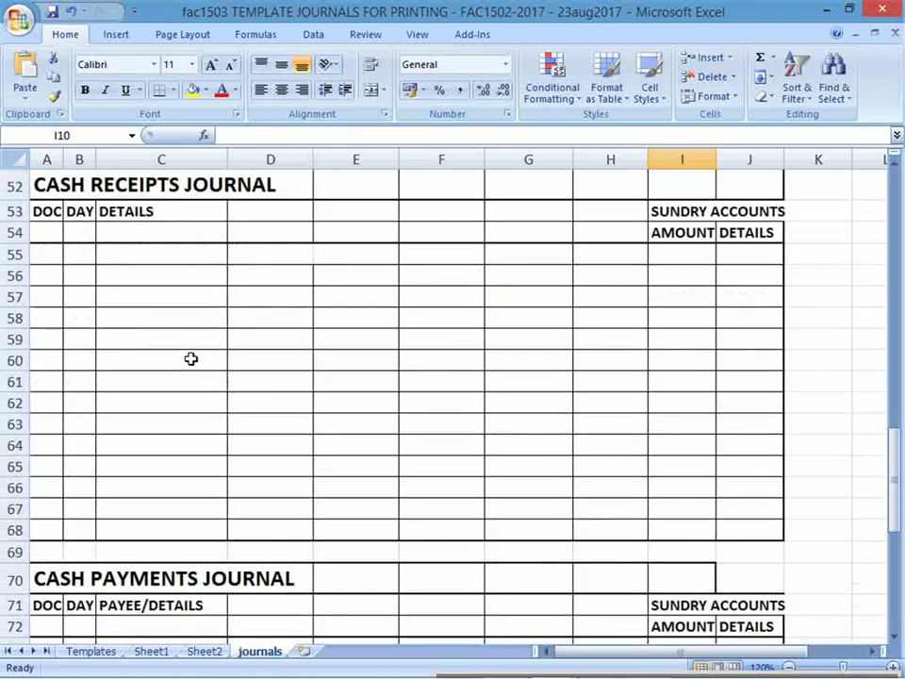
drag(78, 193, 760, 526)
key(ctrl+c)
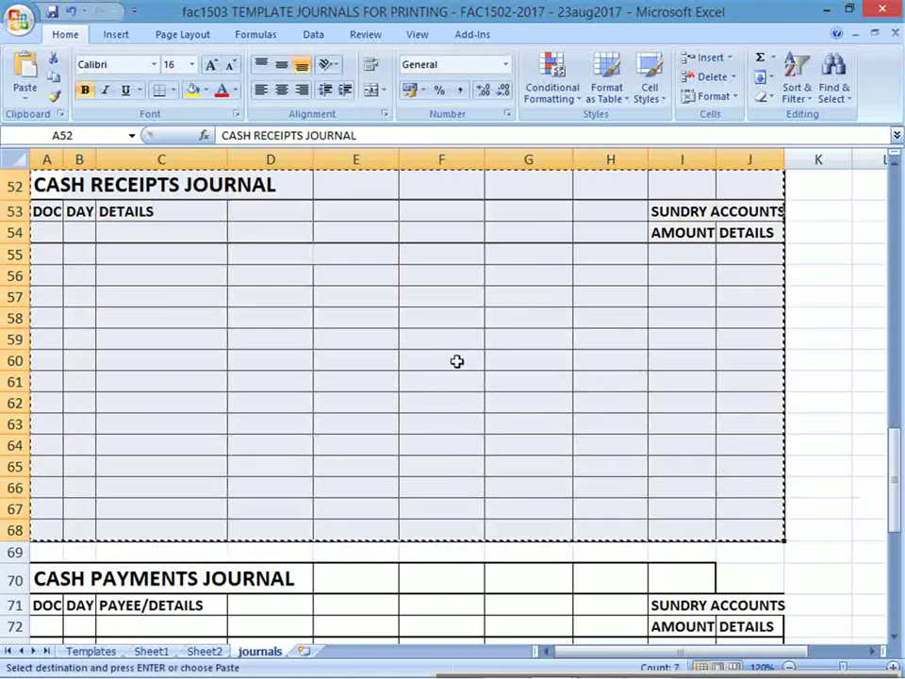
- Paste the cash receipts journal template at cell A3 of the Q1-journals sheet in the FAC1503 - OCTNOV2016 workings workbook
key(alt+Tab)
key(alt+Tab)
key(alt+Tab)
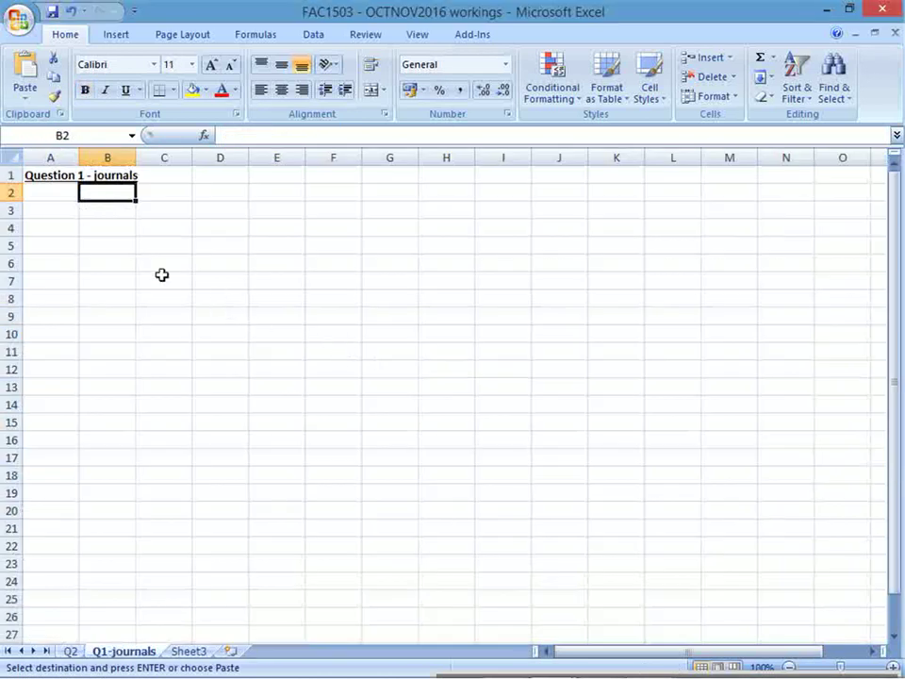
click(50, 212)
key(ctrl+v)
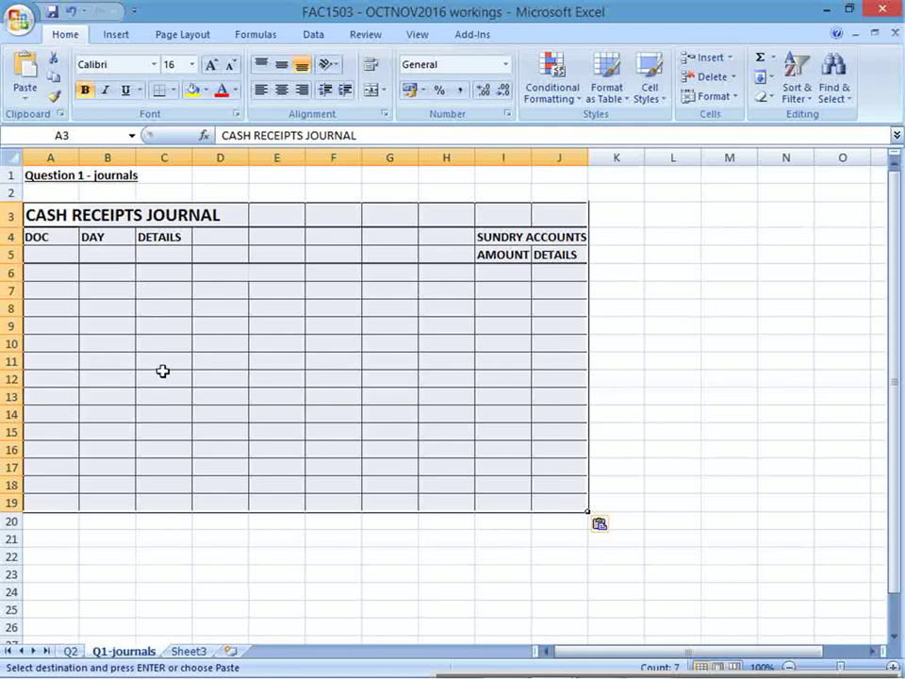
- Select cell A21 in the workings sheet, and circle "cash payments journal" in requirement (b) of the exam PDF in Acrobat Reader
click(64, 540)
key(alt+Tab)
key(alt+Tab)
key(alt+Tab)
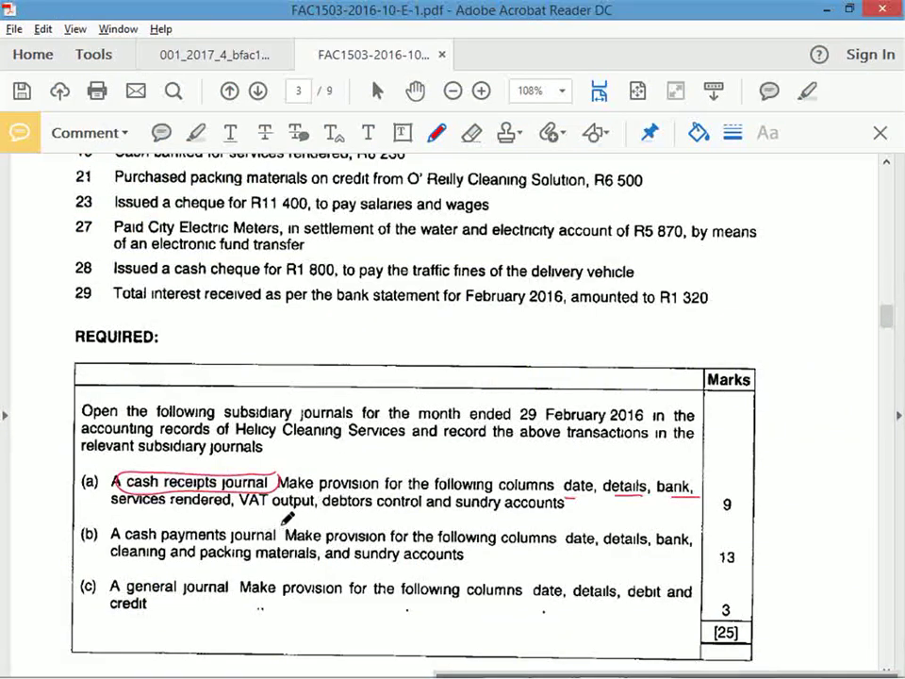
mouse_move(283, 519)
mouse_down()
mouse_move(117, 530)
mouse_move(179, 551)
mouse_move(283, 545)
mouse_move(295, 534)
mouse_up()
- Switch to the Excel template journals workbook and copy the whole blank cash payments journal, A70:J91
key(alt+Tab)
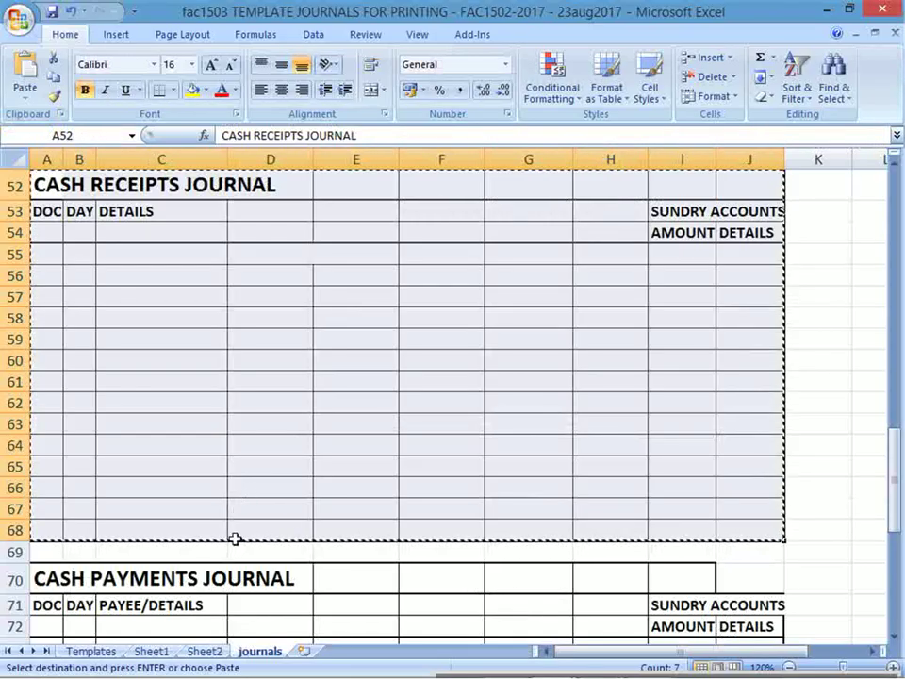
scroll(235, 538, down, 4)
scroll(210, 534, down, 1)
drag(41, 253, 754, 600)
key(ctrl+c)
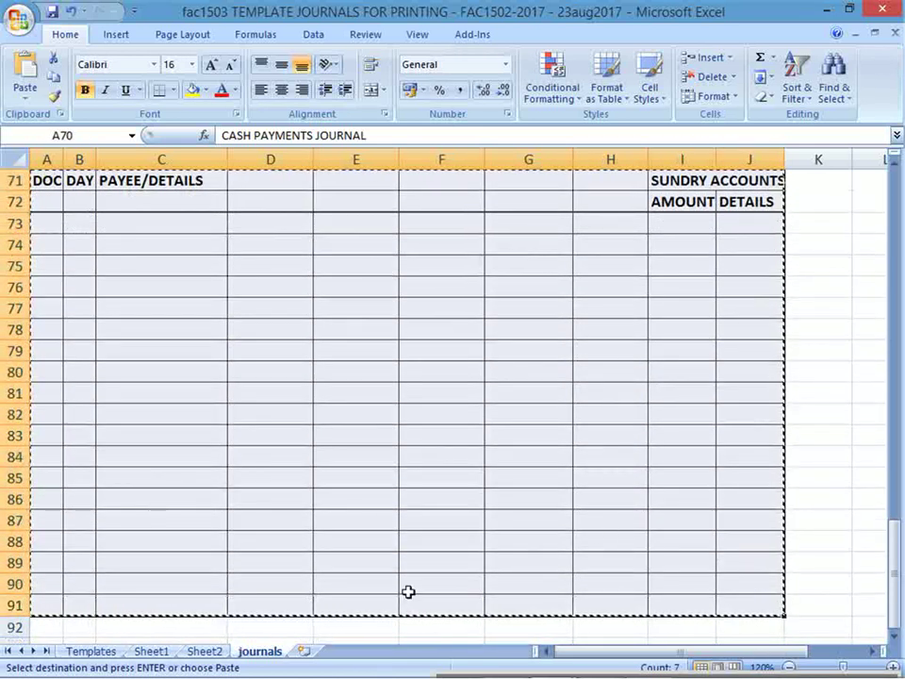
- Paste the cash payments journal template at cell A21 of the Q1-journals sheet in the workings workbook
key(alt+Tab)
key(alt+Tab)
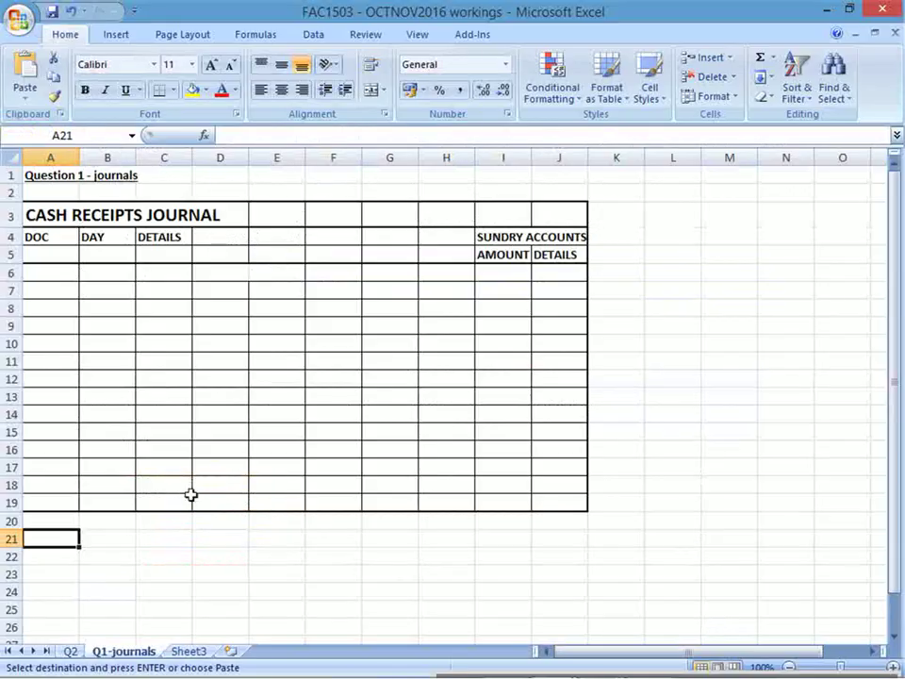
key(ctrl+v)
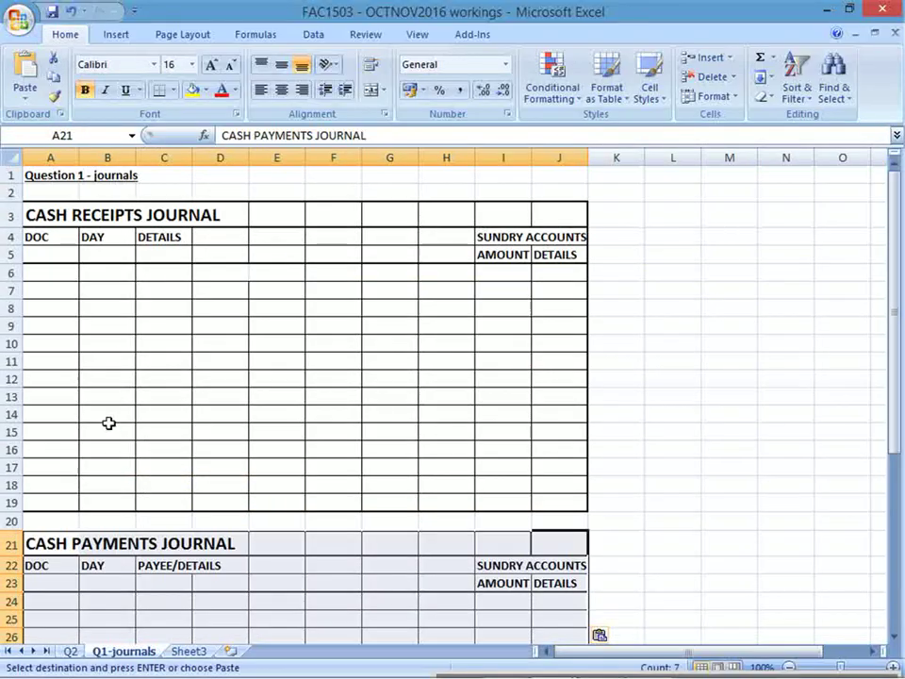
- Label the cash receipts journal "a)" in cell A2 and the cash payments journal "b)" in cell A20
click(47, 193)
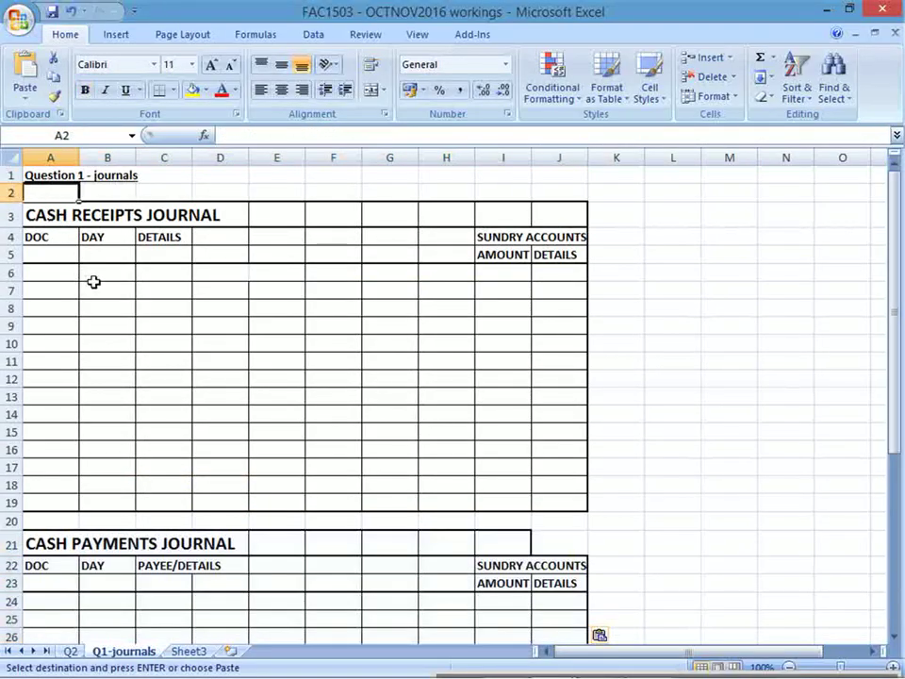
text(a)
key(Return)
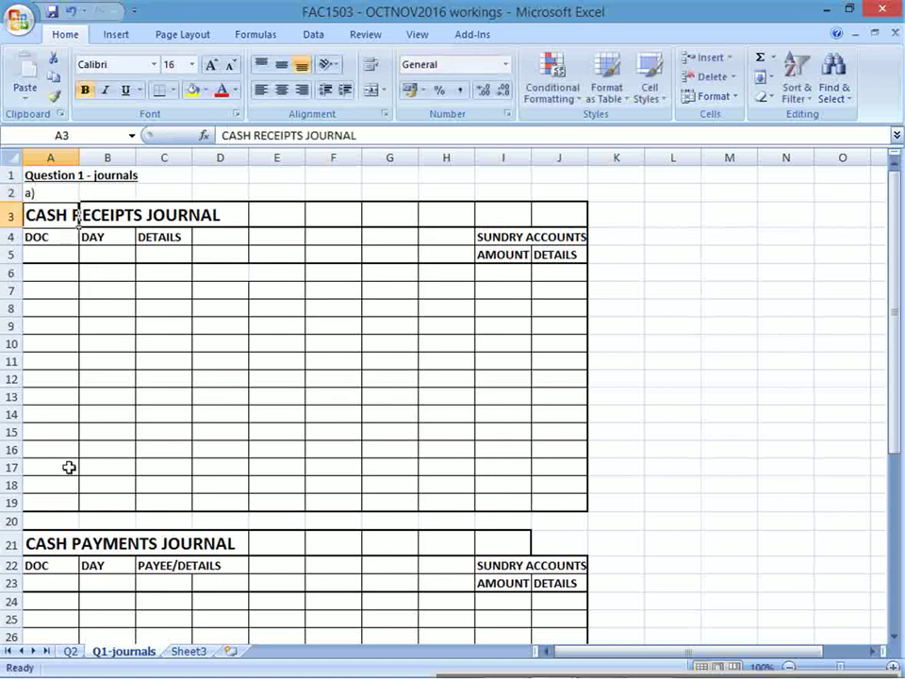
click(61, 518)
text(b))
key(Return)
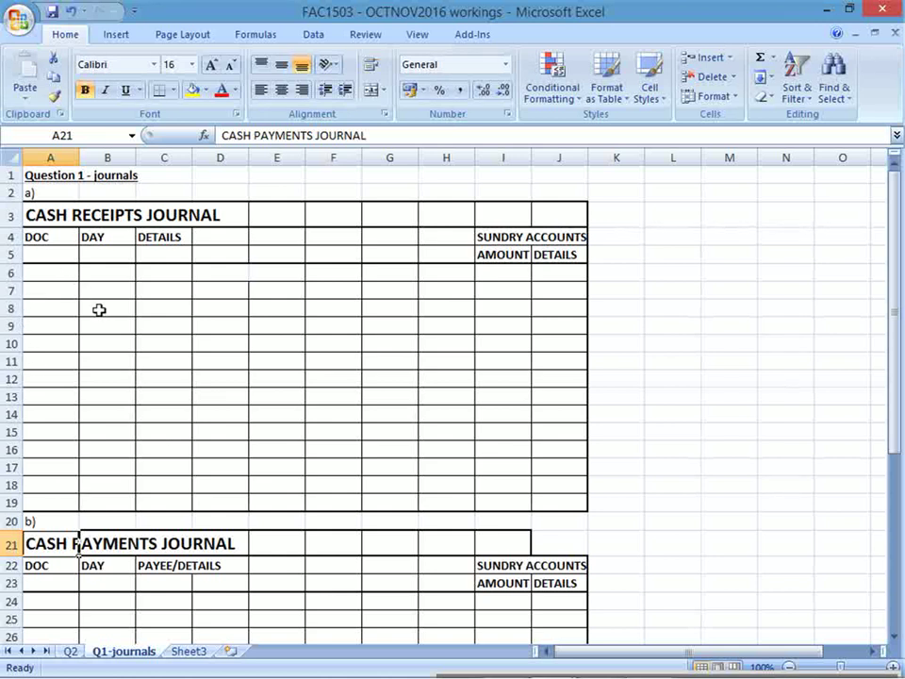
- Narrow the DAY and DOC columns of the journals, checking the required columns in the exam PDF
drag(47, 220, 585, 487)
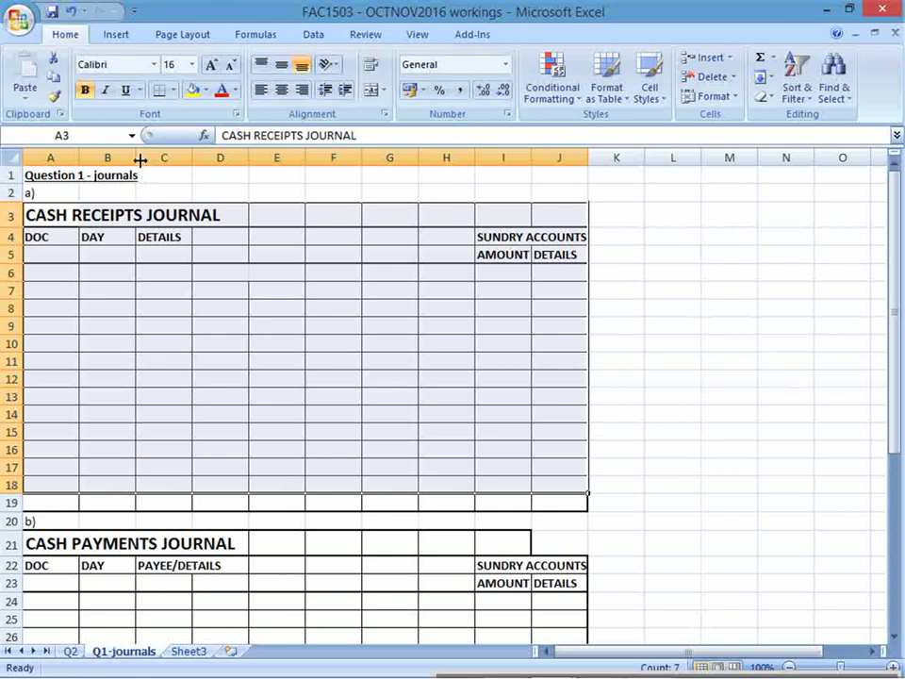
drag(137, 158, 111, 158)
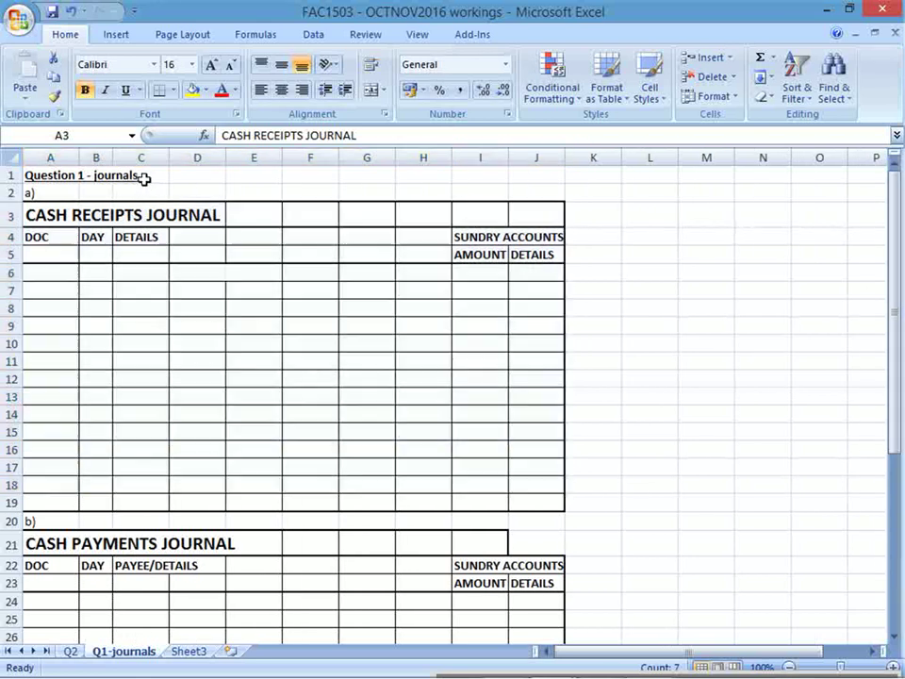
key(alt+Tab)
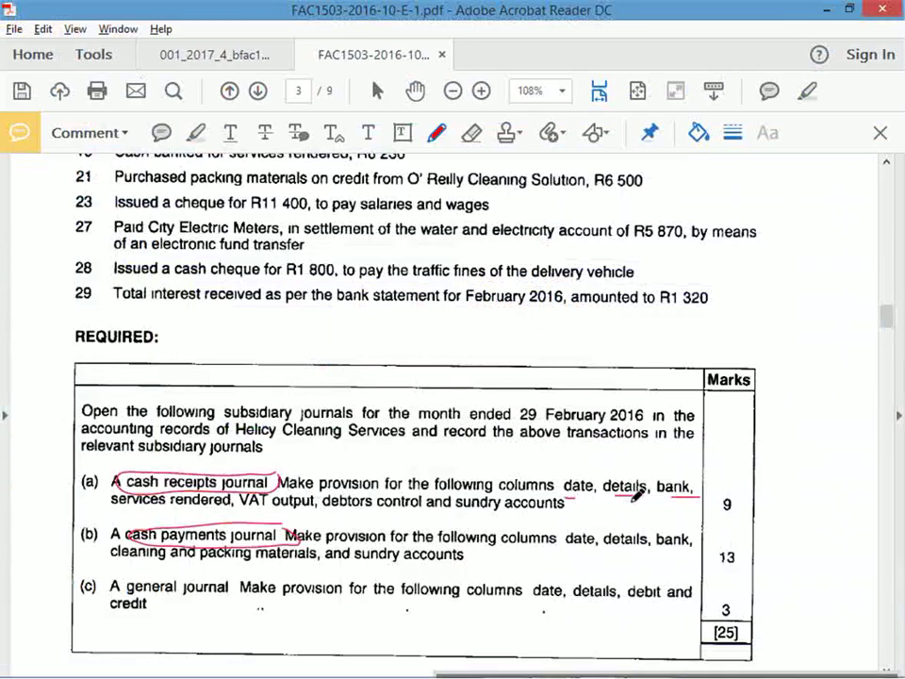
key(alt+Tab)
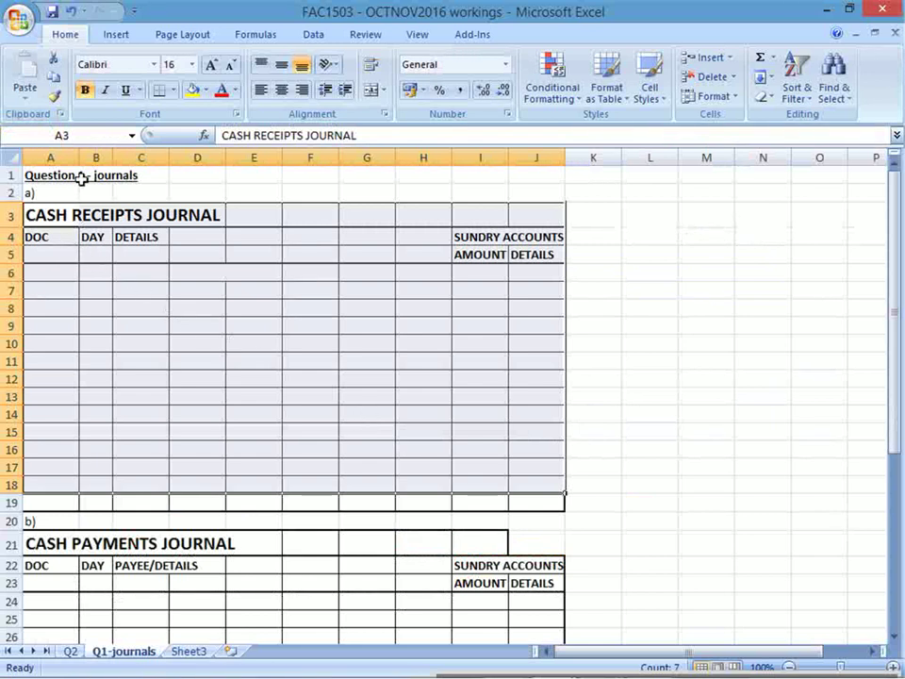
drag(73, 158, 64, 157)
- Enter the column heading "BANK" in cell D4 of the cash receipts journal
click(173, 240)
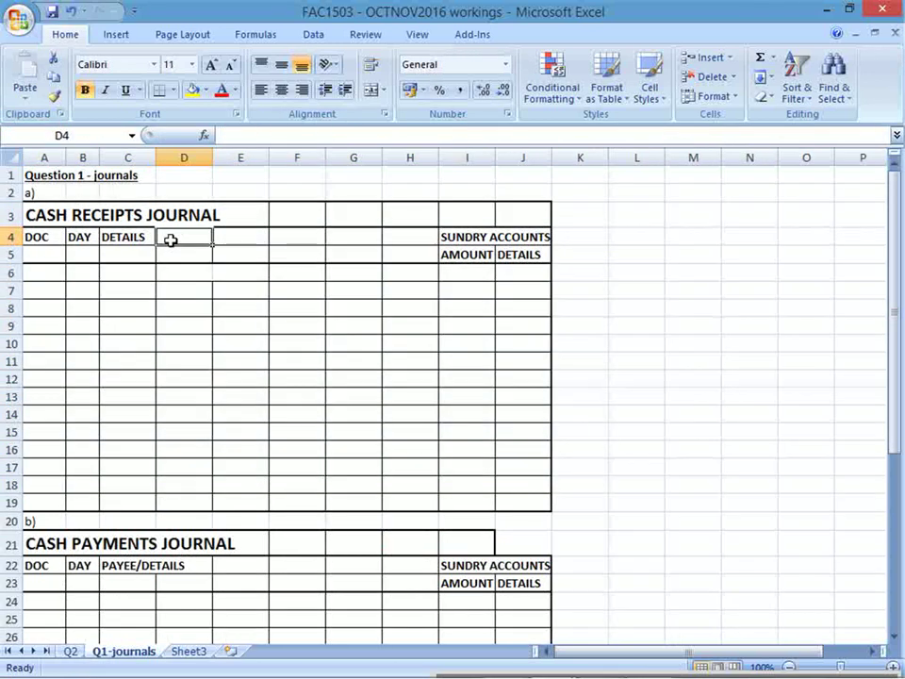
text(BANK)
key(Return)
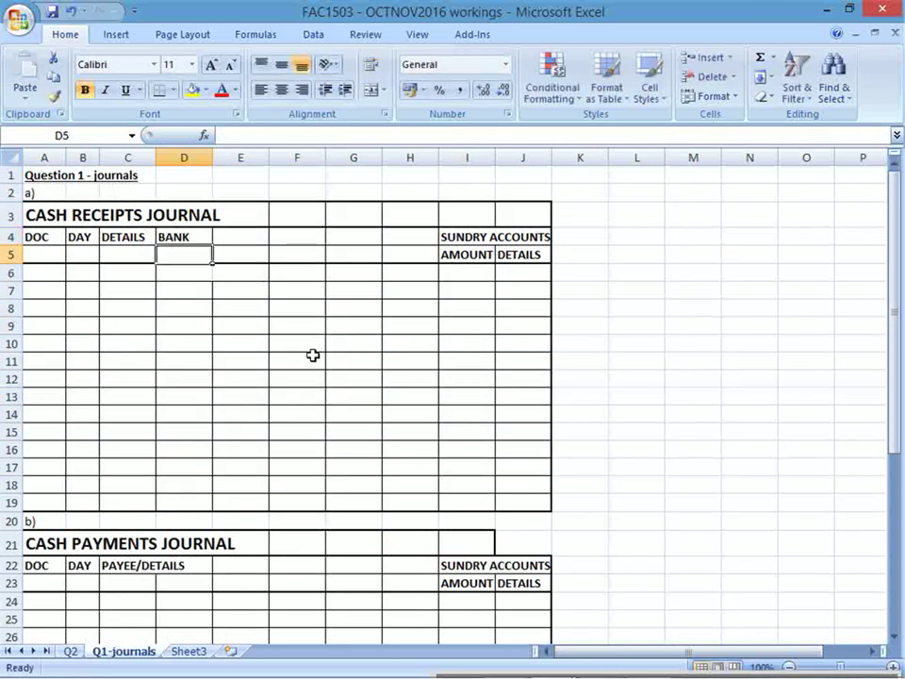
- Check requirement (a) in the exam PDF and enter the heading "Services" in E4 and "Rendered" in E5
key(alt+Tab)
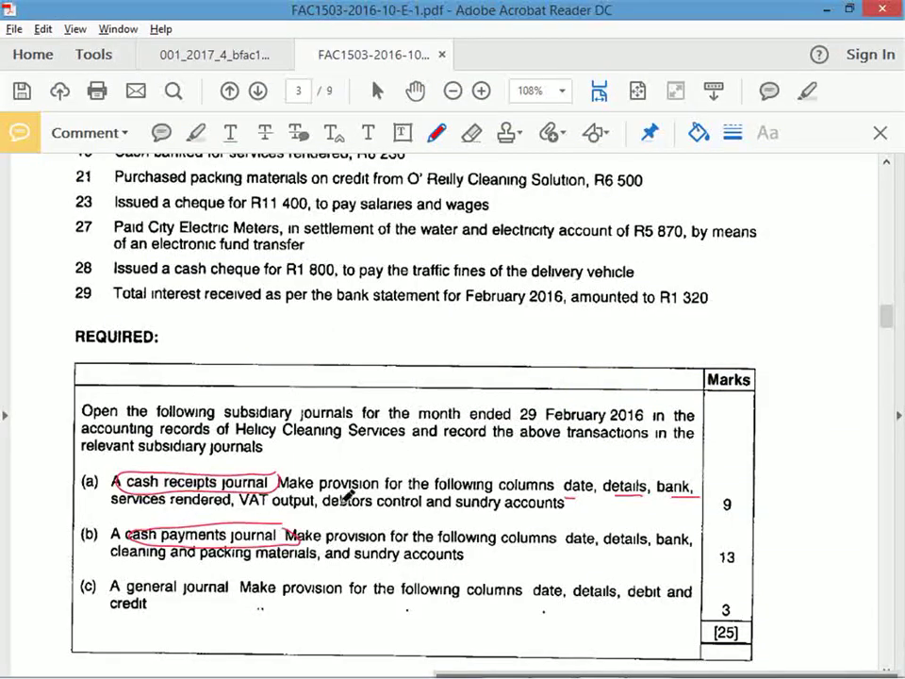
key(alt+Tab)
click(262, 241)
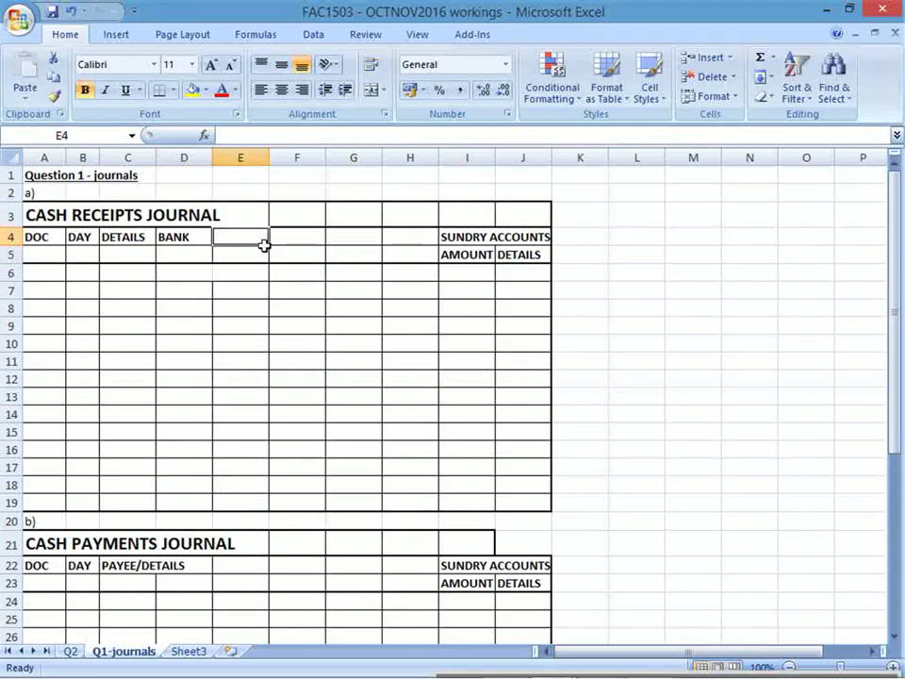
text(Services)
key(Return)
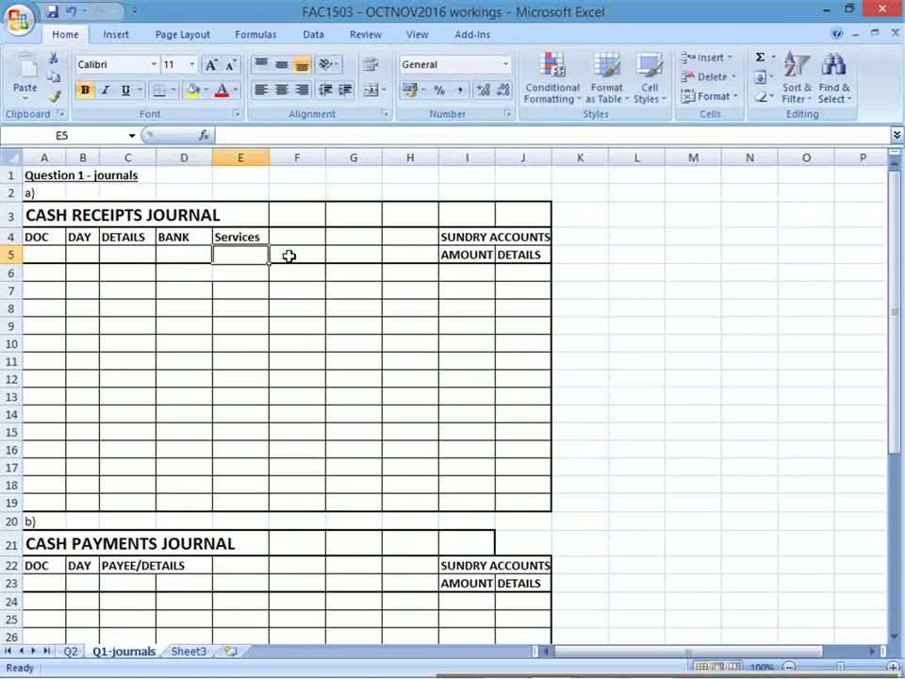
text(Vendered)
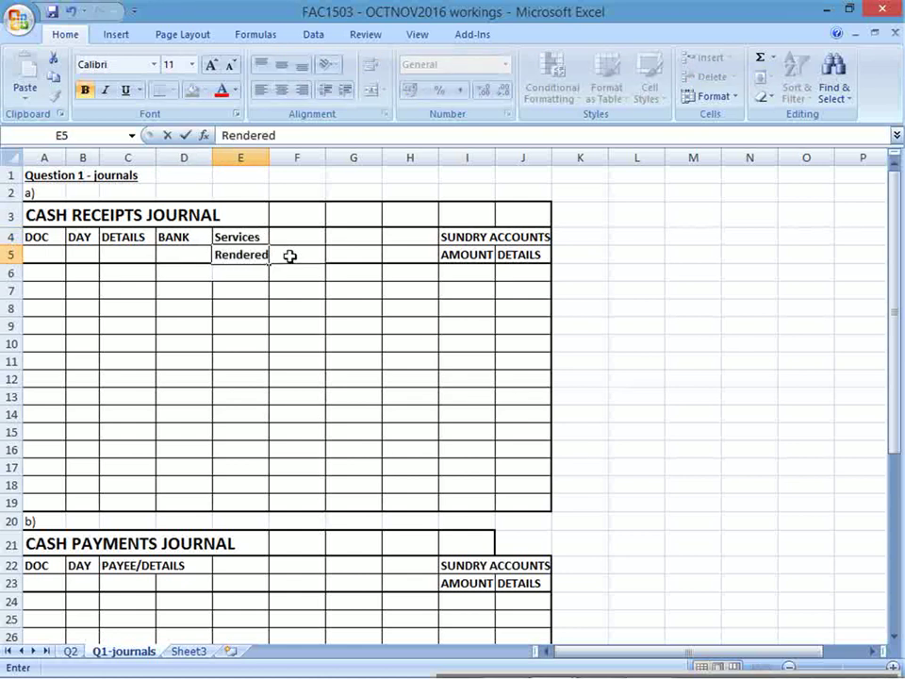
key(Return)
- Enter the heading "Output" in F4 and "VAT" in F5, and widen column E slightly to fit its heading
click(307, 255)
key(Up)
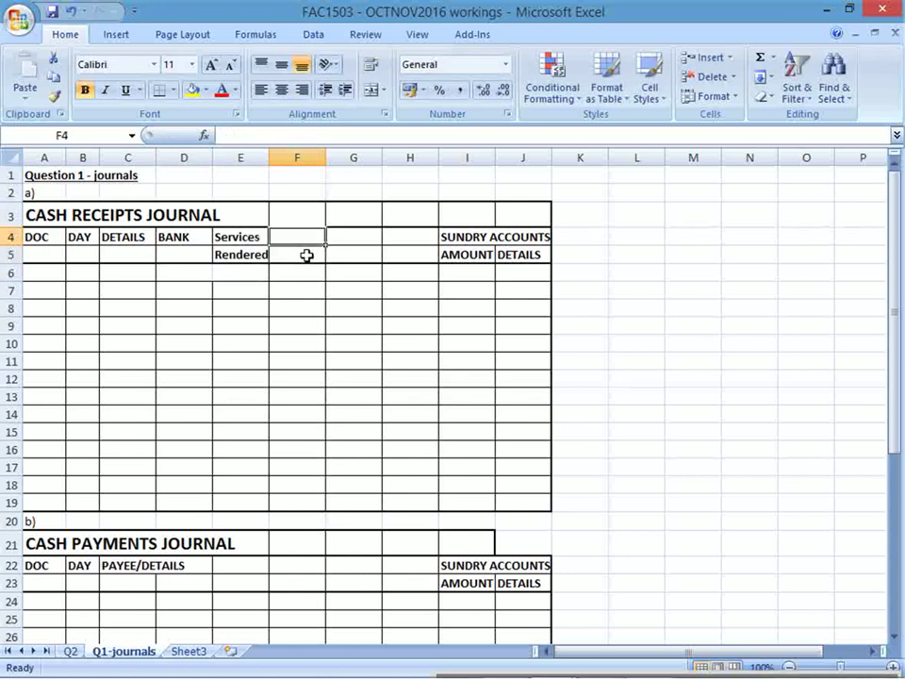
text(Output)
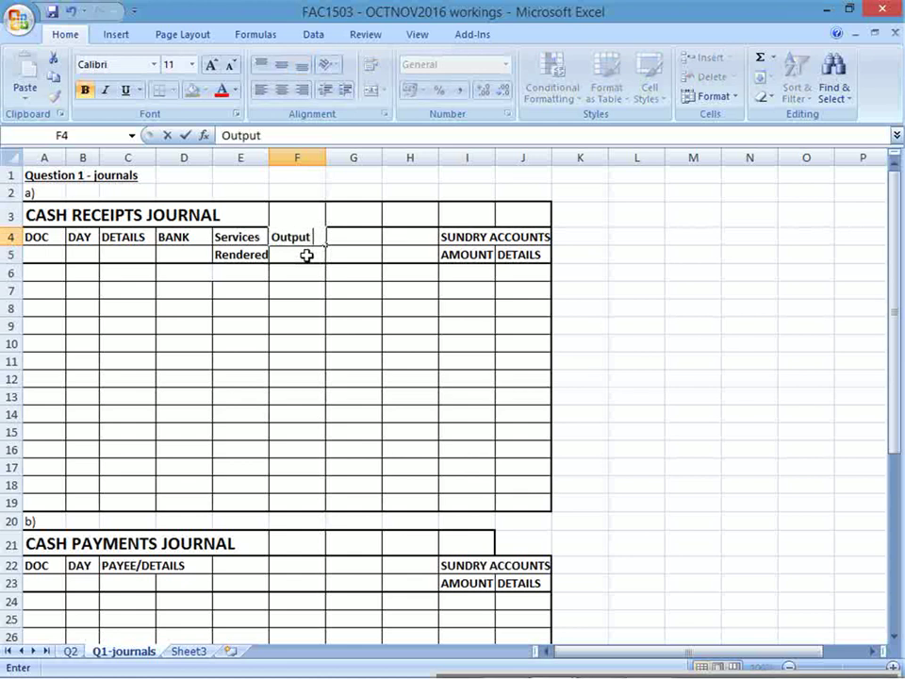
key(Return)
text(VAT)
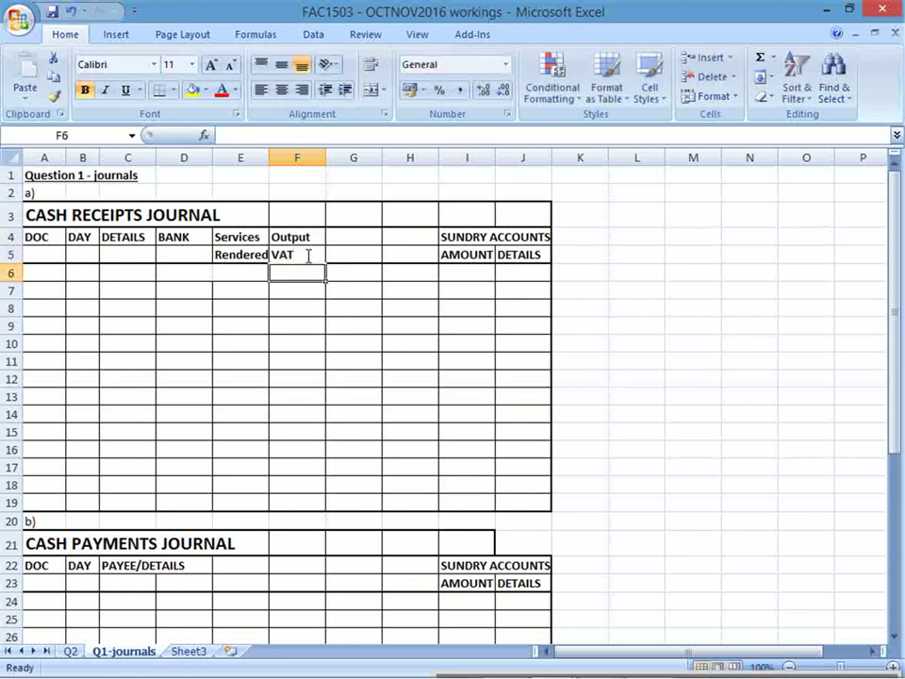
drag(268, 156, 275, 156)
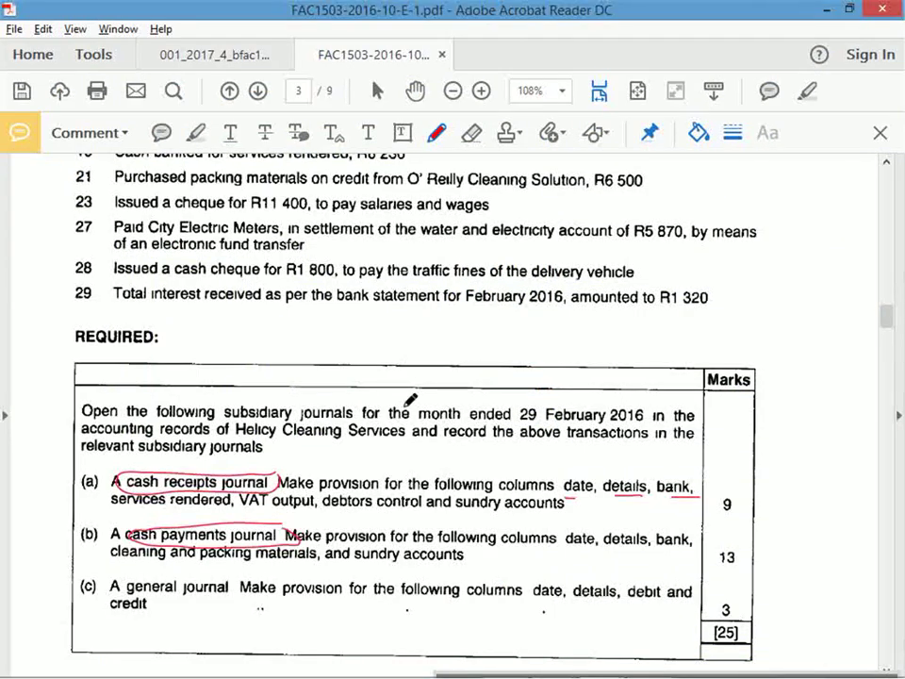
- Underline "debtors control" in requirement (a) of the exam PDF in Acrobat Reader
drag(322, 515, 412, 514)
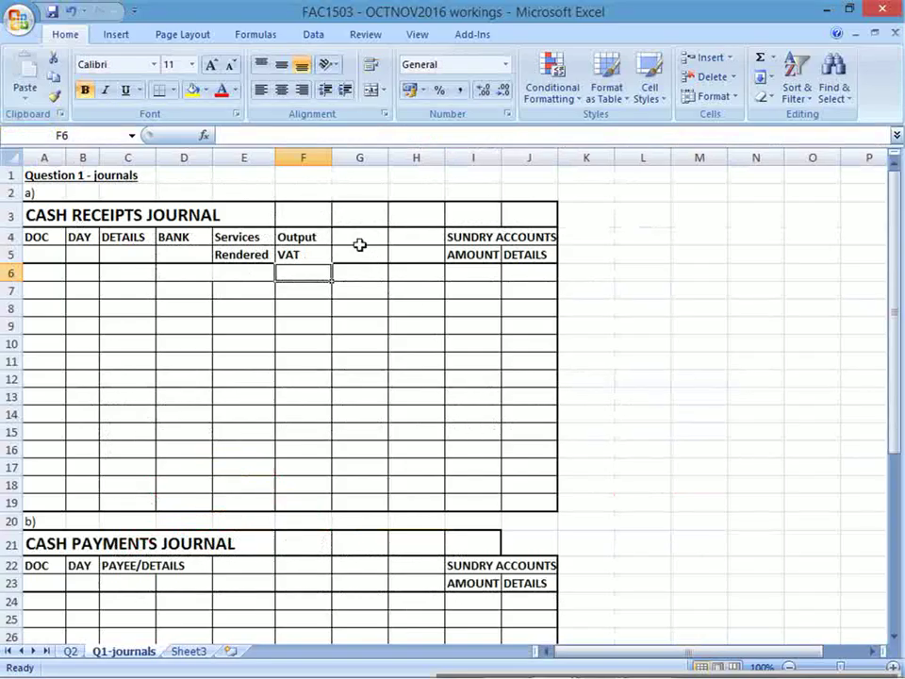
- Enter the column heading "Debtors" in G4 and "Control" in G5 of the cash receipts journal
click(359, 242)
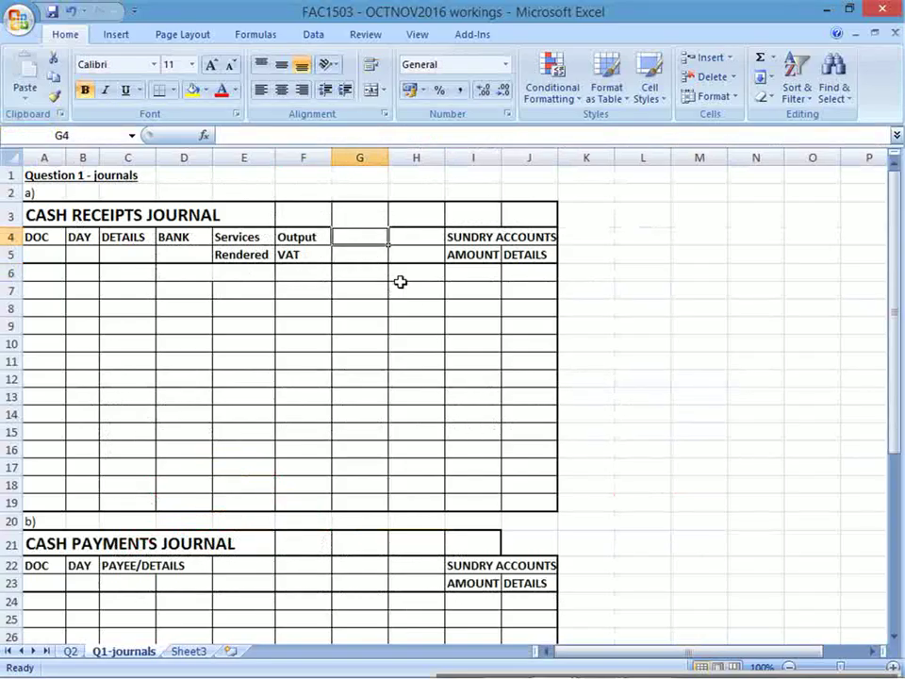
text(Debtors)
key(Return)
text(C)
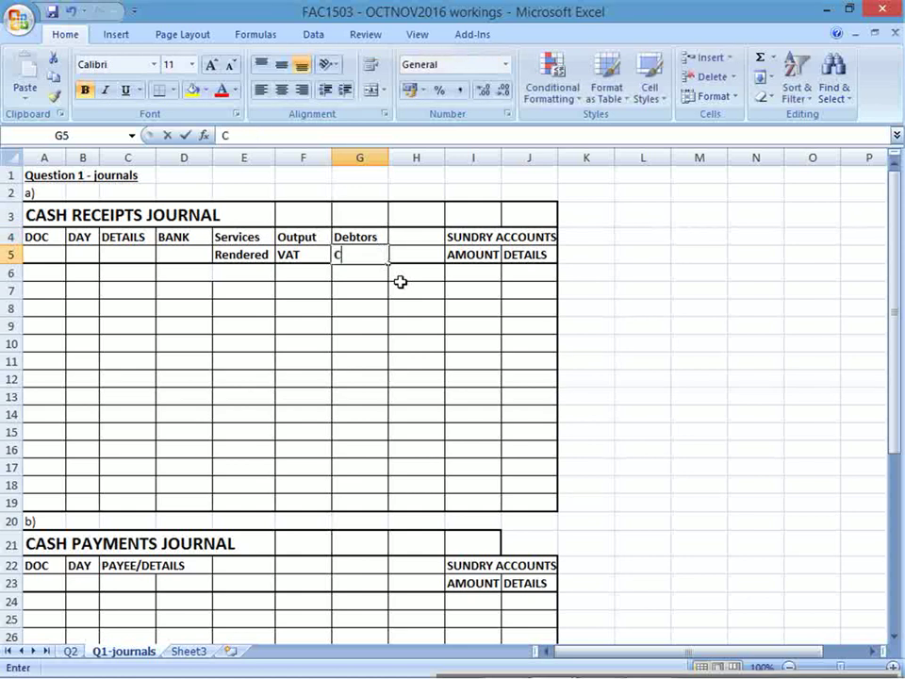
text(ontrol)
key(Return)
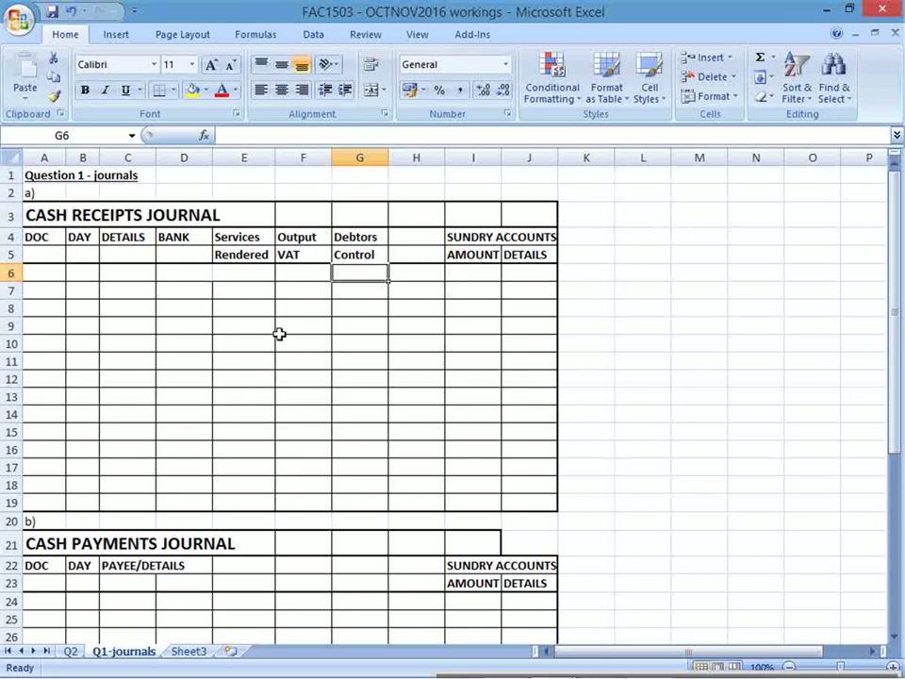
- Check requirement (b) in the exam PDF and copy the "BANK" heading from D4 to E22 in the cash payments journal
key(alt+Tab)
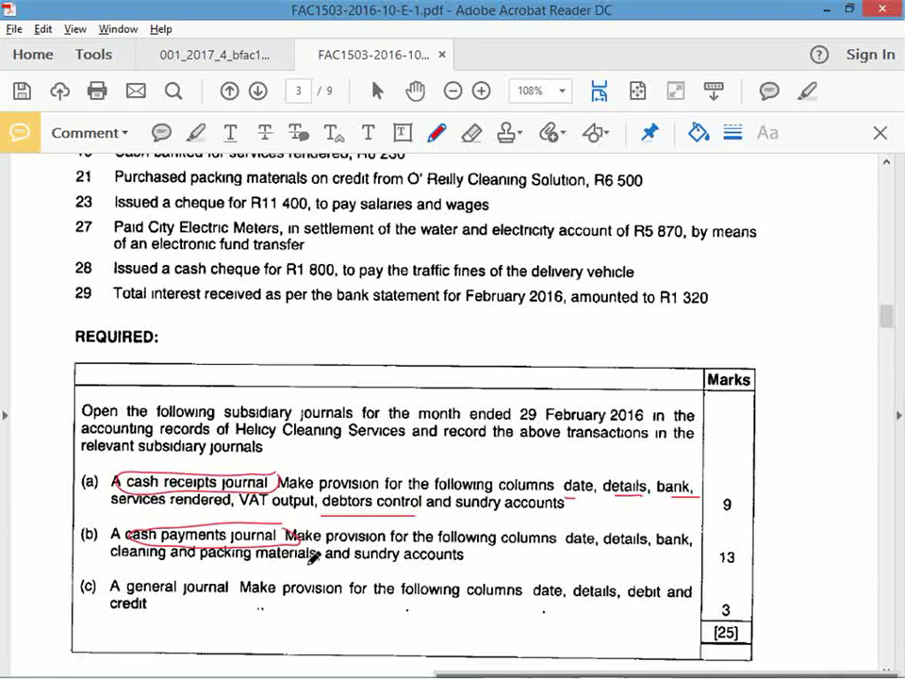
key(alt+Tab)
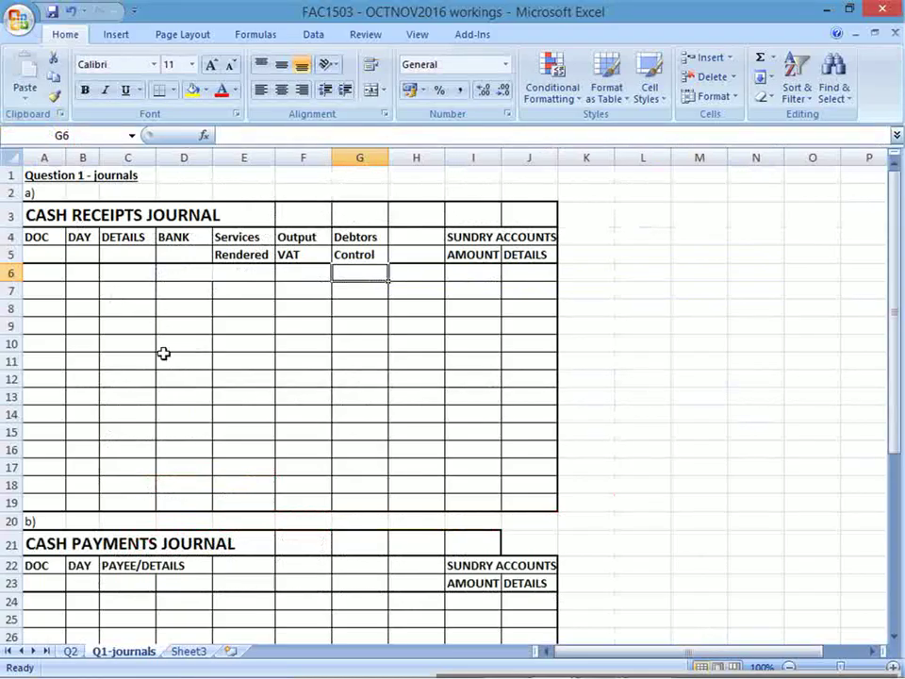
click(179, 237)
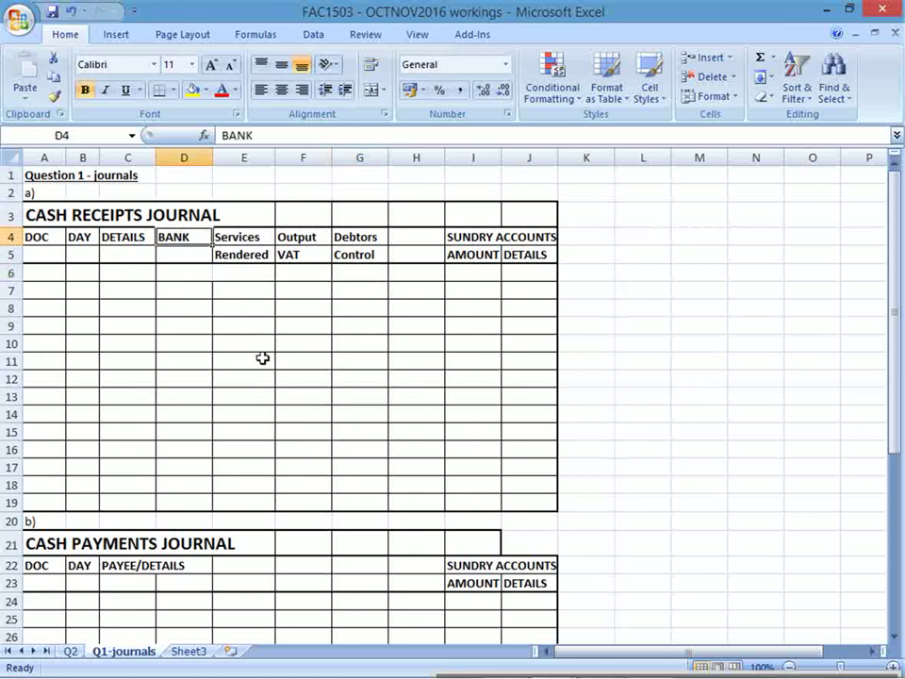
key(ctrl+c)
click(259, 569)
key(ctrl+v)
- Recheck requirement (b) in the exam PDF and enter the heading "cleaning" in F22 and "materials" in F23
click(308, 566)
key(alt+Tab)
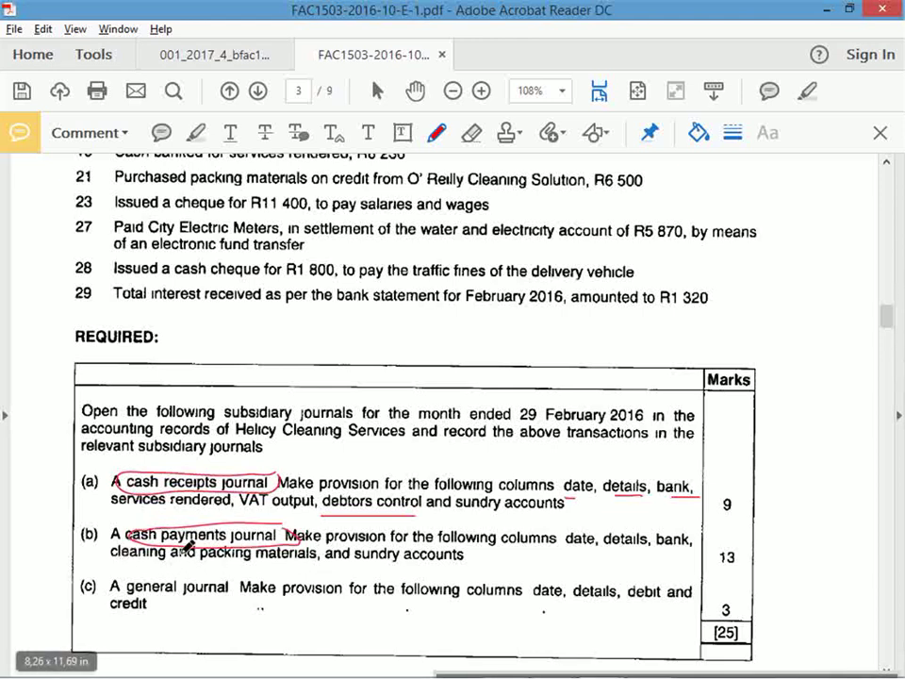
key(alt+Tab)
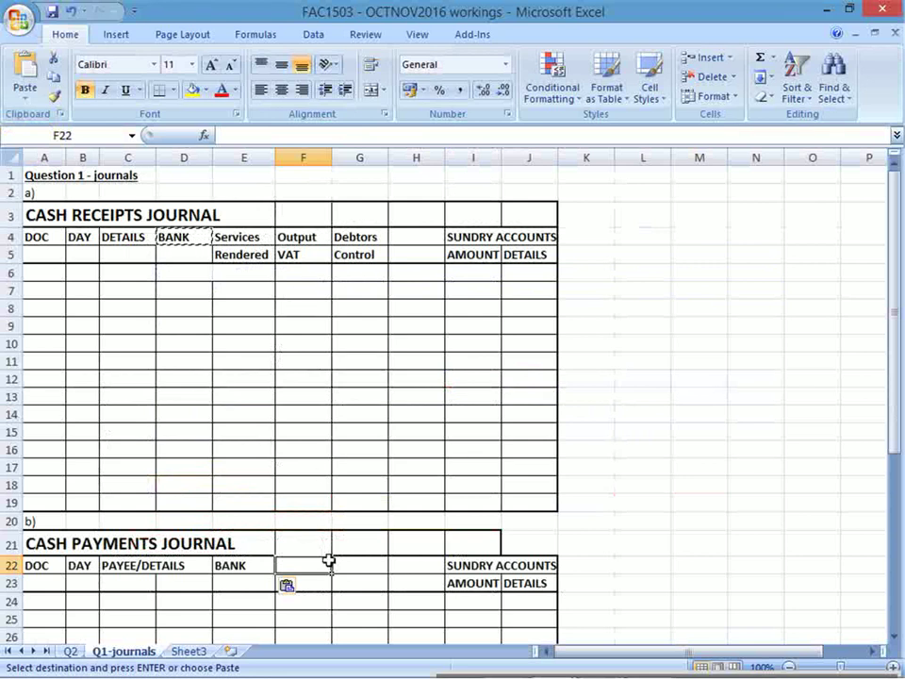
text(cleaning)
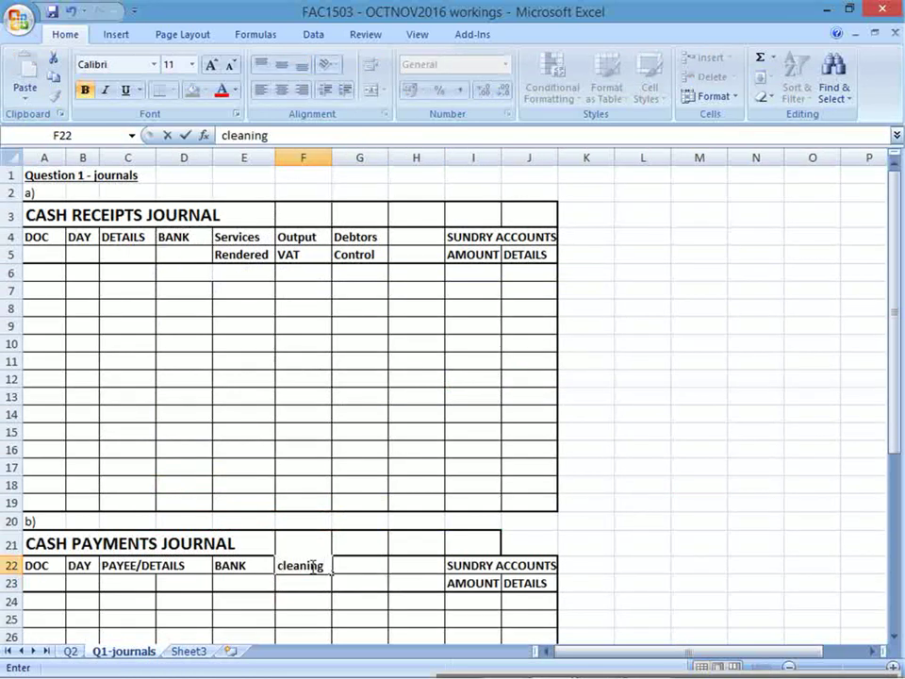
key(Return)
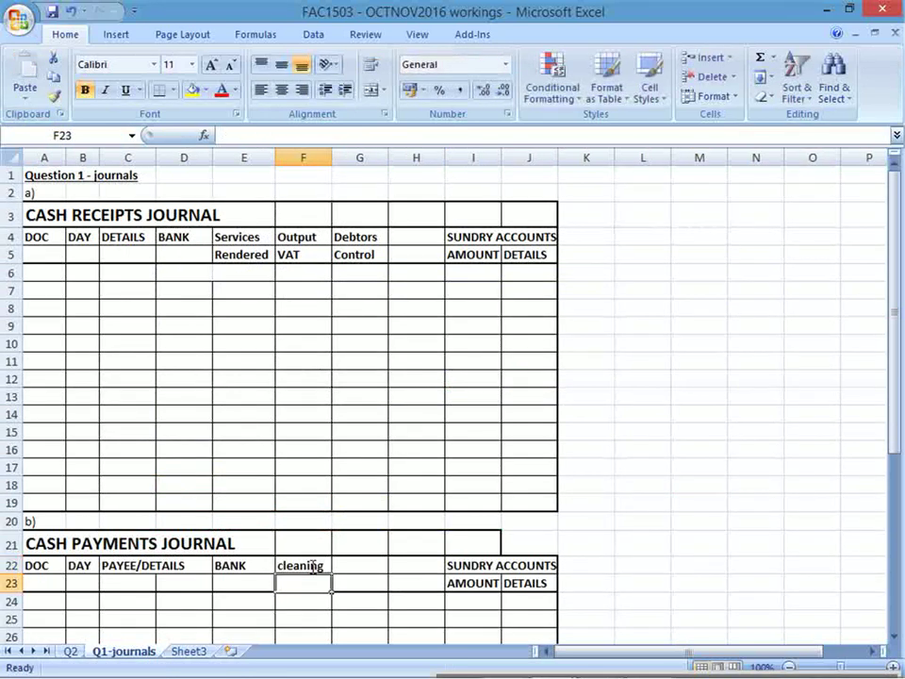
text(materials)
key(Up)
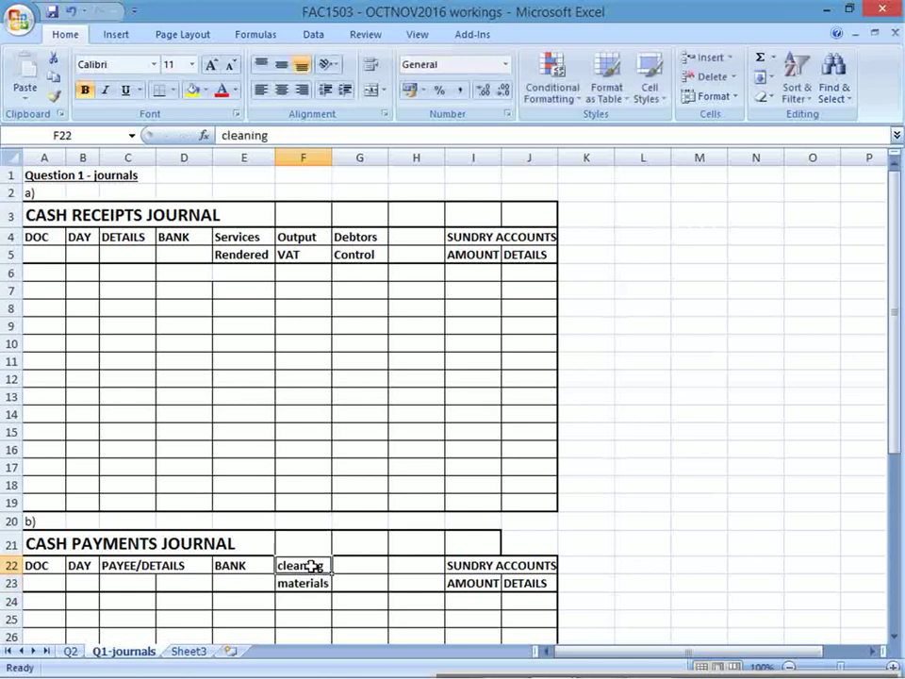
- Enter the heading "packing" in G22 and "materials" in G23 of the cash payments journal
key(Right)
text(packing)
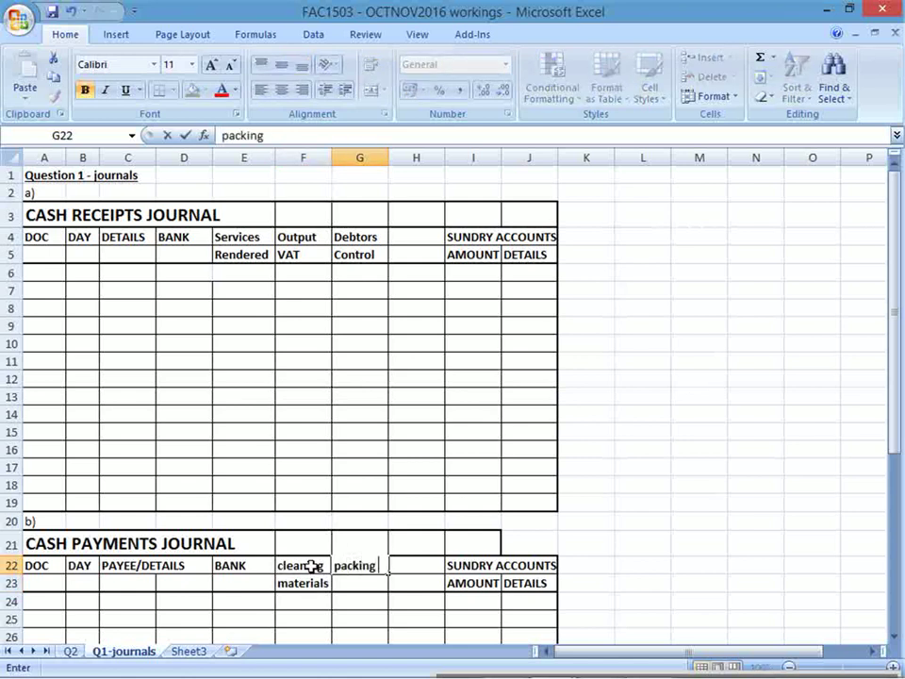
key(Return)
text(materis)
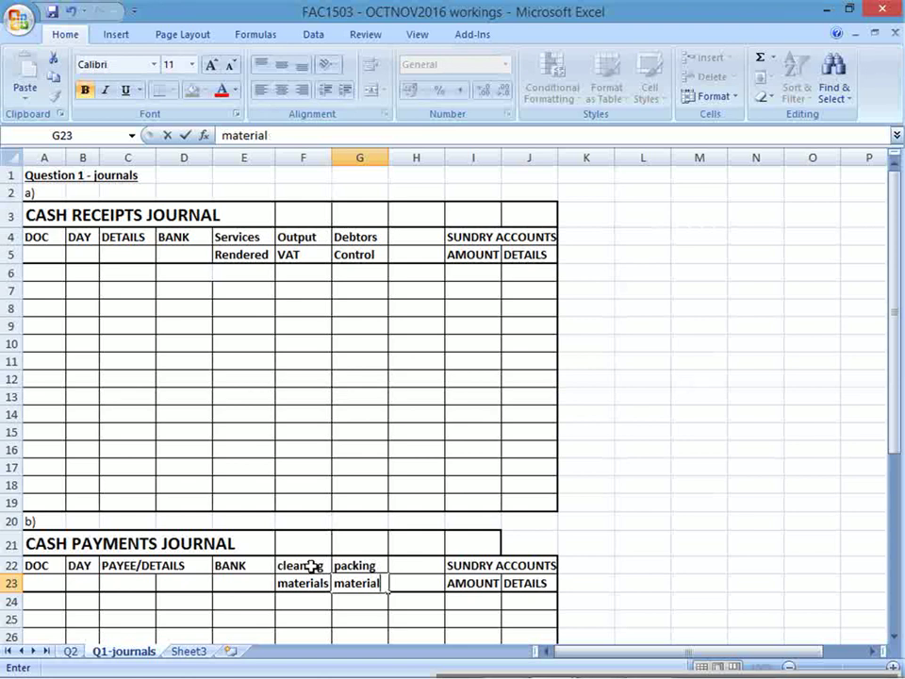
text(s)
key(Return)
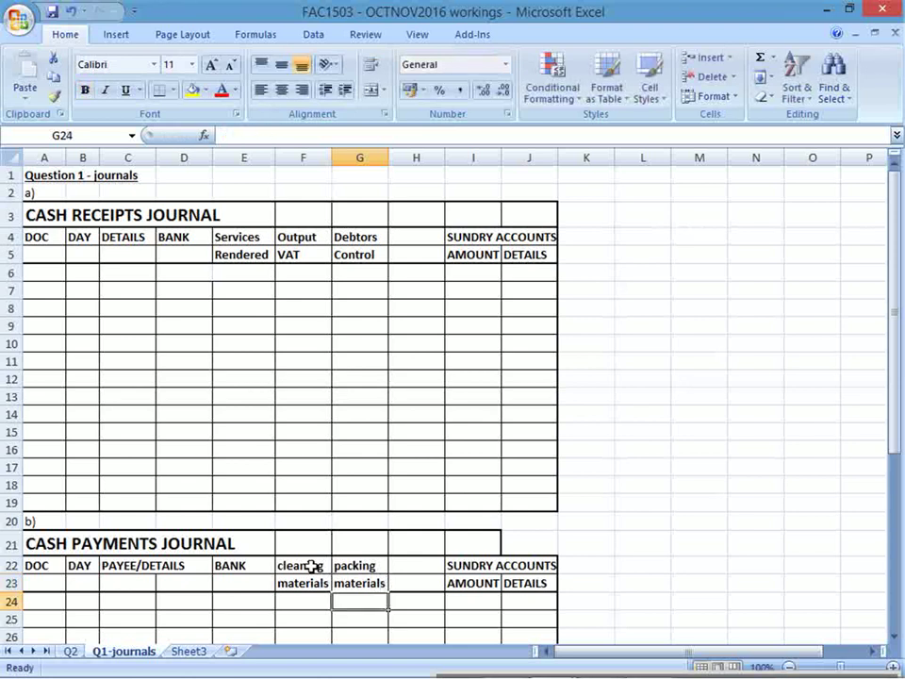
- Delete the unused column H between the journal headings and the sundry accounts columns
click(486, 668)
key(alt+Tab)
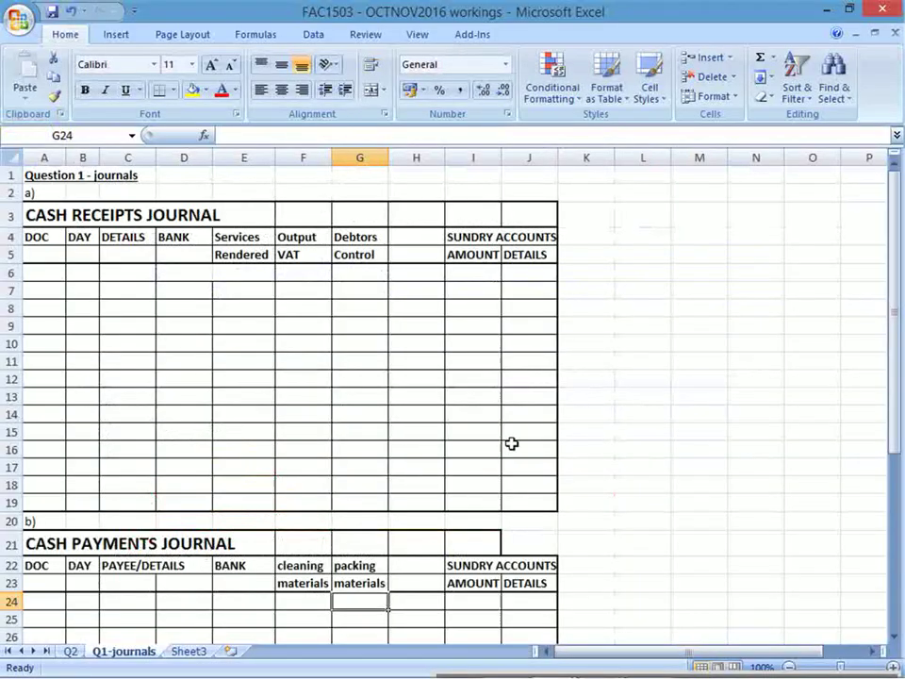
click(420, 155)
right_click(420, 156)
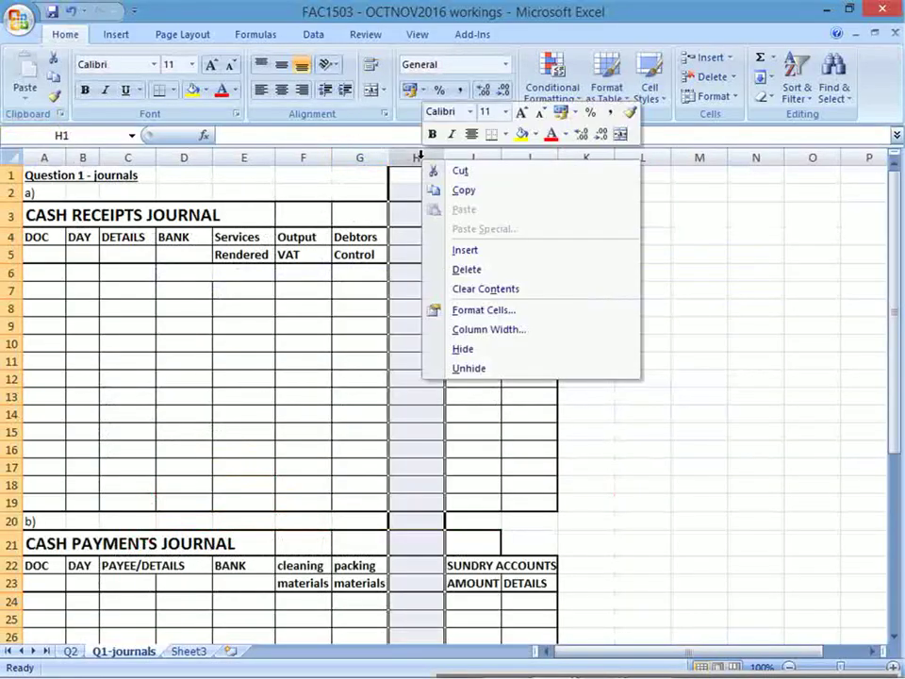
click(492, 271)
click(184, 325)
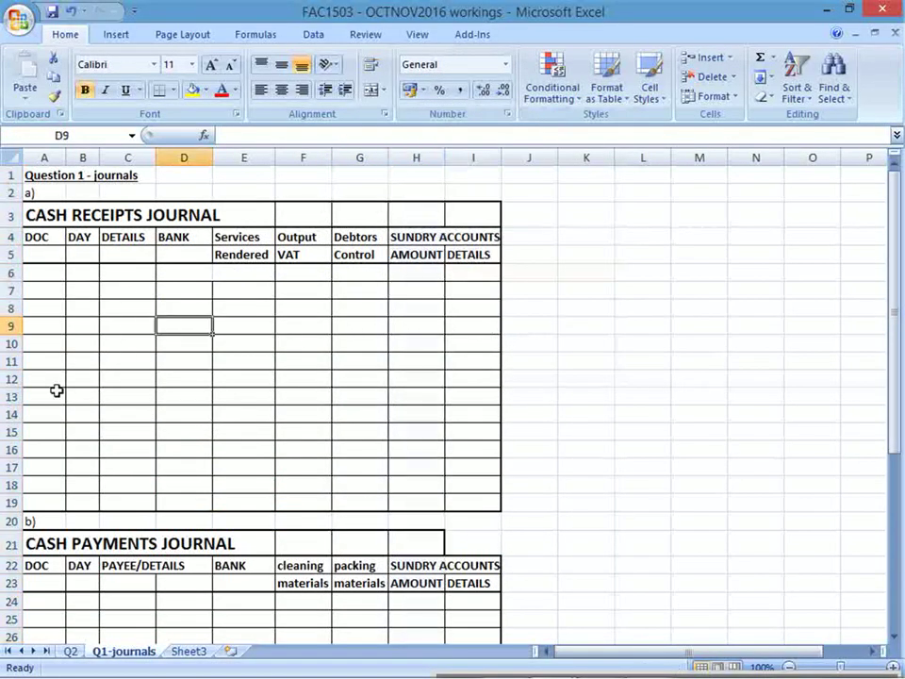
- Delete the surplus blank rows 13 to 18 from the cash receipts journal
drag(7, 396, 10, 485)
right_click(6, 413)
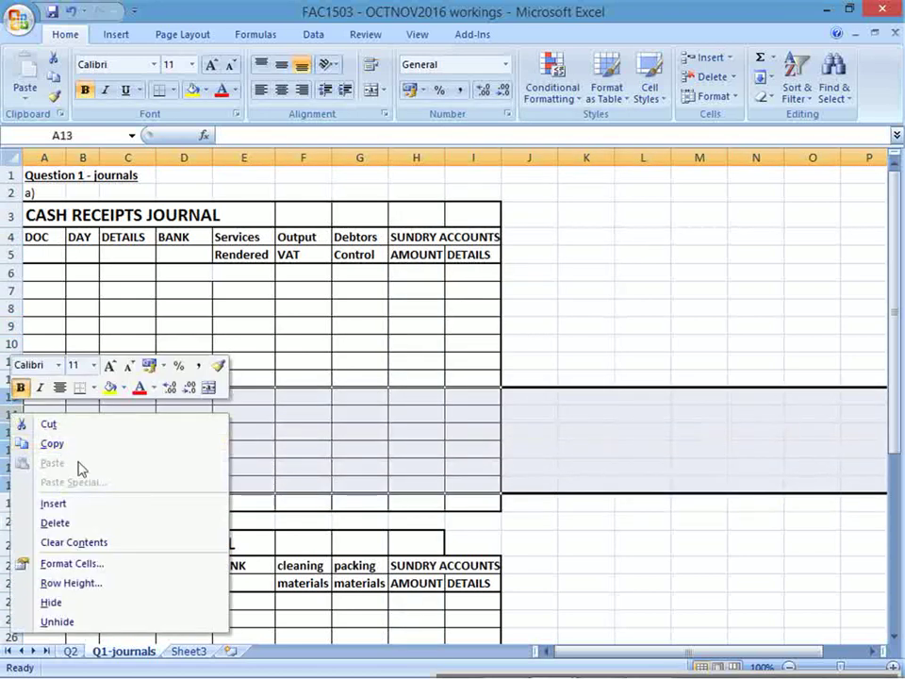
click(94, 524)
click(127, 325)
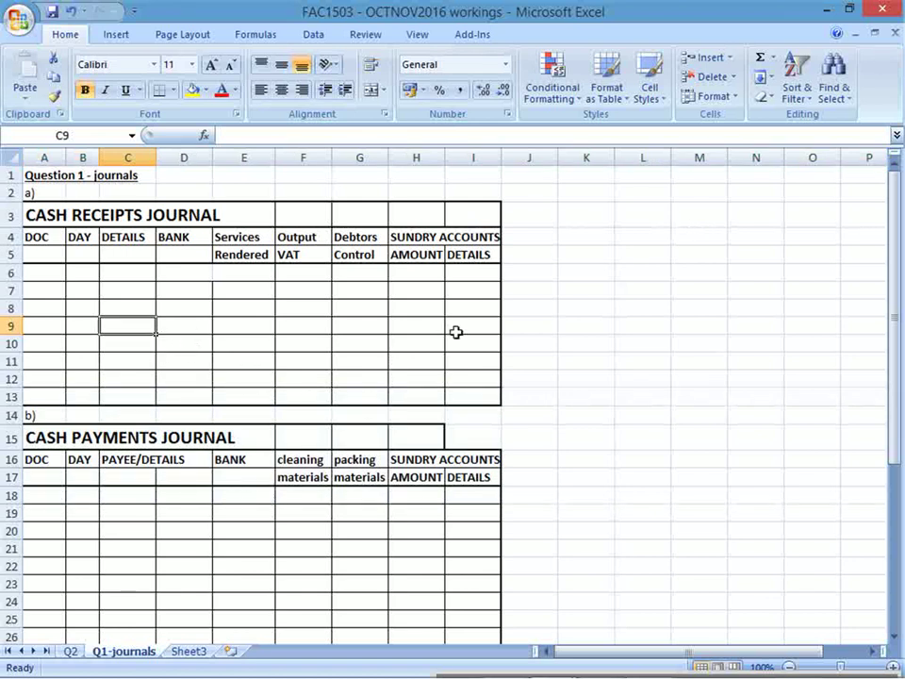
- Enter the title "GENERAL JOURNAL:" in K2 and make it bold and underlined
click(591, 194)
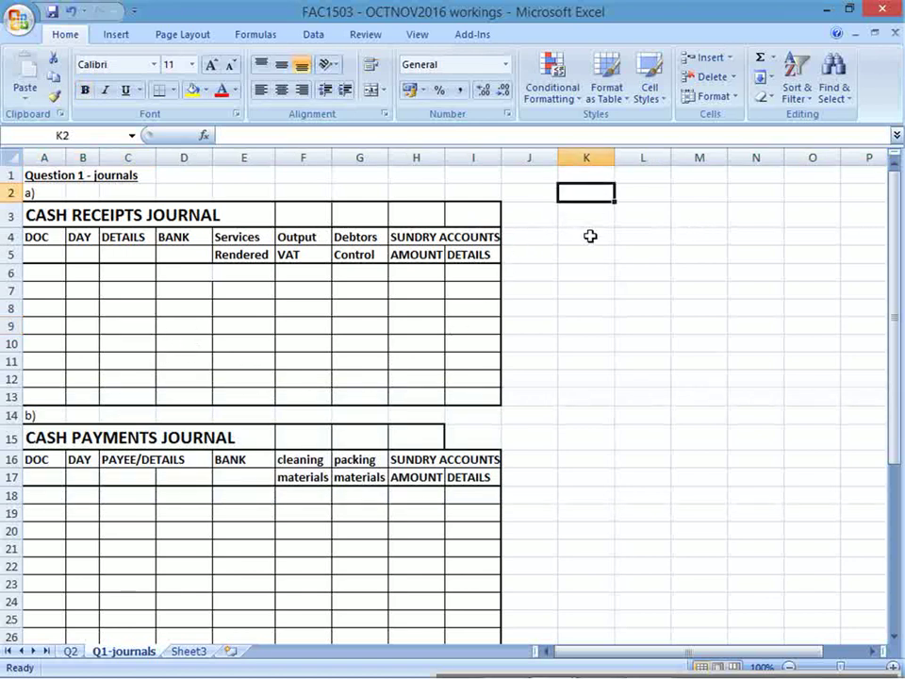
text(GNE)
key(BackSpace)
key(BackSpace)
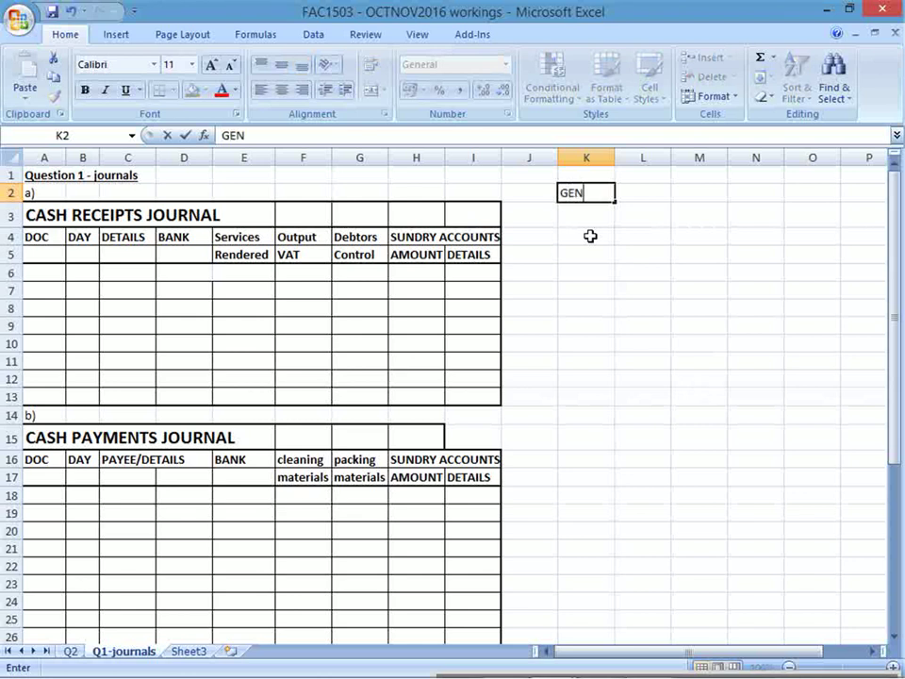
text(ENERAL JOURNAL:)
key(Return)
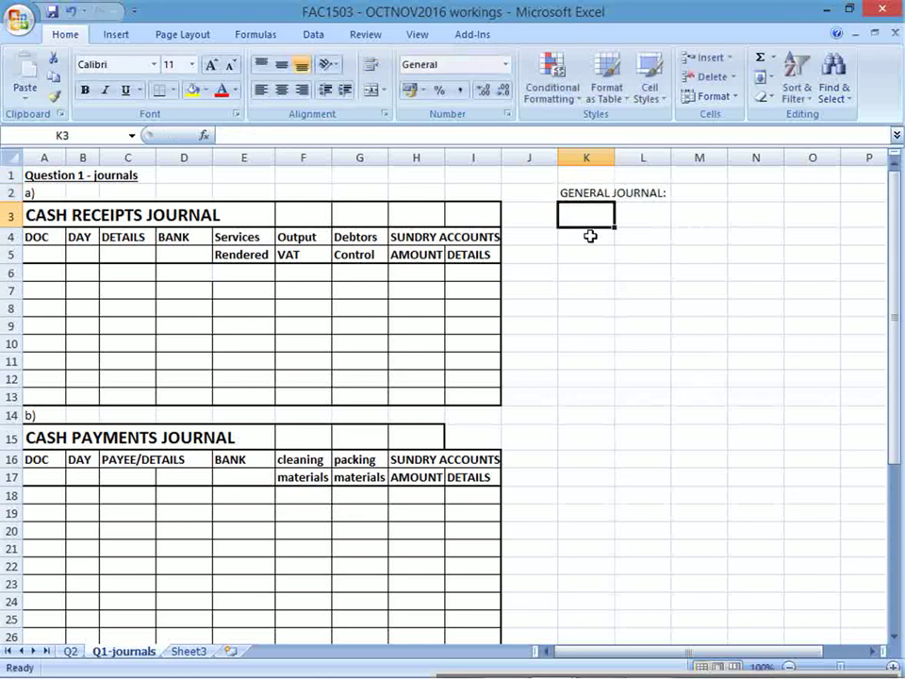
key(Up)
key(ctrl+b)
key(ctrl+u)
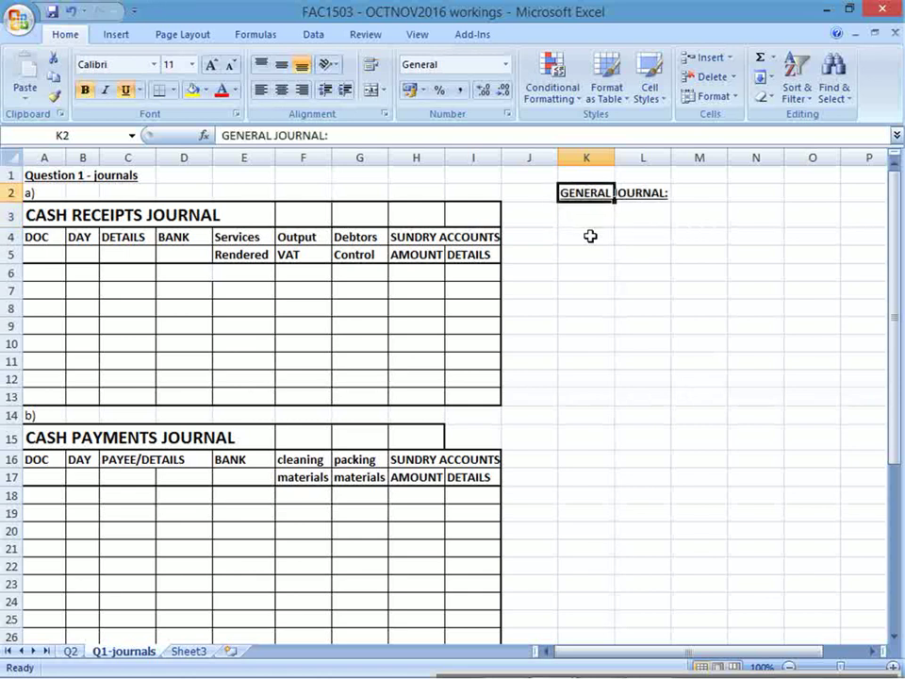
- Enter "DR" in K4 and "CR" in K5 under the general journal title, with "...." placeholders in L4 and L5
key(Down)
key(Down)
text(DR)
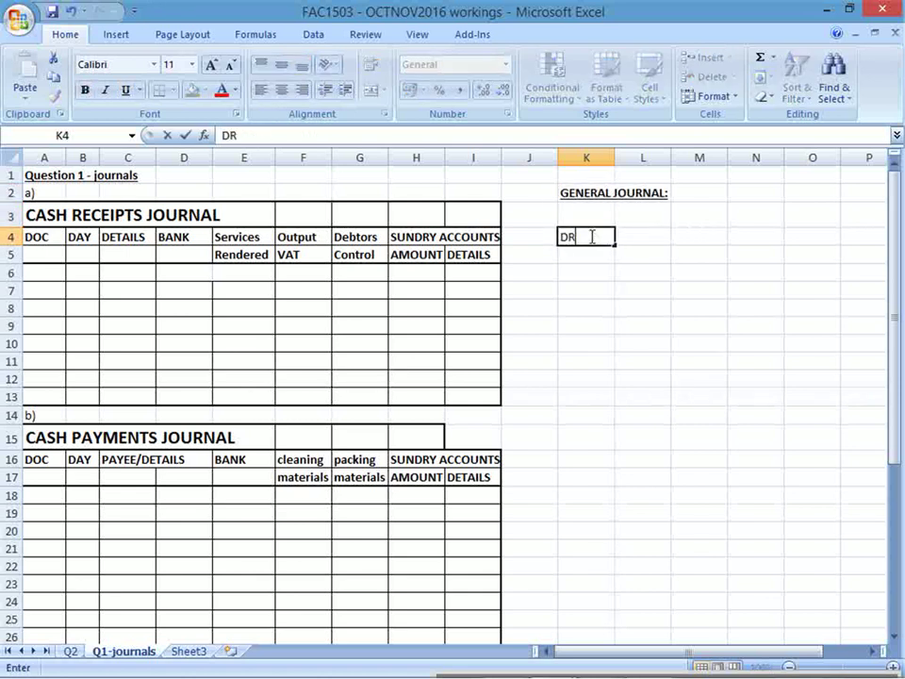
key(Return)
text(CR)
key(Tab)
key(Up)
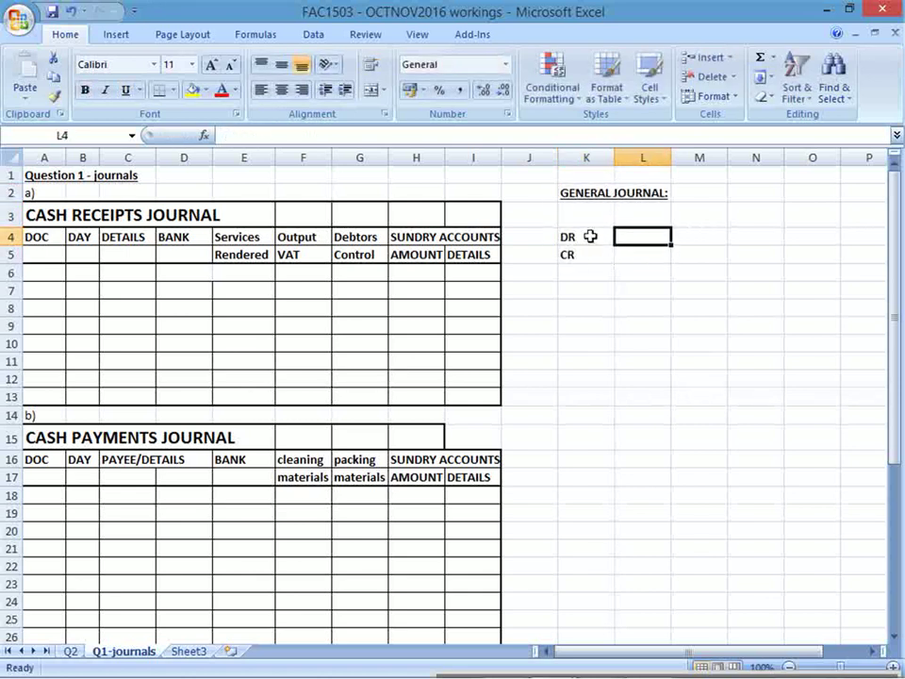
text(....)
key(Return)
text(....)
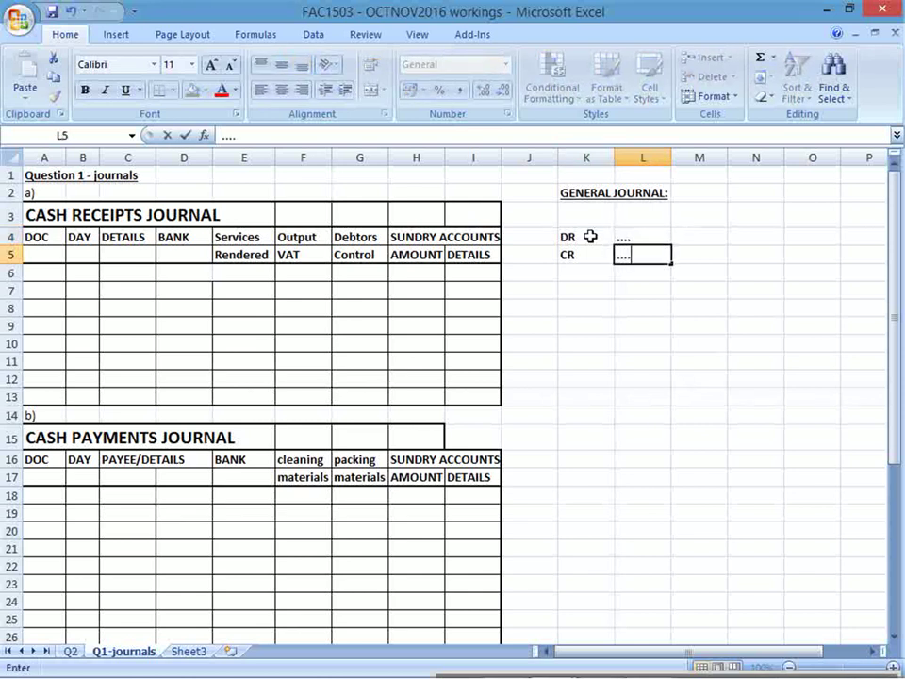
key(Return)
- Label the placeholder lines by entering "sample GJ entry..." in K3
click(590, 237)
key(Up)
text(sample)
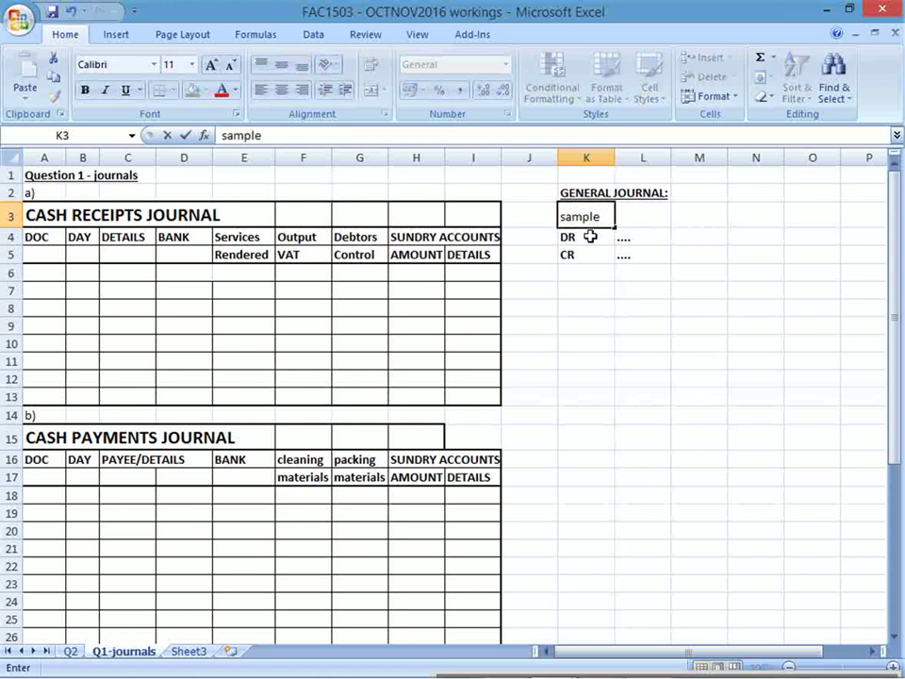
text( GJ entry...)
key(Return)
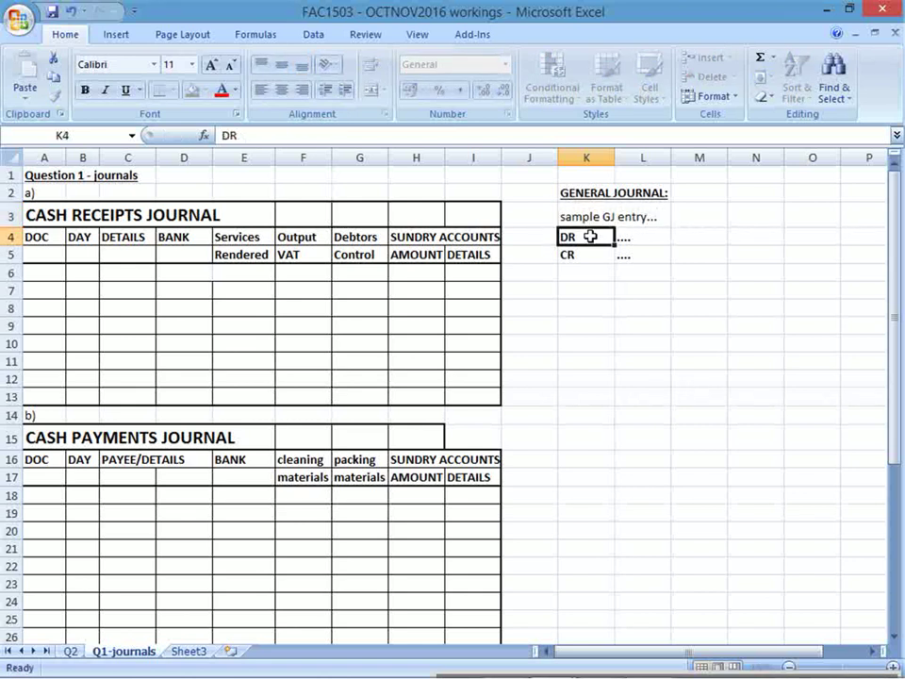
- Enter the general journal amount column headings "DR" in N3 and "CR" in O3
click(779, 219)
text(DR)
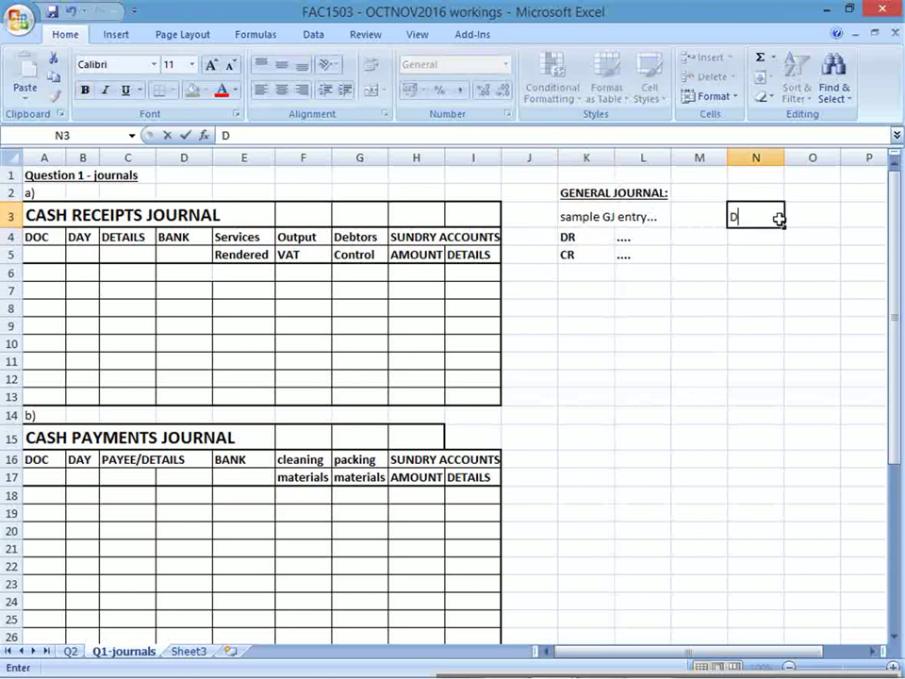
key(Return)
click(779, 219)
key(Right)
text(CR)
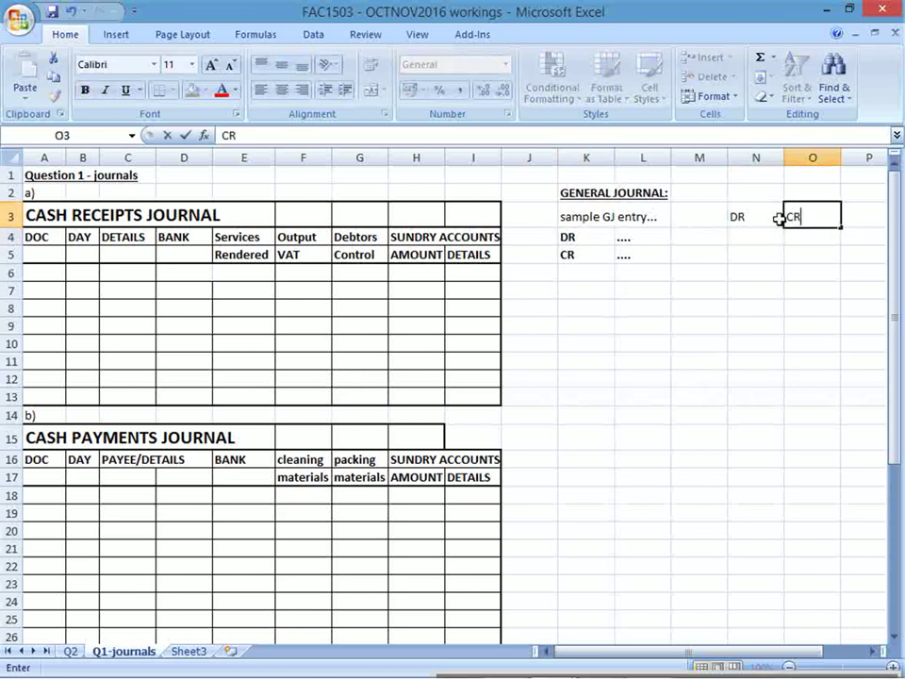
key(Return)
- Add an outline border around N3:N25 and another around O3:O25 for the DR and CR columns
drag(779, 219, 768, 620)
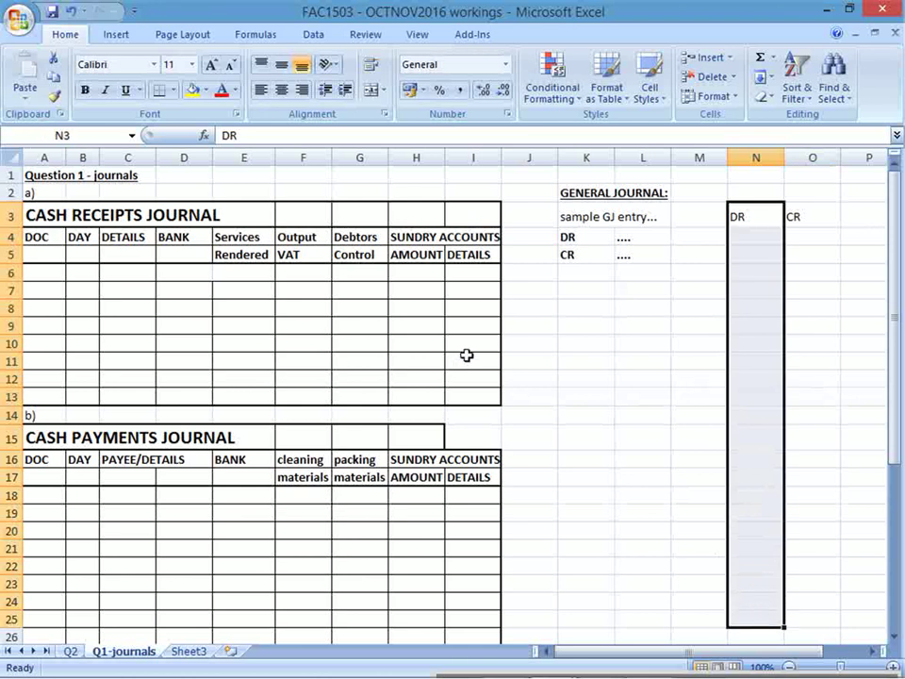
click(171, 90)
click(241, 269)
drag(800, 218, 828, 620)
click(159, 90)
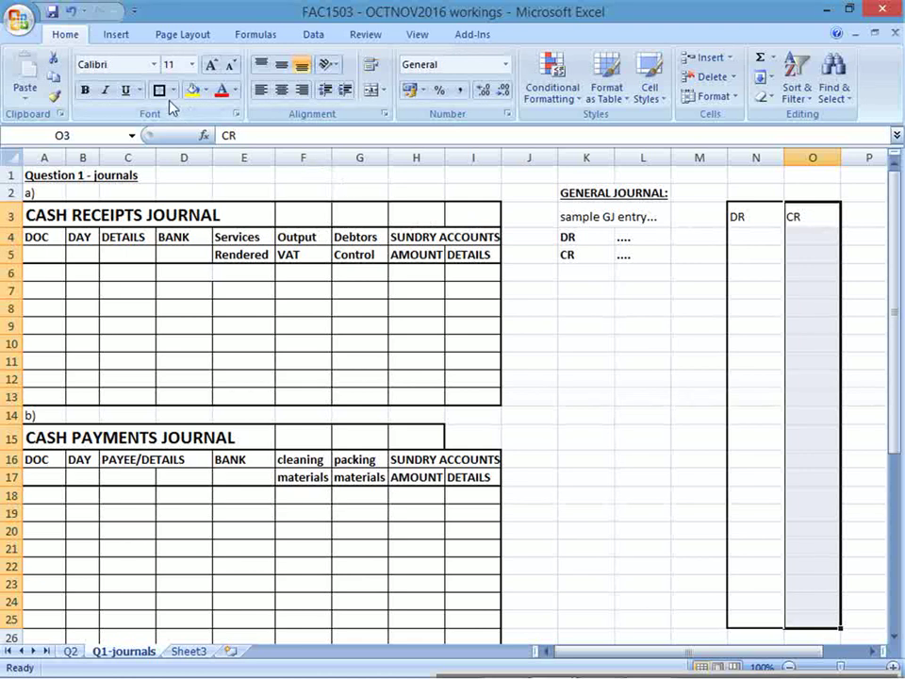
click(530, 272)
- Enter the section label "c)" in J2 beside the general journal title
click(532, 197)
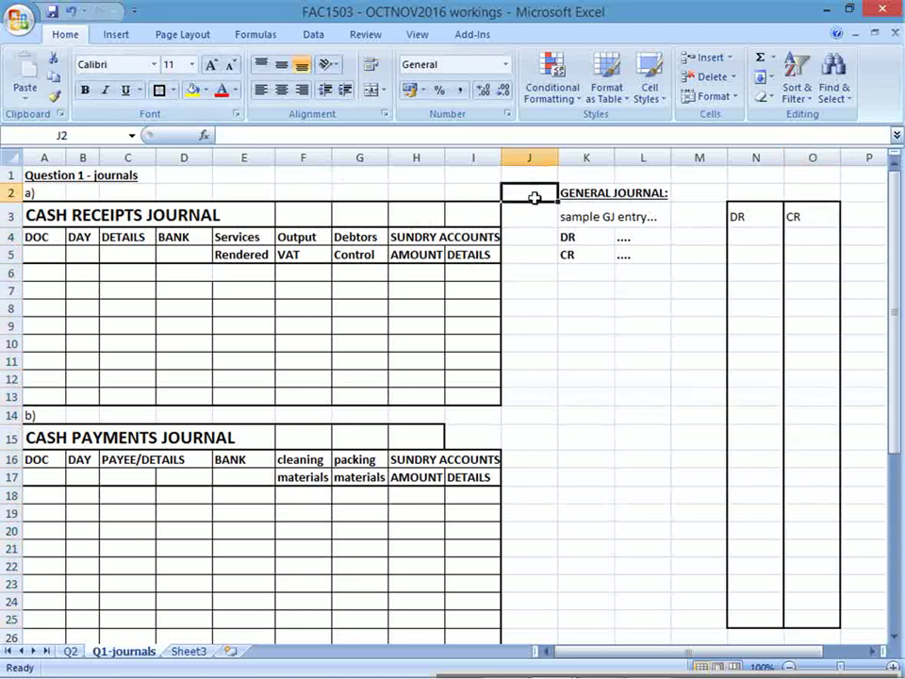
text(c))
key(Return)
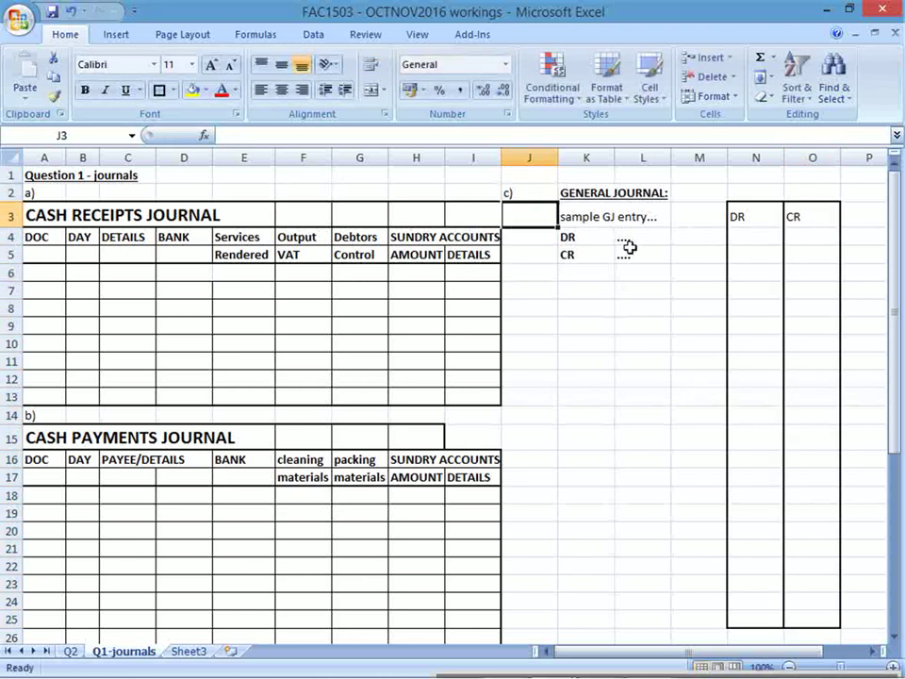
click(643, 309)
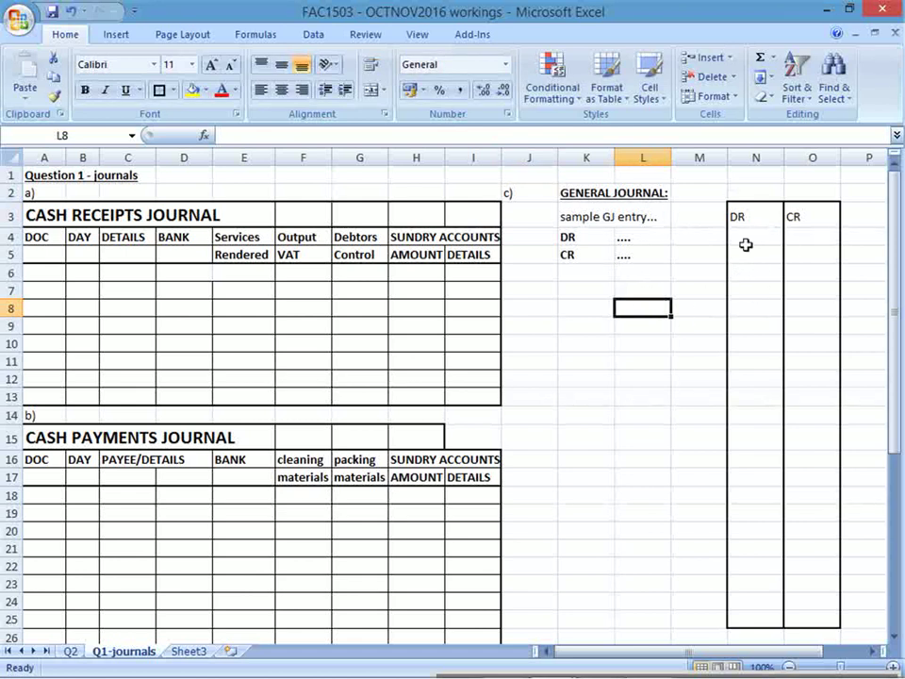
- Switch to the exam PDF in Adobe Acrobat Reader and draw red ticks beside requirements (a), (b) and (c)
drag(565, 193, 816, 614)
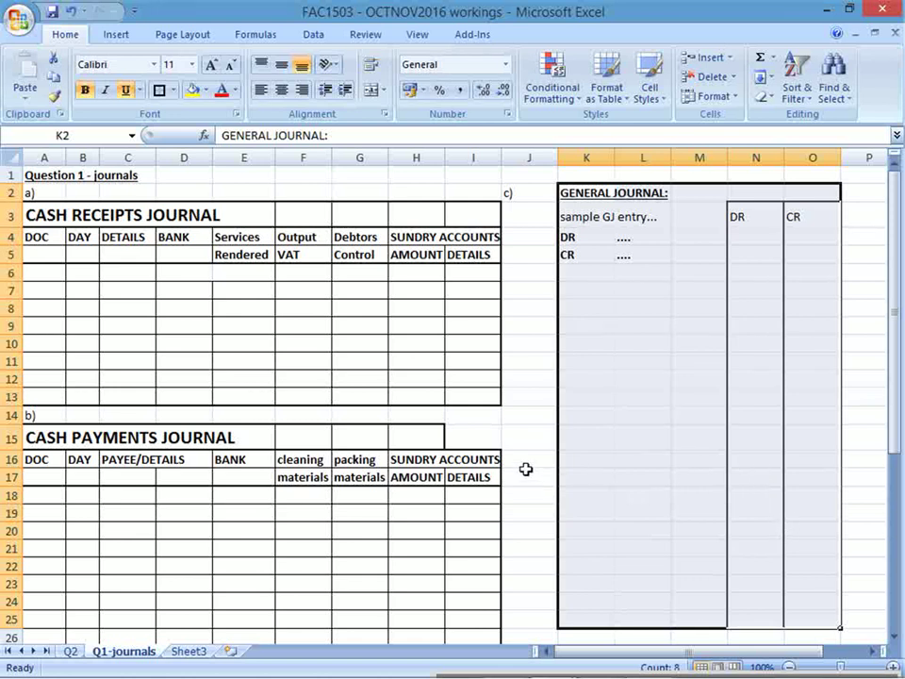
key(alt+Tab)
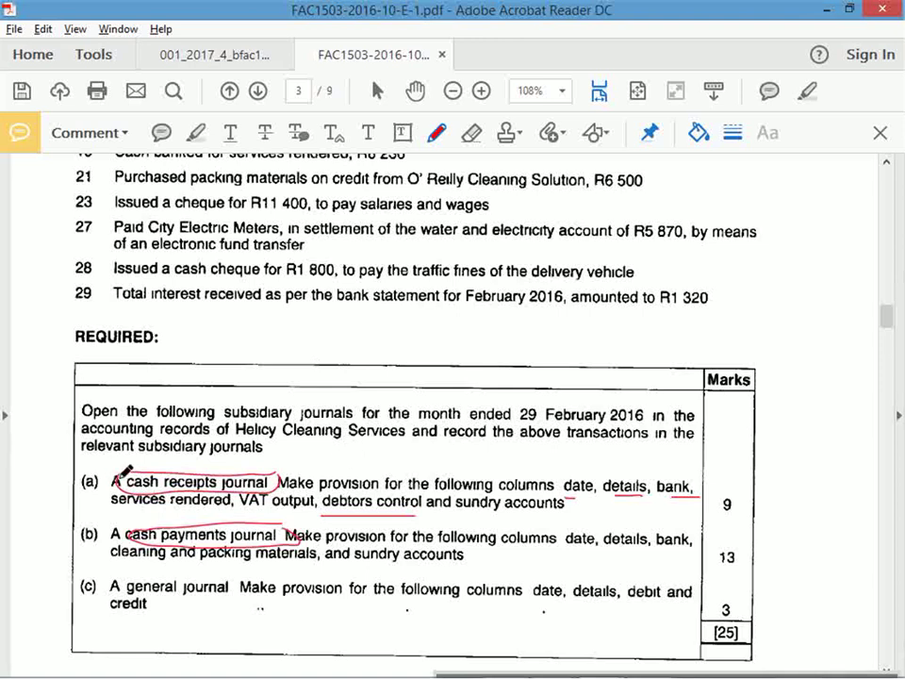
mouse_move(26, 471)
mouse_down()
mouse_move(37, 492)
mouse_move(112, 461)
mouse_up()
drag(35, 522, 92, 519)
drag(12, 578, 90, 581)
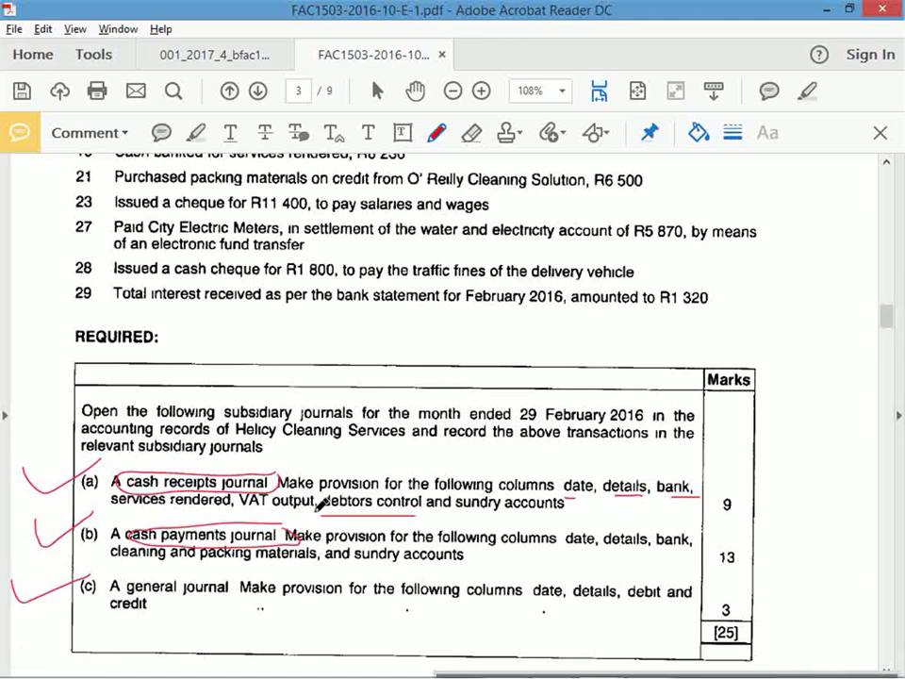
- In the Question 1 introduction, circle "a registered VAT vendor" and underline the 14% rate in red
scroll(331, 493, up, 6)
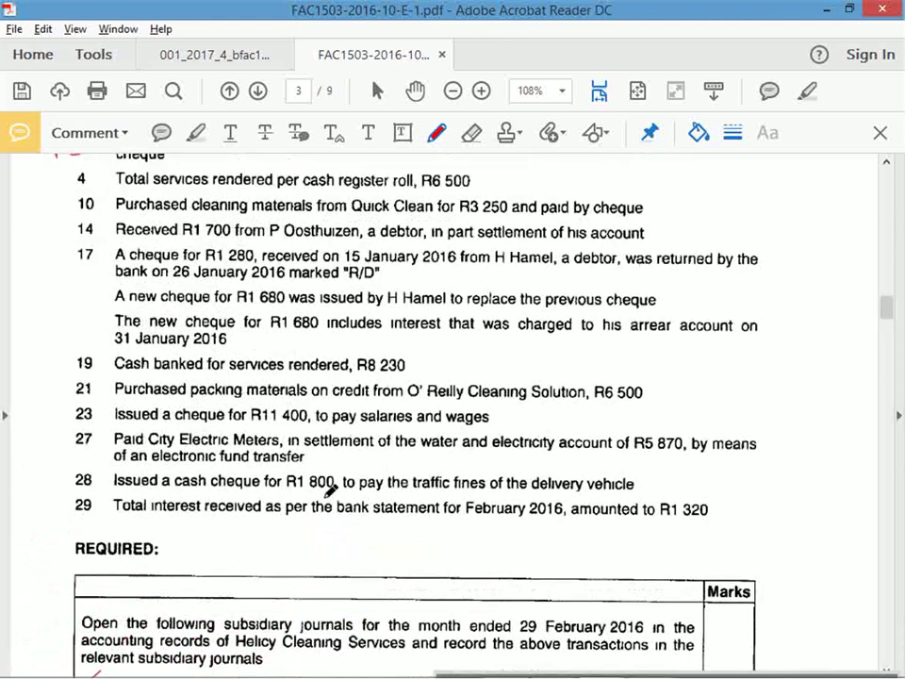
scroll(332, 487, up, 2)
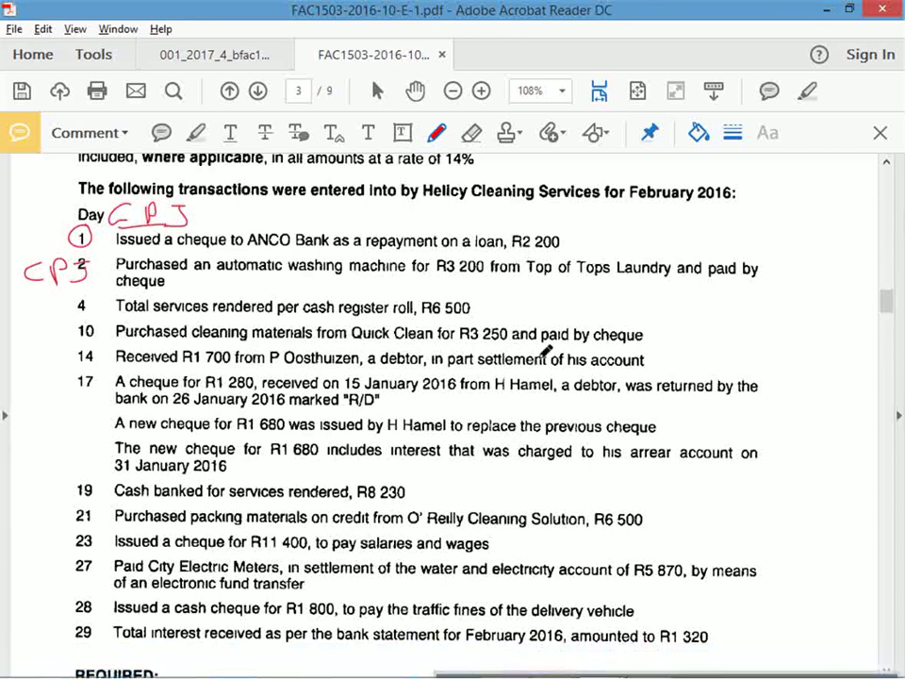
scroll(562, 373, up, 2)
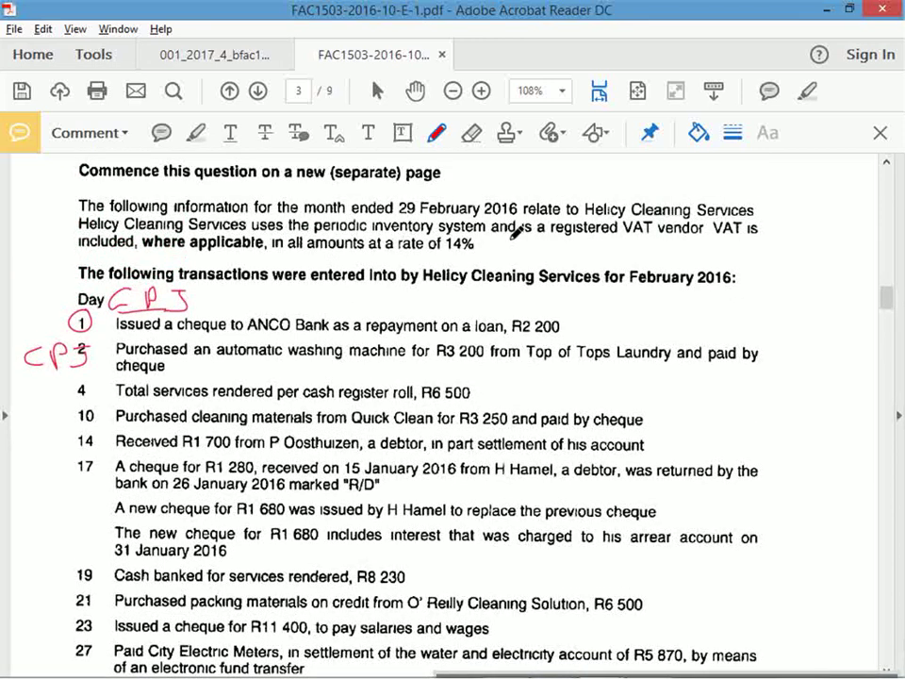
mouse_move(538, 240)
mouse_down()
mouse_move(699, 239)
mouse_move(604, 218)
mouse_move(548, 220)
mouse_move(538, 236)
mouse_move(639, 243)
mouse_up()
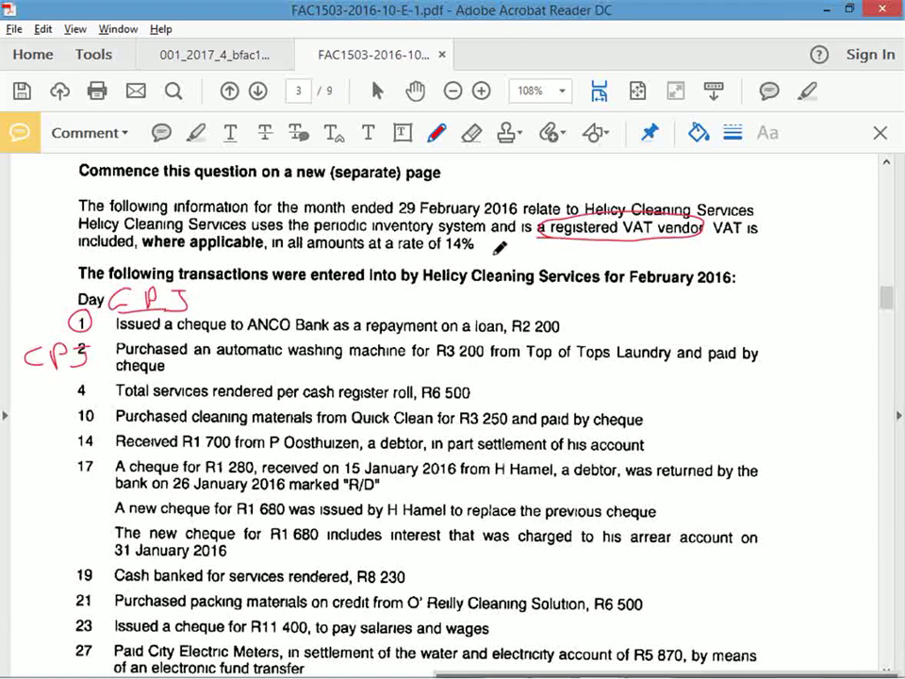
drag(447, 252, 472, 248)
- Handwrite "Output VAT" marked L and "Input VAT" marked A beside the introduction, and circle the 14% rate
mouse_move(530, 246)
mouse_down()
mouse_move(521, 259)
mouse_move(532, 247)
mouse_move(749, 241)
mouse_move(768, 253)
mouse_move(766, 243)
mouse_up()
drag(506, 169, 539, 168)
mouse_move(534, 169)
mouse_down()
mouse_move(532, 188)
mouse_move(731, 168)
mouse_move(778, 168)
mouse_move(791, 181)
mouse_move(792, 164)
mouse_move(786, 174)
mouse_up()
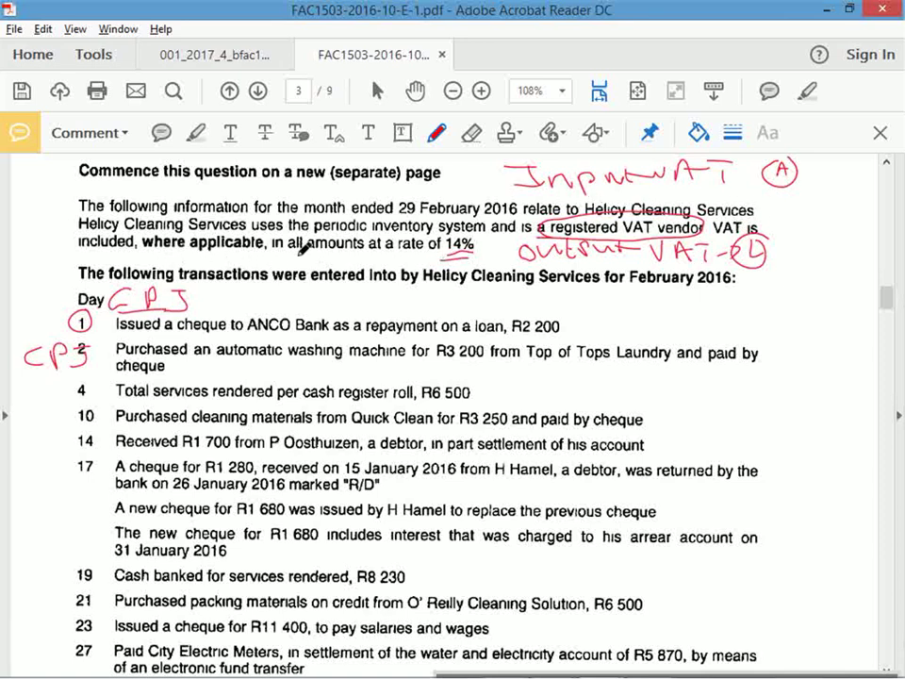
mouse_move(472, 233)
mouse_down()
mouse_move(432, 240)
mouse_move(475, 254)
mouse_up()
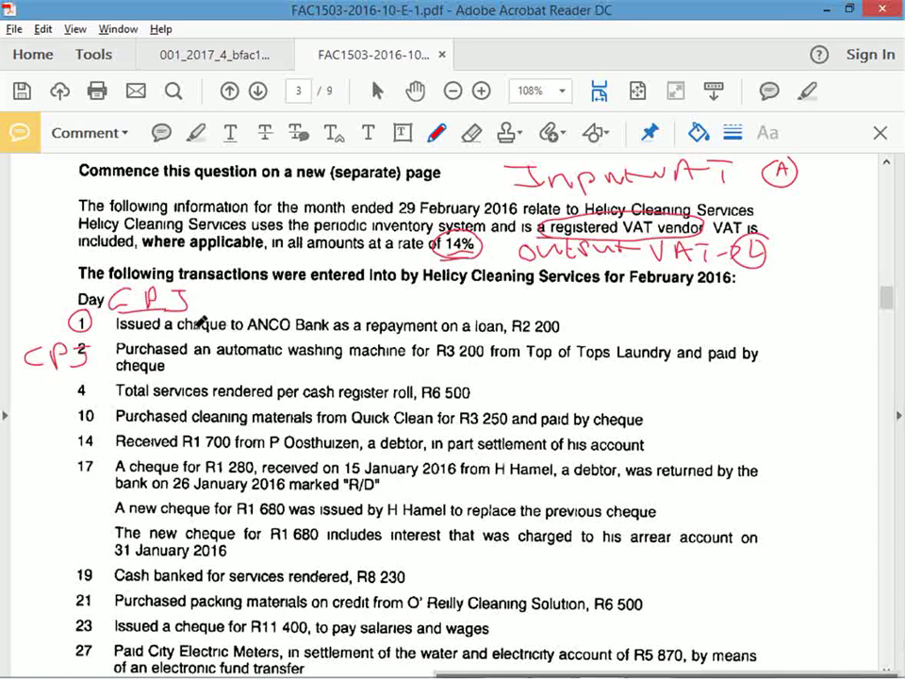
- Underline the day 1 transaction, switch to Excel, and enter day 1 with payee "Anco Bank" in row 18 of the cash payments journal
drag(115, 333, 577, 329)
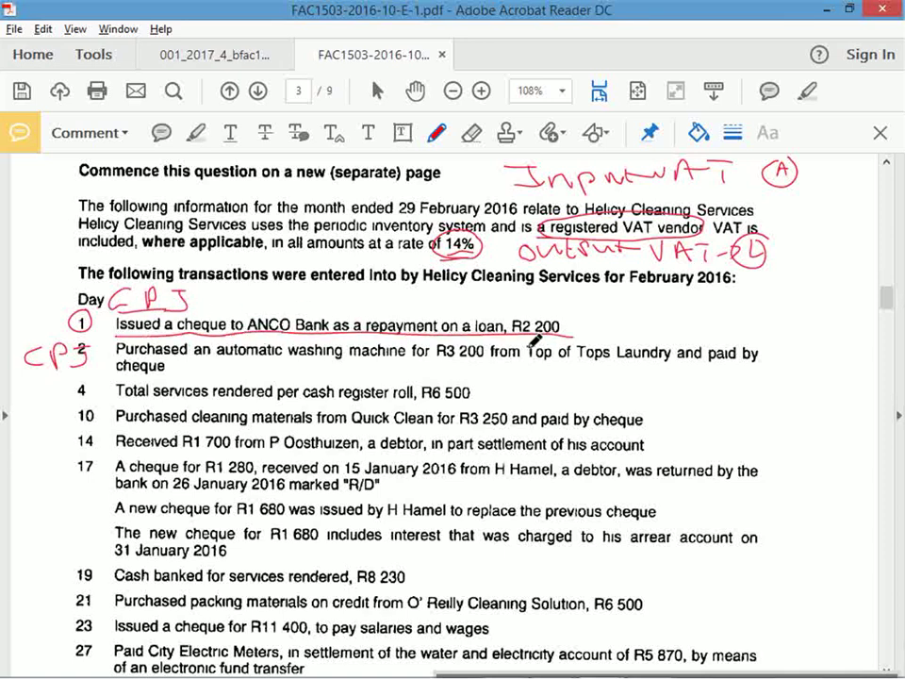
key(alt+Tab)
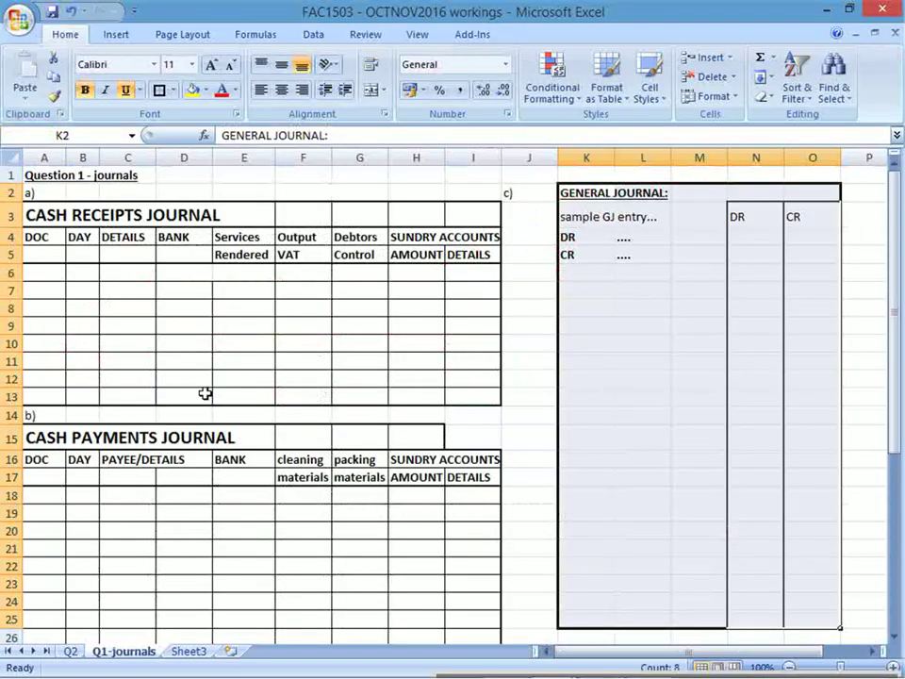
click(51, 498)
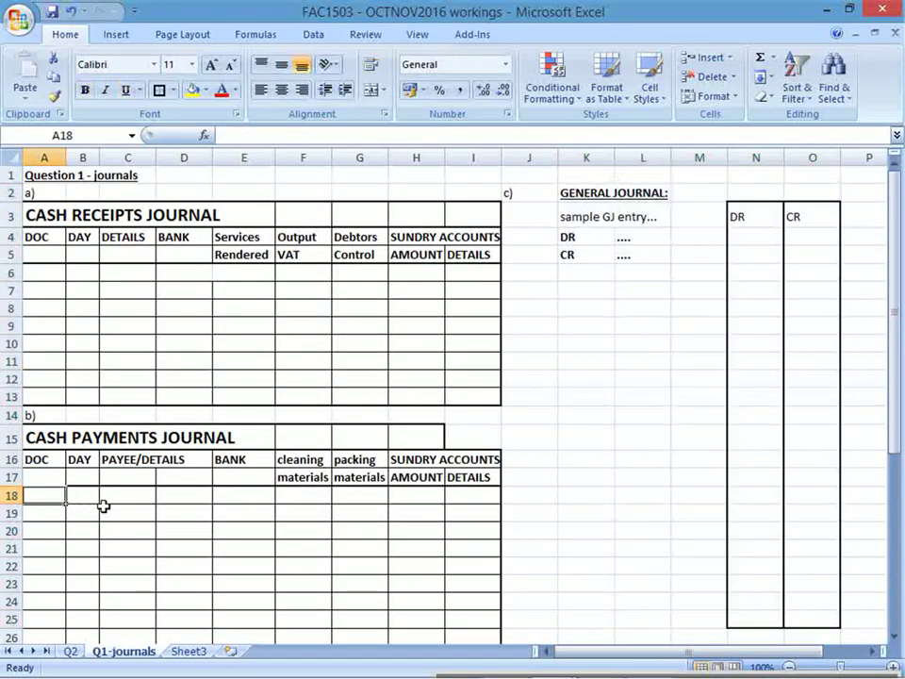
key(Right)
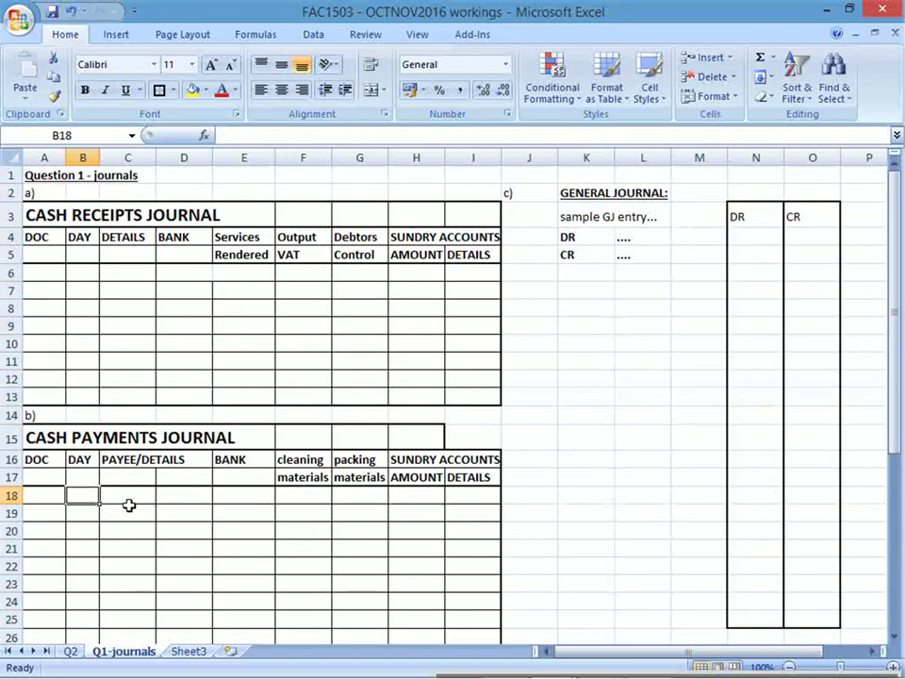
text(1)
click(147, 503)
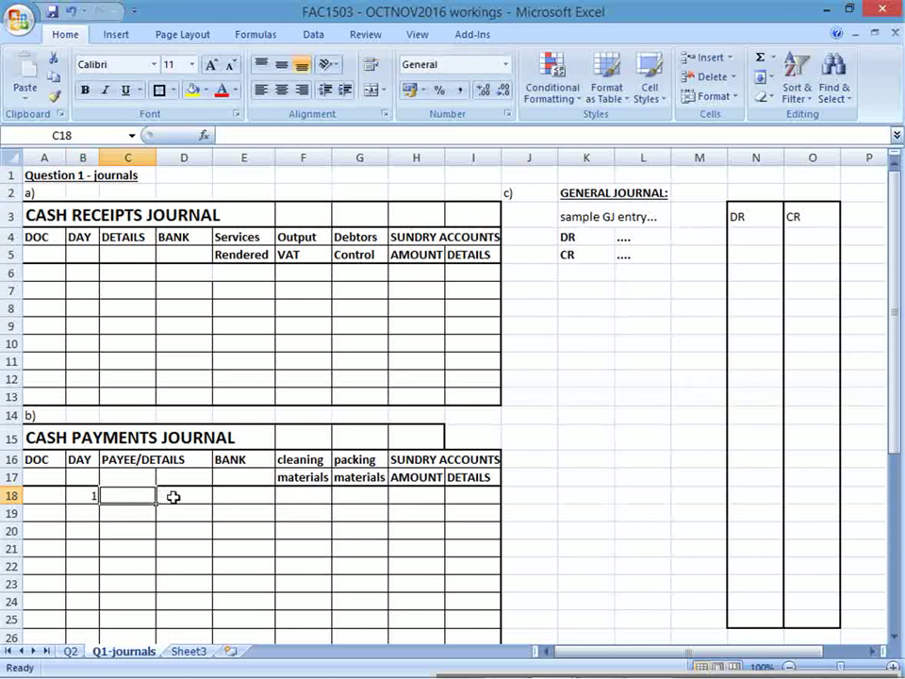
key(alt+Tab)
key(alt+Tab)
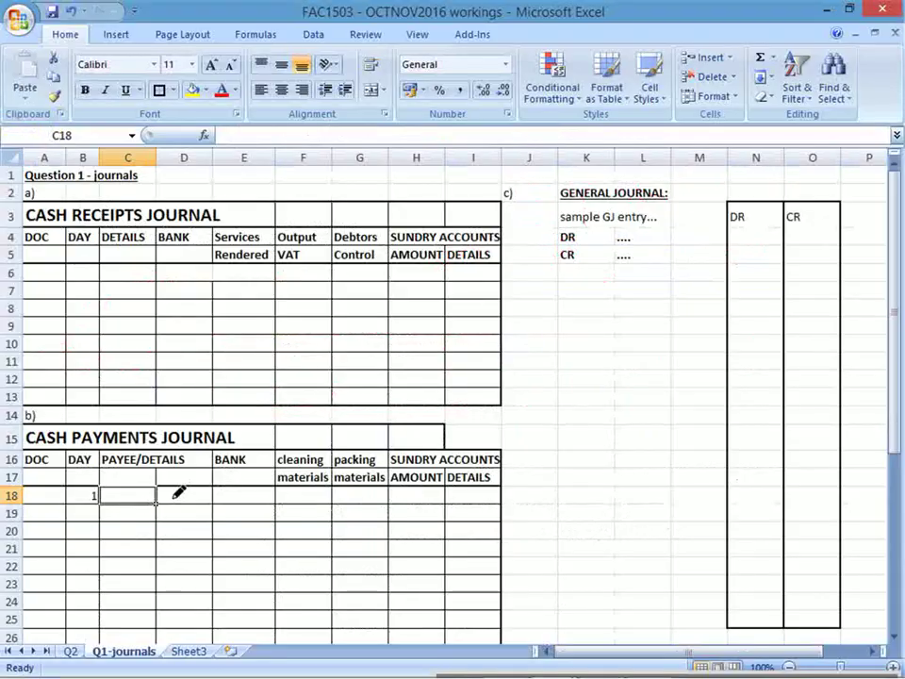
text(Anco Bank)
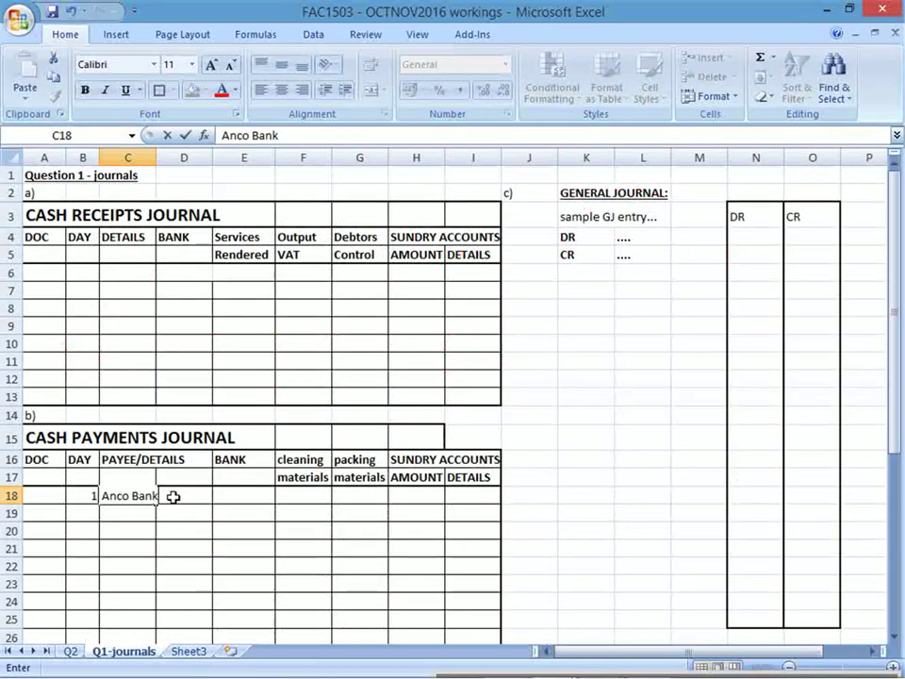
key(Tab)
key(Tab)
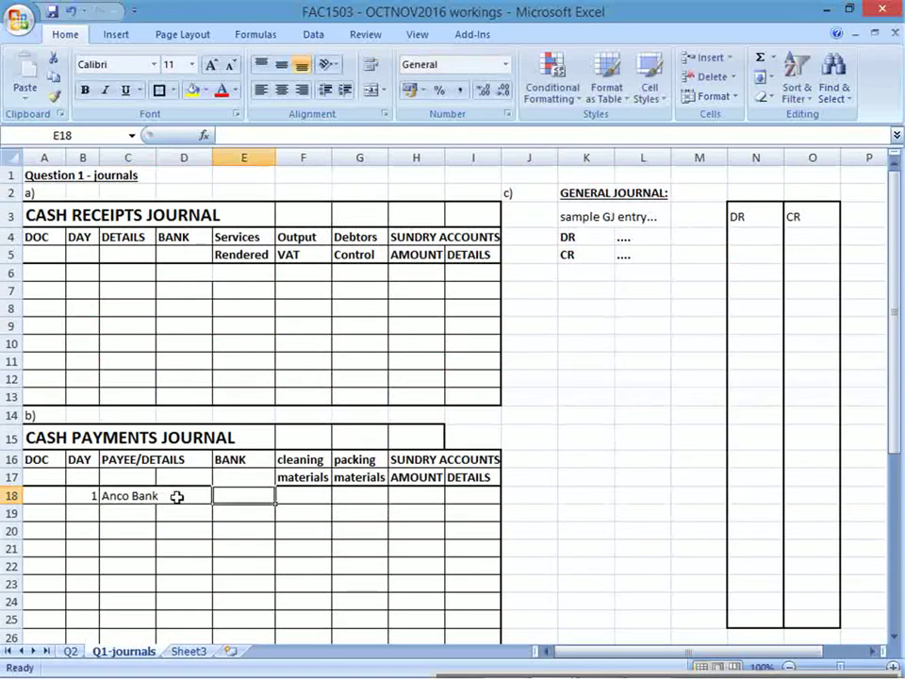
- Check the loan repayment amount in the PDF and enter 2200 in the Bank column for Anco Bank in E18
key(alt+Tab)
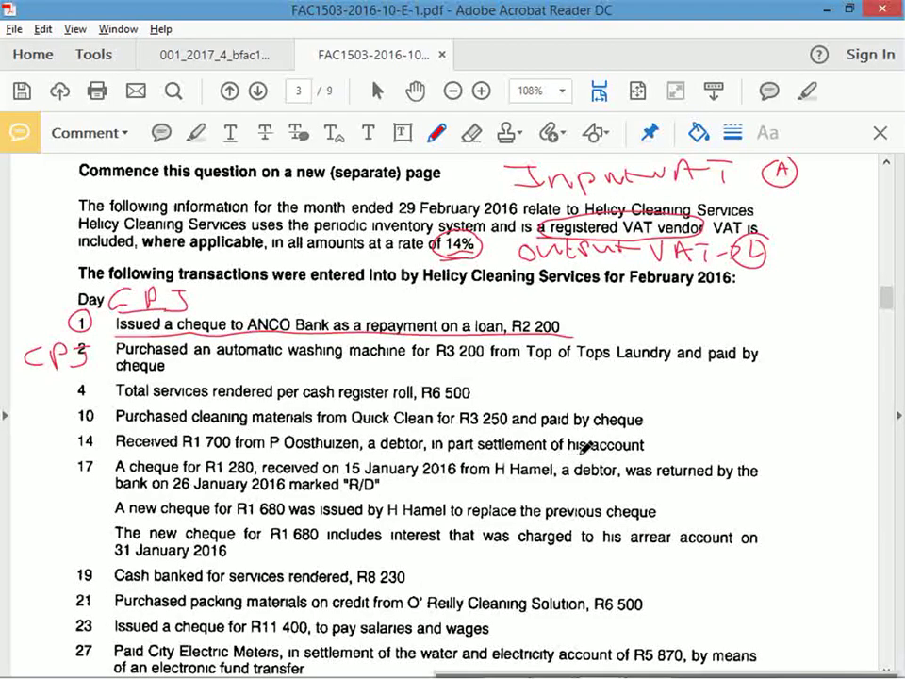
key(alt+Tab)
text(220)
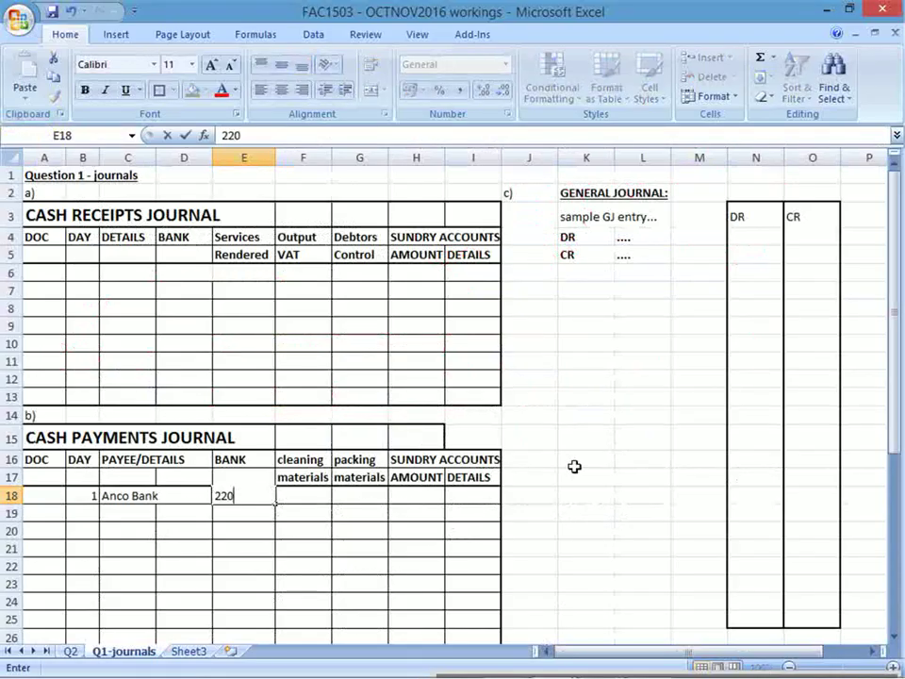
text(0)
key(Return)
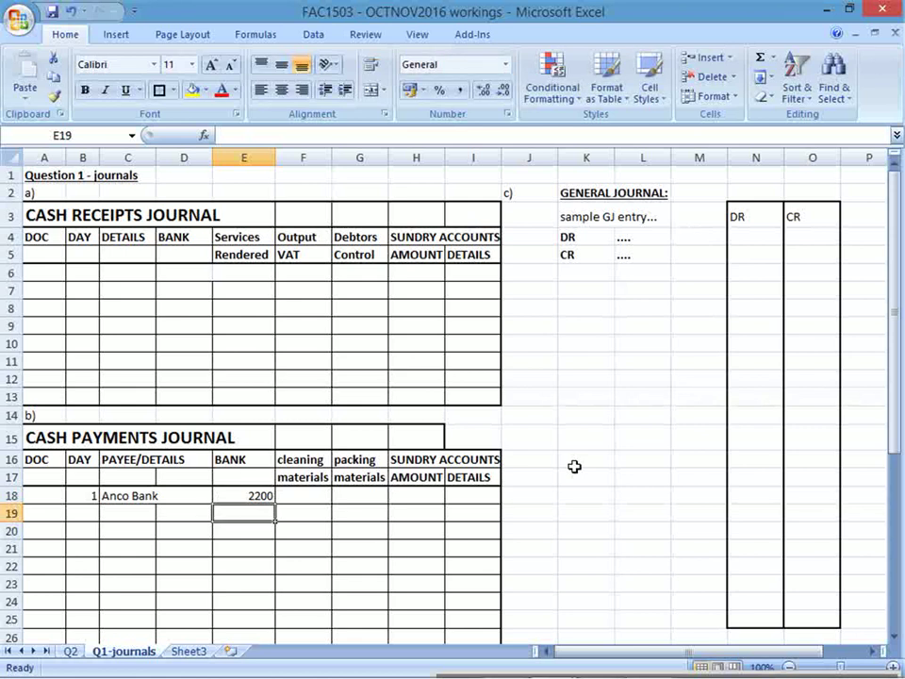
- Enter the Anco Bank payment under Sundry Accounts, with amount 2200 in H18 and details "Loan" in I18
drag(410, 464, 492, 455)
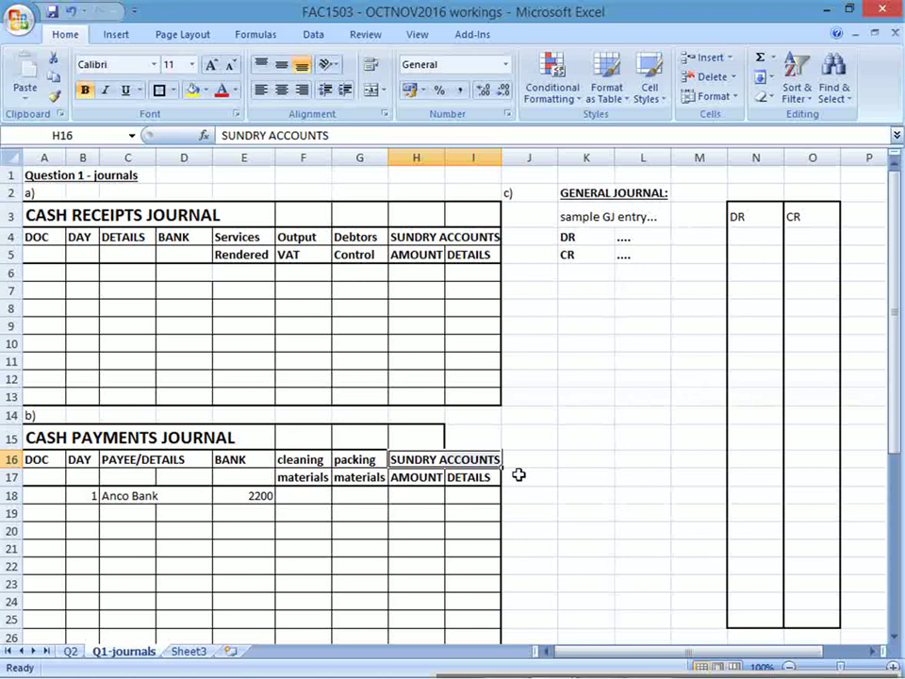
click(415, 501)
text(2200)
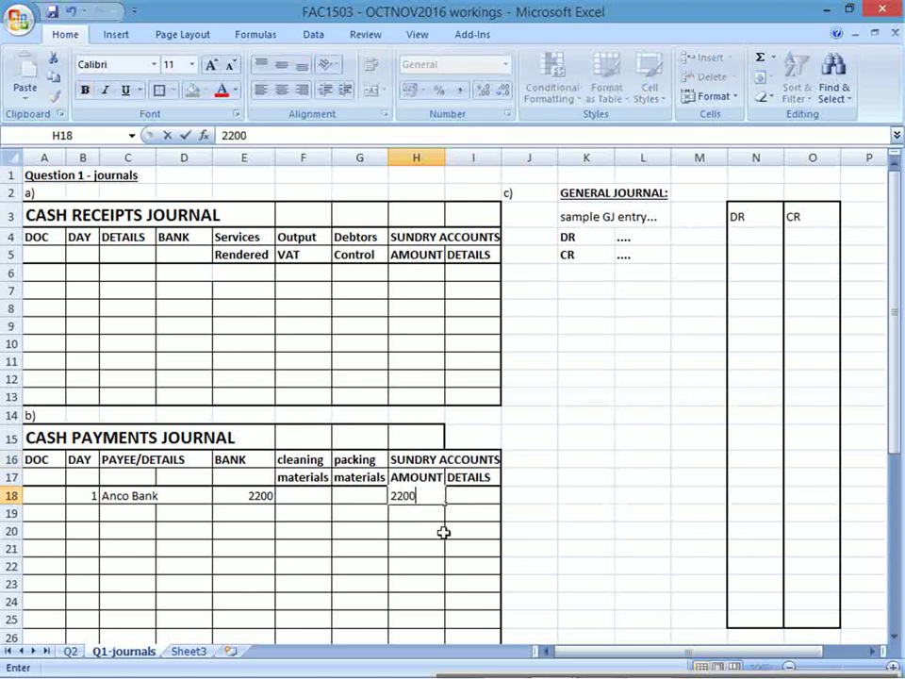
click(443, 534)
click(482, 497)
text(Loan)
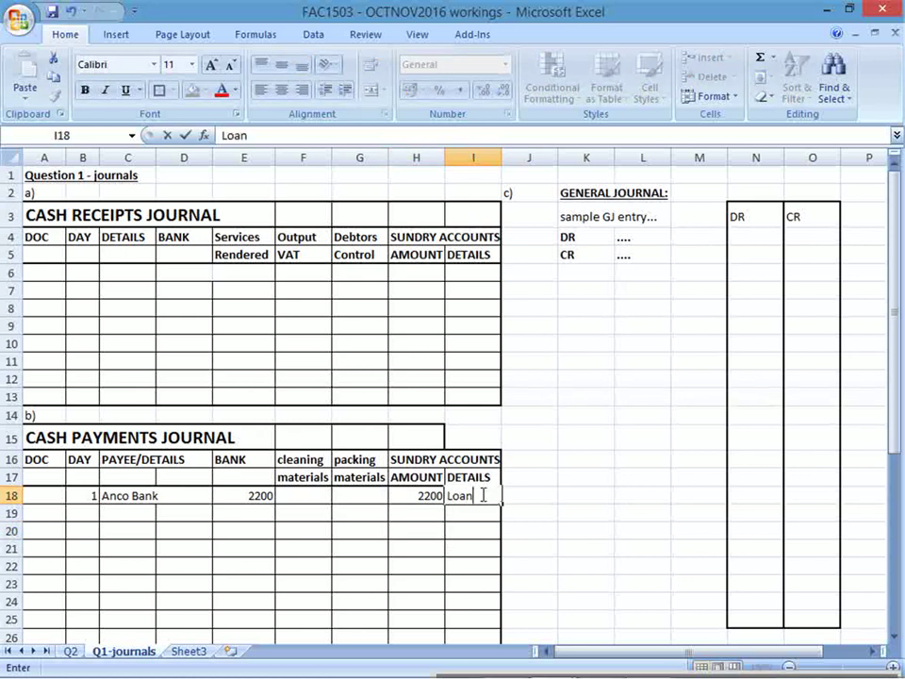
key(Return)
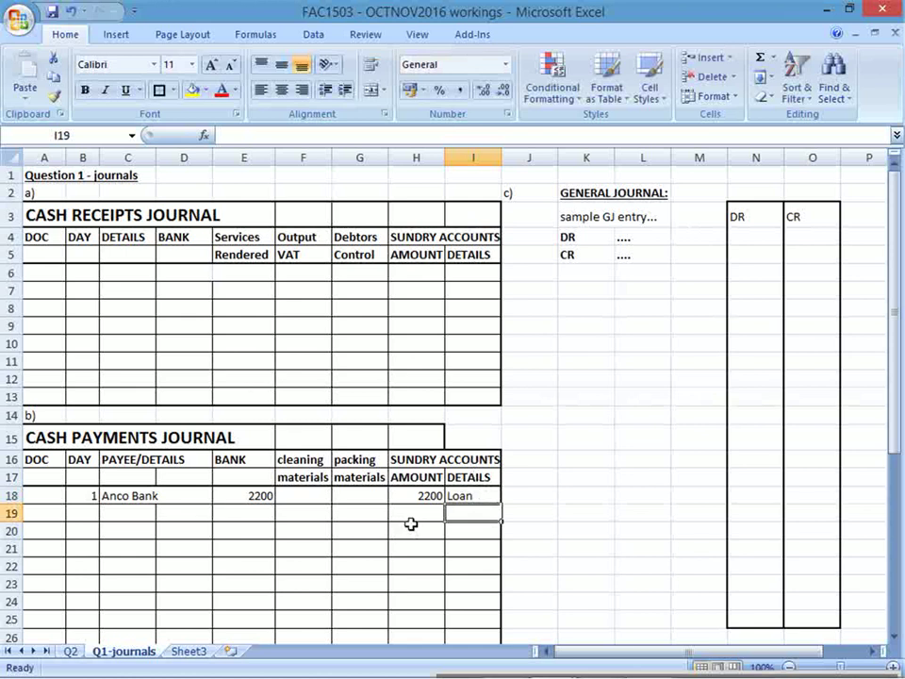
drag(234, 459, 245, 497)
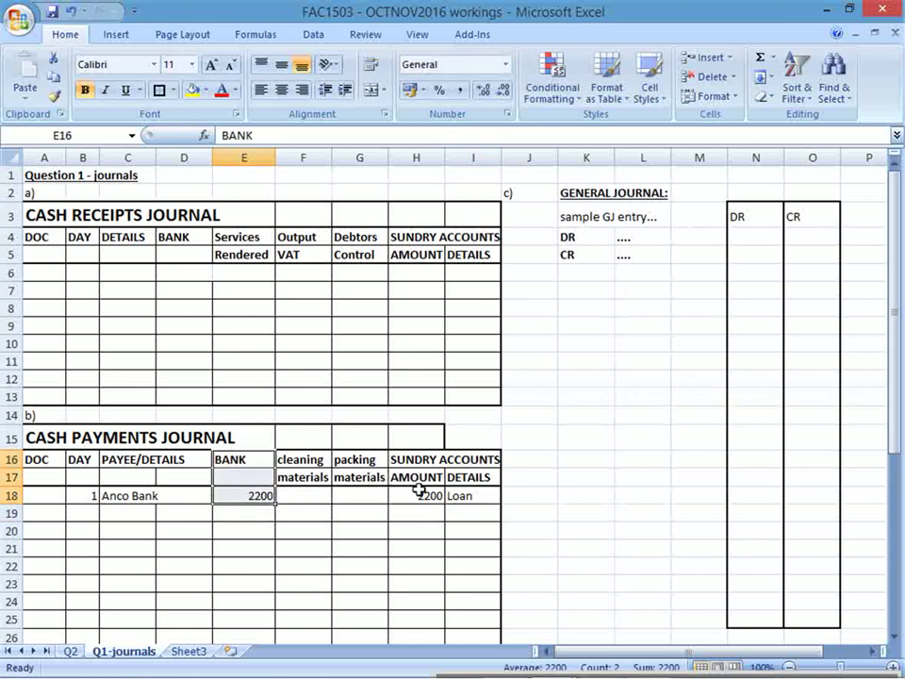
drag(418, 492, 470, 496)
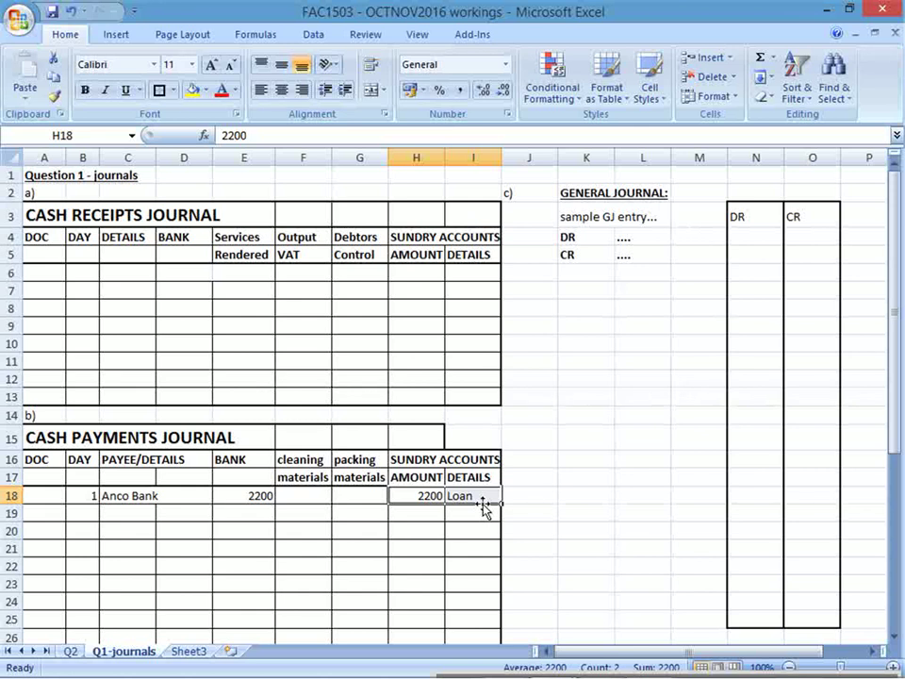
- Switch to the exam PDF and underline "automatic washing machine" in the day 2 transaction and "periodic inventory" in the introduction
key(alt+Tab)
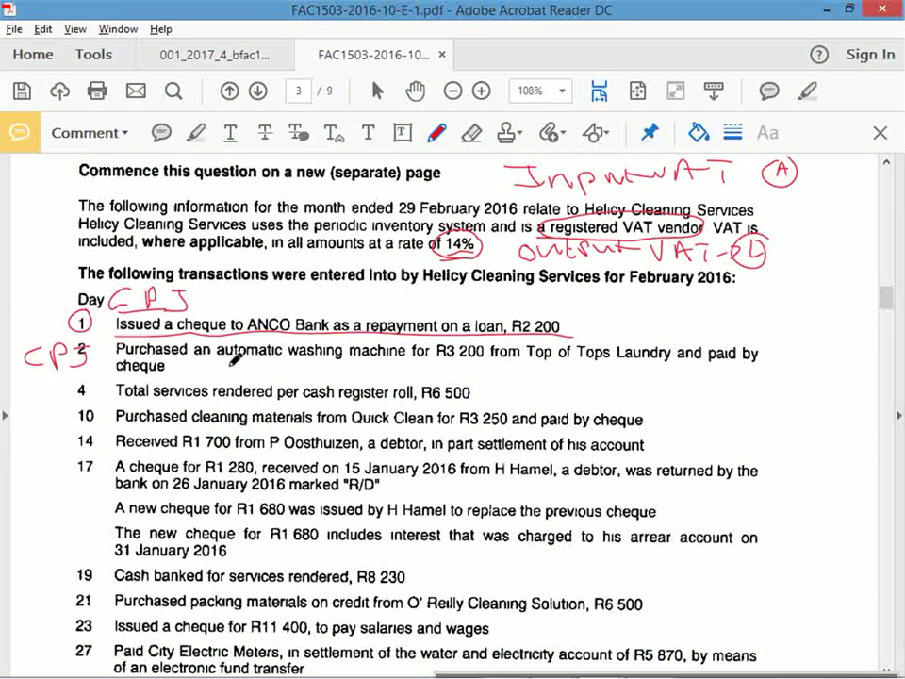
drag(223, 365, 401, 357)
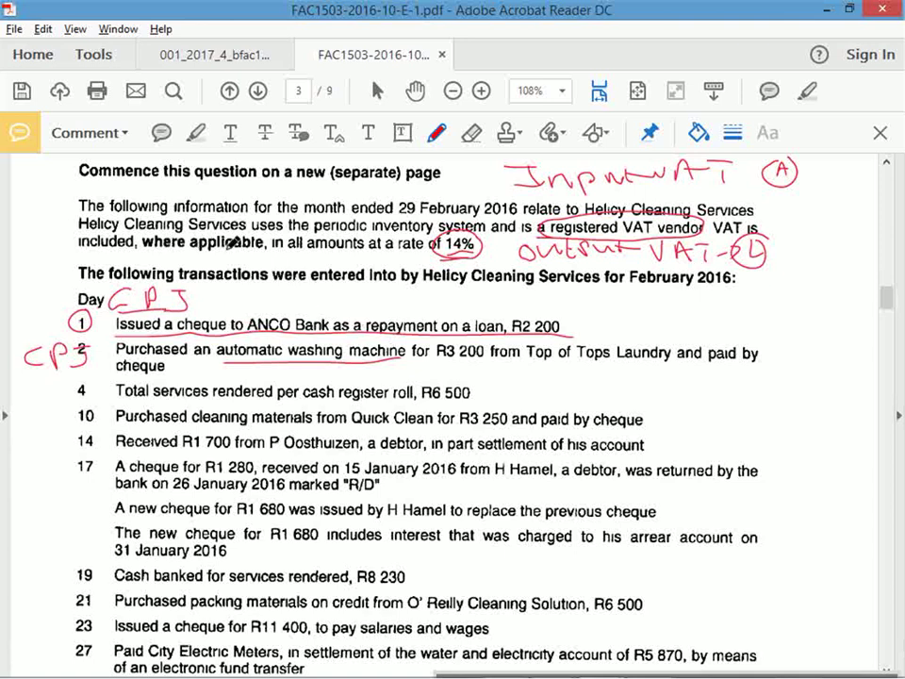
drag(315, 233, 433, 233)
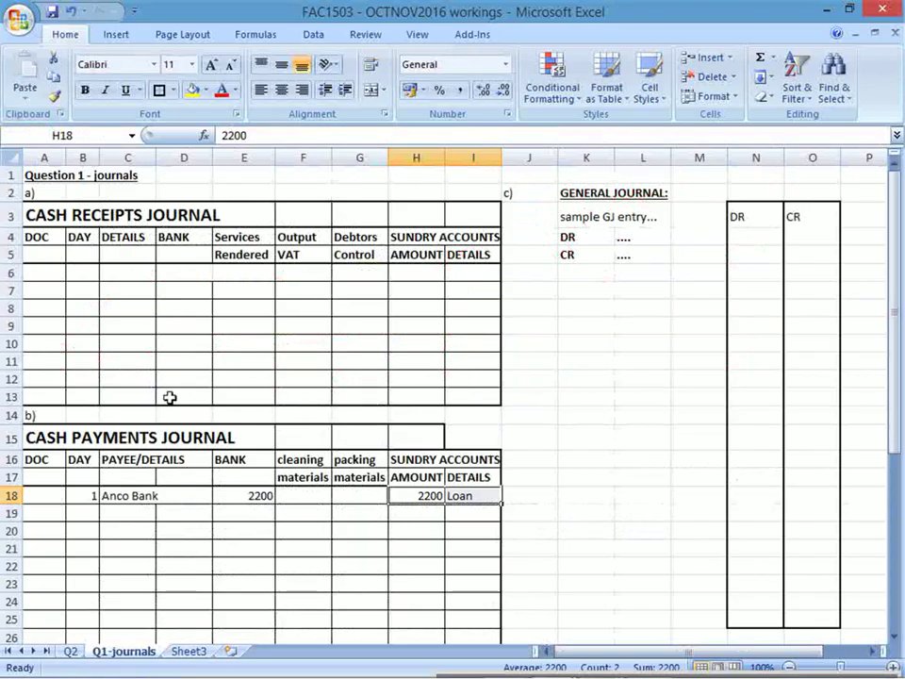
- Switch to Excel and enter day 2 with payee "Top of Tops Laundry" in row 19 of the cash payments journal
click(95, 512)
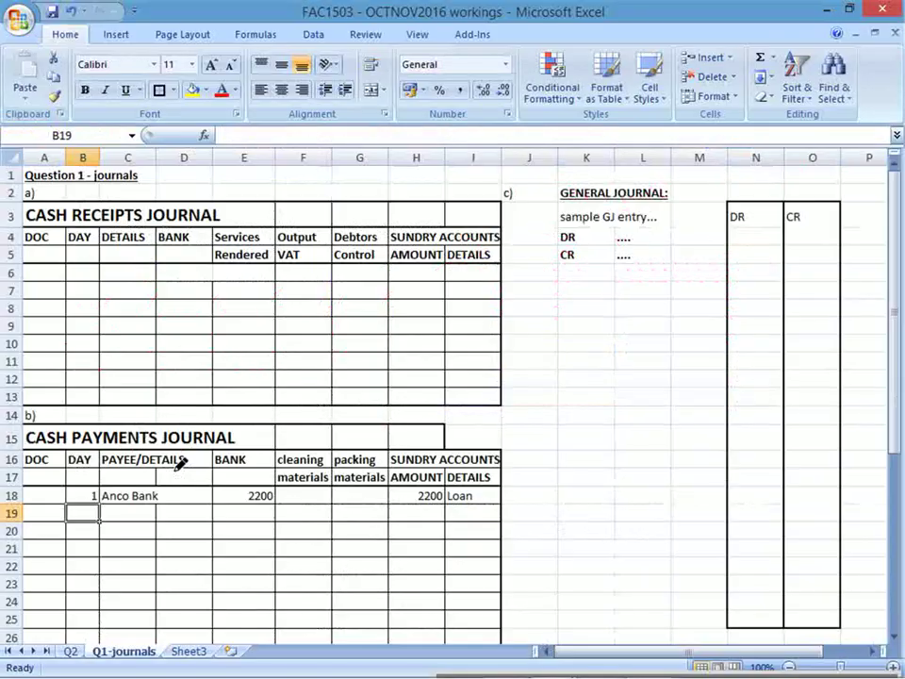
text(2)
key(Tab)
text(Totp)
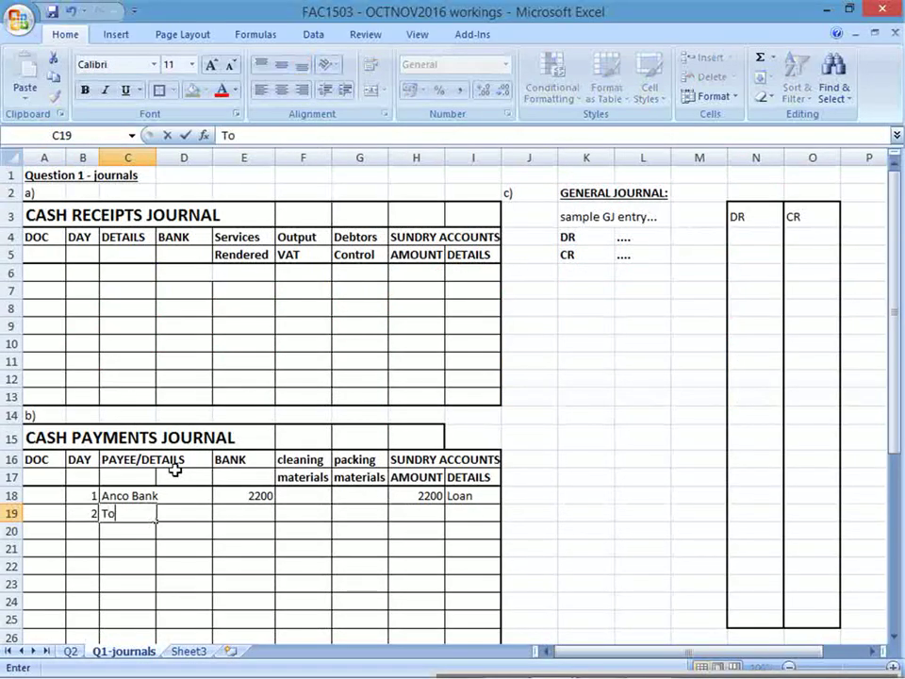
key(BackSpace)
key(BackSpace)
text(p of Tops)
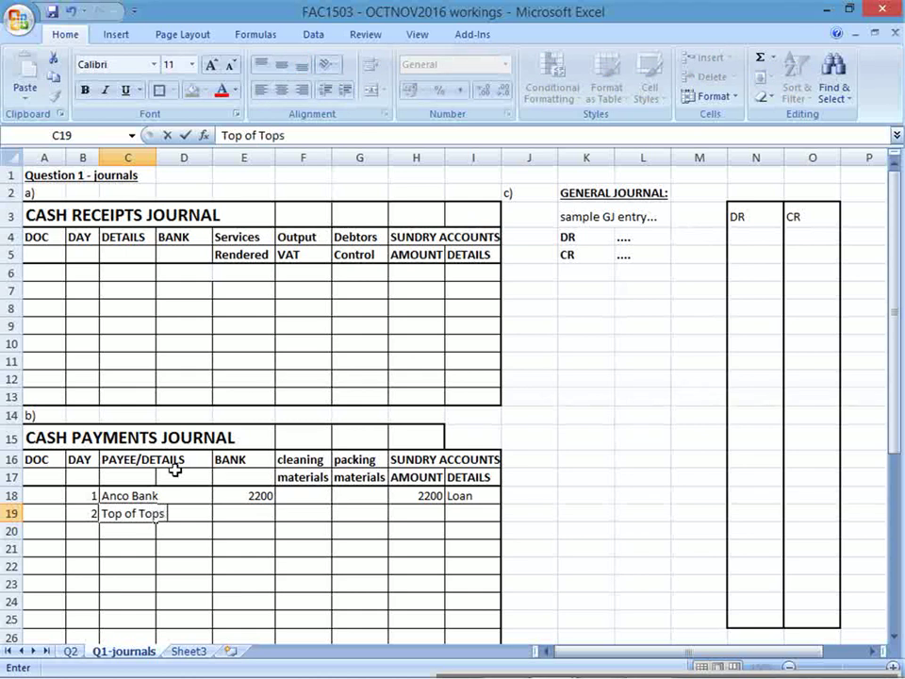
text( Laundry)
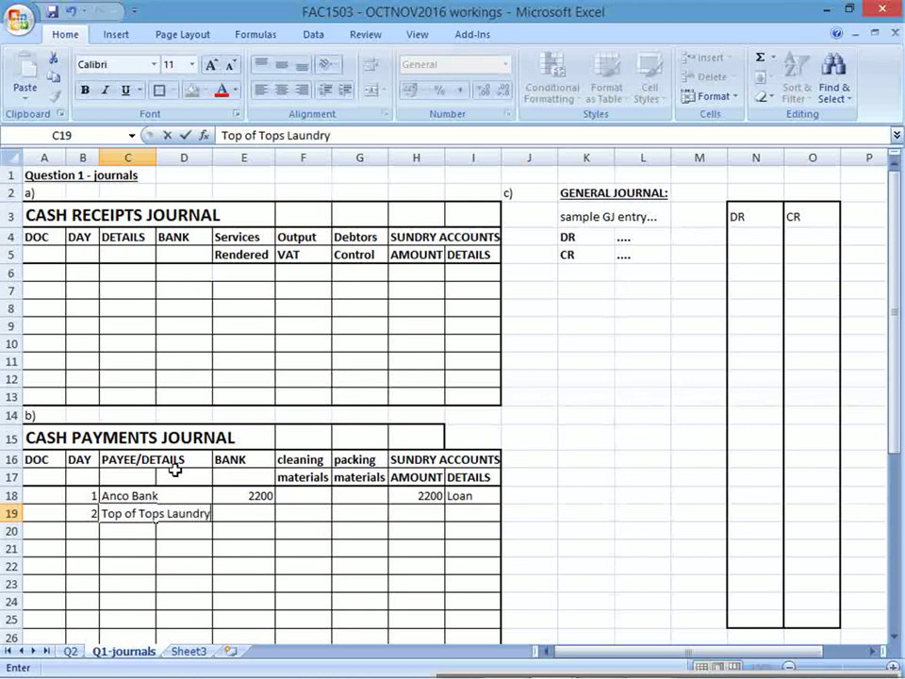
key(Return)
key(Up)
key(Tab)
key(Tab)
- Switch to the exam PDF, underline "included" and draw a red box around "where applicable" in the VAT sentence
key(alt+Tab)
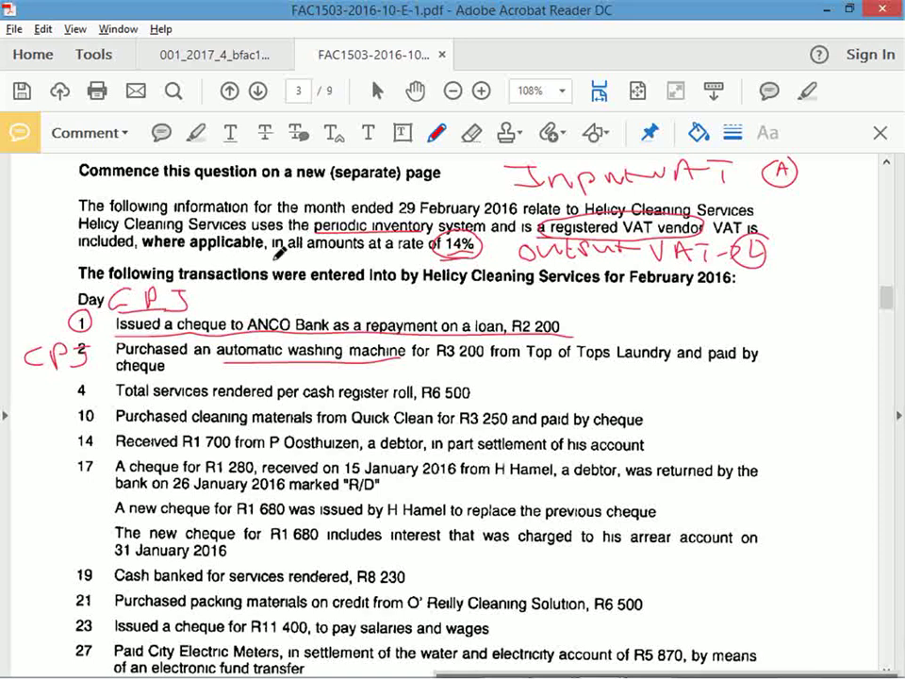
mouse_move(141, 247)
mouse_down()
mouse_move(269, 249)
mouse_move(226, 235)
mouse_move(146, 237)
mouse_move(140, 249)
mouse_up()
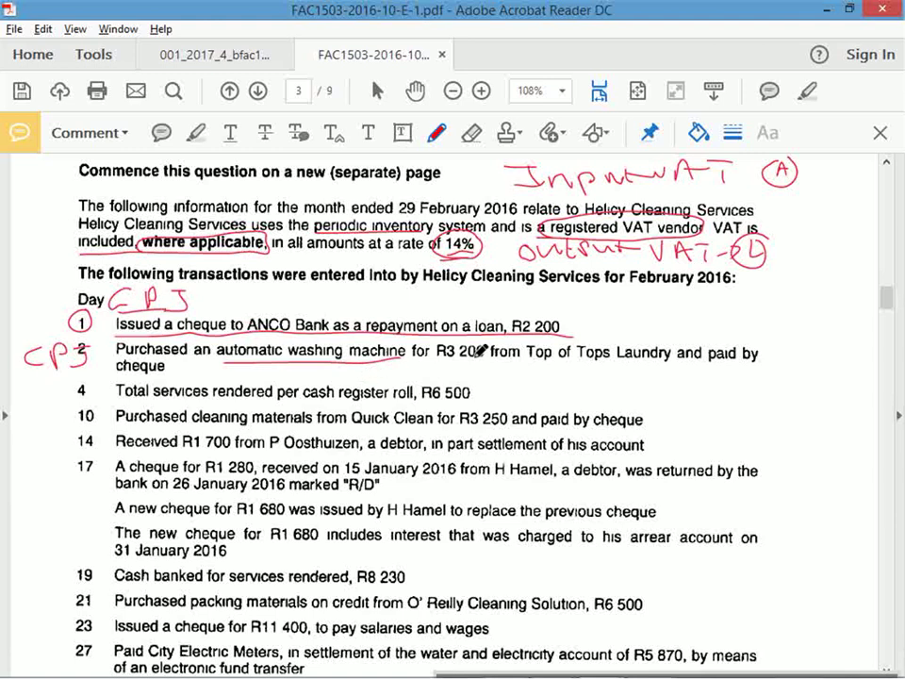
- Consult the Question 1 transactions and requirements in the exam PDF, and enter 3200 in Excel as the Top of Tops Laundry bank amount in E19
key(alt+Tab)
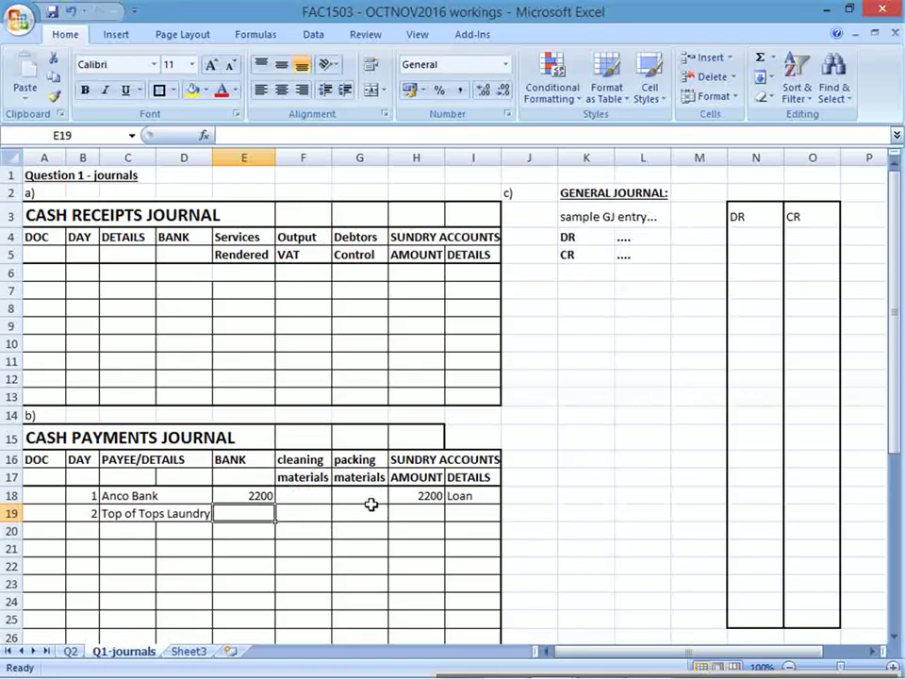
key(alt+Tab)
scroll(401, 499, down, 10)
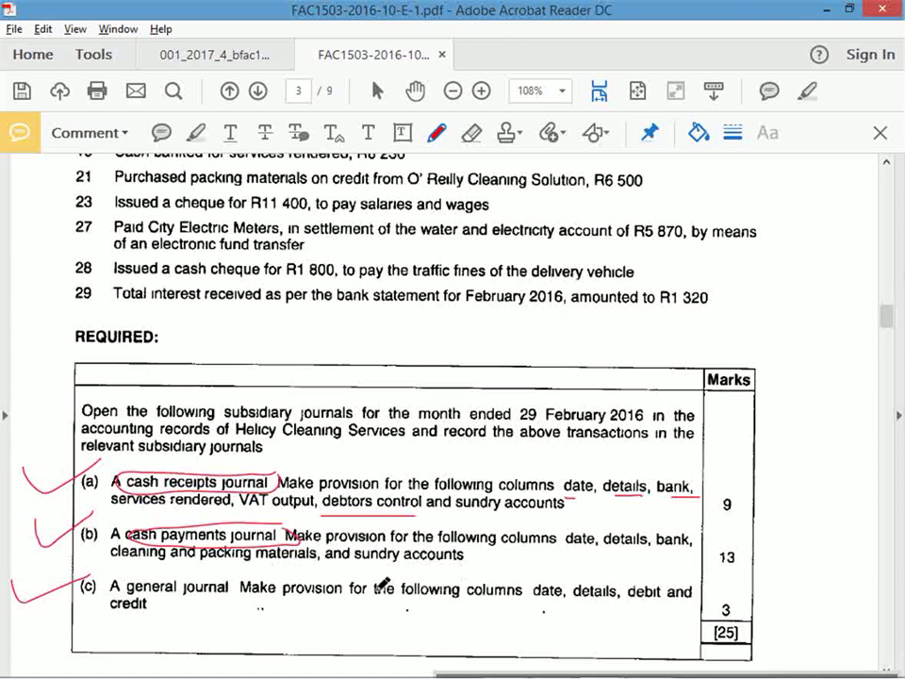
scroll(381, 585, up, 6)
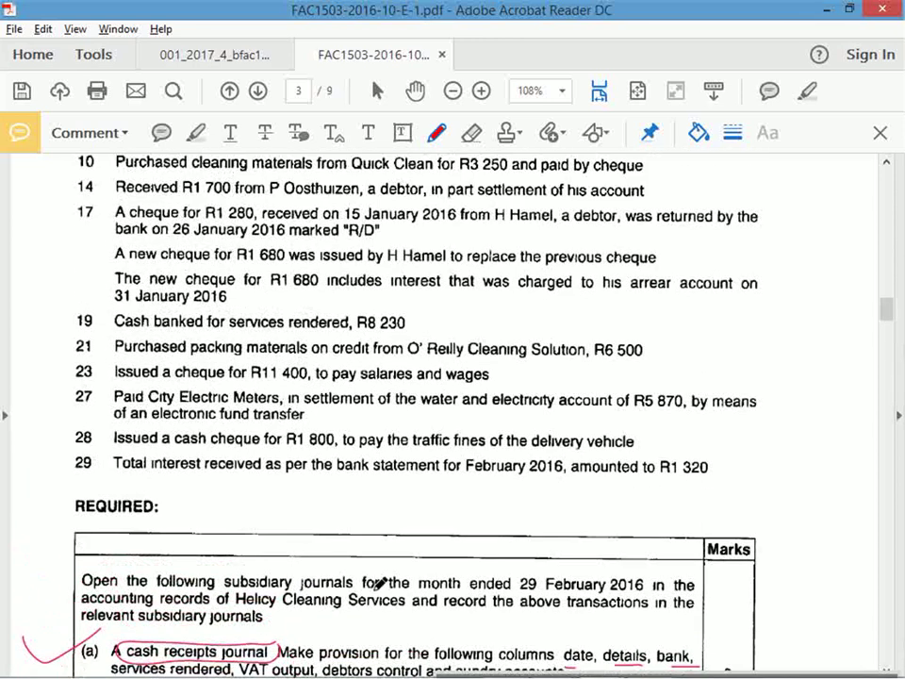
scroll(381, 585, up, 1)
key(alt+Tab)
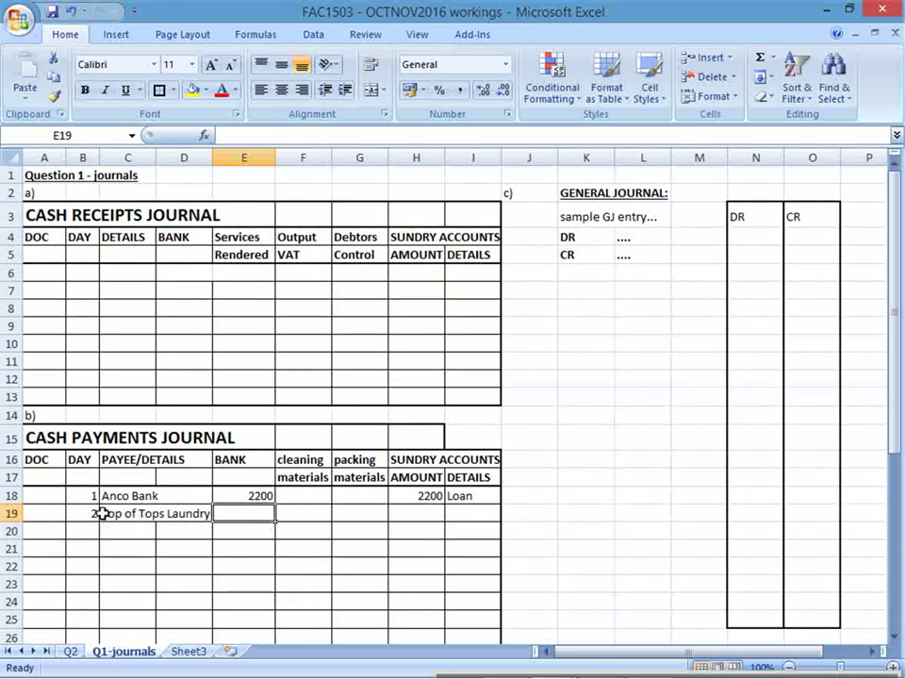
drag(47, 514, 449, 511)
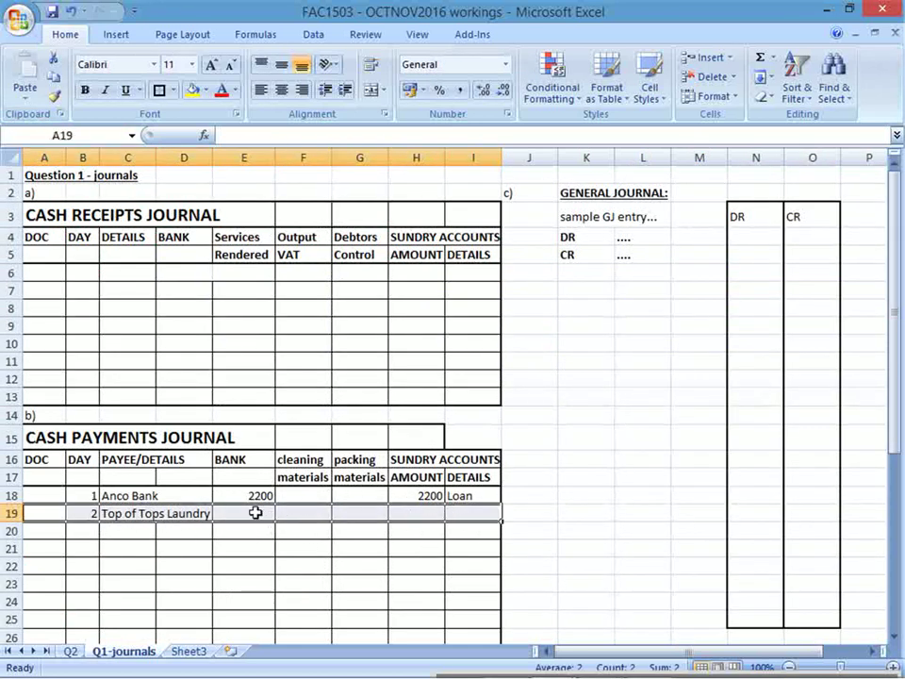
click(256, 513)
key(alt+Tab)
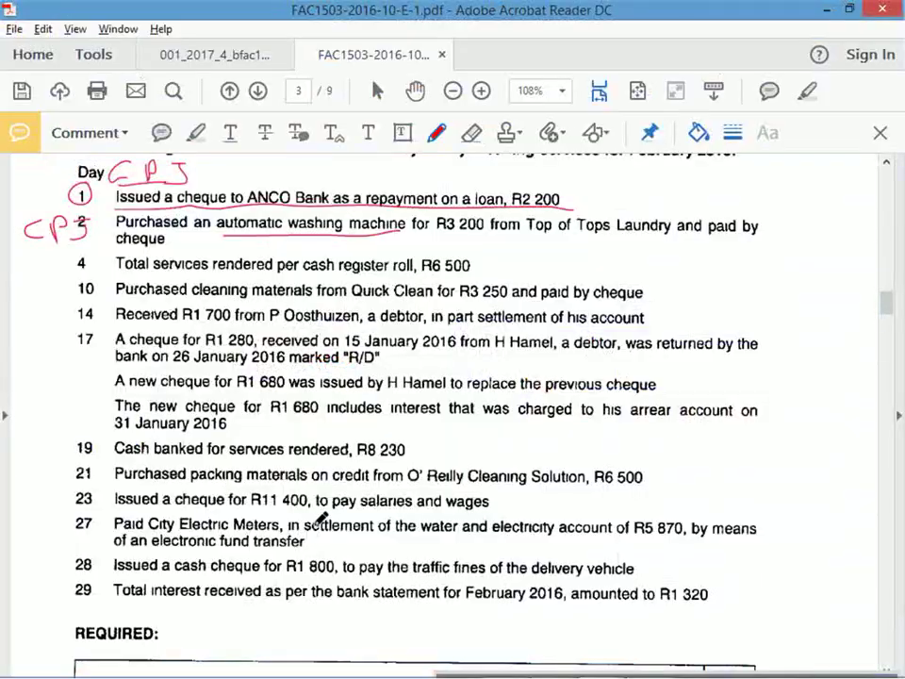
key(alt+Tab)
text(3200)
key(Return)
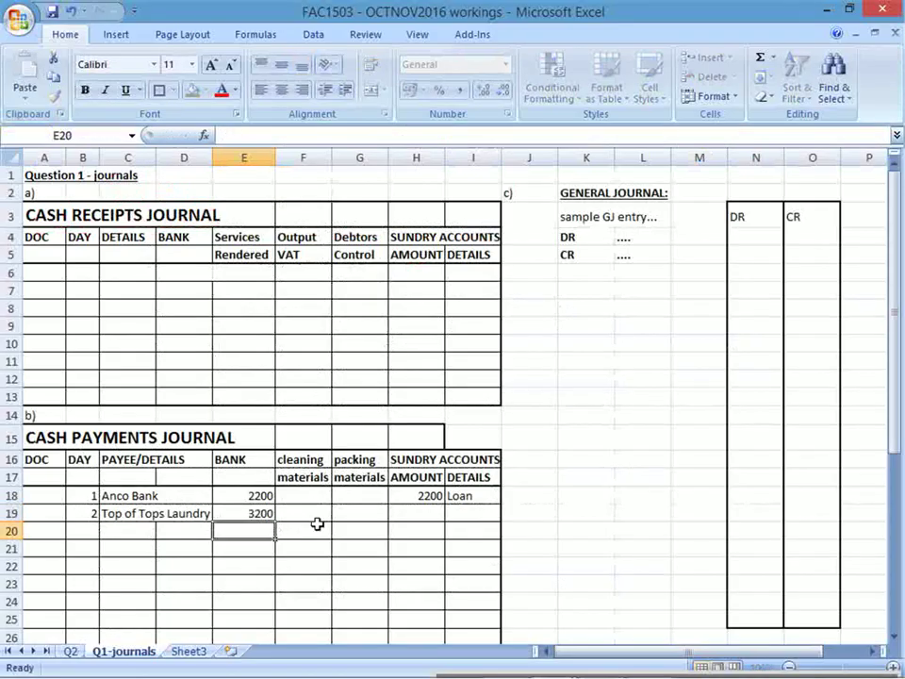
- Insert a new blank column H before the Sundry Accounts columns of both cash journals
key(Right)
key(Right)
key(Right)
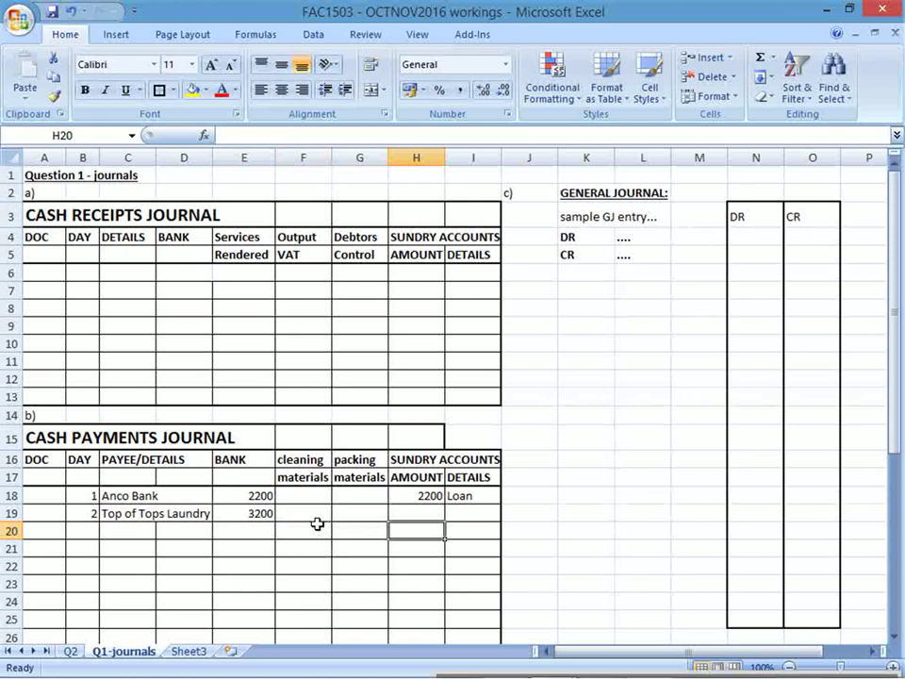
click(420, 158)
right_click(425, 160)
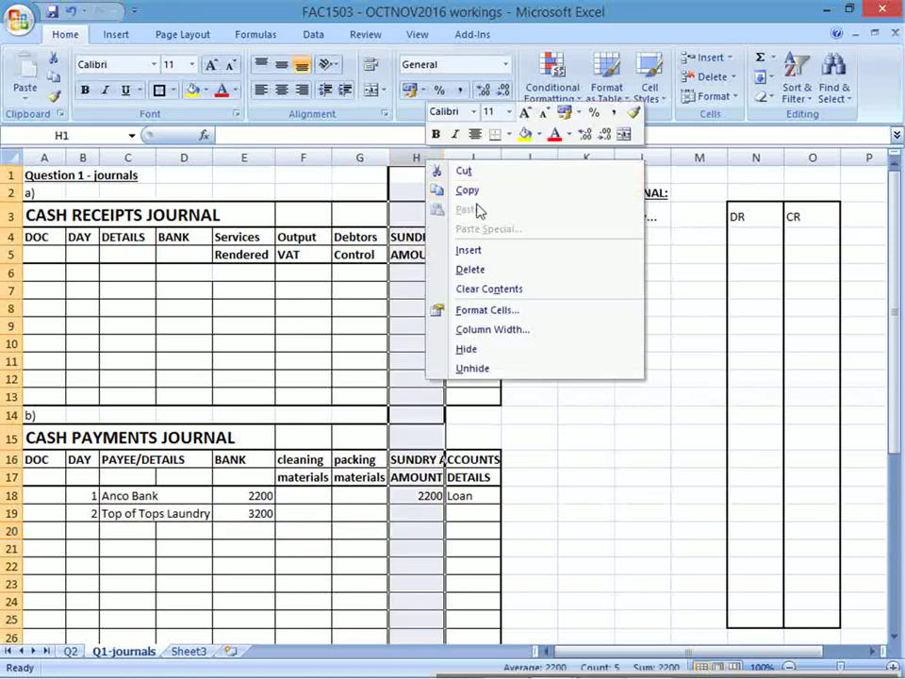
click(491, 253)
click(511, 348)
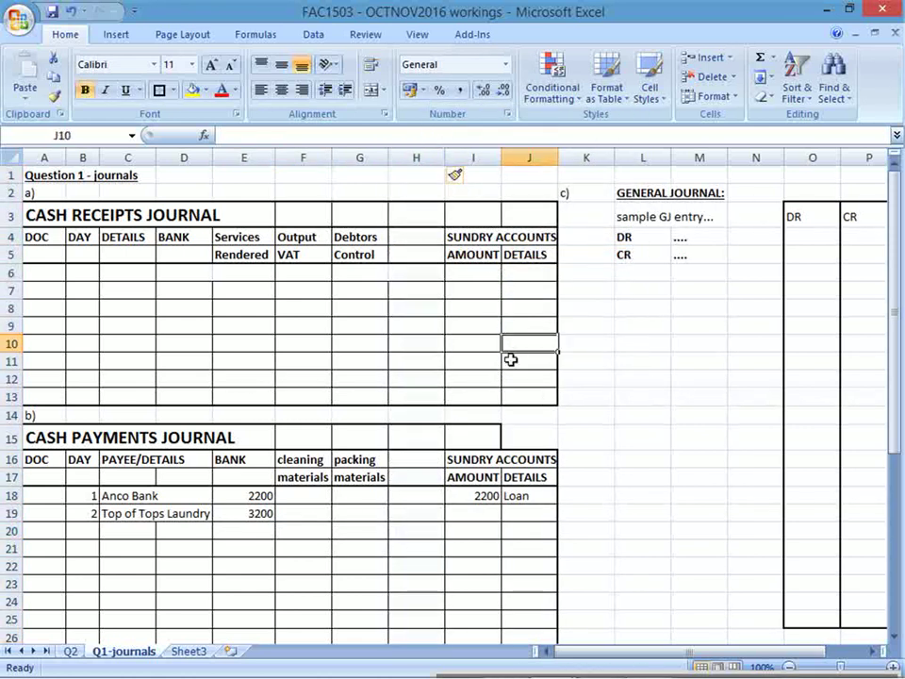
- Label the new cash payments journal column "input" in H16 and "VAT" in H17
click(429, 462)
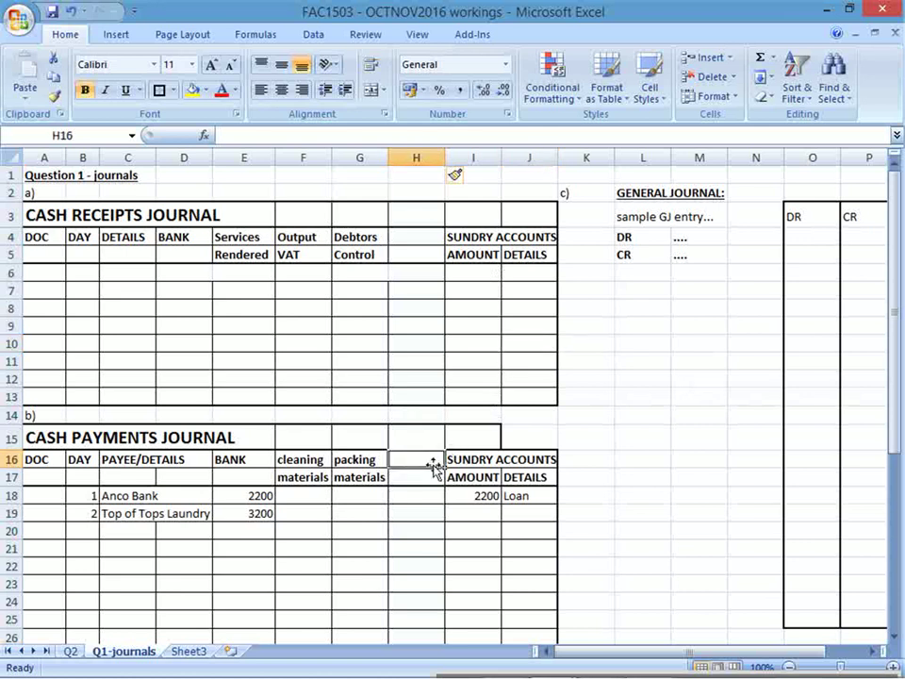
text(input)
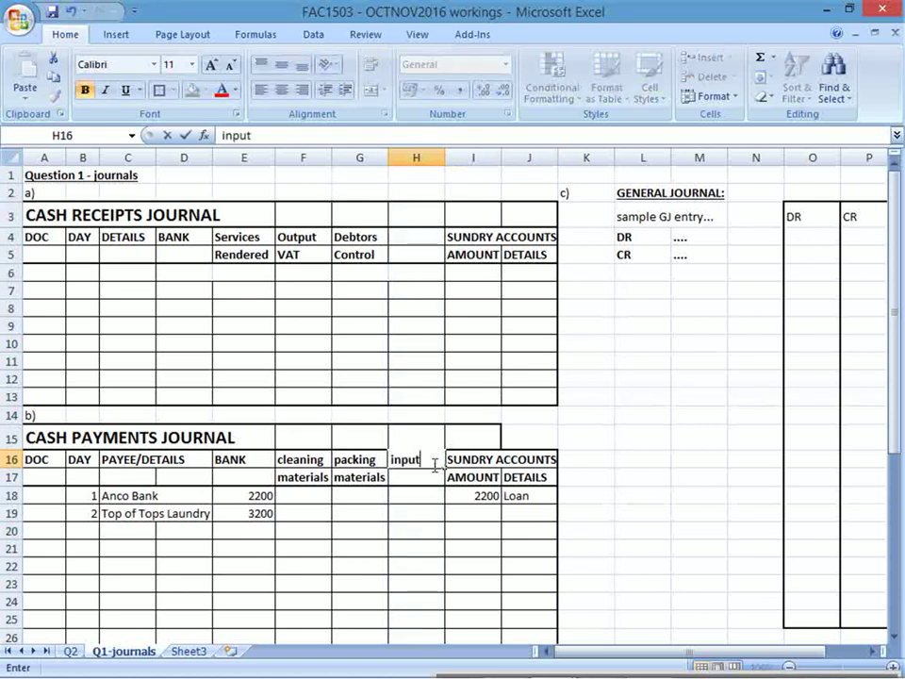
key(Return)
text(VAT)
key(Return)
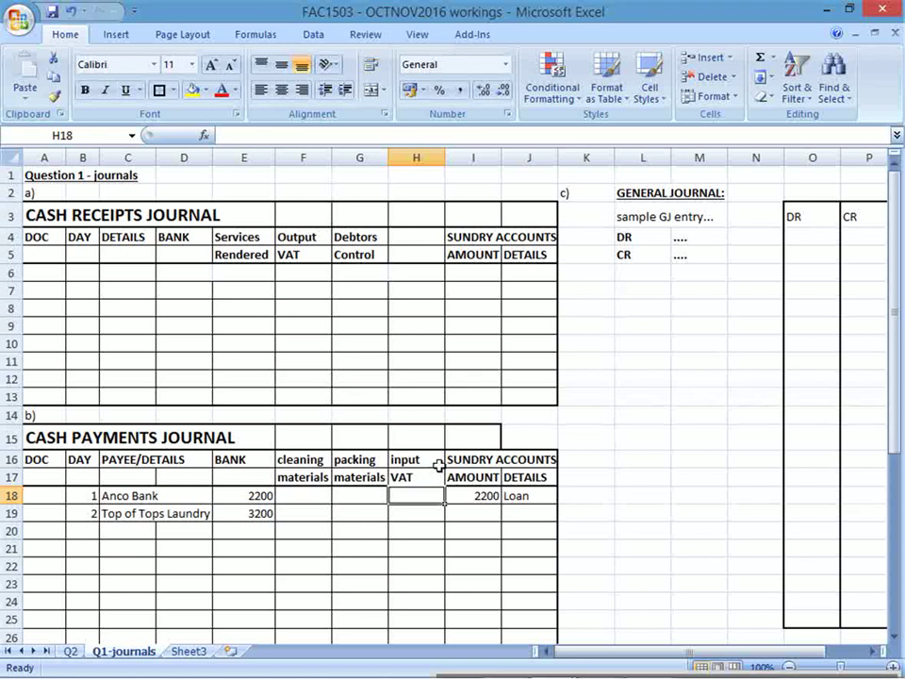
- Enter "Equipment" as the Sundry Accounts details for day 2 in J19 and narrow the empty column K
drag(470, 460, 525, 590)
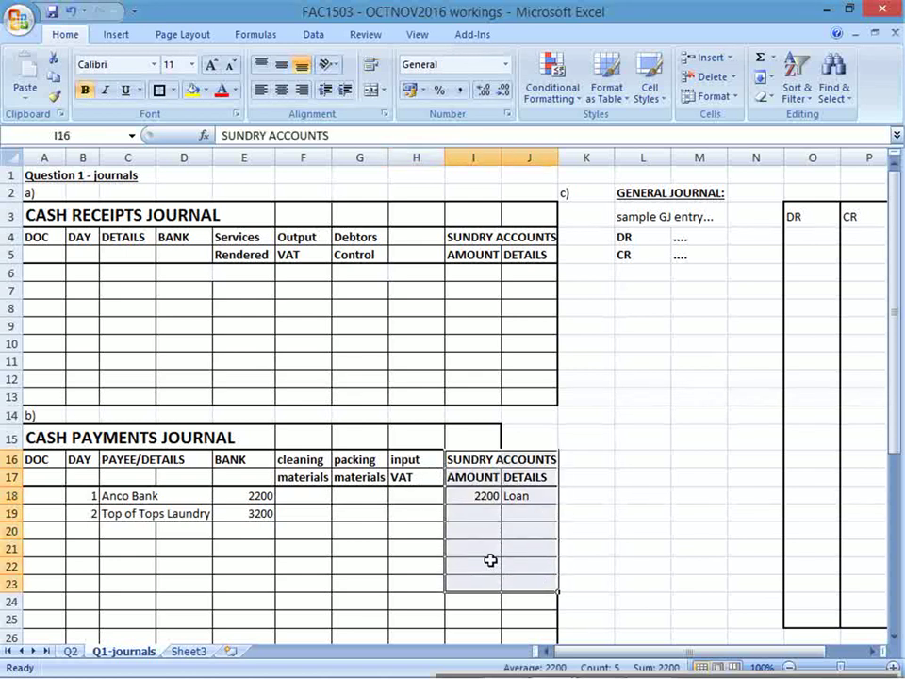
click(415, 514)
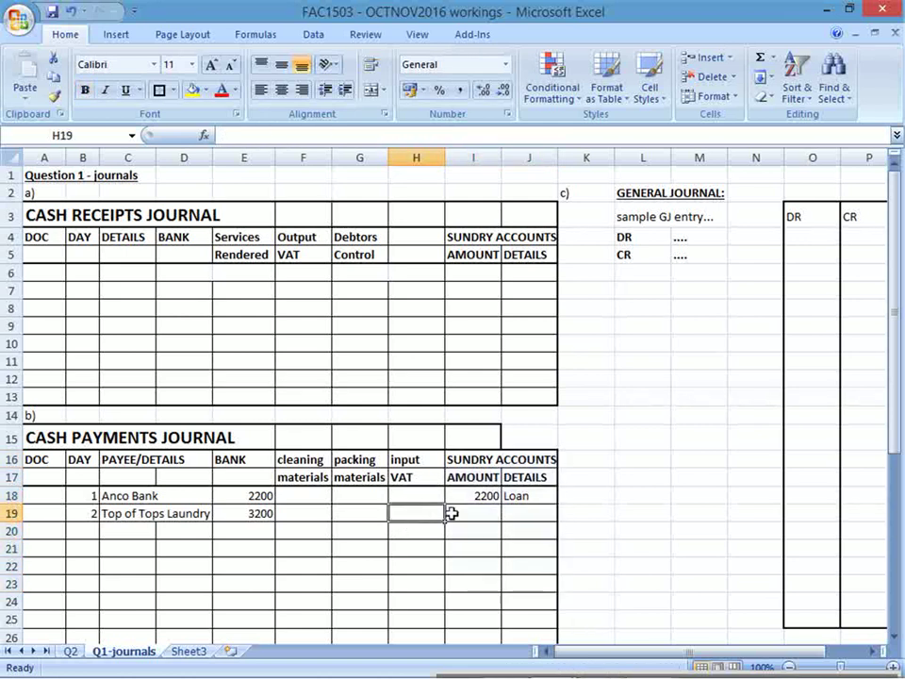
click(529, 512)
text(Equipment)
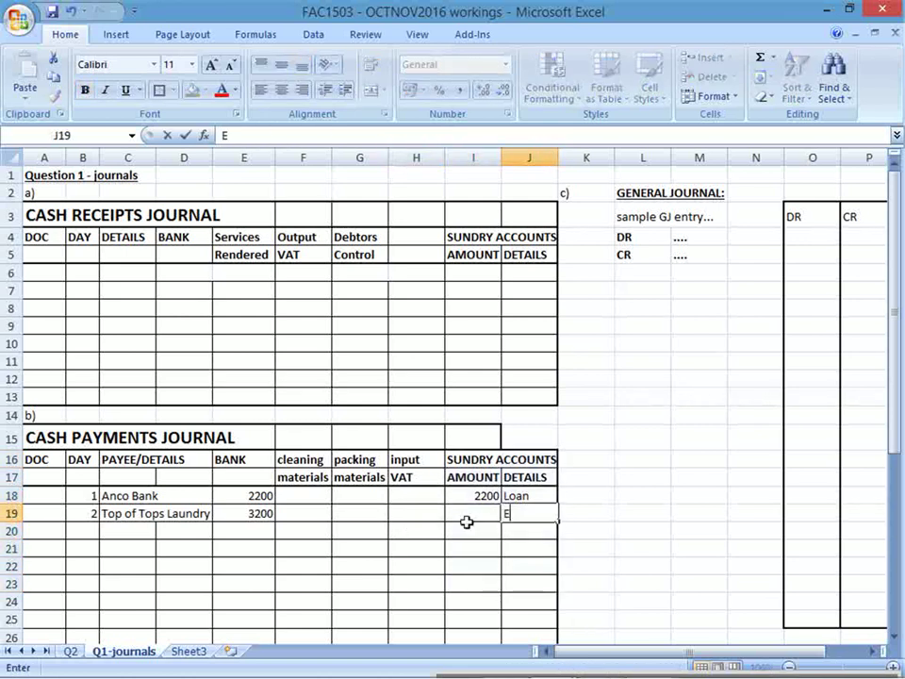
key(Return)
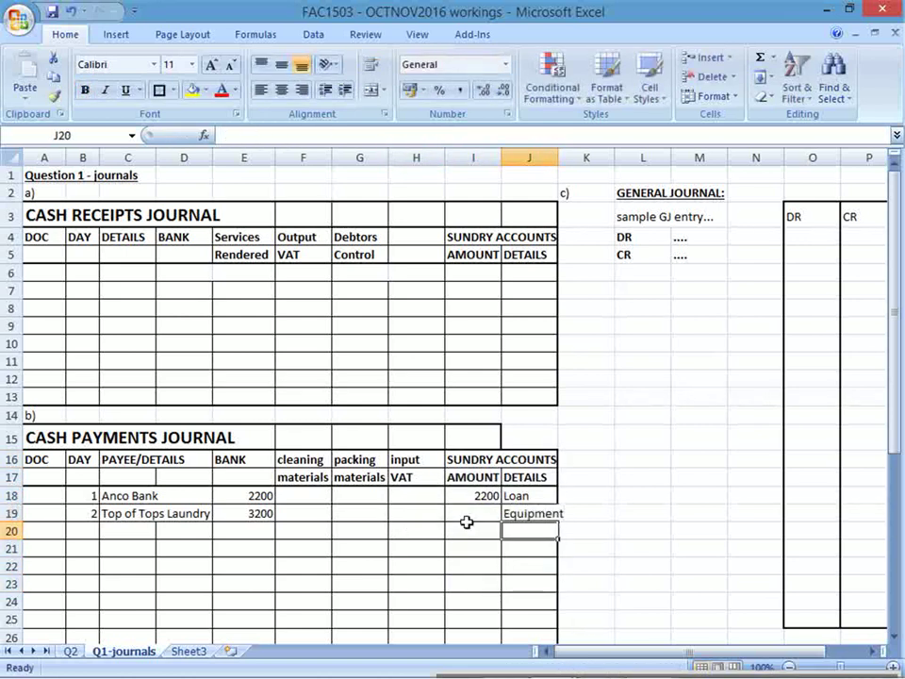
drag(615, 158, 564, 161)
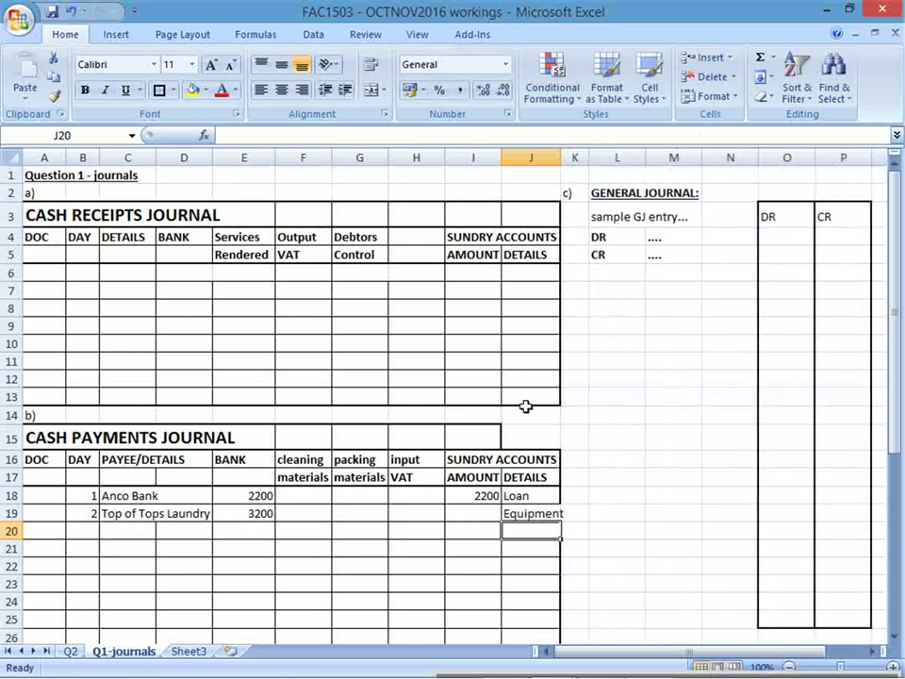
- Add the notes "(VAT excl)" in I20 and "(VAT)" in H20 beneath the day 2 entry
click(477, 512)
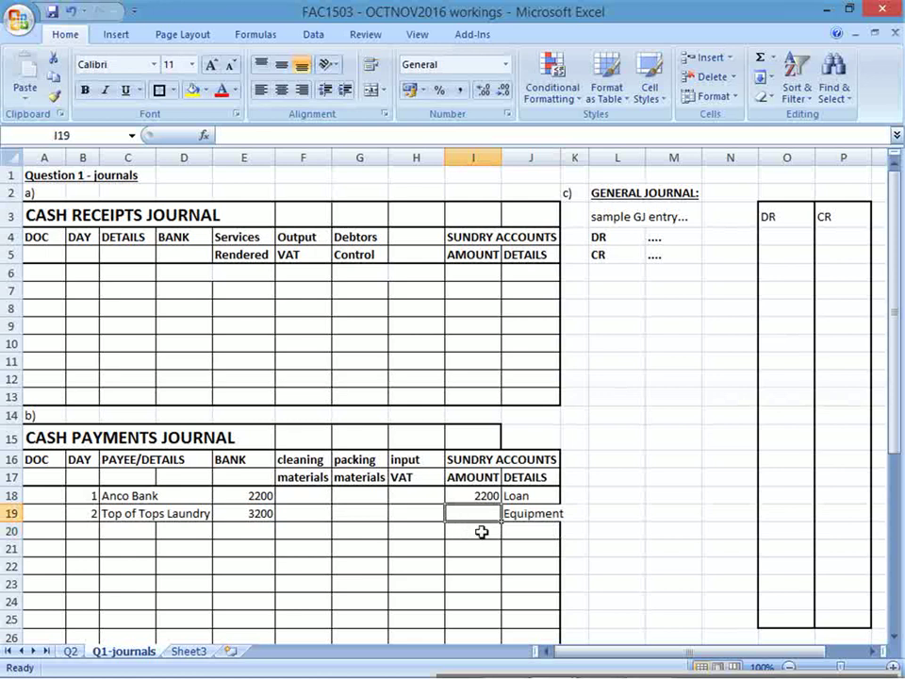
click(482, 532)
text(()
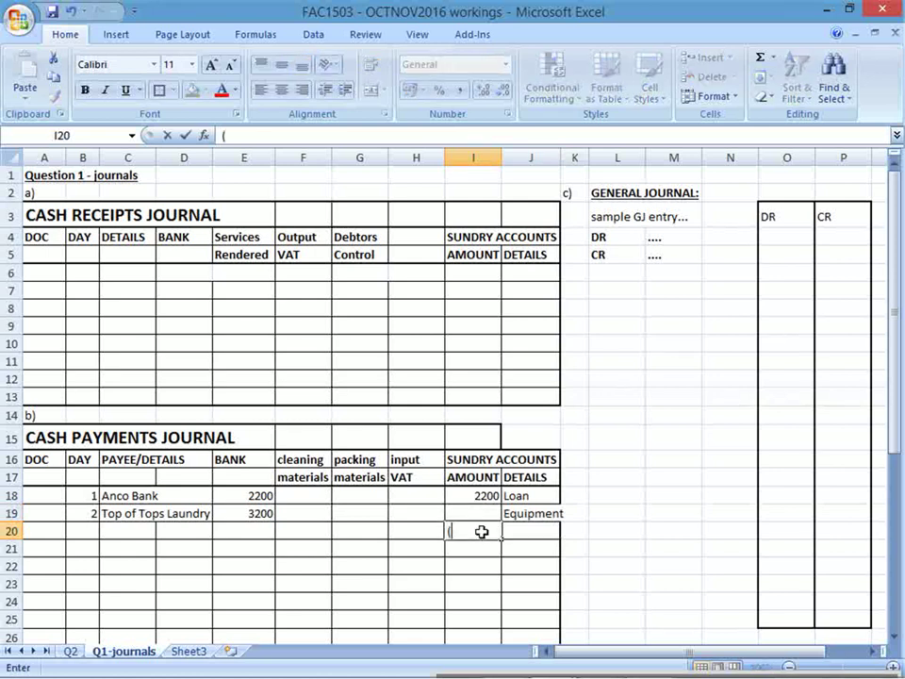
text(VAT excl)
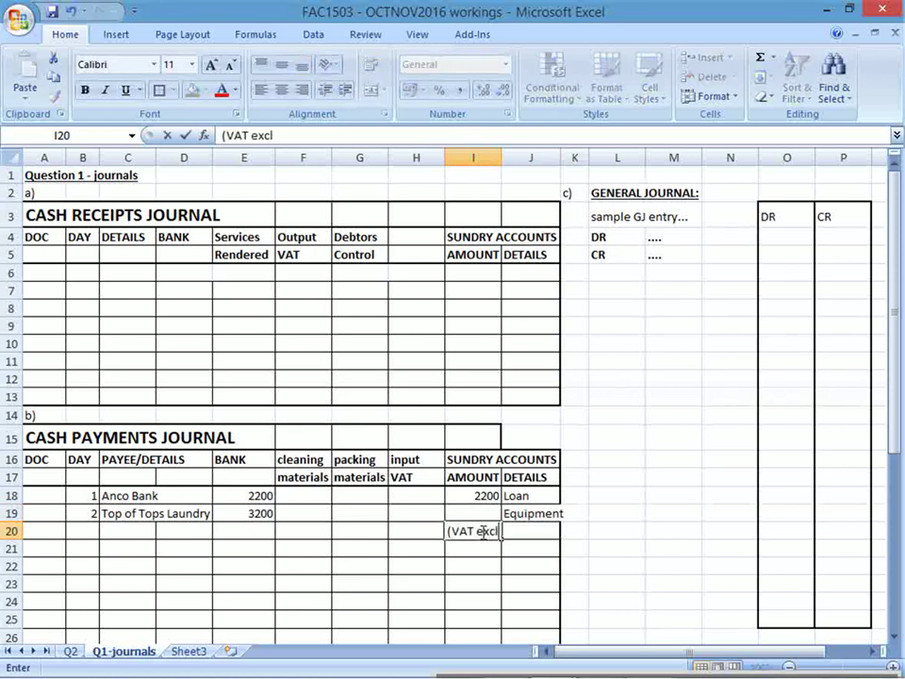
text())
key(Return)
key(Up)
key(Left)
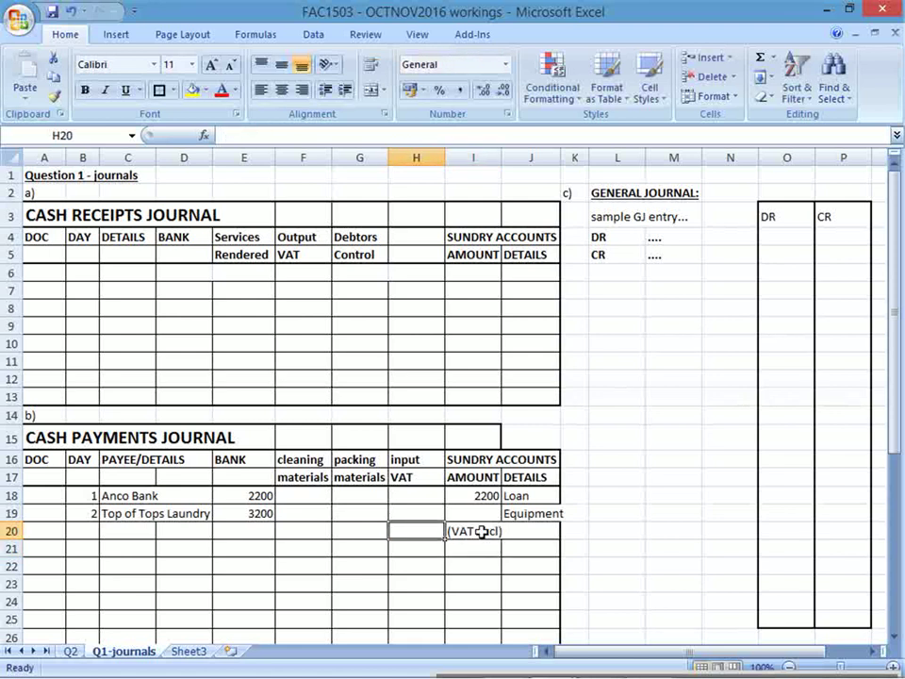
text((VAT))
key(Return)
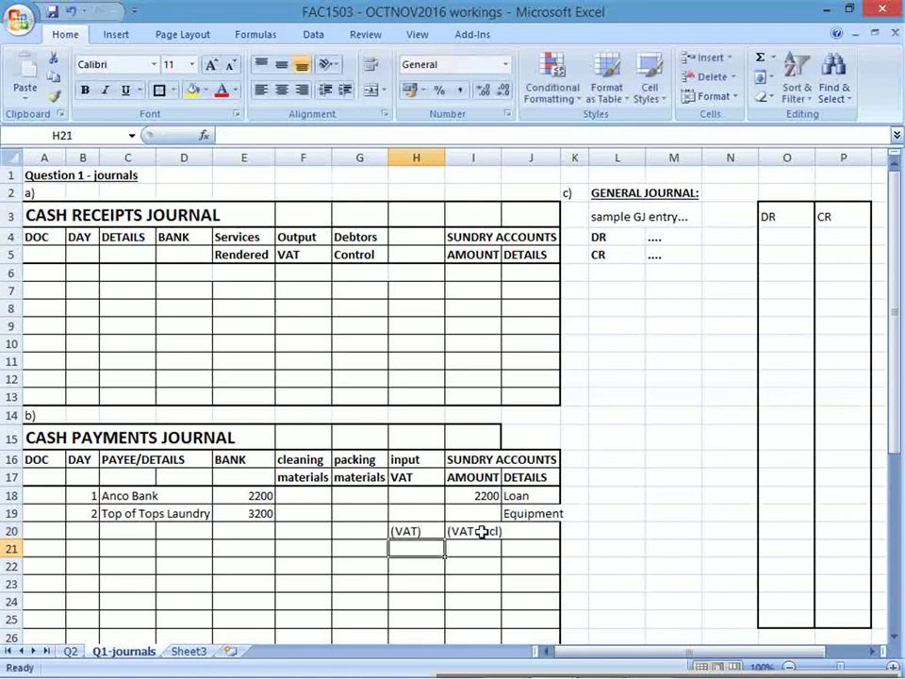
- Calculate the VAT-exclusive equipment amount in I19 with the formula =E19*100/114
click(476, 512)
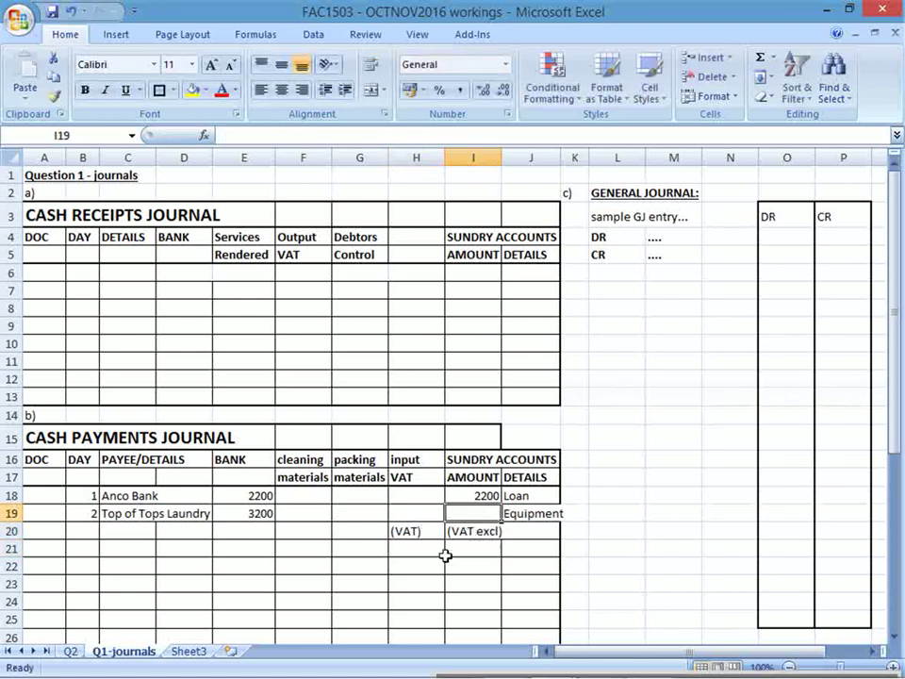
text(=)
key(Left)
key(Left)
key(Left)
key(Left)
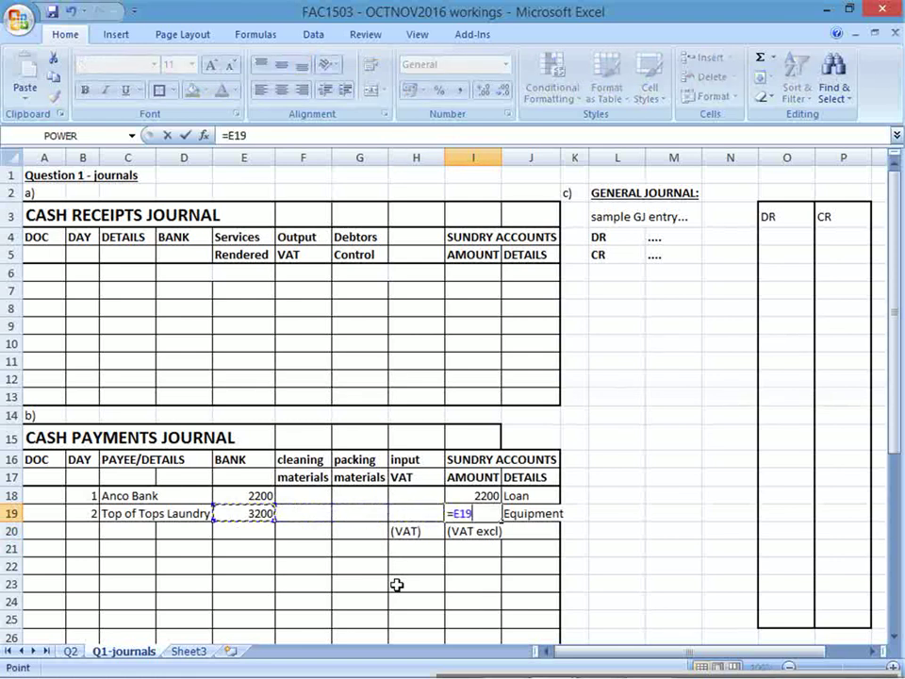
text(*100/114)
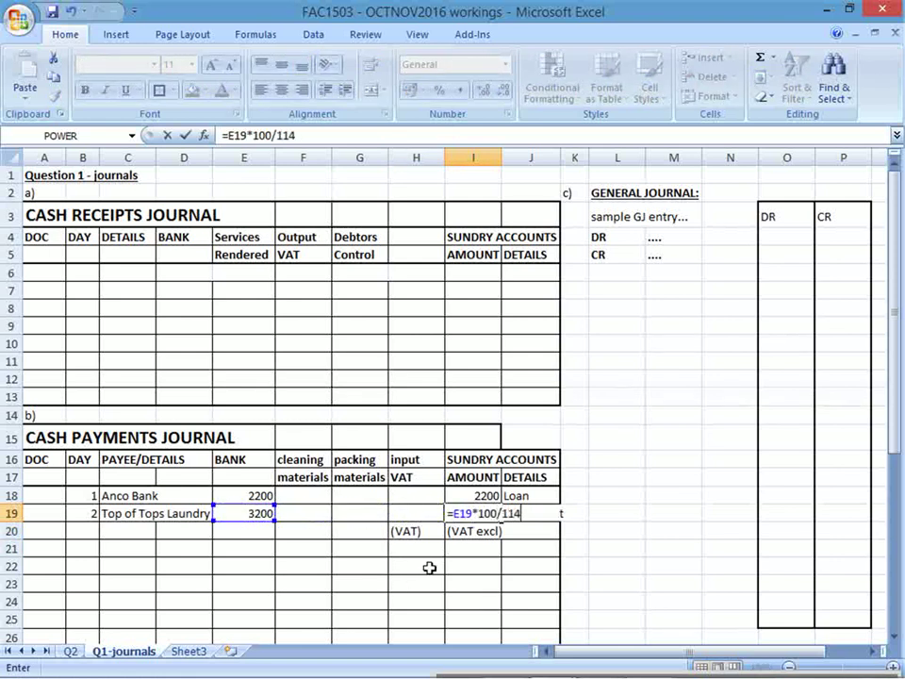
key(Return)
- Format the equipment amount in I19 to three decimal places and narrow column I slightly
key(Return)
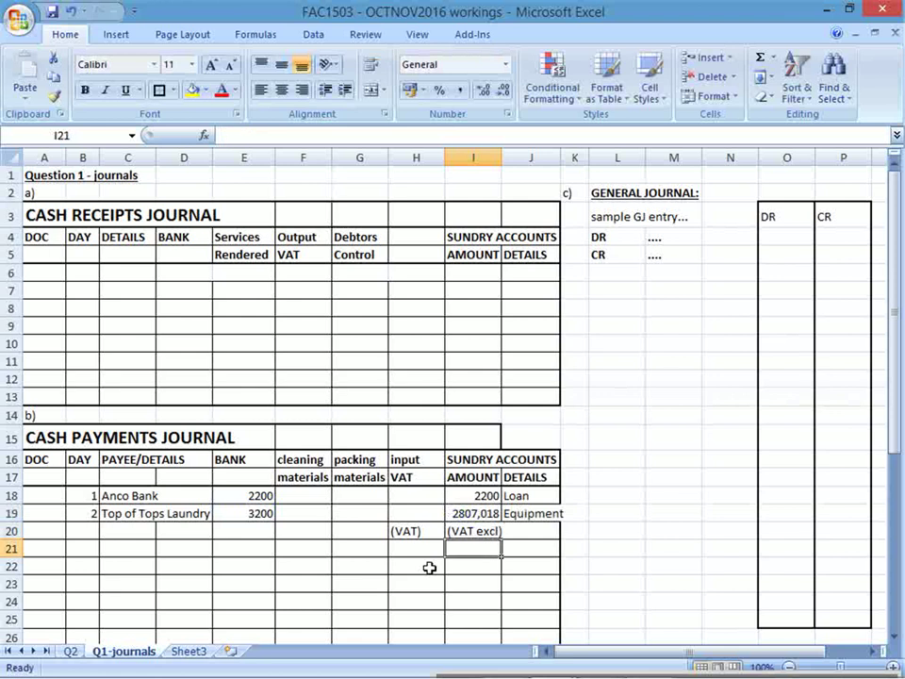
key(Up)
key(Up)
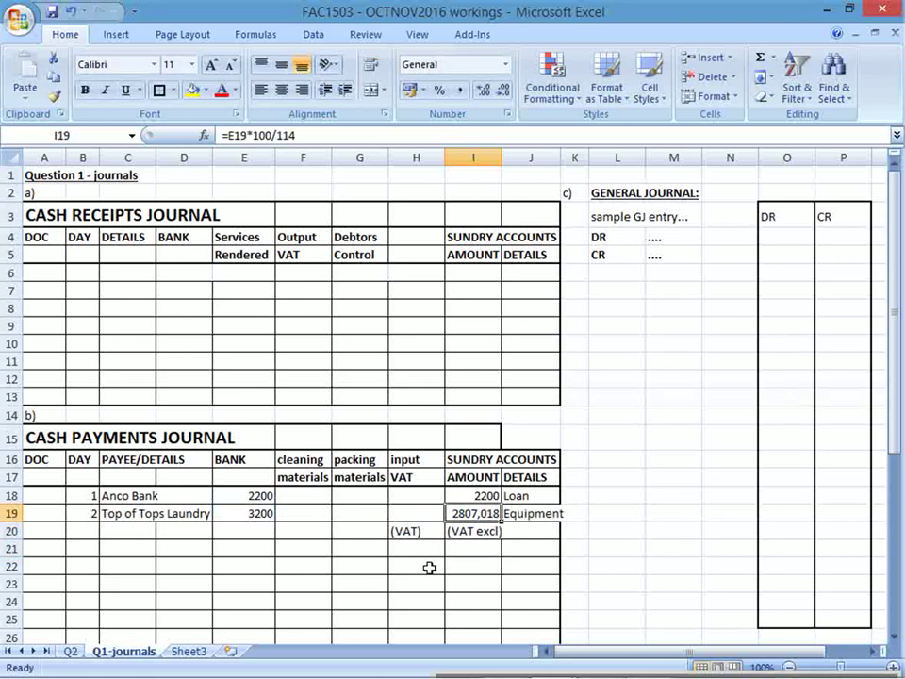
click(484, 91)
click(505, 90)
click(505, 91)
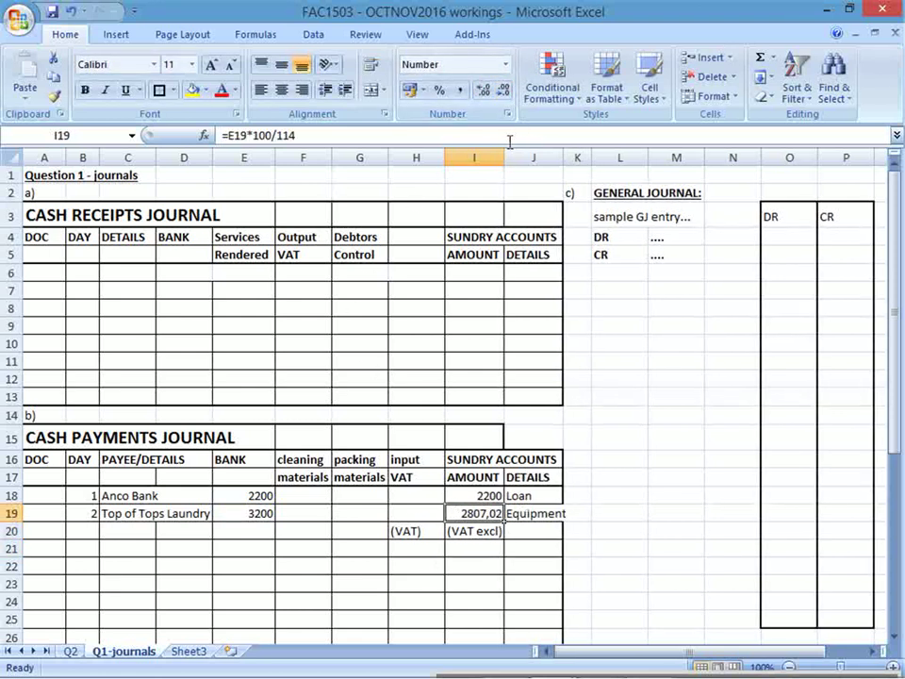
drag(504, 157, 500, 153)
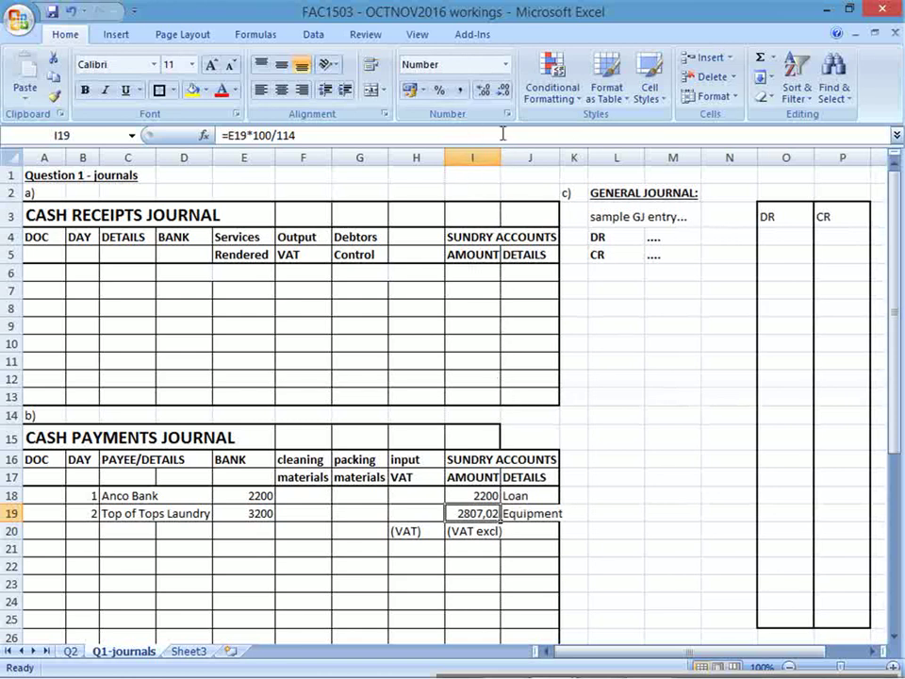
click(485, 90)
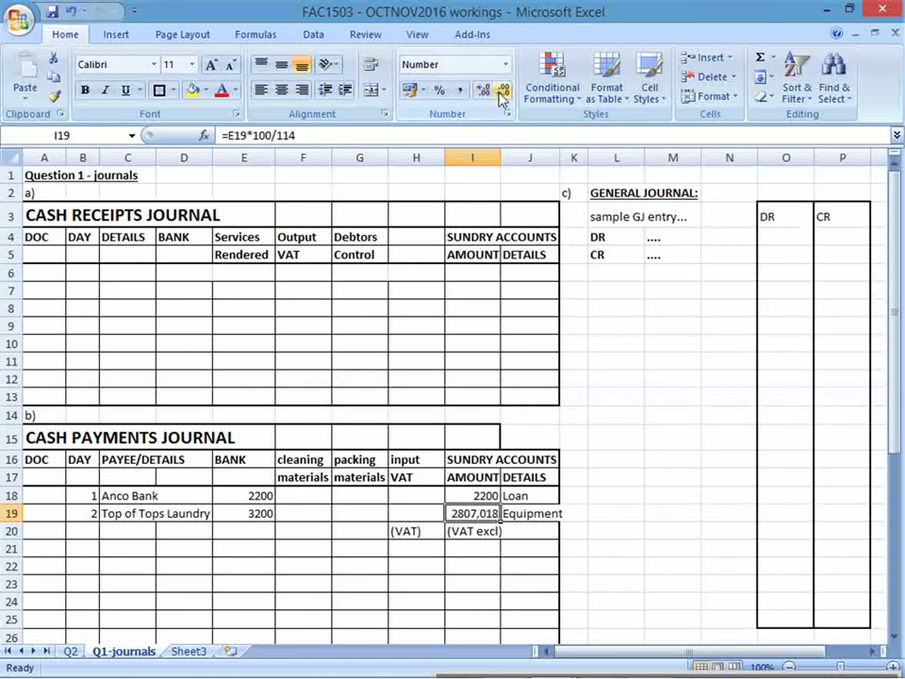
- Switch to the exam PDF, review the Question 1 requirements and introduction, and return to the Excel journals
key(alt+Tab)
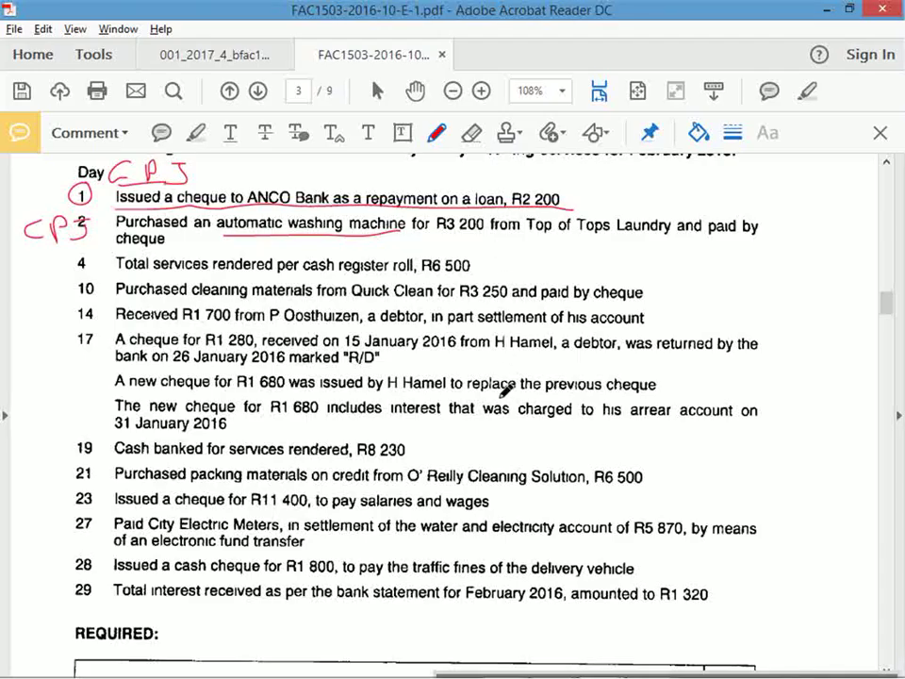
scroll(506, 391, down, 5)
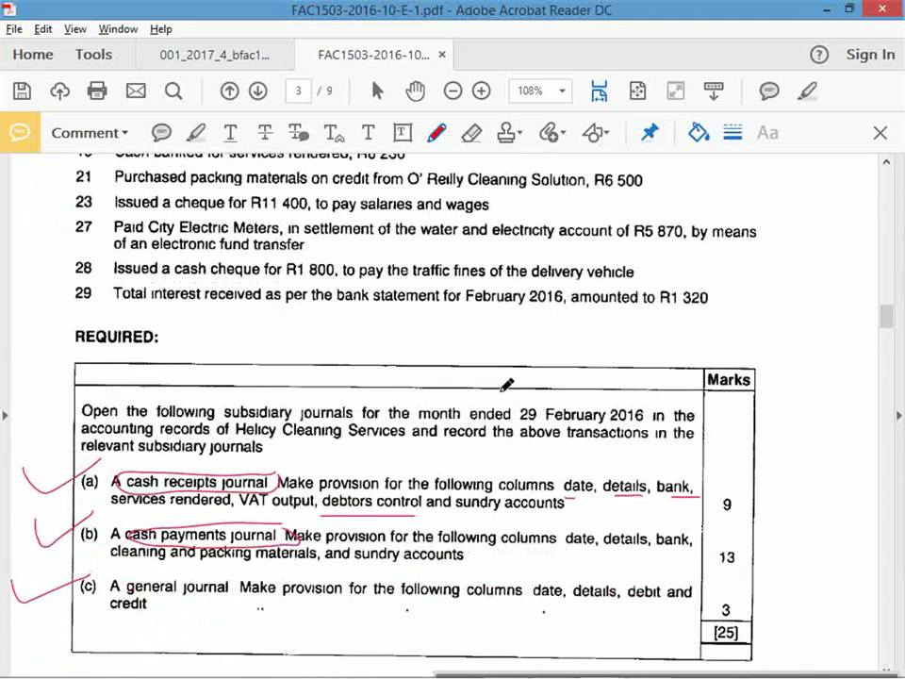
scroll(506, 385, up, 8)
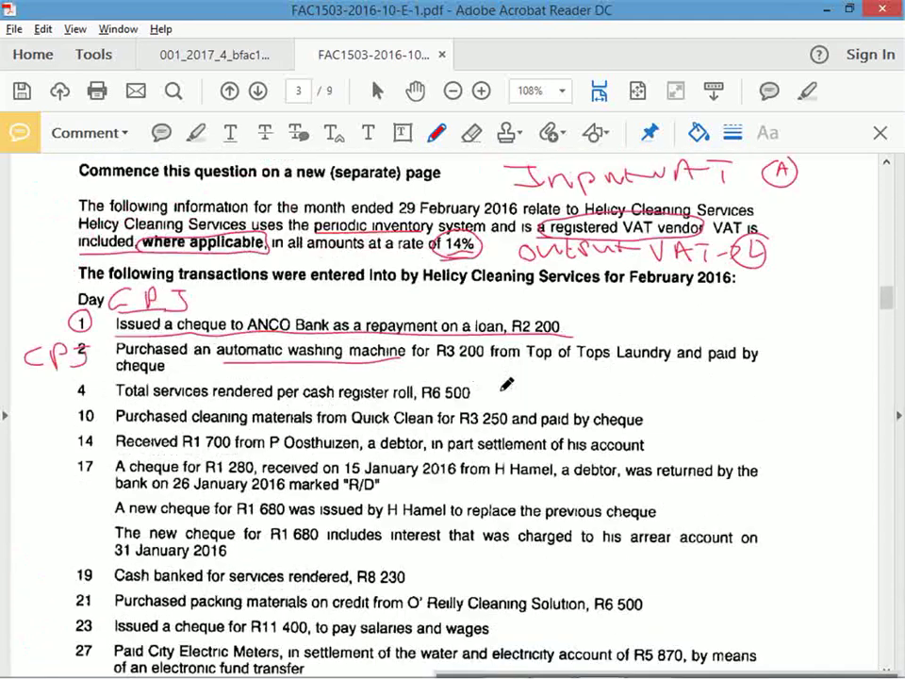
key(alt+Tab)
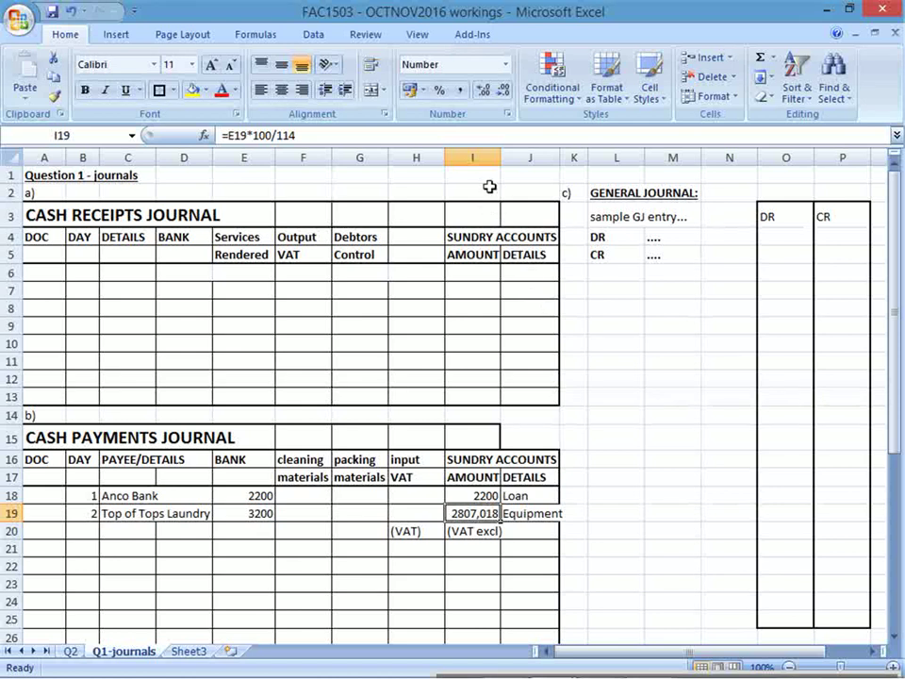
- Format the equipment amount in I19 to show no decimal places and narrow column I slightly
click(482, 92)
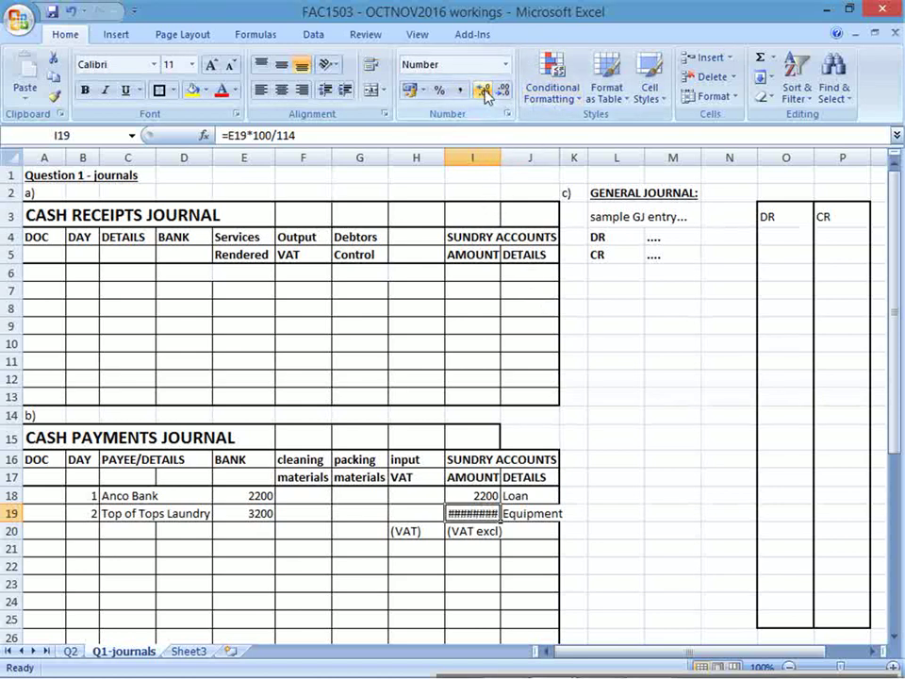
click(509, 91)
click(509, 91)
click(509, 91)
click(509, 92)
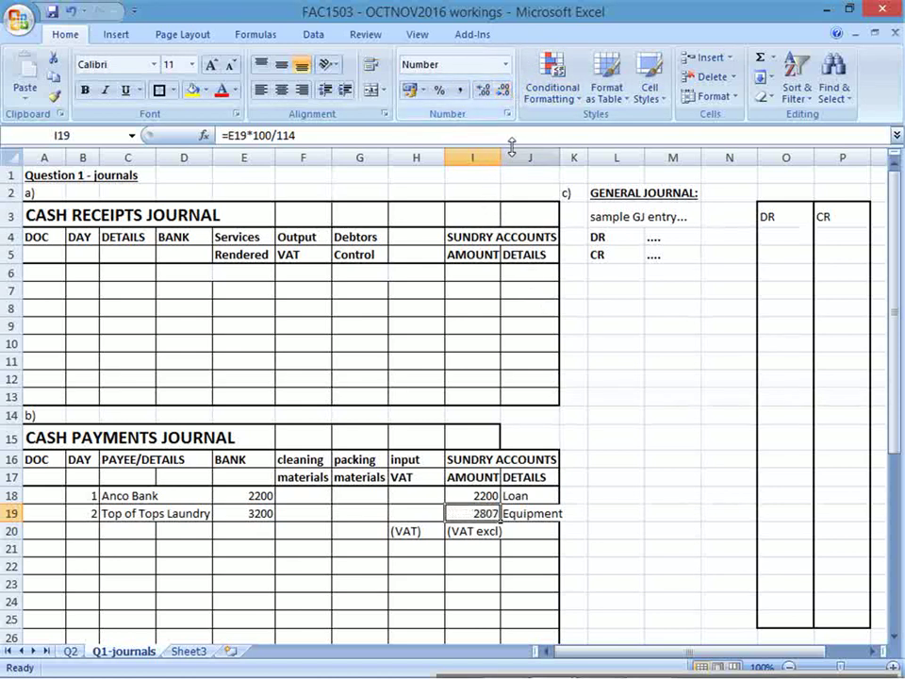
drag(498, 157, 495, 157)
- Add the working note "(3200 x 100 / 114)" in I21 beneath the VAT-exclusive equipment amount
click(522, 566)
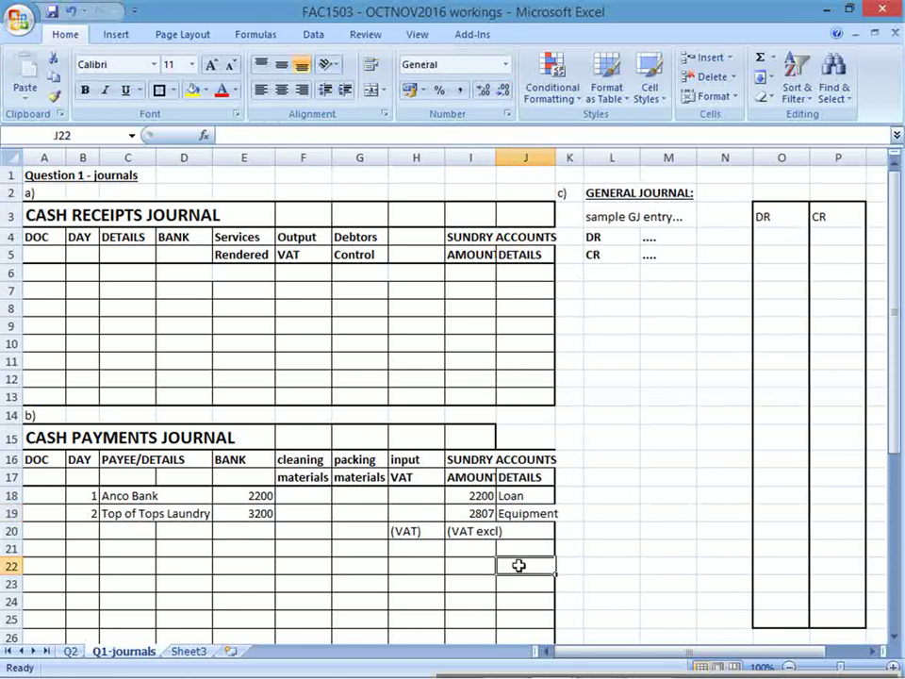
click(481, 548)
text(()
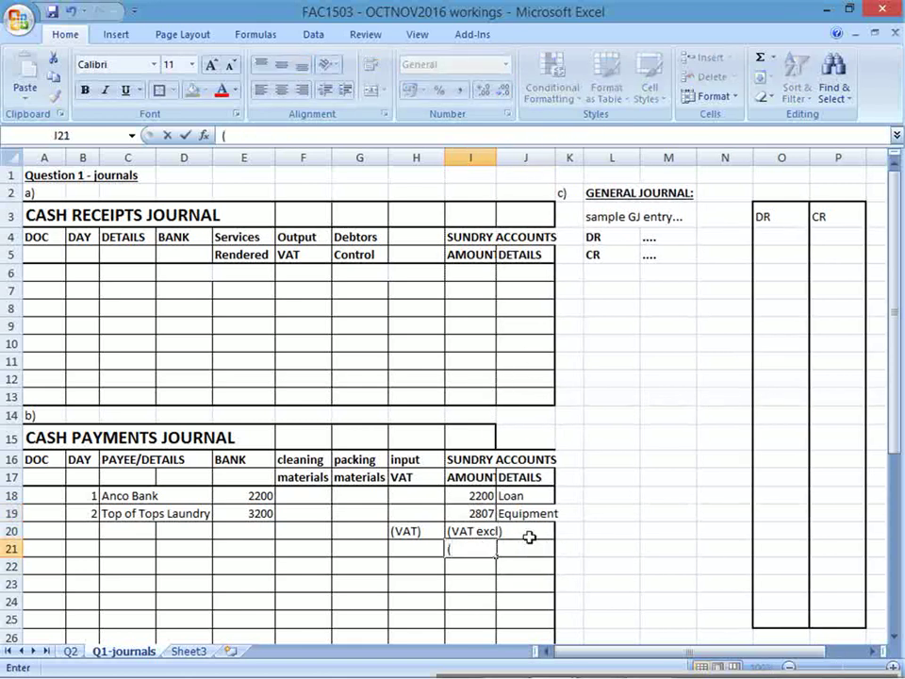
text(3200 x)
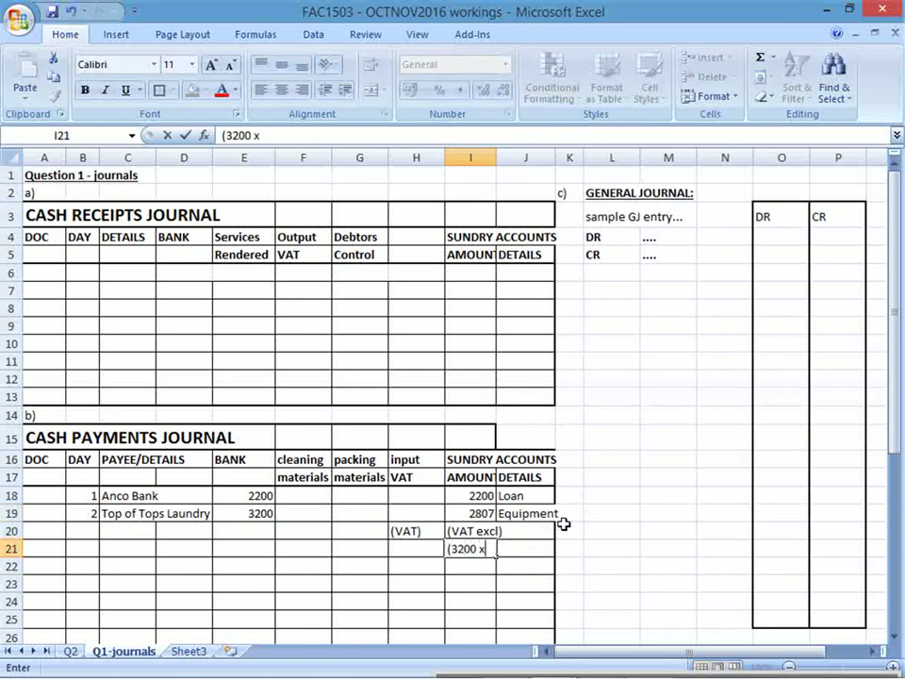
text( 100 / 11)
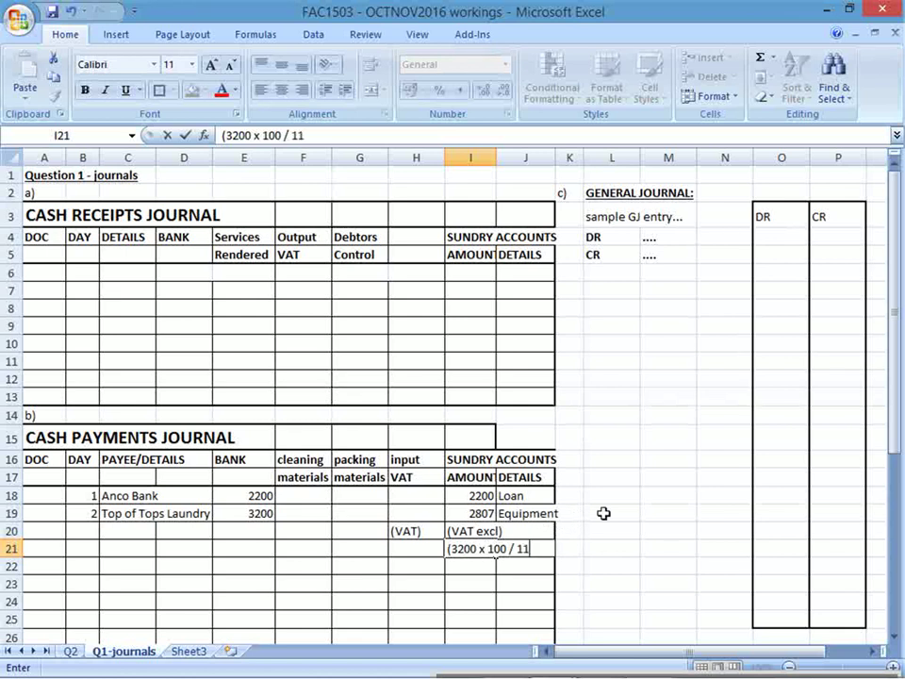
text(4))
key(Return)
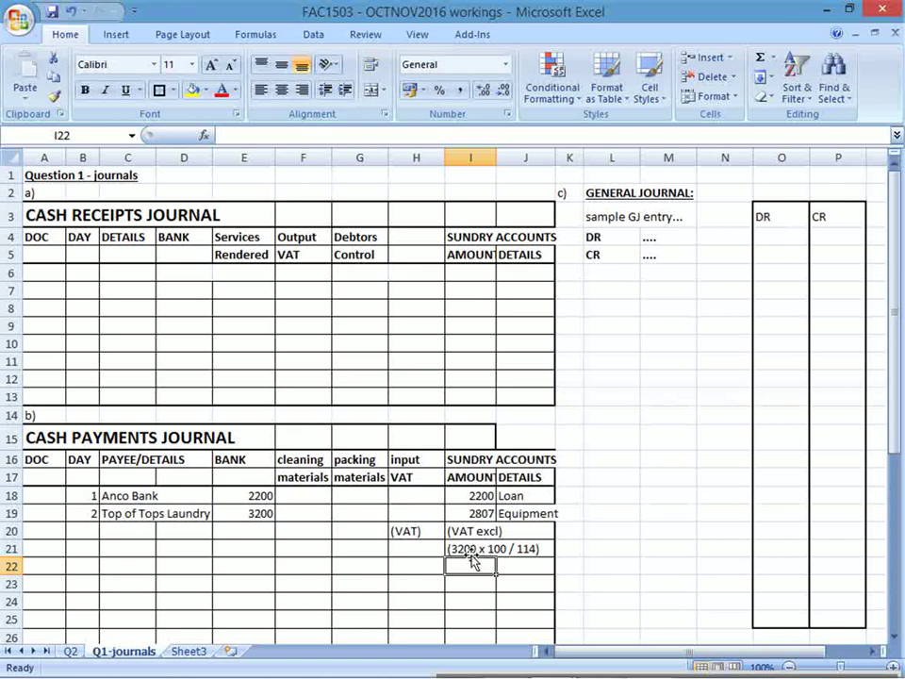
- Calculate the day 2 input VAT in H19 with the formula =E19-I19
drag(471, 548, 525, 547)
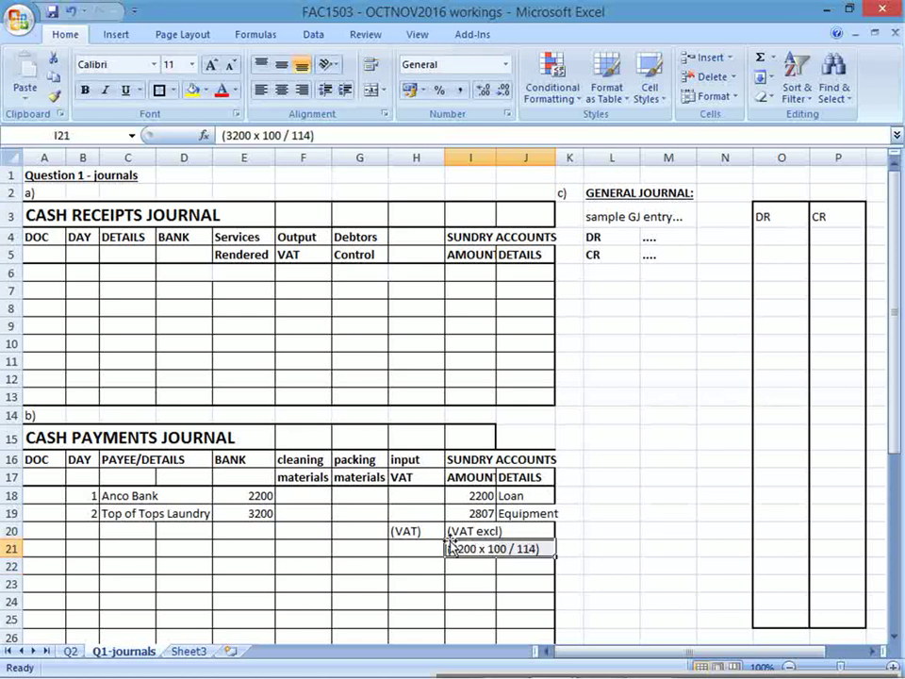
click(468, 514)
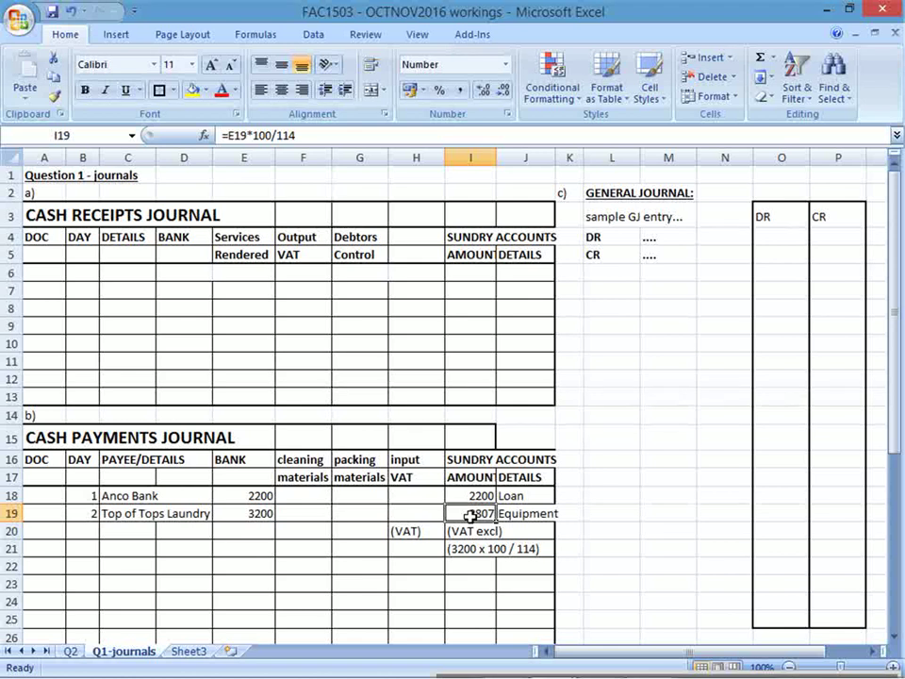
click(403, 520)
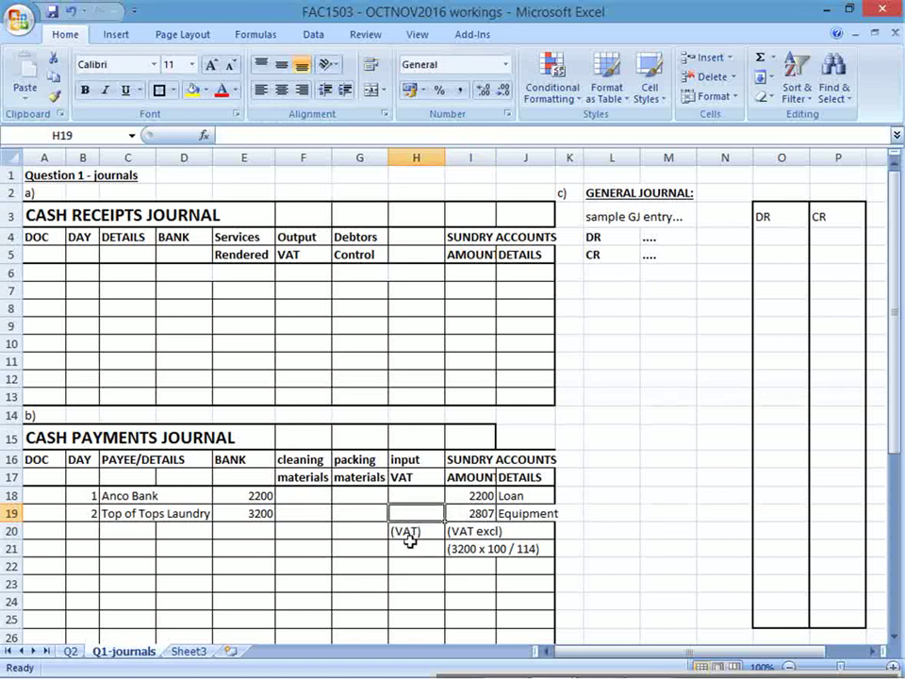
text(=)
click(254, 513)
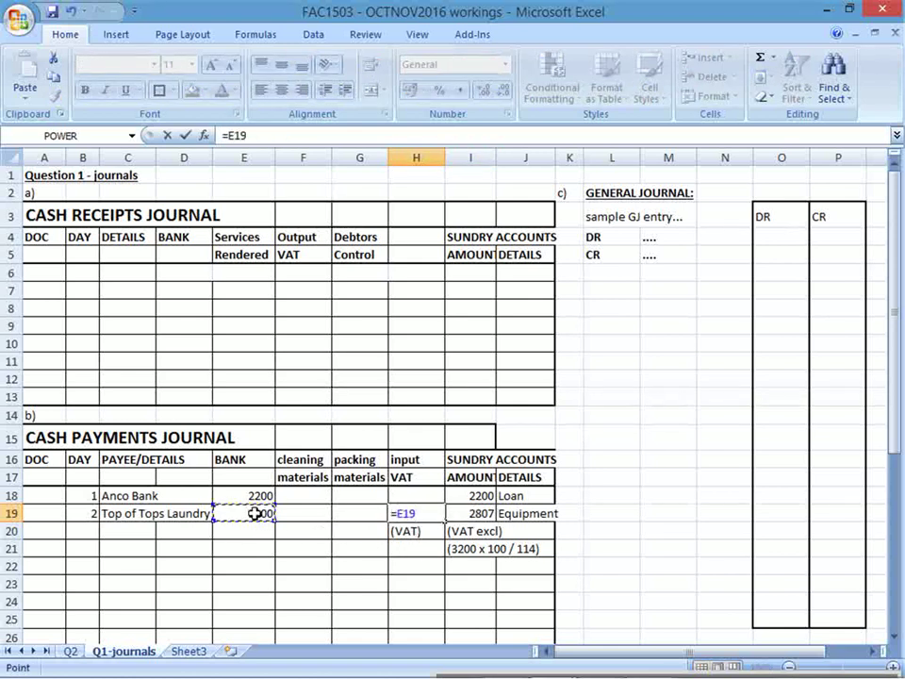
text(-)
click(465, 530)
click(473, 513)
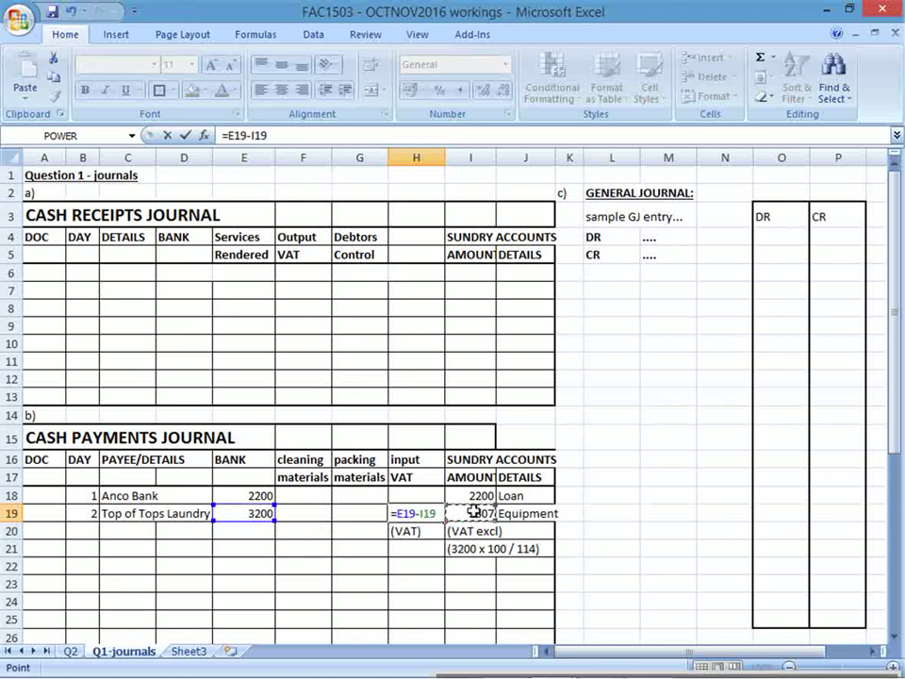
key(Return)
- Add the note "(VAT incl)" in E20 beneath the day 2 bank amount
click(249, 532)
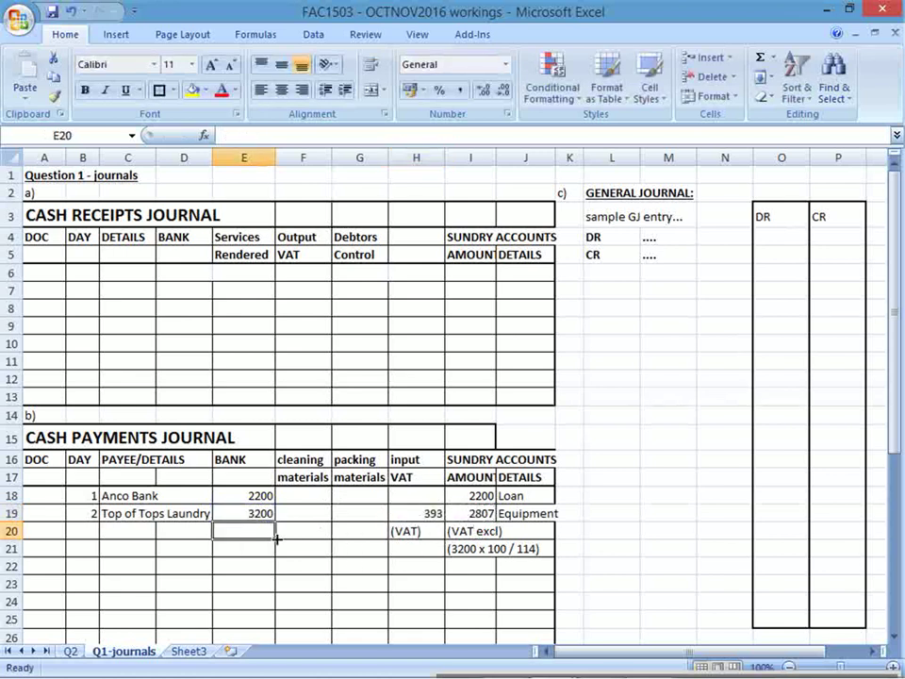
text((VAT incl)
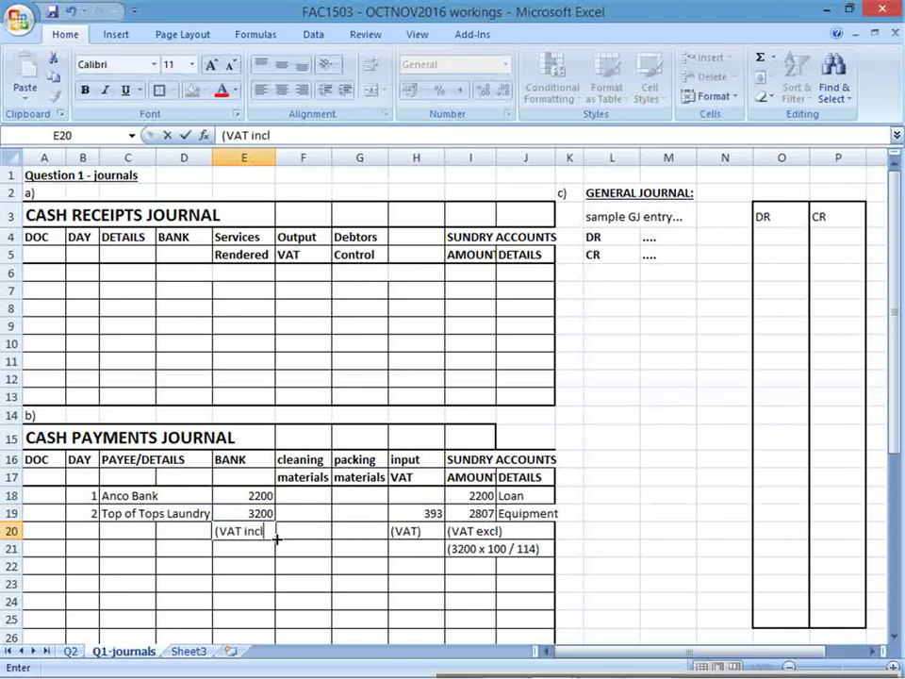
text())
key(Return)
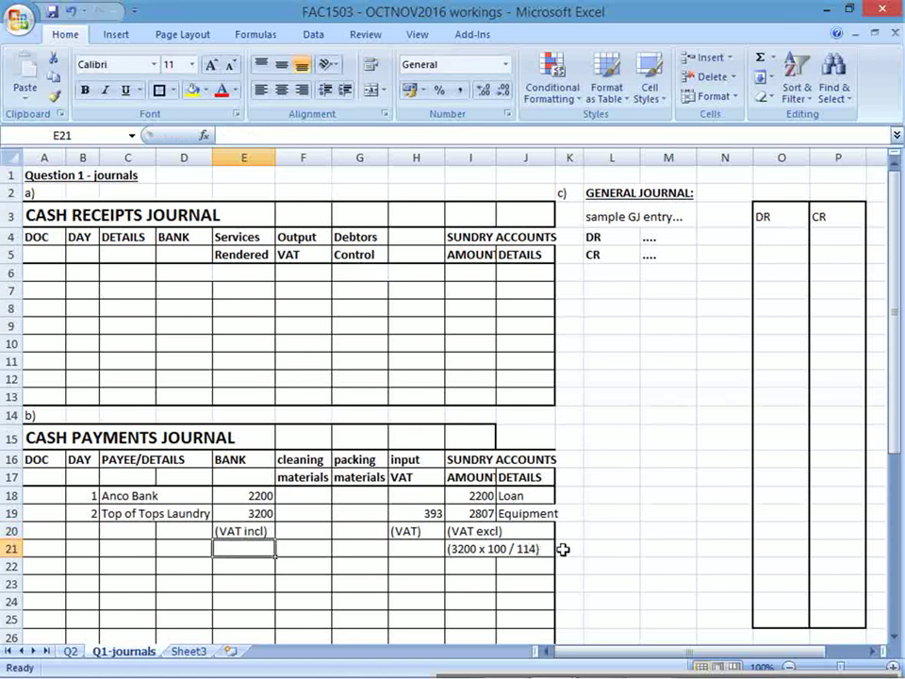
- Write the VAT rule "VAT excl + VAT = VAT incl" in L29 and "100 + 14 = 114" in L30, beside the Cash Payments Journal
scroll(545, 555, down, 4)
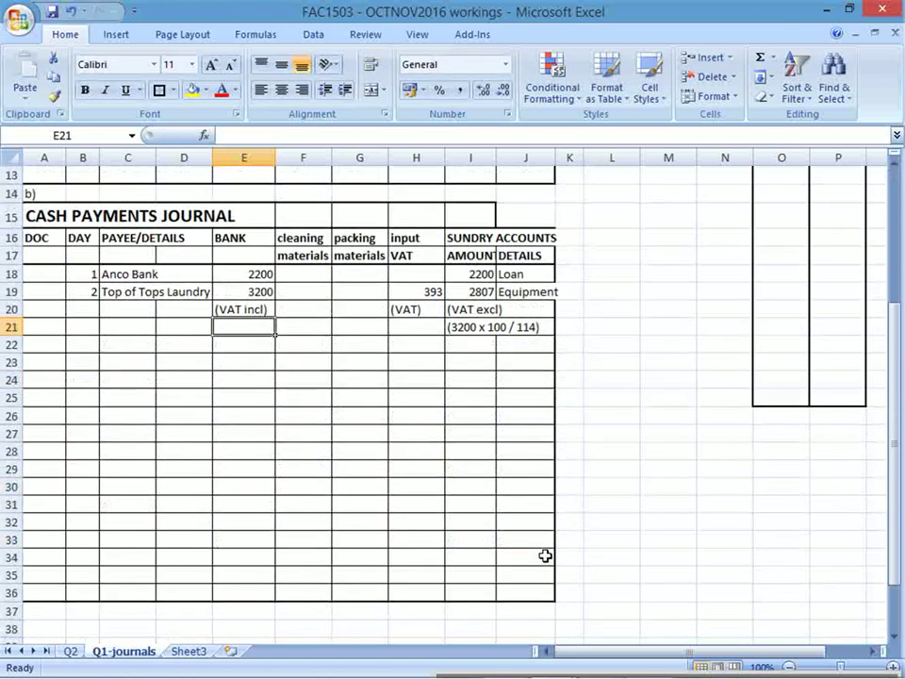
scroll(545, 557, down, 1)
click(615, 413)
text(AT exc)
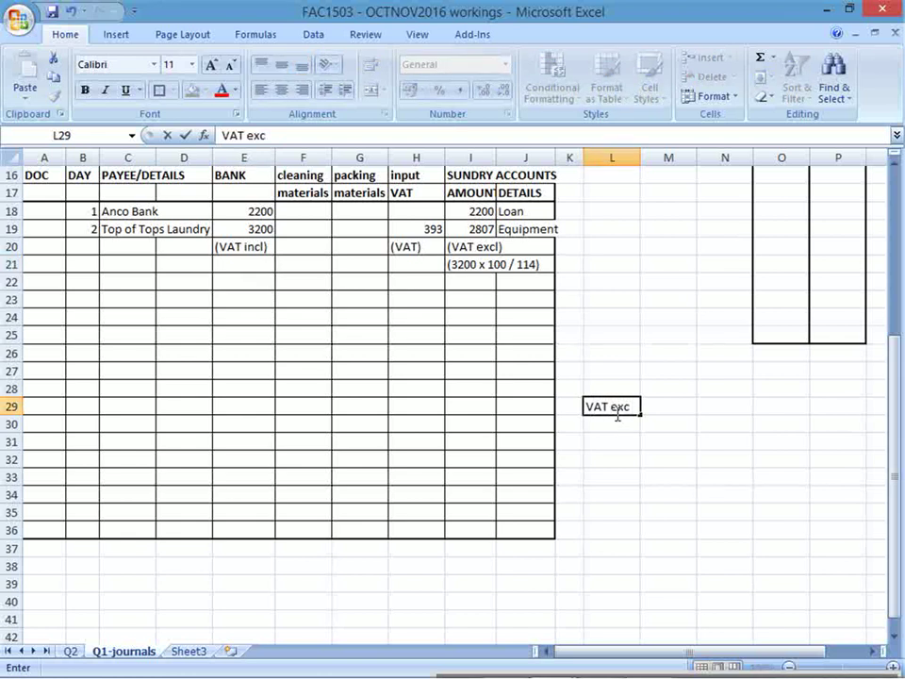
text(l + VAT = VAT incl)
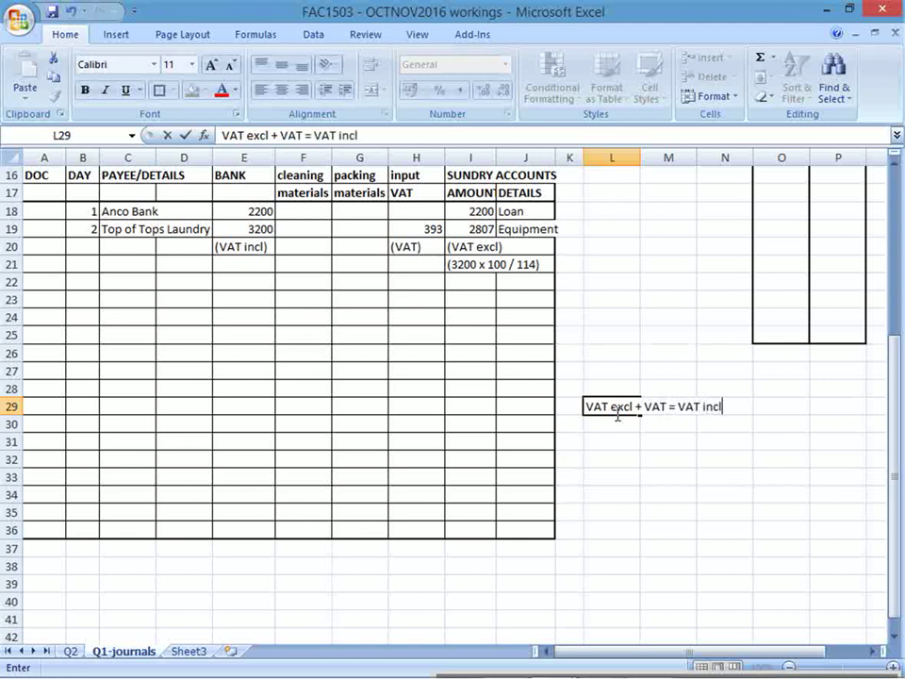
key(Return)
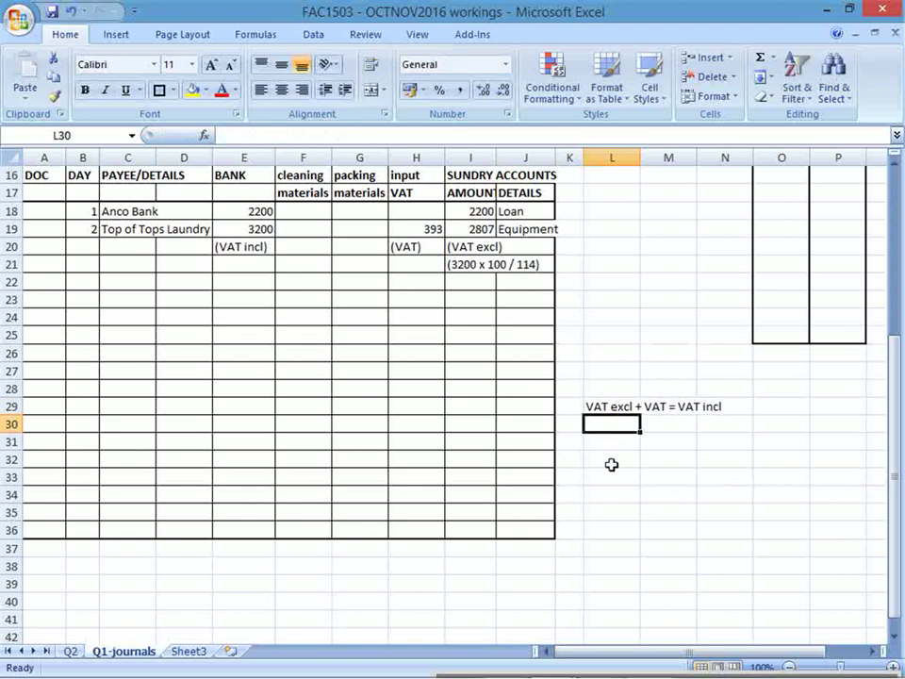
text(100 +)
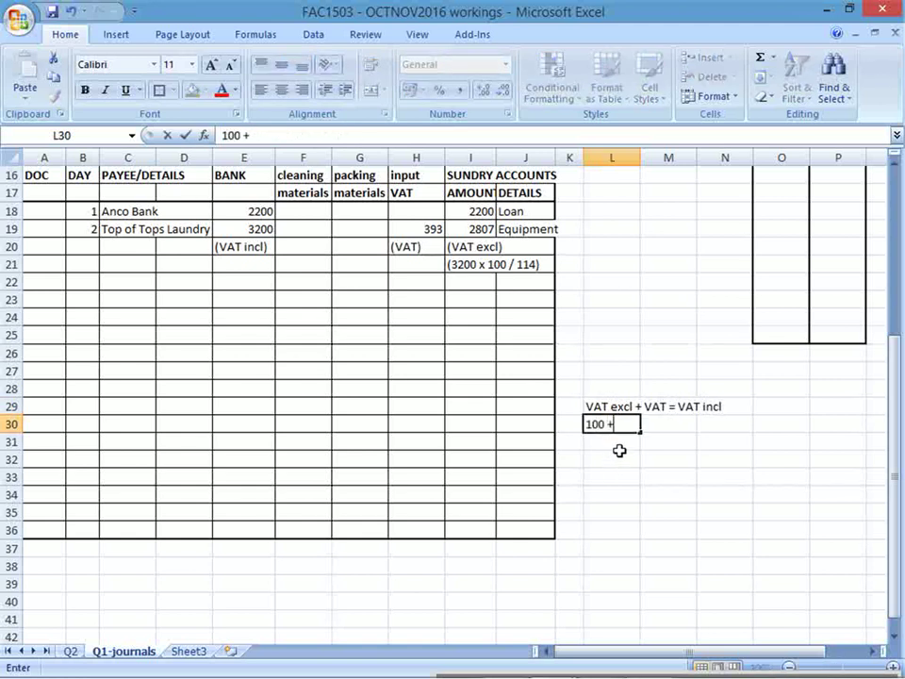
text( 14 = 114)
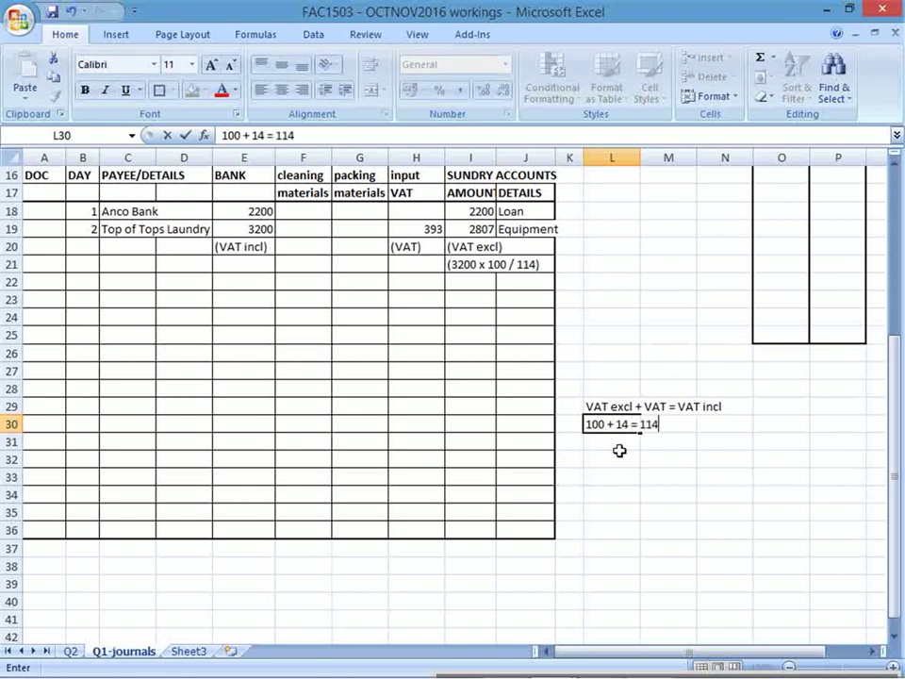
key(Return)
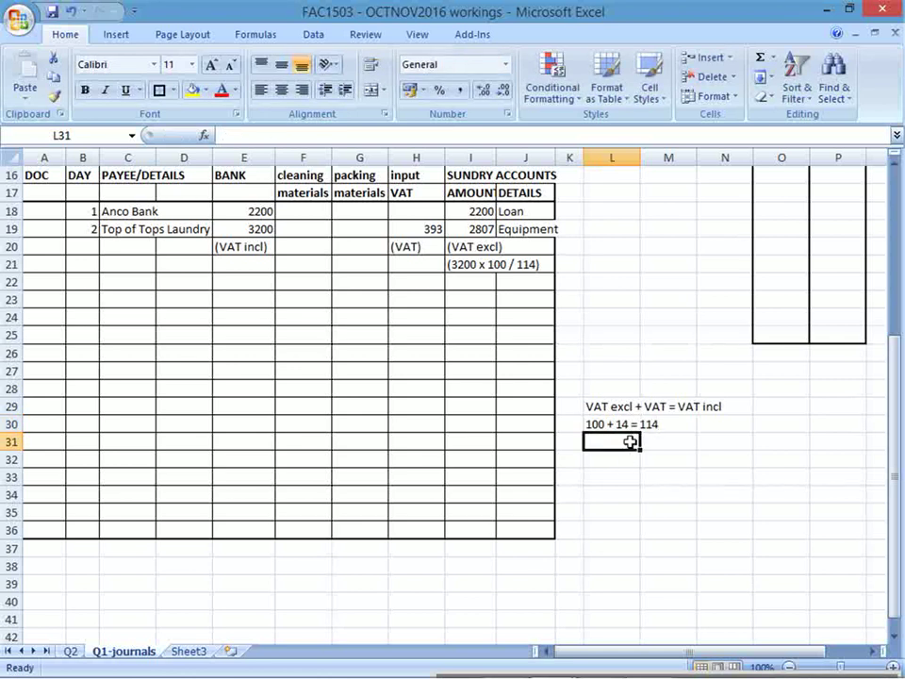
drag(606, 407, 709, 429)
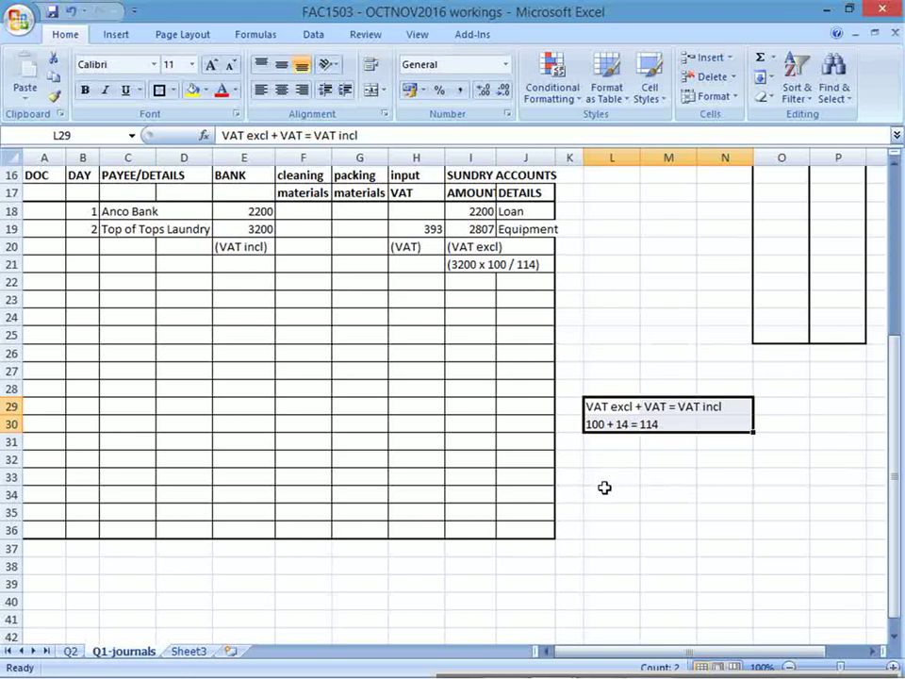
scroll(602, 486, up, 2)
click(463, 379)
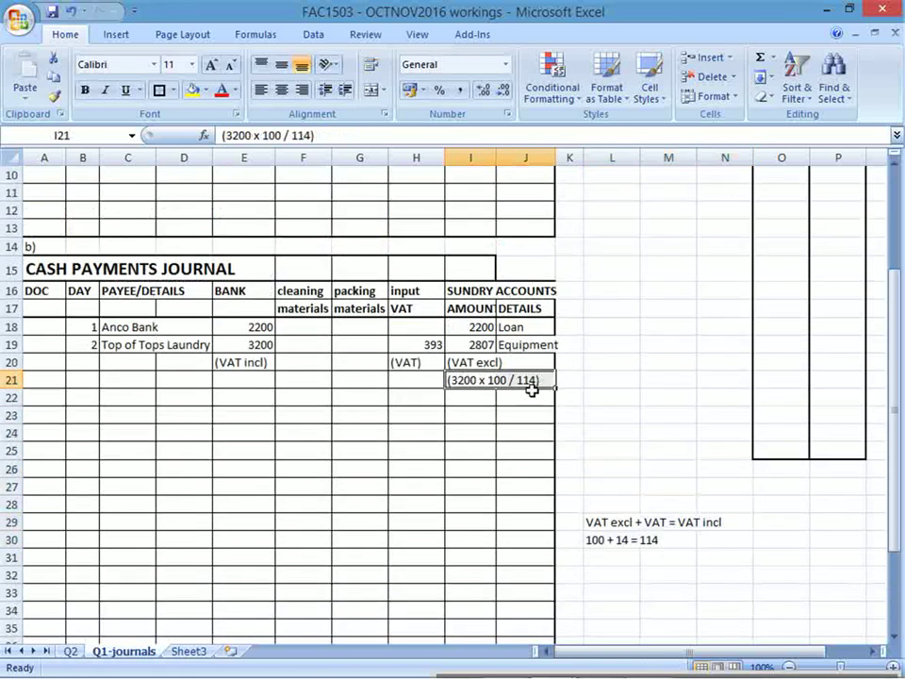
scroll(493, 486, up, 1)
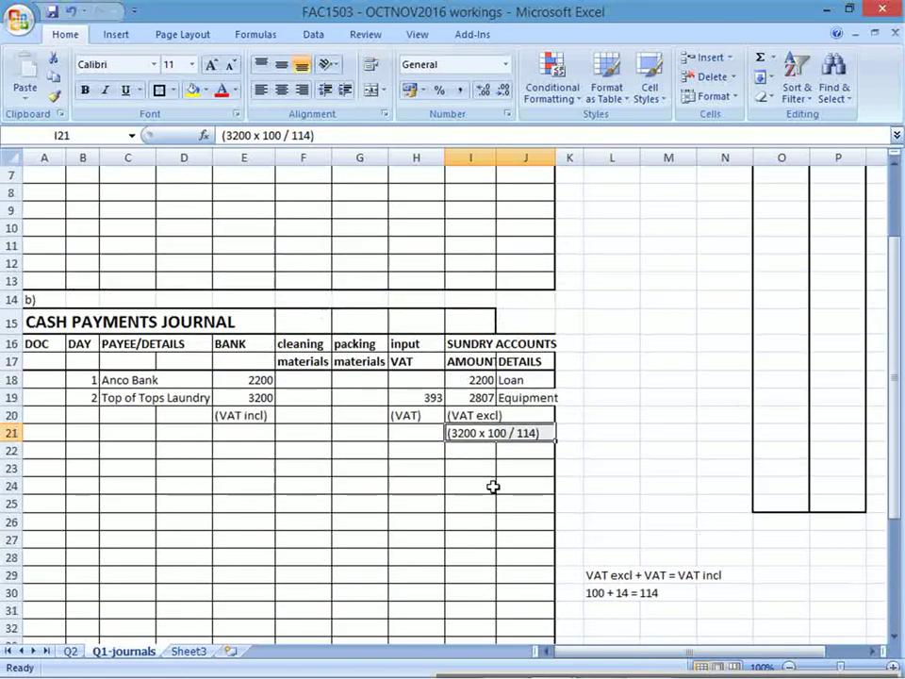
scroll(492, 486, up, 2)
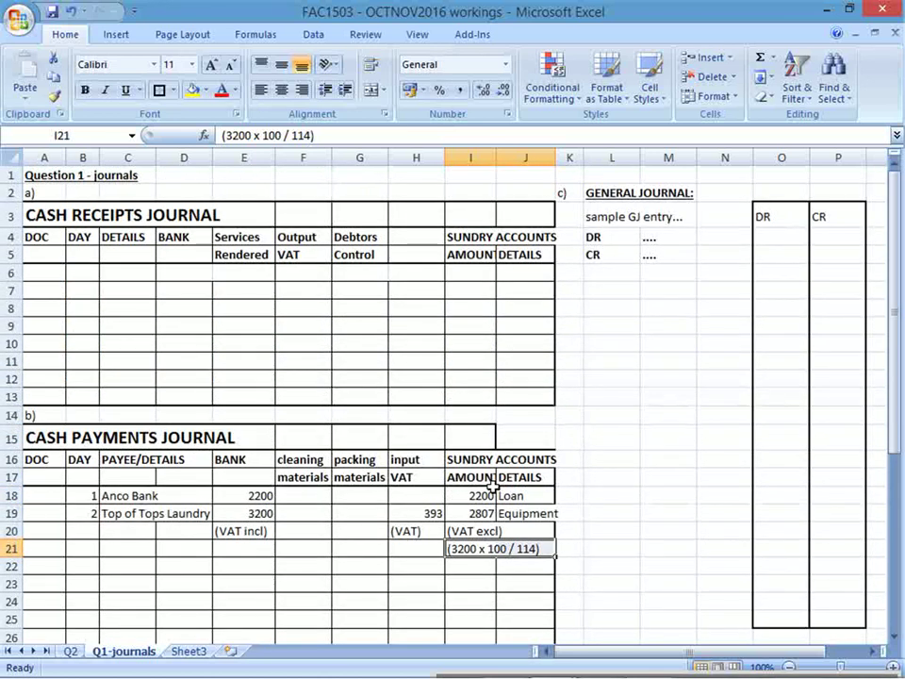
- Switch to the exam PDF, circle the day 4 number and underline "cash register roll" in its transaction
key(alt+Tab)
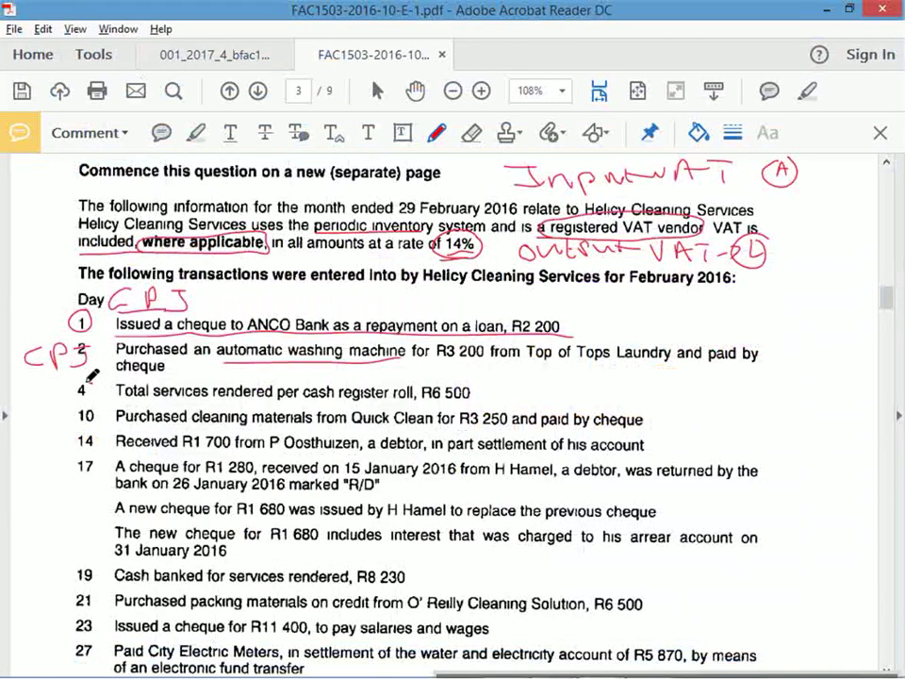
mouse_move(91, 376)
mouse_down()
mouse_move(72, 396)
mouse_move(92, 381)
mouse_up()
drag(303, 399, 417, 398)
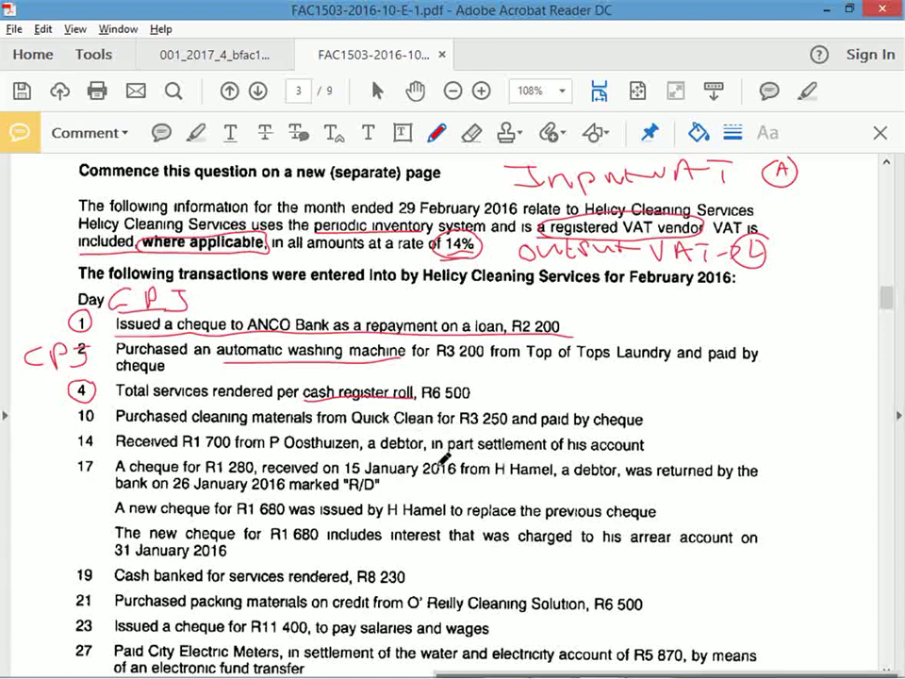
- Enter day 4 in B6 of the Cash Receipts Journal in Excel and recheck its transaction in the exam PDF
key(alt+Tab)
key(alt+Tab)
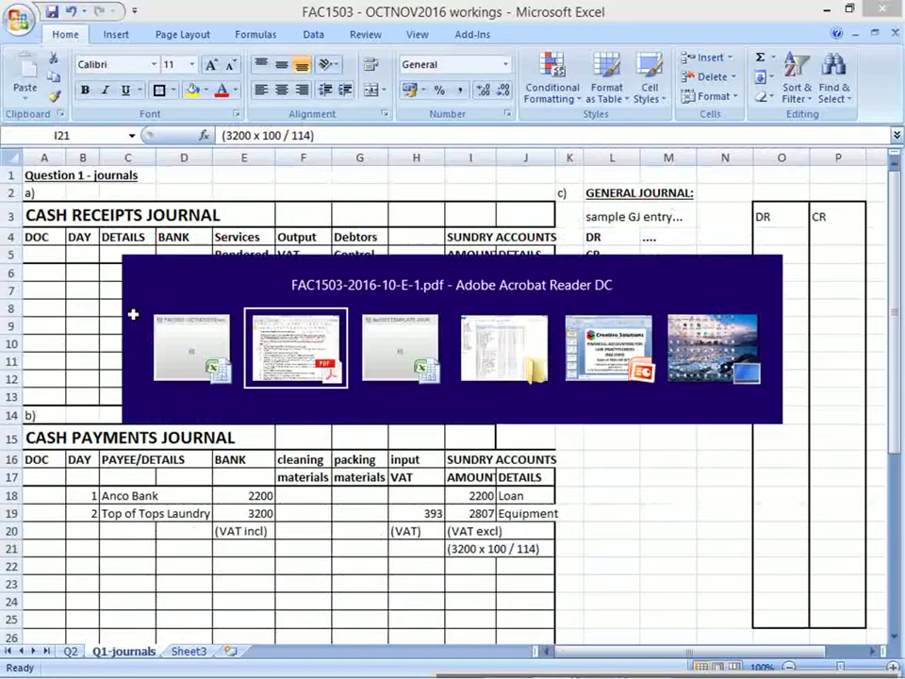
key(alt+Tab)
click(83, 274)
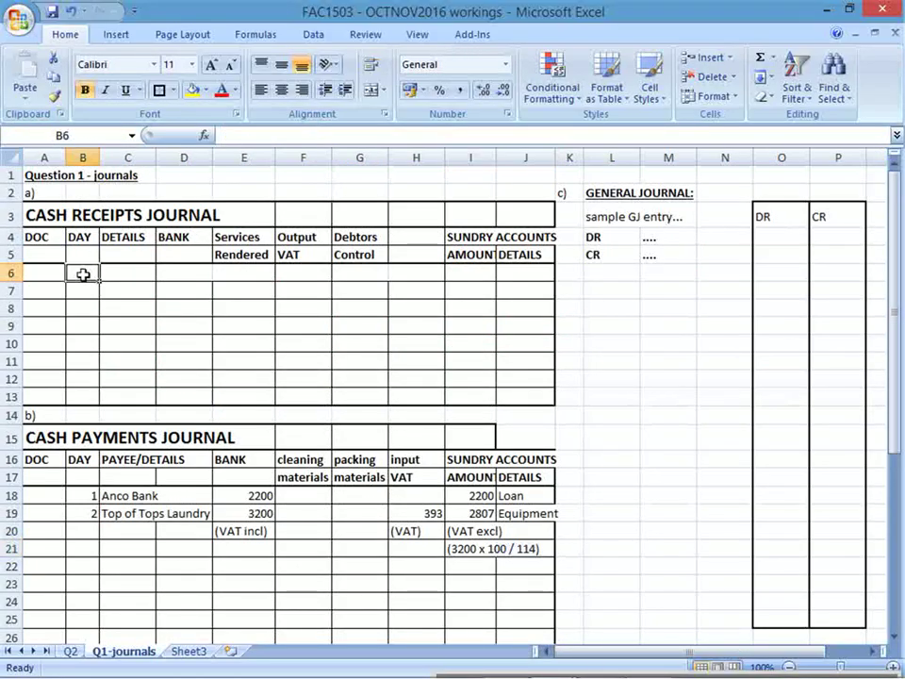
text(4)
key(Tab)
key(alt+Tab)
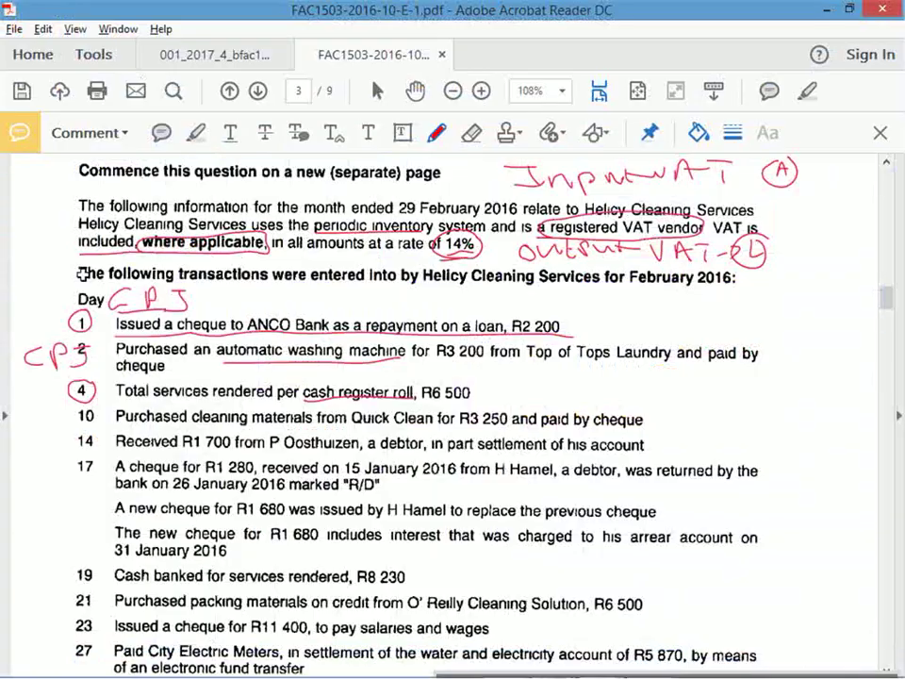
key(alt+Tab)
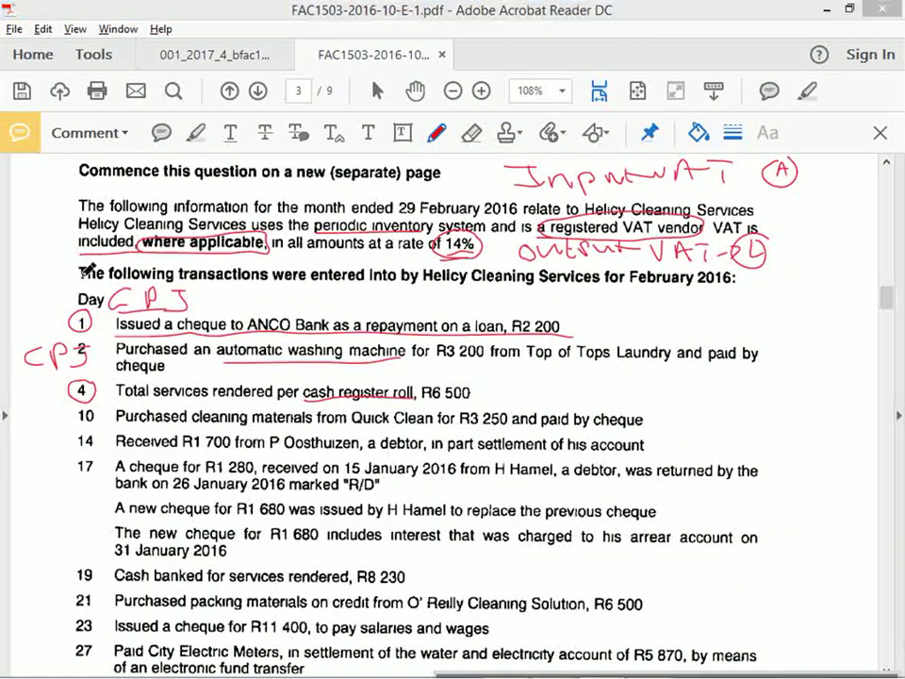
text(Services)
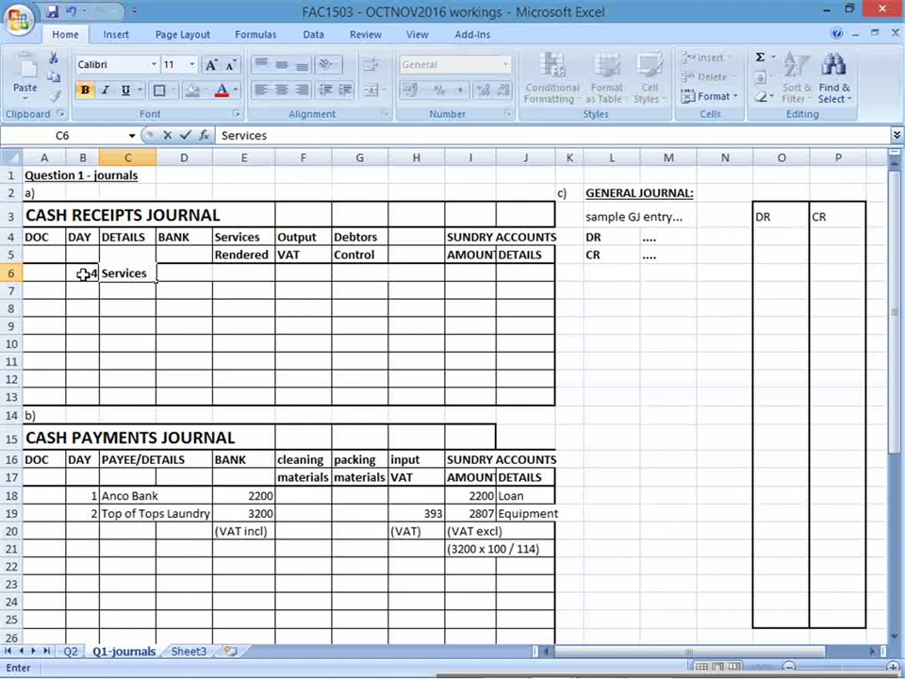
key(BackSpace)
key(BackSpace)
key(BackSpace)
key(BackSpace)
key(BackSpace)
key(BackSpace)
key(BackSpace)
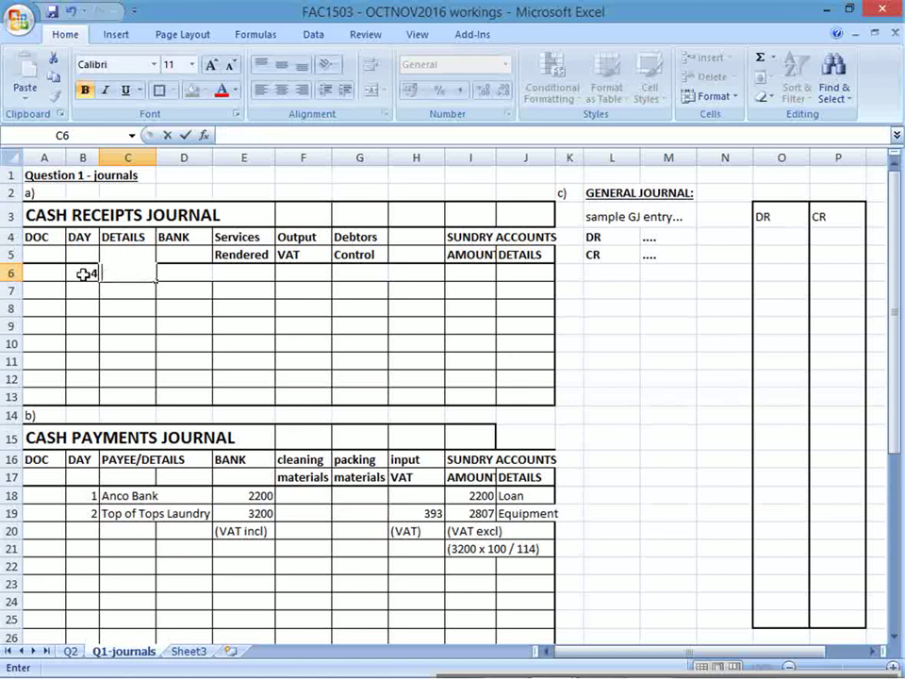
- Enter "Services Rendered" as the day 4 details in C6 of the Cash Receipts Journal and widen column C to fit it
text(Services)
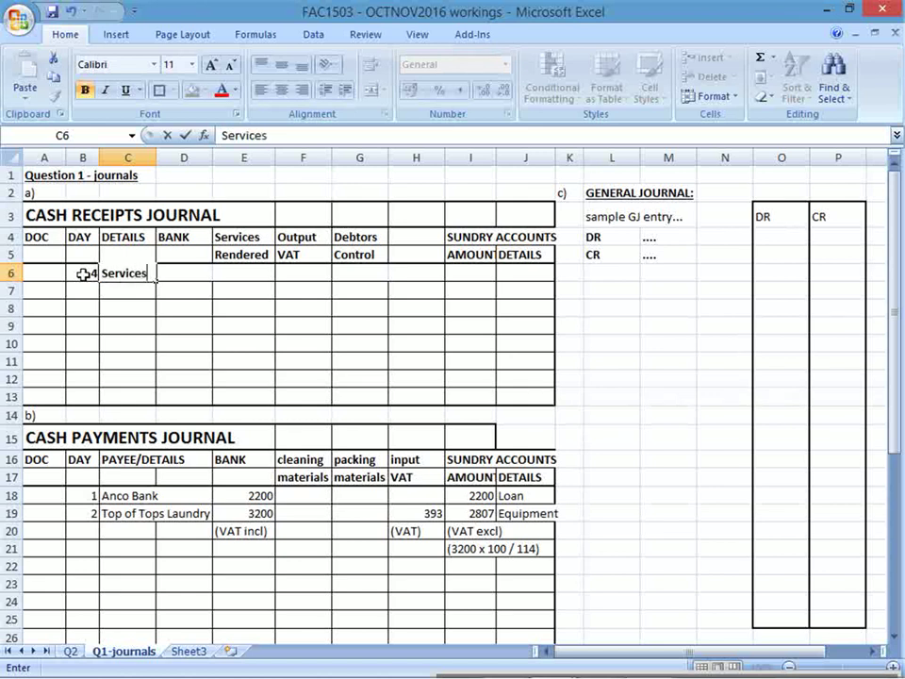
text( Rendered)
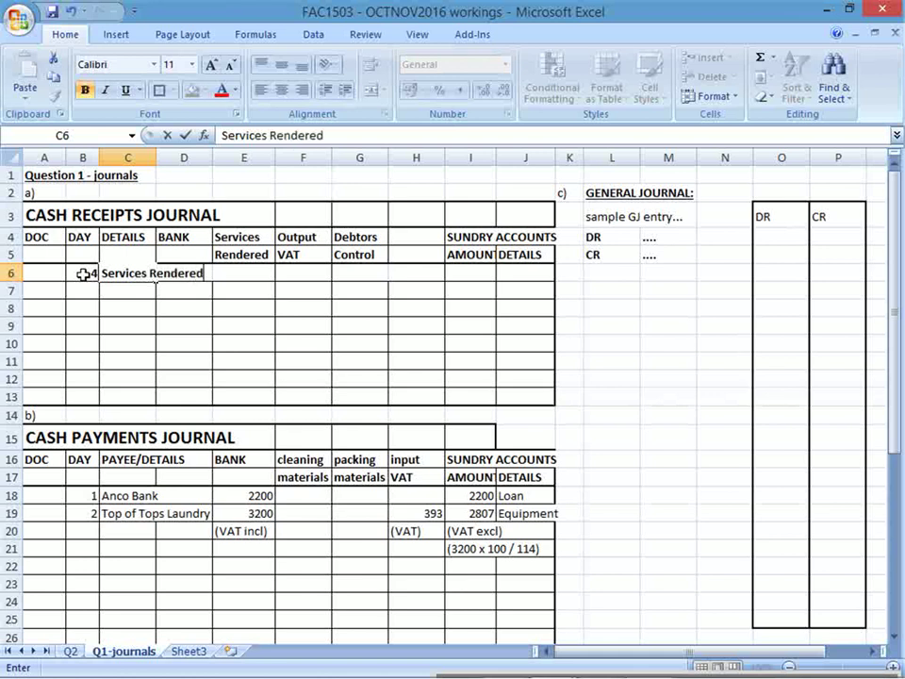
key(Return)
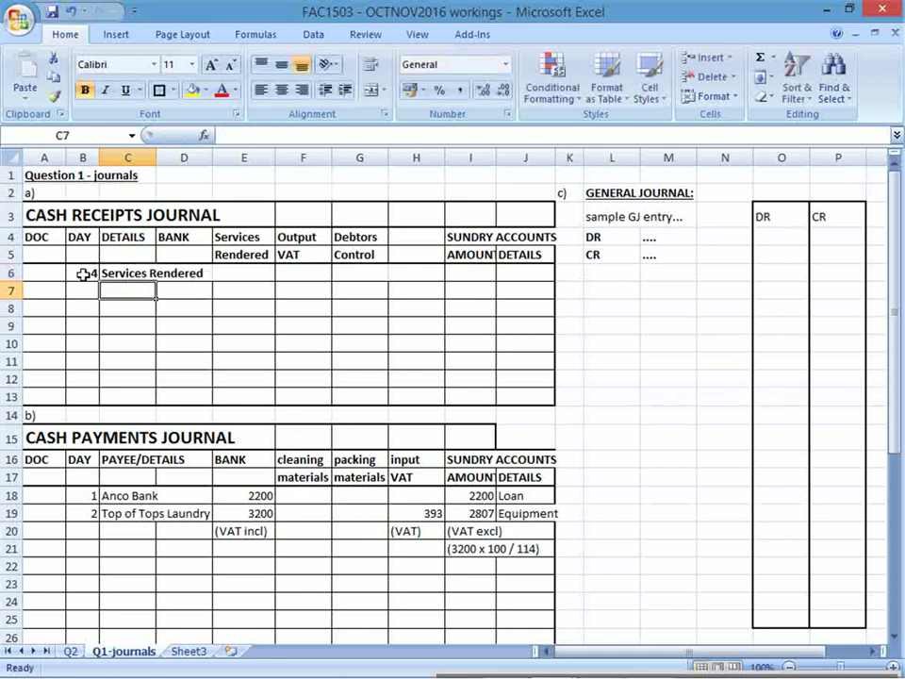
drag(156, 156, 217, 153)
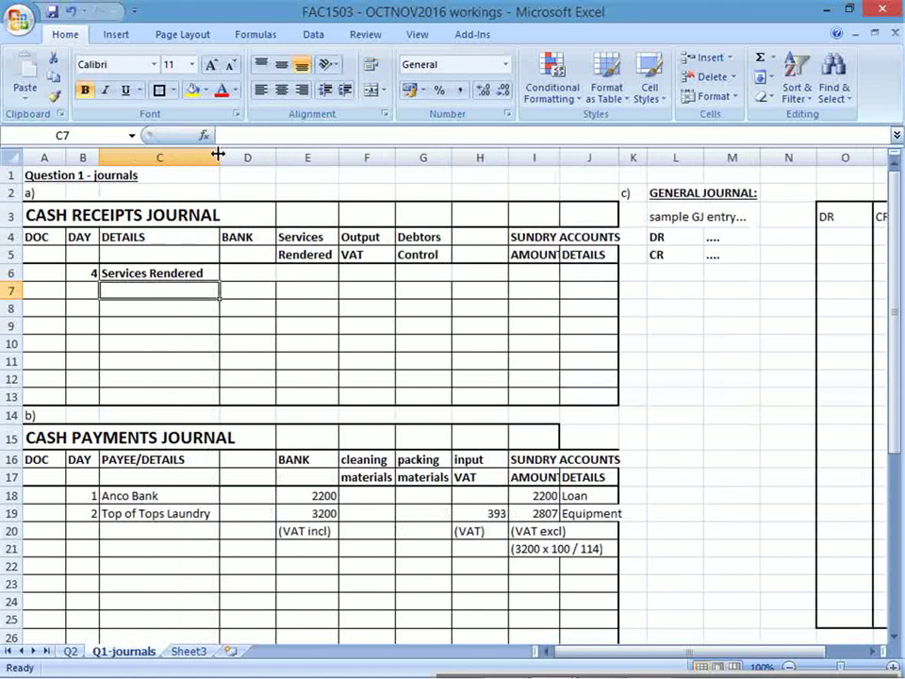
- Check the day 4 amount in the exam PDF and enter 6500 in the Cash Receipts Journal's bank cell D6 in Excel
click(251, 275)
key(alt+Tab)
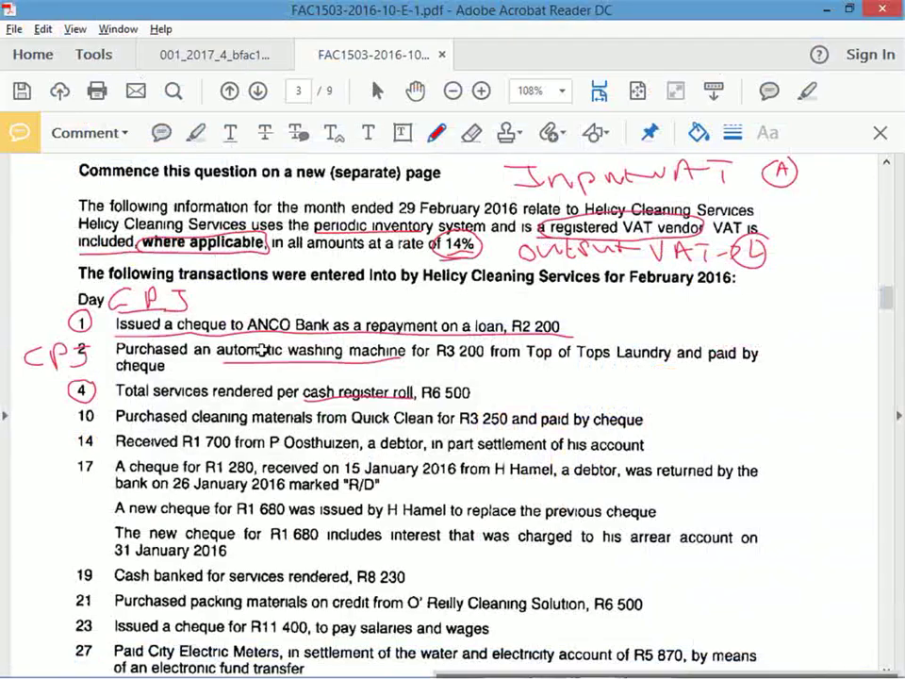
key(alt+Tab)
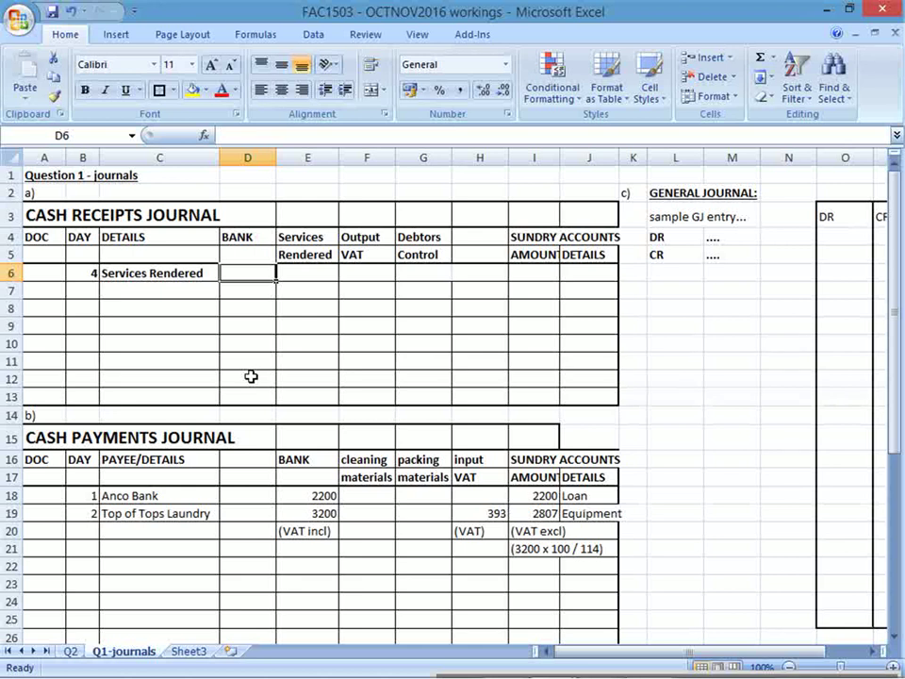
key(alt+Tab)
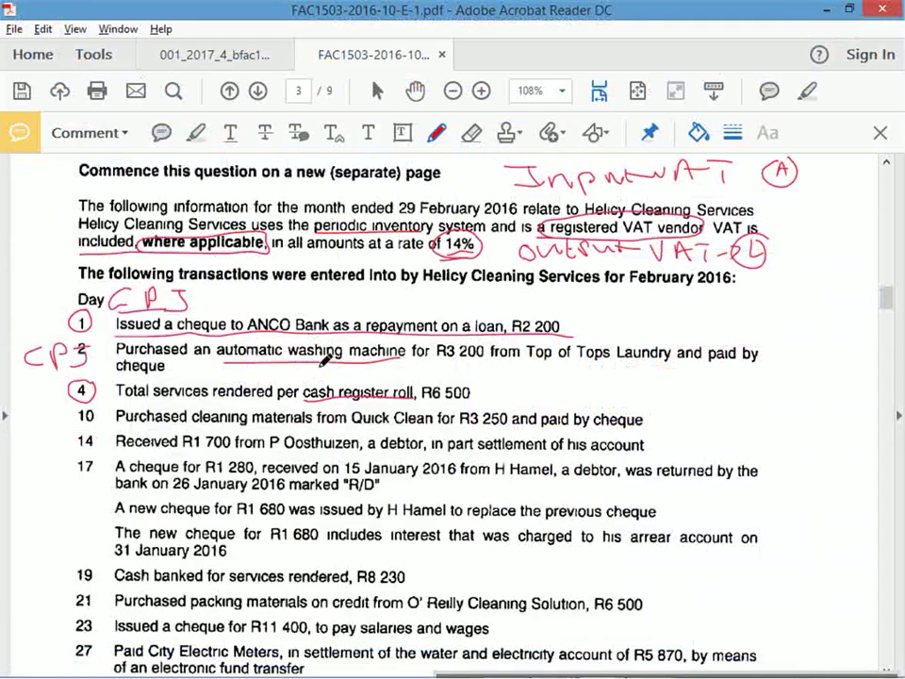
key(alt+Tab)
key(Left)
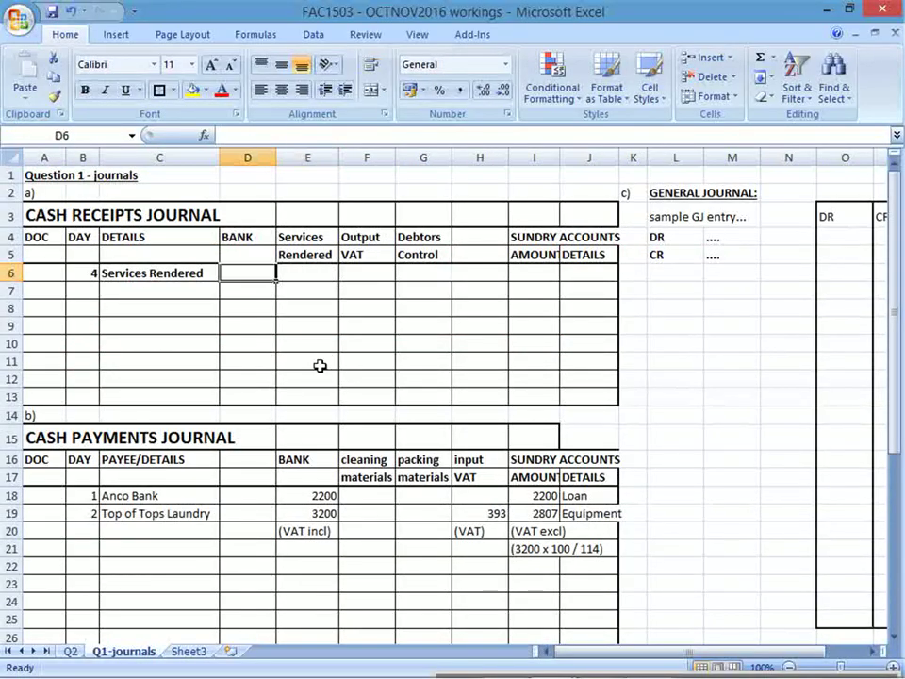
text(6500)
key(Return)
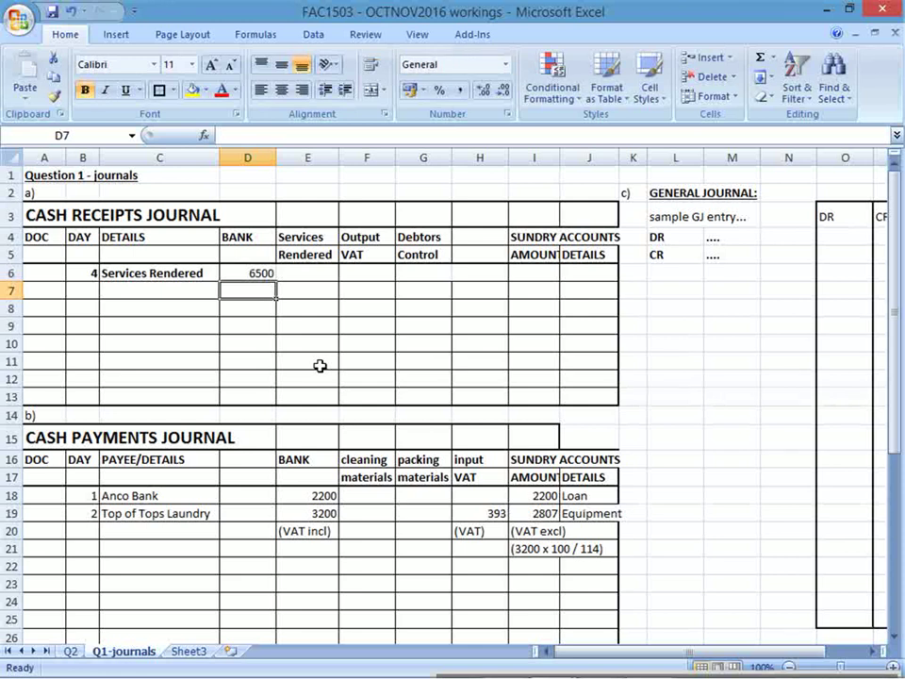
- Add the notes "(VAT incl)" in D7, "(VAT excl)" in E7 and "(VAT)" in F7 beneath the day 4 entry
text((VAT )
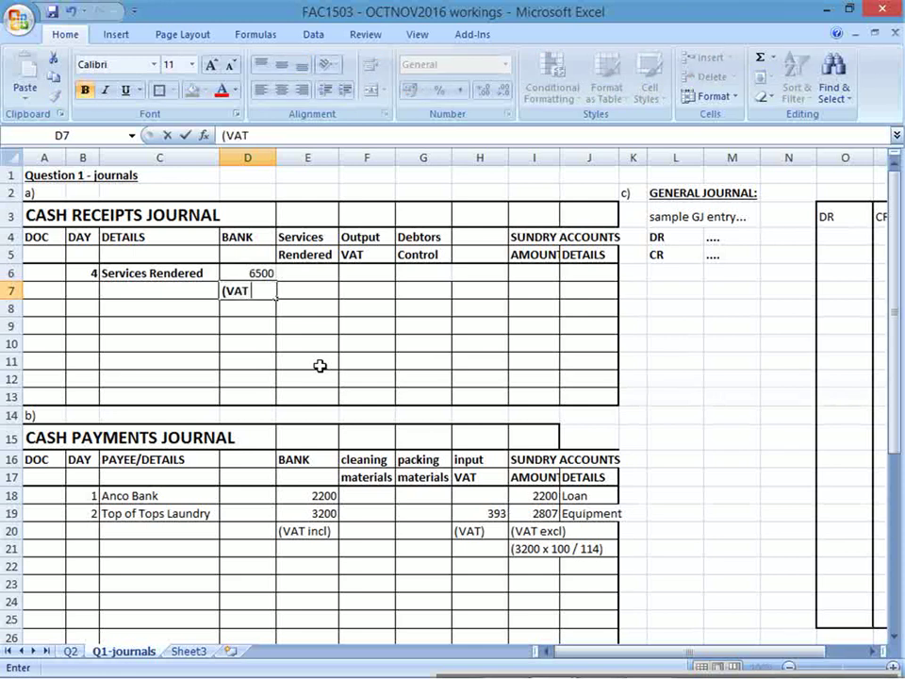
text(incl))
key(Return)
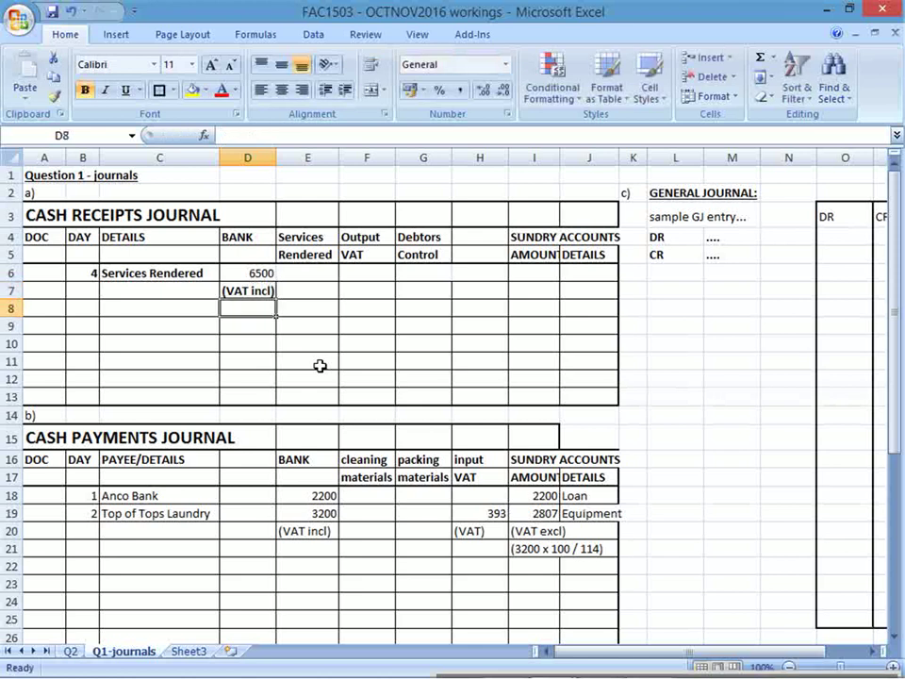
key(Up)
key(Right)
text((VAT)
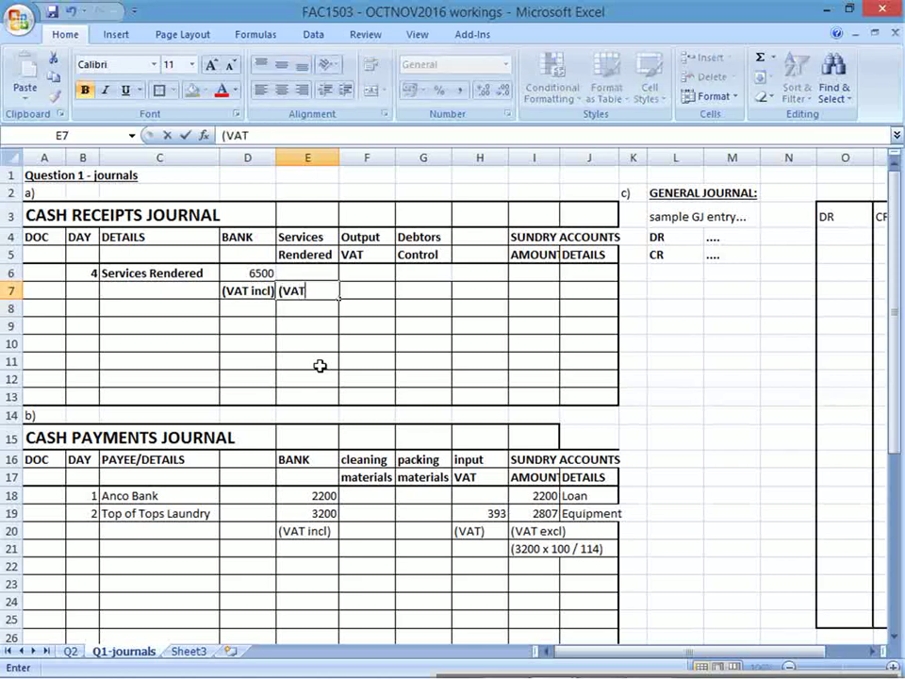
text( excl))
key(Return)
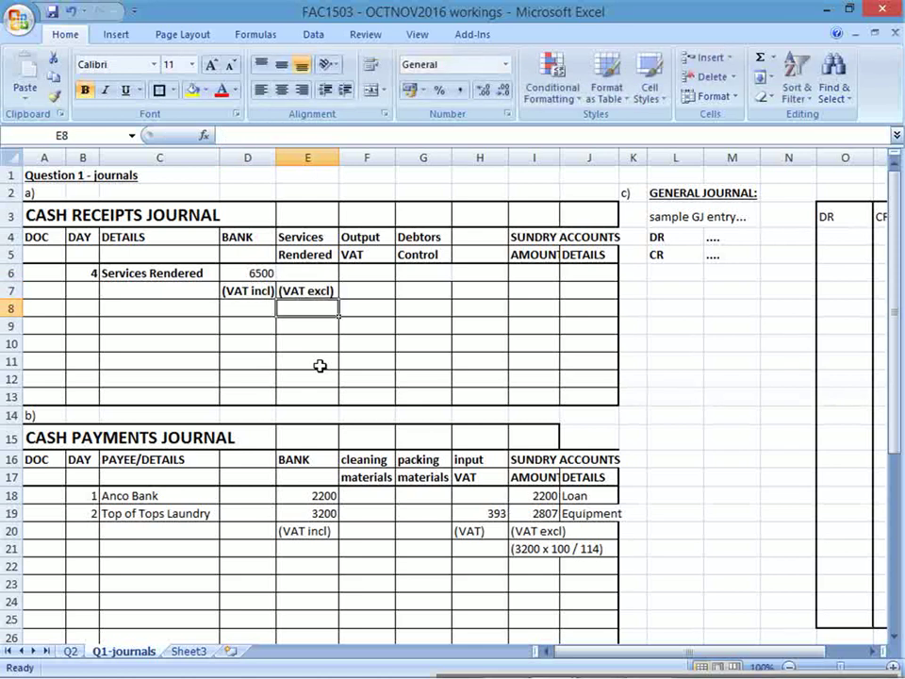
key(Up)
key(Right)
text((VAT))
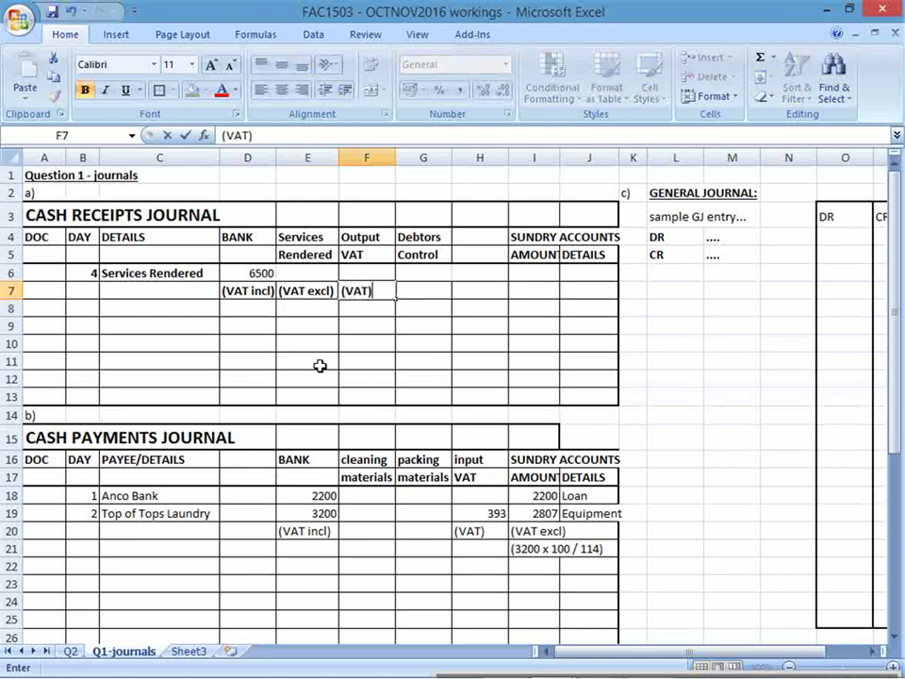
key(Return)
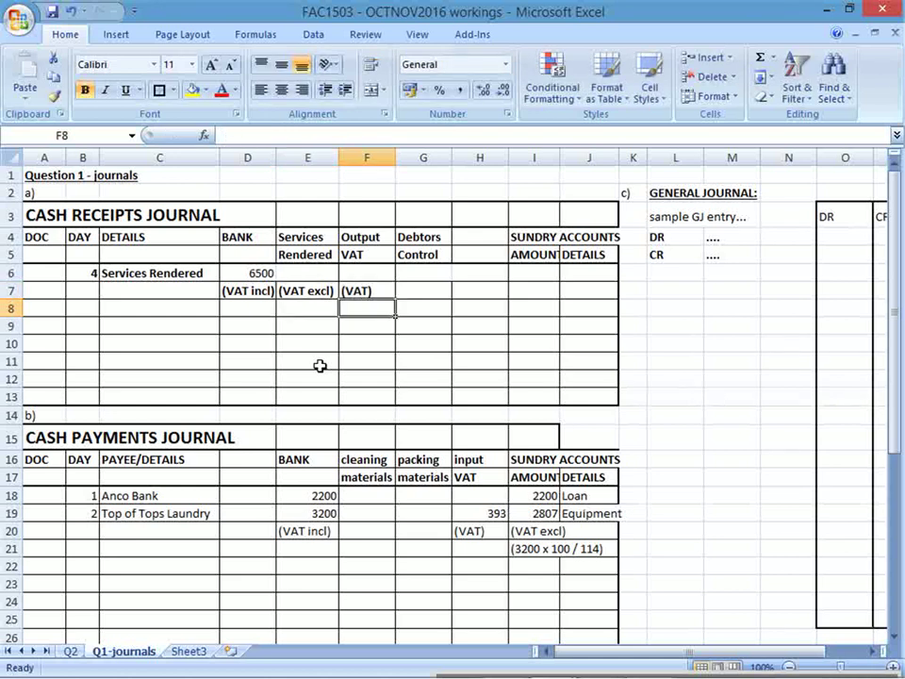
key(Up)
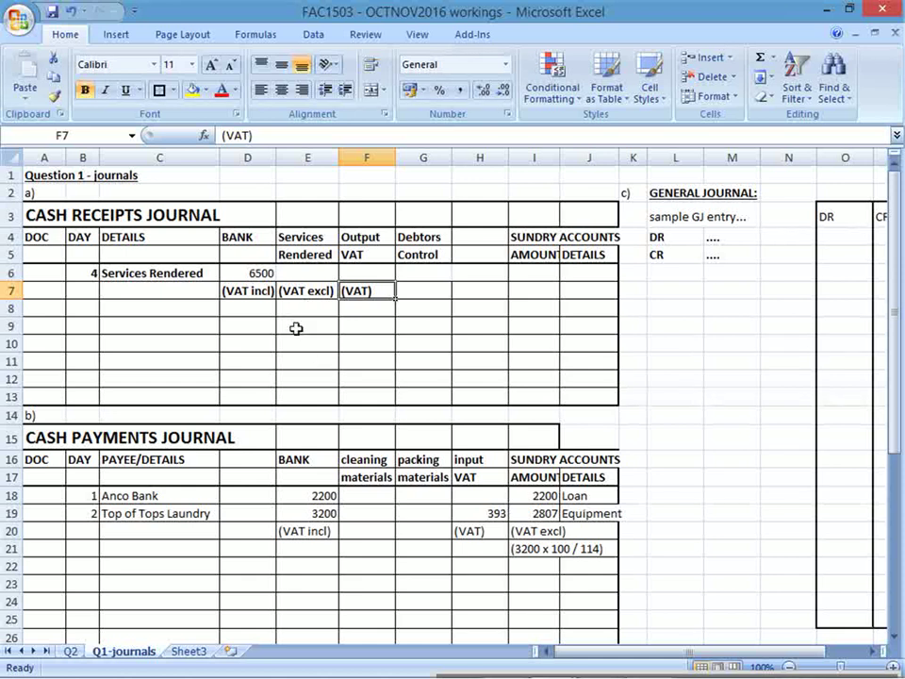
- Widen column D slightly and calculate the day 4 services rendered excluding VAT in E6 with =D6*100/114
click(299, 273)
drag(276, 157, 278, 157)
text(=)
click(254, 272)
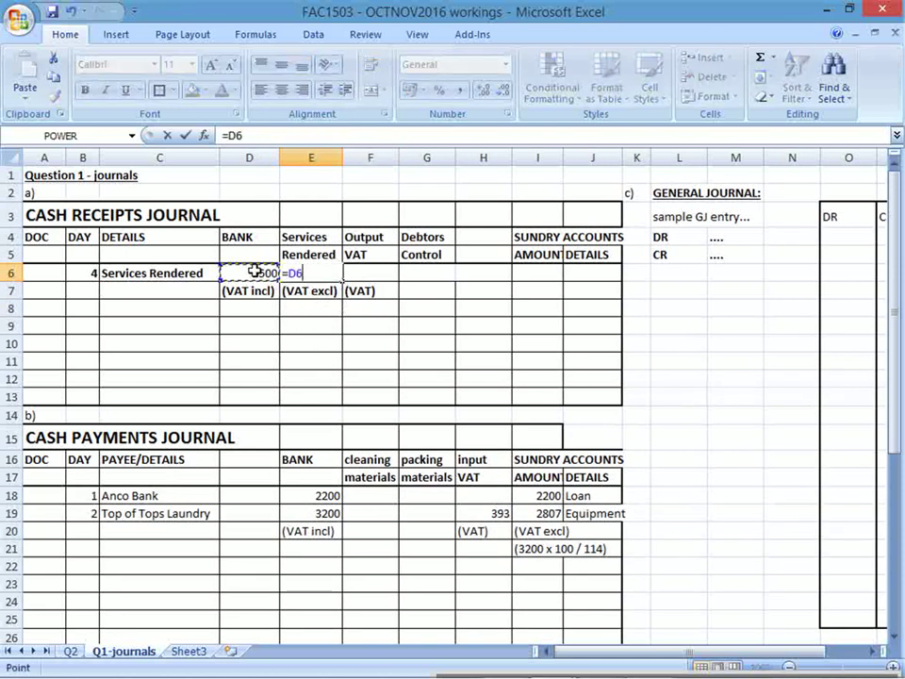
text(*100/114)
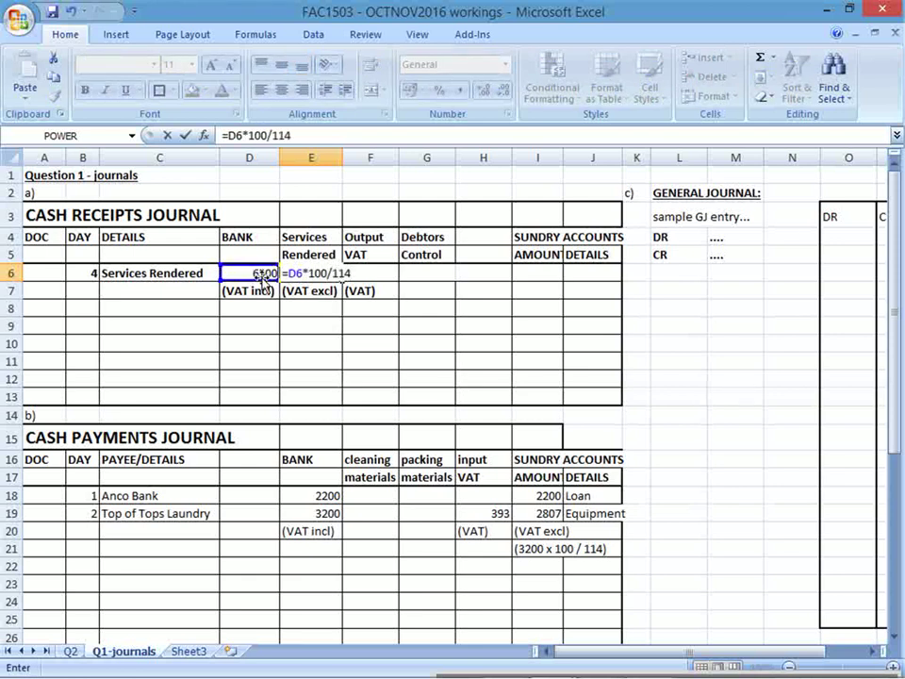
key(Return)
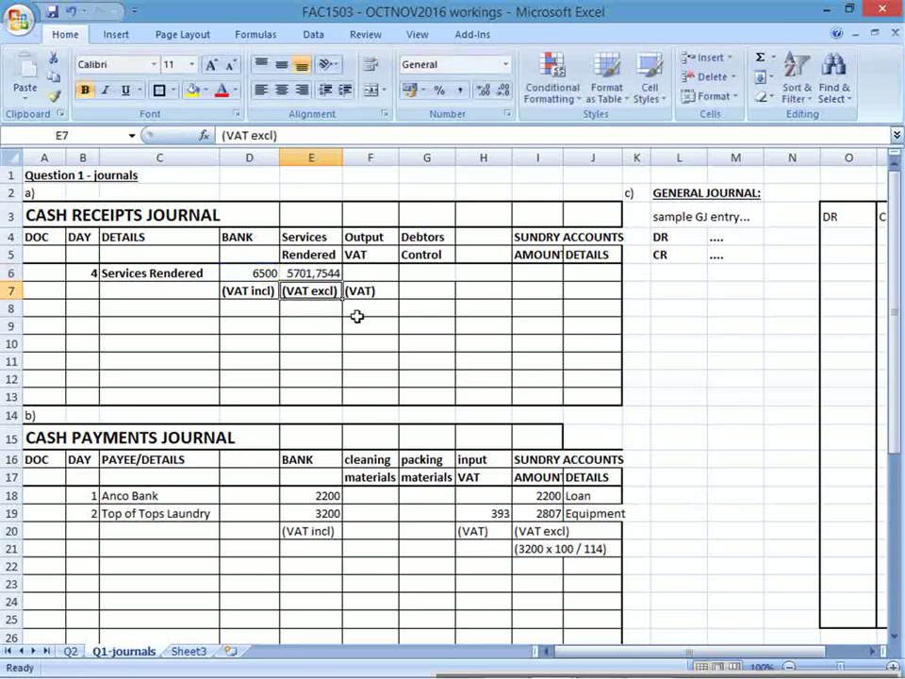
- Format the services rendered amount in E6 to show no decimal places
click(317, 271)
click(486, 92)
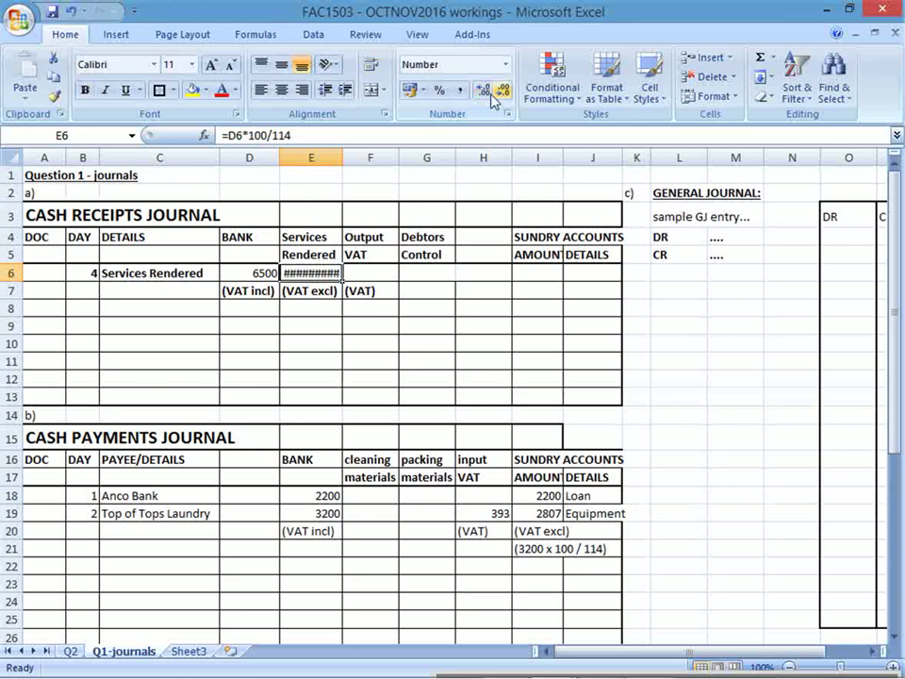
click(501, 95)
click(501, 94)
click(501, 94)
click(501, 94)
click(501, 94)
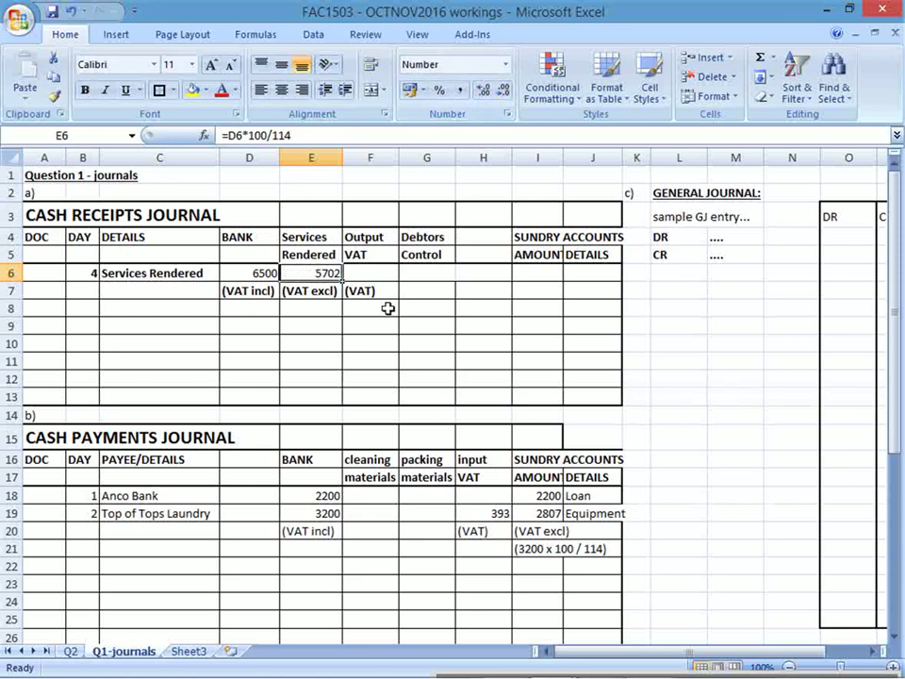
- Calculate the day 4 output VAT in F6 with =D6-E6 and remove the bold formatting from that cell
click(381, 272)
text(=)
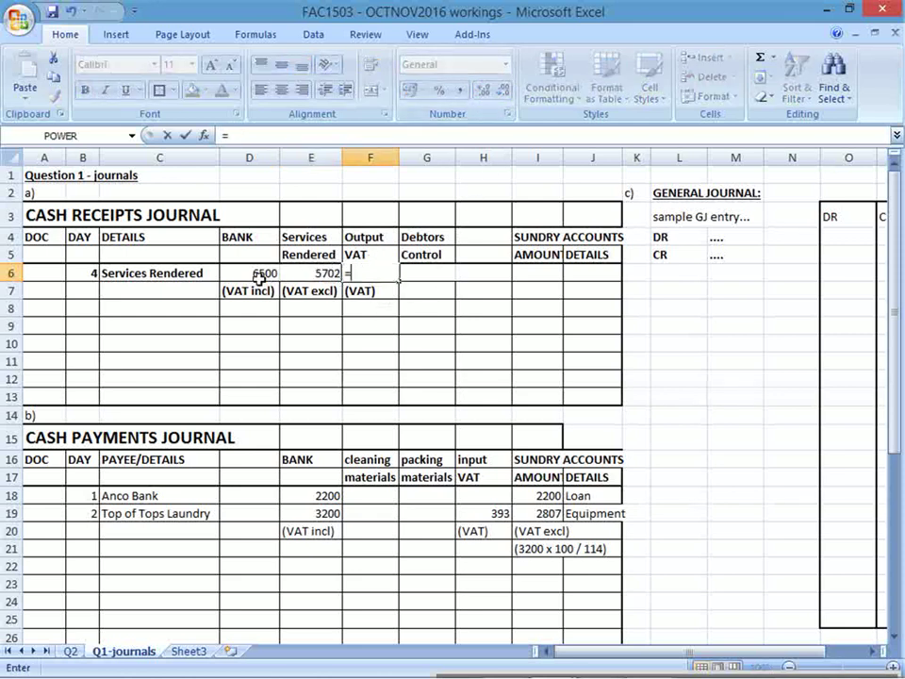
click(257, 274)
text(-)
click(321, 274)
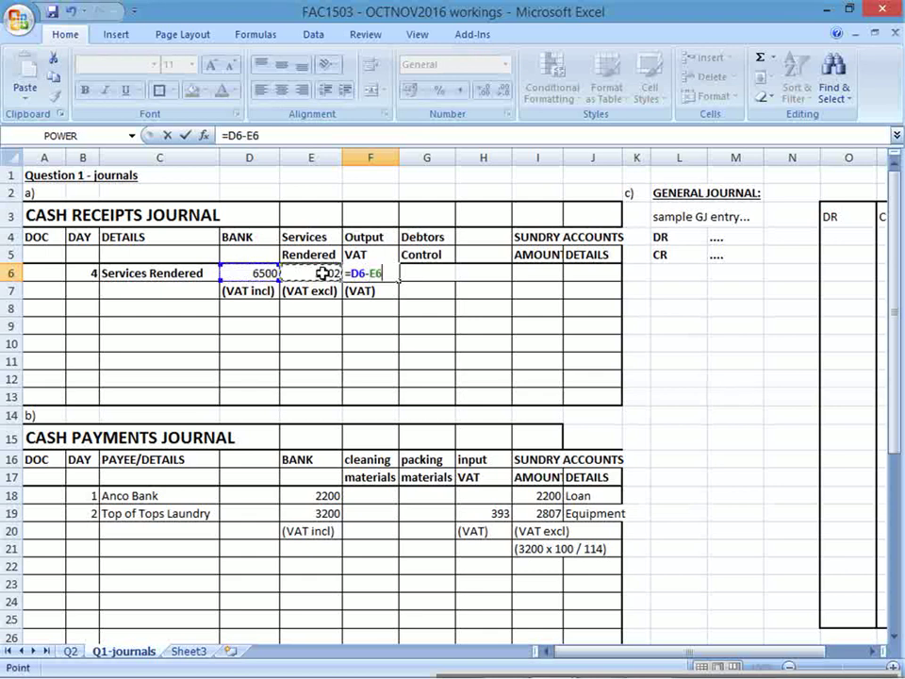
key(Return)
click(359, 272)
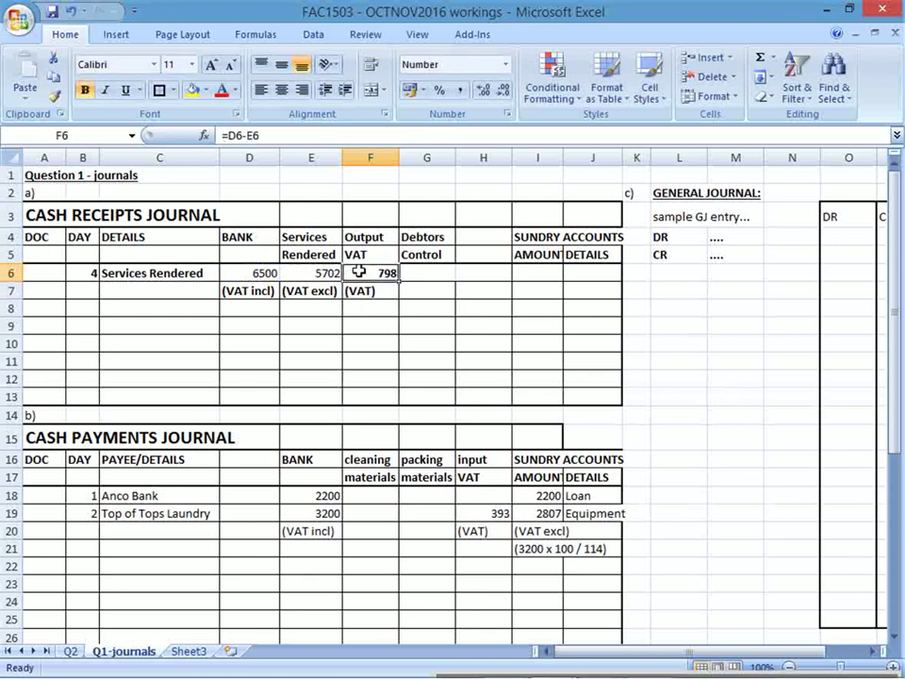
click(389, 347)
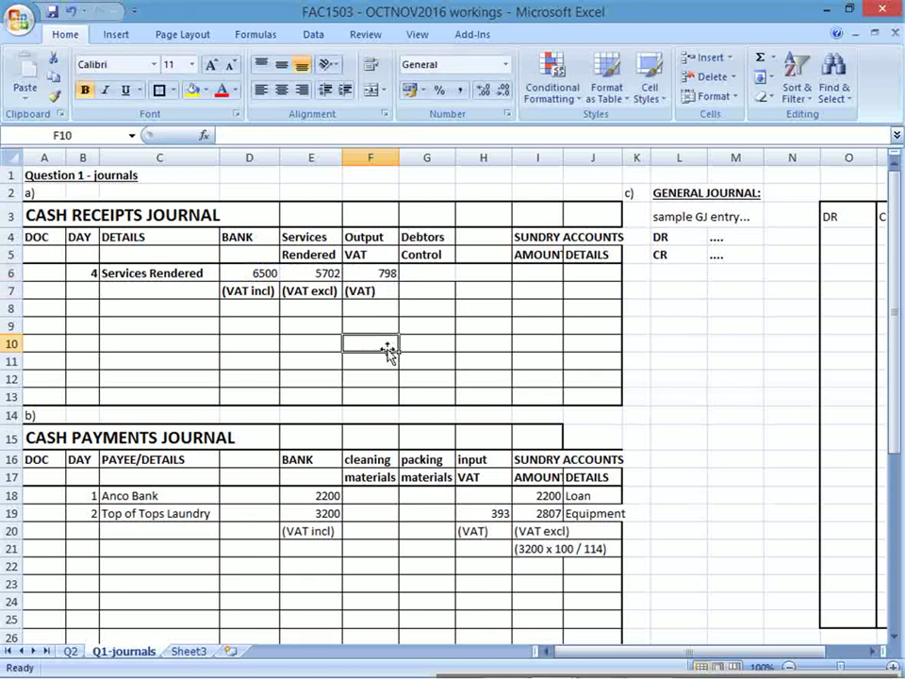
- Write the calculation note "(6500x100/114)" in E8 beneath the services rendered amount
click(315, 309)
text(()
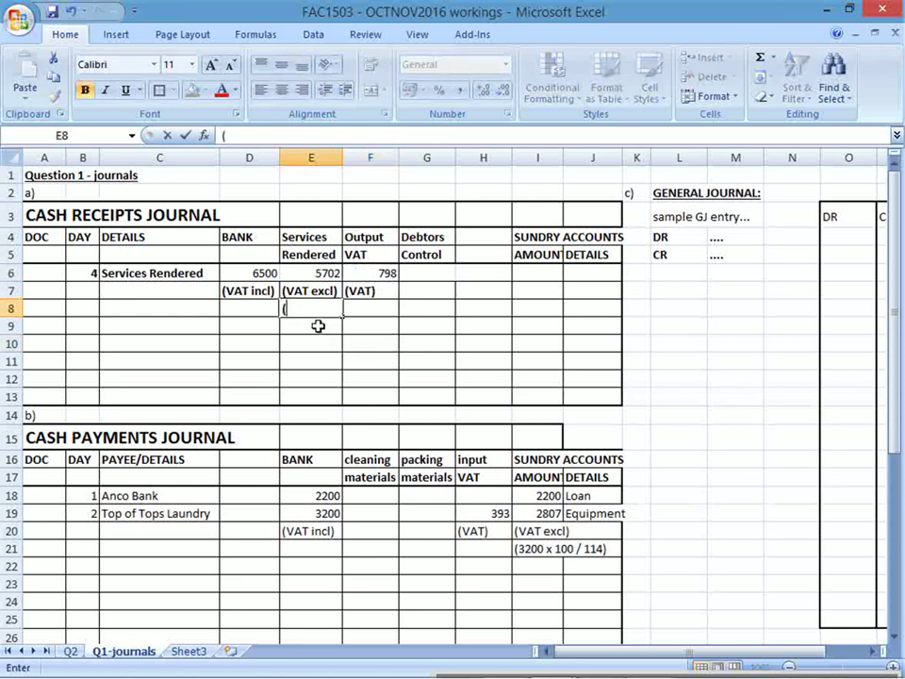
text(6500)
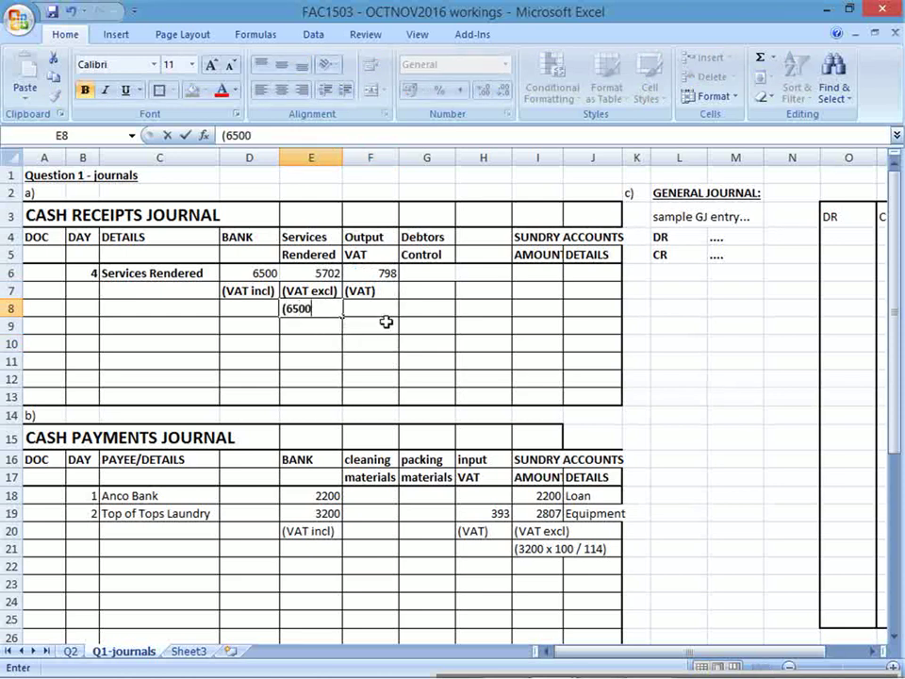
text(x100/)
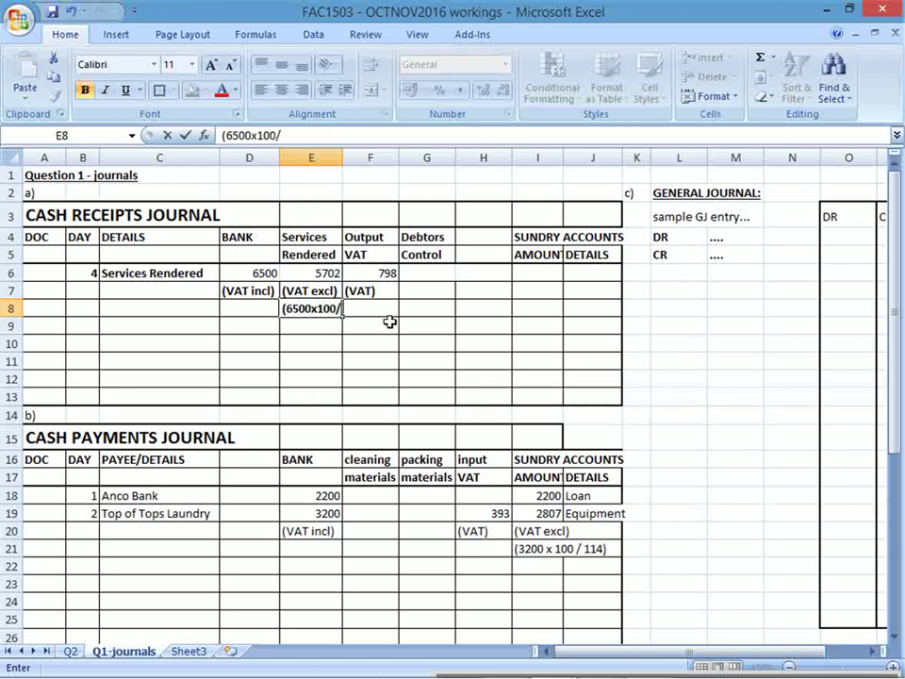
text(114))
key(Return)
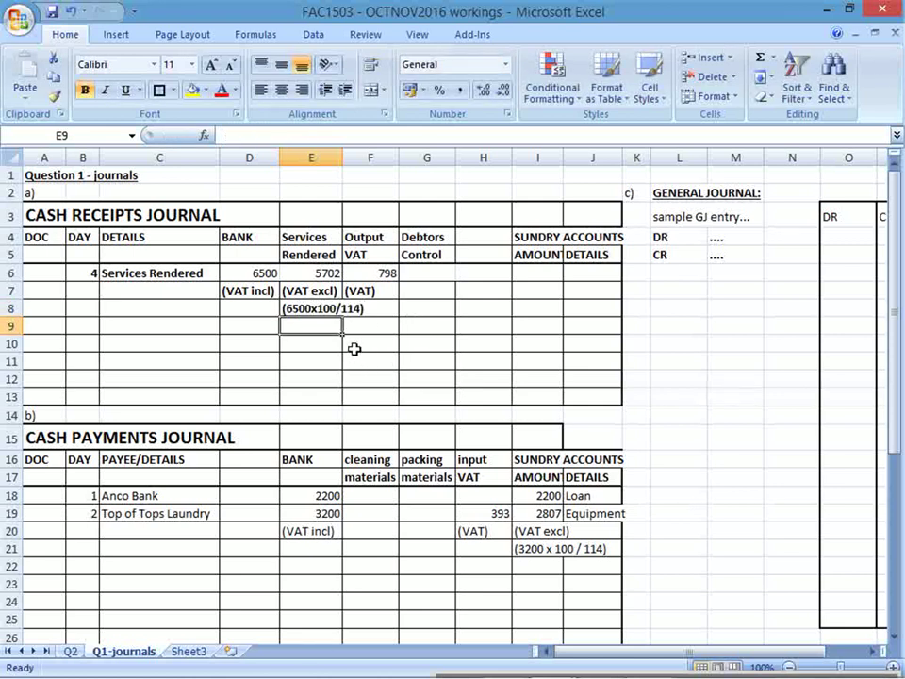
drag(309, 291, 318, 314)
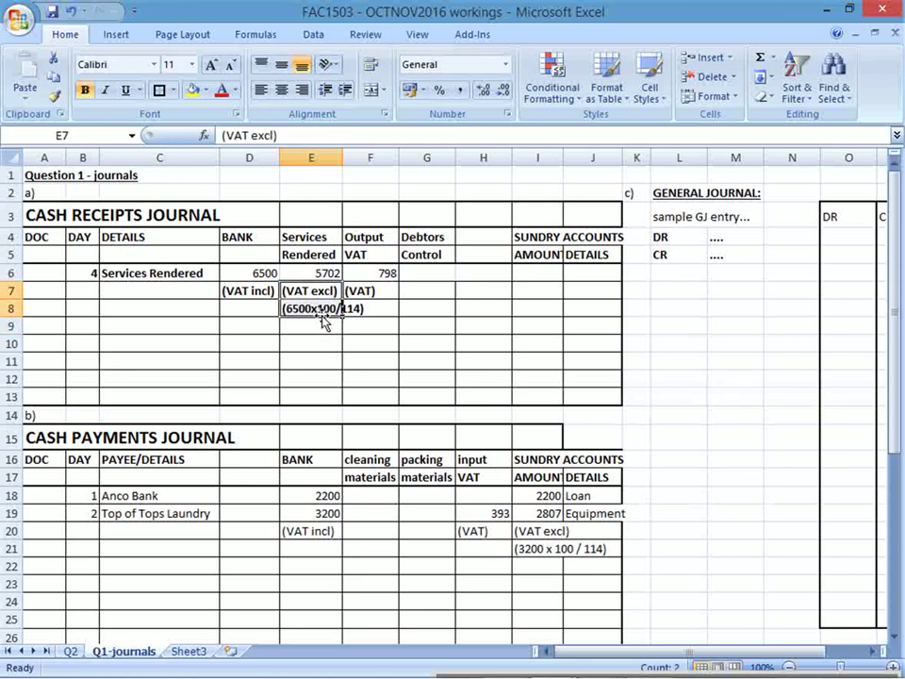
click(310, 274)
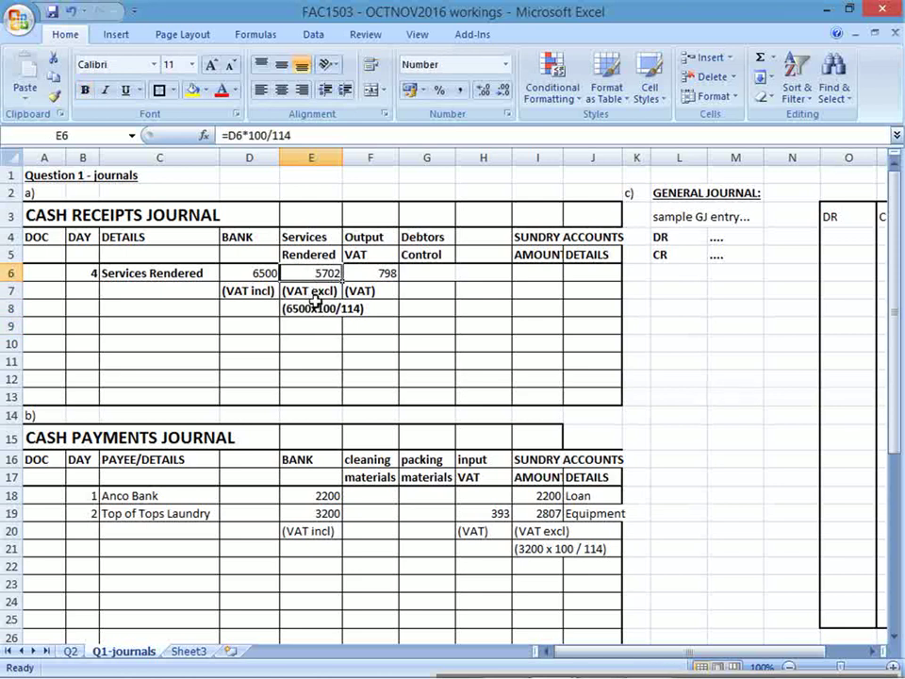
drag(305, 308, 300, 293)
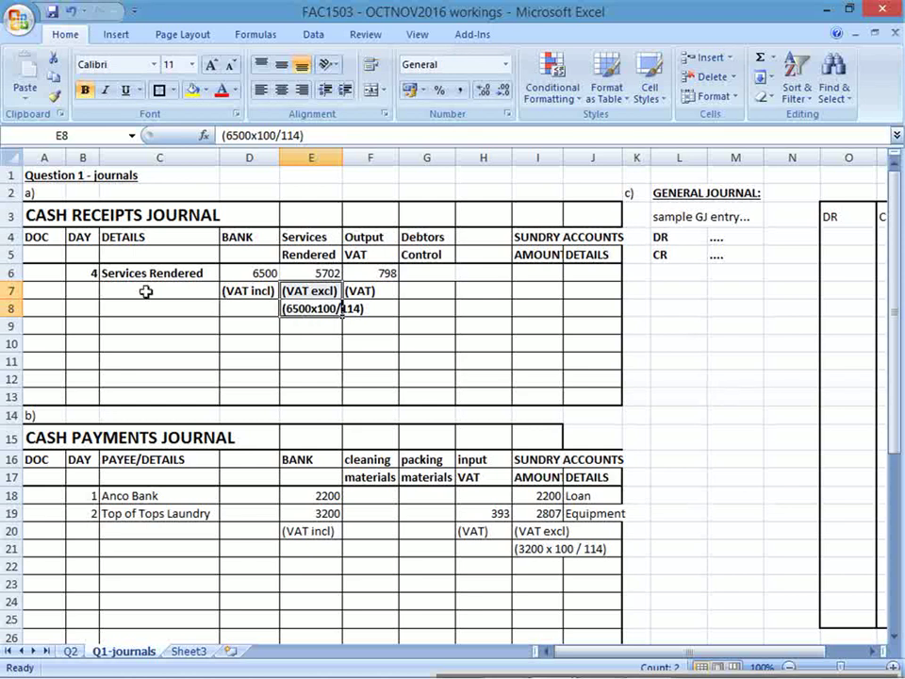
- Fill the day 4 journal row A6:J6 with yellow and undo the fill
drag(43, 279, 597, 280)
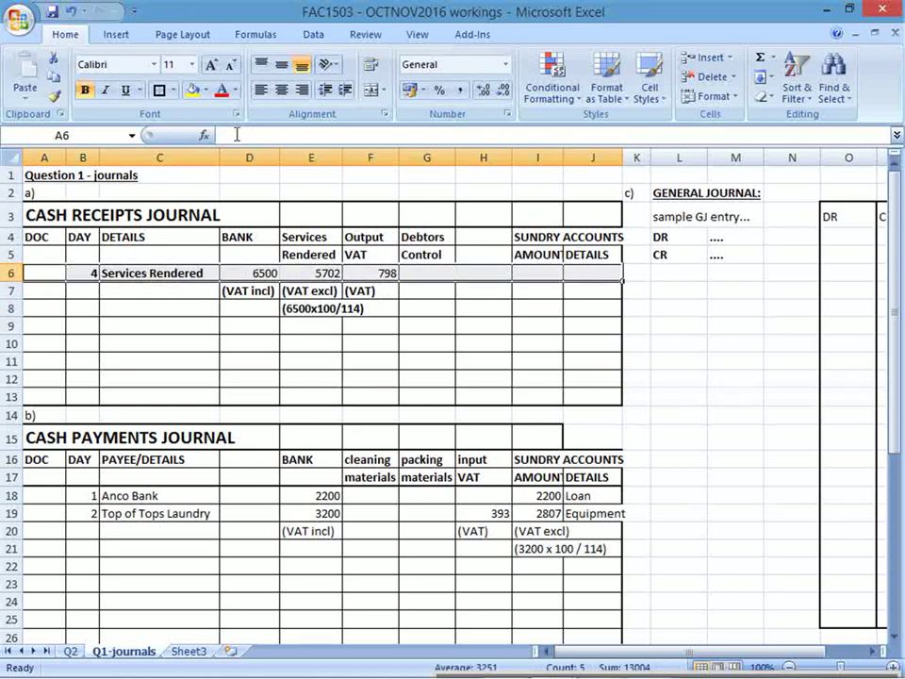
click(190, 91)
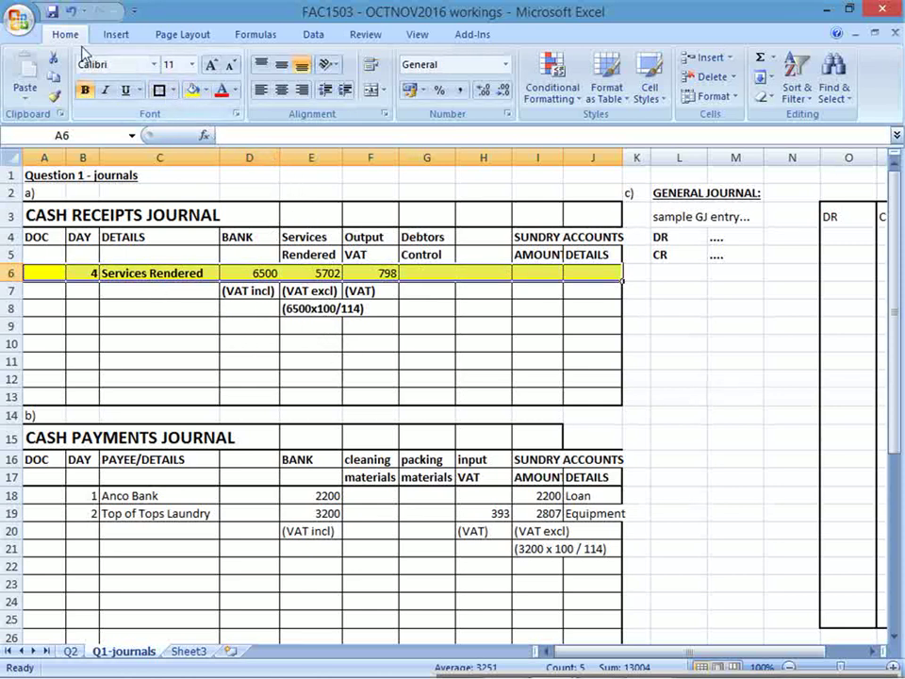
click(69, 11)
click(73, 288)
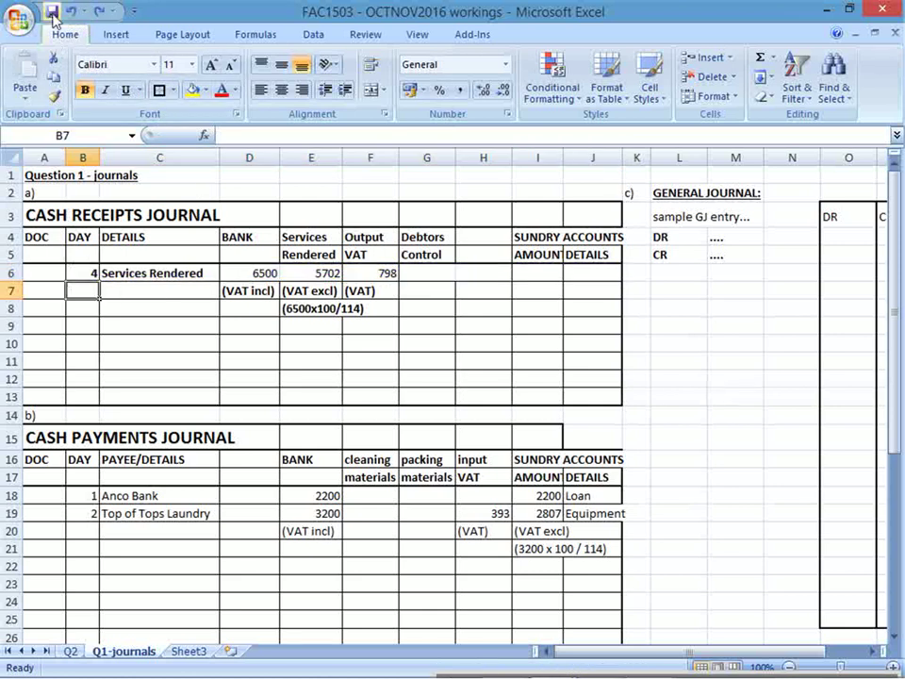
- Read the day 10 transaction in the exam PDF and enter day 10 with payee "Quick Clean" in B22:C22 of the cash payments journal
key(alt+Tab)
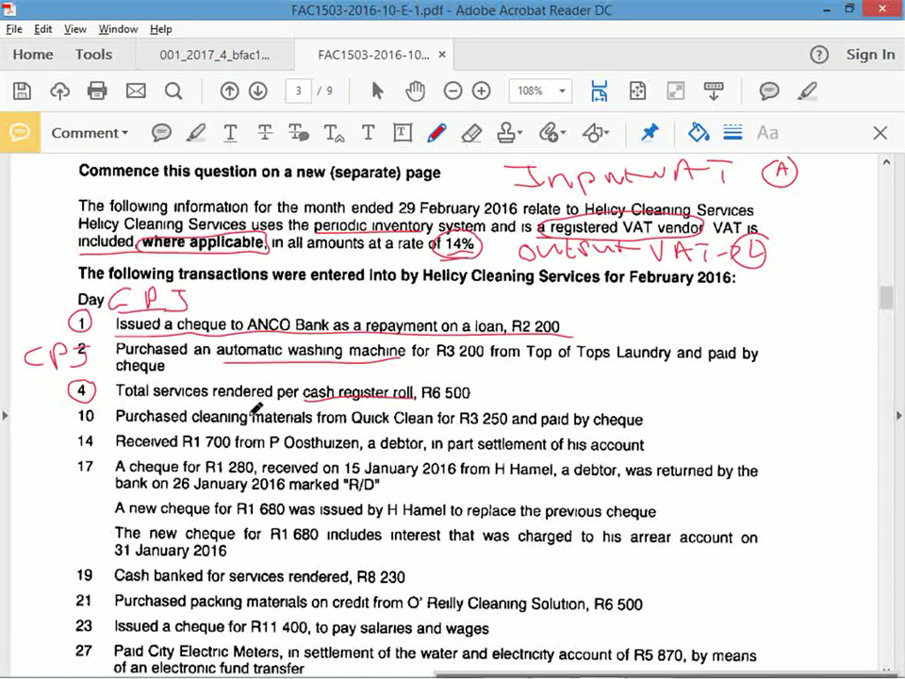
key(alt+Tab)
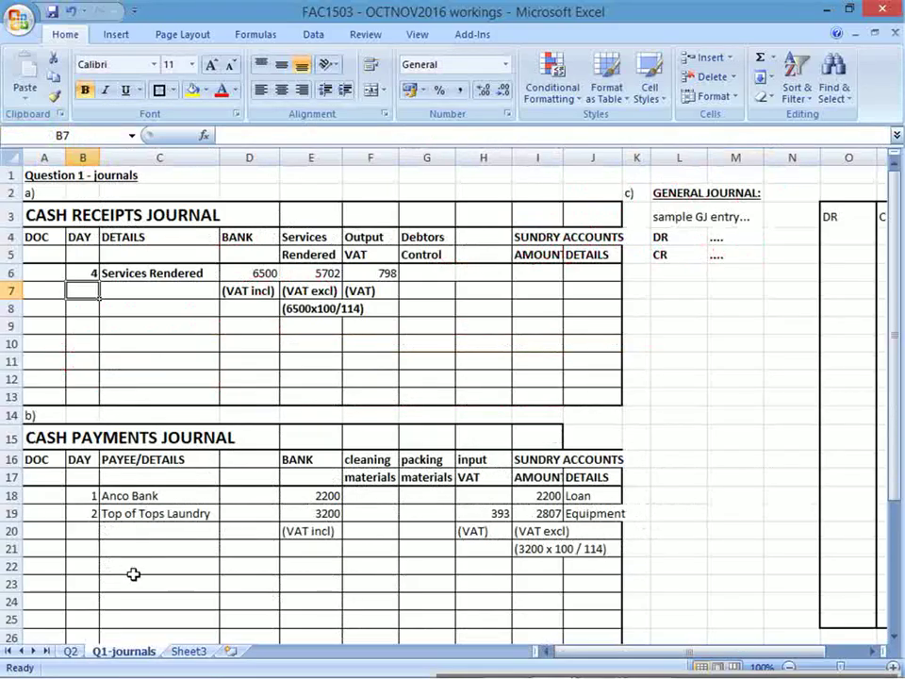
click(91, 565)
text(10)
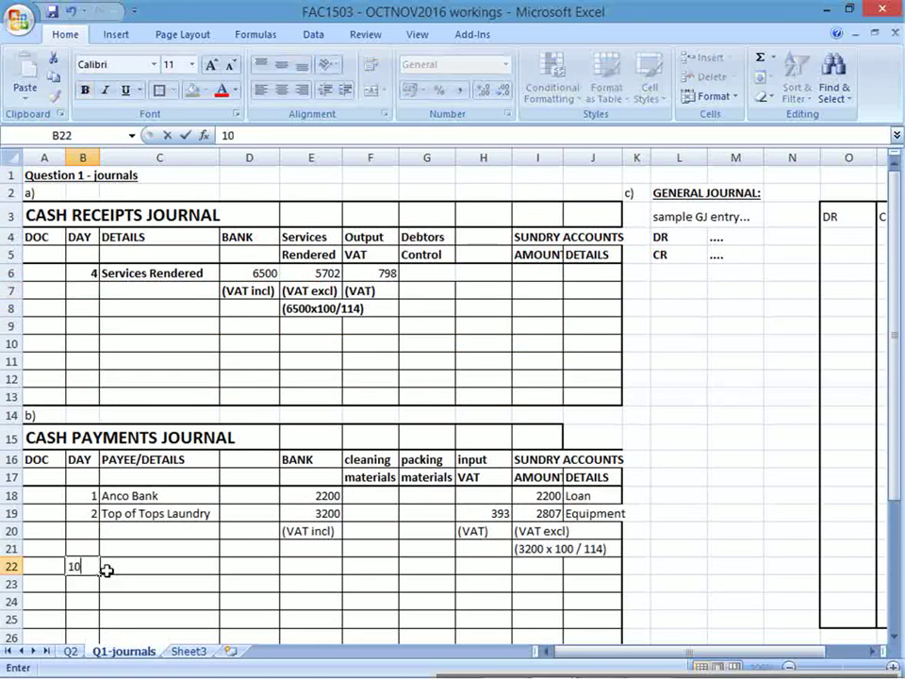
key(Return)
click(106, 570)
text(Quicl)
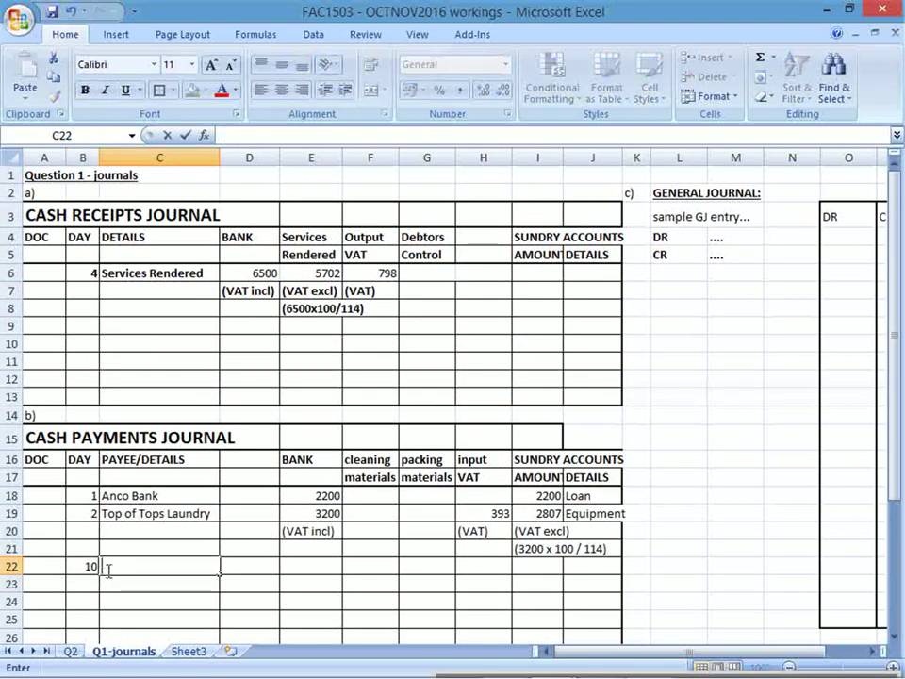
text(k)
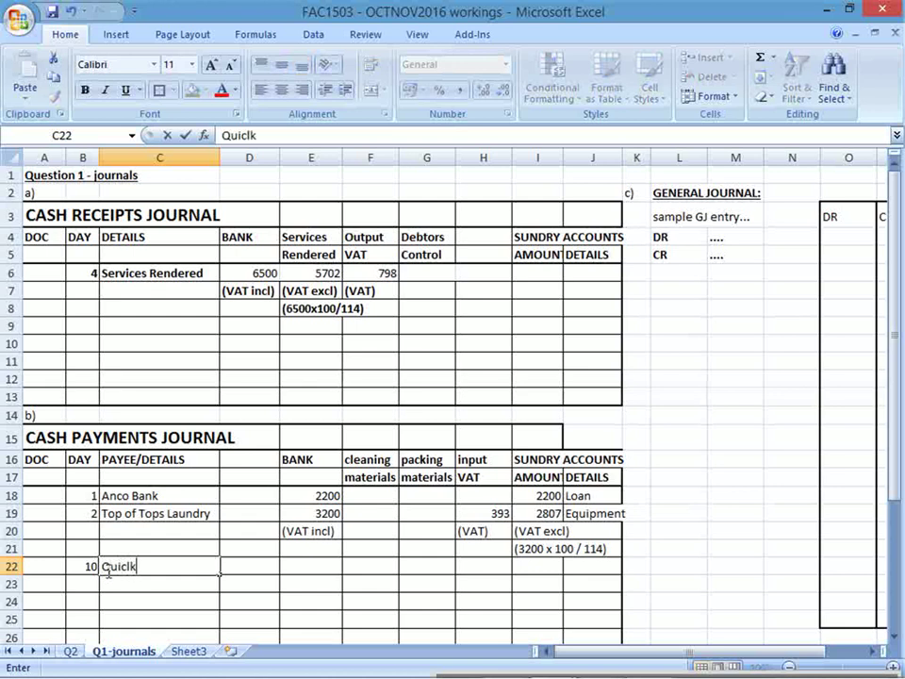
key(BackSpace)
key(BackSpace)
text(k Clean)
key(Return)
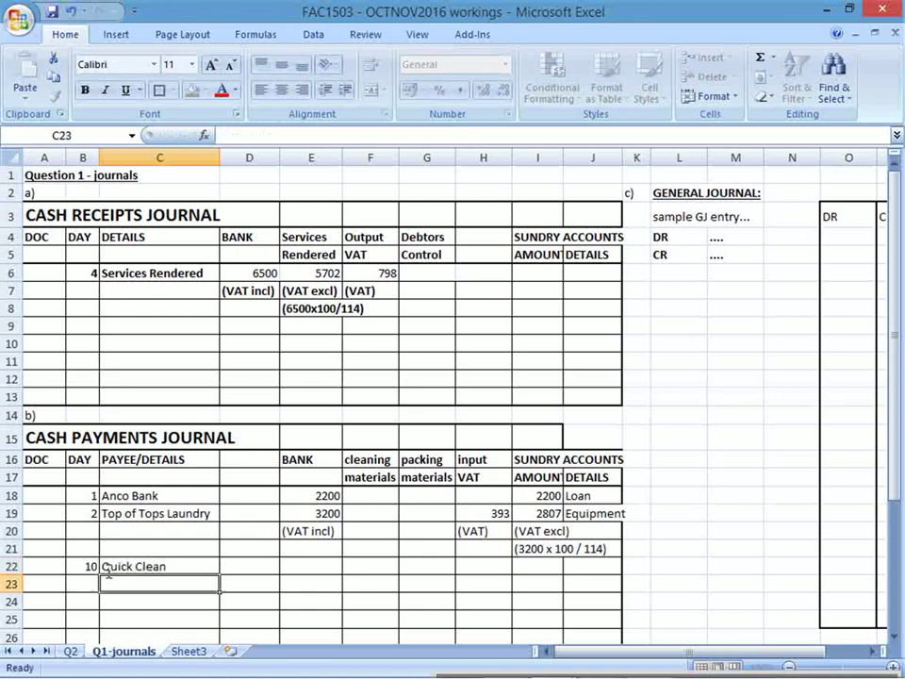
- Enter 3250 as the day 10 bank amount in E22, checking it against the transaction in the exam PDF
click(301, 568)
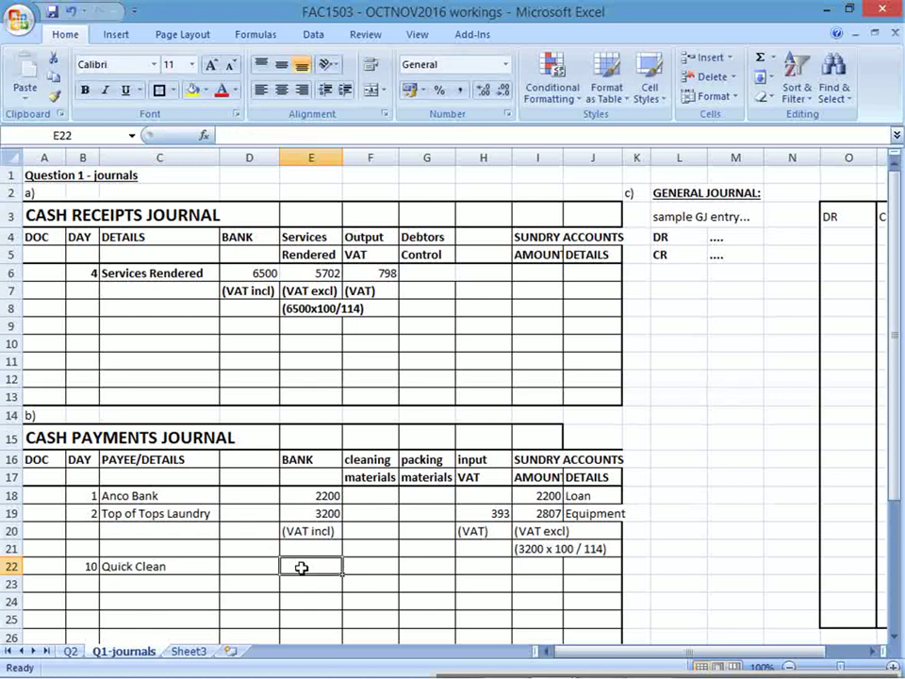
key(alt+Tab)
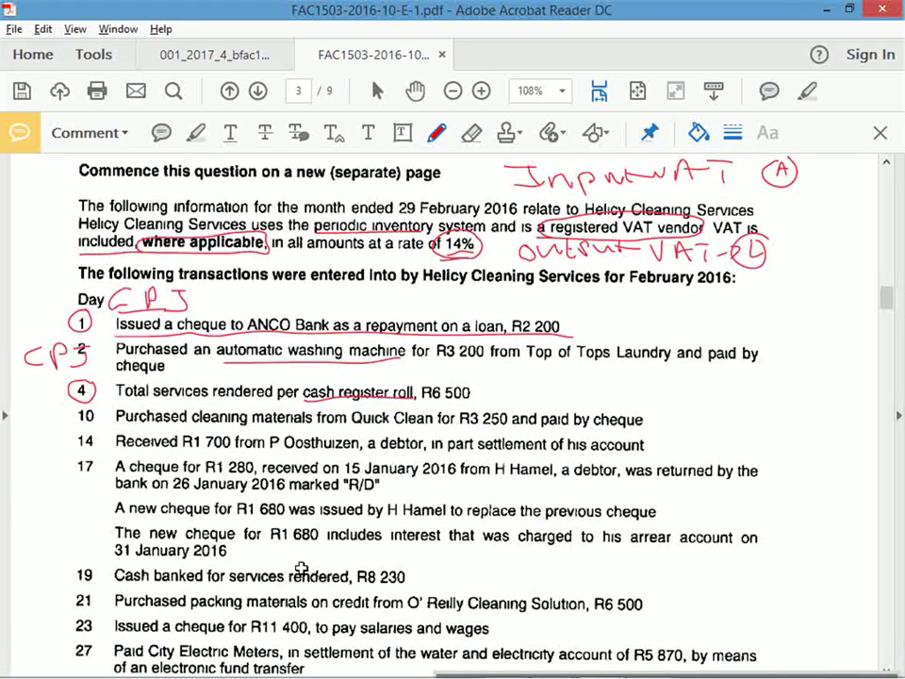
key(alt+Tab)
text(3250)
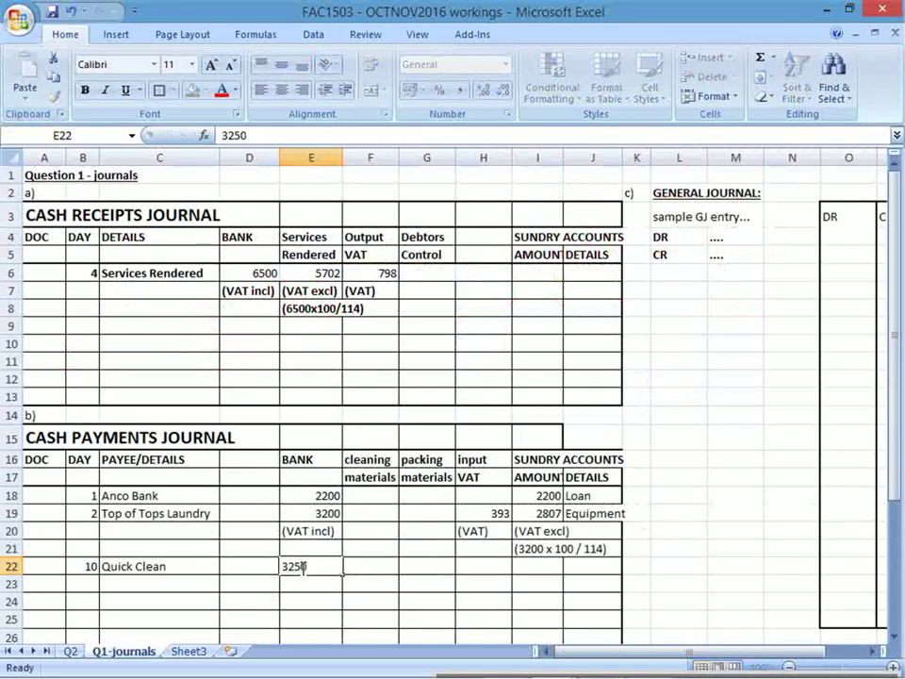
key(Return)
key(alt+Tab)
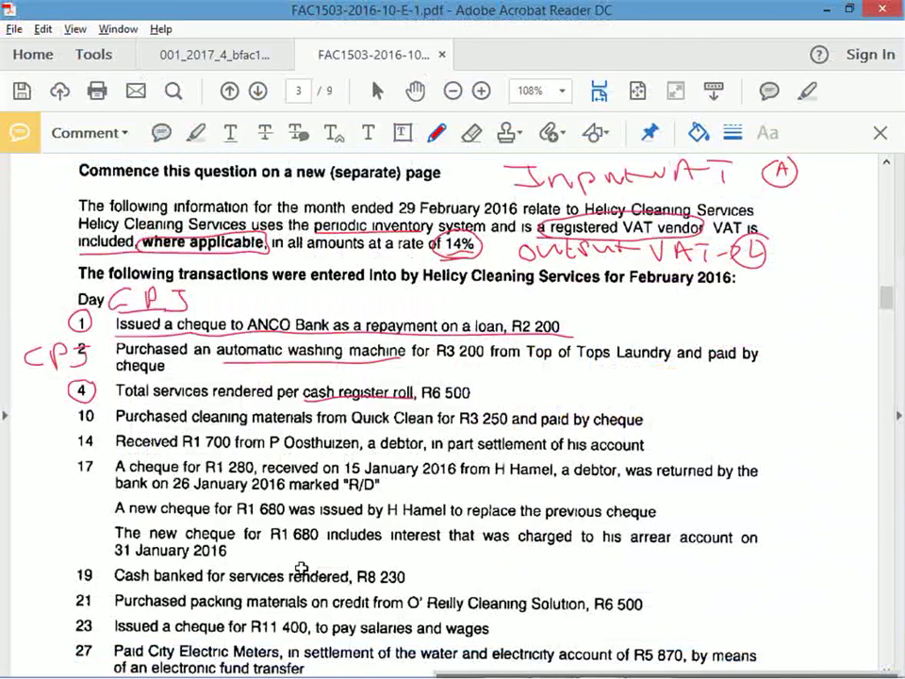
key(alt+Tab)
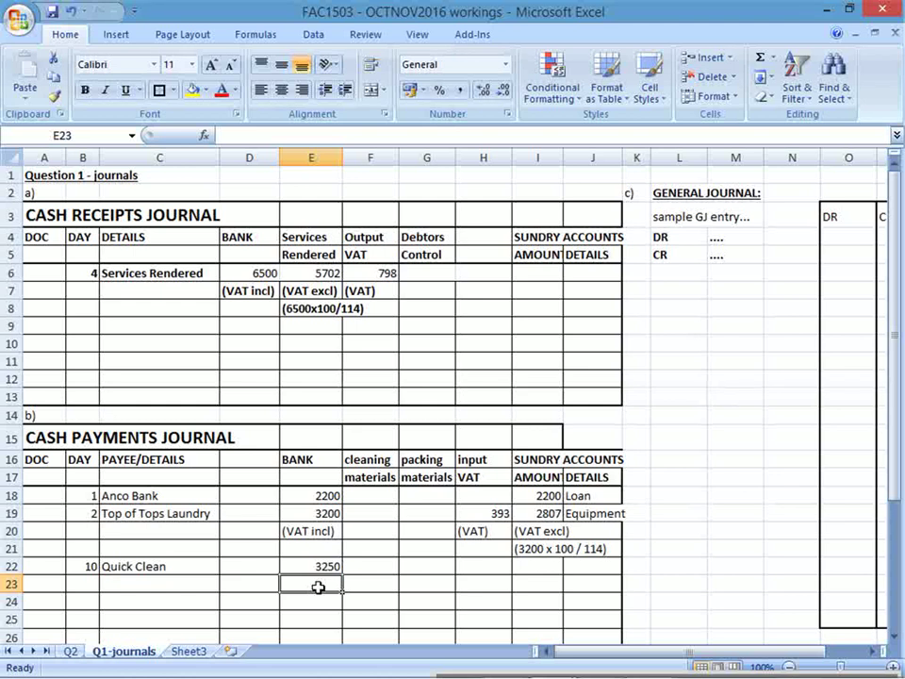
- Copy the labels "(VAT incl)", "(VAT)" and "(VAT excl)" from row 20 to E23, H23 and F23 beneath the Quick Clean entry
click(329, 532)
key(ctrl+c)
click(334, 584)
key(ctrl+v)
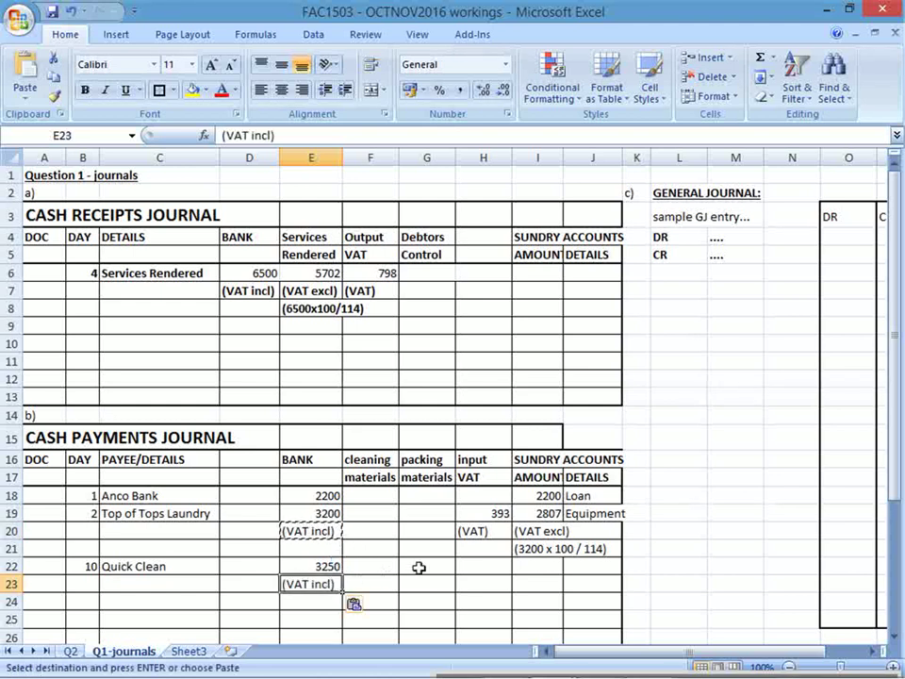
click(477, 534)
key(ctrl+c)
click(485, 583)
key(ctrl+v)
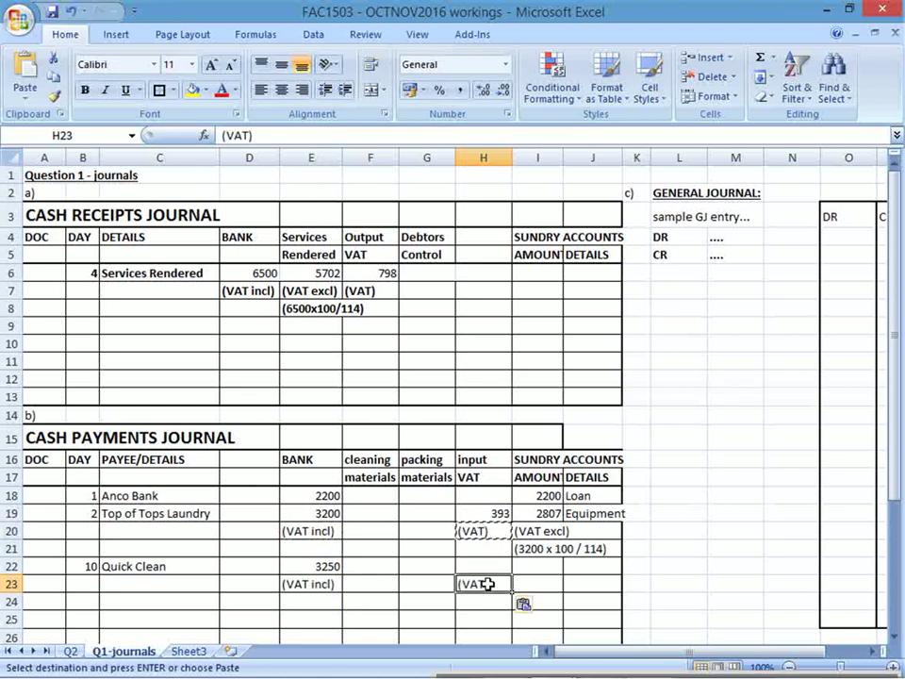
click(529, 533)
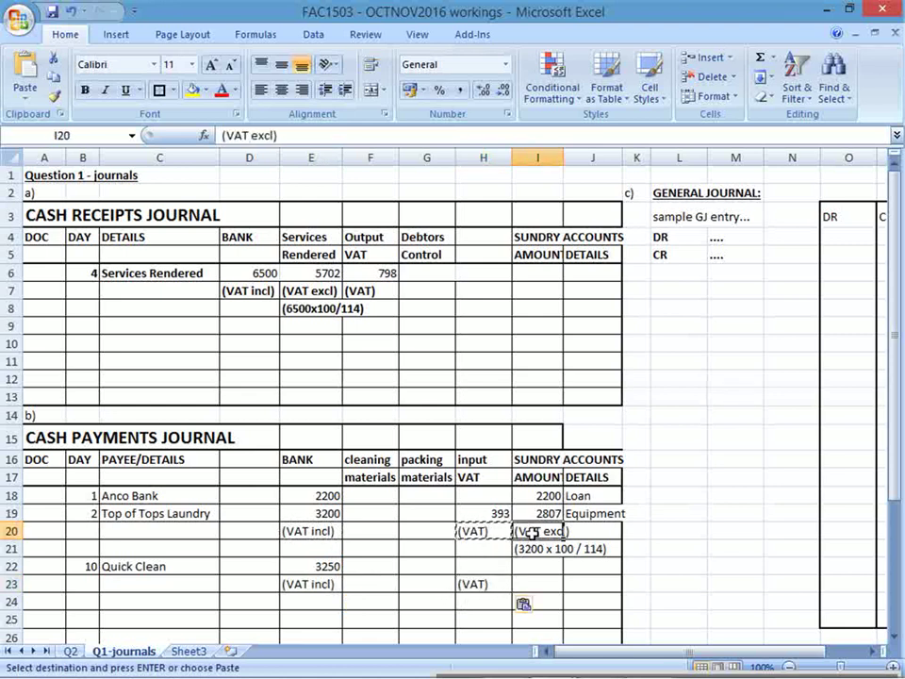
key(ctrl+c)
click(372, 586)
key(ctrl+v)
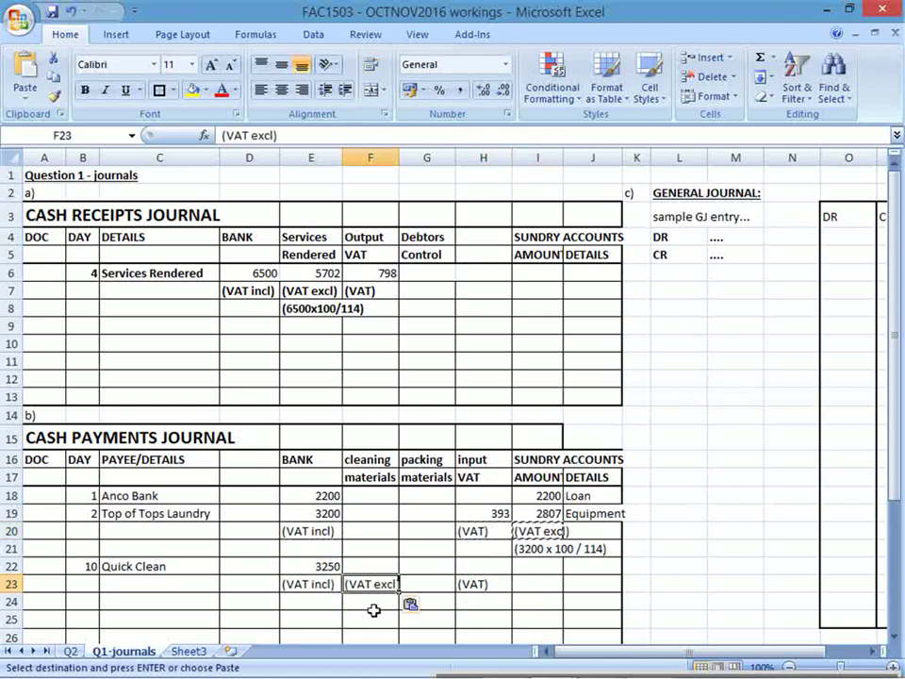
- Calculate the day 10 cleaning materials amount in F22 with =E22*100/114 and format it to show no decimal places
click(378, 567)
text(=)
click(323, 566)
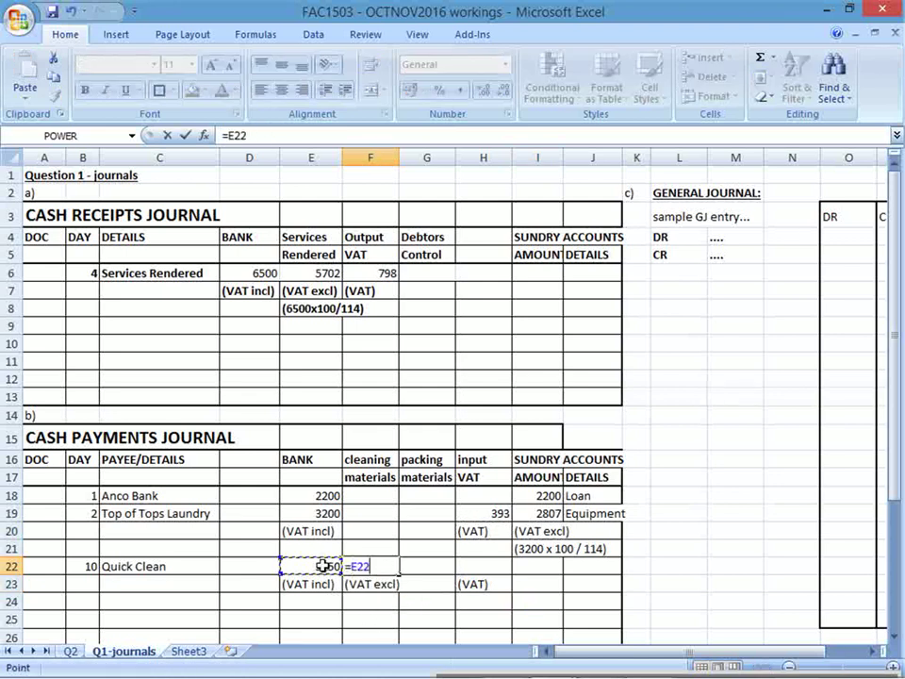
text(*100/114)
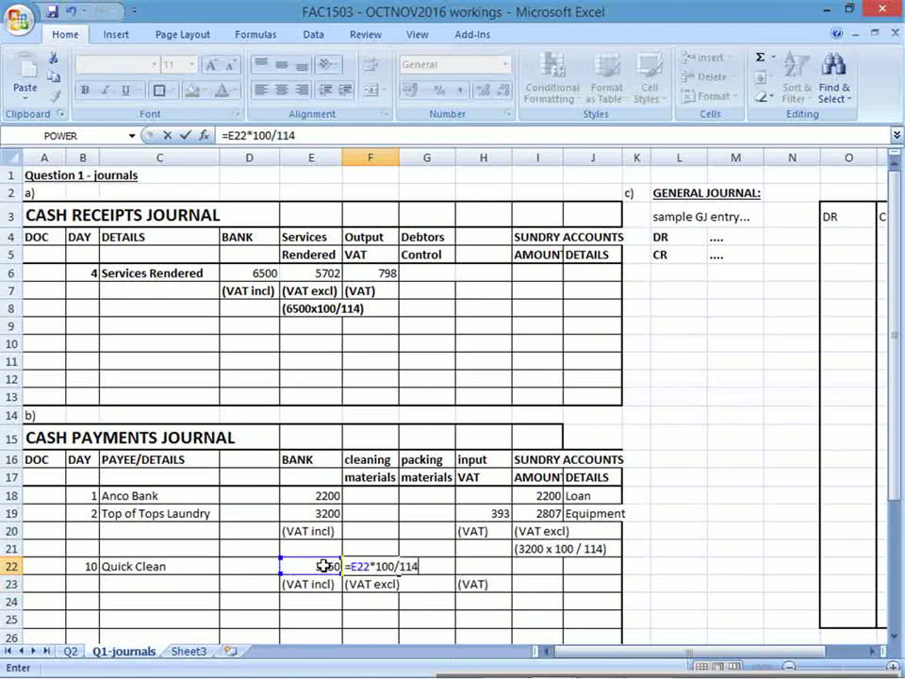
key(Return)
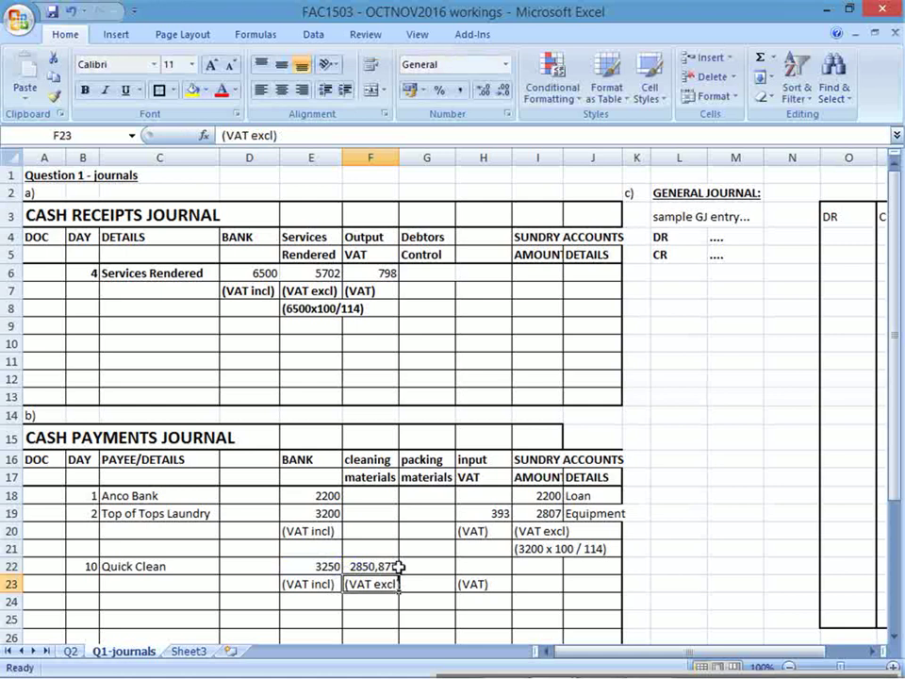
click(351, 567)
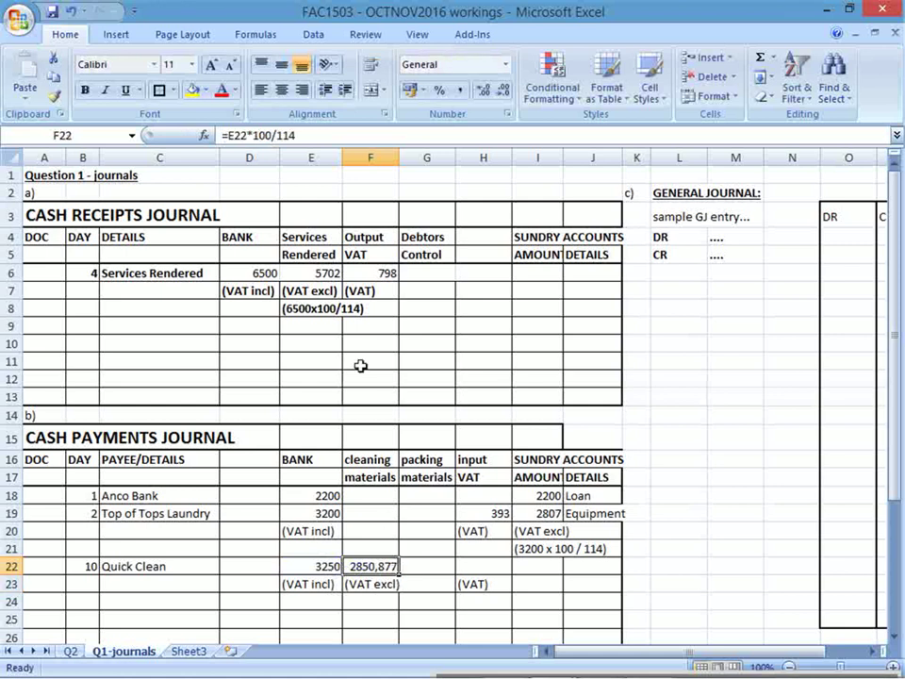
click(505, 90)
click(505, 90)
click(504, 91)
click(545, 566)
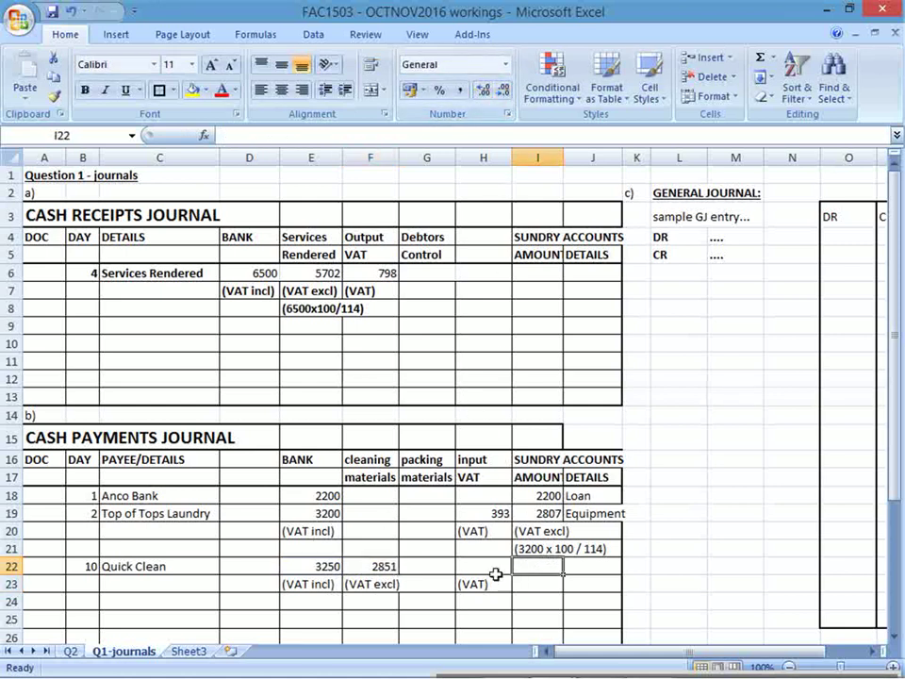
- Calculate the day 10 input VAT in H22 with =E22-F22
click(486, 567)
drag(386, 568, 386, 584)
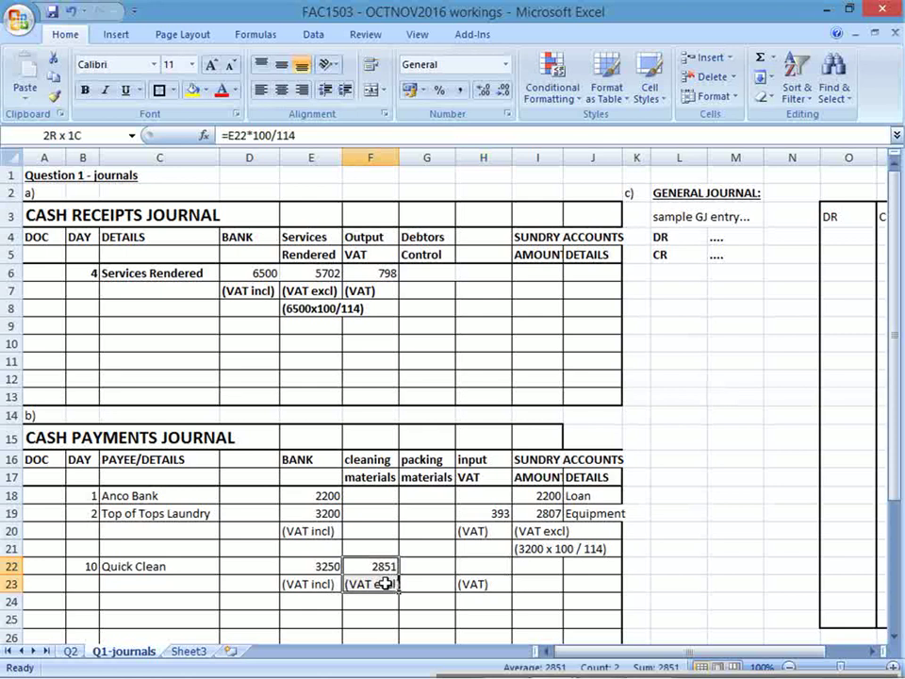
click(487, 564)
text(=)
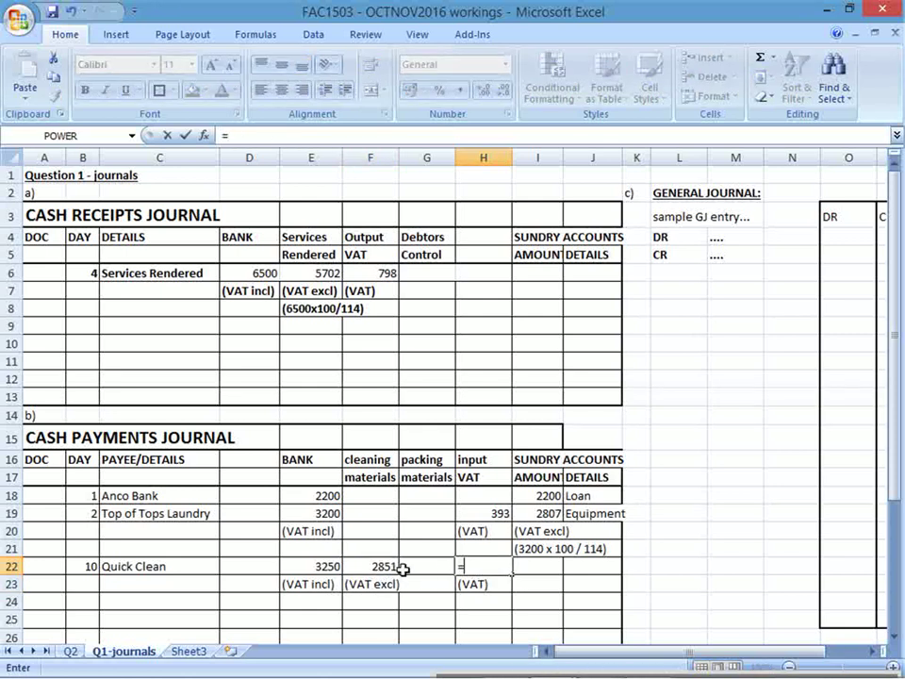
click(320, 567)
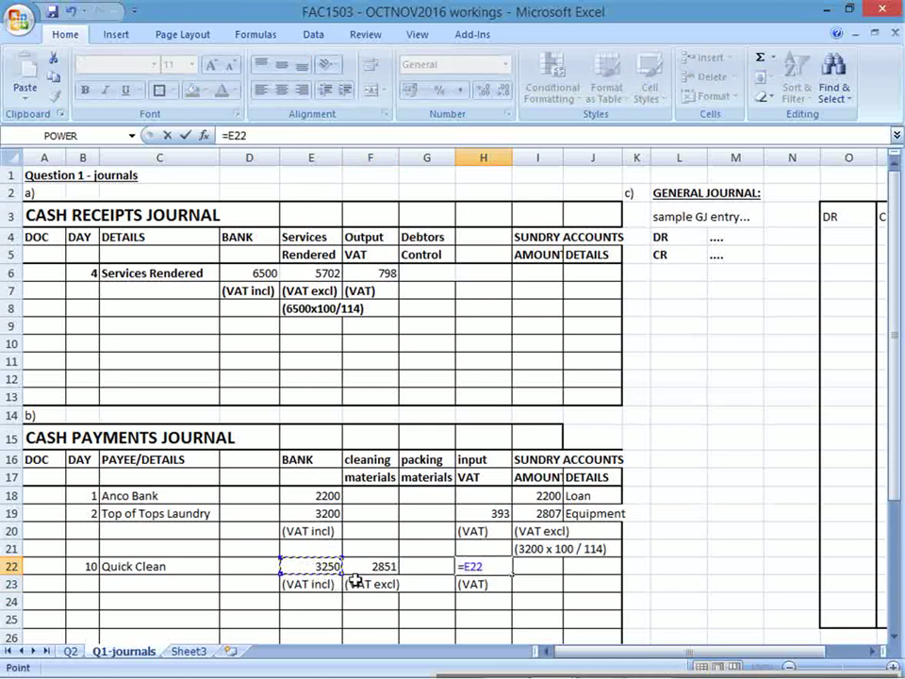
text(-)
click(378, 567)
key(Return)
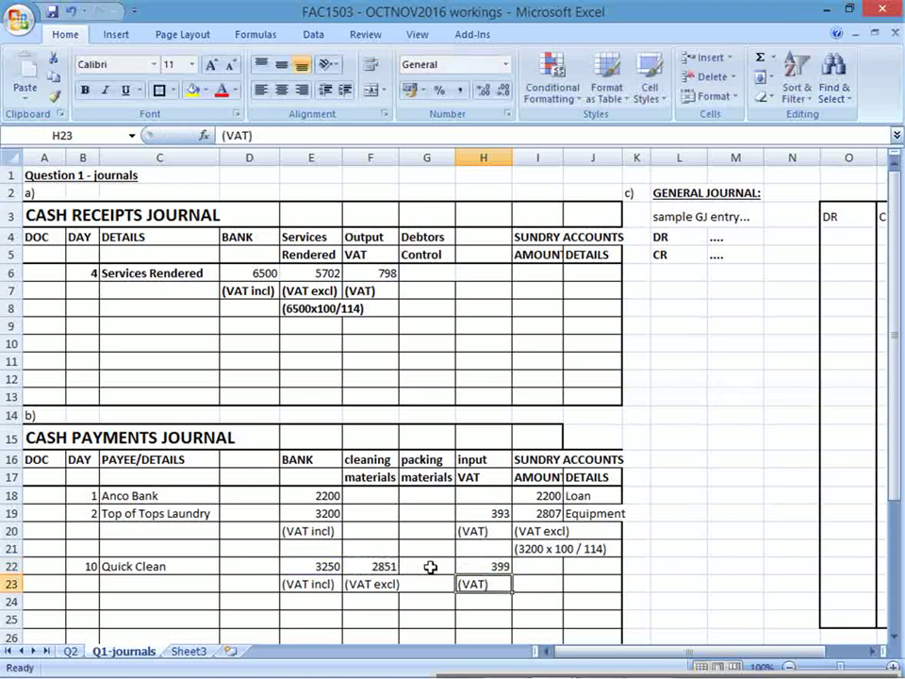
click(494, 567)
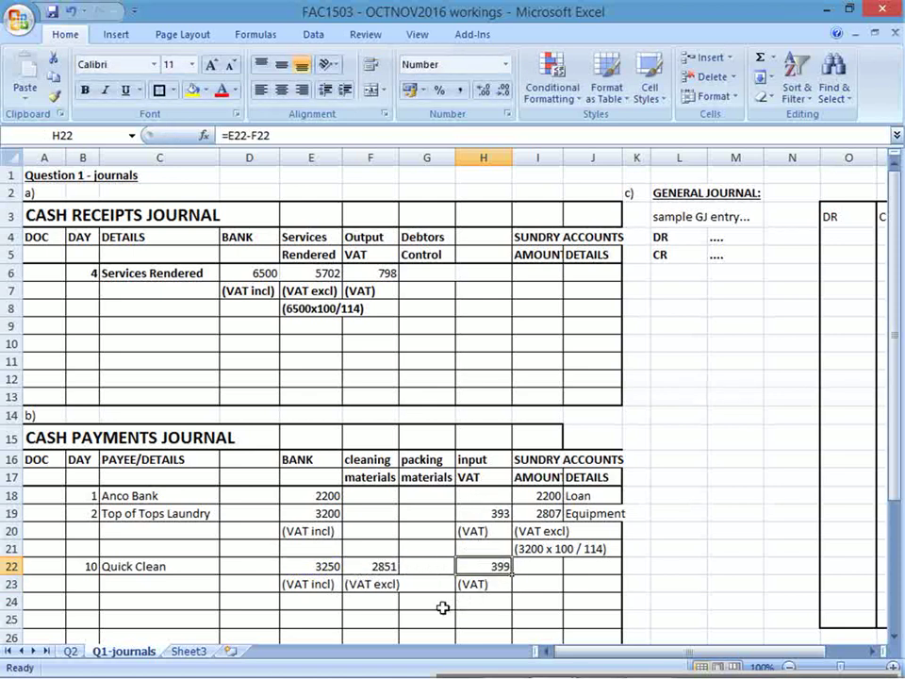
- Examine the Quick Clean entry against the Sundry Accounts heading and the Bank to input VAT columns
drag(42, 565, 578, 585)
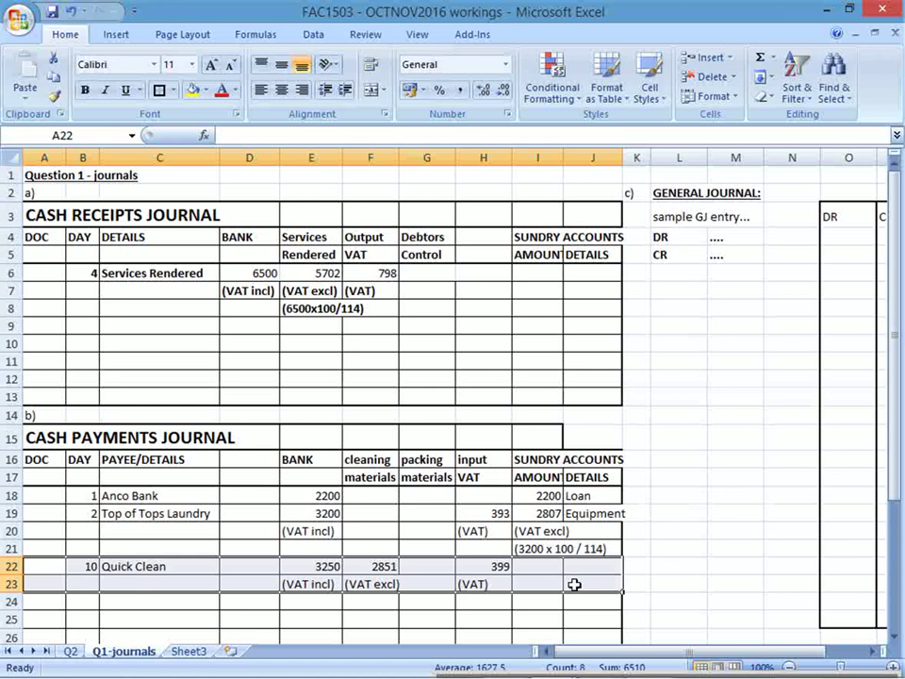
drag(533, 459, 592, 469)
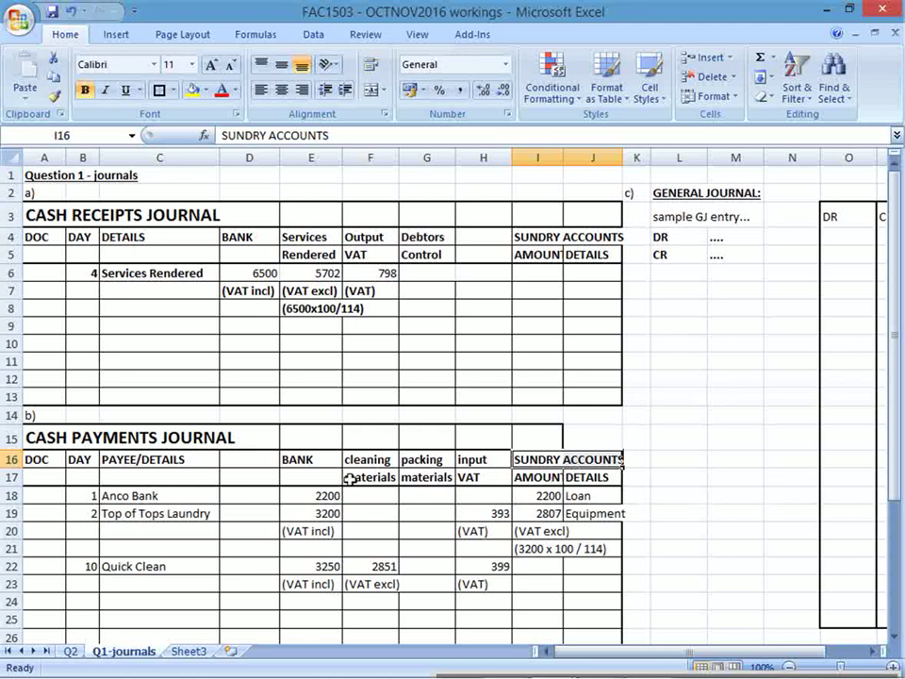
drag(309, 460, 462, 596)
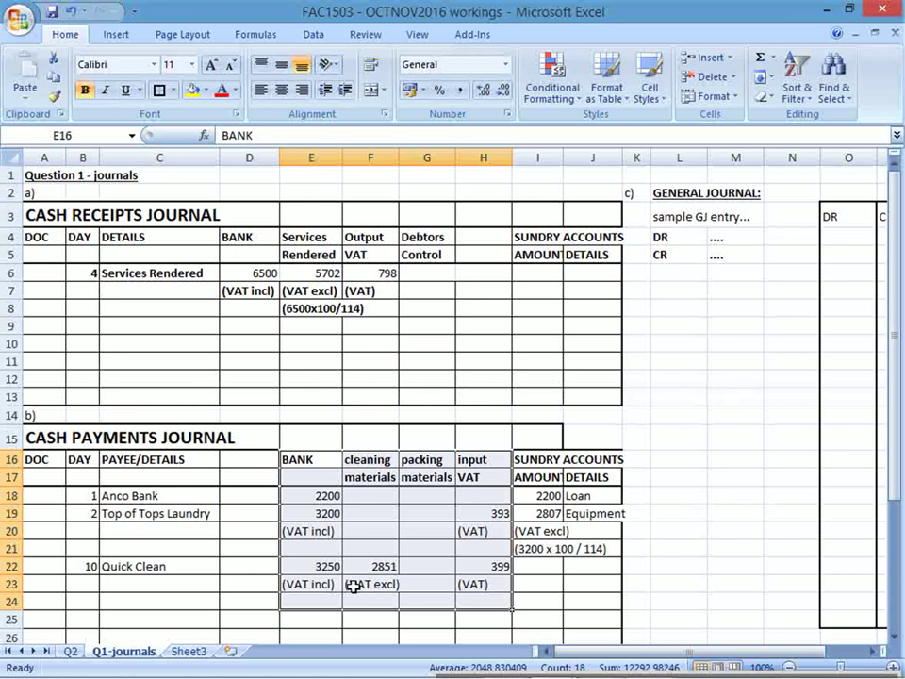
- Circle "cleaning materials" in the day 10 transaction of the exam PDF and return to the Excel workbook
key(alt+Tab)
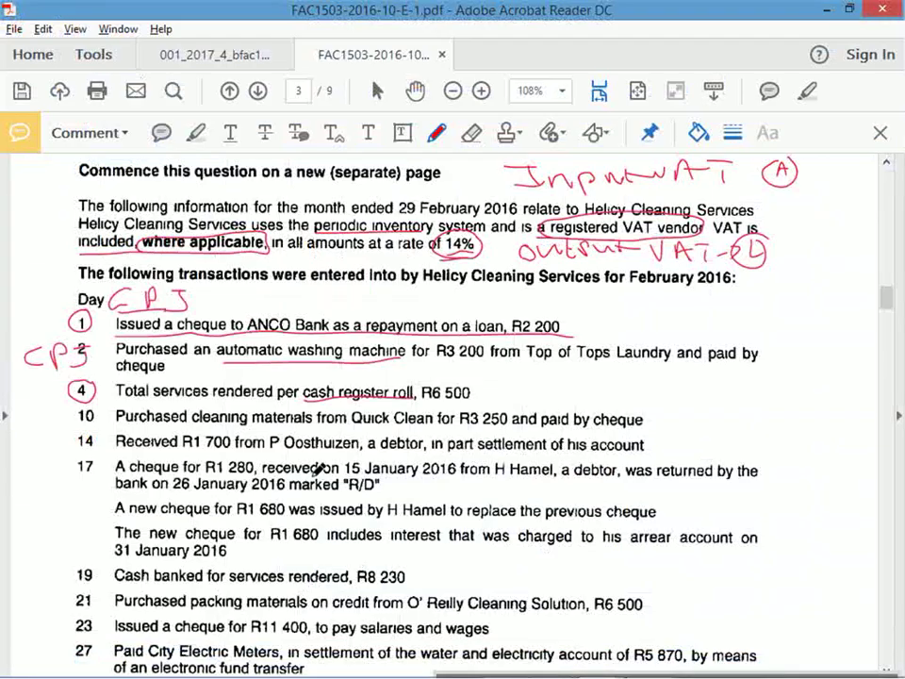
mouse_move(304, 404)
mouse_down()
mouse_move(222, 408)
mouse_move(191, 421)
mouse_move(259, 432)
mouse_move(321, 407)
mouse_up()
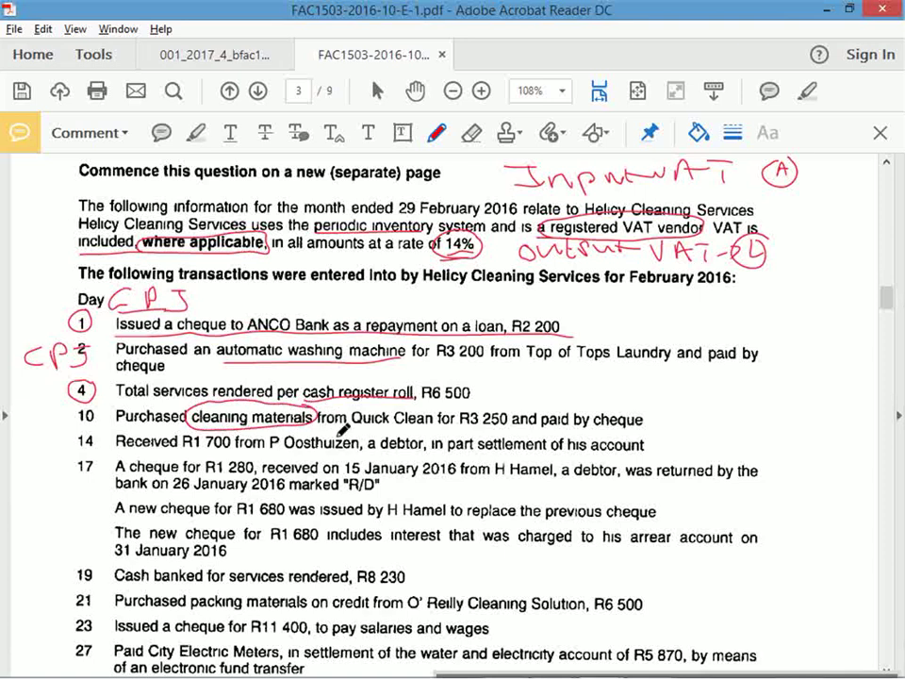
key(alt+Tab)
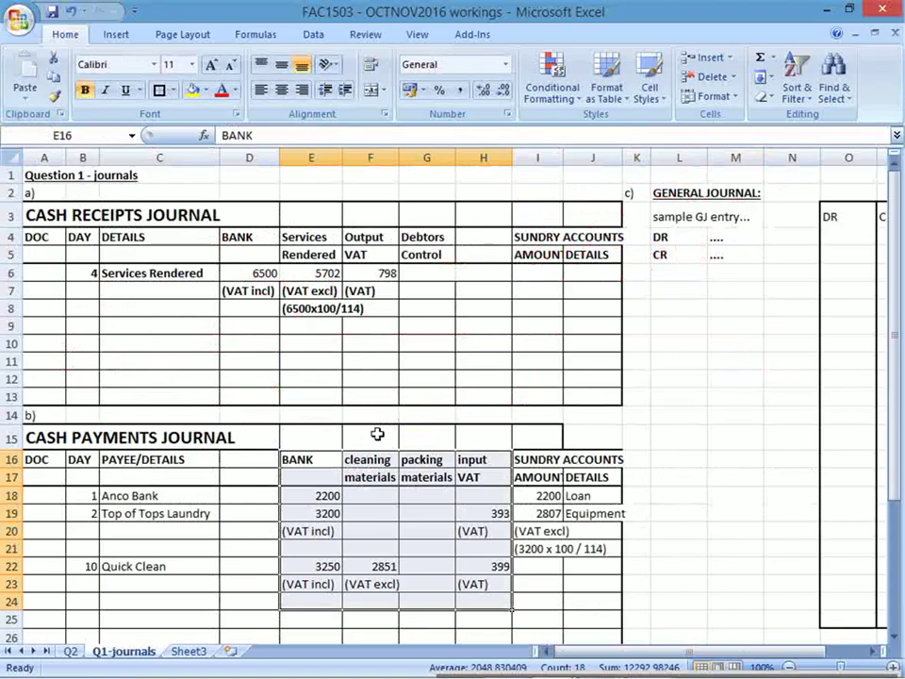
- Compare the cleaning materials heading with the Sundry Accounts heading in the cash payments journal and switch back to the exam PDF
drag(376, 461, 382, 478)
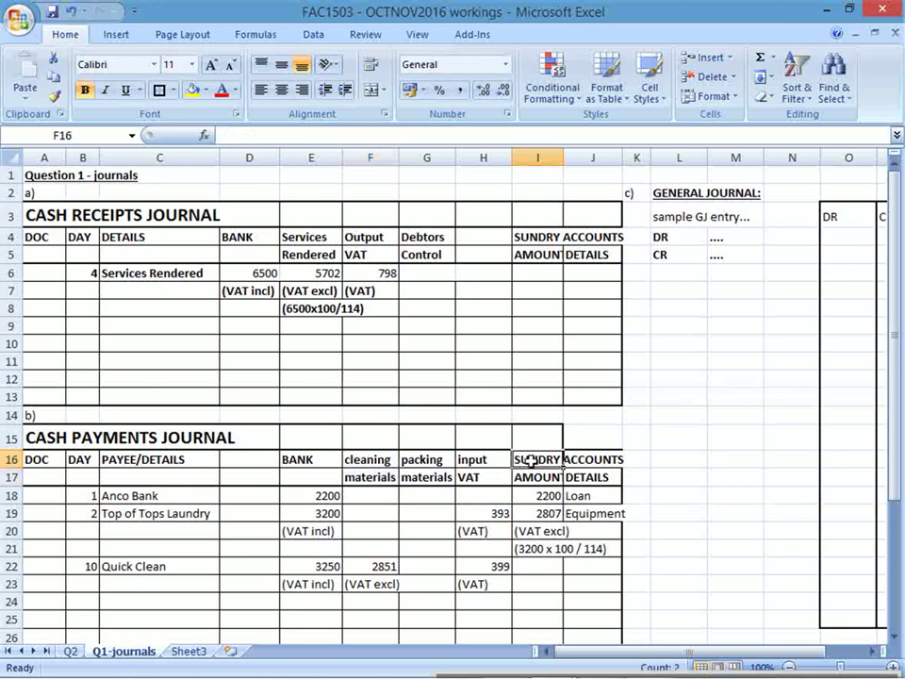
drag(525, 458, 592, 458)
drag(376, 462, 376, 478)
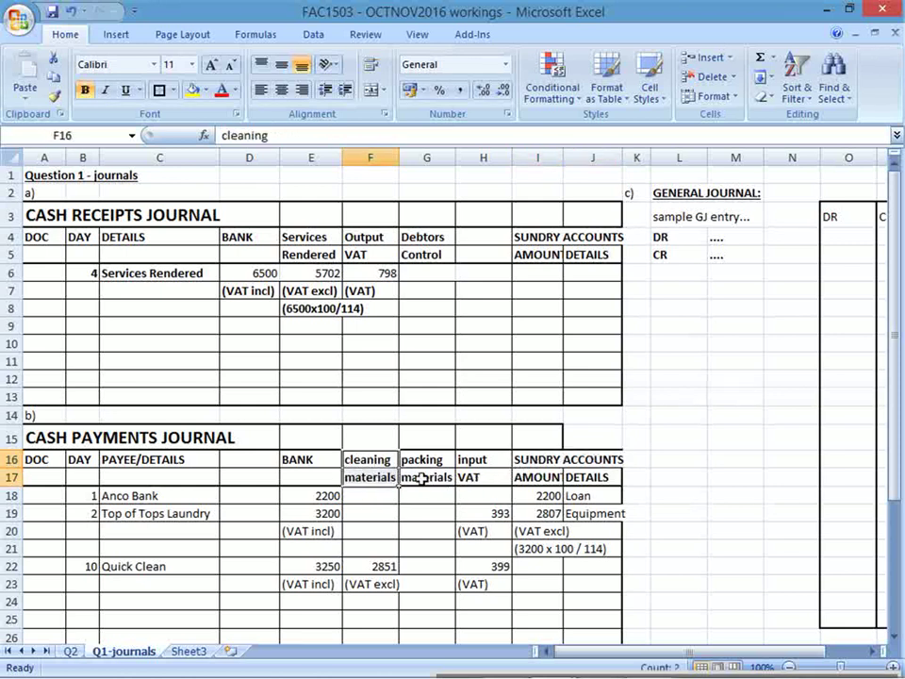
drag(524, 460, 574, 457)
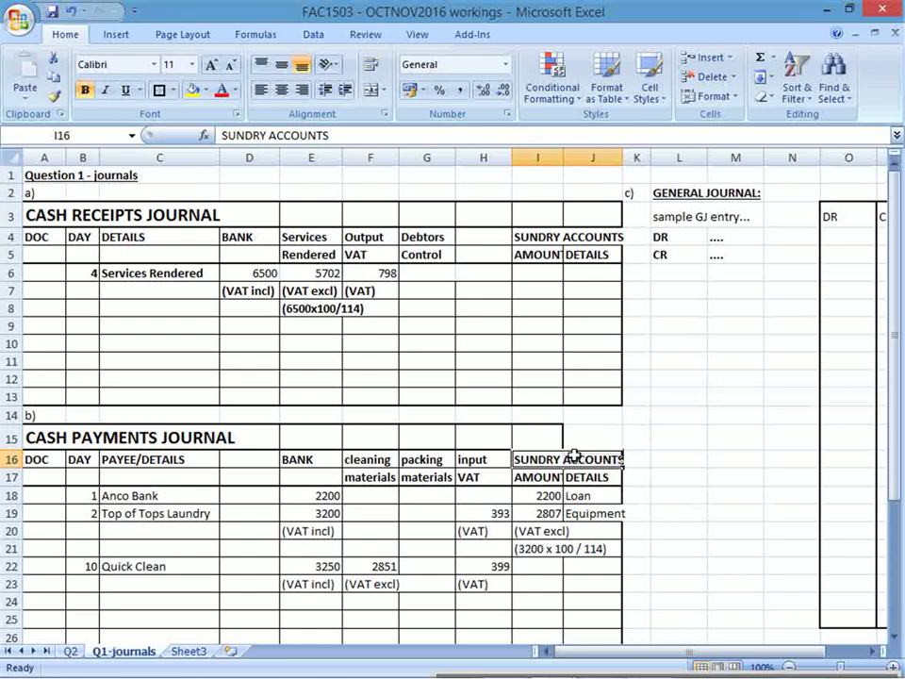
key(alt+Tab)
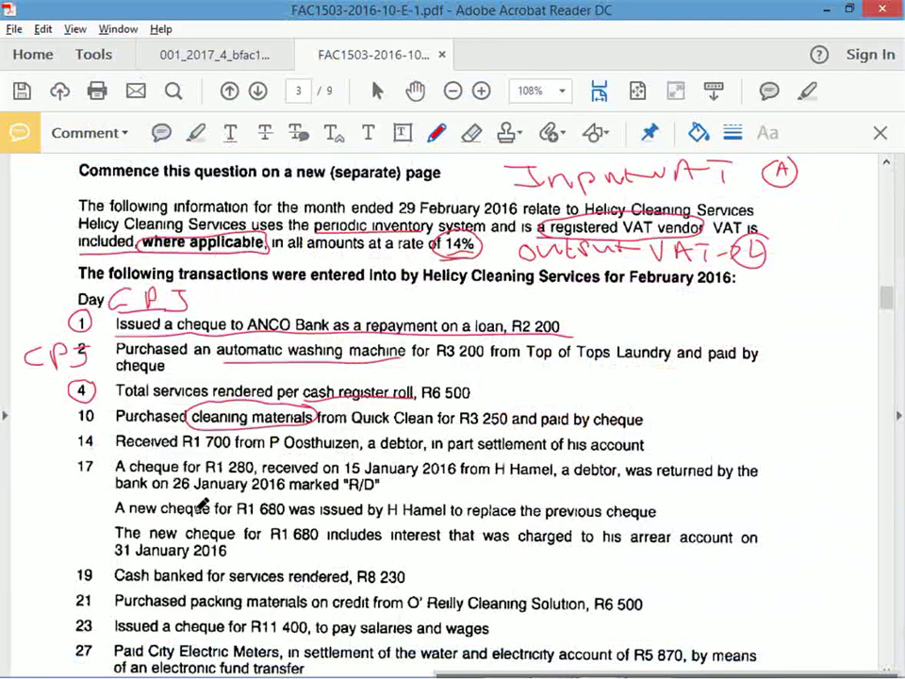
- Circle day 14 in the exam PDF, then switch to the Excel workbook and enter 14 in B9 of the cash receipts journal
drag(98, 426, 106, 442)
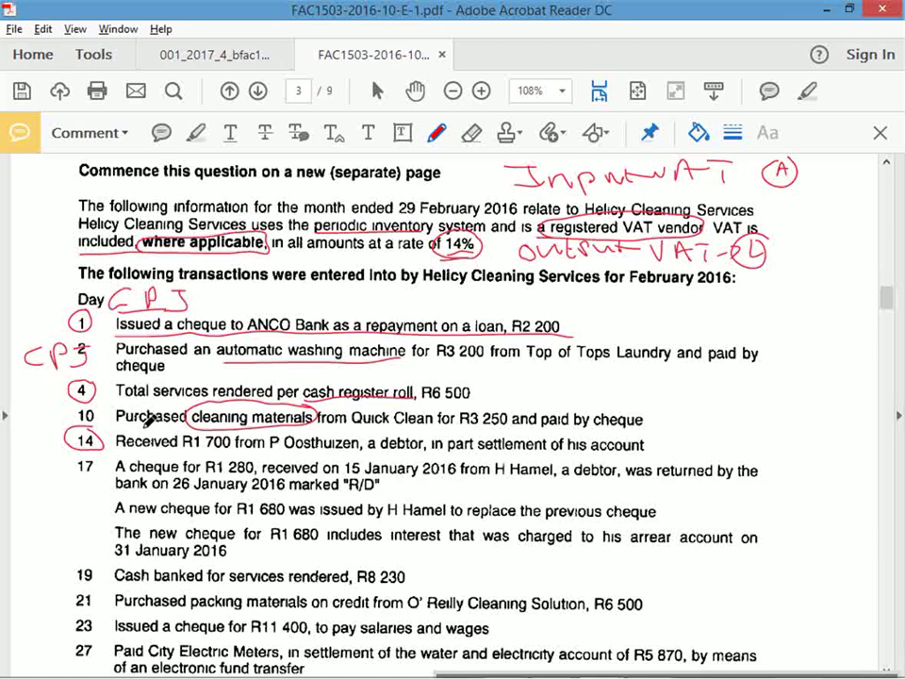
key(alt+Tab)
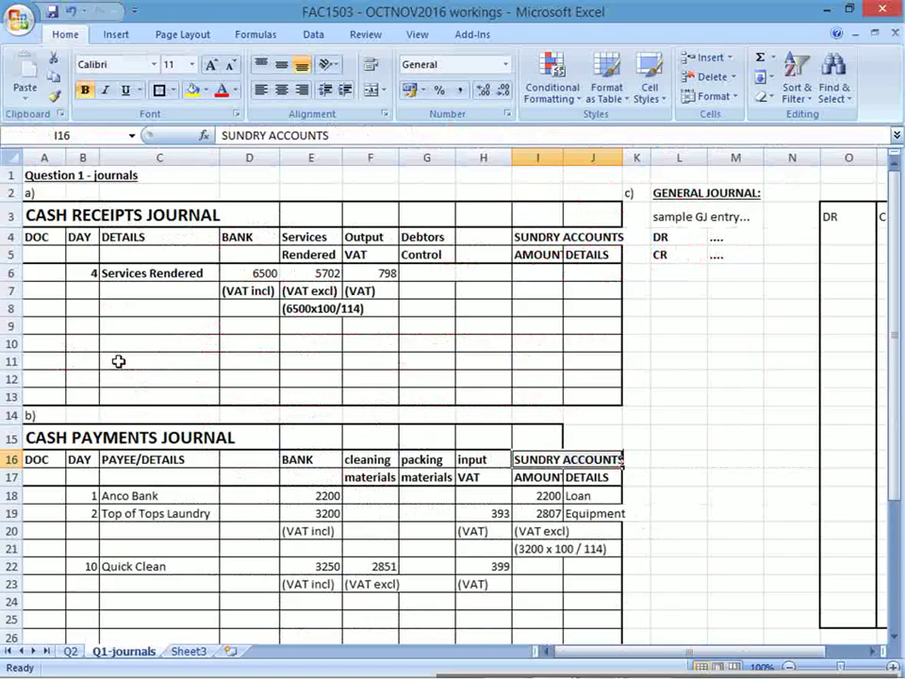
click(92, 325)
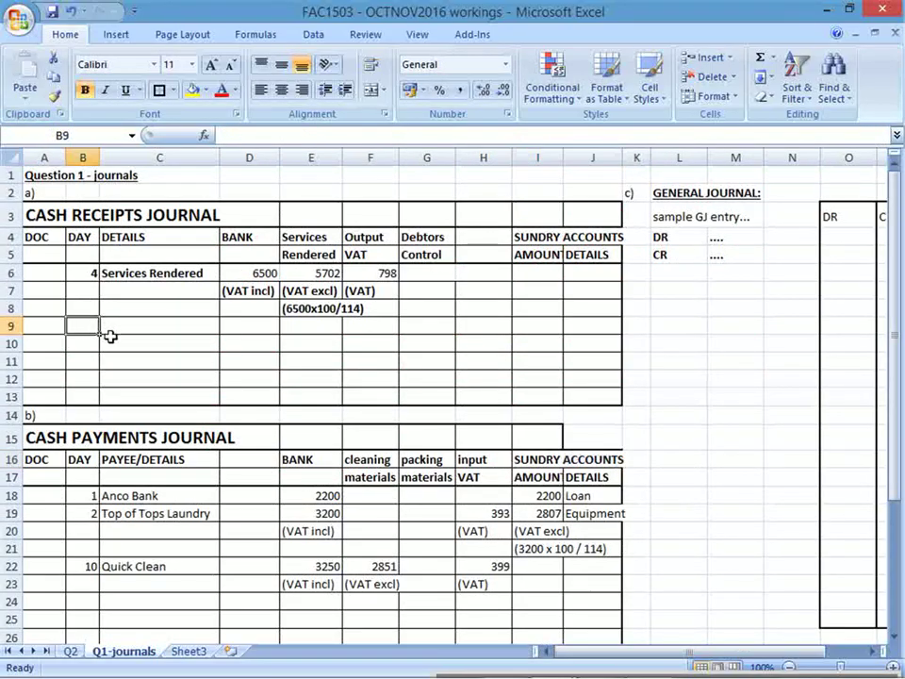
text(14)
key(Tab)
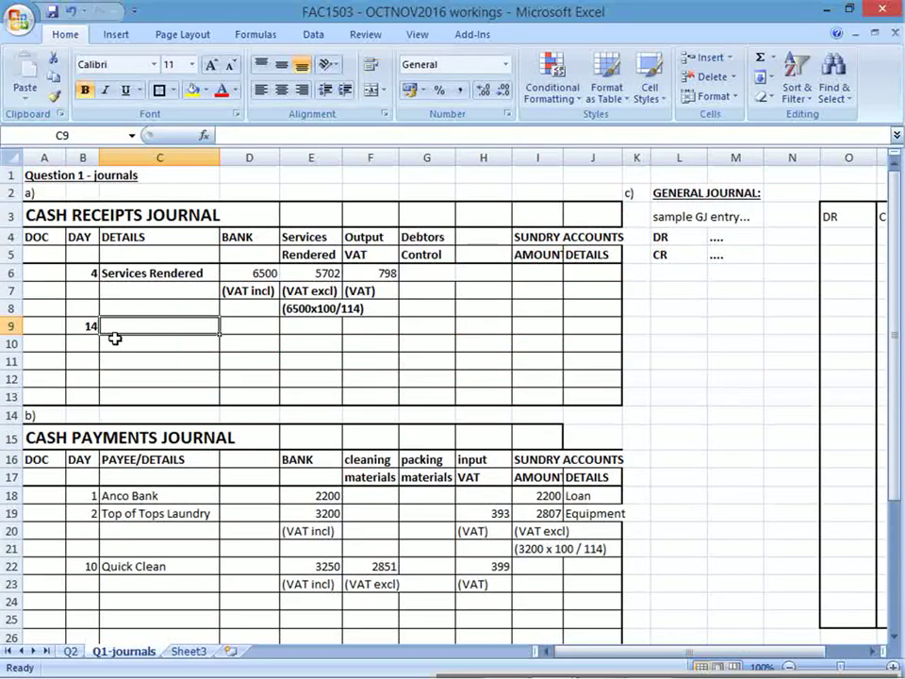
- Enter the debtor's name from the day 14 transaction in C9 as the cash receipts journal details
text(P Oo)
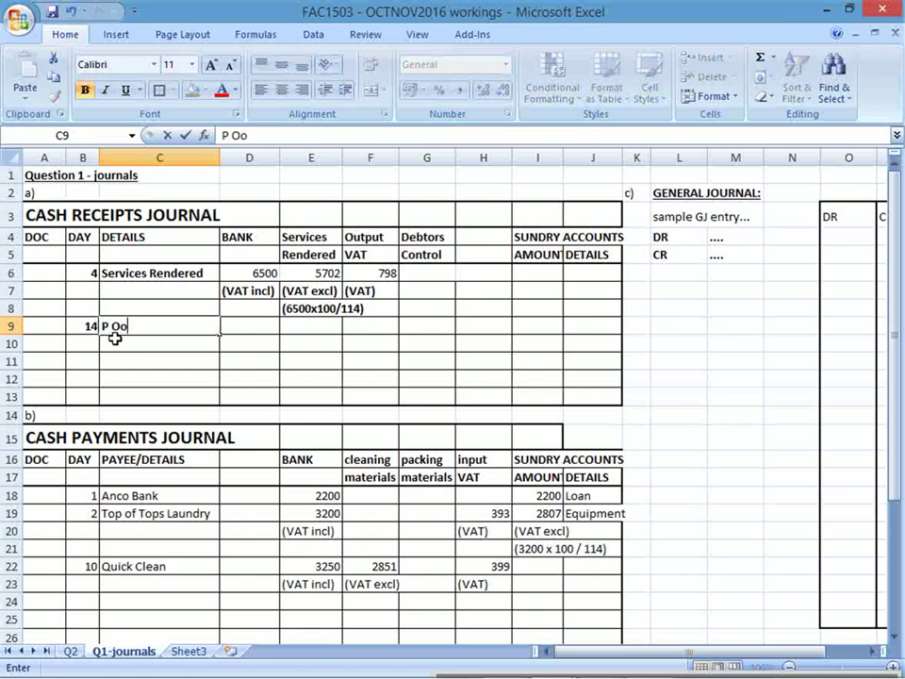
key(alt+Tab)
key(alt+Tab)
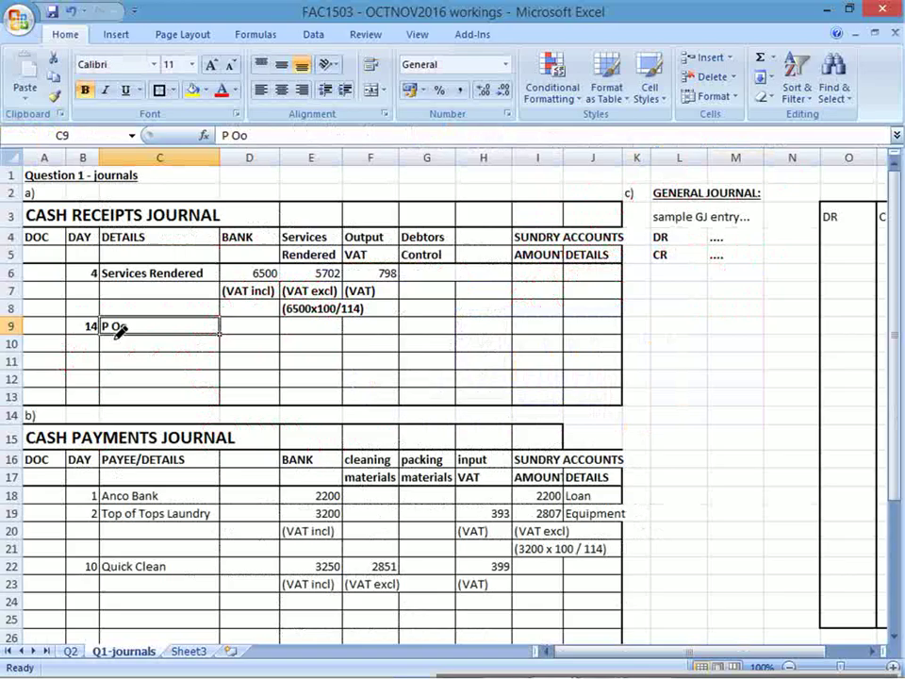
text(s)
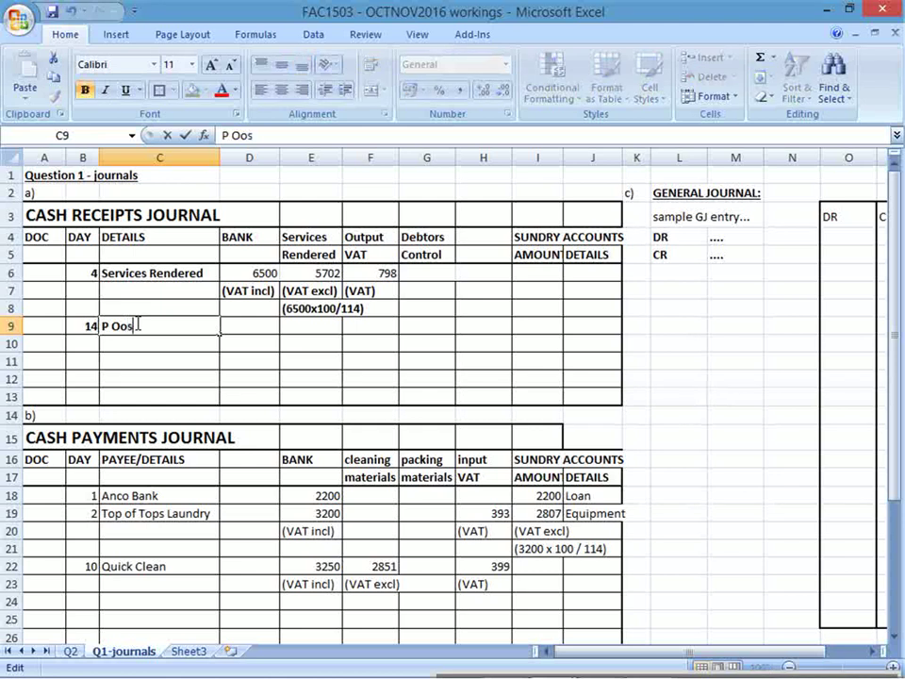
text(thuizen)
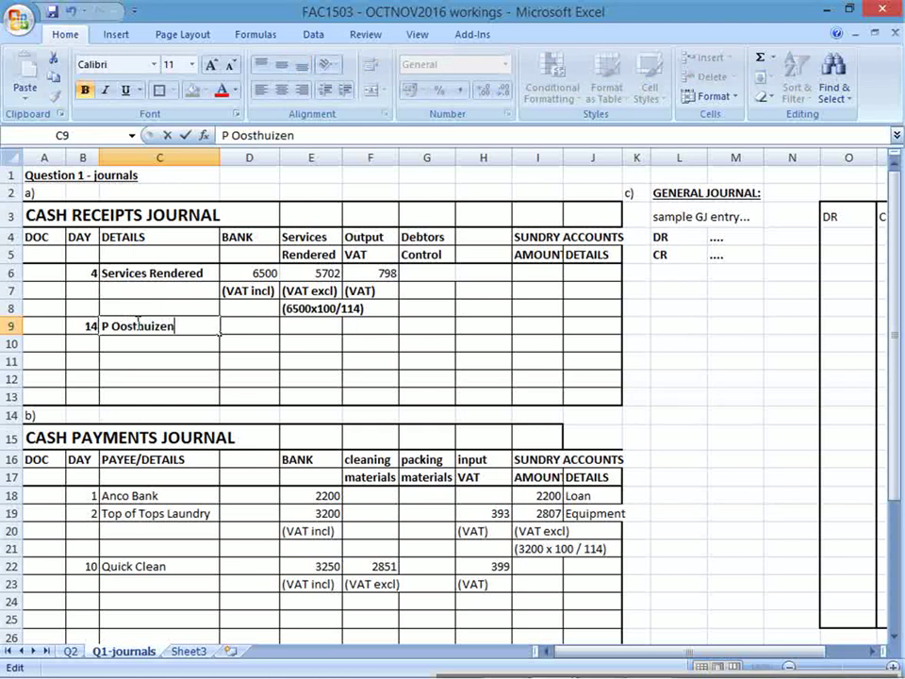
key(Return)
- Check the day 14 amount in the exam PDF and enter 1700 in the Bank column in D9
key(alt+Tab)
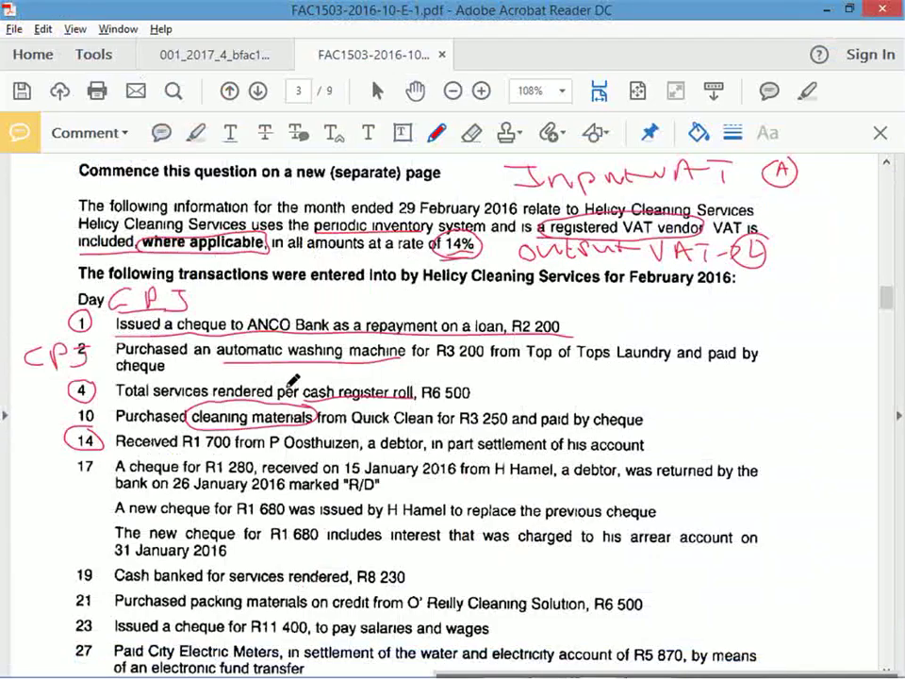
key(alt+Tab)
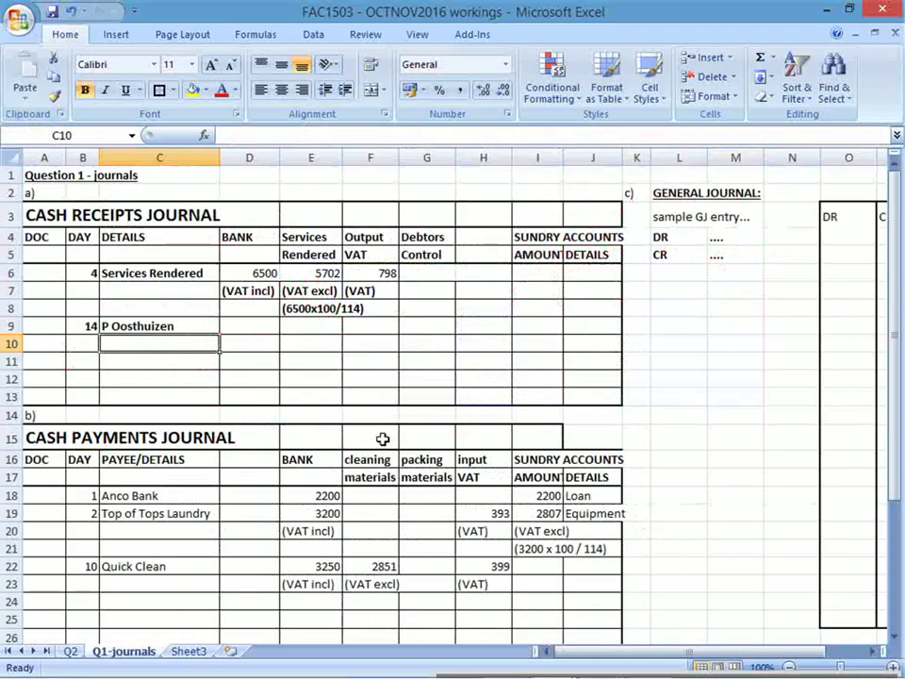
click(250, 325)
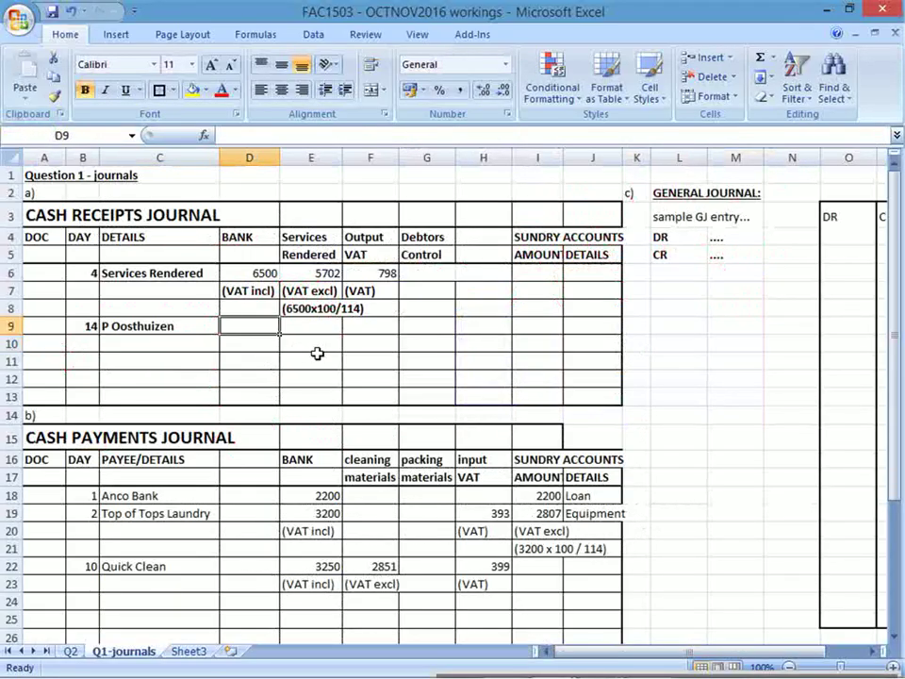
text(170-0)
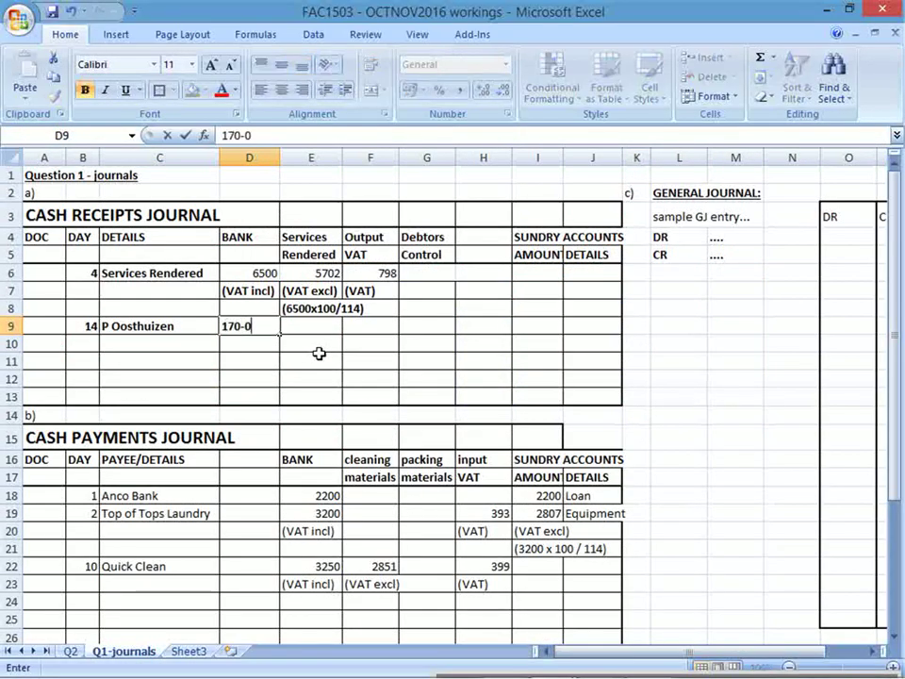
key(BackSpace)
key(BackSpace)
text(0)
key(Tab)
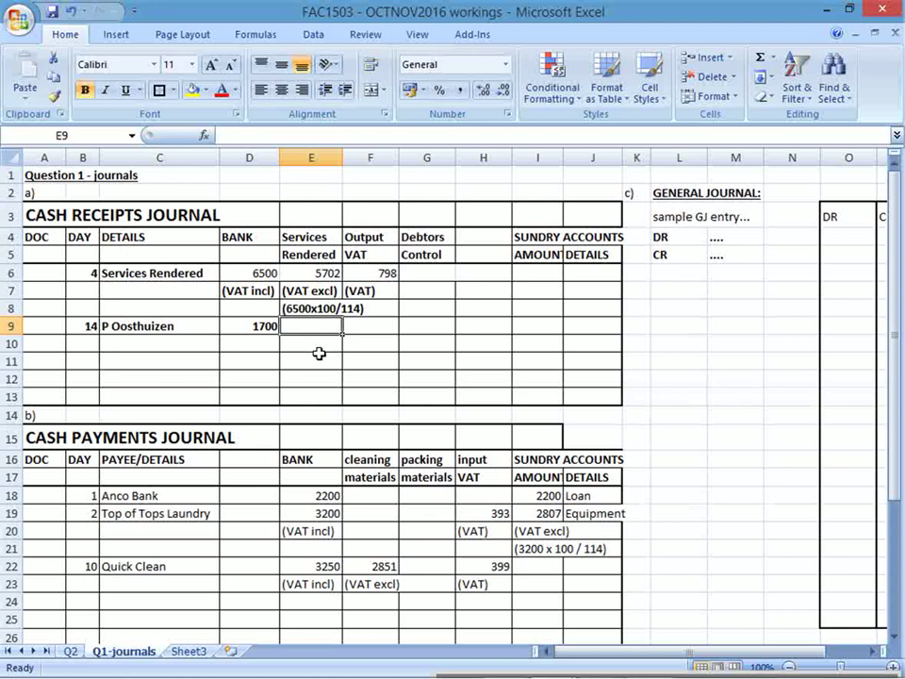
- Copy the day 14 bank amount of 1700 from D9 to Debtors Control in G9 and select row 9 to show the entry
key(Right)
key(Right)
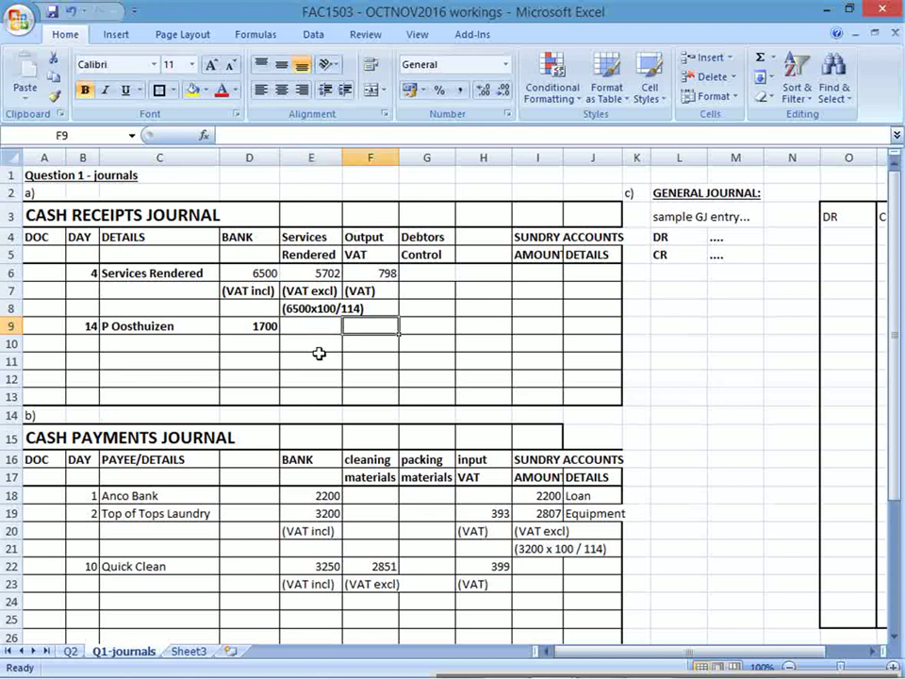
key(Left)
key(Left)
key(Left)
key(ctrl+c)
key(Right)
key(Right)
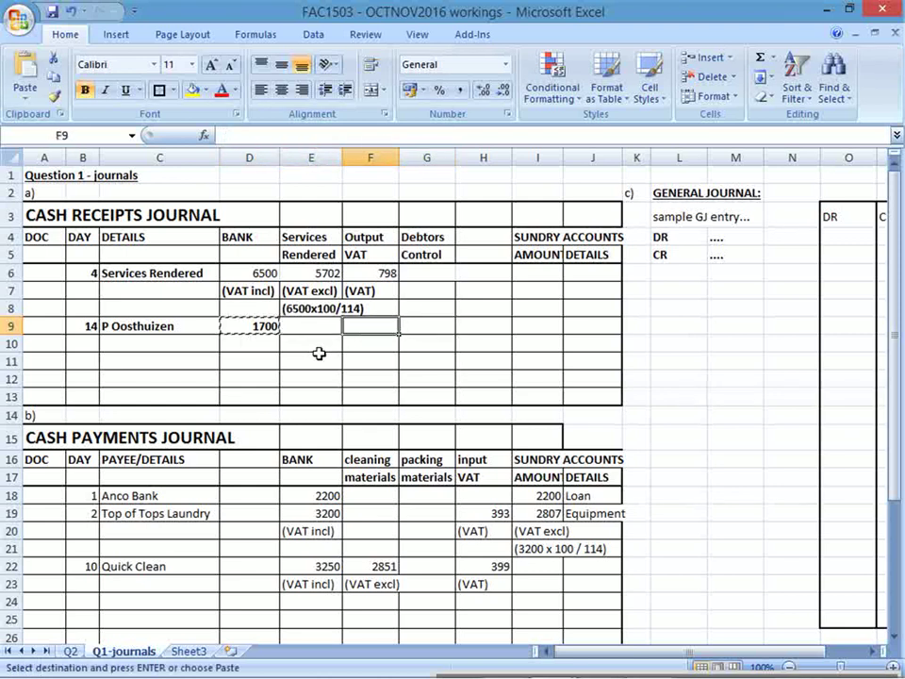
key(Right)
key(ctrl+v)
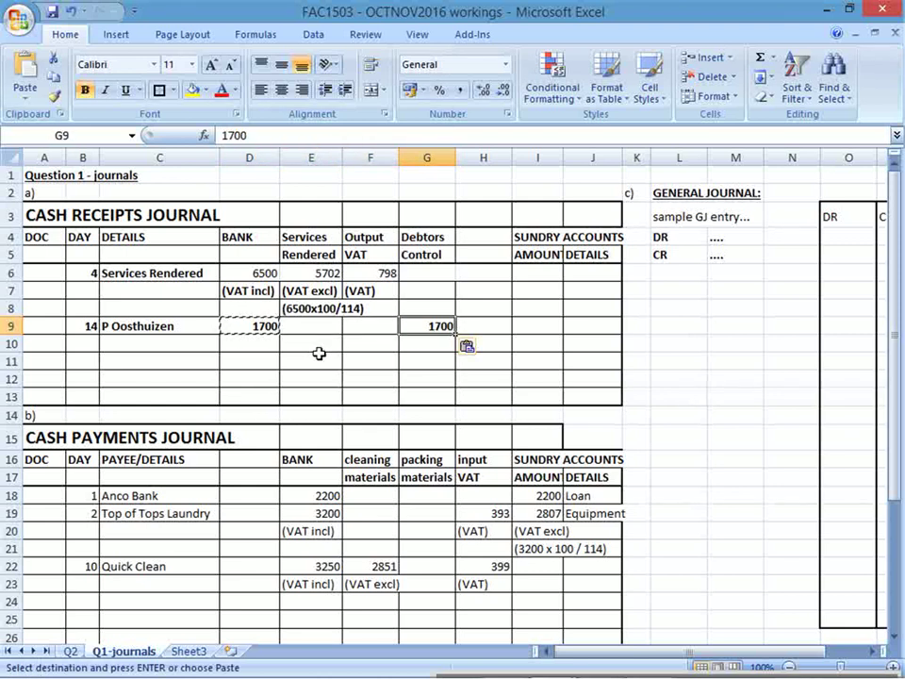
click(7, 325)
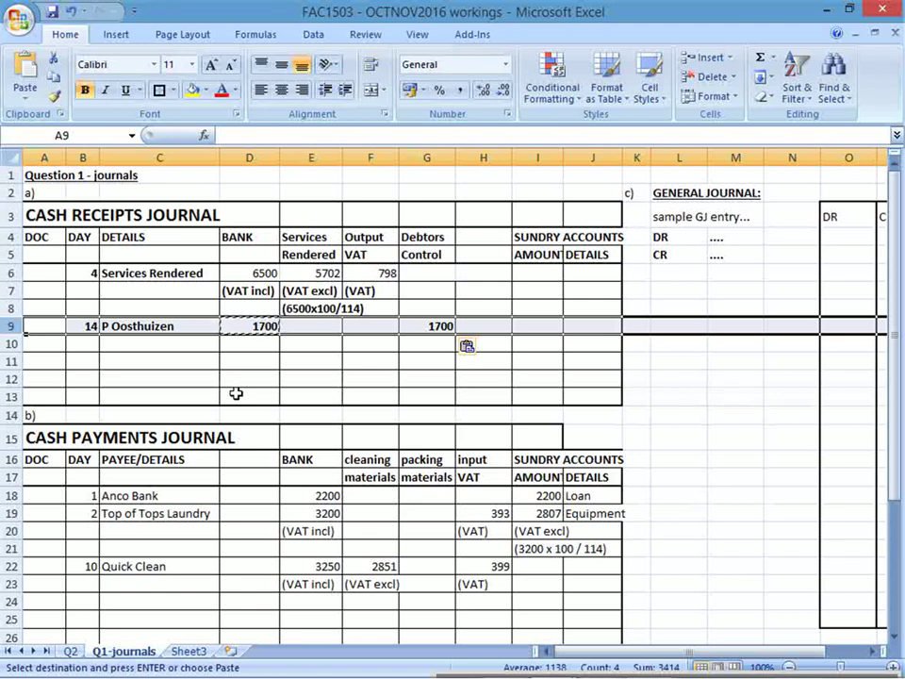
- Circle day 17 in the exam PDF, write an underlined CPJ beside it and return to the Excel workbook
key(alt+Tab)
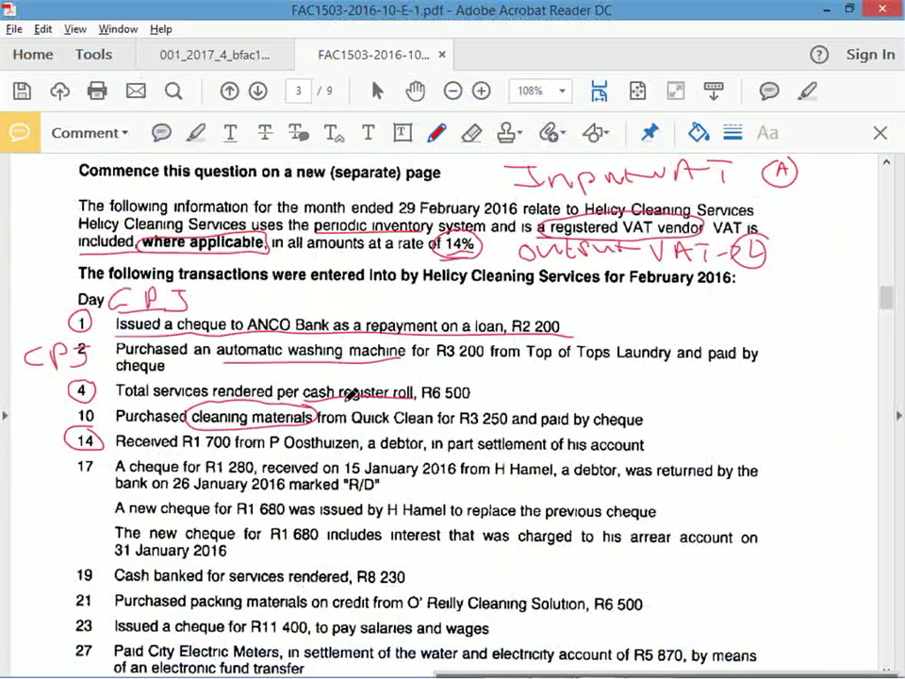
mouse_move(94, 456)
mouse_down()
mouse_move(72, 464)
mouse_move(83, 486)
mouse_move(99, 455)
mouse_up()
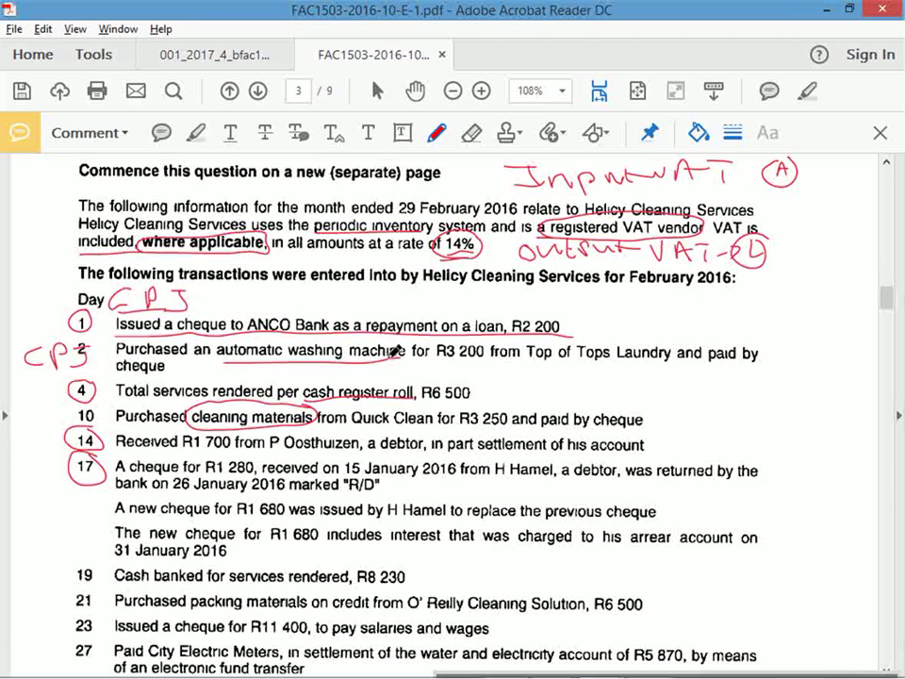
mouse_move(27, 471)
mouse_down()
mouse_move(17, 485)
mouse_move(36, 477)
mouse_move(70, 491)
mouse_up()
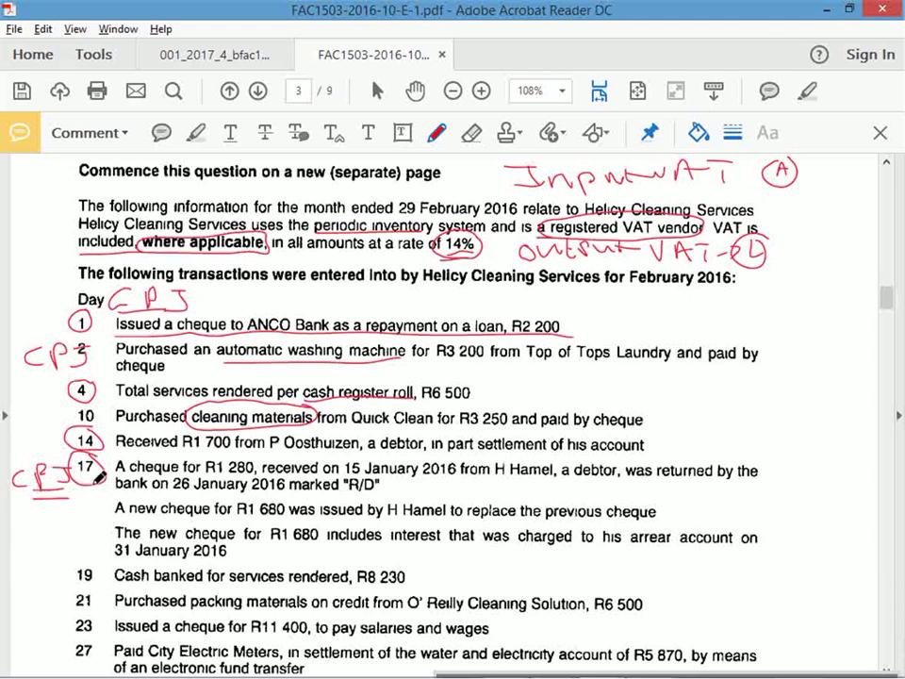
key(alt+Tab)
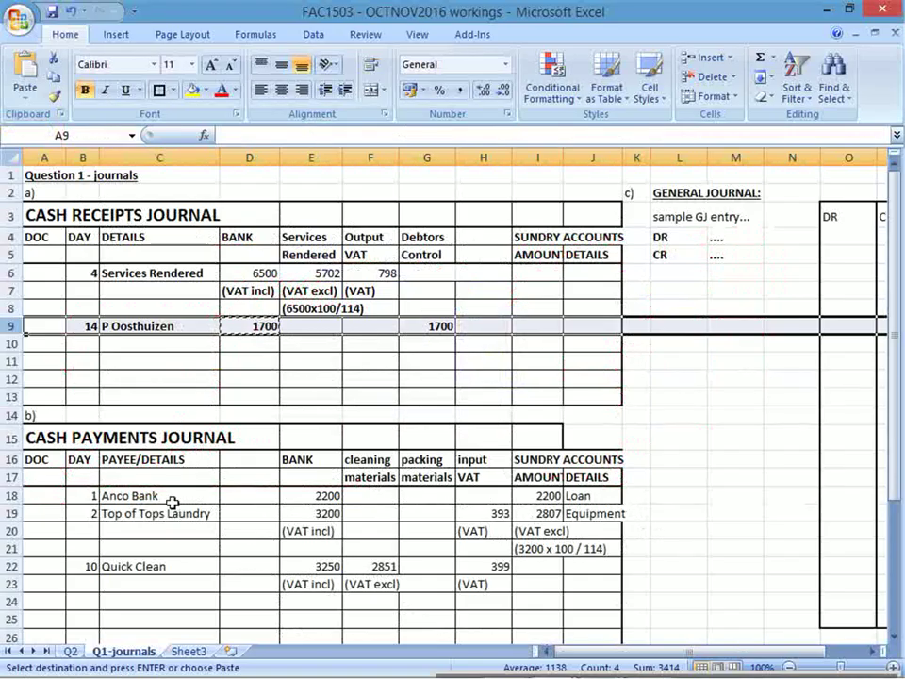
- Enter day 17 in B24 and the debtor's name from the returned cheque in C24 of the cash payments journal
click(81, 599)
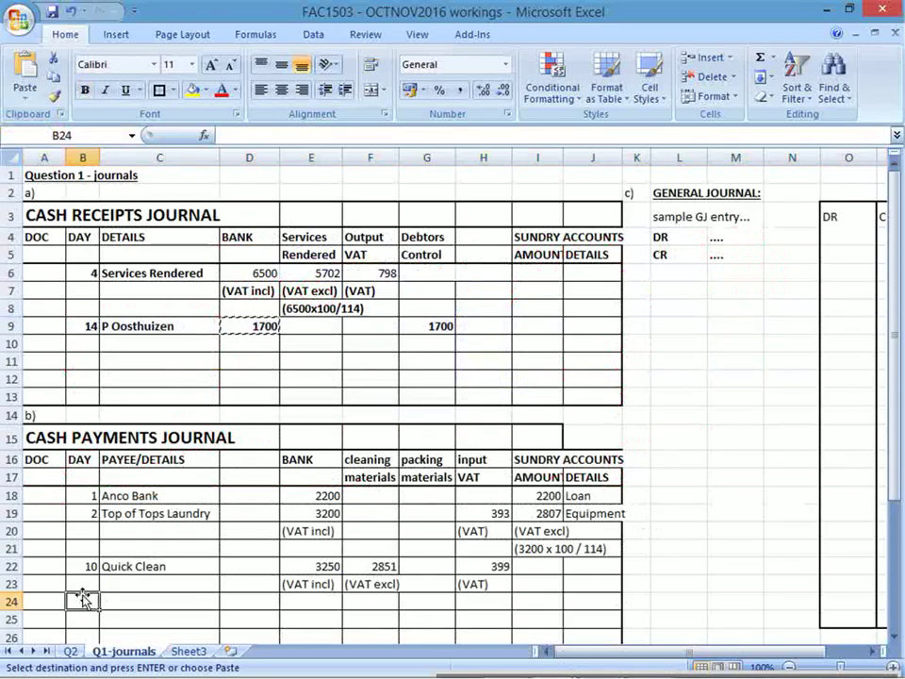
key(alt+Tab)
key(alt+Tab)
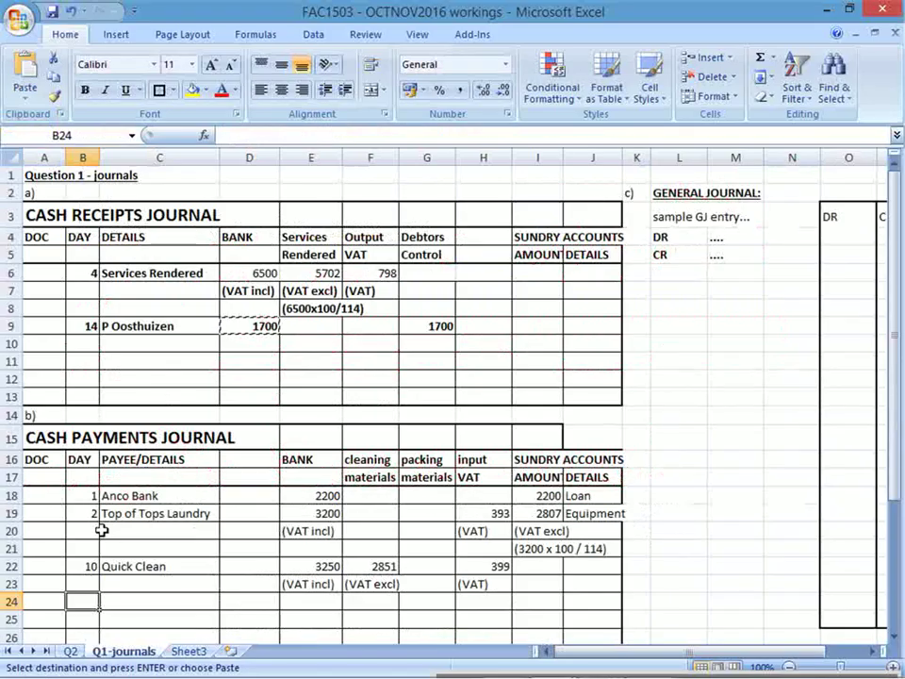
text(17)
key(Tab)
key(alt+Tab)
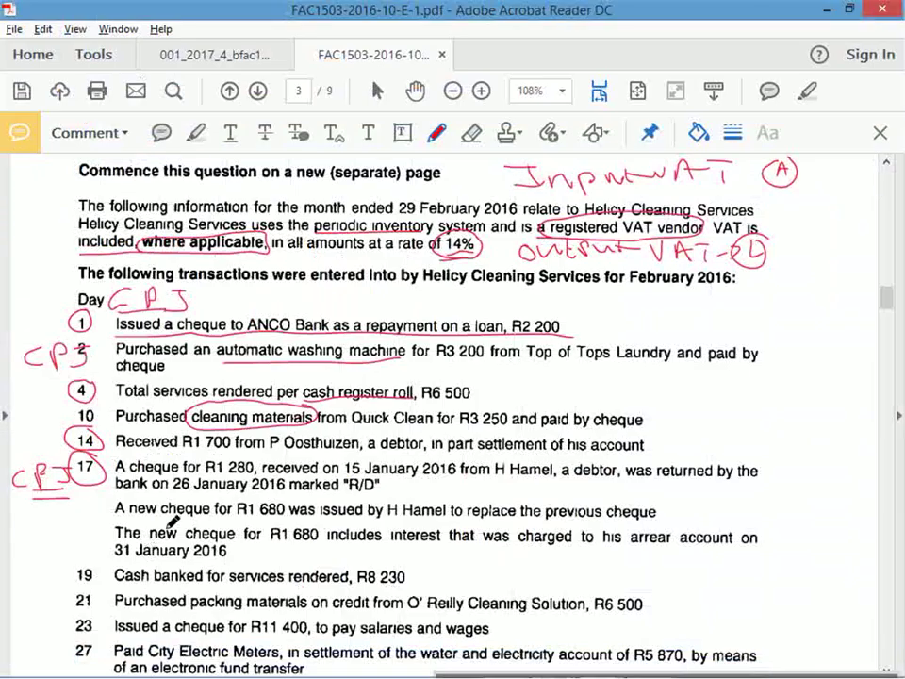
key(alt+Tab)
text(H)
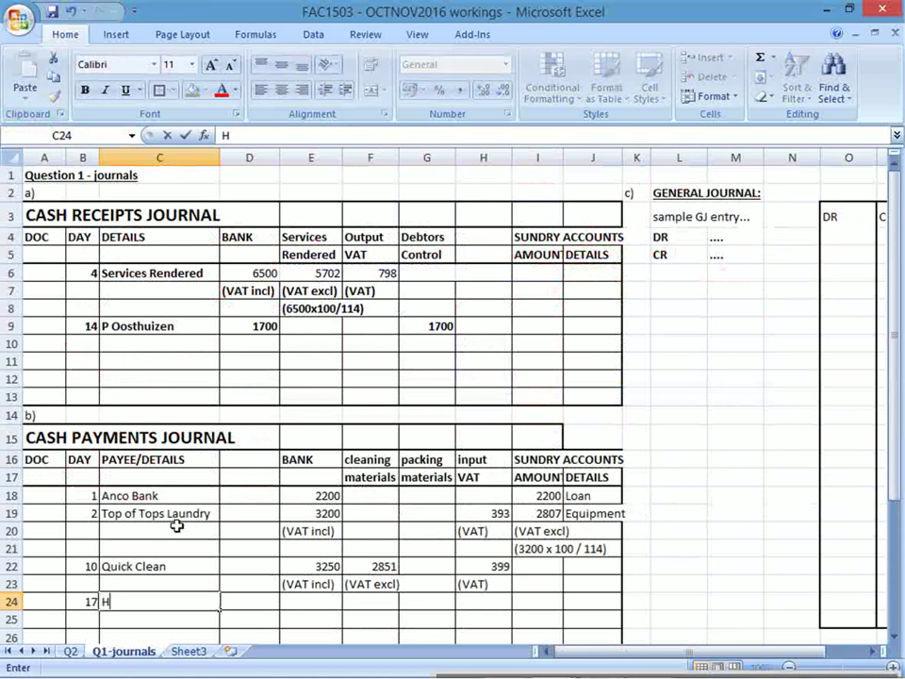
text( Hamel)
key(Tab)
key(Tab)
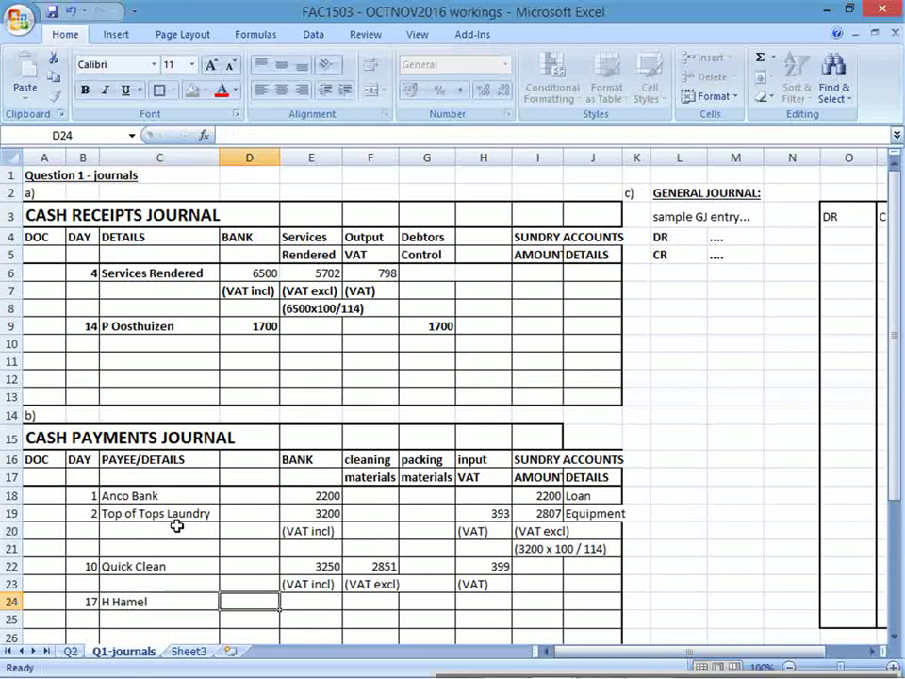
- Check the returned cheque amount in the exam PDF and enter 1280 in the Bank column in E24
key(alt+Tab)
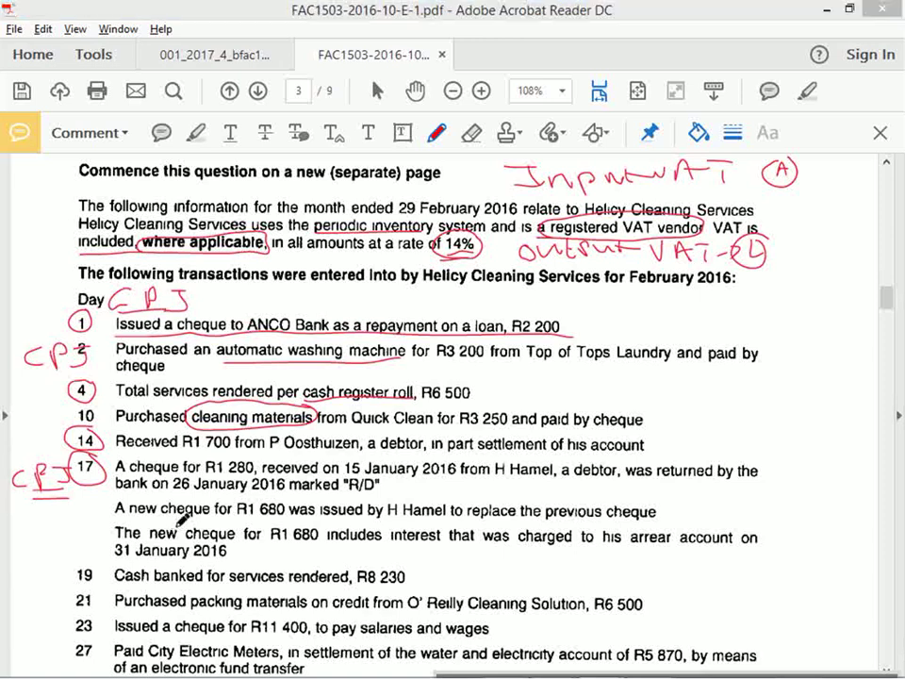
key(alt+Tab)
text(1280)
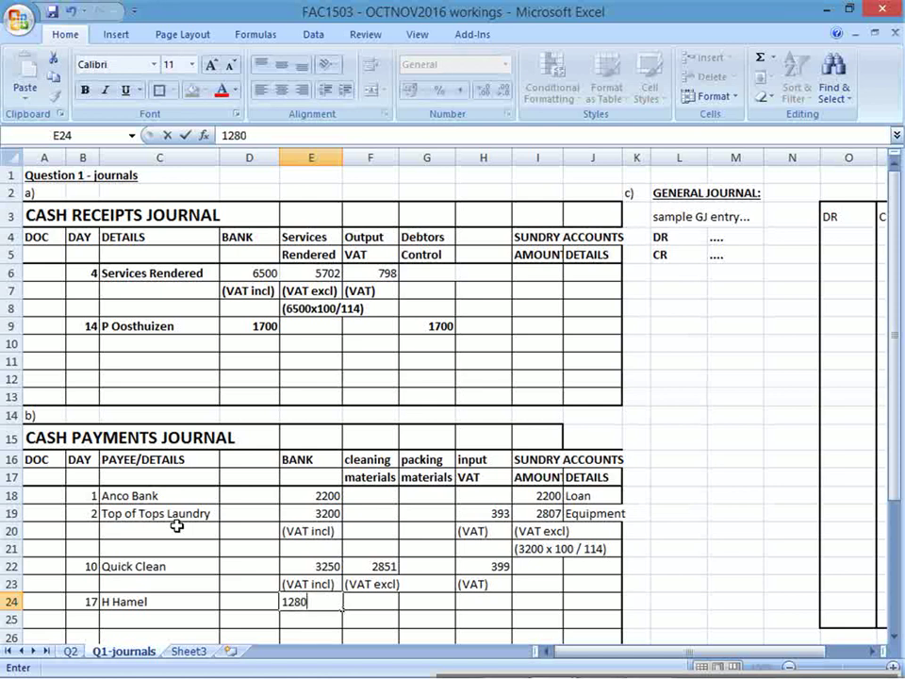
- Record the day 17 amount of 1280 with the detail Debtors under Sundry Accounts in I24 and J24
key(Right)
key(Right)
key(Right)
key(Right)
text(1280)
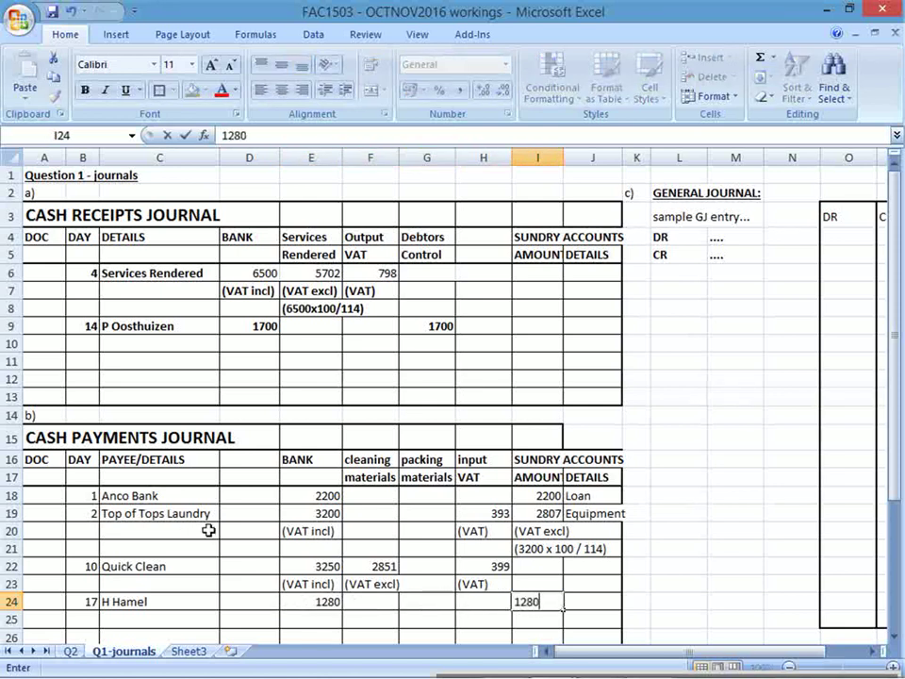
key(Right)
text(Debtors)
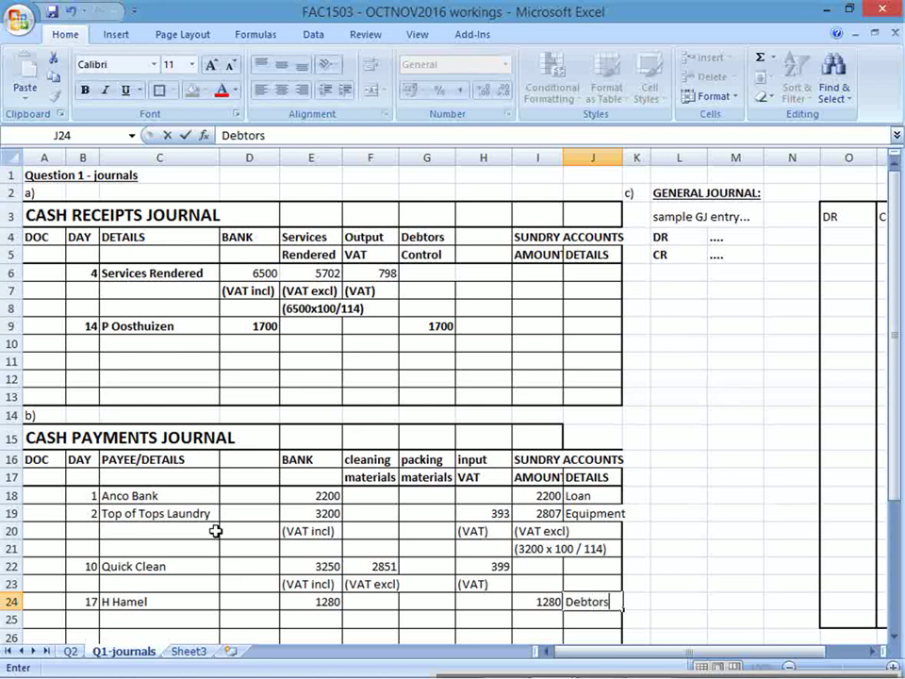
key(Return)
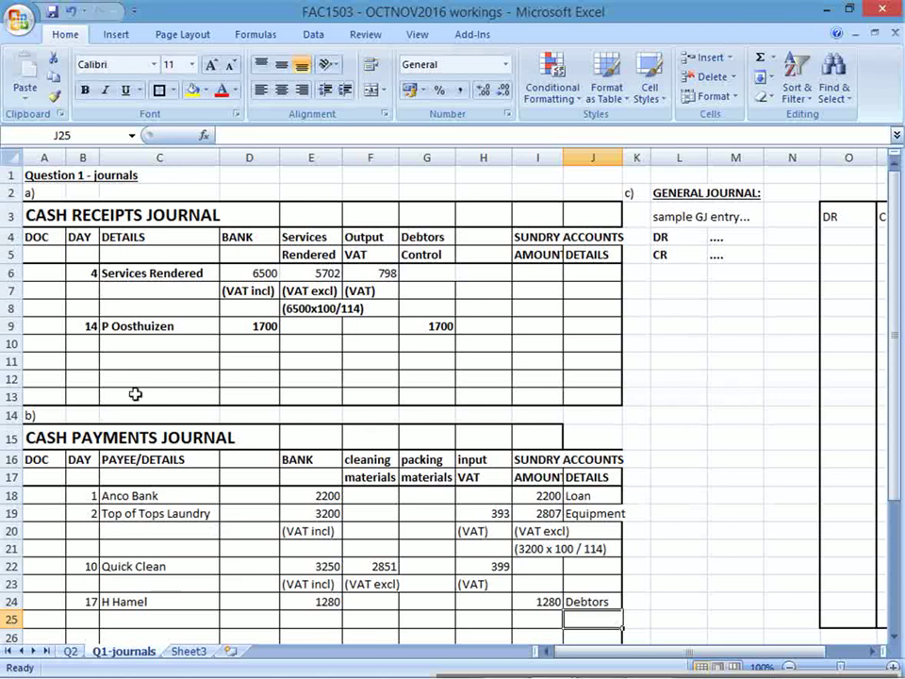
- Select the whole cash receipts journal, A3:J13, and draw an arrow in the exam PDF pointing to the new R1 680 cheque line
drag(57, 217, 567, 400)
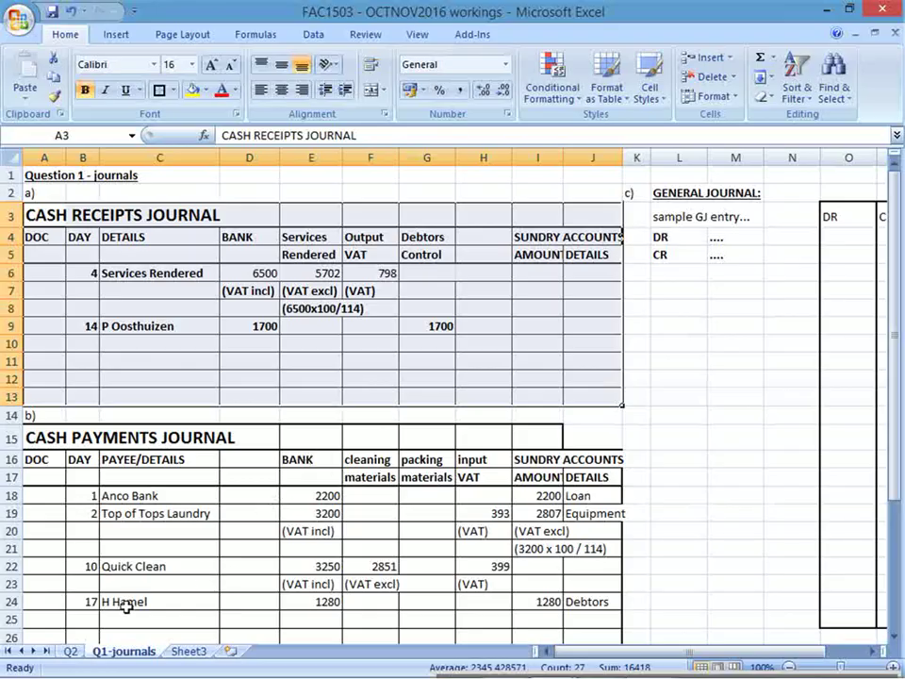
key(alt+Tab)
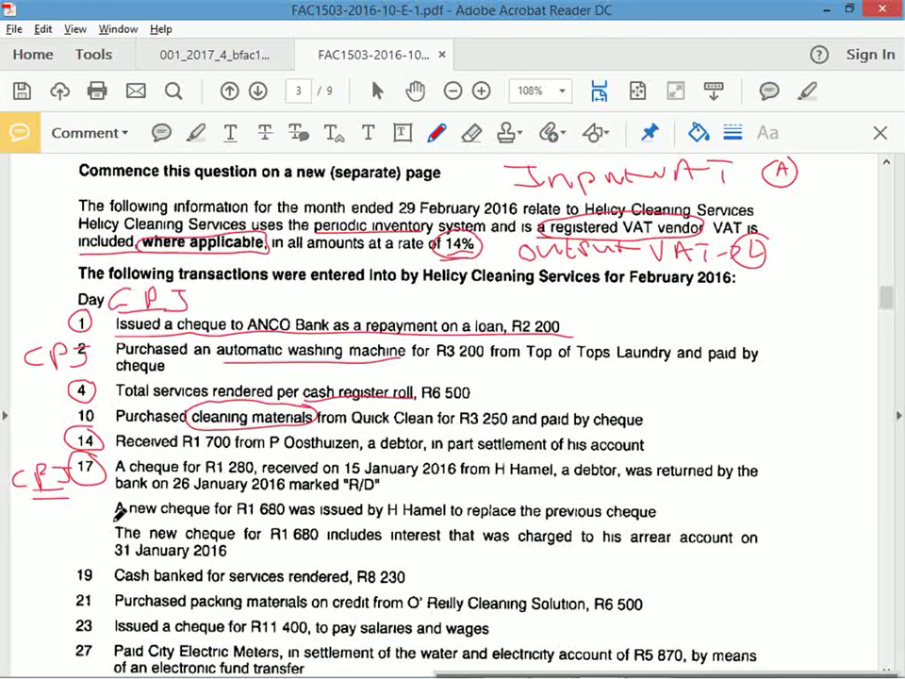
drag(42, 510, 108, 510)
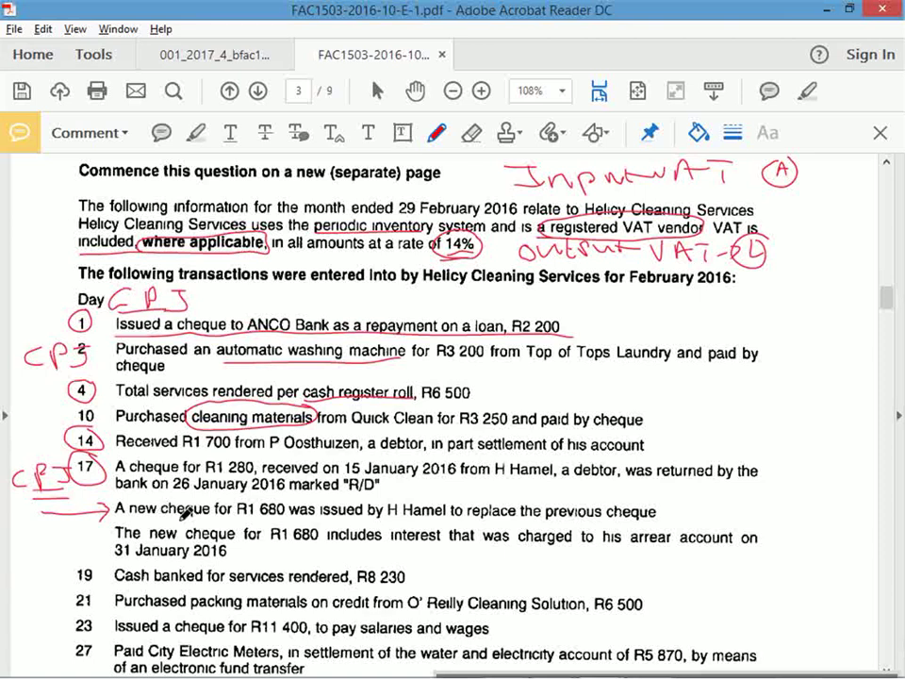
- In the Excel cash receipts journal, enter day 17 in B10 and copy the debtor's name from C24 into C10
key(alt+Tab)
click(82, 343)
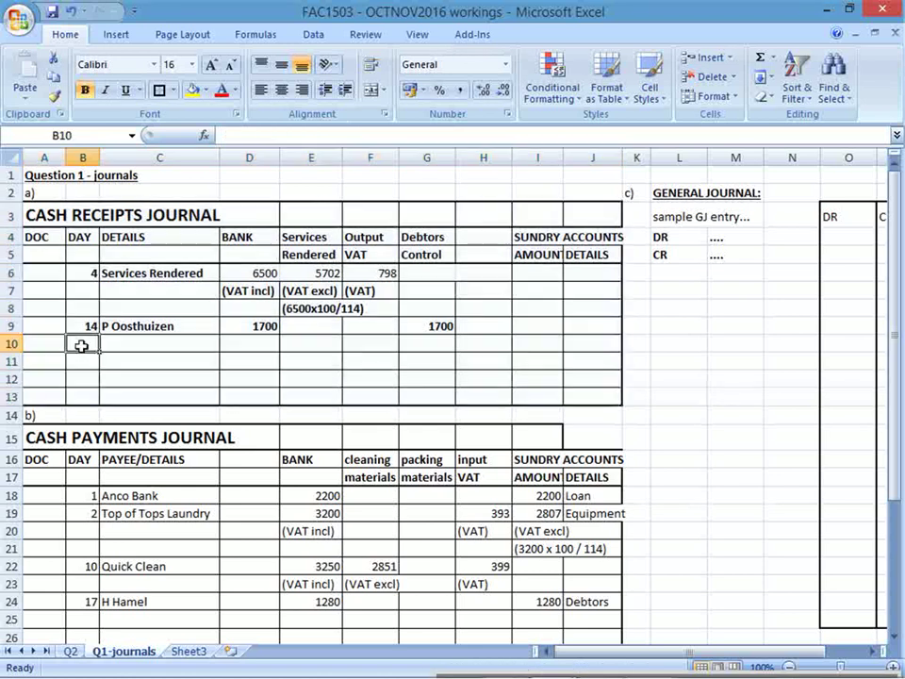
text(17)
key(Tab)
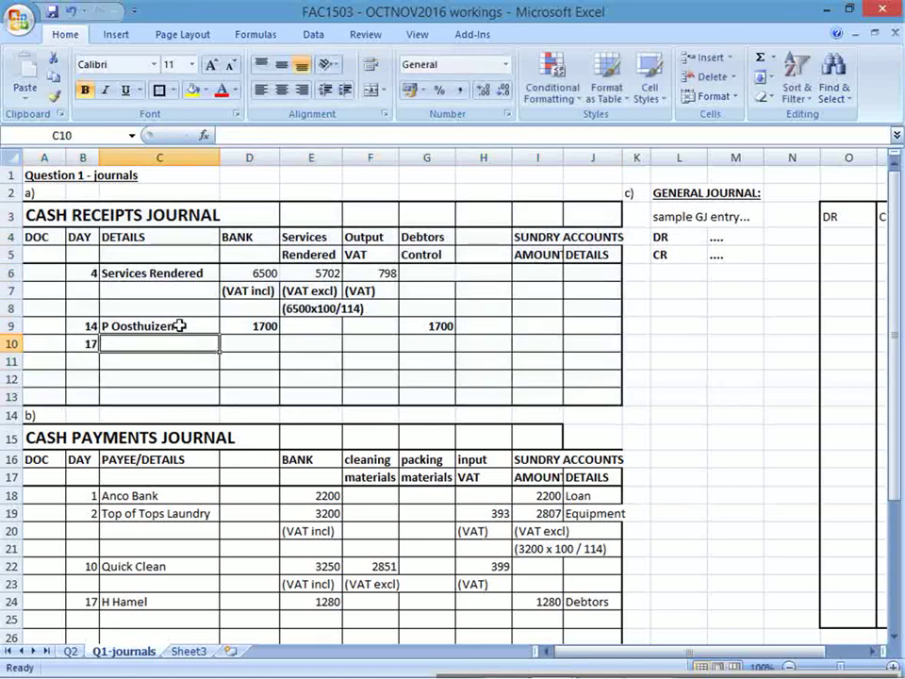
click(168, 600)
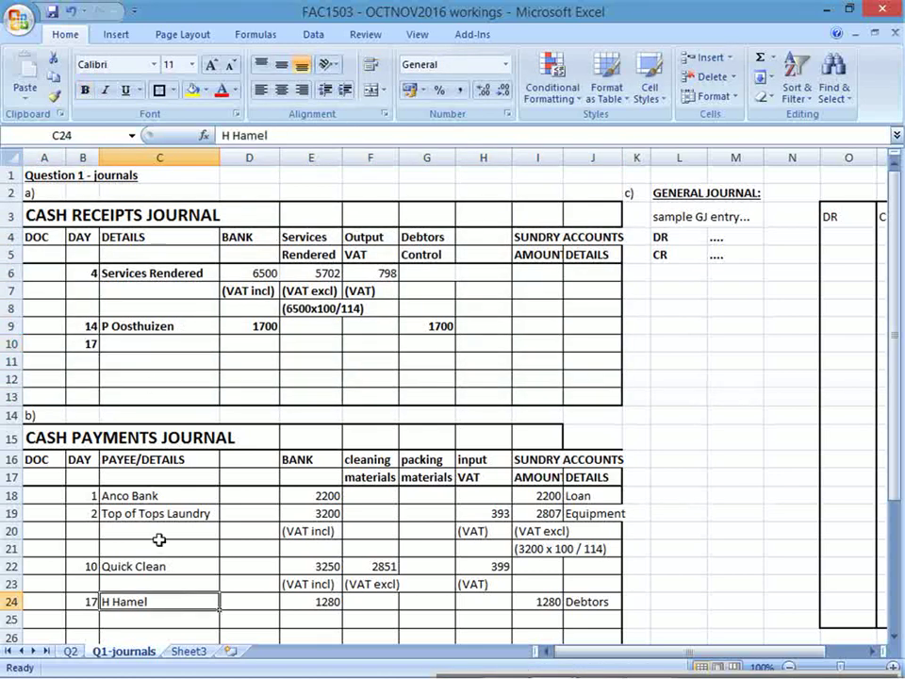
key(ctrl+c)
click(165, 346)
key(ctrl+v)
- Circle the new cheque amount R1 680 in the exam PDF and enter 1680 in the cash receipts journal's Bank column in D10
click(272, 343)
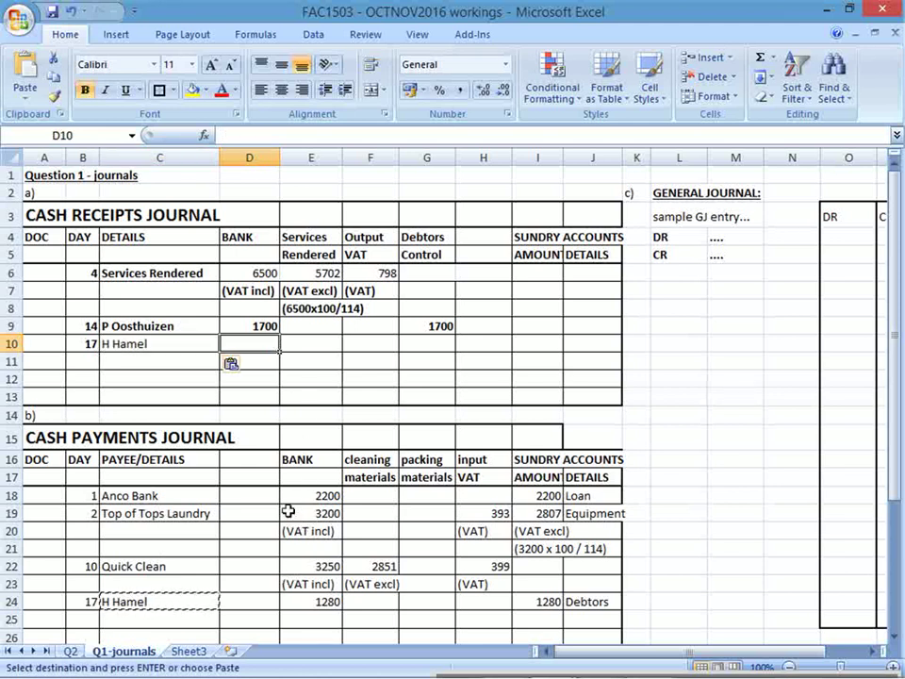
key(alt+Tab)
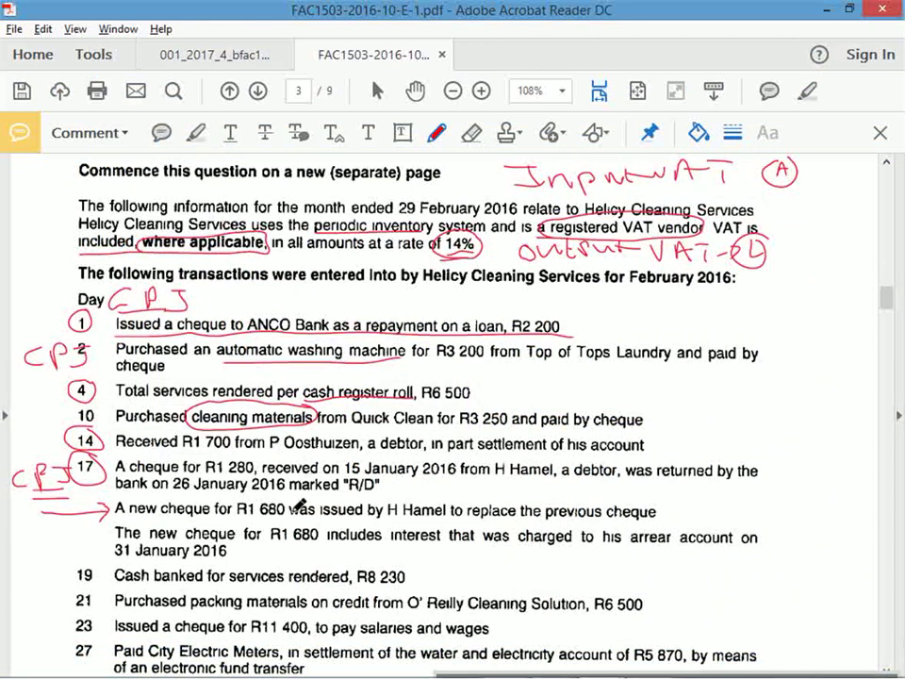
mouse_move(294, 486)
mouse_down()
mouse_move(240, 509)
mouse_move(276, 517)
mouse_move(292, 484)
mouse_up()
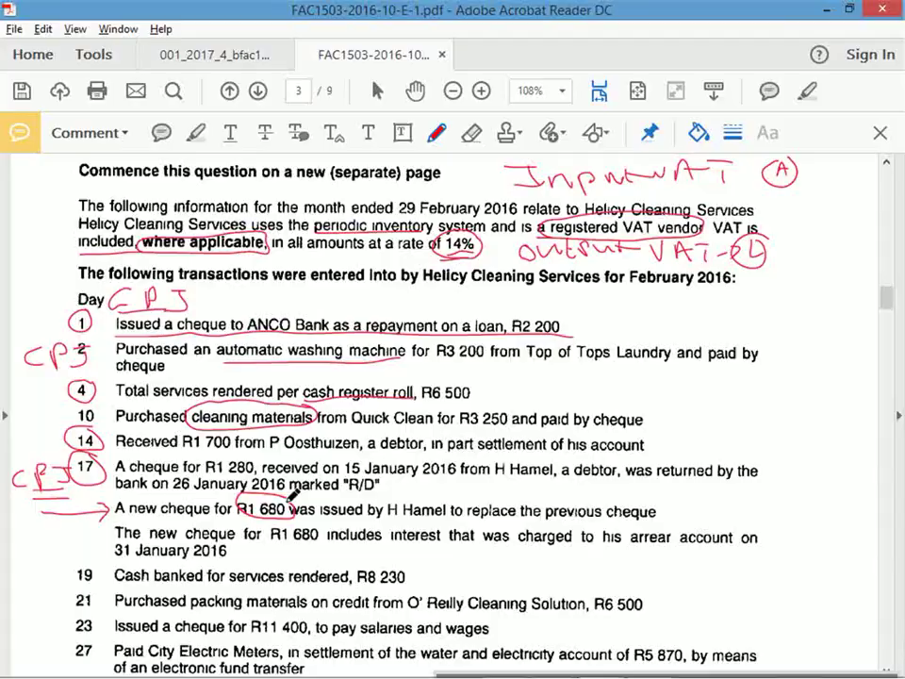
key(alt+Tab)
text(1)
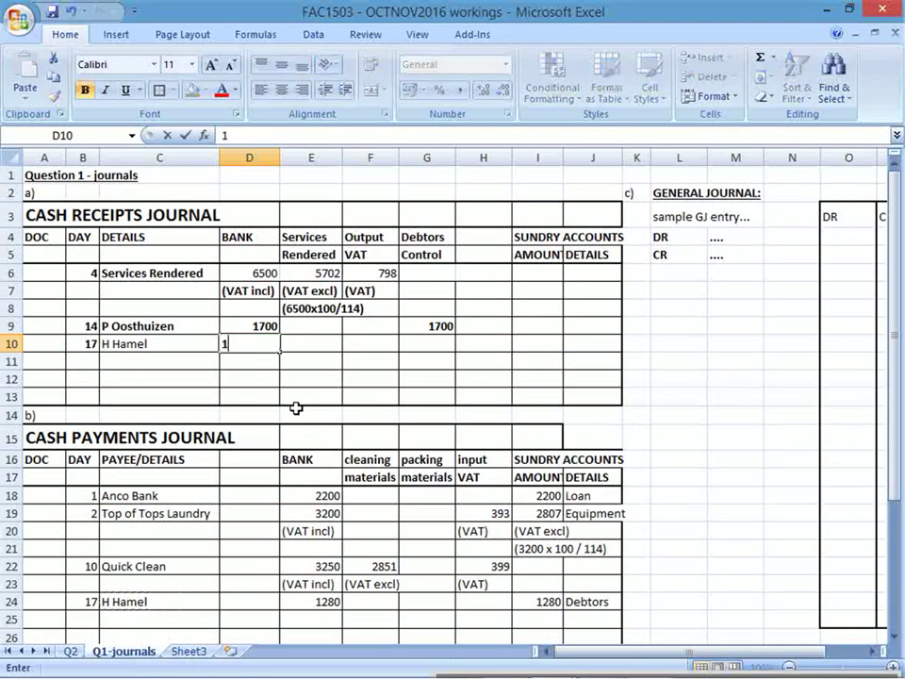
text(680)
key(Return)
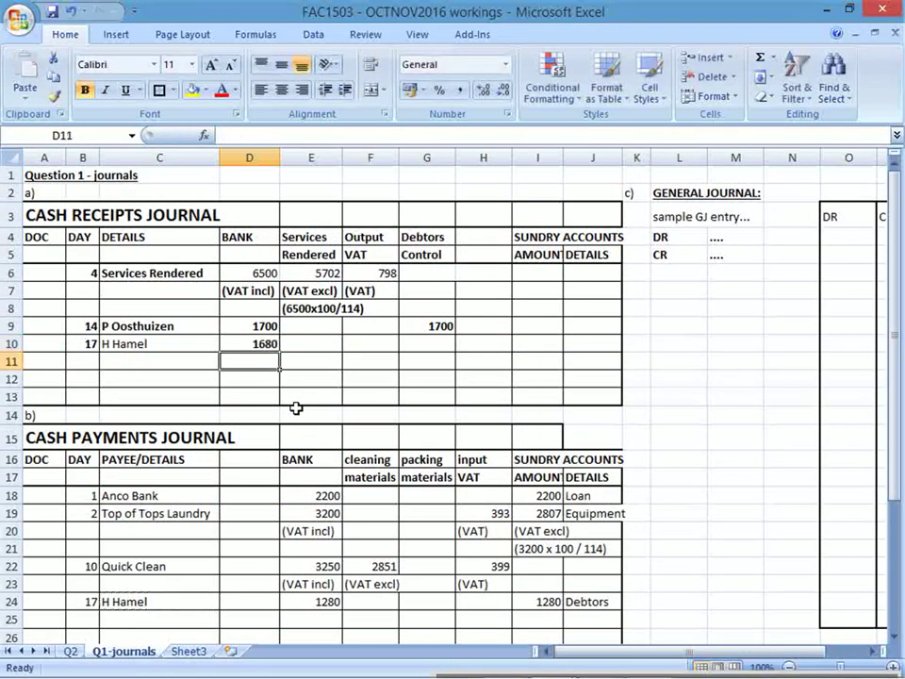
- Copy the 1680 bank amount from D10 into the Debtors Control column in G10
key(Up)
key(ctrl+c)
key(Right)
key(Right)
key(Right)
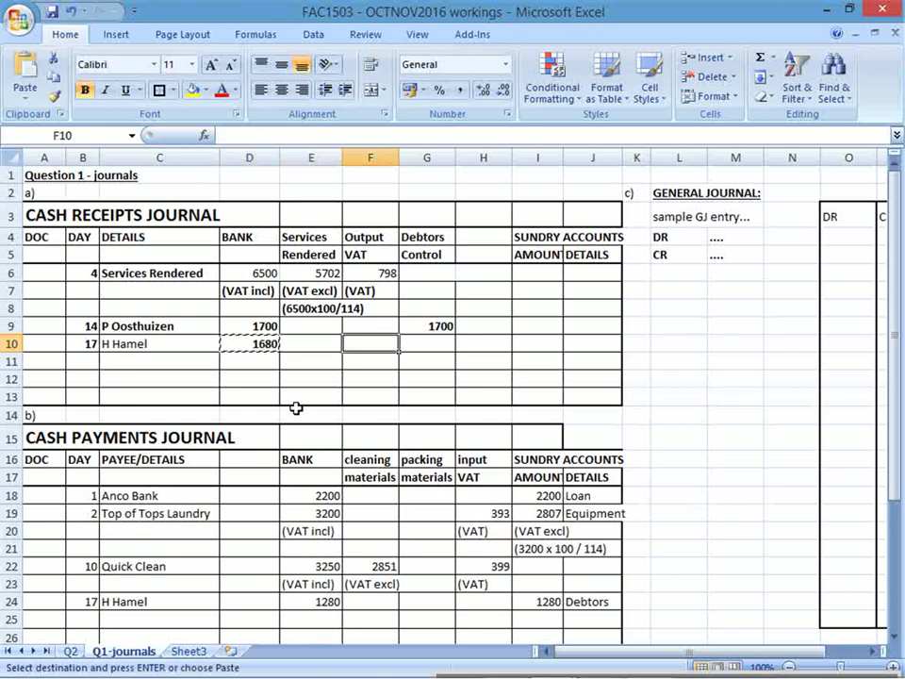
key(ctrl+v)
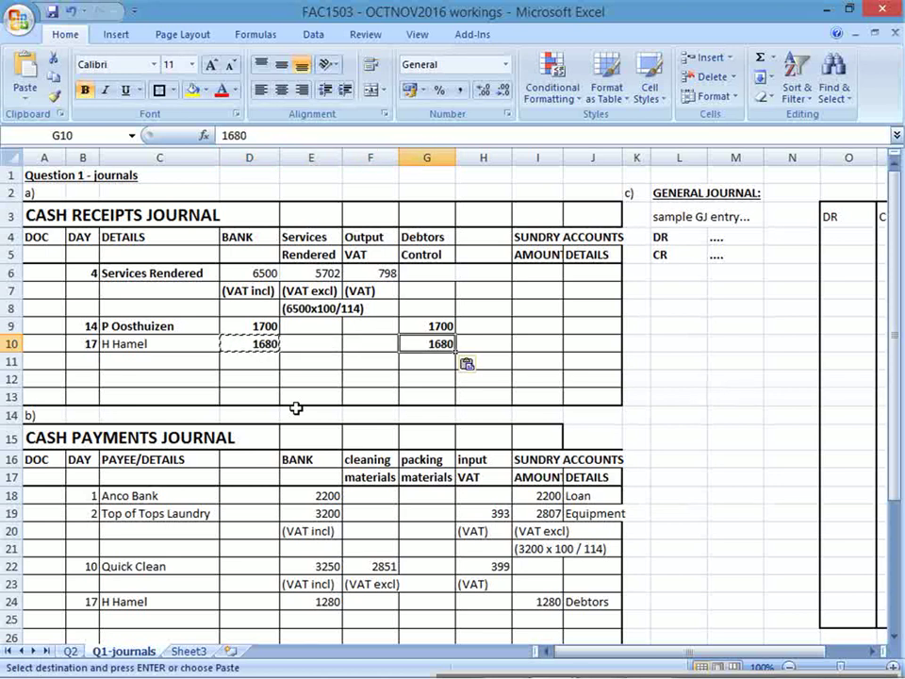
- Make the debtor's name in C10 of the cash receipts journal bold
key(Left)
key(Left)
key(Left)
key(Left)
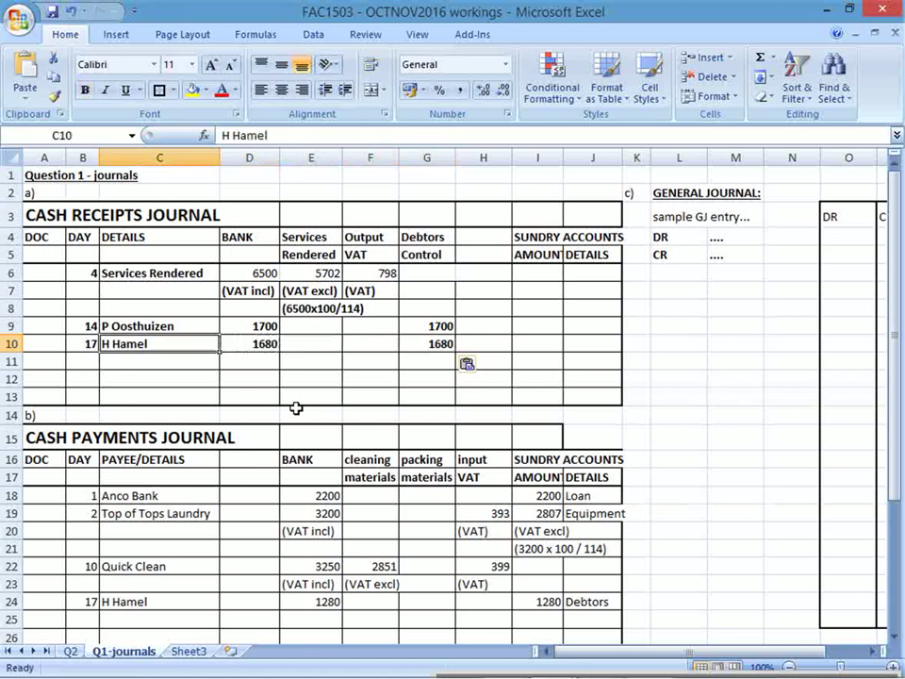
key(Escape)
key(Left)
key(Left)
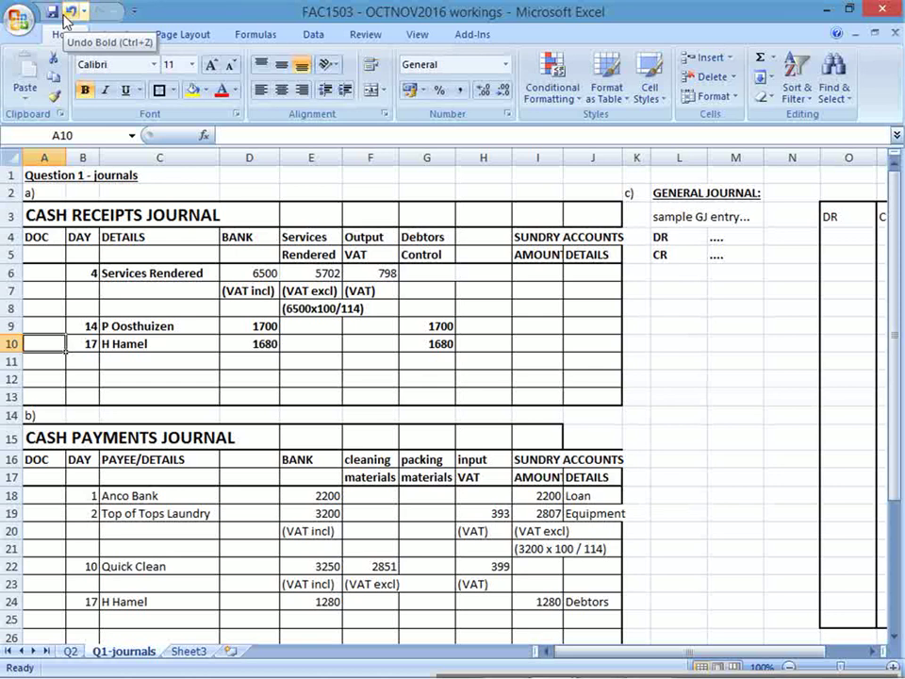
- In the exam PDF, outline the day 17 returned-cheque and new-cheque sentences and write CRJ beside the new-cheque line
key(alt+Tab)
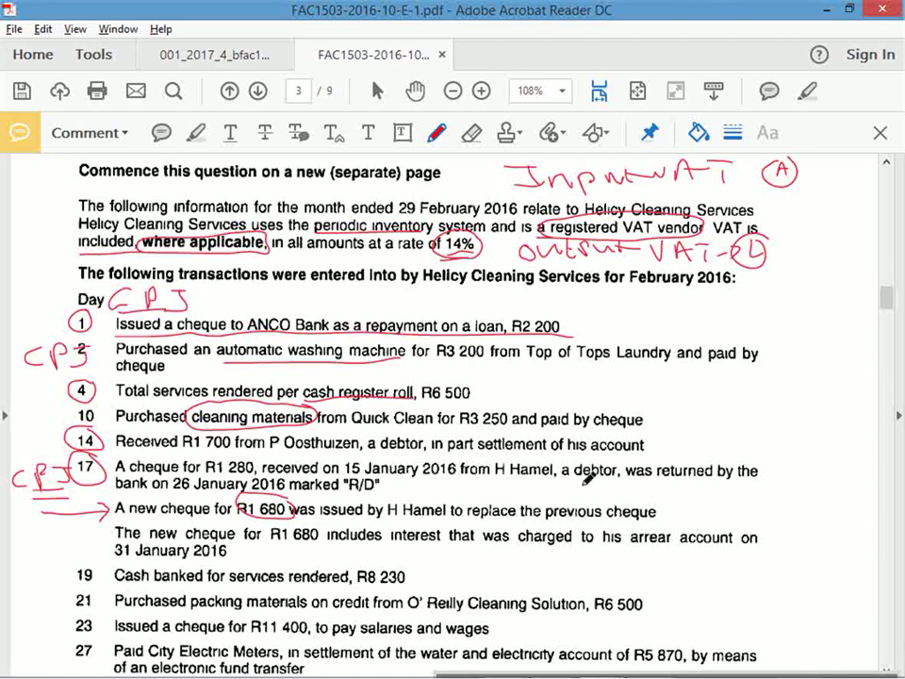
mouse_move(115, 486)
mouse_down()
mouse_move(683, 483)
mouse_move(731, 449)
mouse_move(115, 463)
mouse_up()
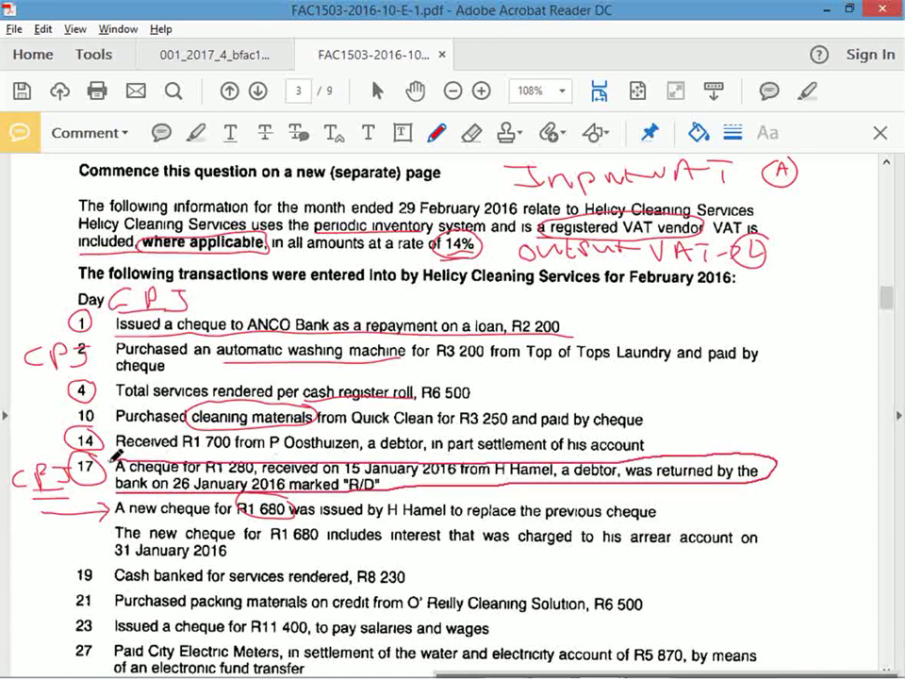
mouse_move(154, 509)
mouse_down()
mouse_move(533, 516)
mouse_move(673, 502)
mouse_move(408, 491)
mouse_move(118, 509)
mouse_up()
drag(696, 501, 764, 497)
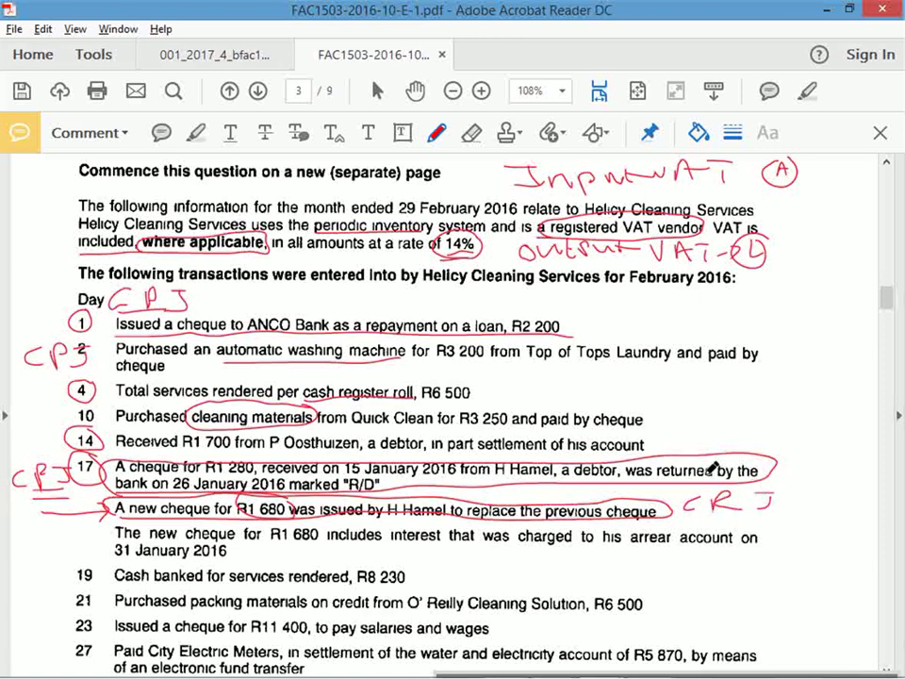
- Back in Excel, add "(dishonoured cheque)" after the debtor's name in C24 of the cash payments journal
key(alt+Tab)
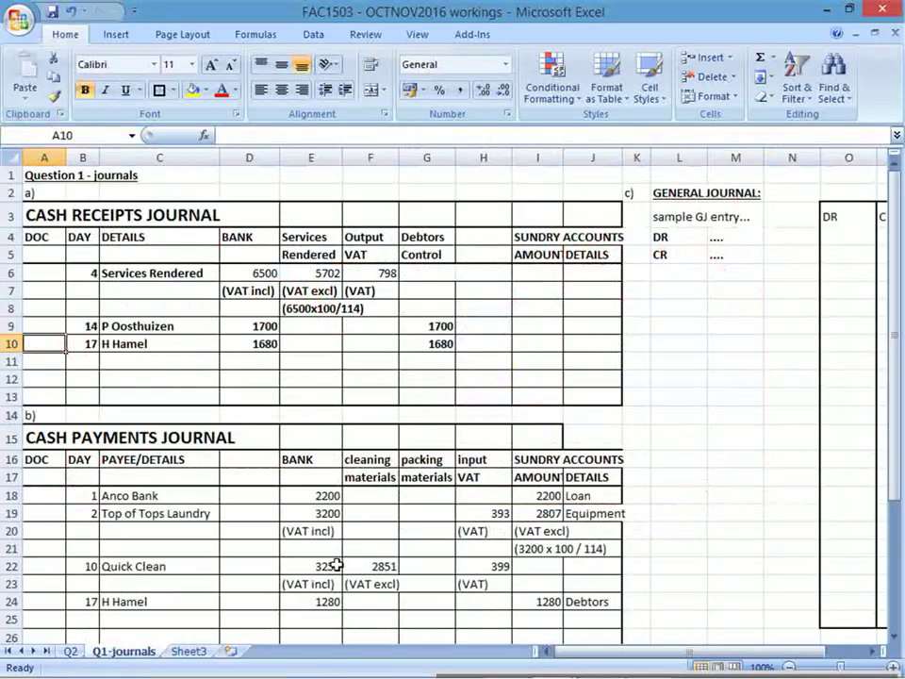
click(173, 600)
click(292, 138)
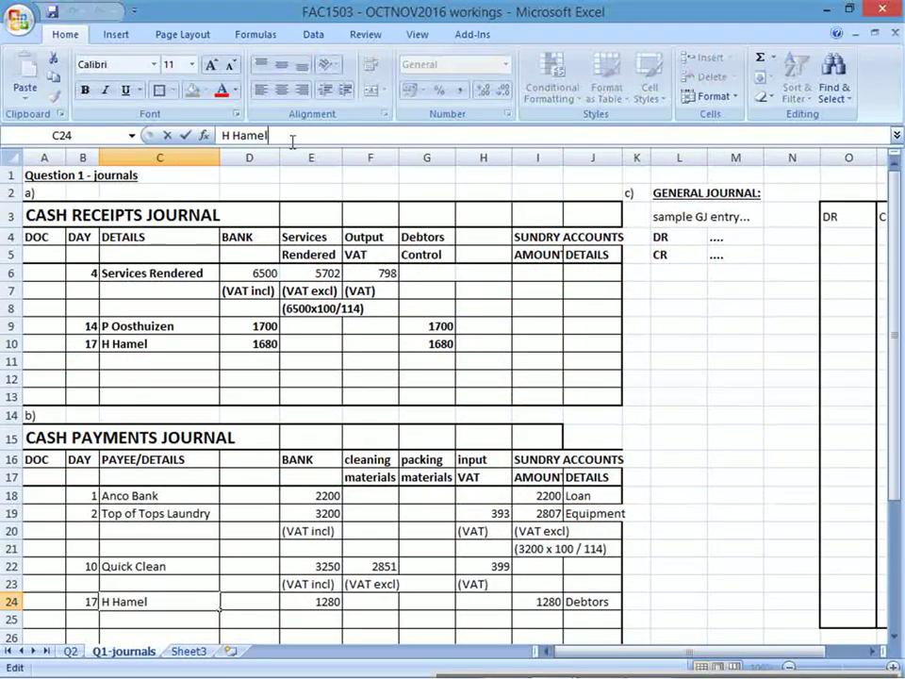
text((dishou)
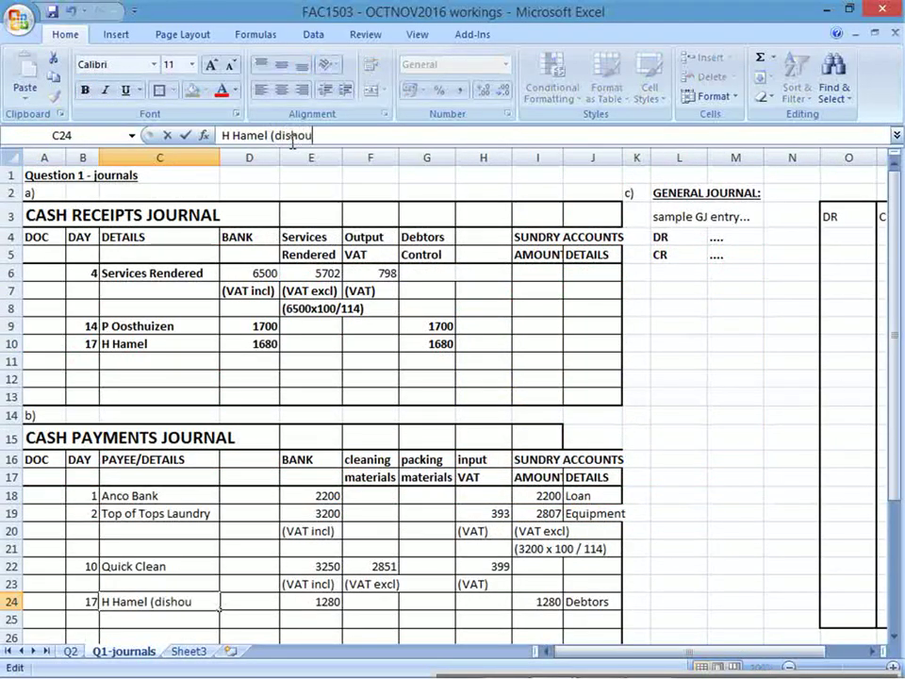
key(BackSpace)
text(noured)
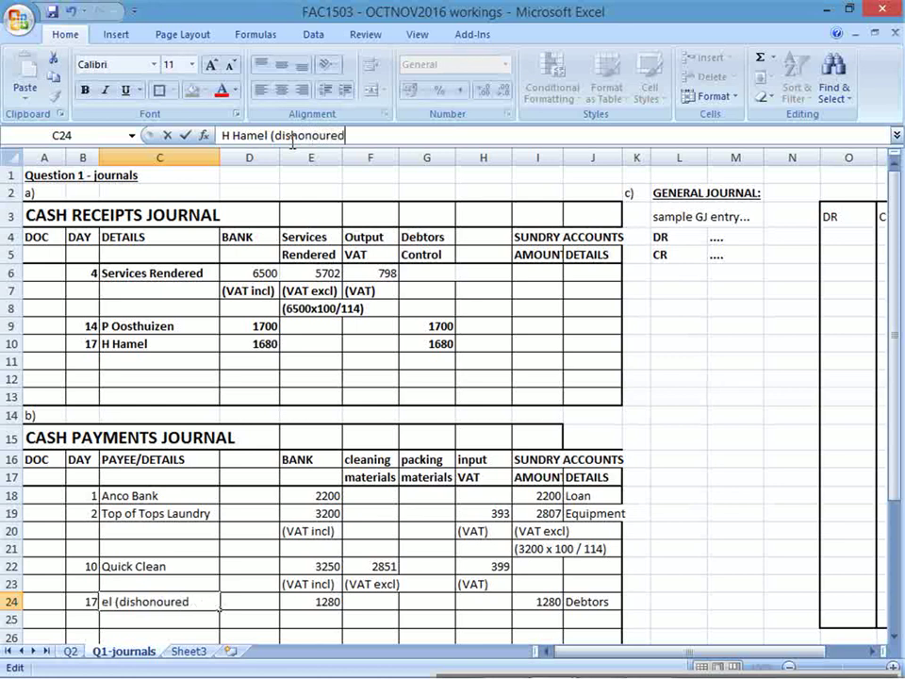
text( cheque))
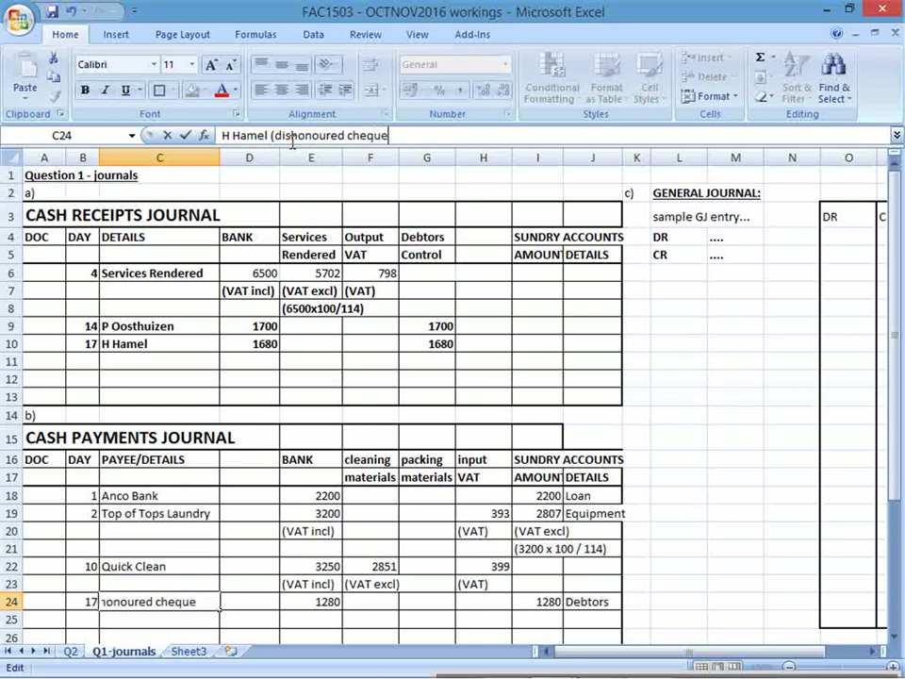
key(Return)
- Add "(re-issued chque)" after the debtor's name in C10 of the cash receipts journal
key(Up)
key(Up)
key(Up)
key(Up)
key(Up)
key(Up)
key(Up)
key(Up)
key(Up)
key(Up)
key(Up)
key(Up)
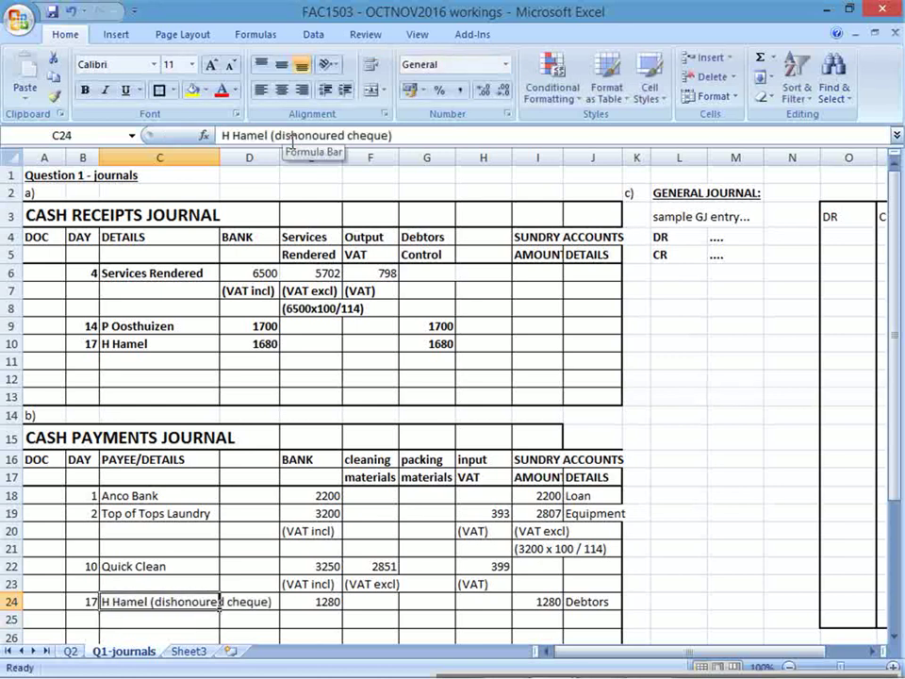
key(Up)
key(Up)
key(Up)
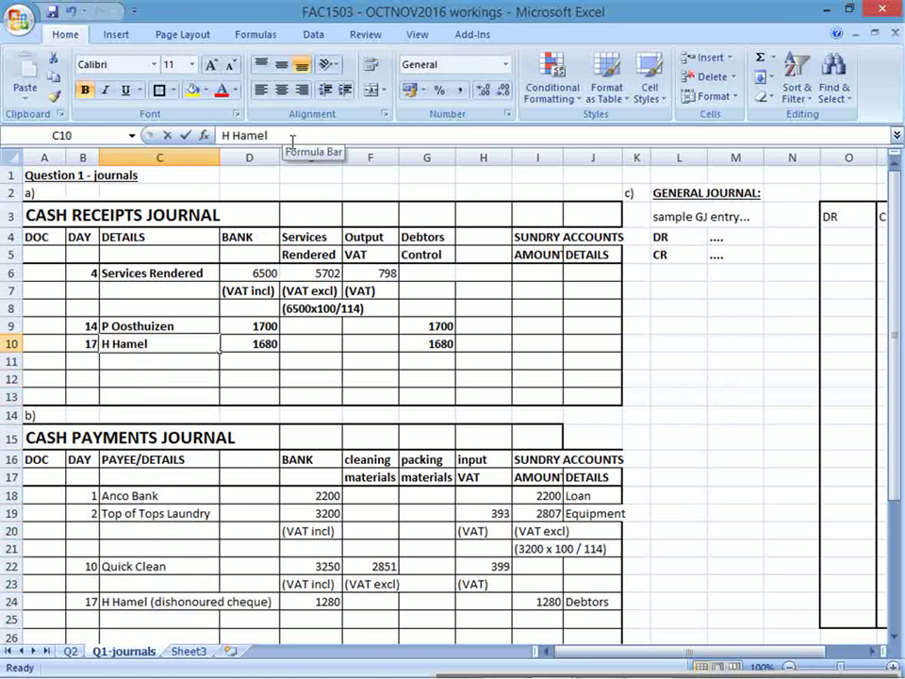
click(292, 140)
text((re)
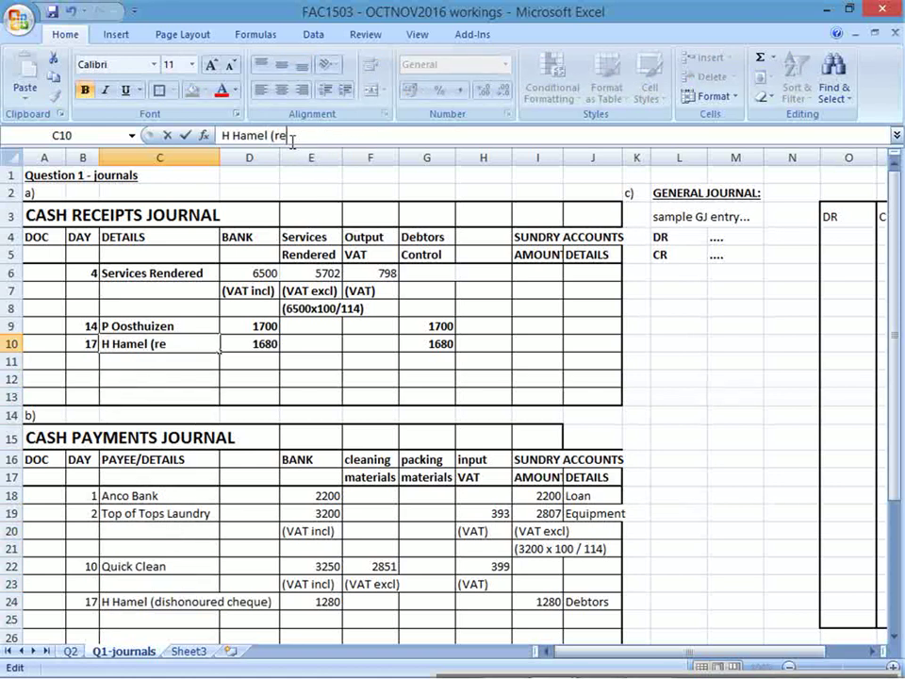
text(-issued c)
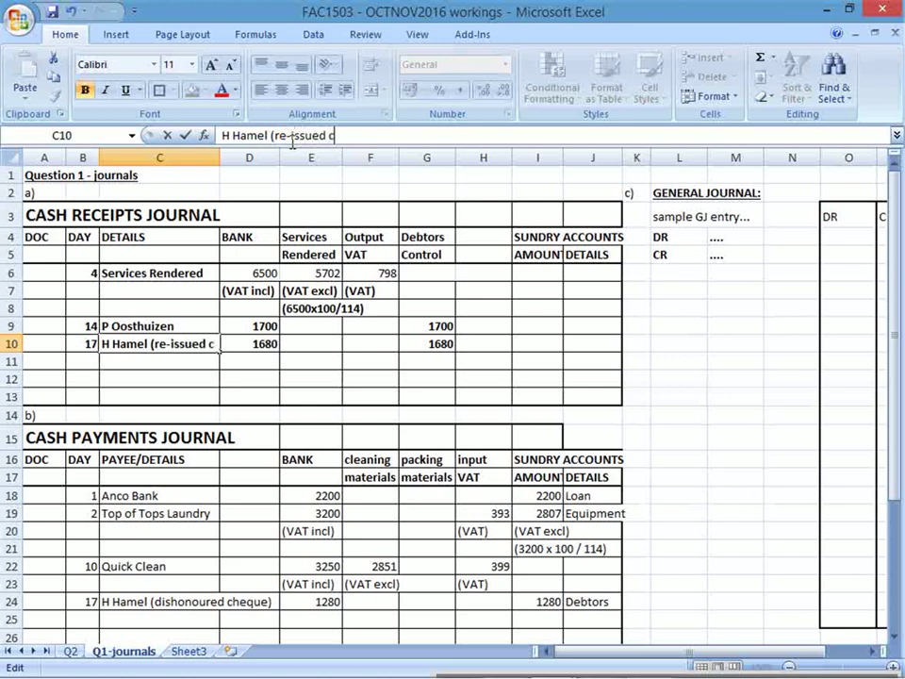
text(hque))
key(Return)
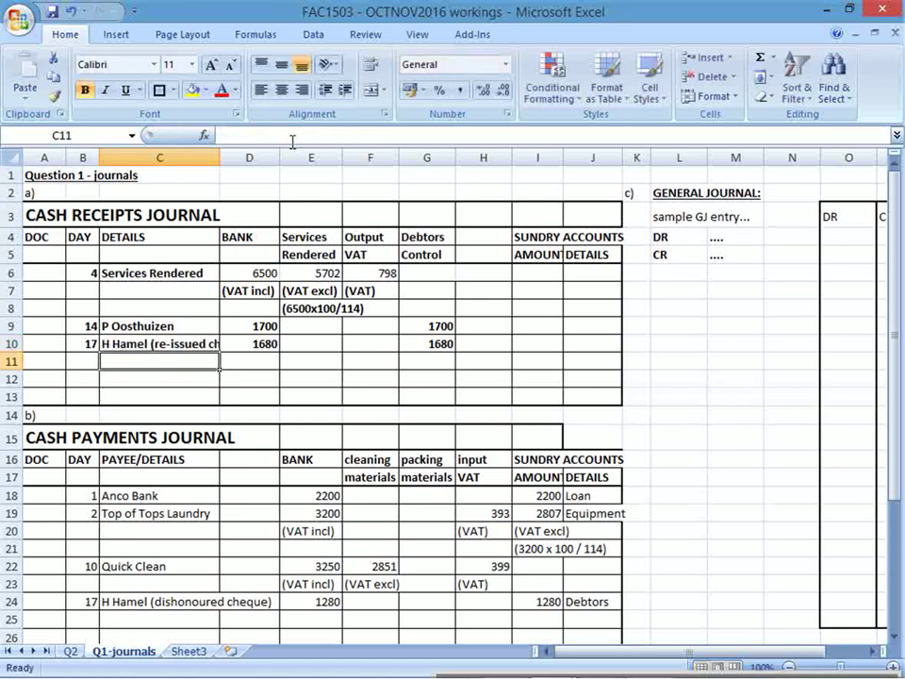
- Widen column C until the full day 17 description in C10 fits, and select B11 for the next entry
click(206, 136)
click(443, 303)
drag(220, 157, 255, 157)
drag(248, 165, 242, 157)
click(89, 364)
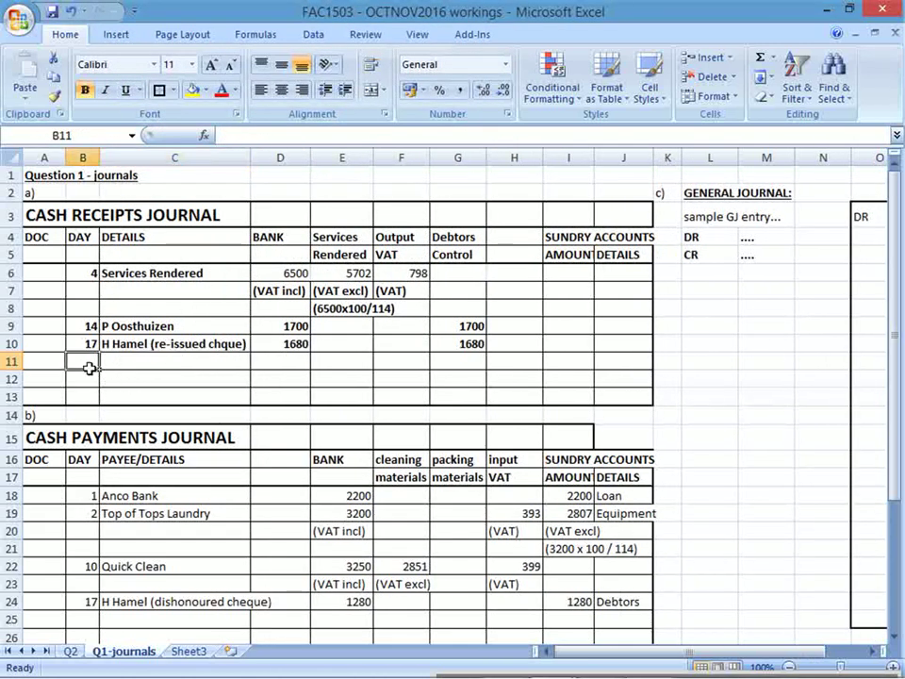
- In the exam PDF, draw a box around R1 680 in the sentence about interest included in the new cheque
key(alt+Tab)
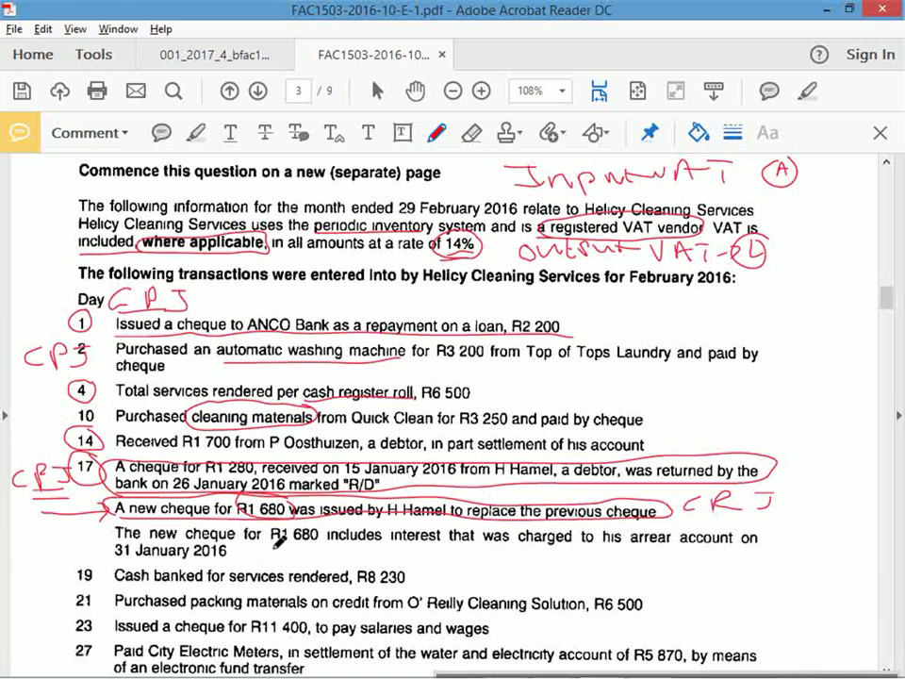
mouse_move(272, 529)
mouse_down()
mouse_move(322, 547)
mouse_move(283, 524)
mouse_move(274, 540)
mouse_move(330, 545)
mouse_up()
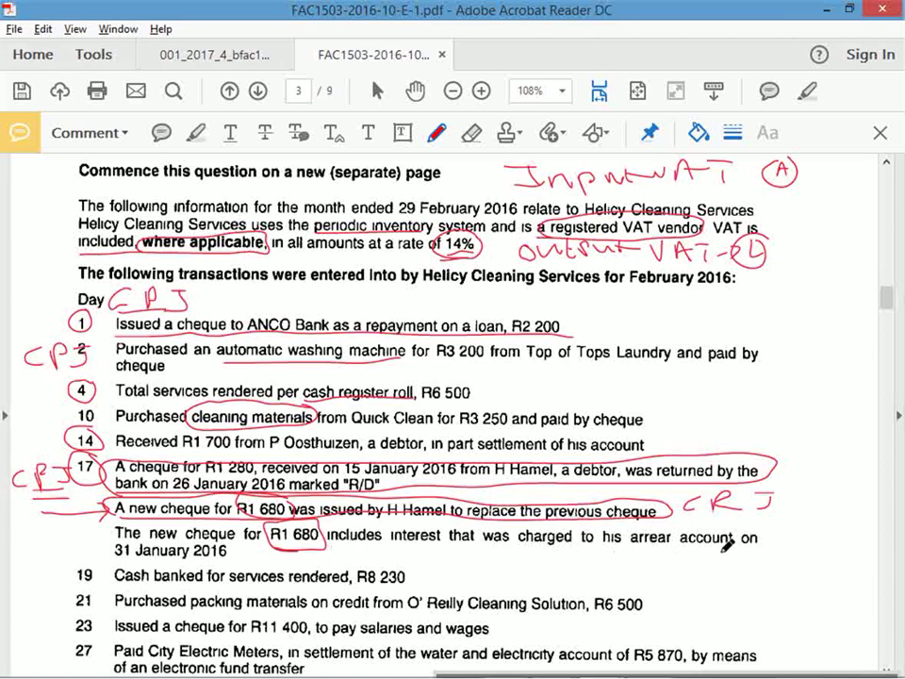
- Handwrite "DR Debtors (A↑)" and "CR Interest Inc" with the pencil beside the day 17 interest sentence
mouse_move(781, 528)
mouse_down()
mouse_move(817, 512)
mouse_move(824, 528)
mouse_move(840, 514)
mouse_move(854, 524)
mouse_move(881, 508)
mouse_move(890, 514)
mouse_up()
mouse_move(827, 534)
mouse_down()
mouse_move(816, 537)
mouse_move(874, 538)
mouse_move(875, 546)
mouse_up()
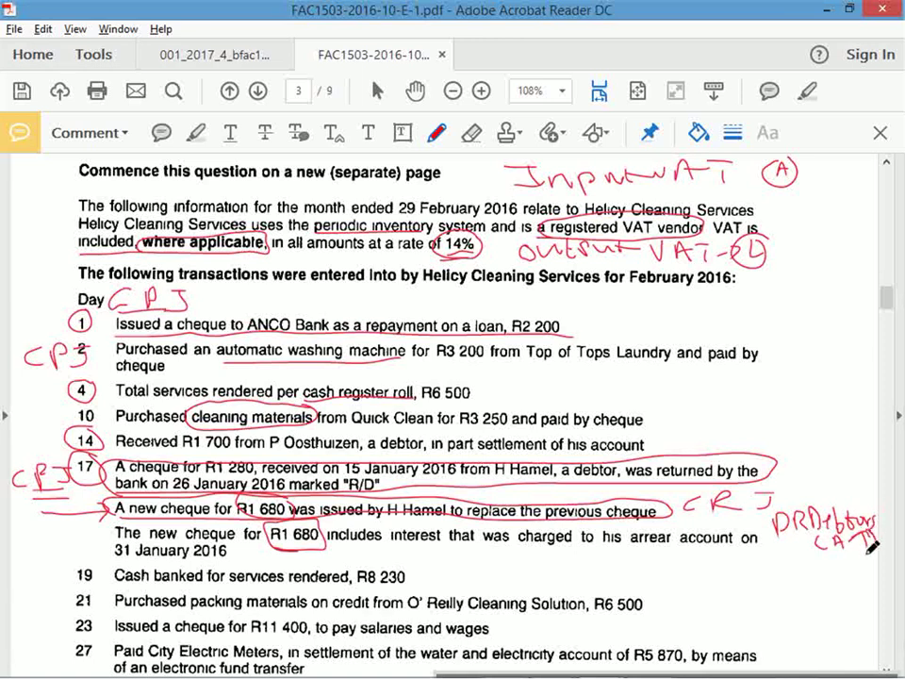
drag(815, 534, 804, 547)
mouse_move(710, 570)
mouse_down()
mouse_move(712, 585)
mouse_move(723, 571)
mouse_move(731, 583)
mouse_move(760, 560)
mouse_move(760, 581)
mouse_move(869, 572)
mouse_move(877, 560)
mouse_up()
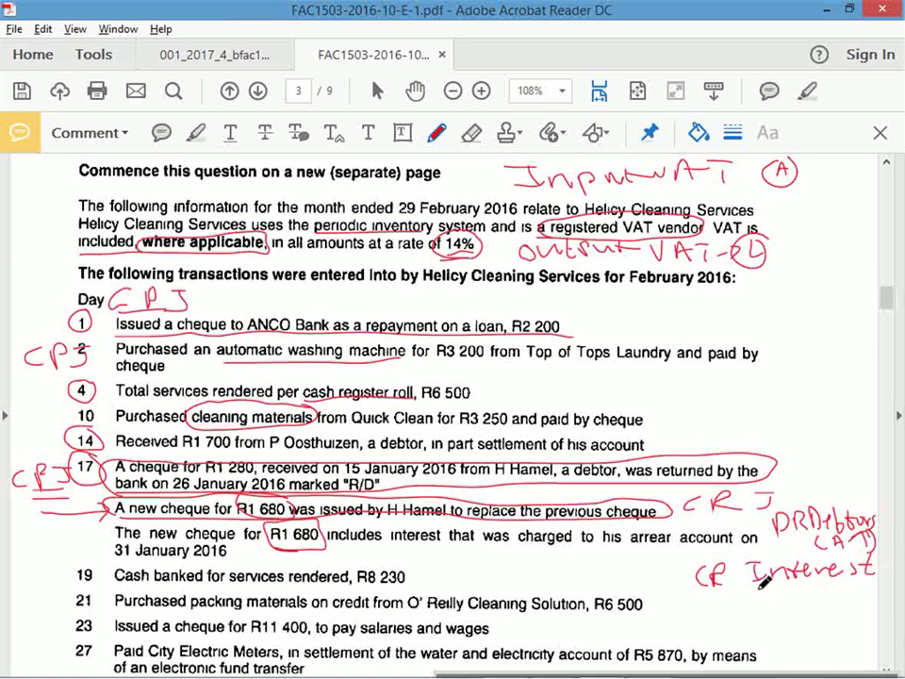
drag(764, 581, 765, 598)
drag(771, 597, 793, 596)
- Switch to the Excel workings and start the general journal entry with DR DEBTORS in L7 and day 17 in K7
key(alt+Tab)
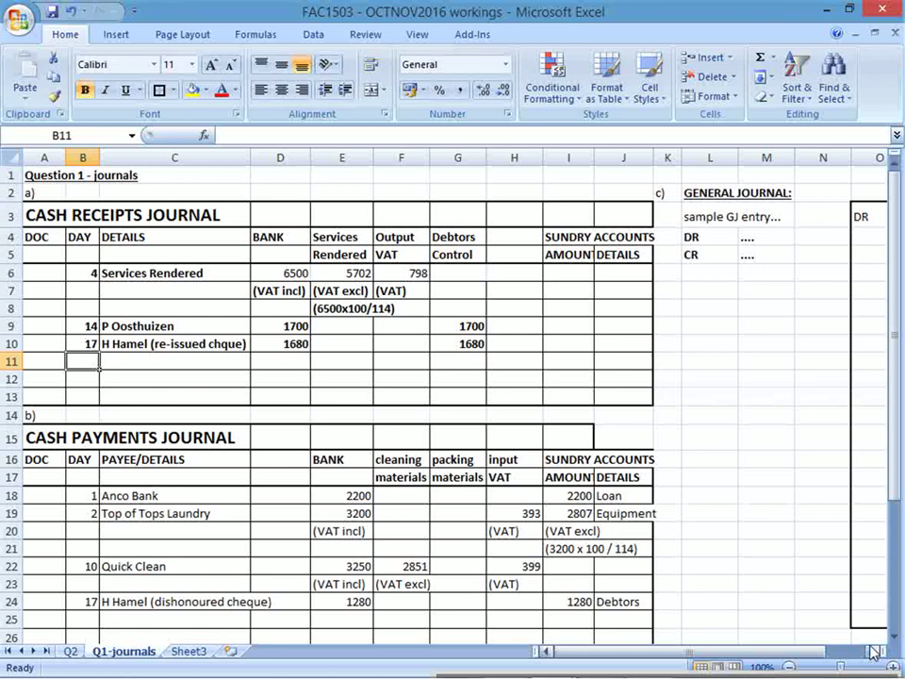
click(873, 651)
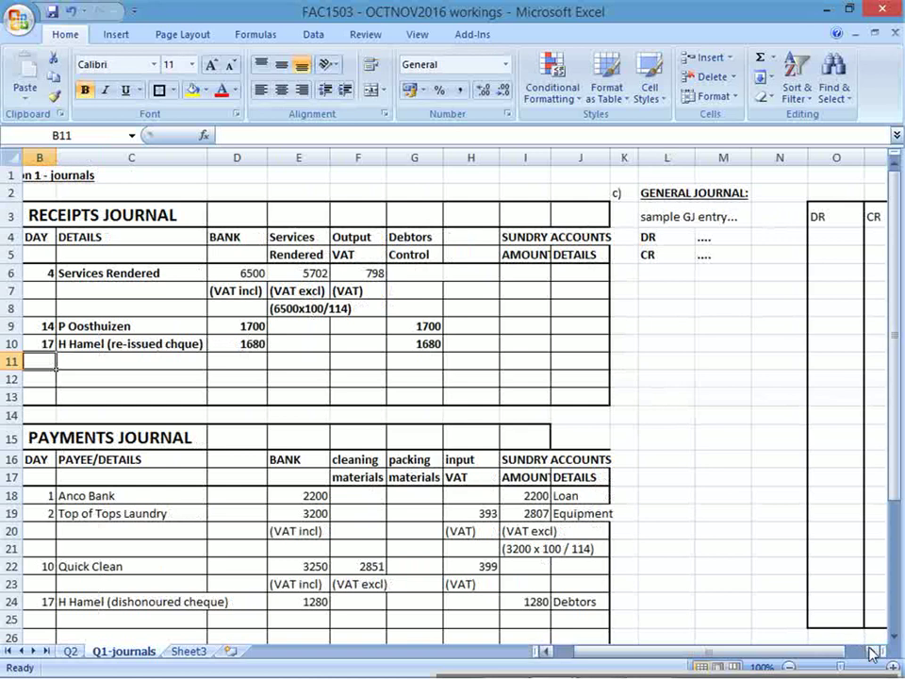
click(874, 650)
click(633, 291)
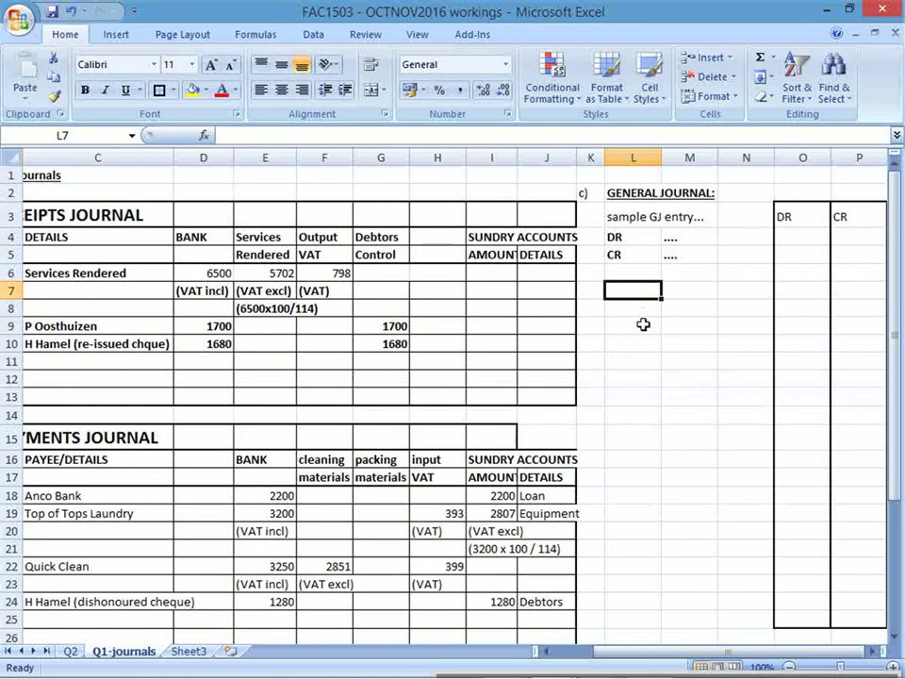
text(DR DEBTORS)
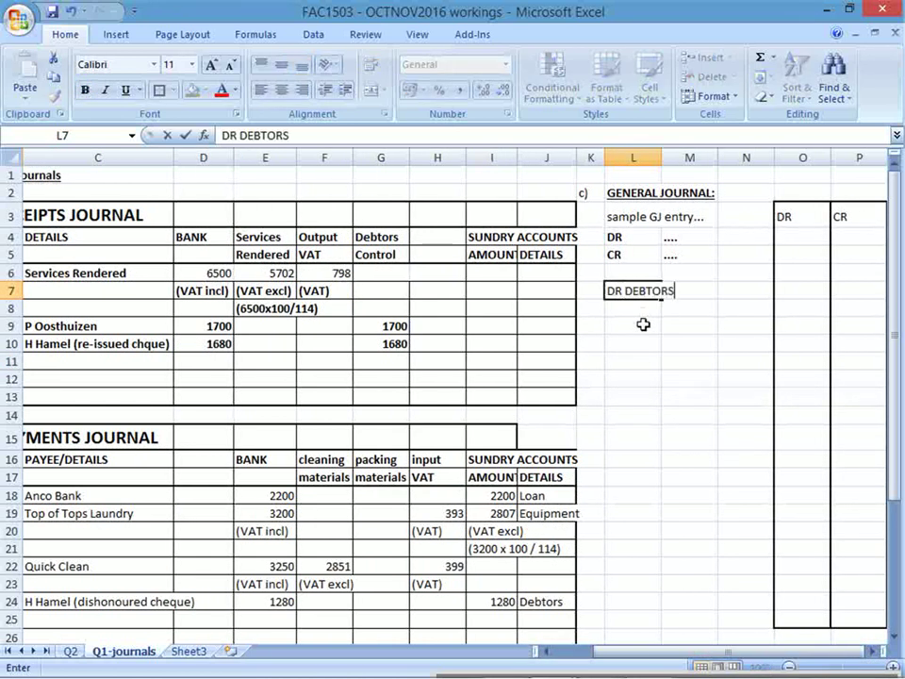
key(Return)
key(Up)
key(Left)
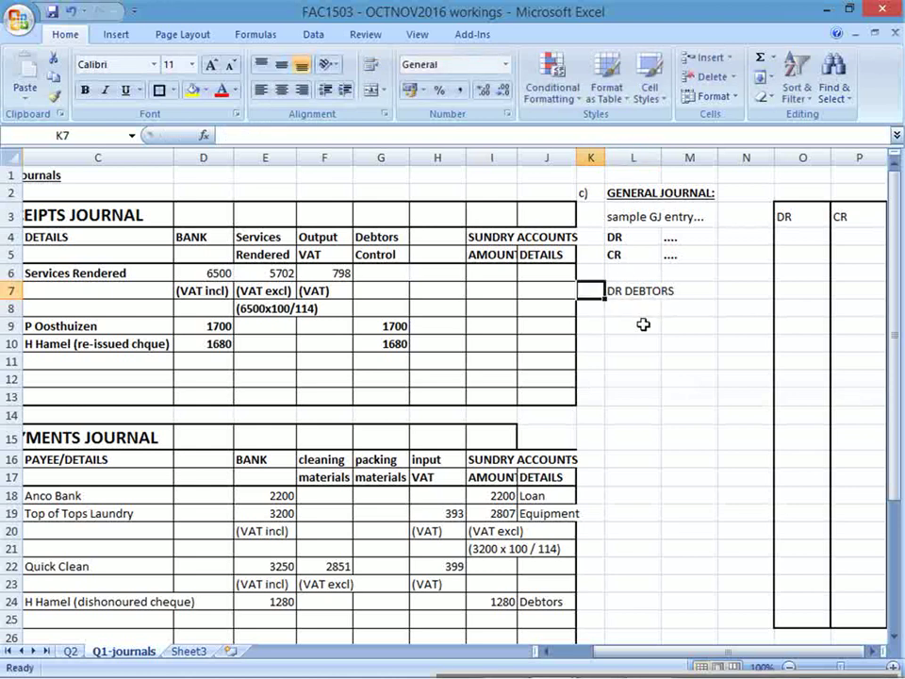
text(17)
key(Return)
- Append "(A incr)" to the DR DEBTORS text in L7
key(Right)
key(Up)
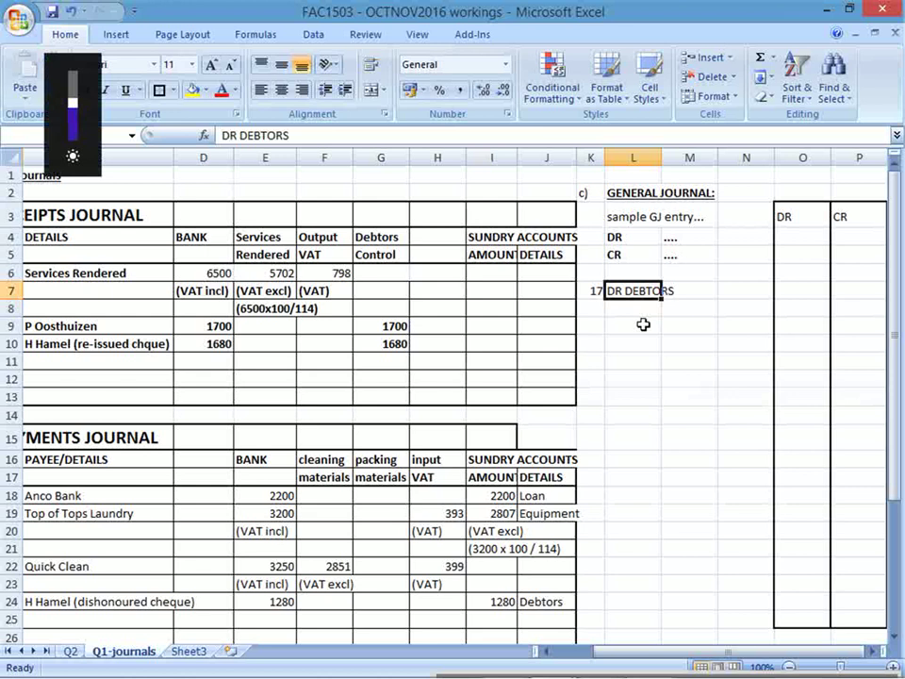
key(XF86MonBrightnessUp)
key(XF86MonBrightnessUp)
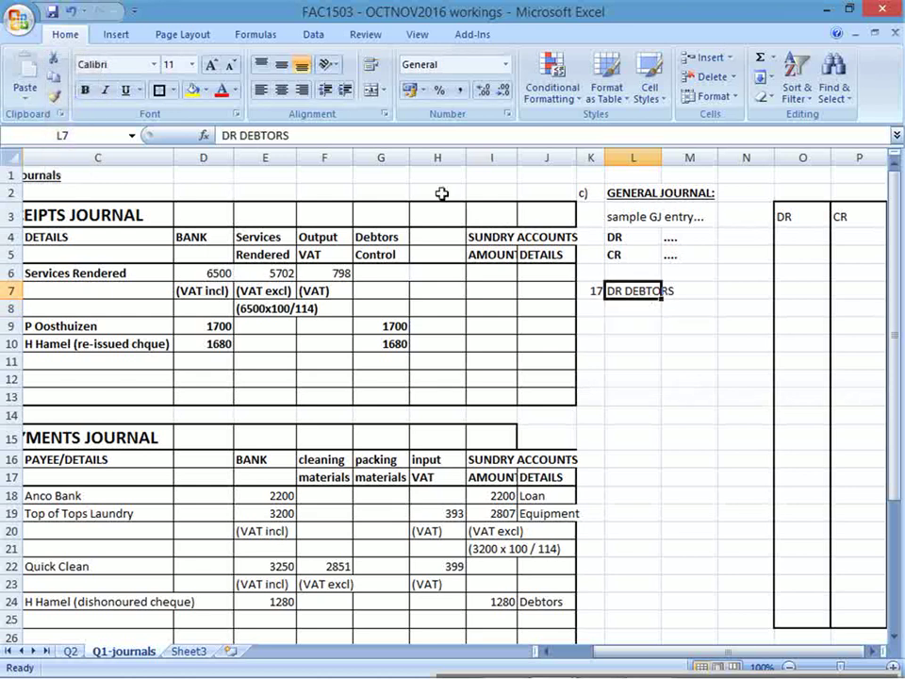
click(392, 133)
text((A)
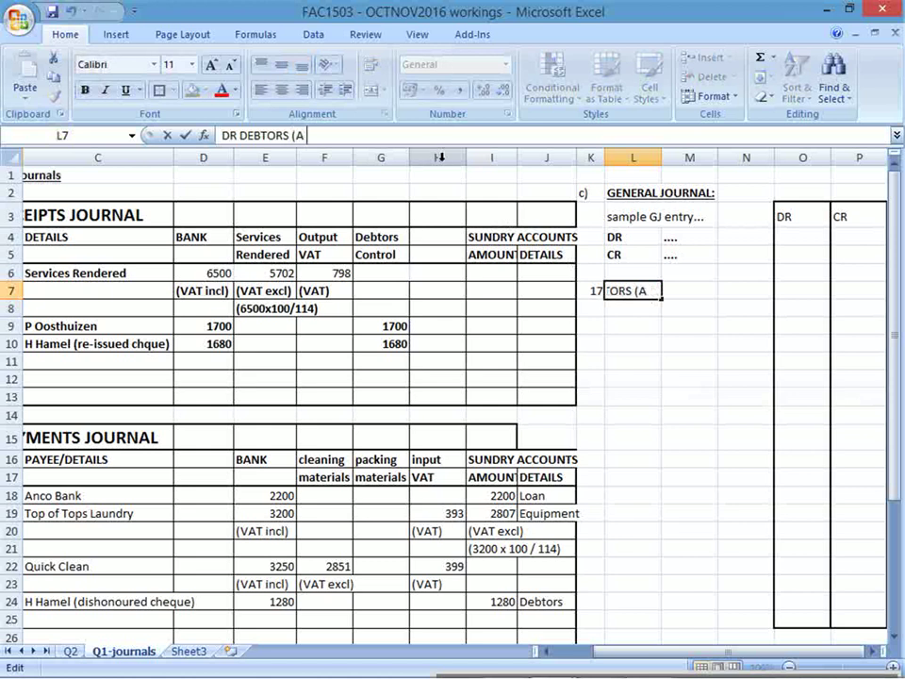
text( incr))
key(Return)
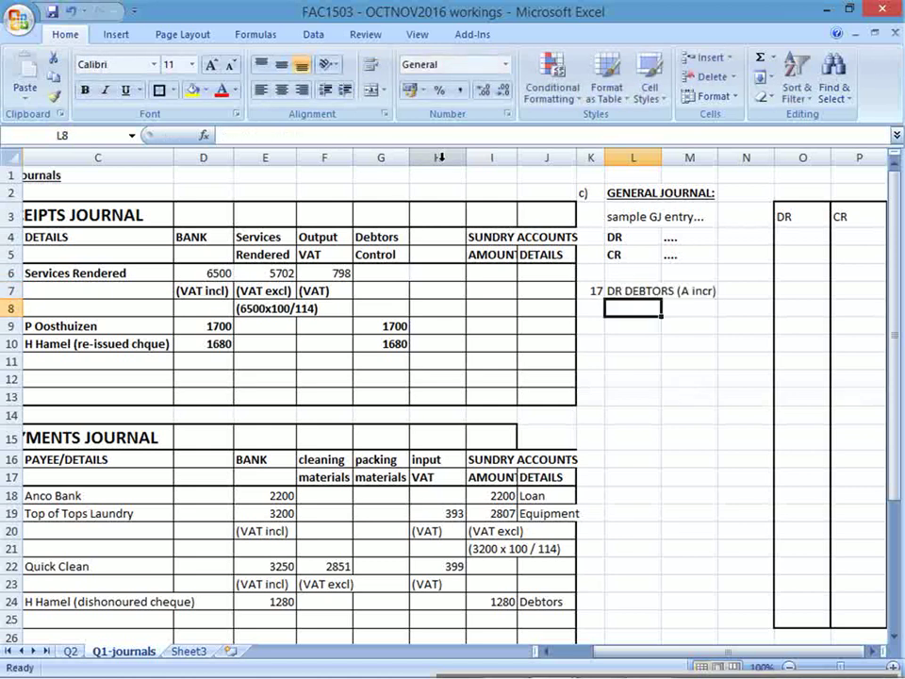
- Enter "CR Interest Income (I incr)" in L8 as the credit line of the day 17 general journal entry
text(CR Inc)
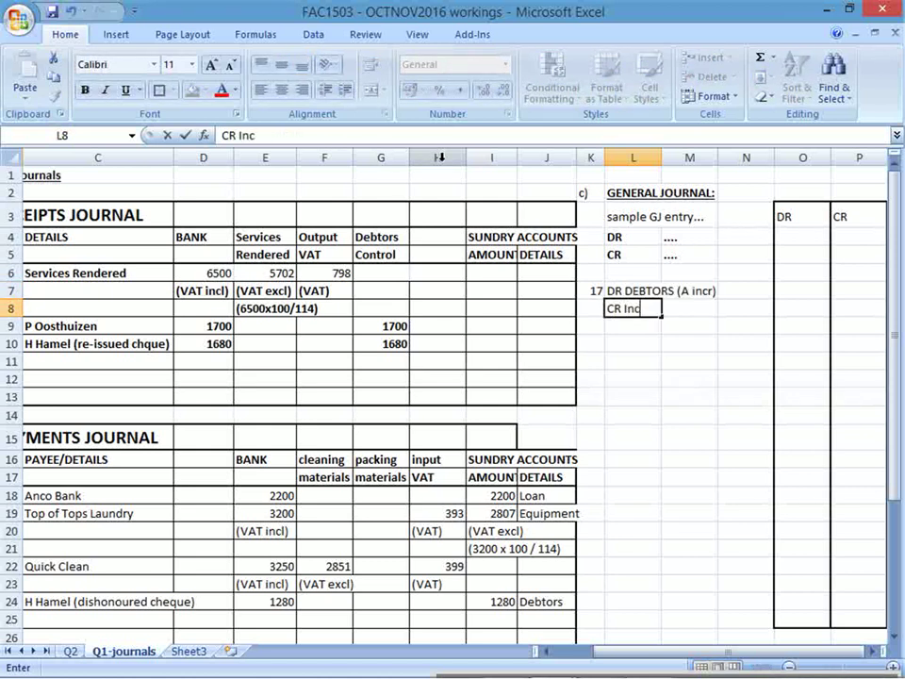
key(BackSpace)
text(terest I)
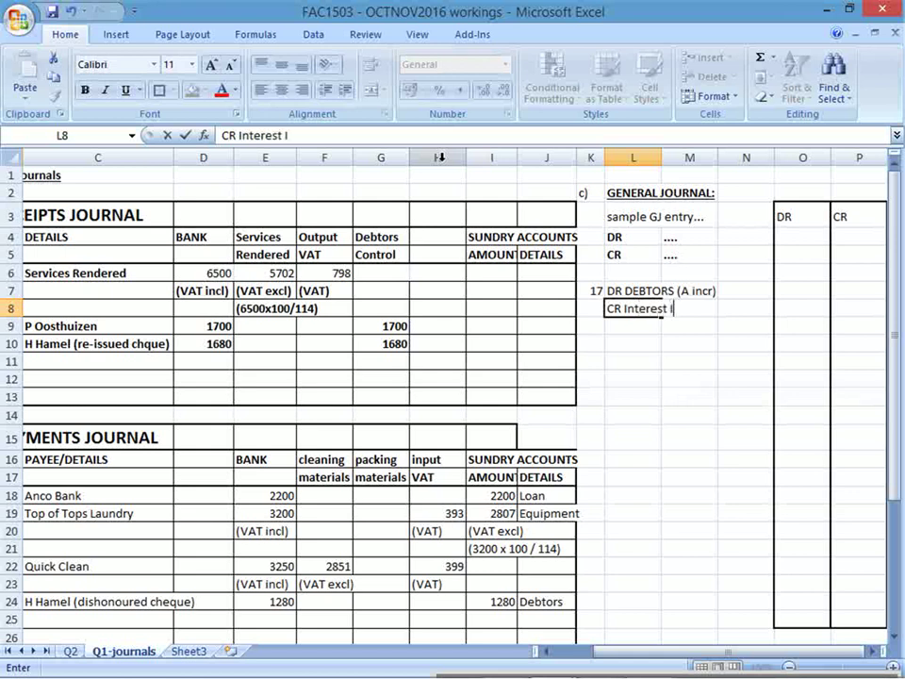
text(ncome (I)
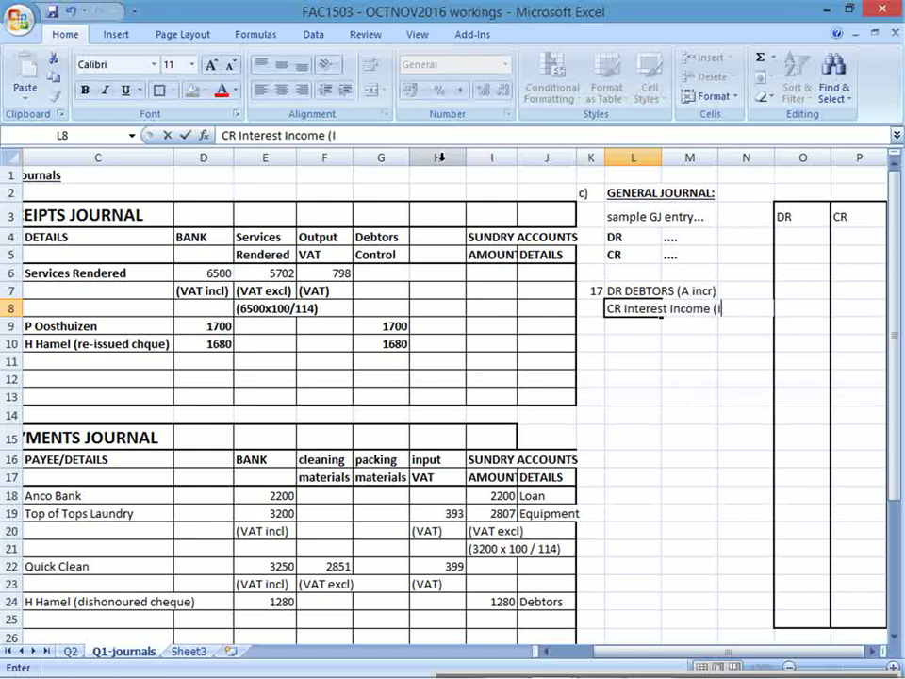
text( incr))
key(Return)
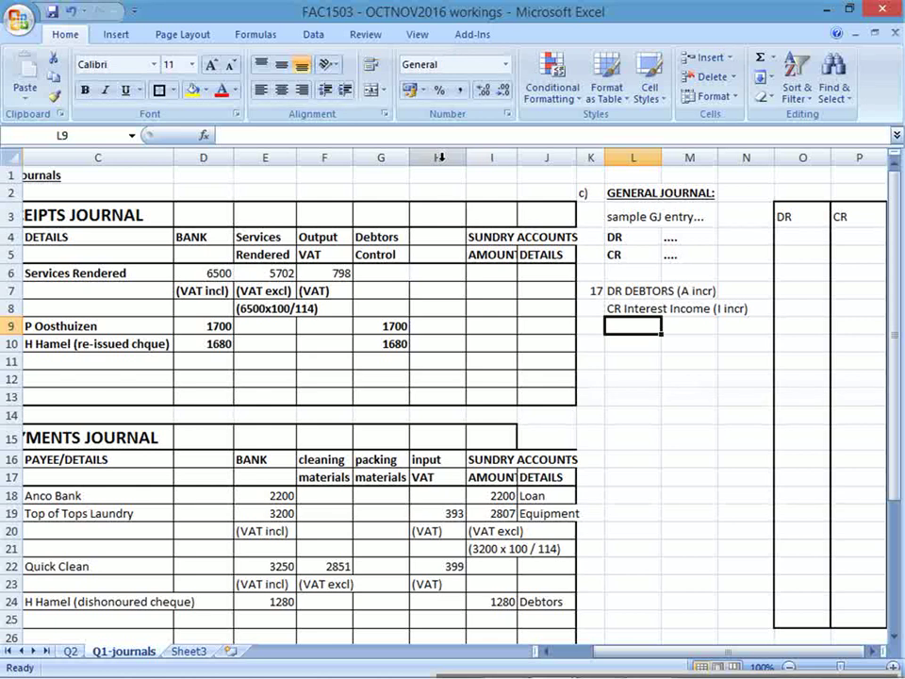
- Write the working "=1680 - 1280" as visible text in L10 below the journal entry
key(Up)
key(Down)
key(Down)
key(Right)
key(Up)
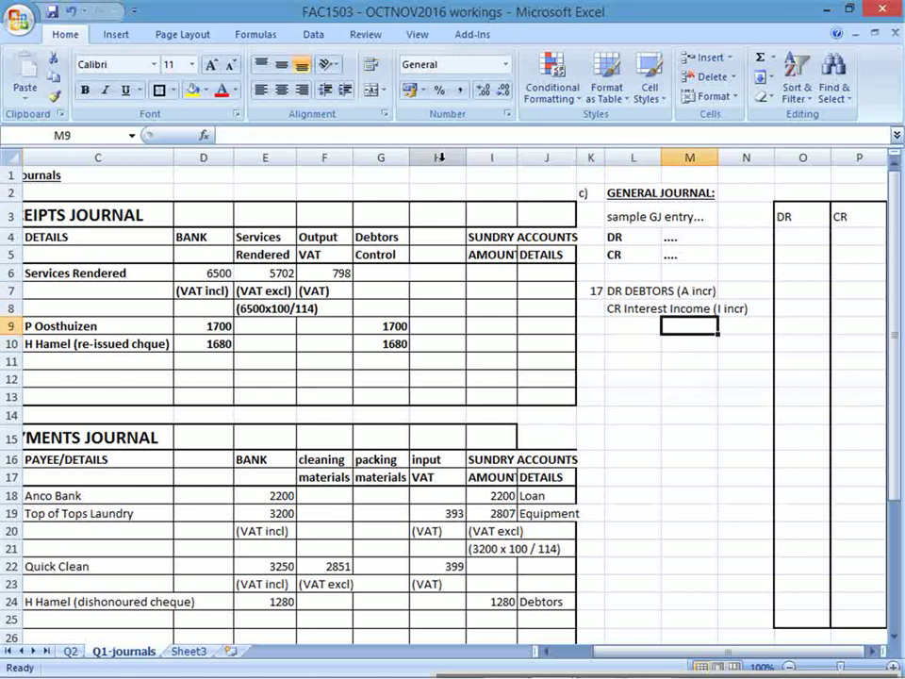
key(Left)
key(Down)
text(=)
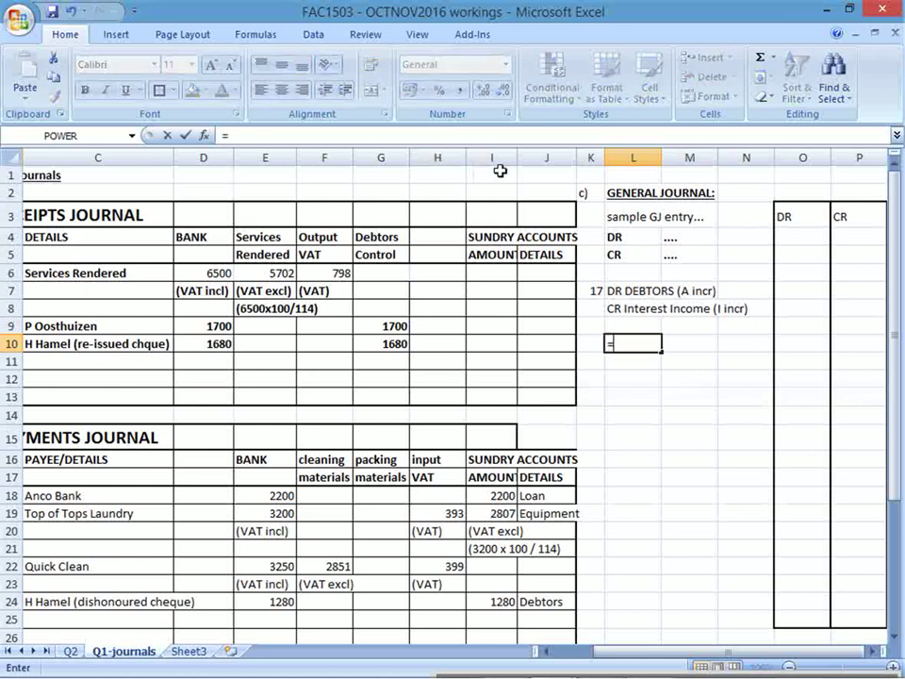
text(1)
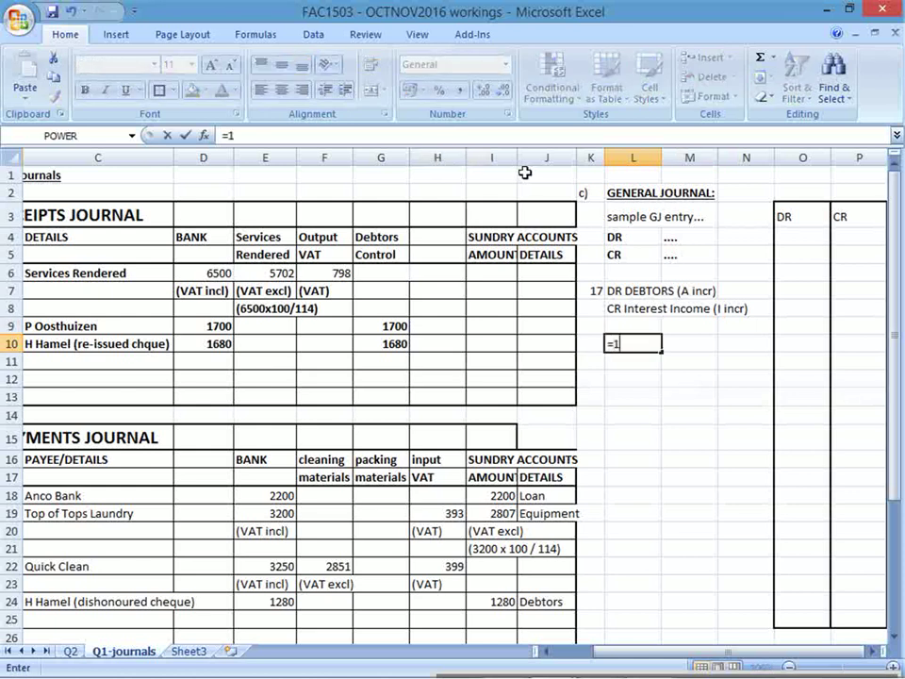
text(680 - 1280)
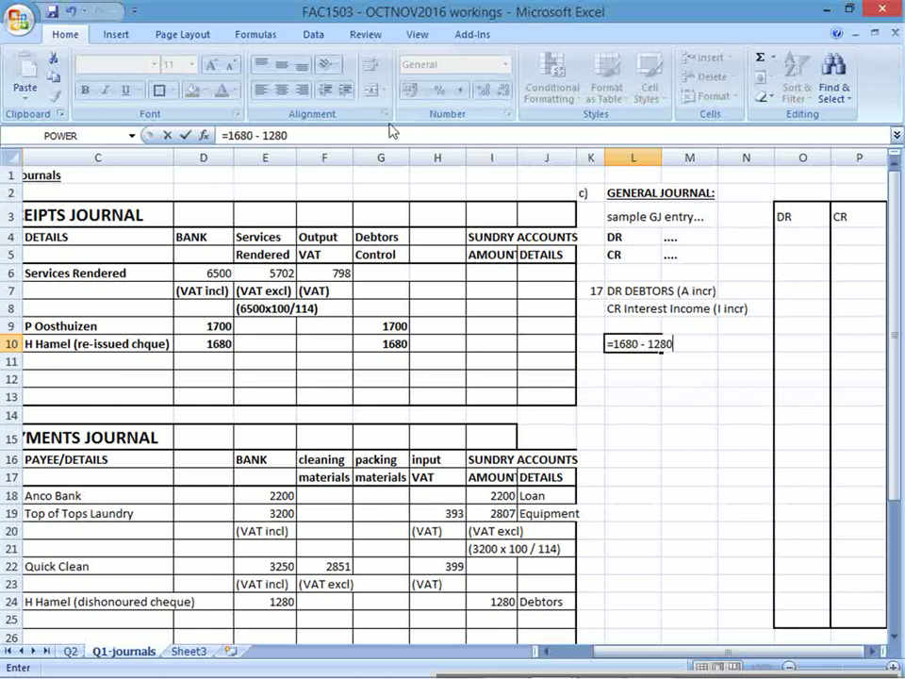
key(F2)
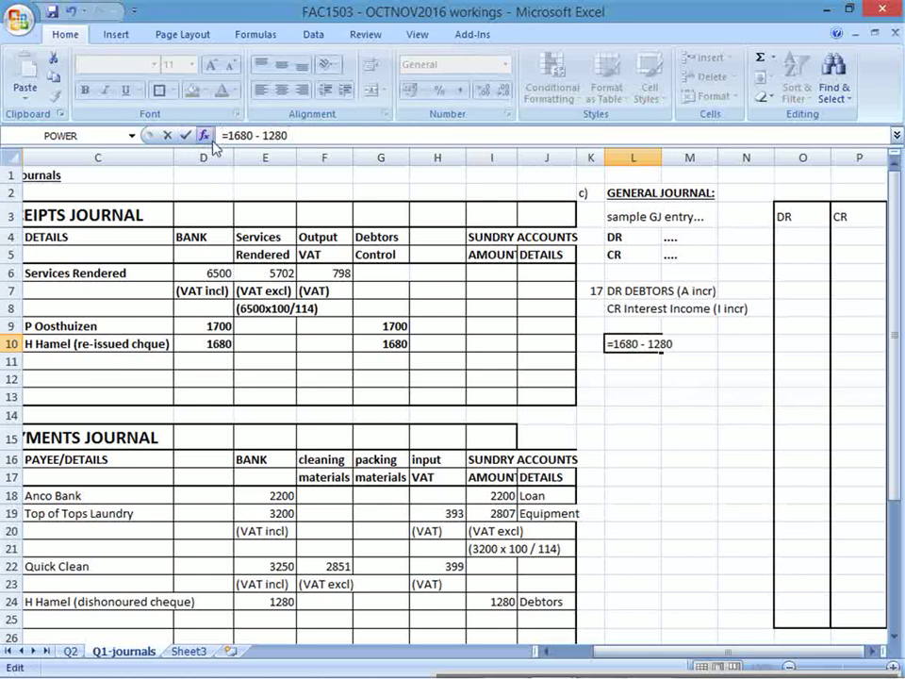
key(Return)
- Calculate the debtors' debit amount in O7 with the formula =1680 - 1280
key(Up)
key(Up)
key(Up)
key(Up)
key(Right)
key(Right)
key(Right)
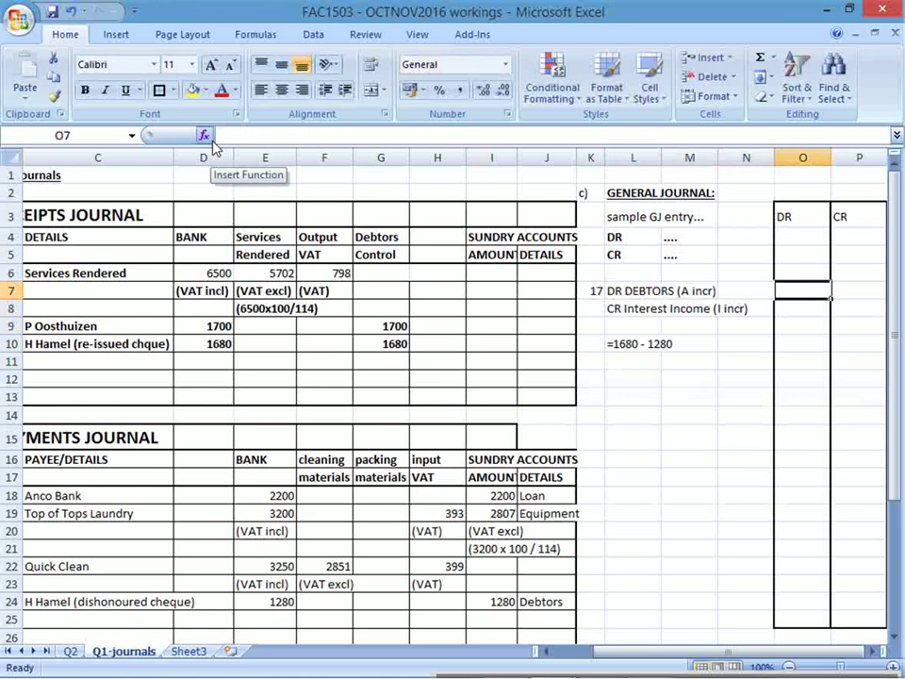
key(Down)
key(Down)
key(Down)
key(Left)
key(Left)
key(Up)
key(Up)
key(Up)
key(Right)
key(Right)
text(=1680 )
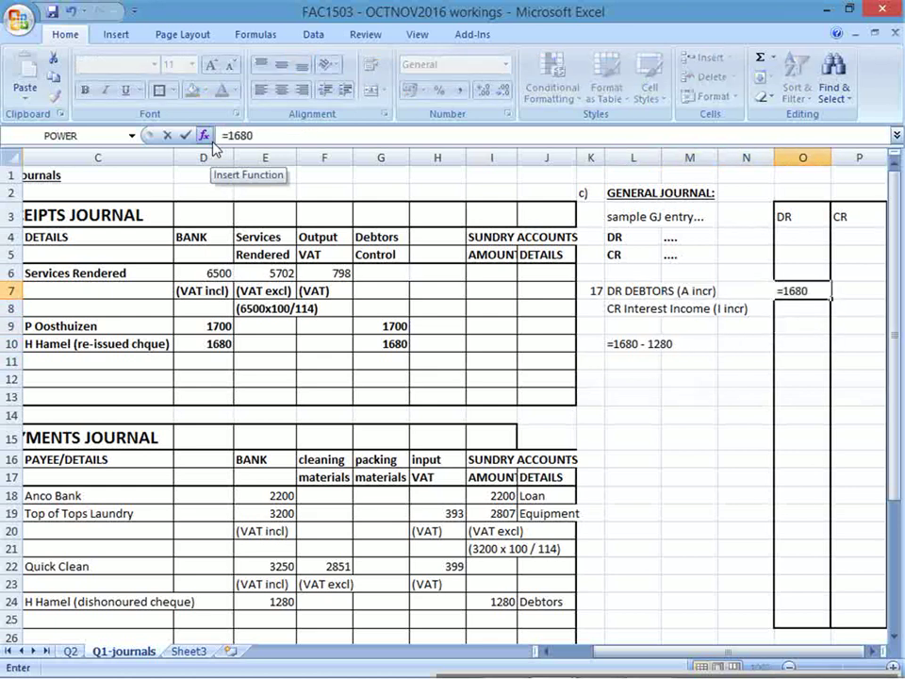
text(- 1280)
key(Return)
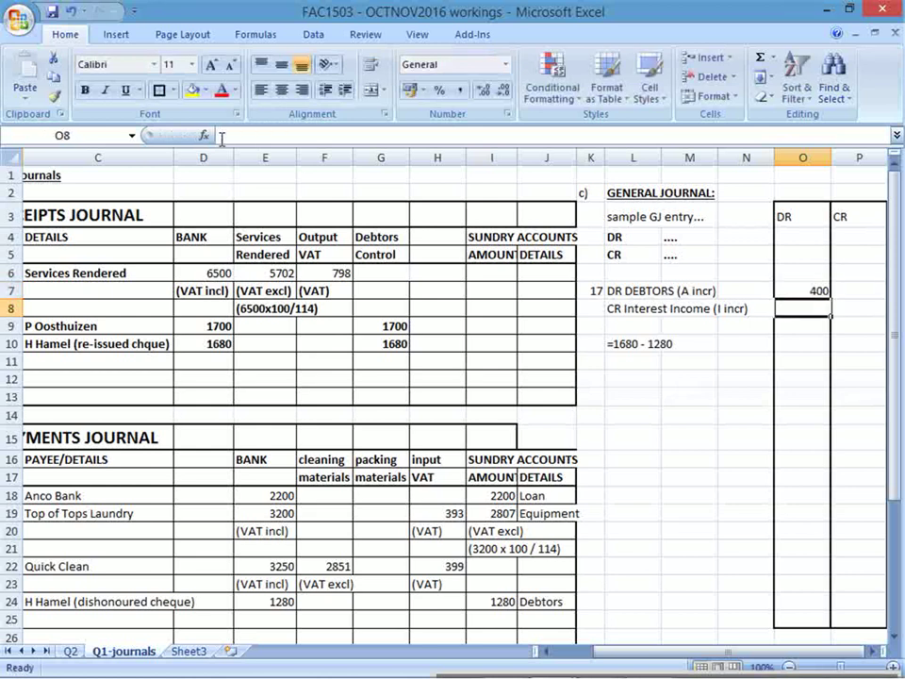
- Link the interest income credit in P8 to the debit amount in O7, and select the whole entry K7:P10
key(Right)
text(=)
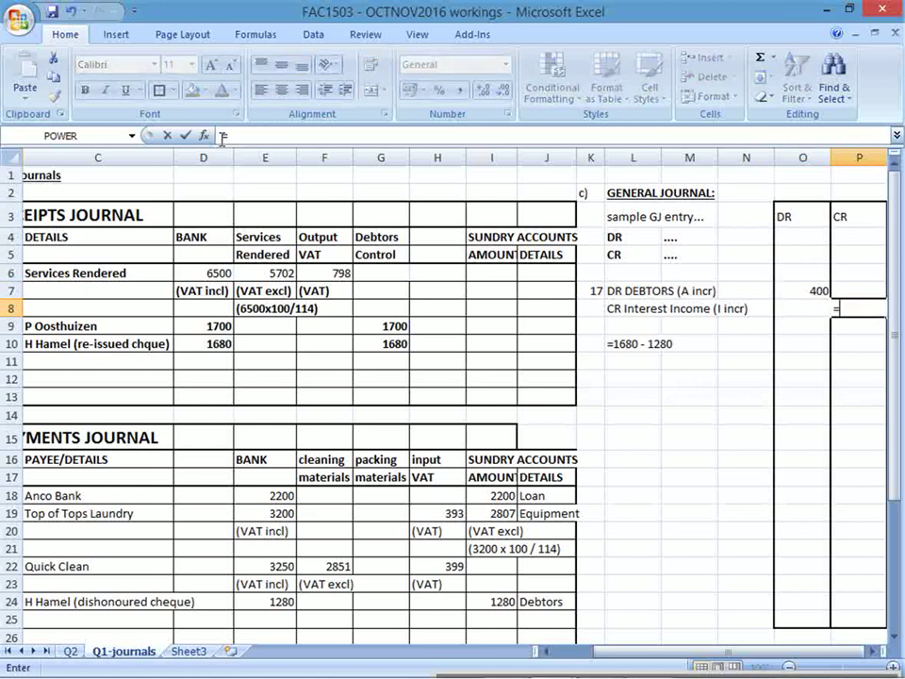
key(Left)
key(Up)
key(Return)
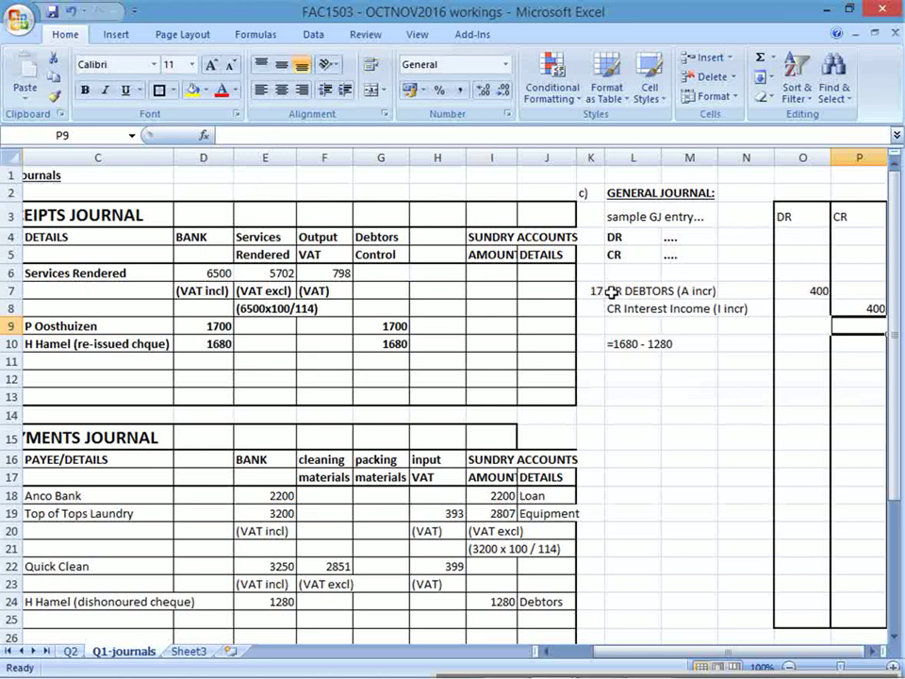
drag(598, 292, 833, 343)
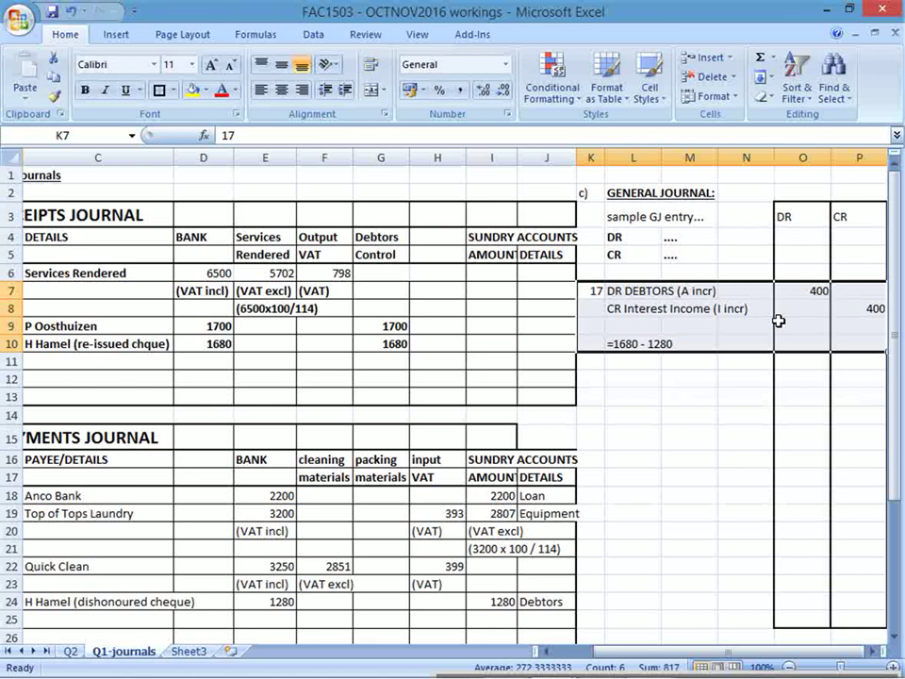
- Switch to the exam paper PDF and circle day 19, the cash banked for services rendered, with the pencil
key(alt+Tab)
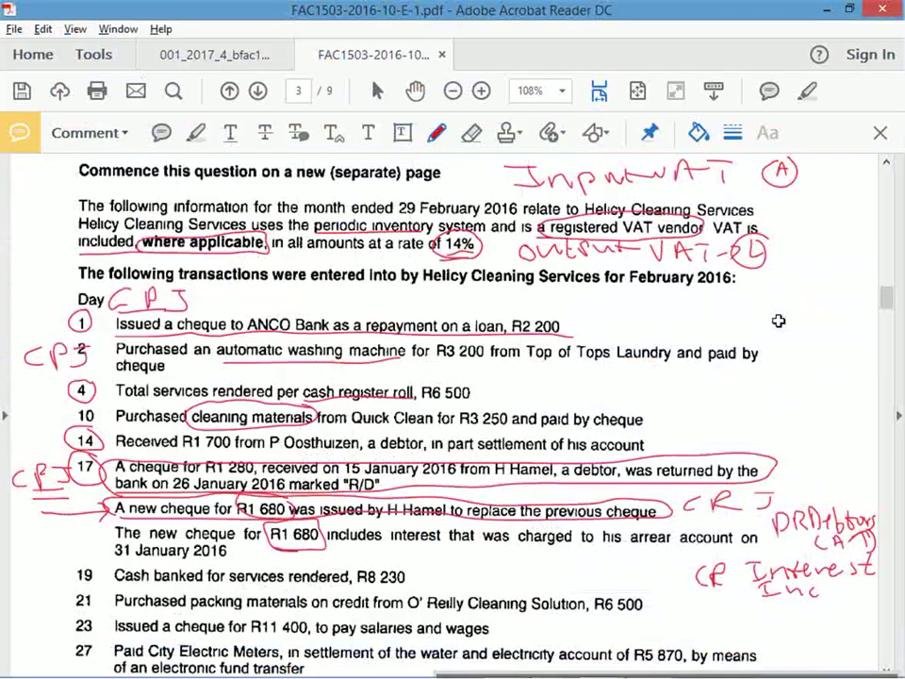
scroll(436, 507, down, 1)
scroll(436, 507, down, 5)
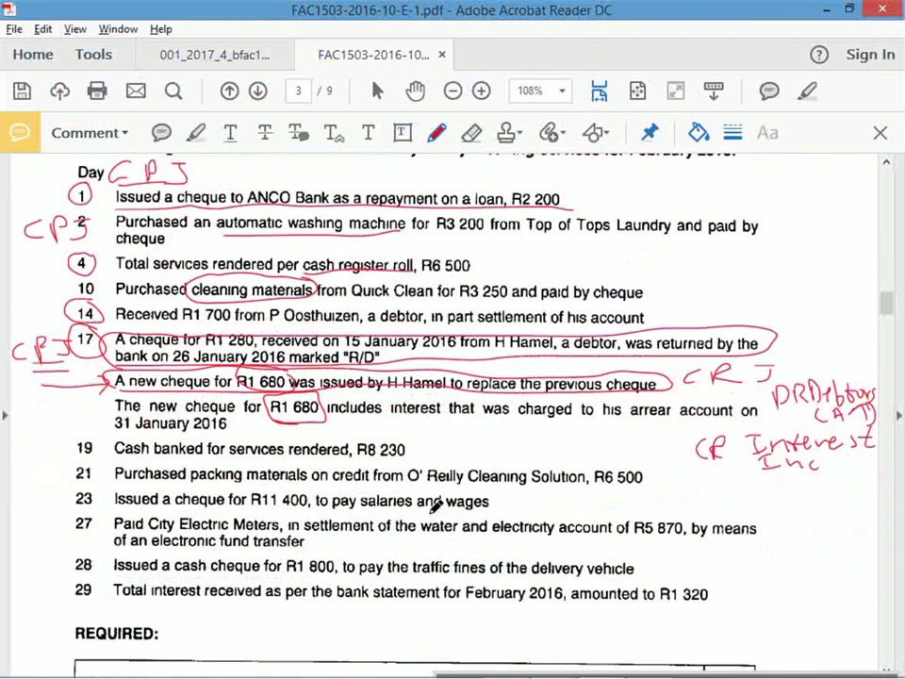
scroll(436, 505, down, 2)
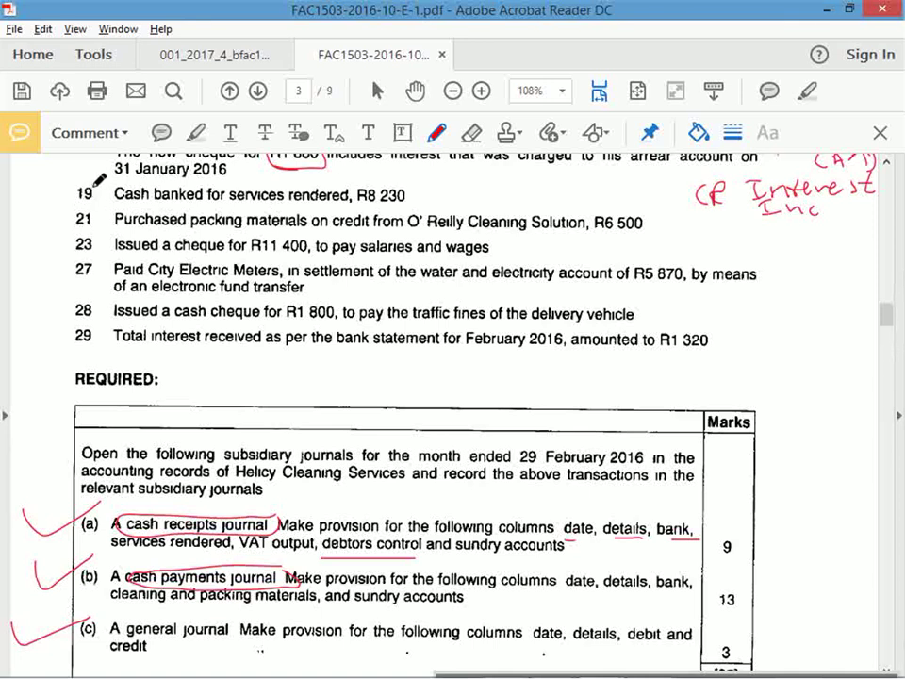
mouse_move(101, 184)
mouse_down()
mouse_move(65, 204)
mouse_move(102, 188)
mouse_up()
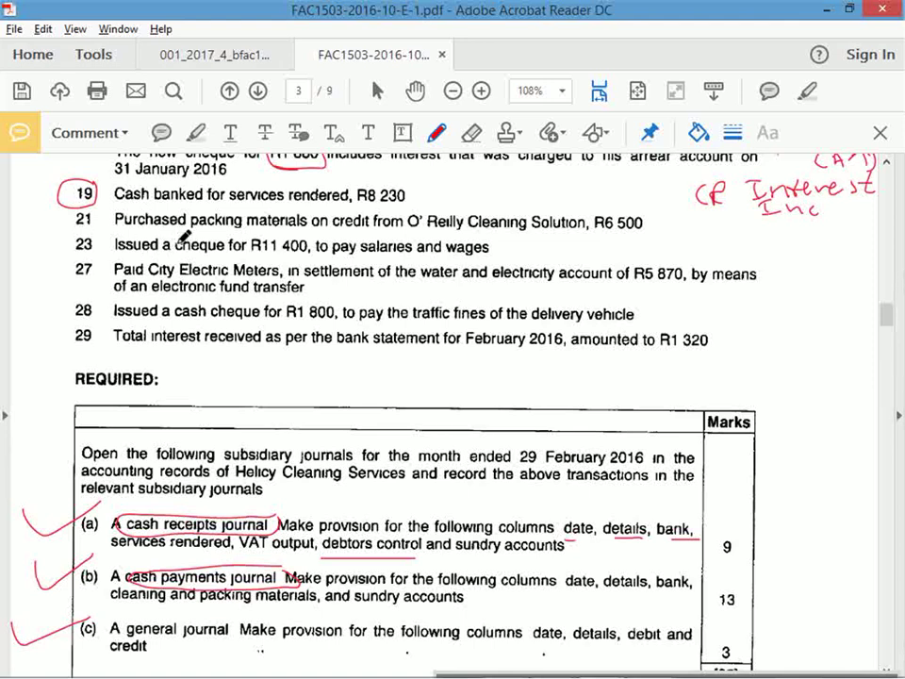
- Switch back to the Excel workings and enter day 19 in B11 of the cash receipts journal
key(alt+Tab)
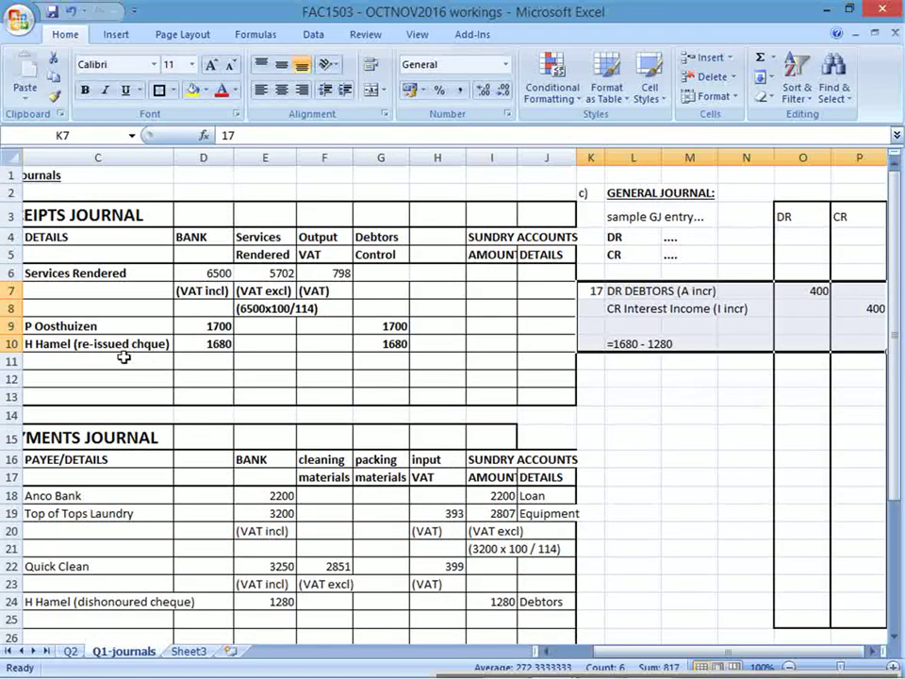
click(168, 366)
key(Left)
text(19)
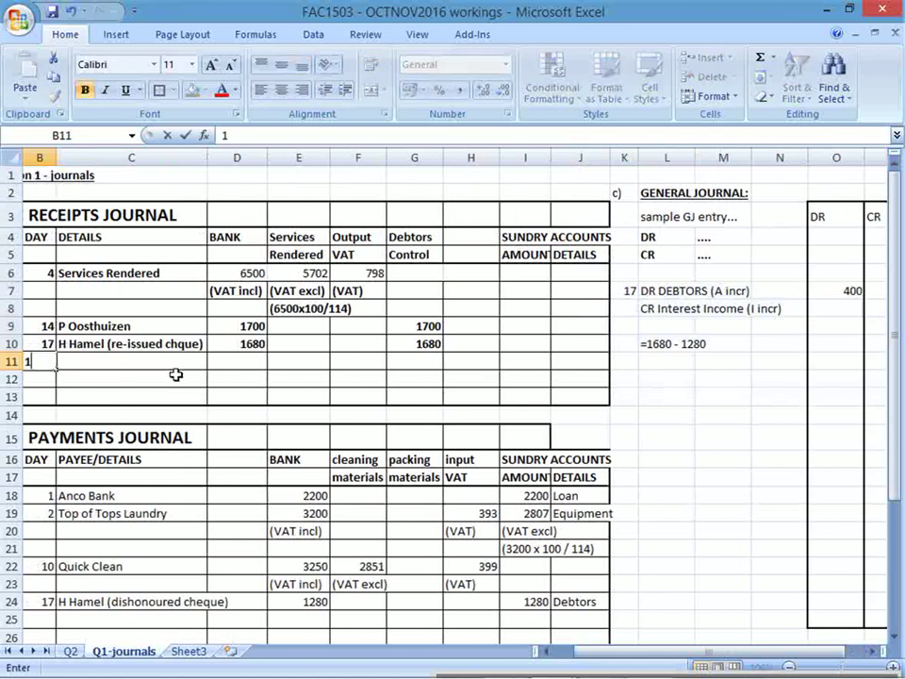
key(Tab)
- Enter "Services Rendered" in C11 as the details for day 19 in the cash receipts journal
key(Up)
key(Up)
key(Up)
key(Up)
key(Up)
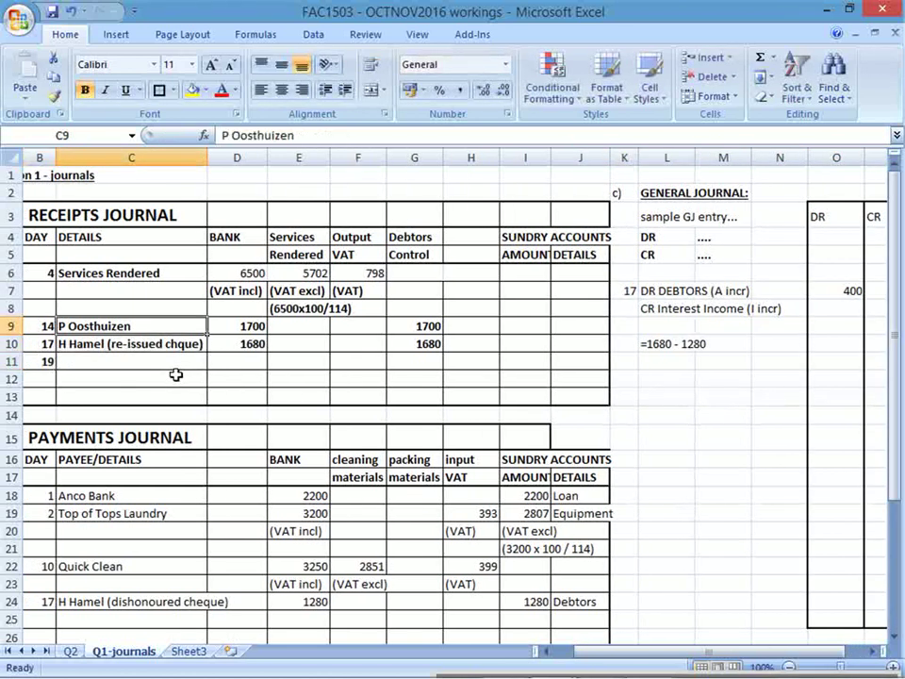
key(Down)
key(Down)
key(Down)
key(Down)
key(Down)
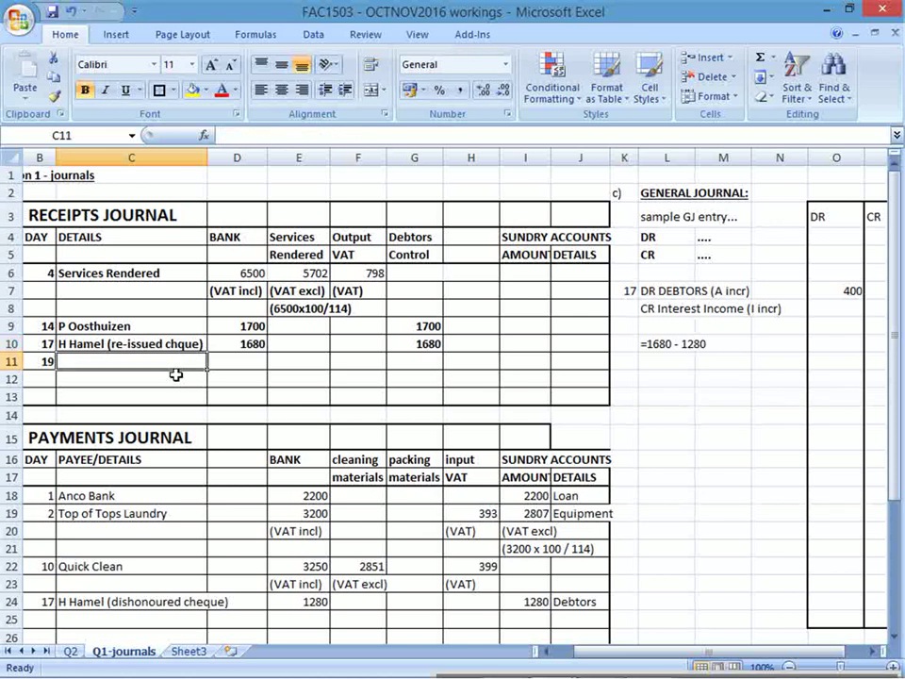
text(Services)
key(Return)
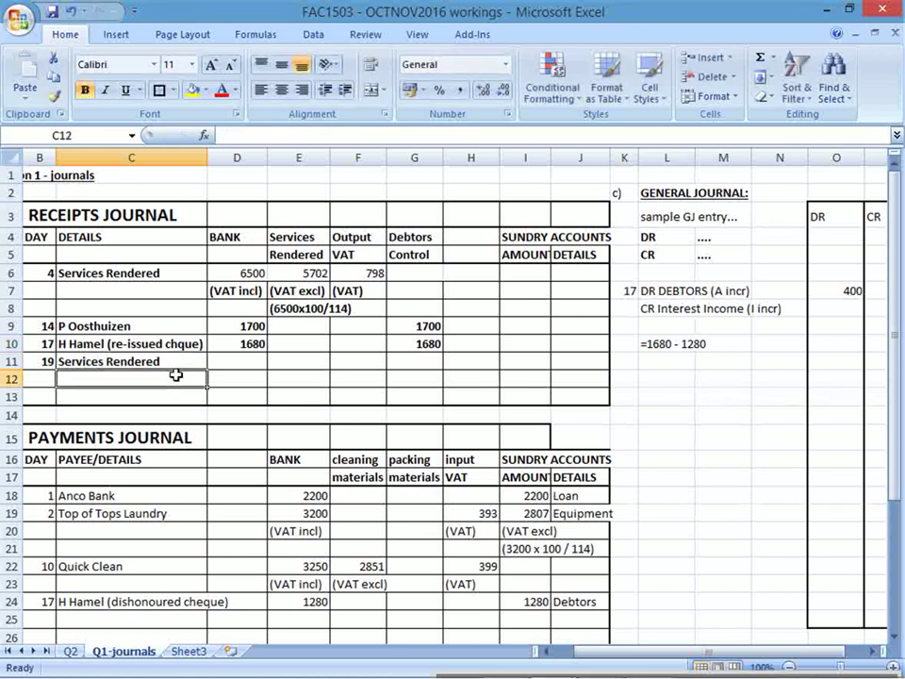
- Look up day 19's amount in the exam paper PDF and enter 8230 as the bank amount in D11 of the cash receipts journal
key(Up)
key(Right)
key(alt+Tab)
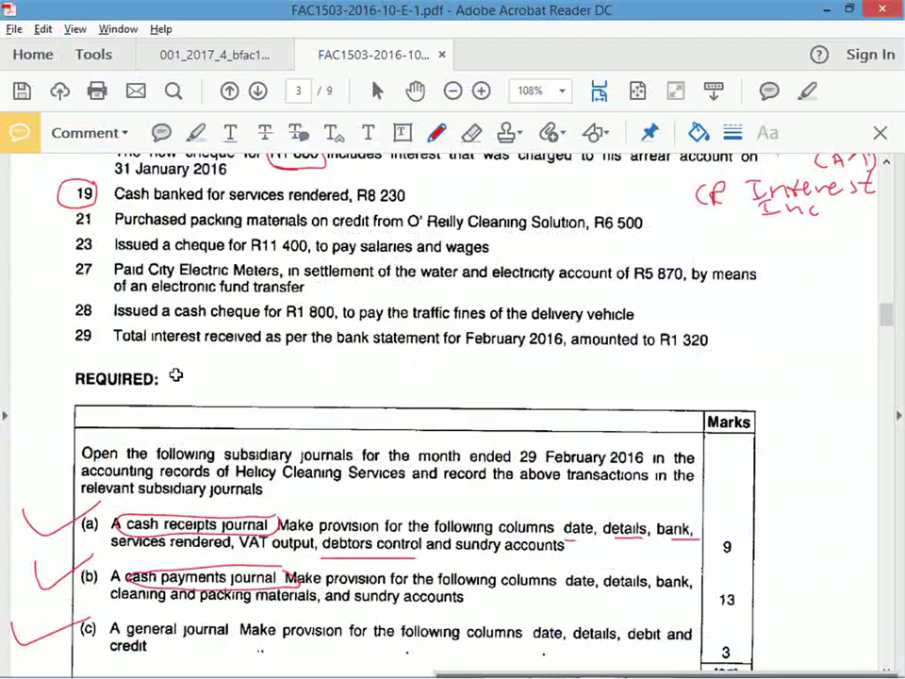
key(alt+Tab)
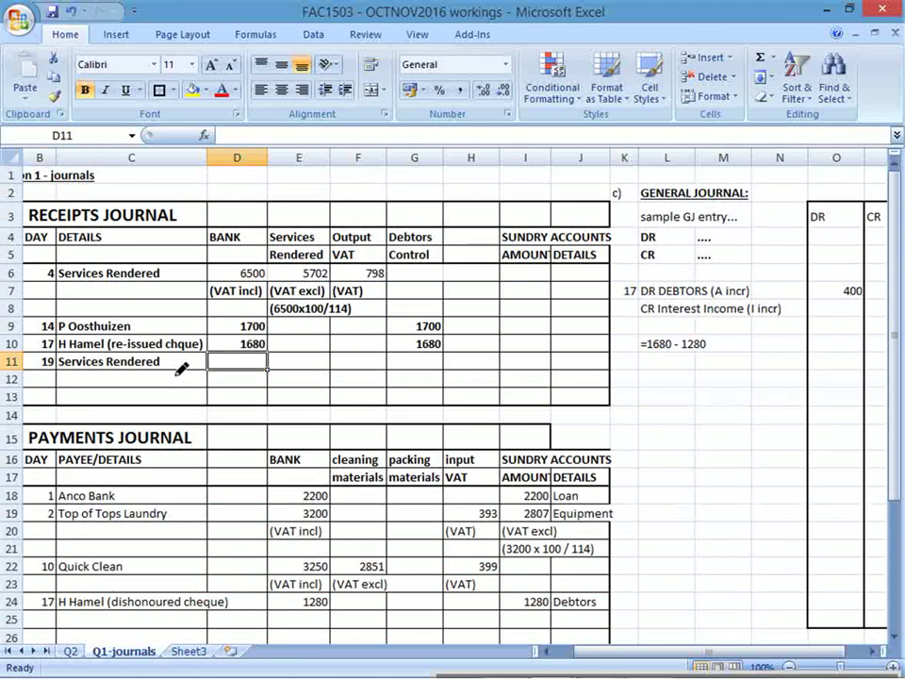
key(alt+Tab)
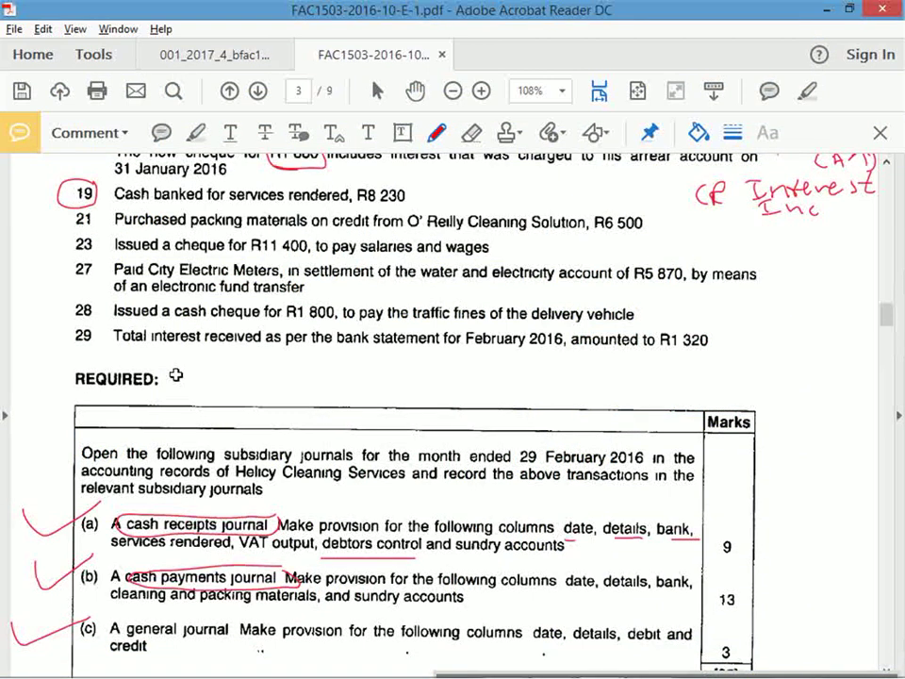
key(alt+Tab)
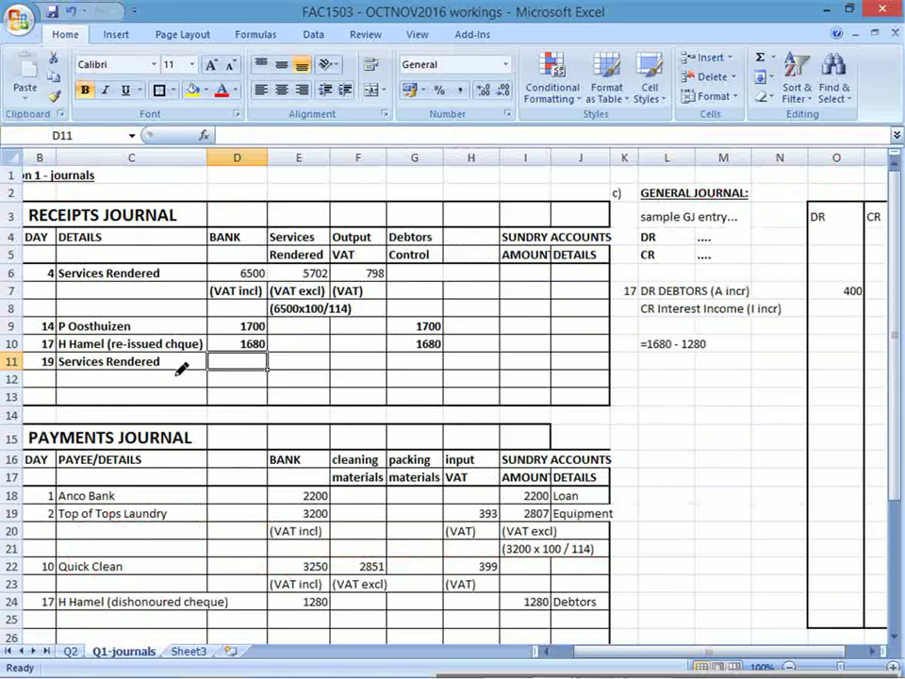
text(8230)
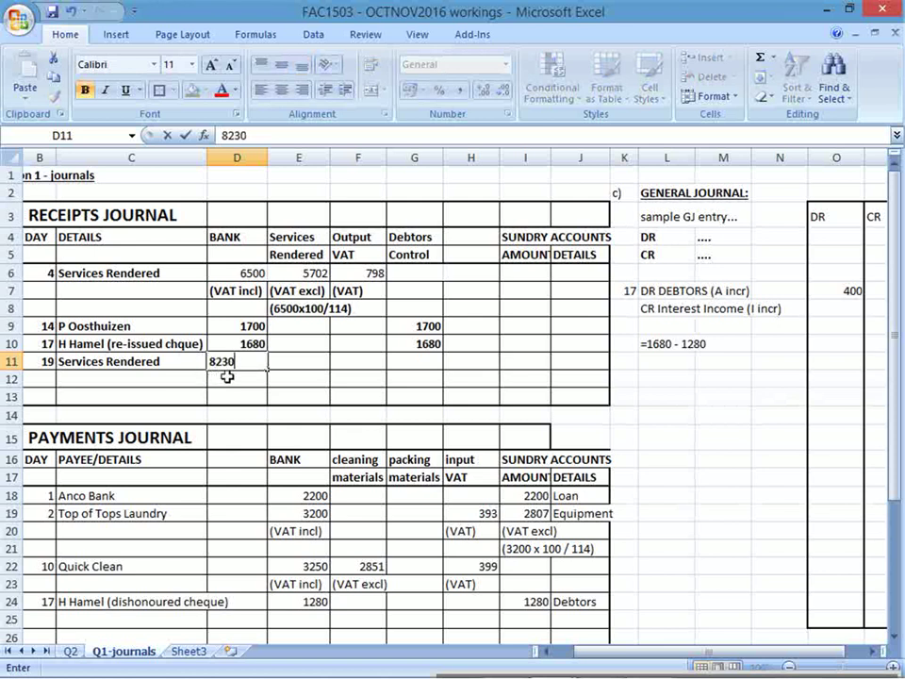
click(228, 377)
- Calculate the VAT-exclusive services rendered in E11 with =D11*100/114 and format it without decimals
key(Up)
key(Right)
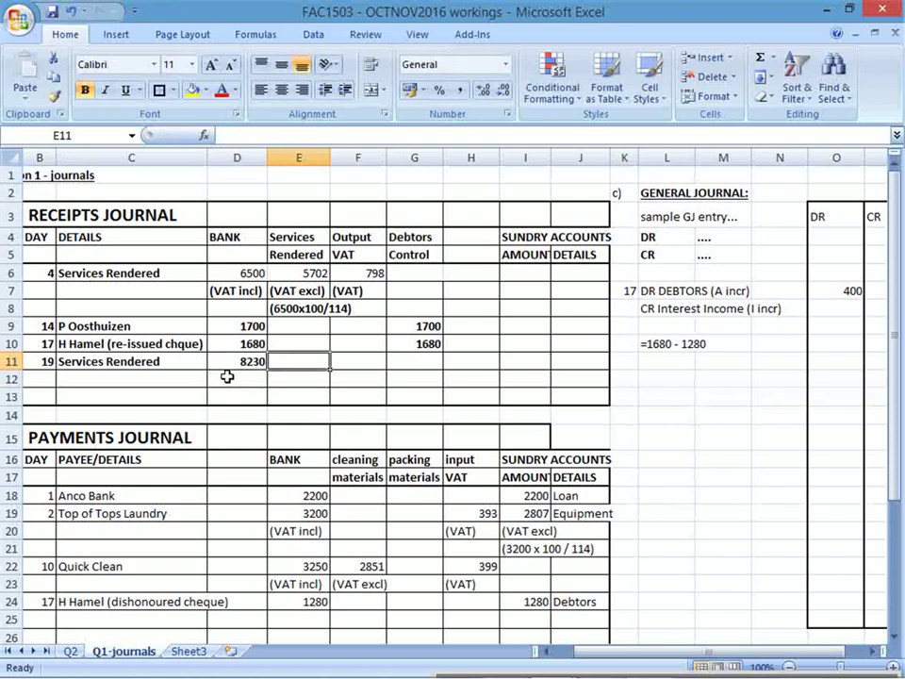
text(=)
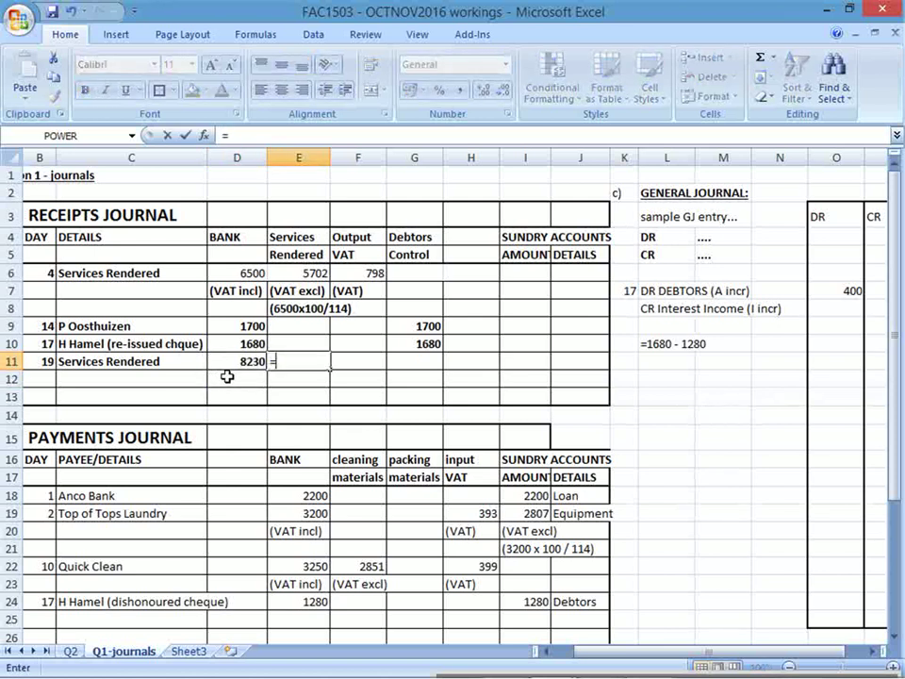
text(D11*100/114)
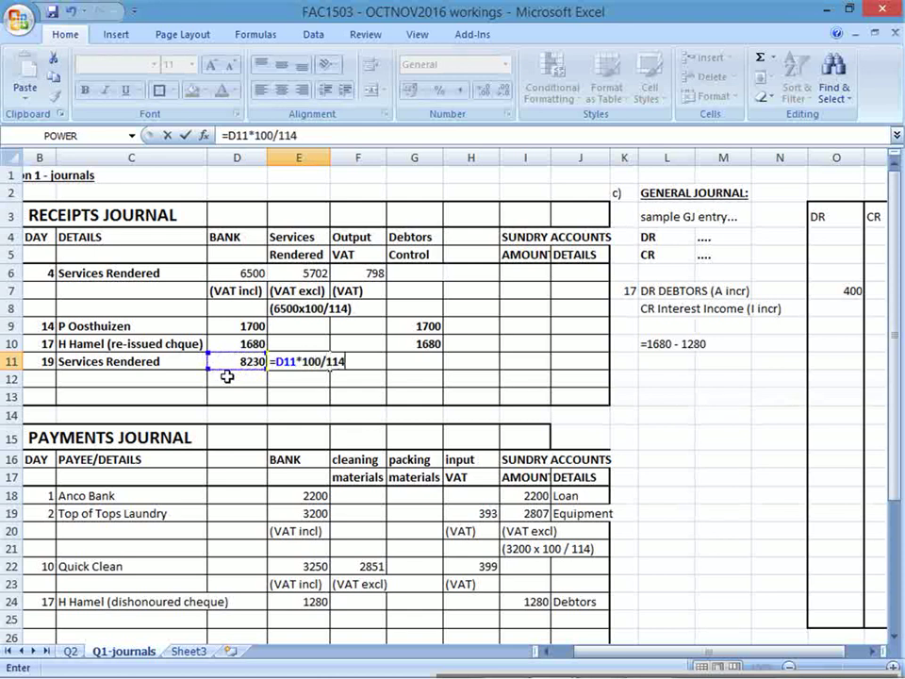
key(Return)
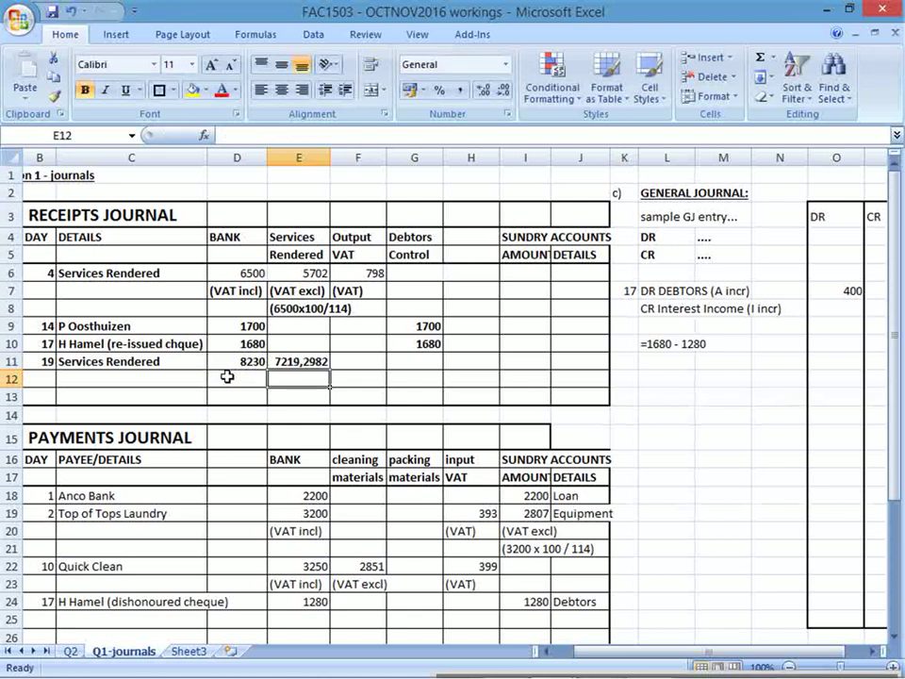
click(301, 359)
click(504, 94)
click(505, 95)
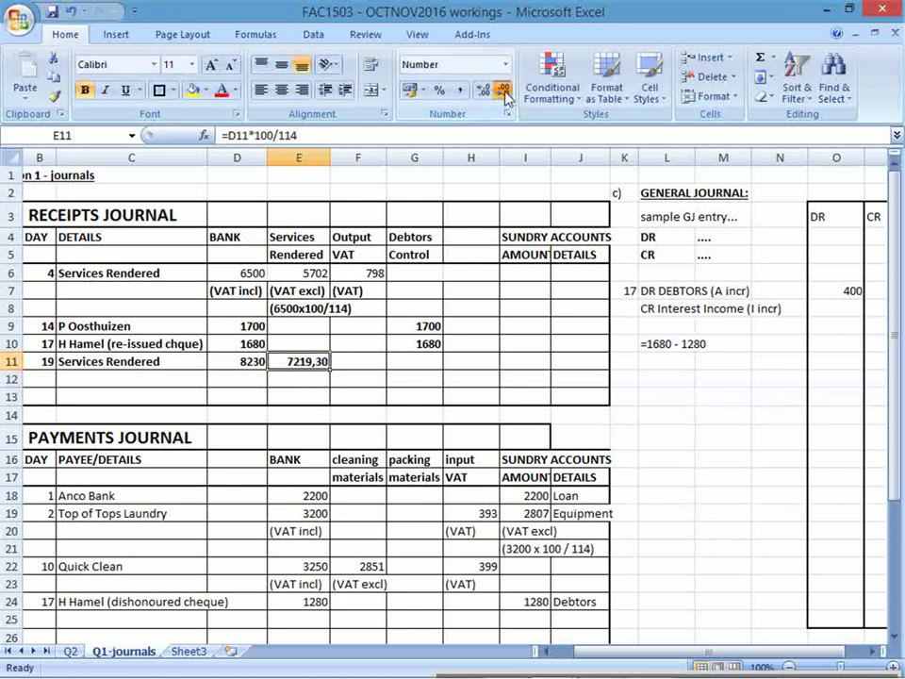
click(504, 94)
click(505, 94)
- Calculate day 19's output VAT in F11 as the bank amount minus services rendered, =D11-E11
click(364, 360)
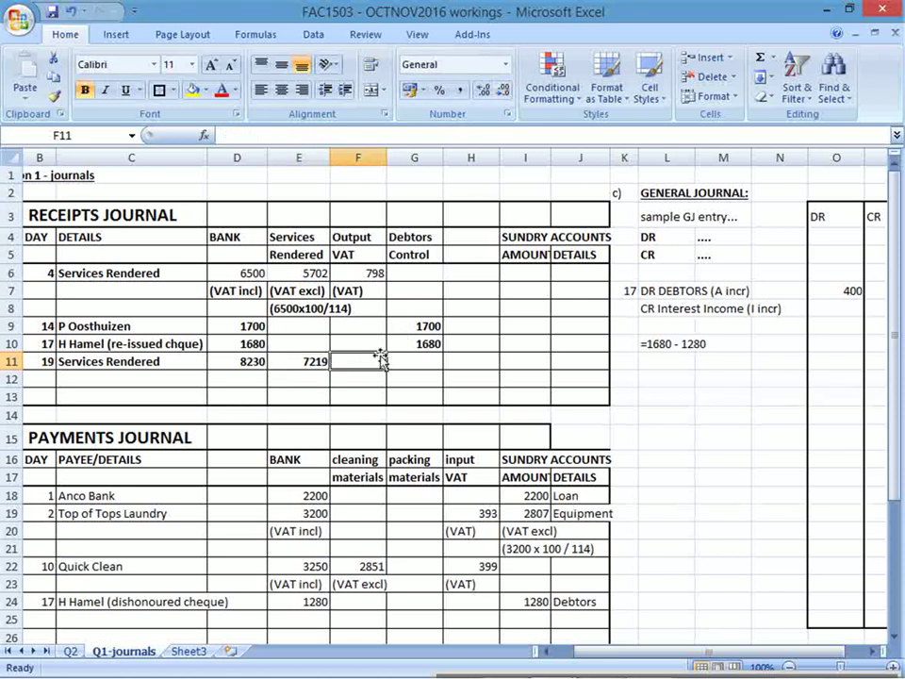
text(=)
click(247, 362)
text(-)
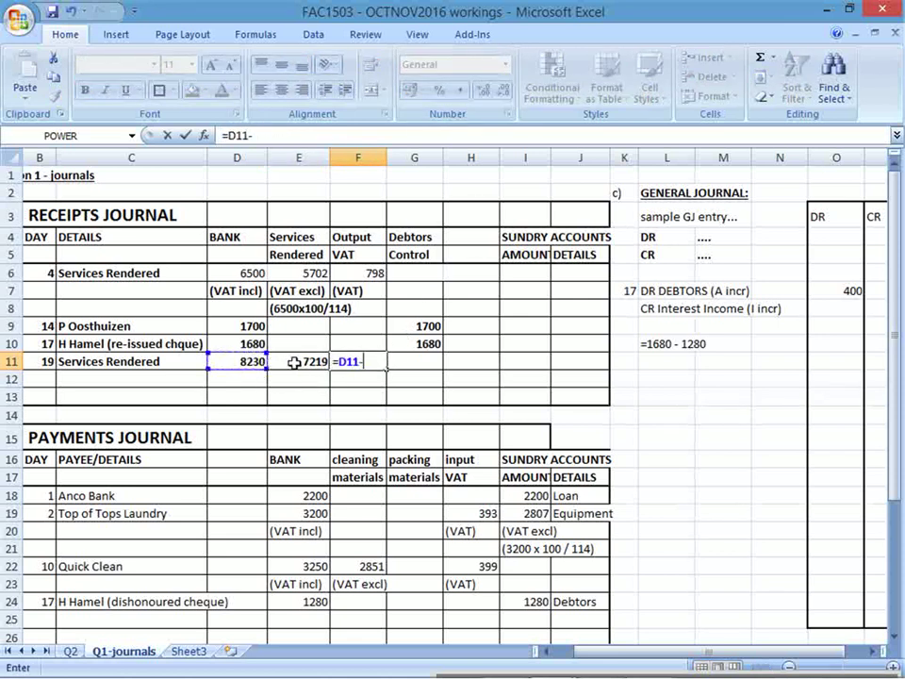
click(295, 362)
key(Return)
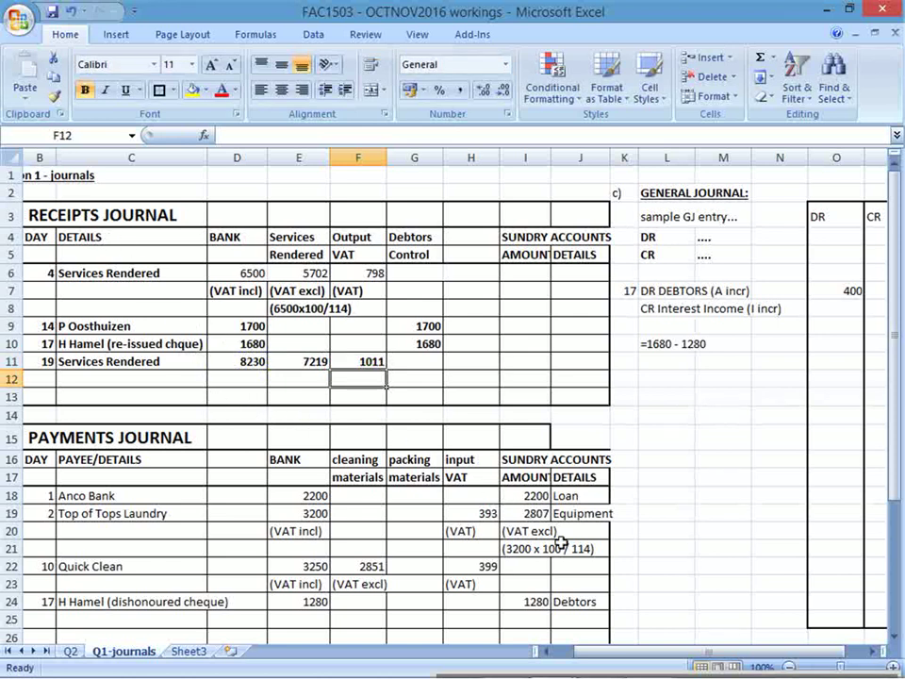
- Narrow the DOC column A, select A1 and save the workings workbook
click(547, 652)
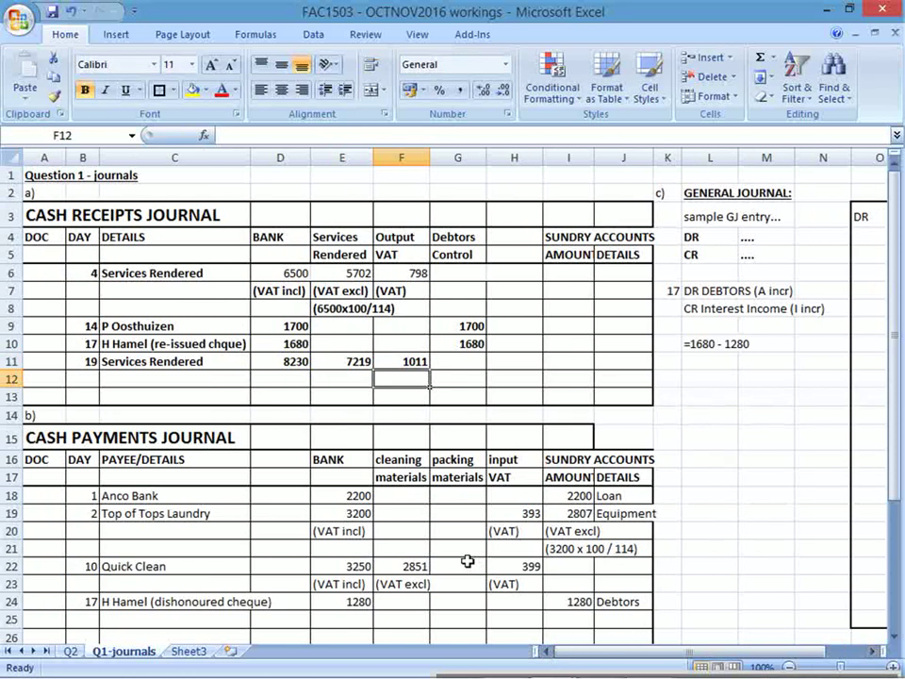
drag(65, 158, 54, 162)
click(39, 177)
click(52, 11)
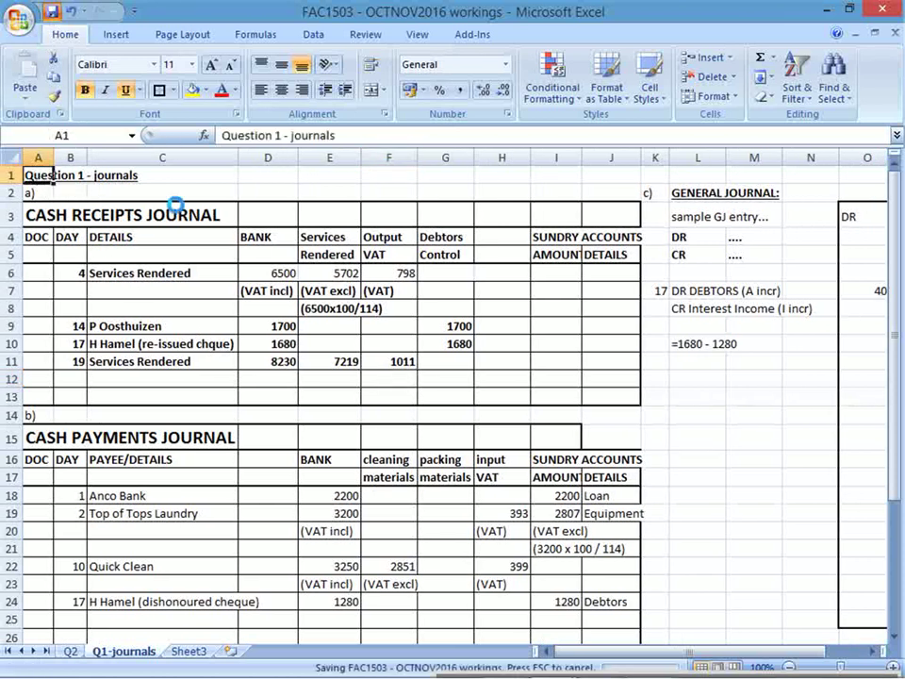
- Review the day 19 entry in row 11 against the bank, services rendered and output VAT column headings
drag(67, 361, 517, 367)
drag(382, 235, 396, 363)
drag(329, 237, 329, 362)
drag(260, 236, 283, 362)
drag(71, 361, 594, 370)
click(54, 371)
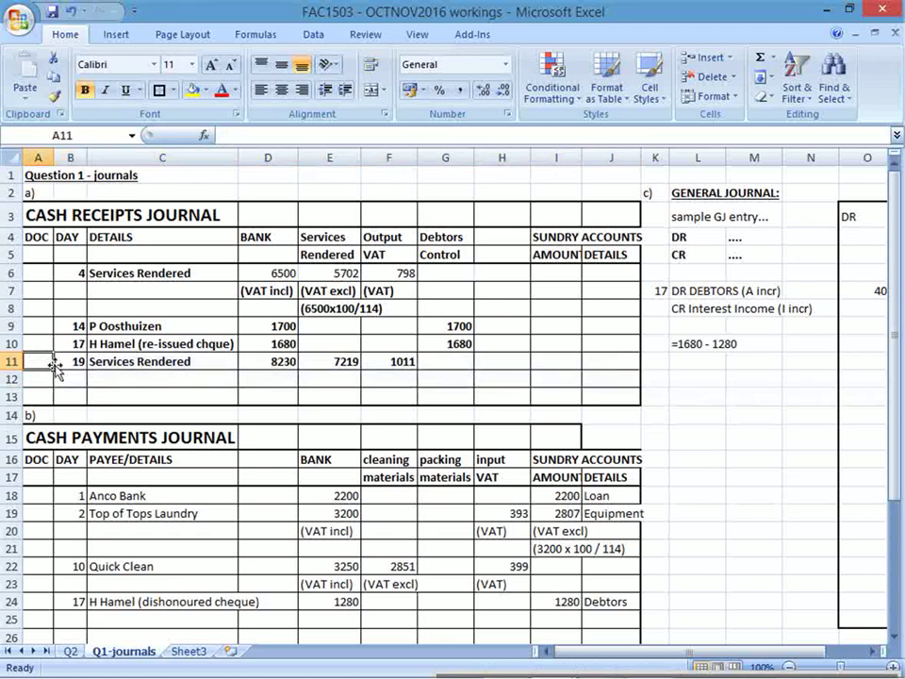
- Switch to the exam paper PDF and annotate day 21: circle the date, box "on credit", write "creditors" and "GJ | PJ", and circle PJ
key(alt+Tab)
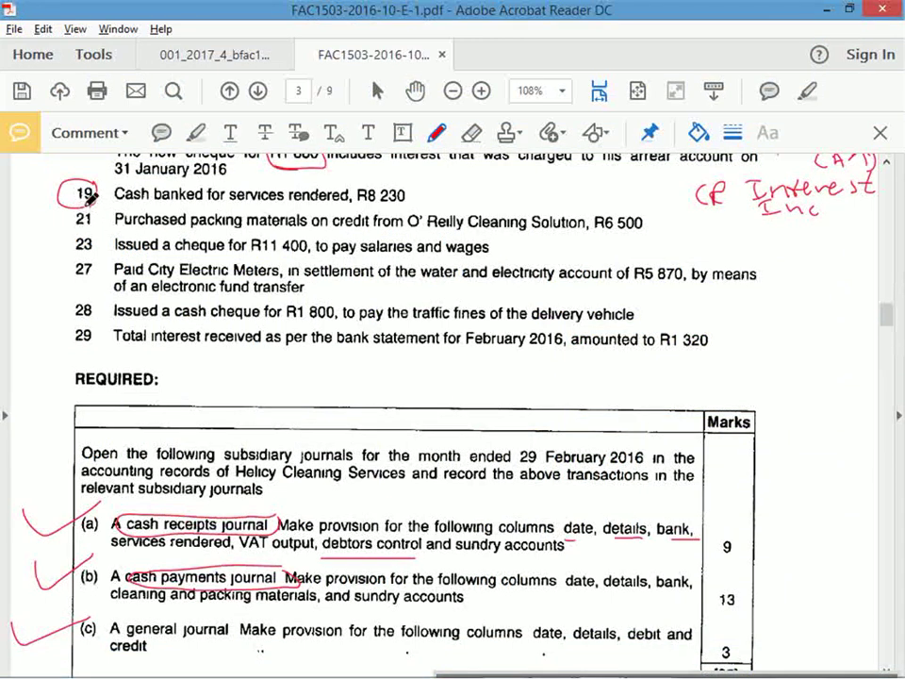
mouse_move(91, 200)
mouse_down()
mouse_move(68, 227)
mouse_move(94, 209)
mouse_up()
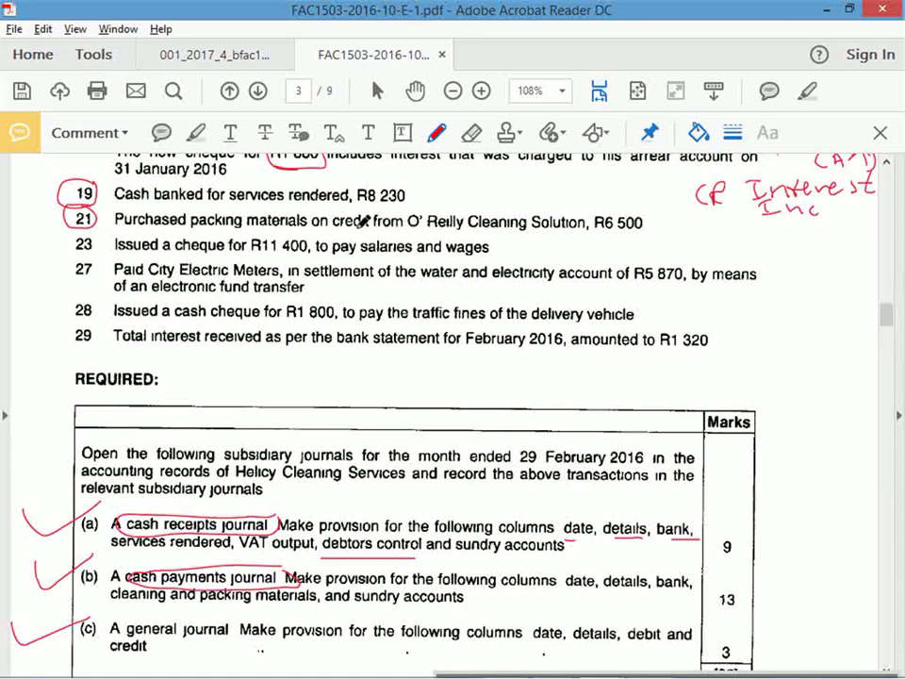
mouse_move(311, 233)
mouse_down()
mouse_move(368, 232)
mouse_move(369, 212)
mouse_move(330, 209)
mouse_move(313, 232)
mouse_up()
mouse_move(382, 210)
mouse_down()
mouse_move(437, 191)
mouse_move(489, 200)
mouse_move(485, 207)
mouse_up()
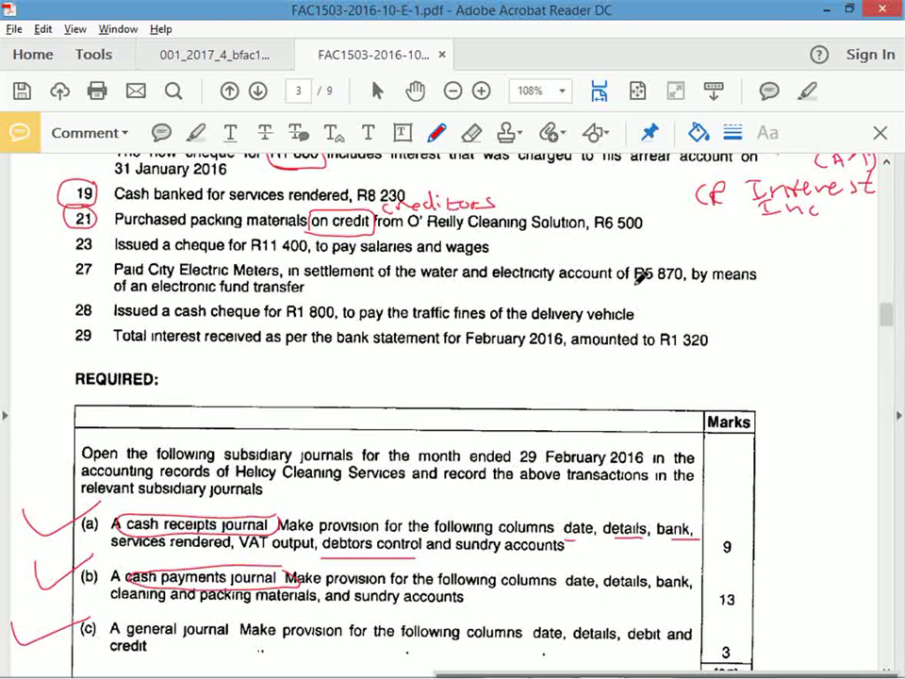
mouse_move(532, 188)
mouse_down()
mouse_move(530, 200)
mouse_move(541, 195)
mouse_move(570, 211)
mouse_move(587, 193)
mouse_move(634, 189)
mouse_move(612, 201)
mouse_up()
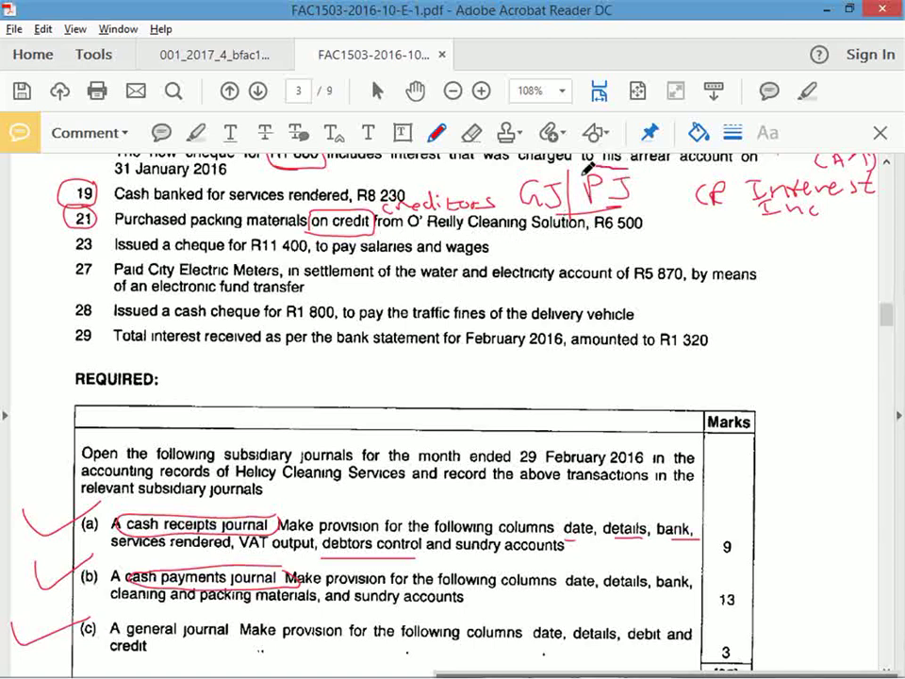
mouse_move(585, 172)
mouse_down()
mouse_move(631, 205)
mouse_move(583, 174)
mouse_up()
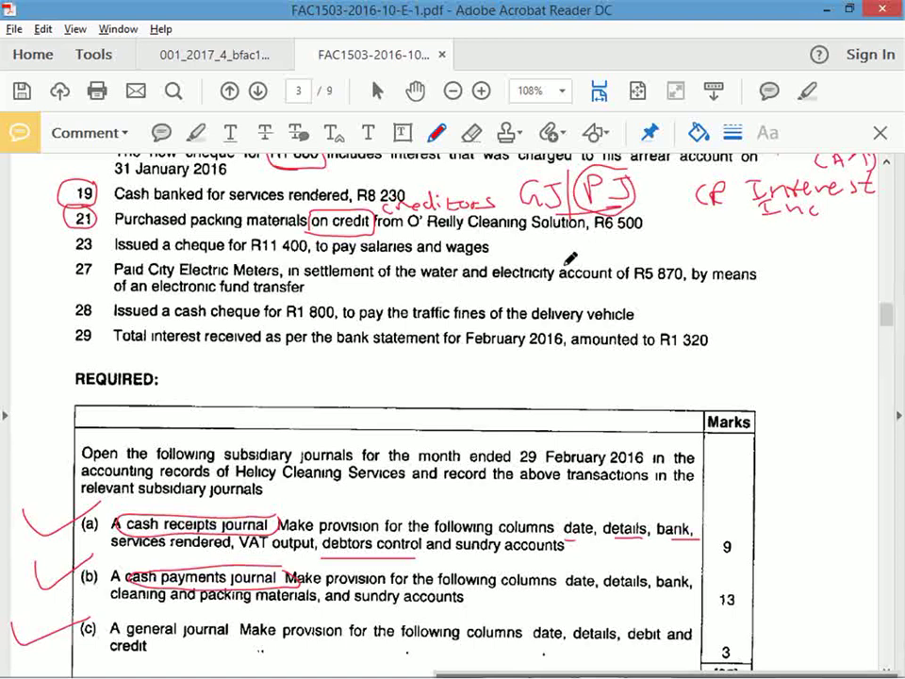
- Switch to the journal templates workbook in Excel and select B18, the first day cell of the purchases journal
key(alt+Tab)
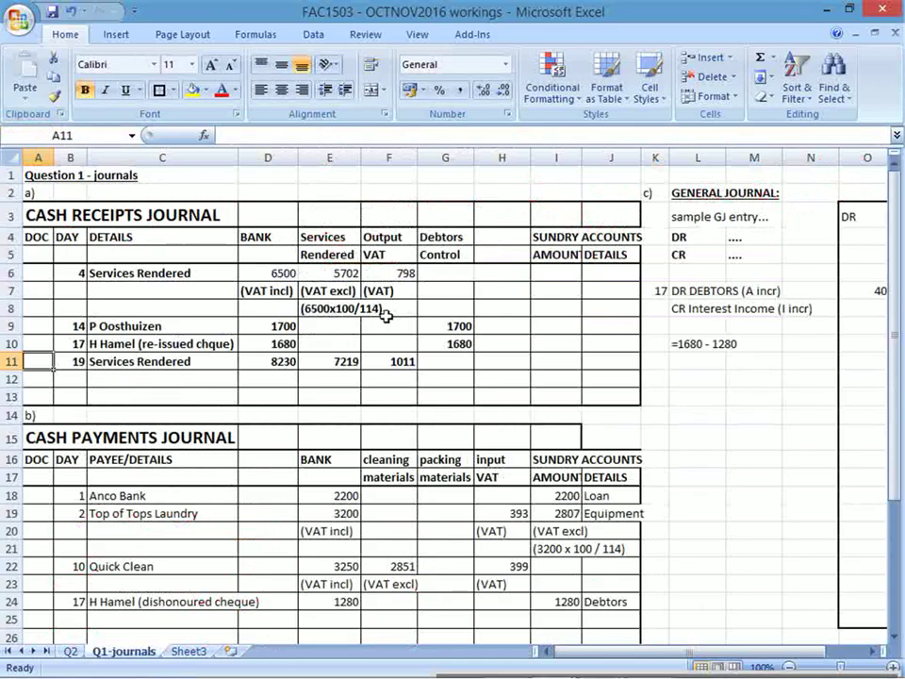
key(alt+Tab)
key(alt+Tab)
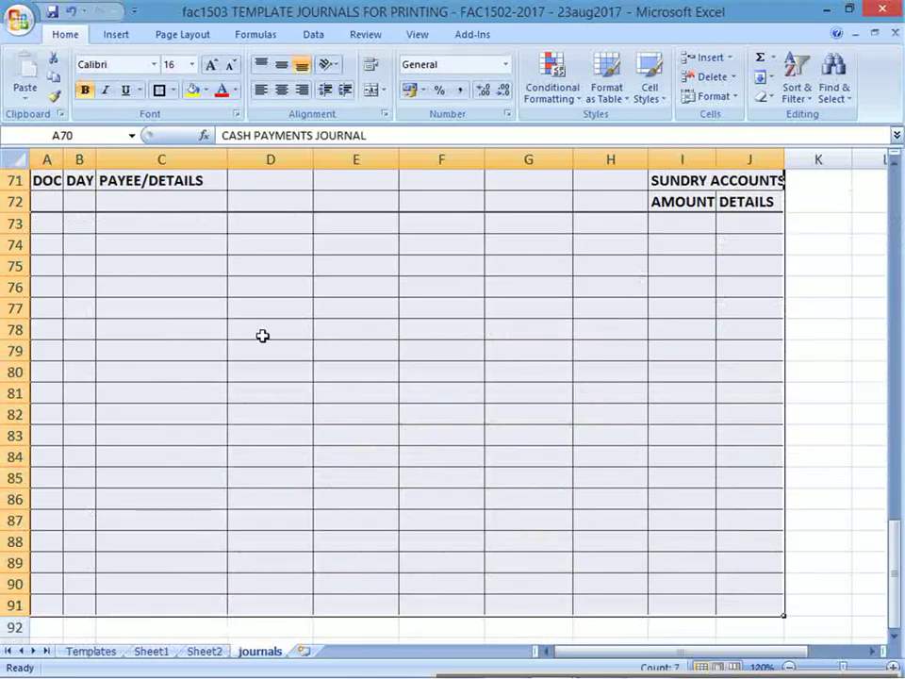
scroll(262, 336, up, 20)
scroll(264, 335, down, 5)
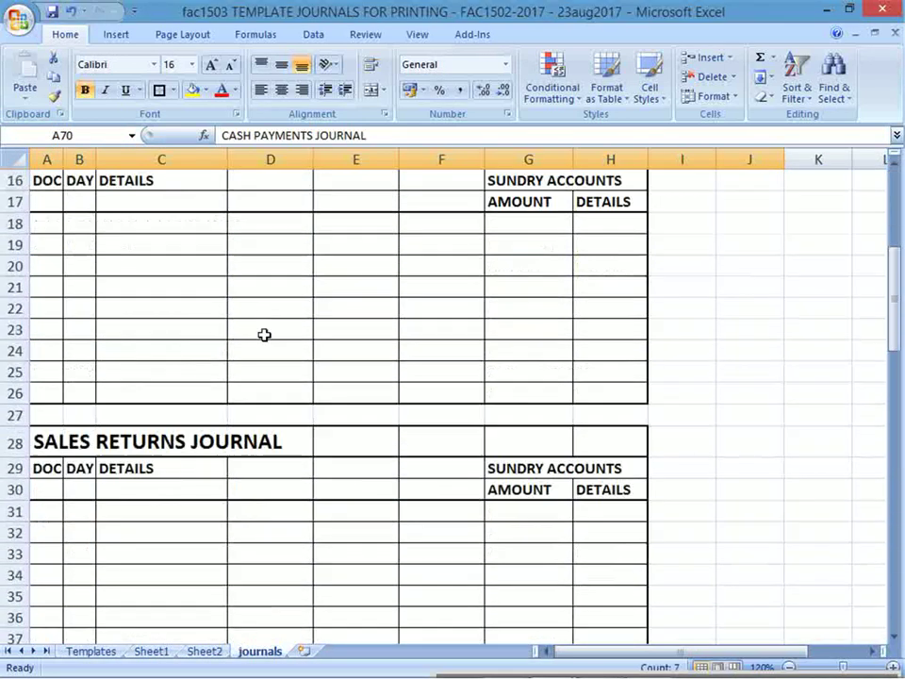
scroll(264, 335, up, 3)
click(152, 423)
drag(71, 354, 585, 356)
click(54, 427)
click(83, 425)
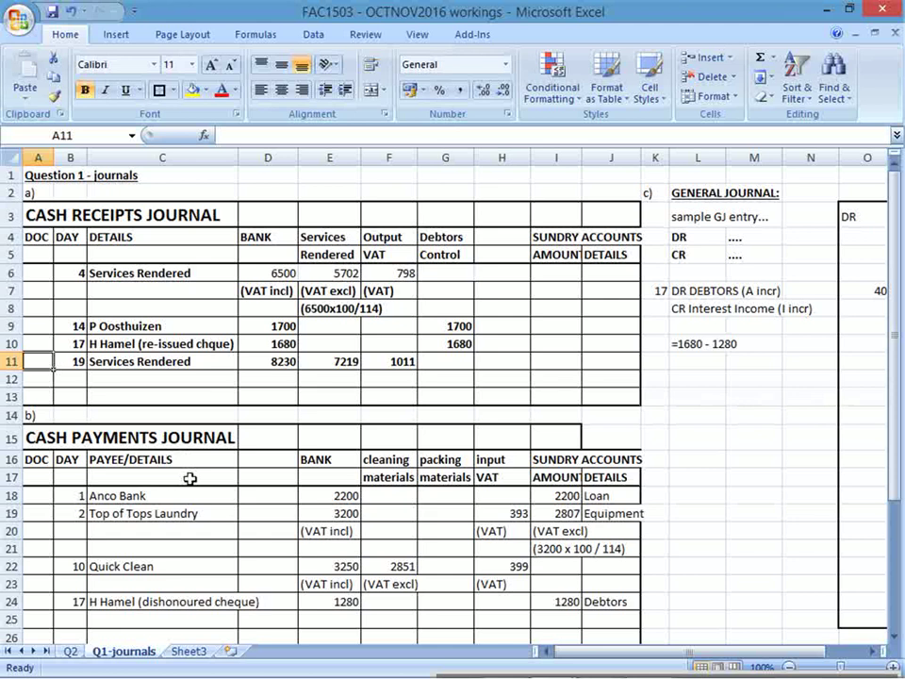
- Check the transaction date in the exam paper PDF and enter 21 as the day in B18 of the purchases journal
key(alt+Tab)
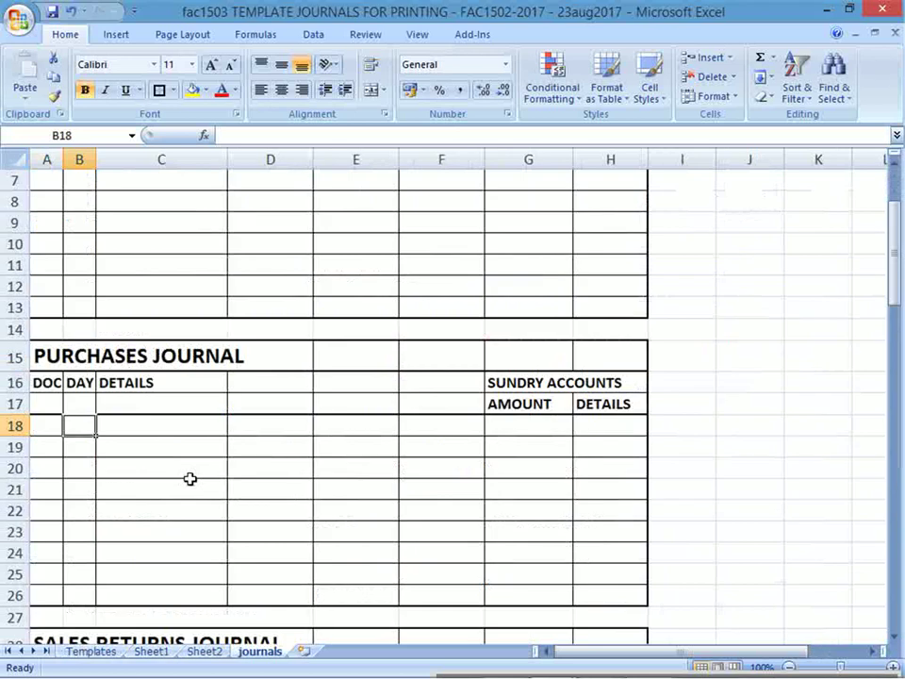
key(alt+Tab)
key(alt+Tab)
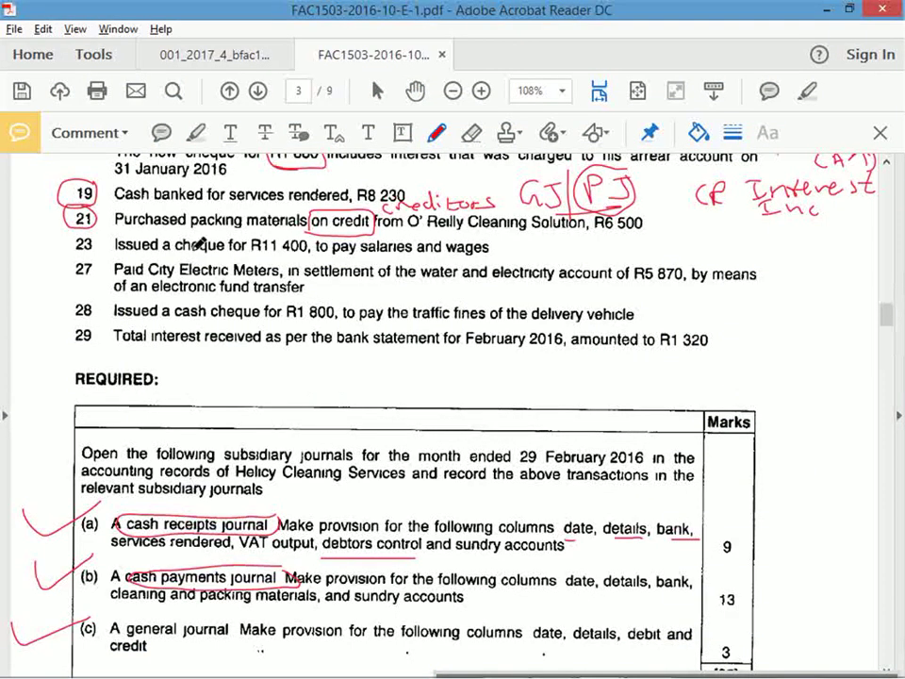
key(alt+Tab)
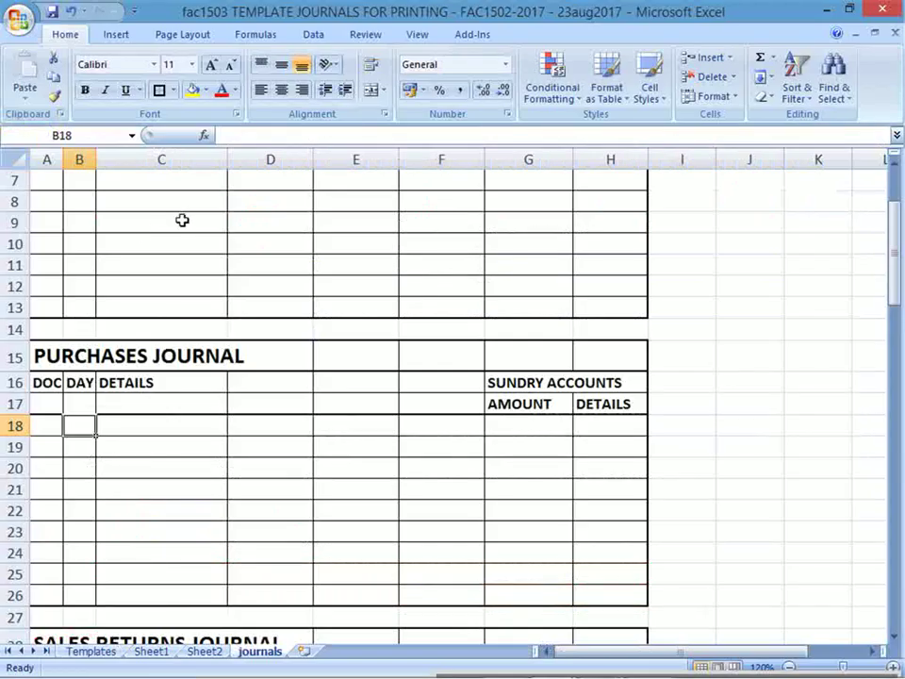
text(21)
key(Tab)
- Enter "O Reilly Cleaning Solutions" in C18 as the details for day 21, consulting the exam paper PDF for the supplier's name
key(alt+Tab)
key(alt+Tab)
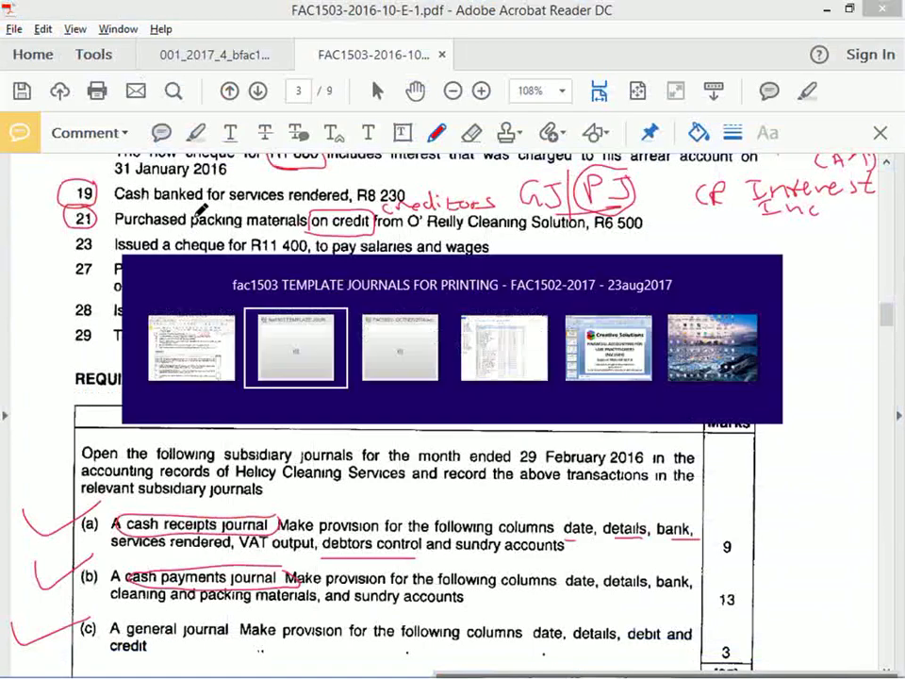
text(O Reilly S)
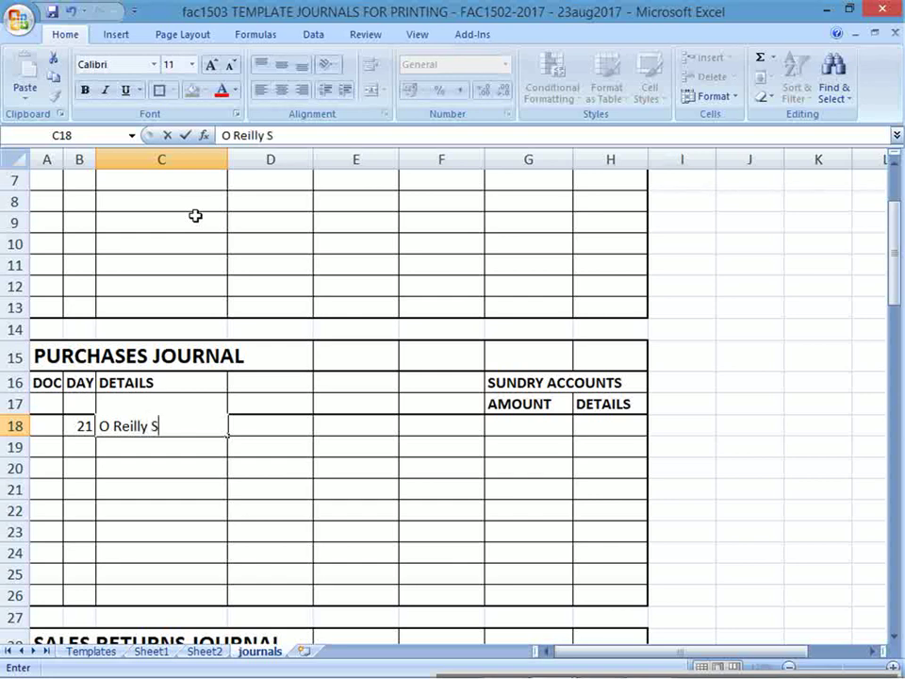
key(alt+Tab)
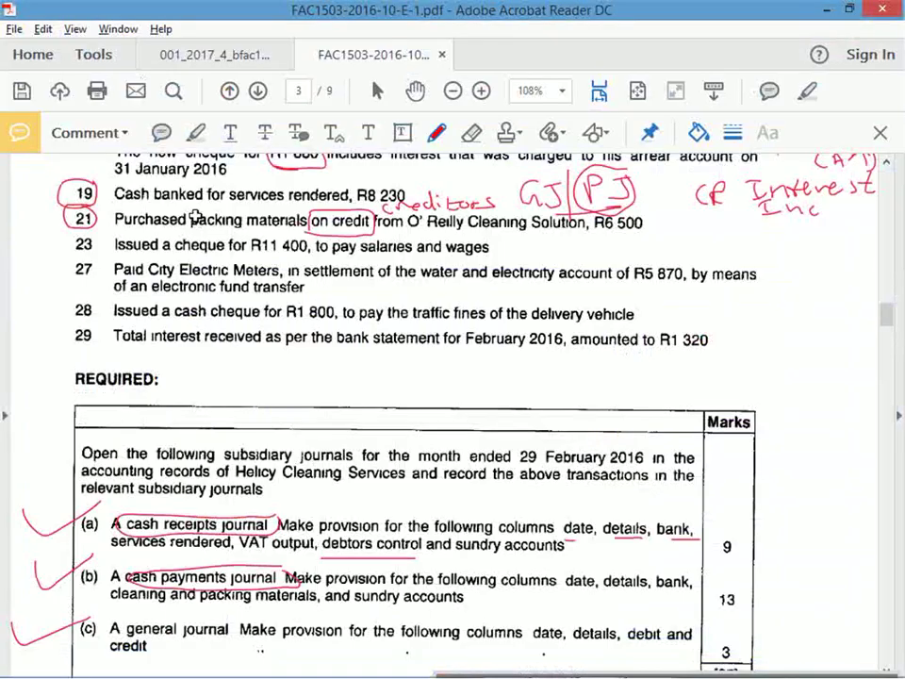
key(alt+Tab)
click(286, 129)
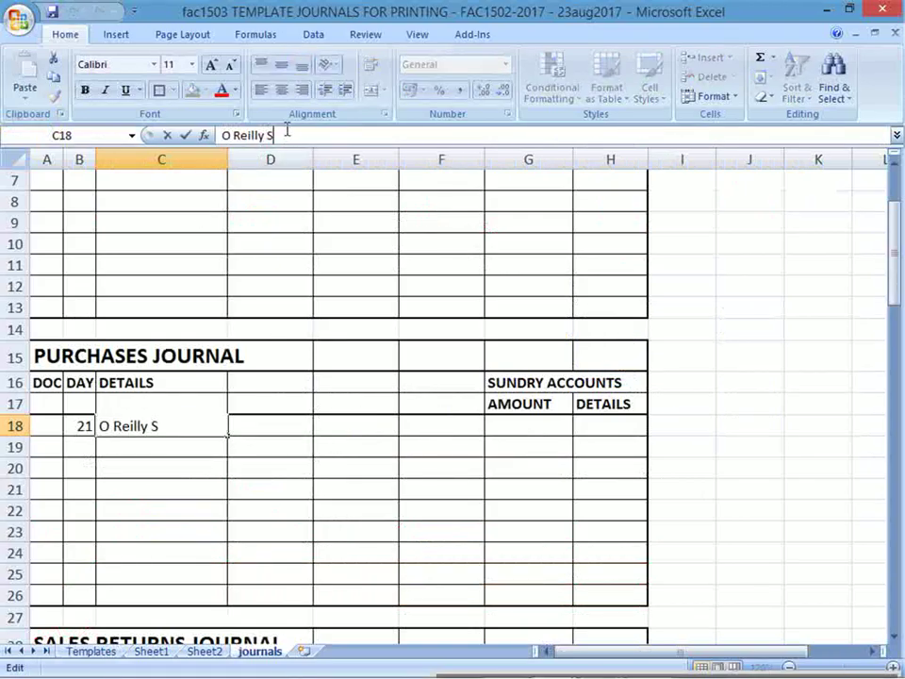
key(BackSpace)
key(BackSpace)
text(Cleaning So)
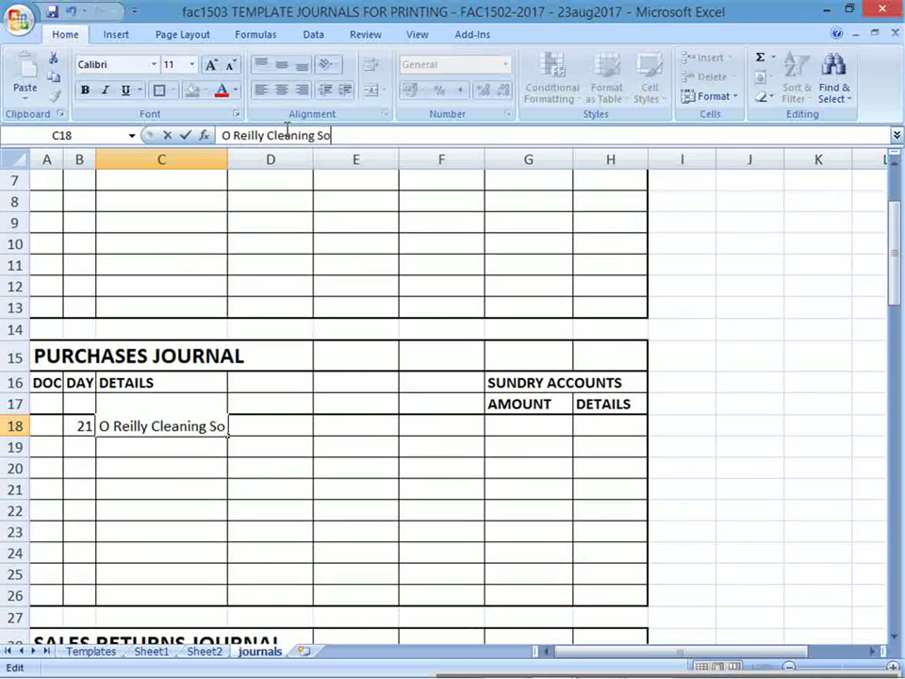
text(lutions)
key(alt+Tab)
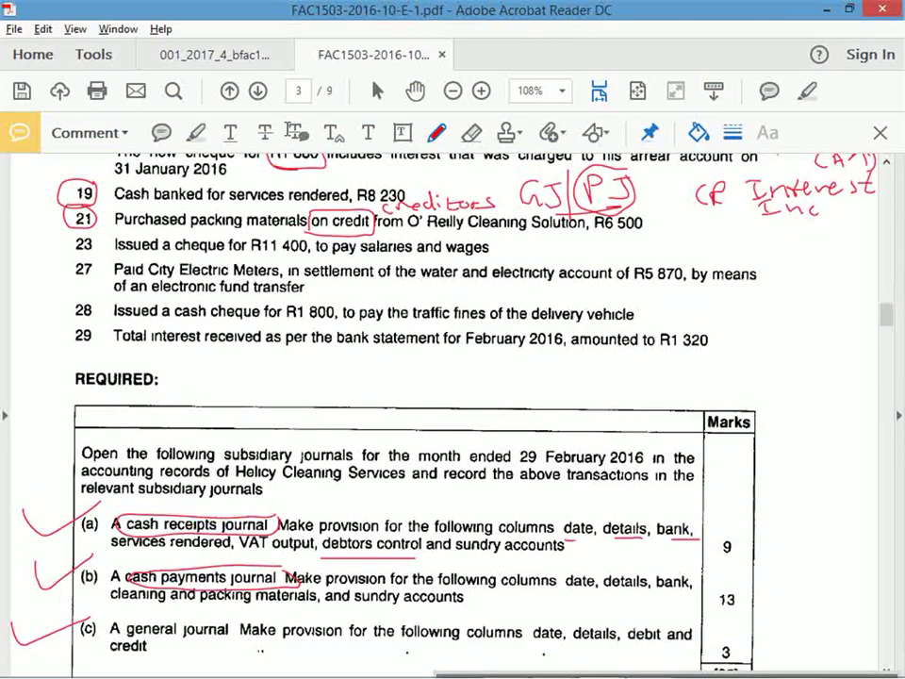
key(Page_Down)
key(alt+Tab)
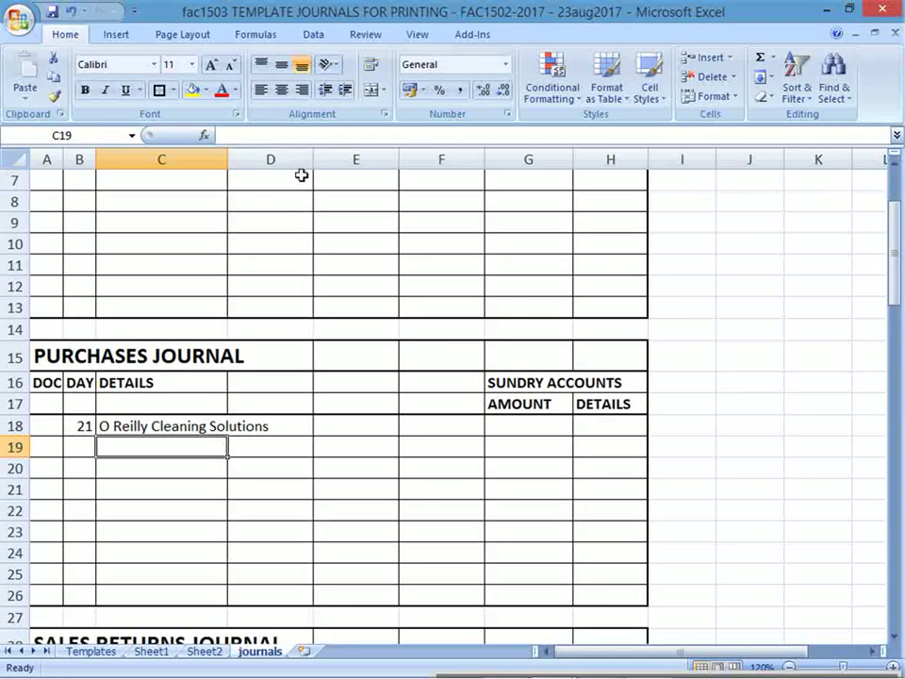
- Enter "Creditors" as the column heading in D16 of the purchases journal
click(273, 380)
text(C)
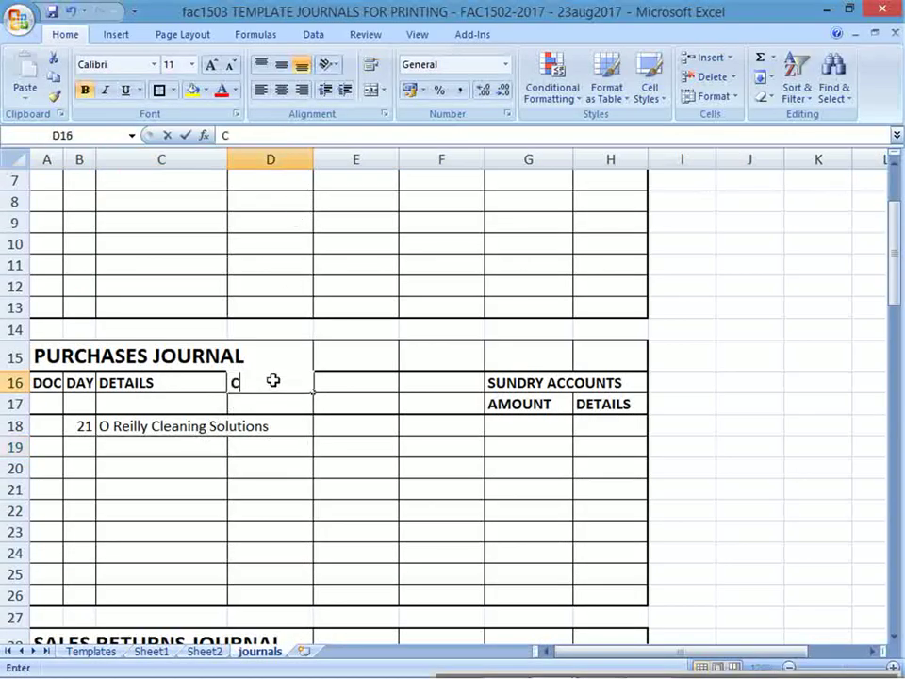
text(reditors)
key(Return)
key(Return)
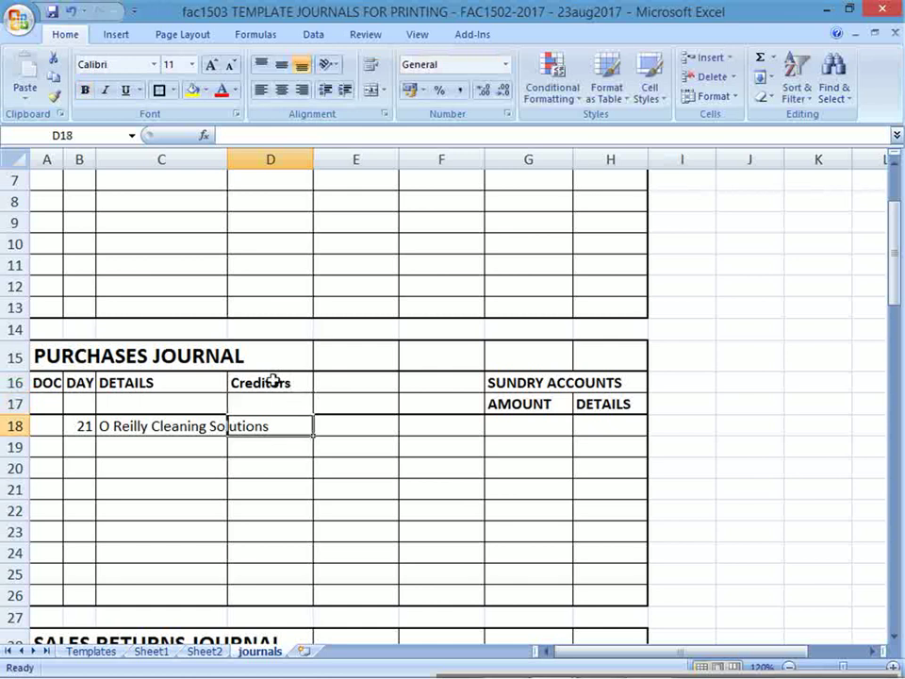
- Enter 6500 as the creditors amount in D18 for day 21 and widen column C to fit the supplier's name
key(Return)
text(6500)
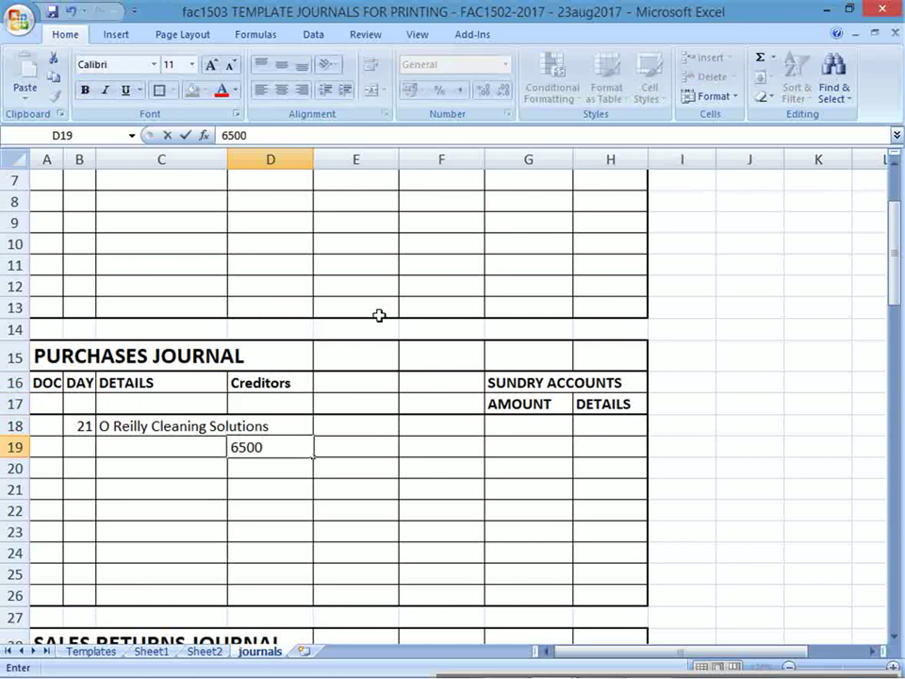
key(Up)
key(Down)
key(ctrl+c)
key(Up)
key(ctrl+v)
key(Down)
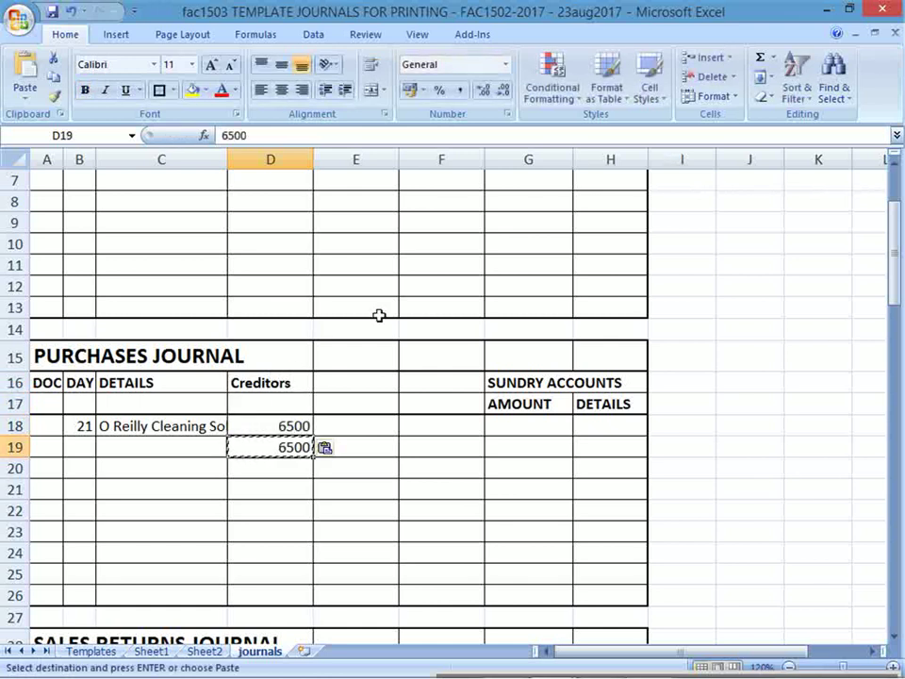
key(Delete)
key(Up)
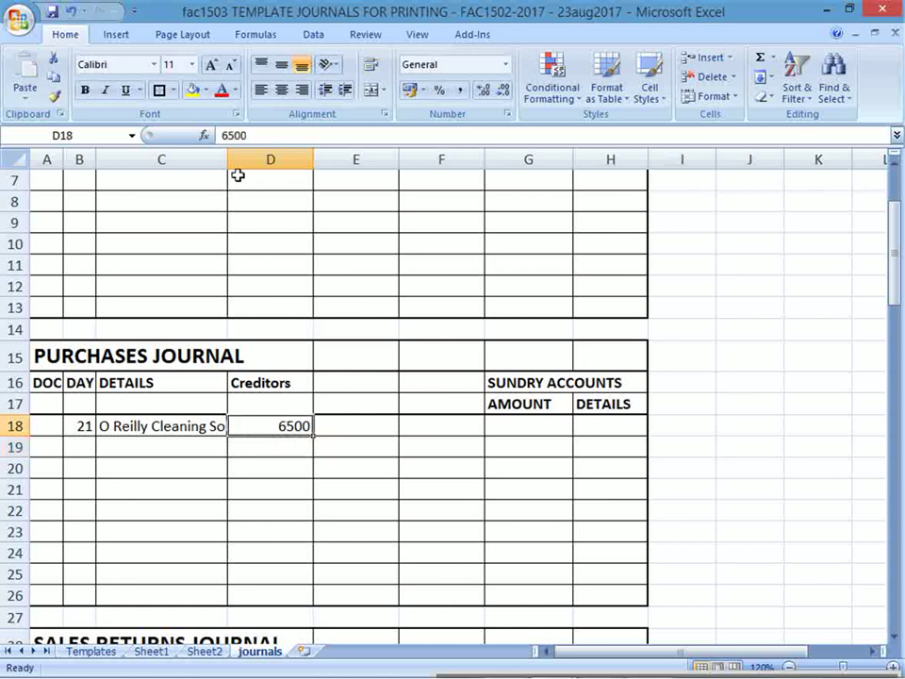
drag(228, 160, 283, 162)
- Switch to the exam paper PDF and review the Question 1 VAT information and the day 21 transaction
key(alt+Tab)
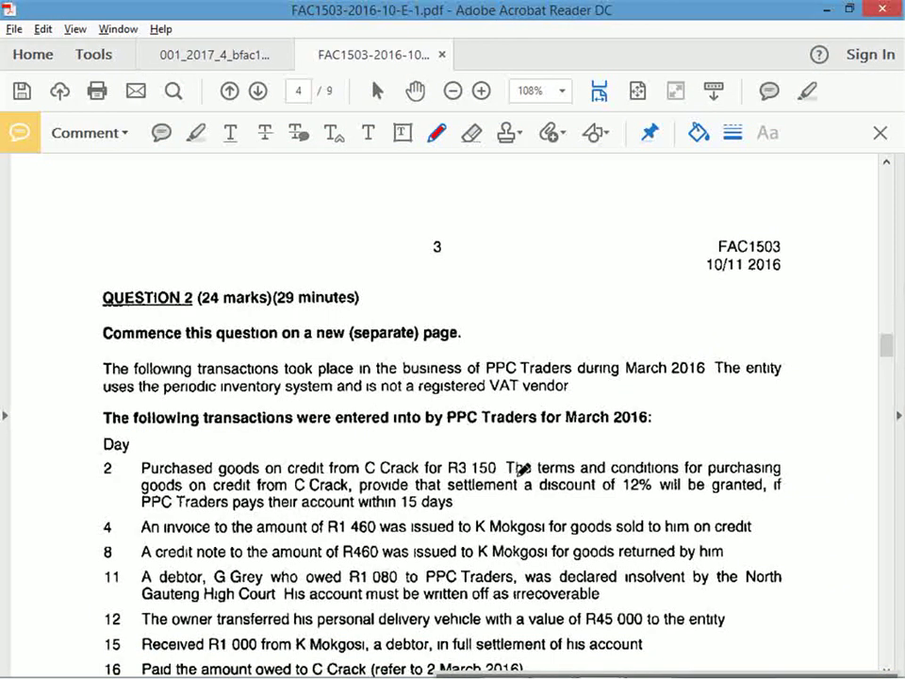
scroll(522, 465, down, 3)
scroll(525, 465, down, 2)
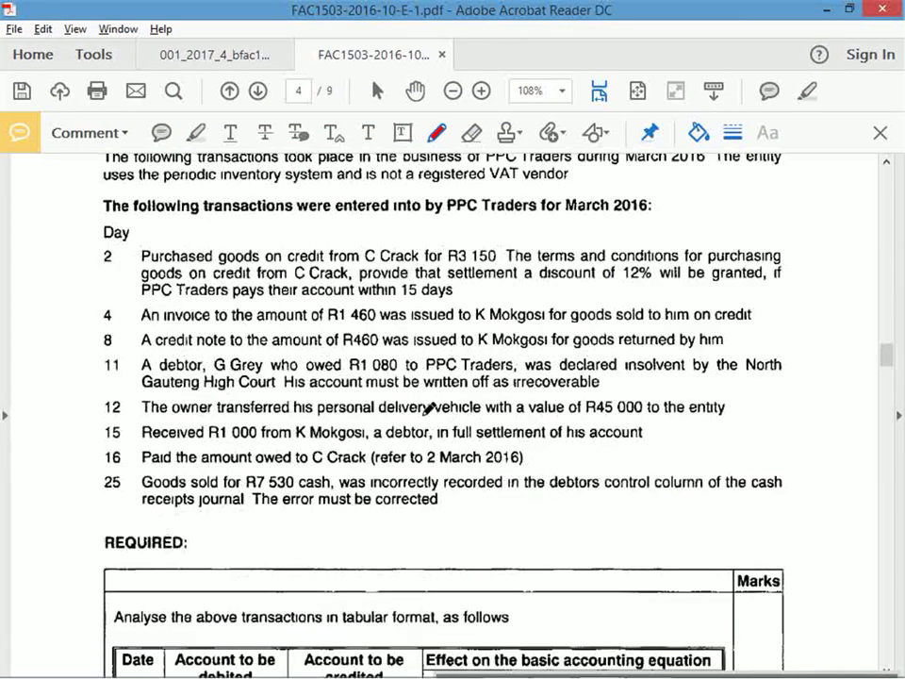
scroll(412, 425, up, 5)
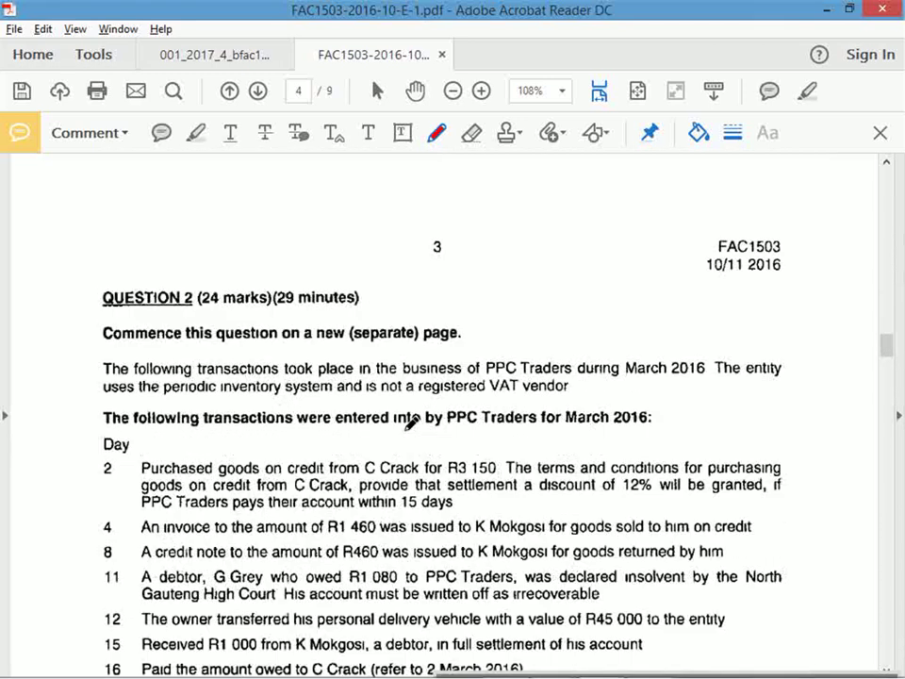
scroll(440, 421, down, 10)
scroll(440, 420, up, 20)
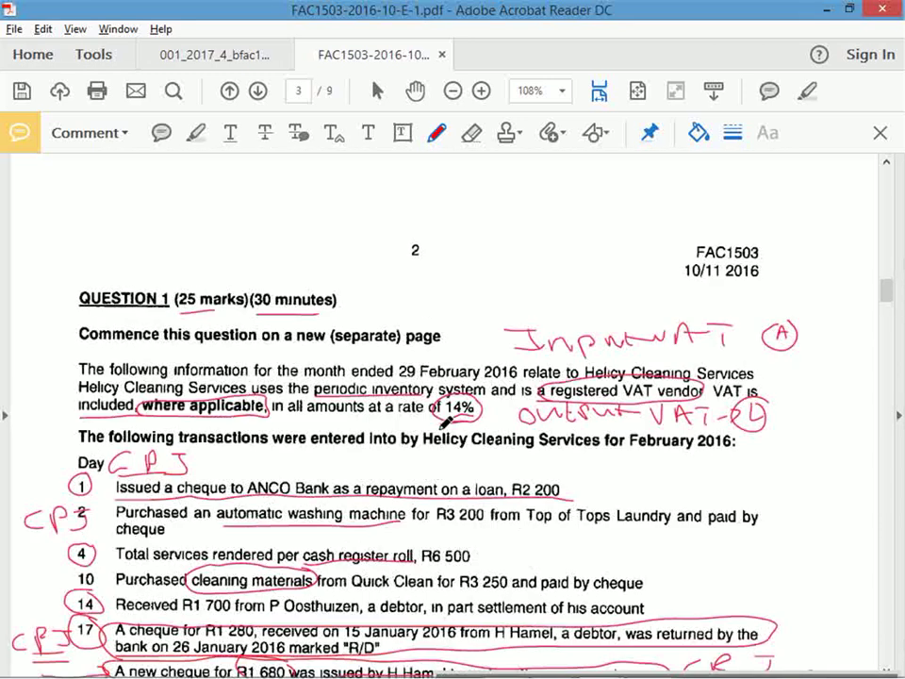
scroll(441, 415, down, 3)
scroll(441, 410, down, 5)
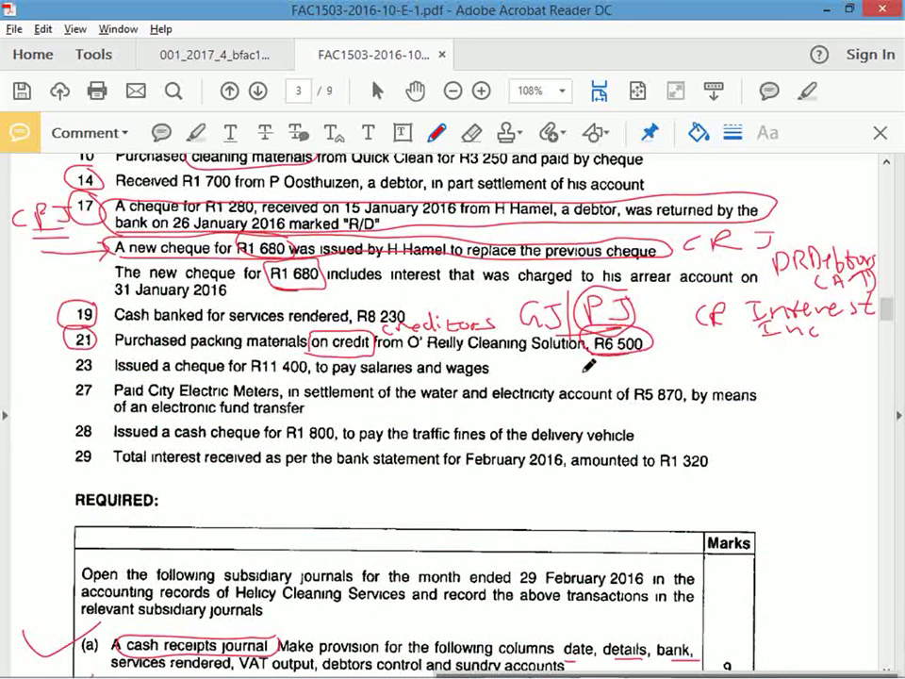
- Switch back to the journal templates workbook and enter "Output Vat" as the column heading in E16
key(alt+Tab)
click(431, 391)
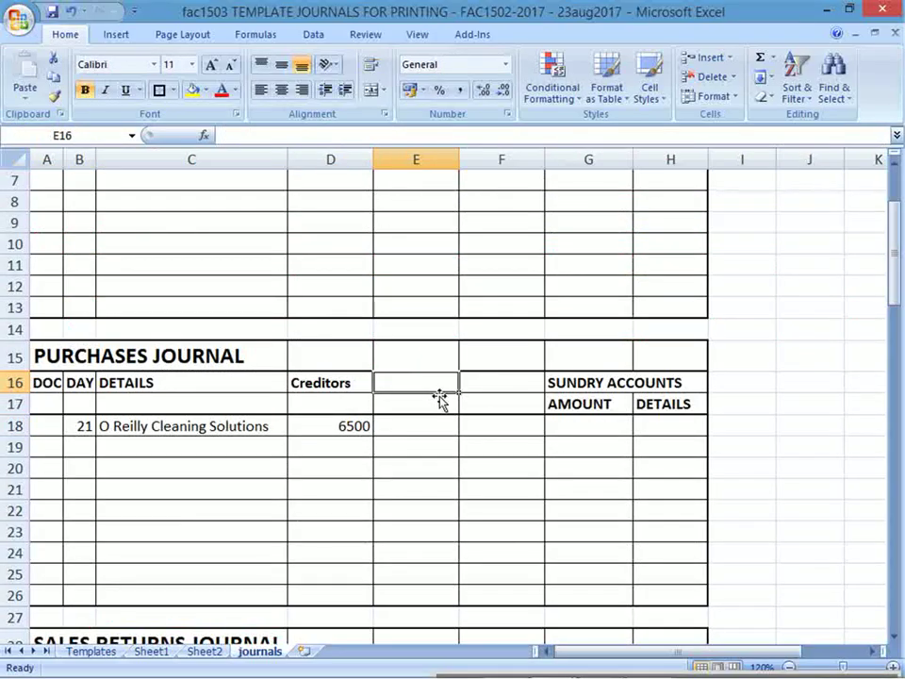
text(Output Vat)
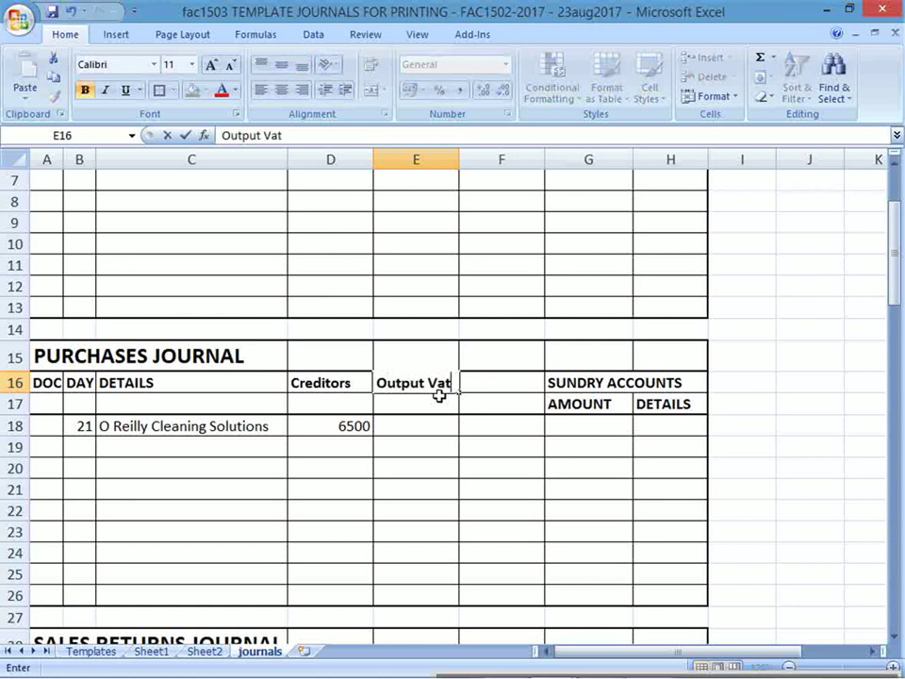
key(Return)
key(Return)
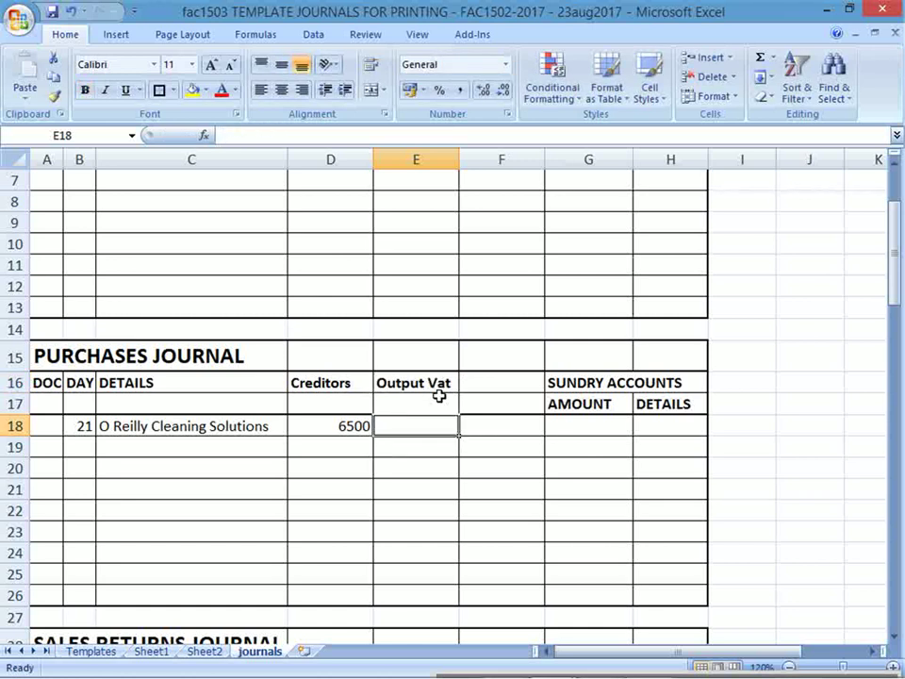
click(439, 392)
- Check the day 21 purchase in the exam paper PDF and enter the column heading "Packing" in F16 and "Material" in F17
key(alt+Tab)
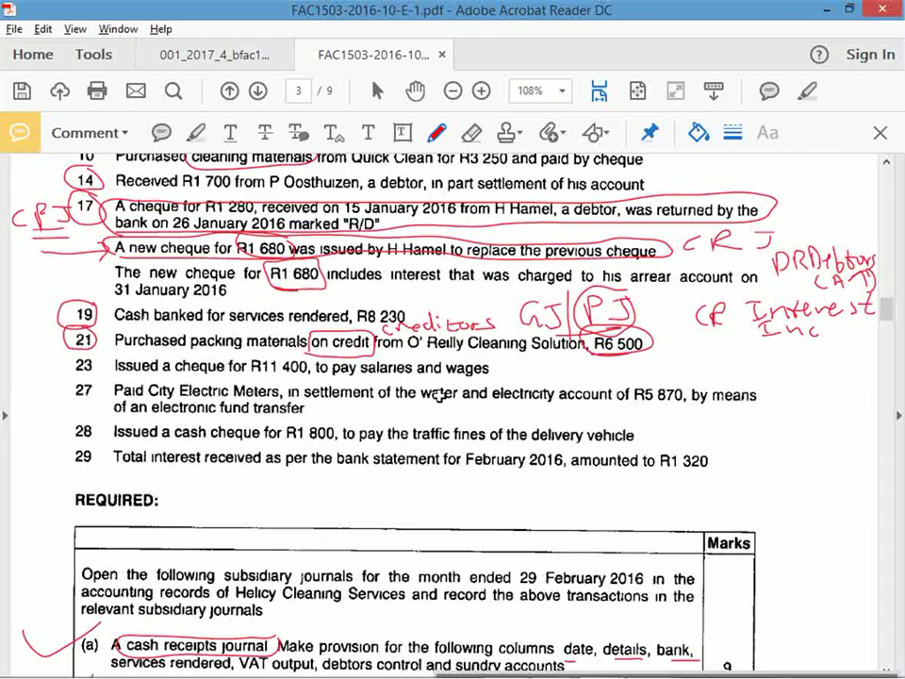
key(alt+Tab)
key(Right)
text(Pacing)
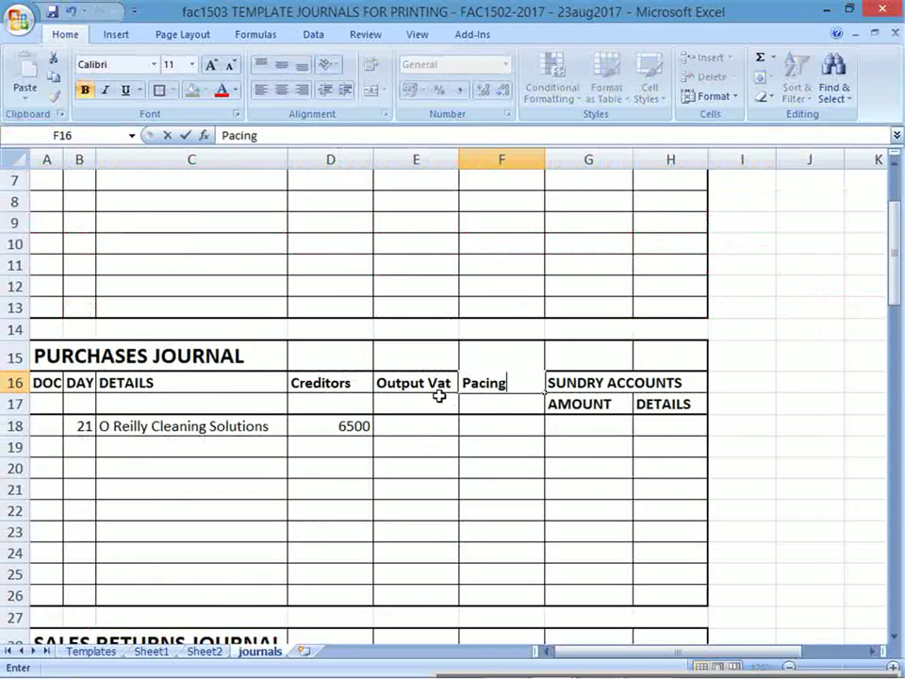
key(BackSpace)
key(BackSpace)
text(ing)
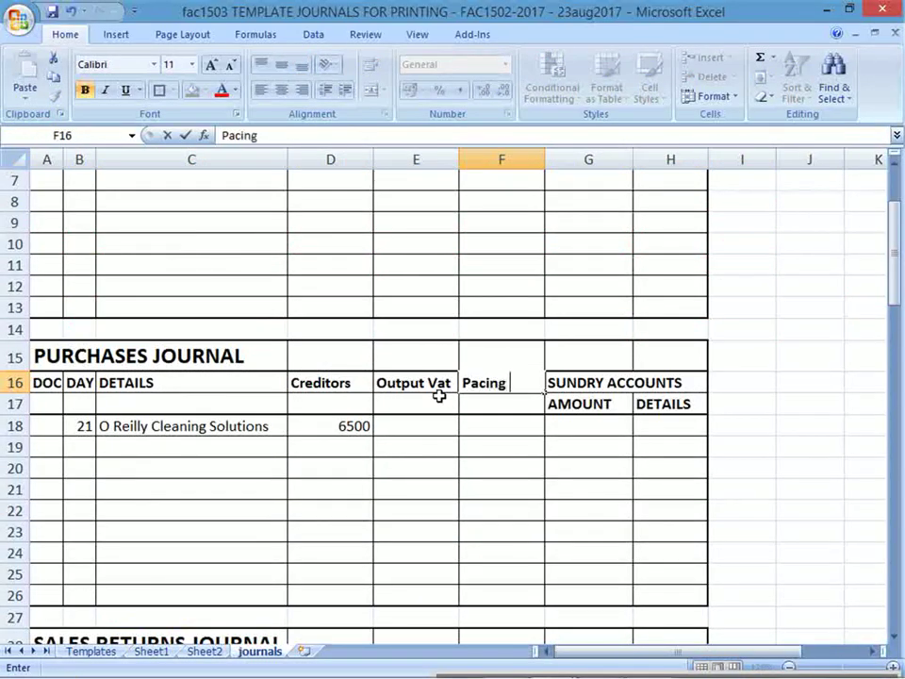
key(BackSpace)
key(BackSpace)
key(BackSpace)
text(king)
key(Return)
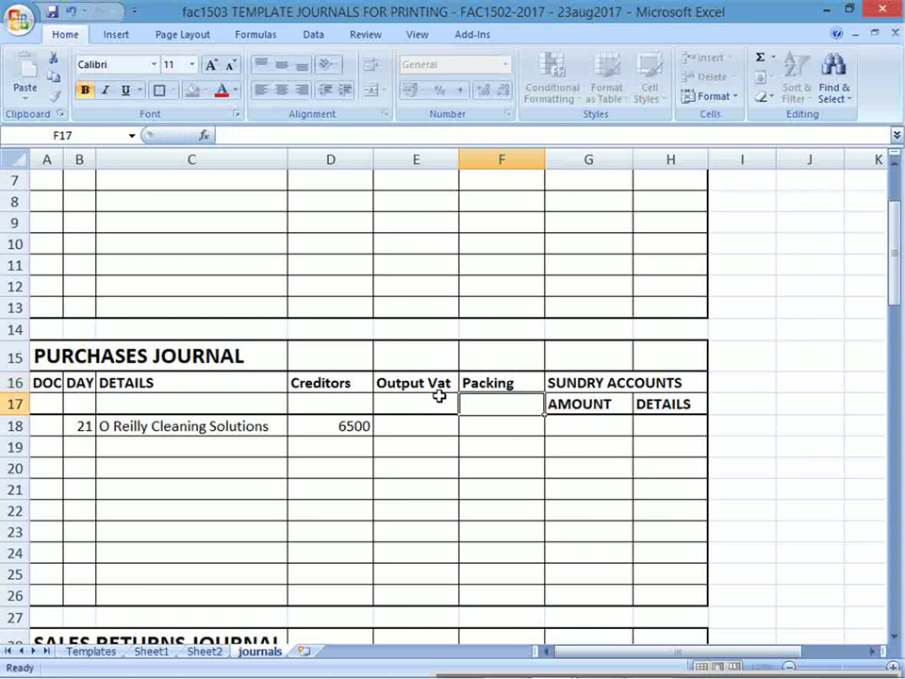
text(Material)
key(Return)
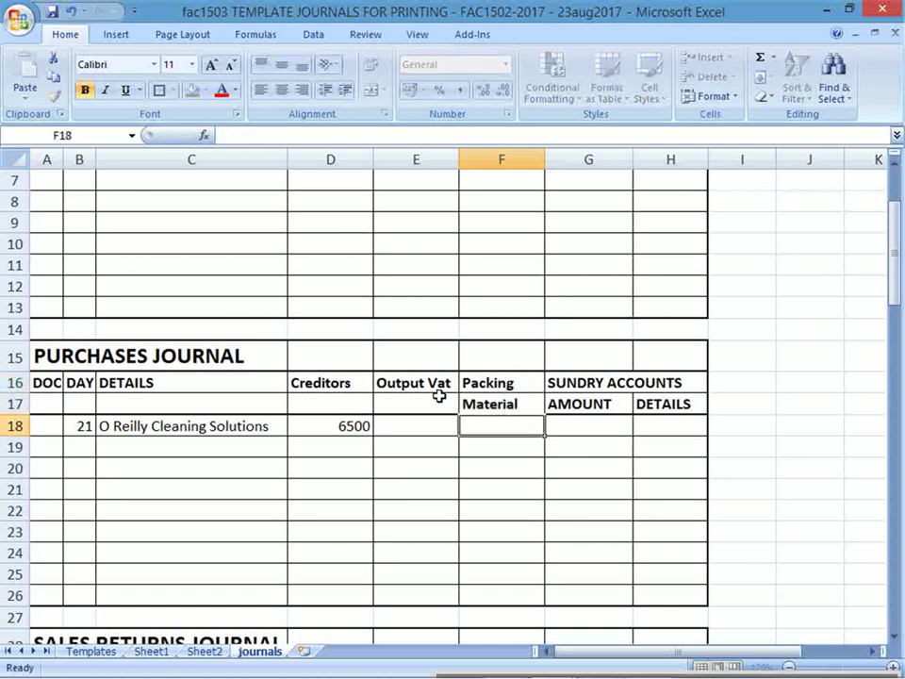
- Calculate the VAT-exclusive packing material amount in F18 with the formula =D18*100/114
text(=)
key(Left)
key(Left)
text(*1)
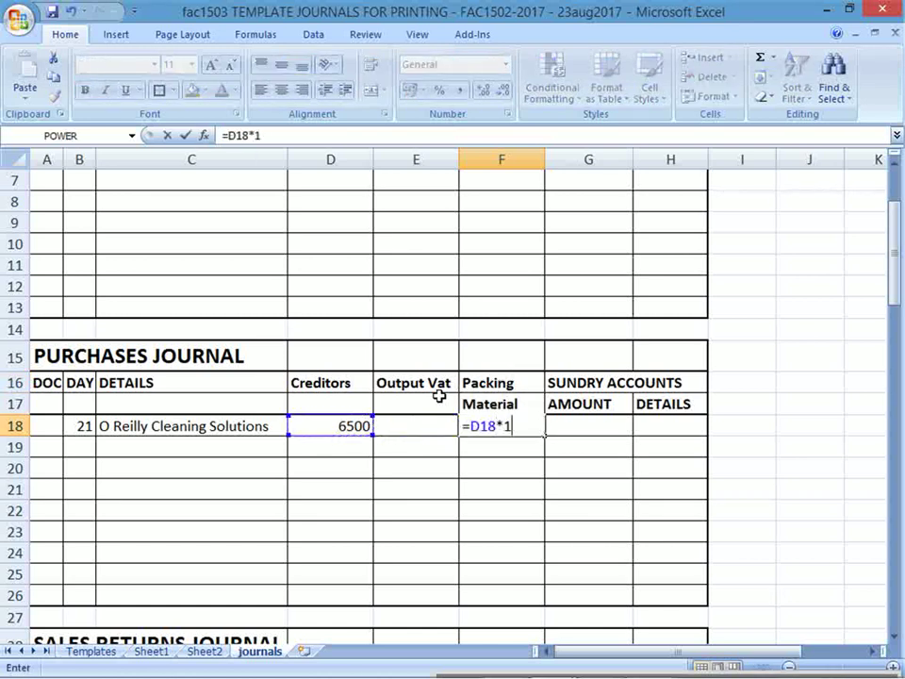
text(00/114)
key(Return)
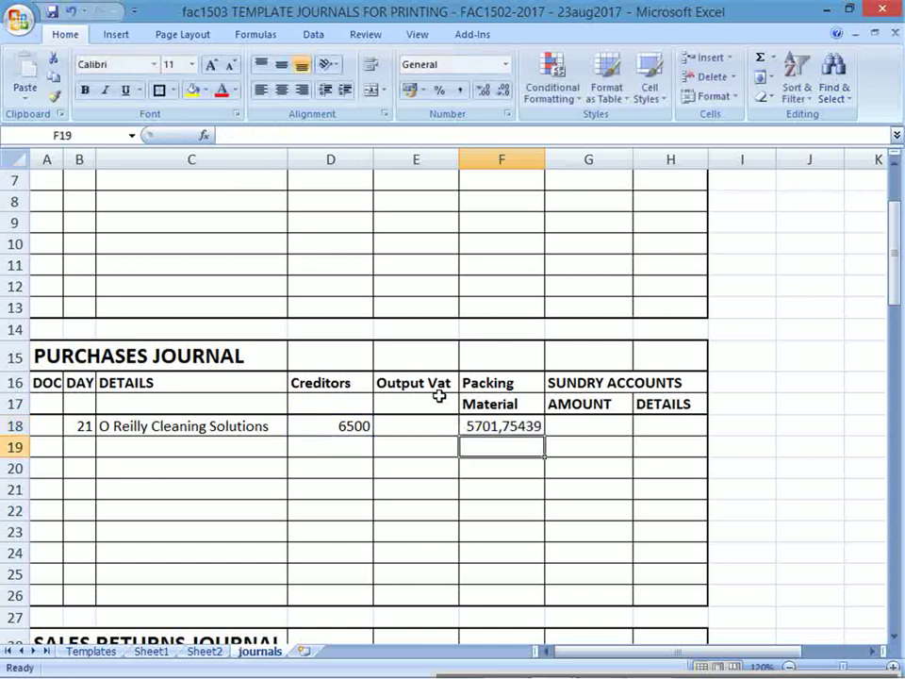
- Calculate the day 21 VAT amount in E18 by subtracting F18 from D18
key(Up)
key(Left)
text(=)
key(Left)
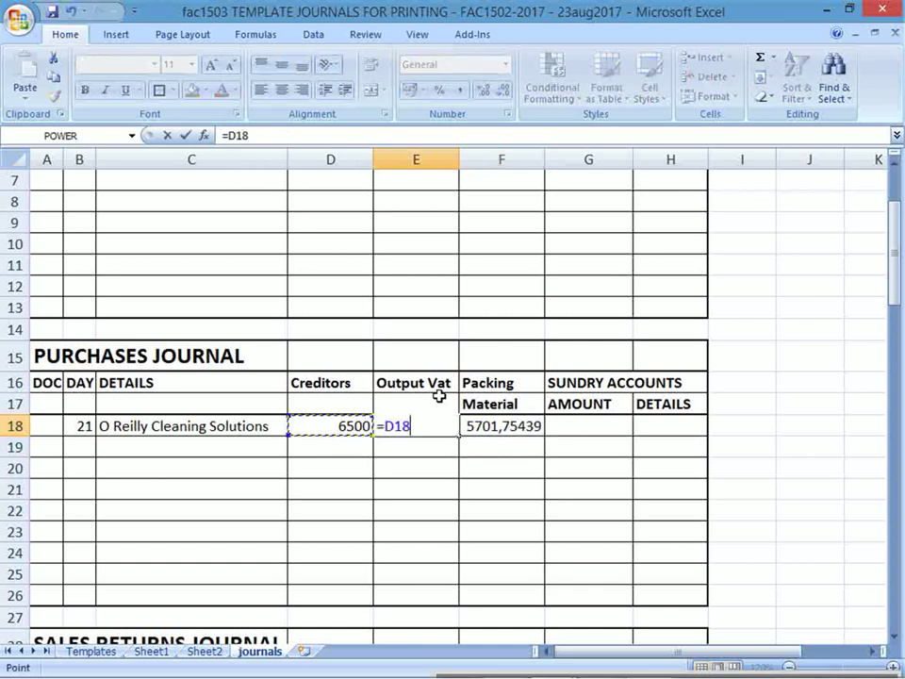
text(-)
key(Right)
key(Return)
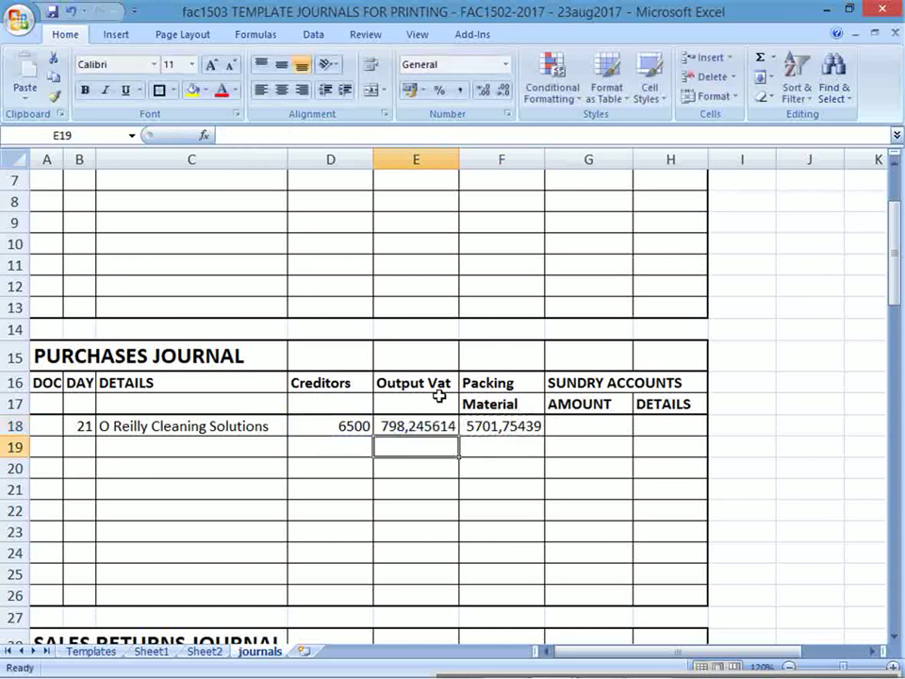
- Highlight the purchases journal's headings and entry, then review the cash receipts, cash payments and general journals in the FAC1503 - OCTNOV2016 workings workbook
drag(48, 431, 639, 379)
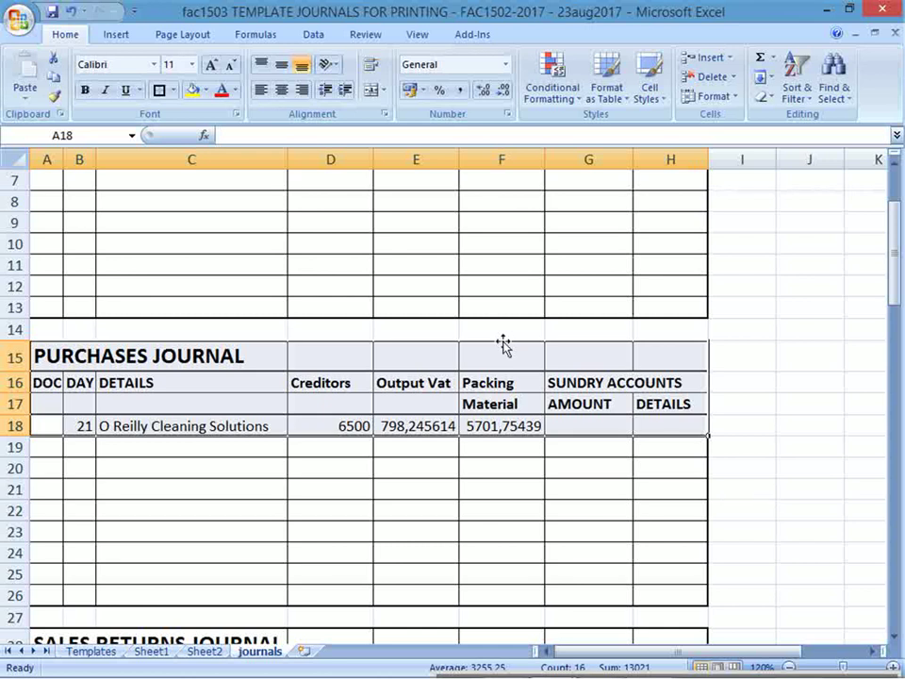
key(alt+Tab)
key(alt+Tab)
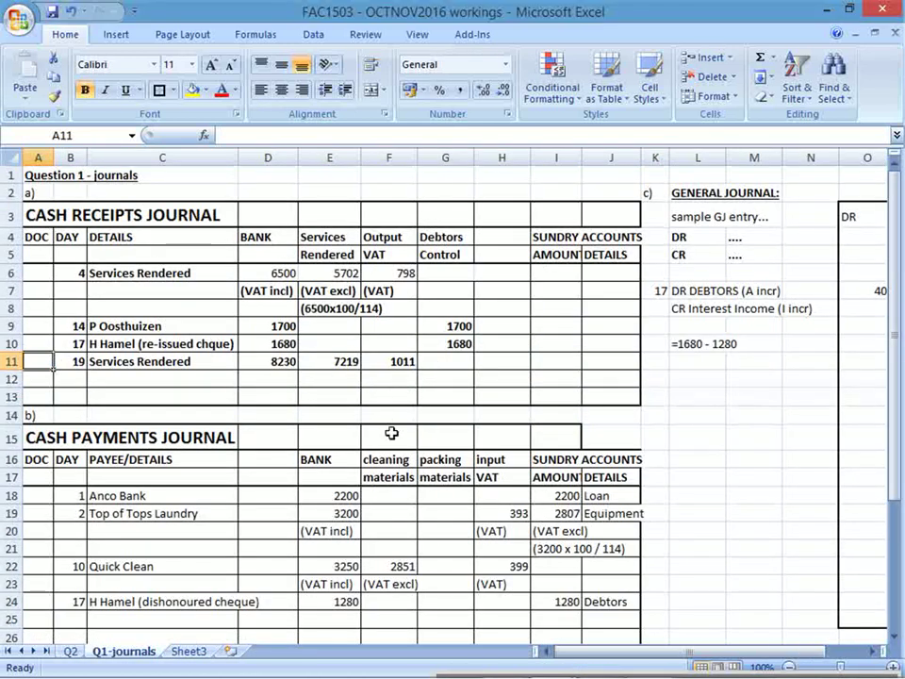
drag(66, 215, 160, 379)
drag(43, 435, 149, 560)
drag(704, 191, 709, 432)
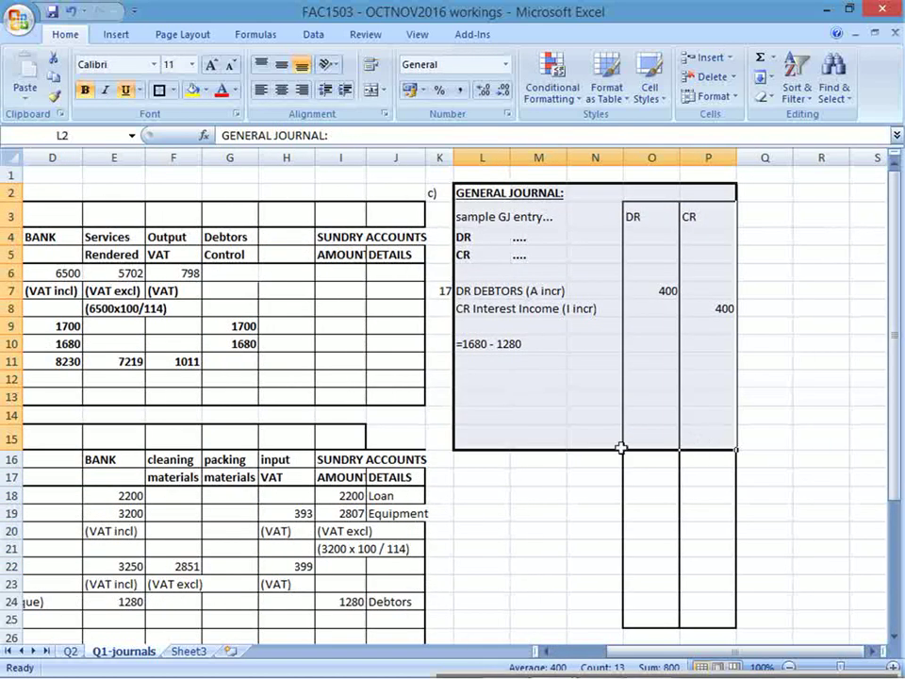
- Enter "DR Packing Material (E incr)" in L13 of the general journal
click(498, 396)
text(DR)
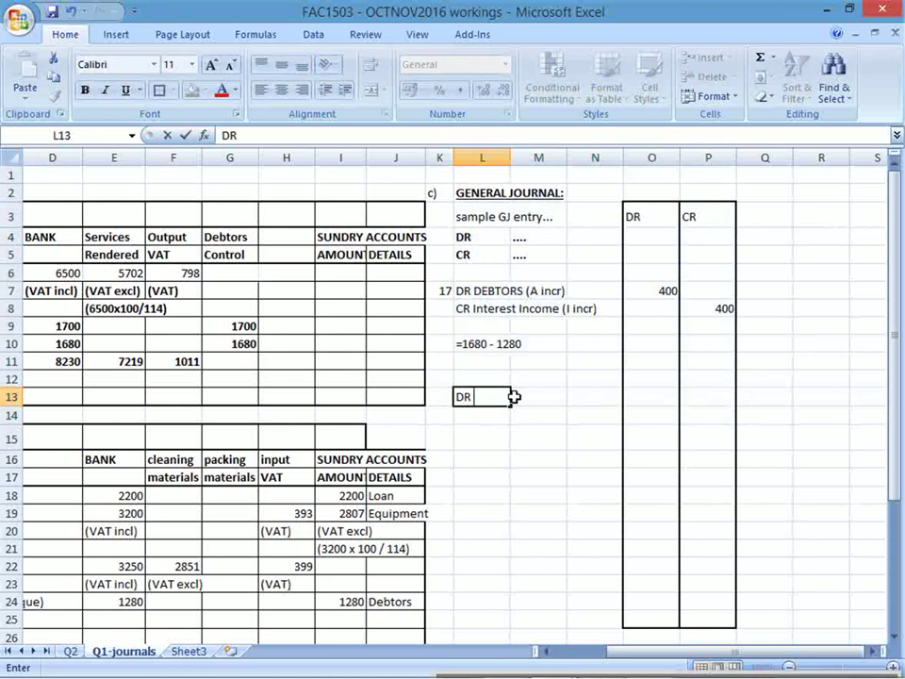
text( Packing Ma)
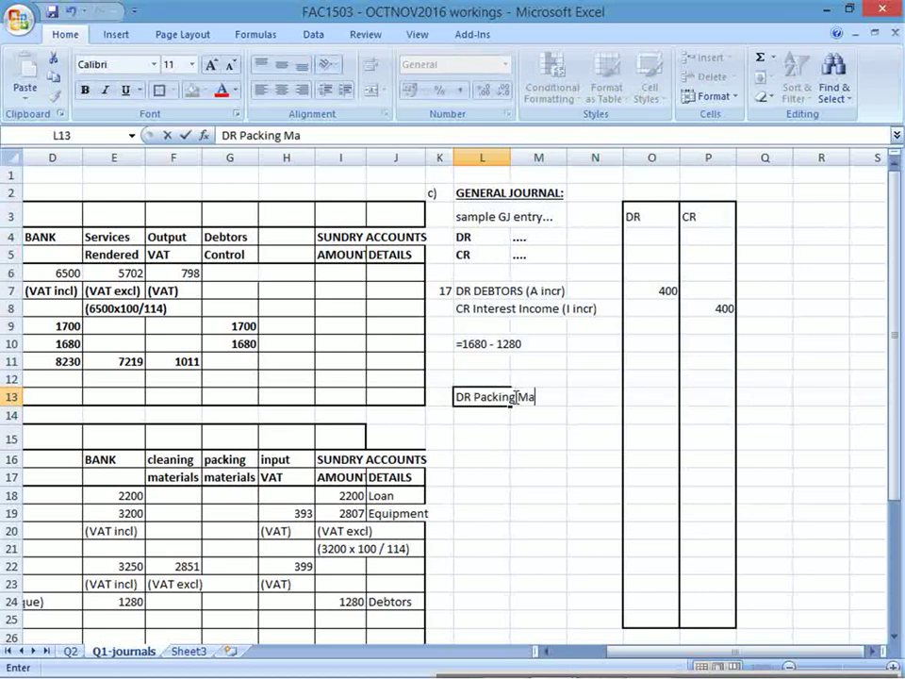
text(terial (E incr))
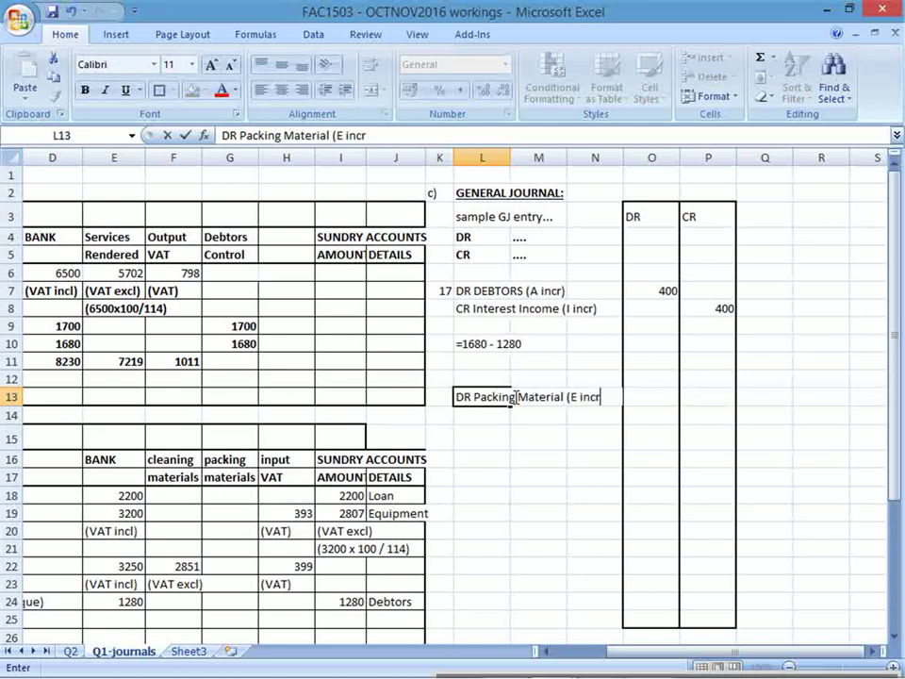
key(Return)
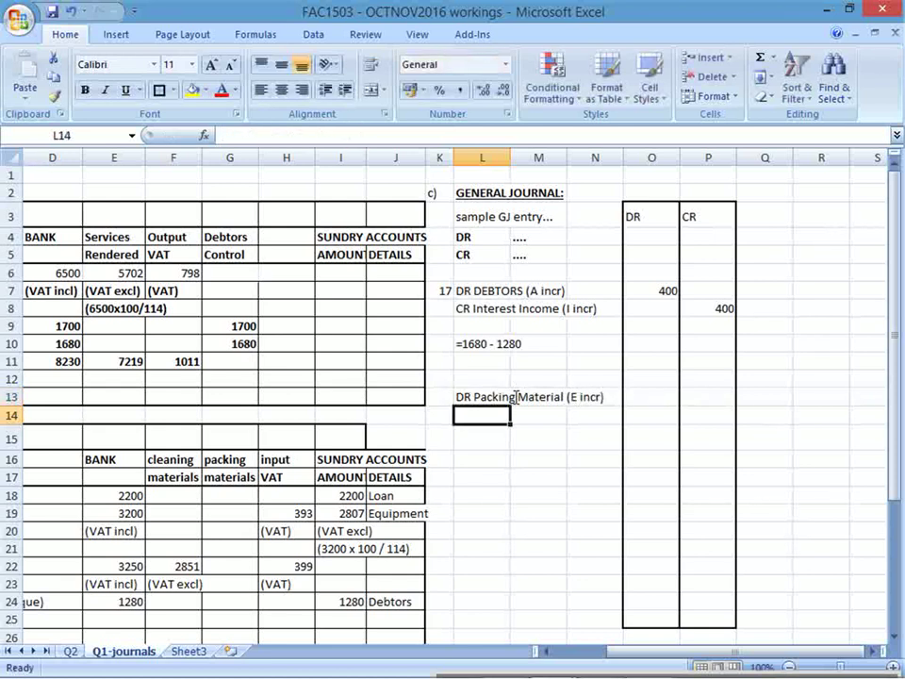
- Begin the second debit line of the general journal entry in L14 with "DR INPUT"
text(CR)
key(BackSpace)
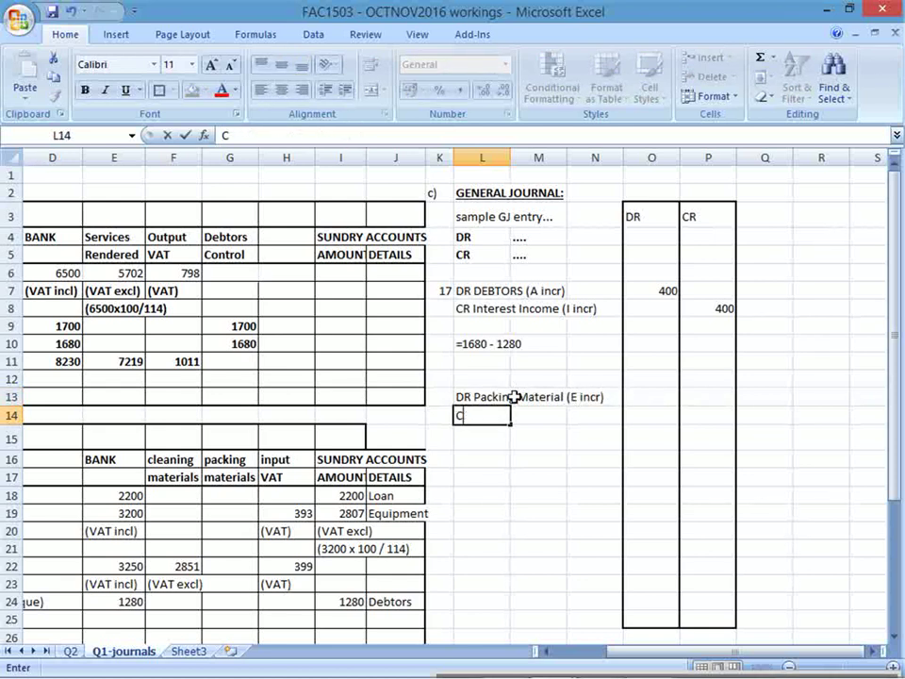
key(BackSpace)
text(DR INPUT)
- Switch to the journal templates workbook, change the VAT column heading in E16 to "INput Vat" and select E16:E18
key(alt+Tab)
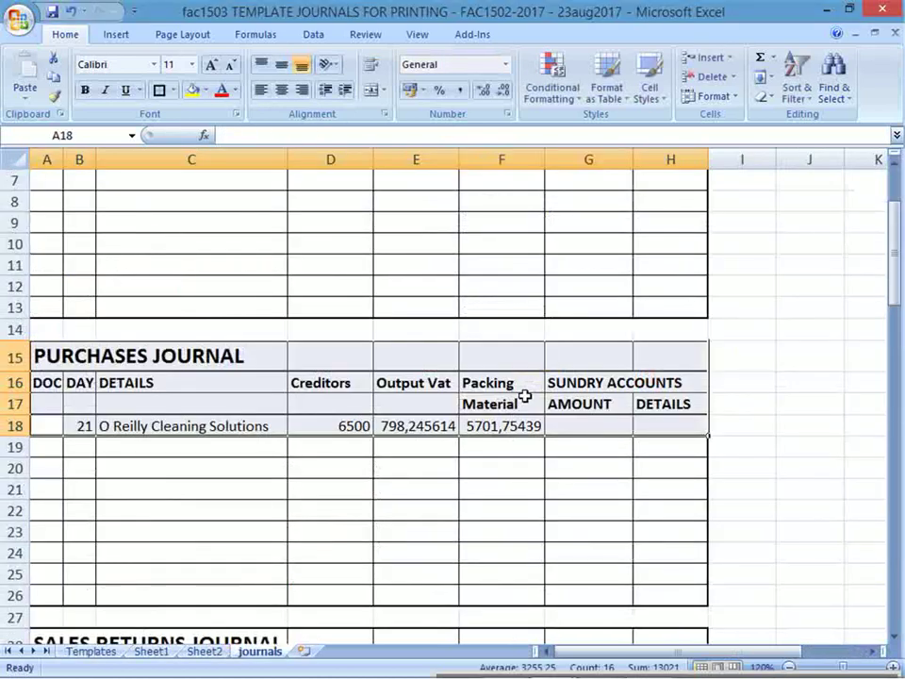
click(444, 381)
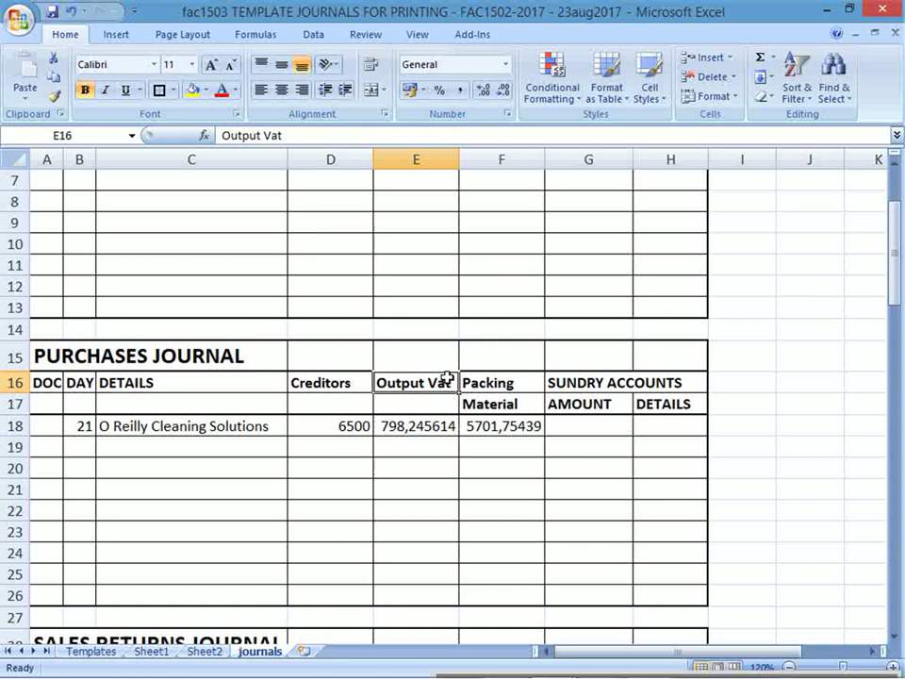
click(260, 135)
drag(261, 135, 240, 135)
click(239, 135)
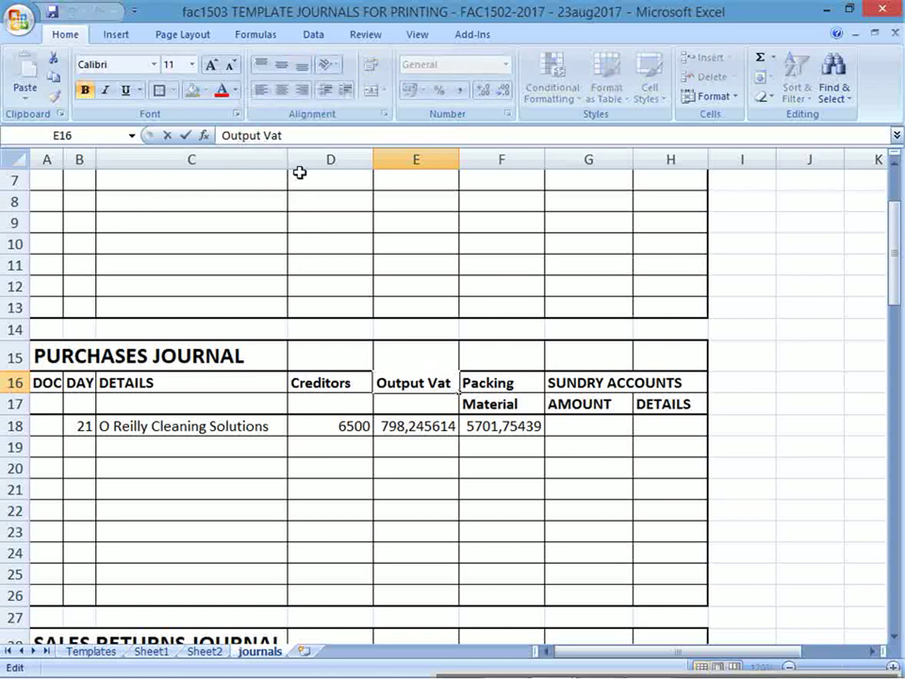
key(Delete)
key(BackSpace)
key(BackSpace)
text(IN)
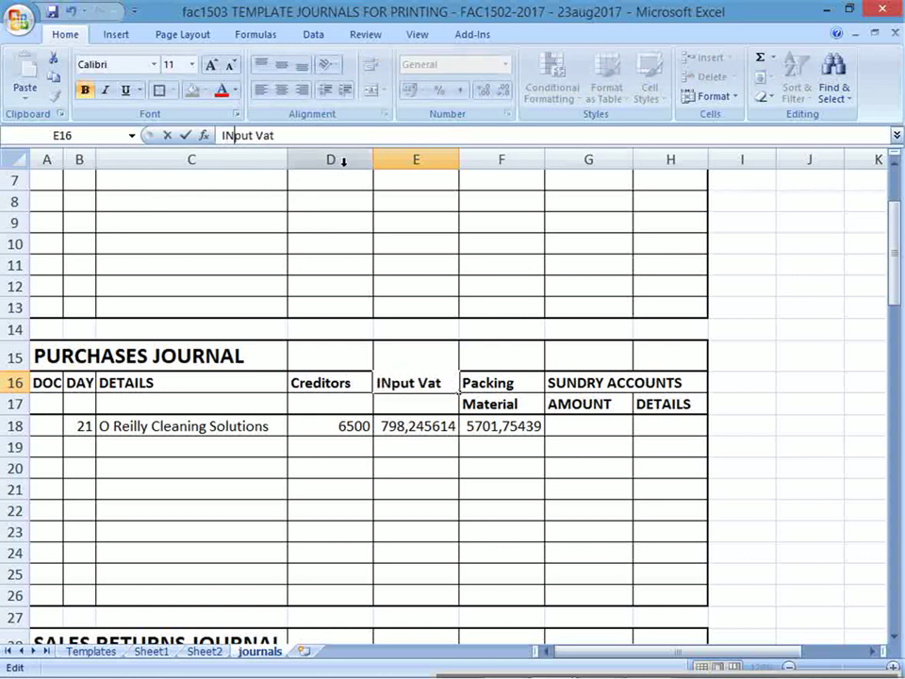
key(Return)
drag(428, 397, 421, 427)
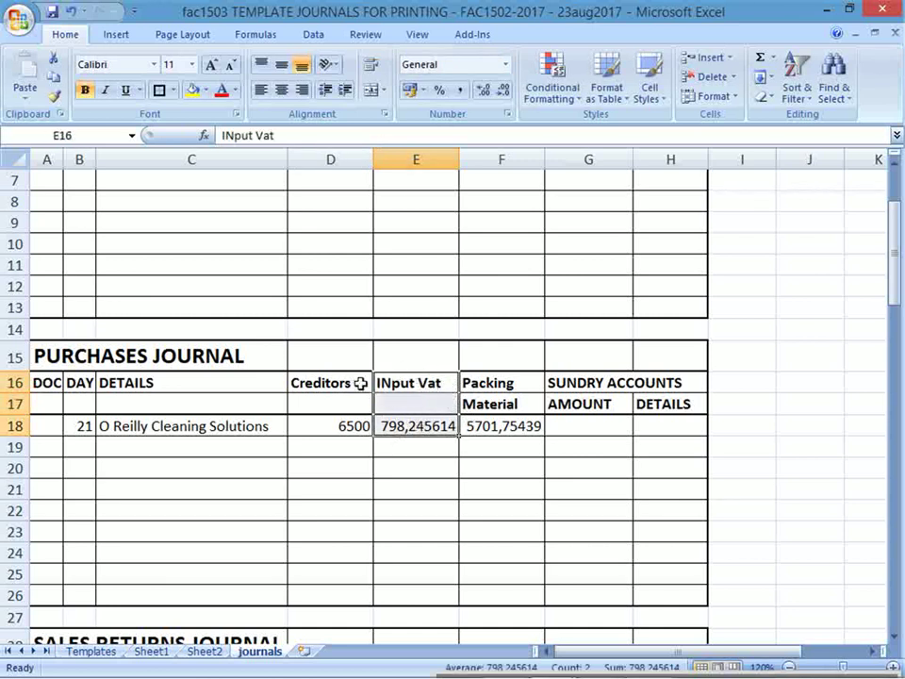
- Return to the FAC1503 - OCTNOV2016 workings workbook and enter "CR Creditors (L incr)" in L15 of the general journal
click(83, 355)
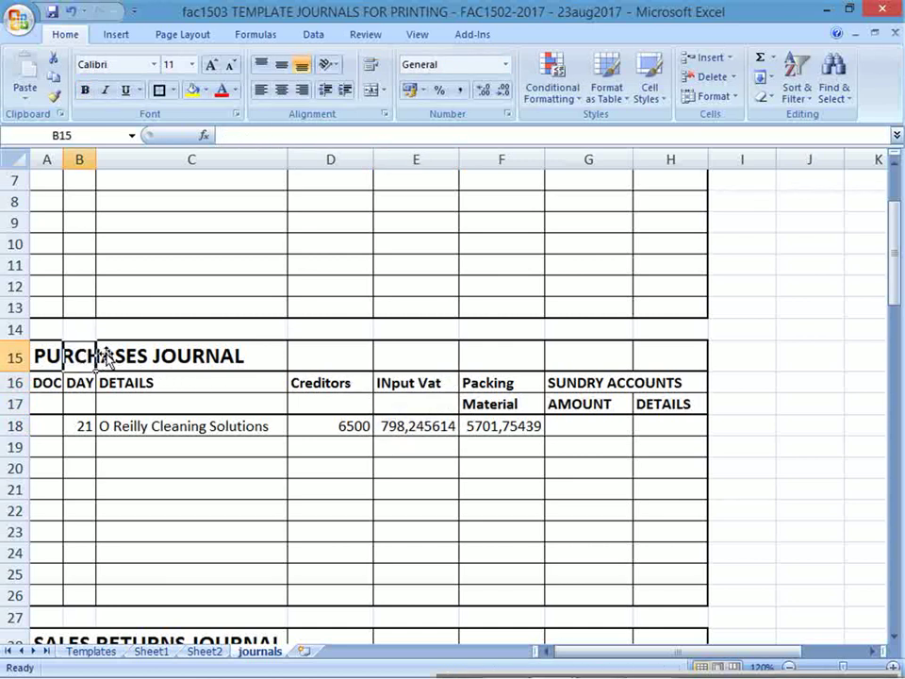
key(alt+Tab)
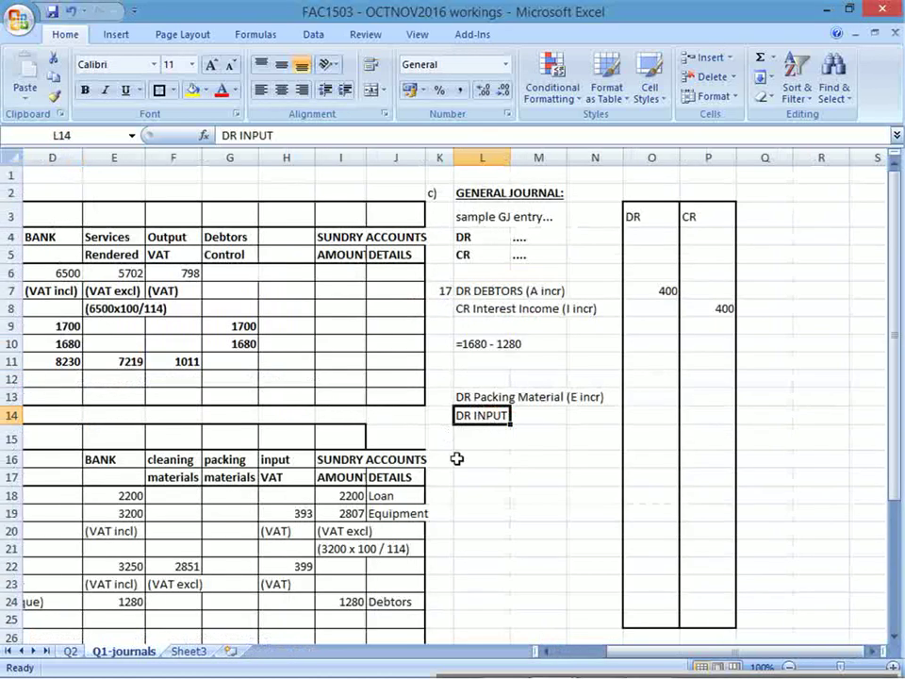
click(483, 439)
text(CR )
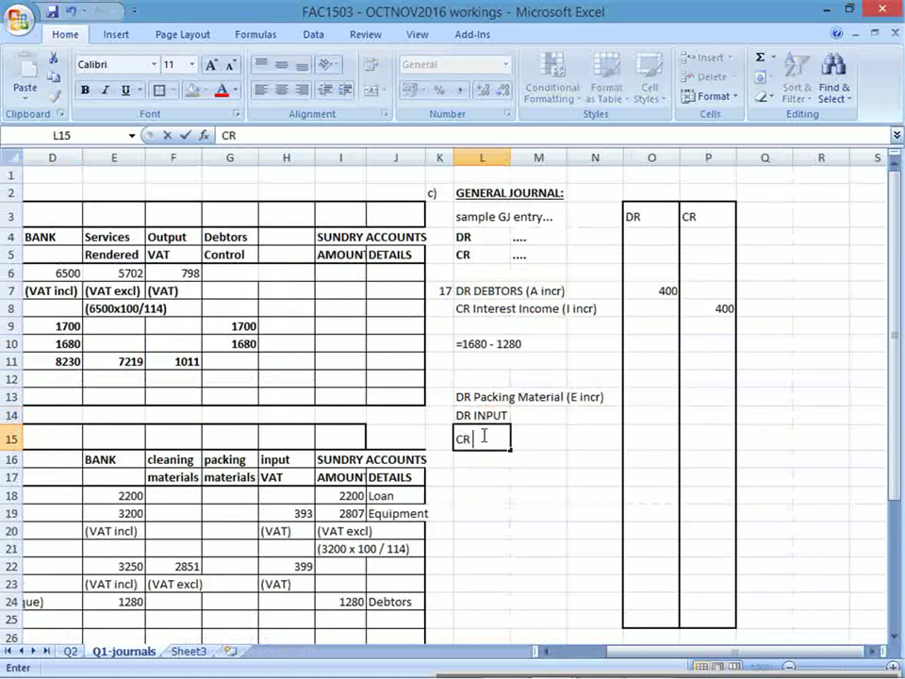
text(Creditors)
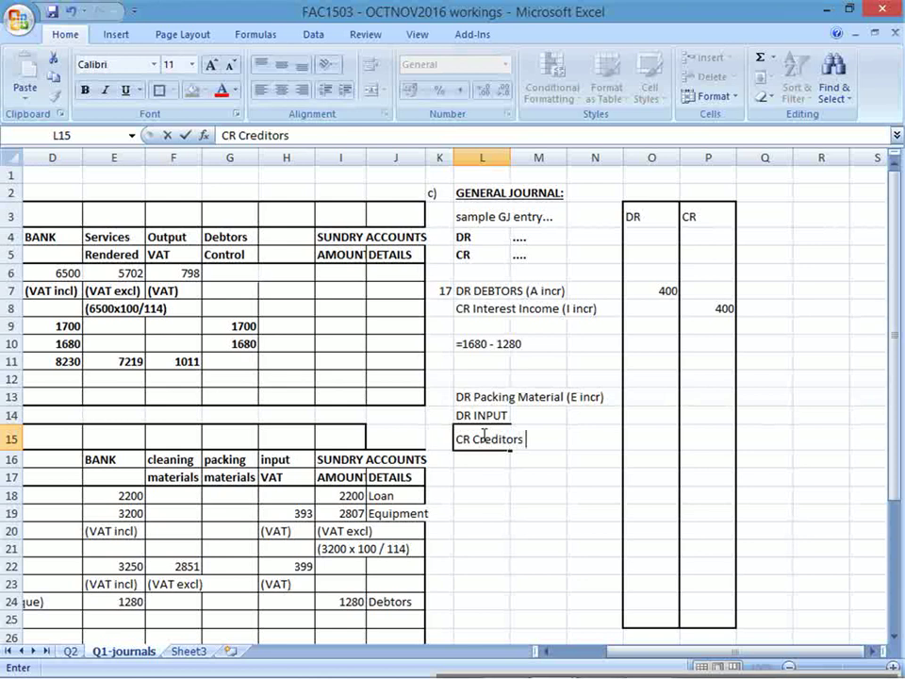
text( (L incr))
key(Return)
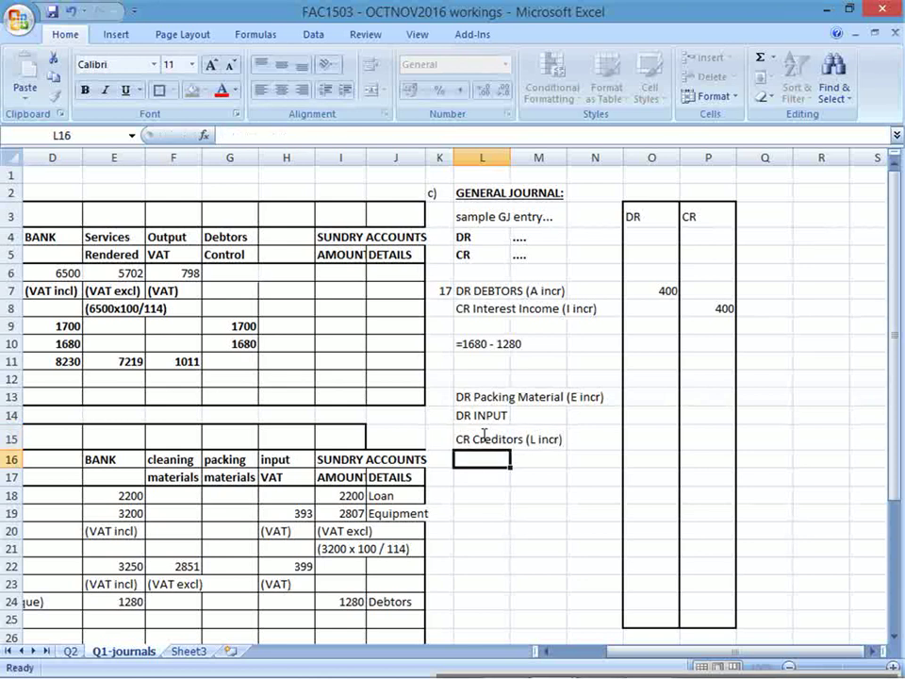
- Complete the second debit line in L14 as "DR INPUT VAT (A incr)"
key(Up)
key(Up)
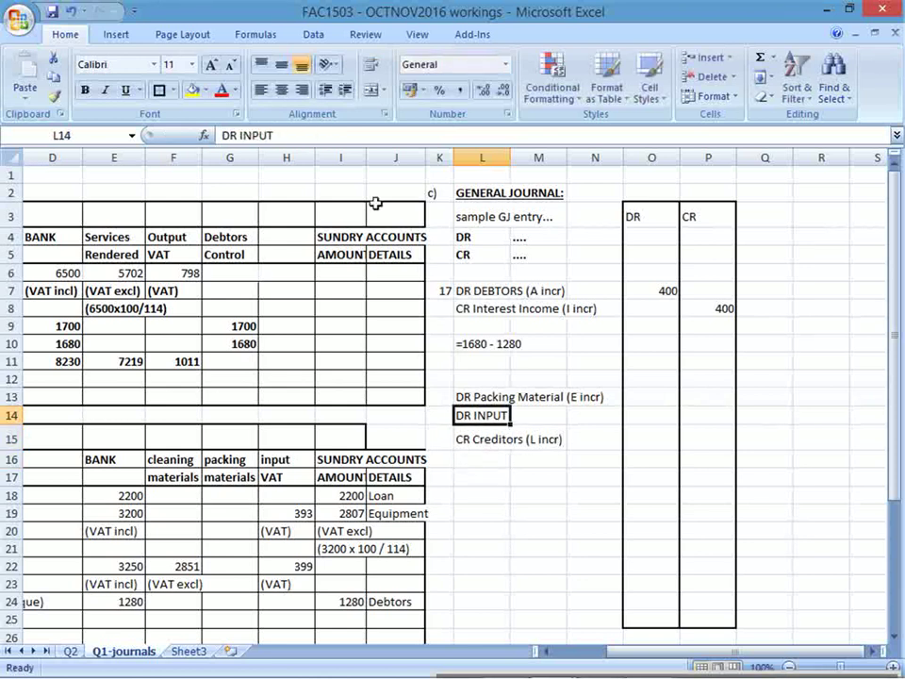
click(351, 136)
text(VAT ()
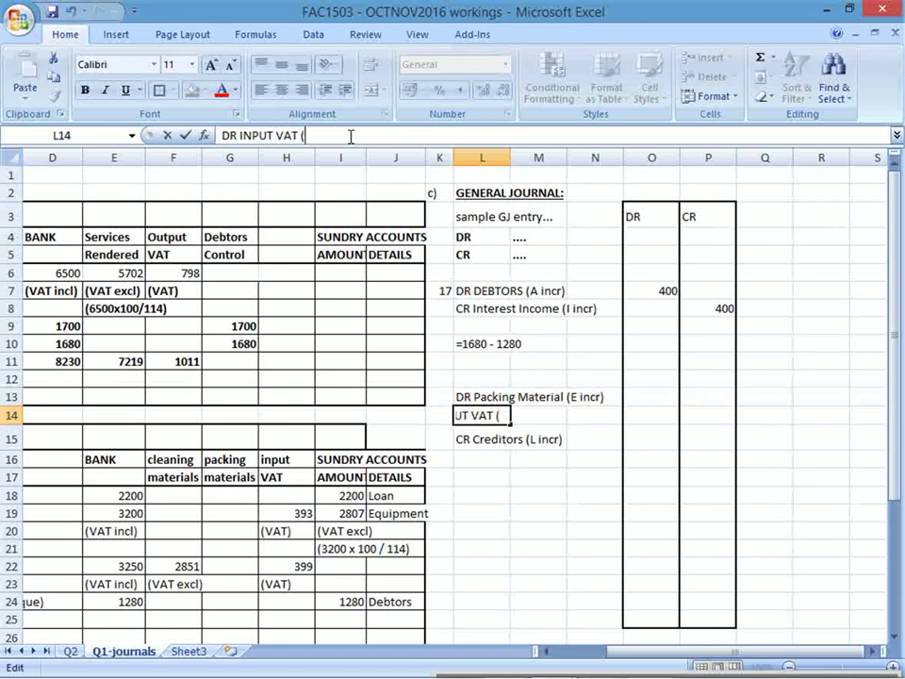
text(A incr))
key(Return)
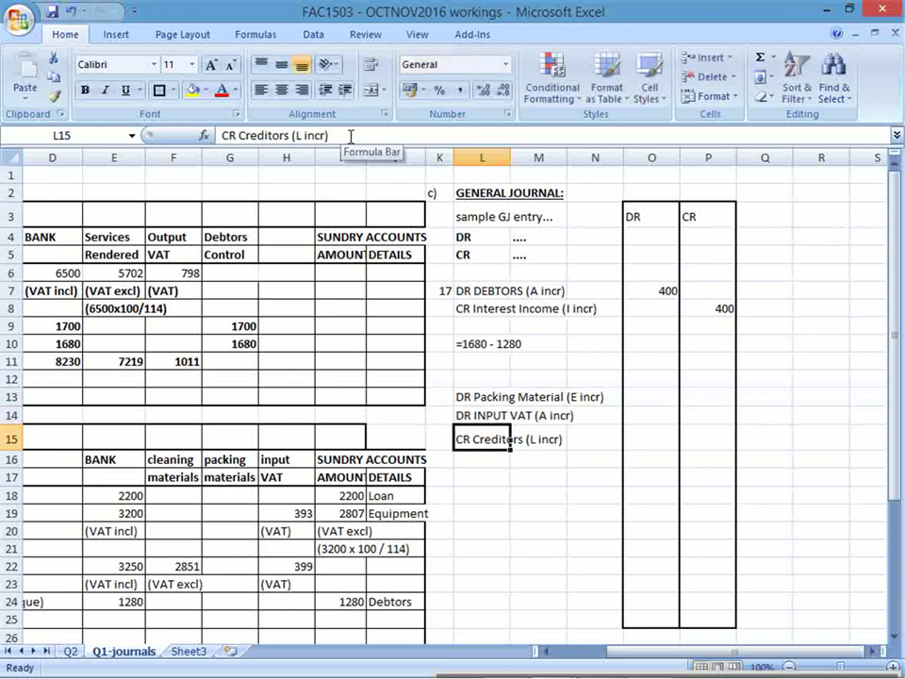
- Check the purchases journal in the templates workbook, then enter 6500 as the Creditors credit amount in P15 of the general journal
key(Right)
key(Right)
key(Right)
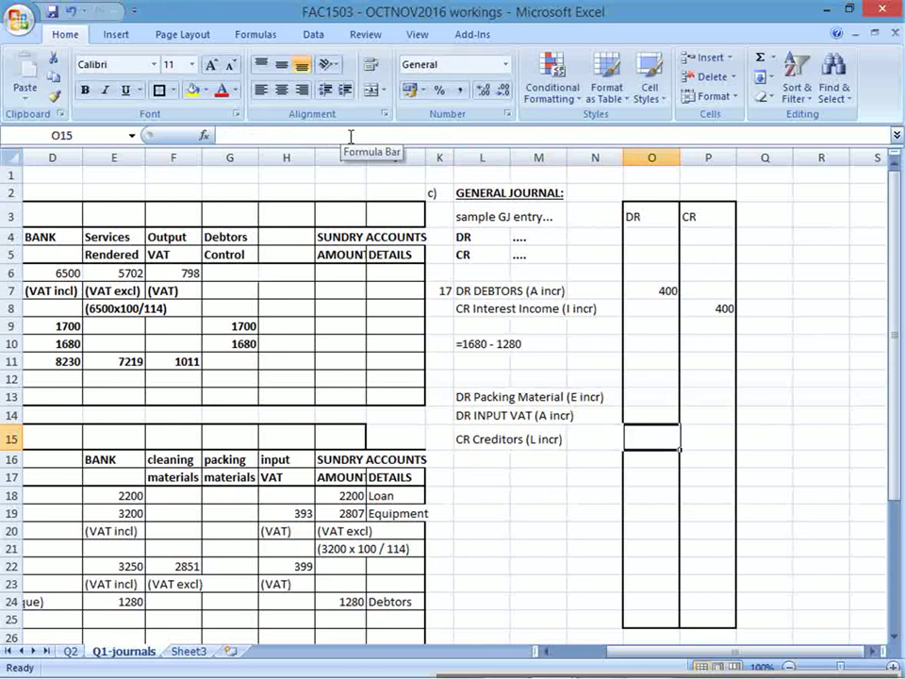
key(Up)
key(Up)
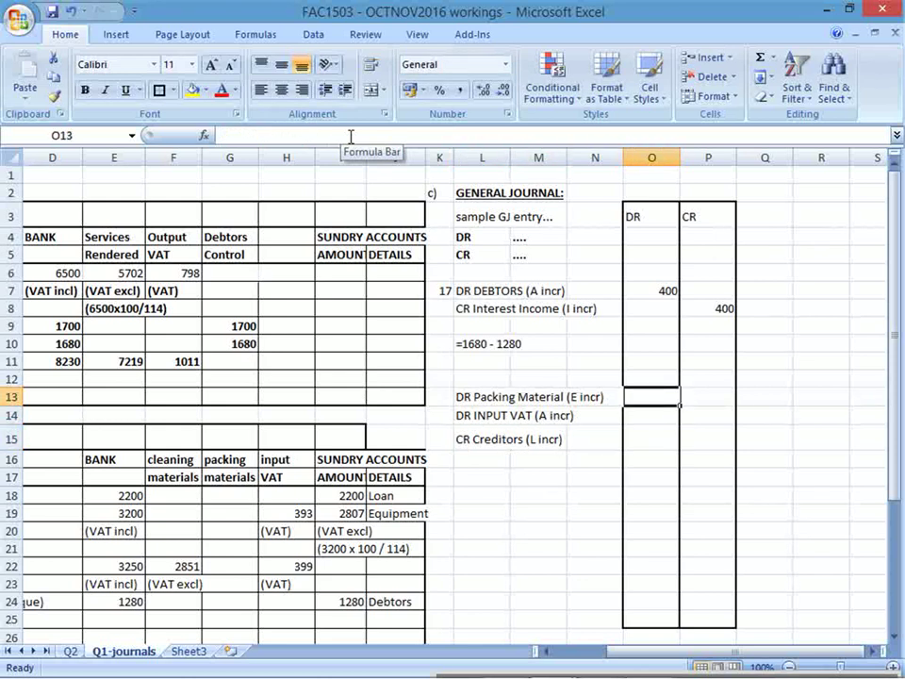
key(ctrl+Tab)
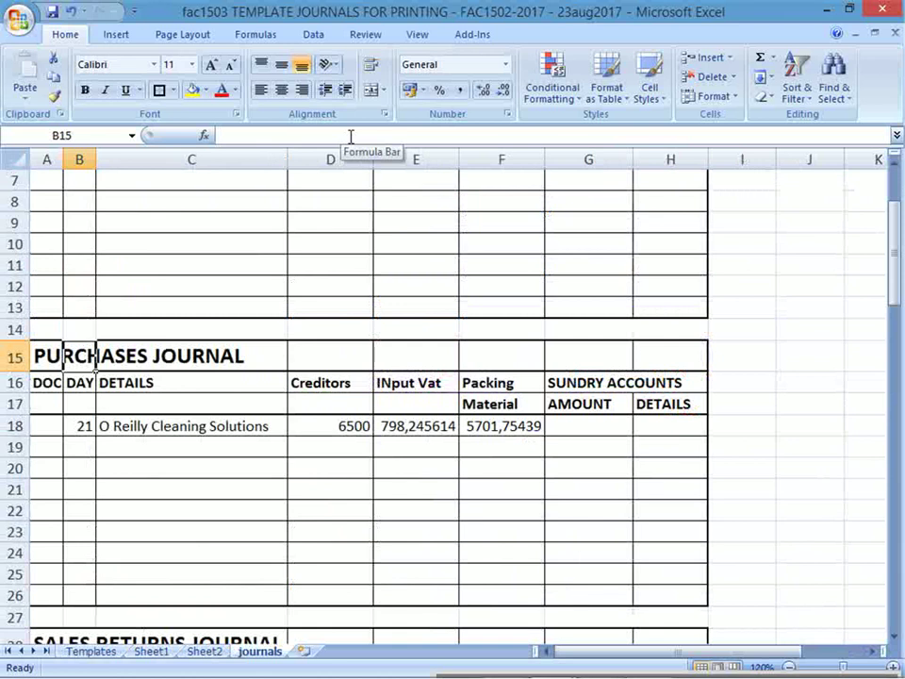
key(ctrl+Tab)
key(Down)
key(Down)
key(Right)
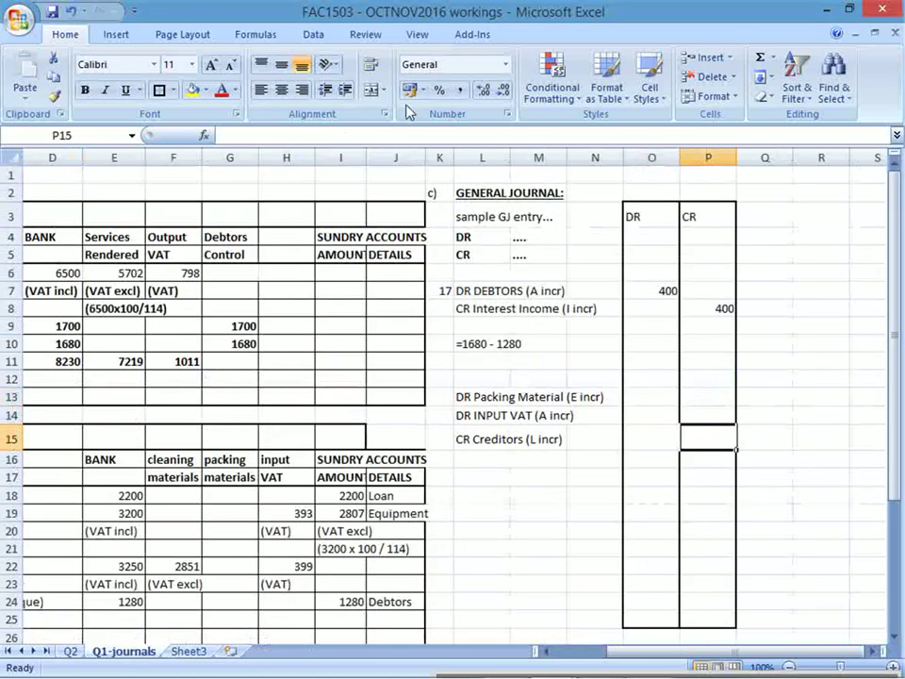
text(6500)
- Calculate the Packing Material debit in O13 with the formula =6500*100/114
key(Up)
key(Up)
key(Left)
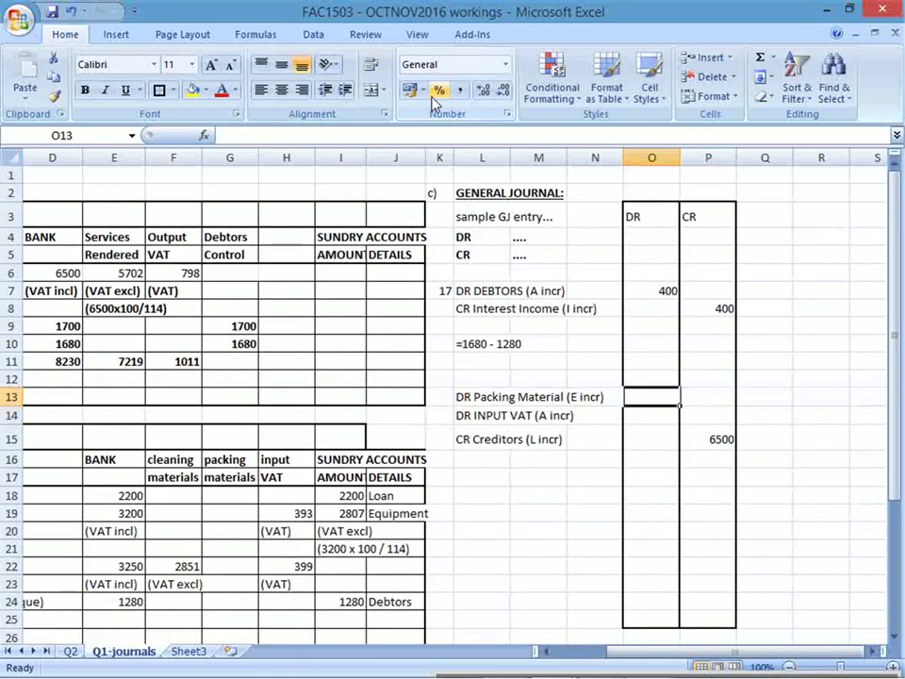
text(=6500*1)
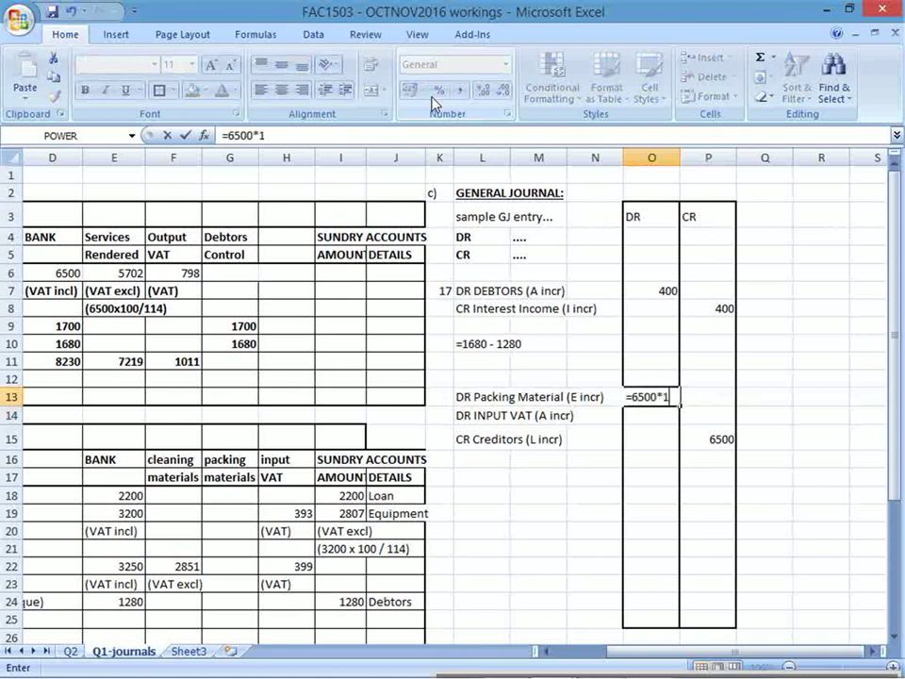
text(00/114)
key(Return)
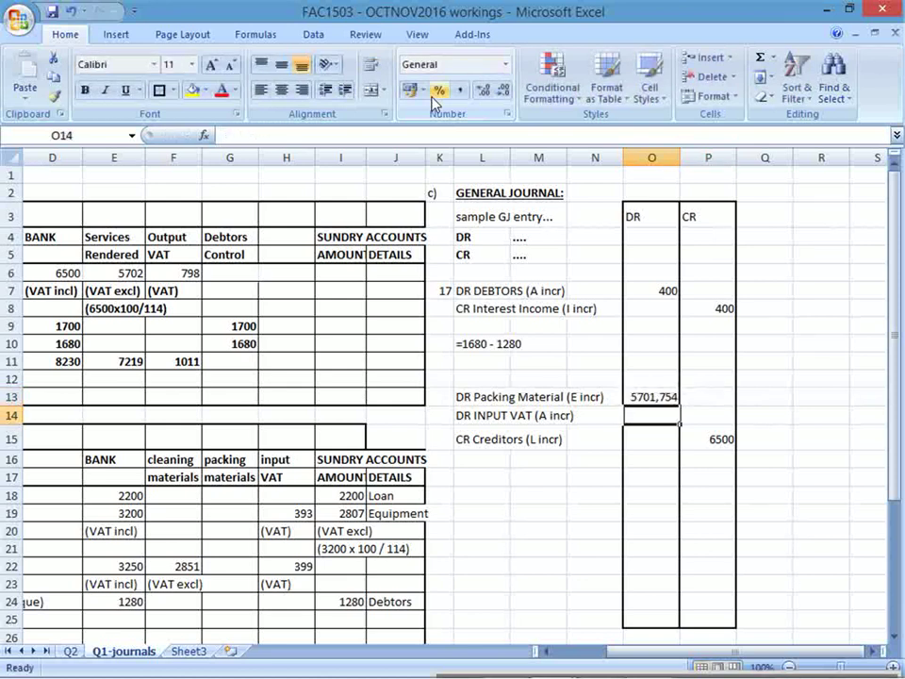
- Calculate the input VAT debit in O14 with the formula =P15-O13
text(=)
key(Right)
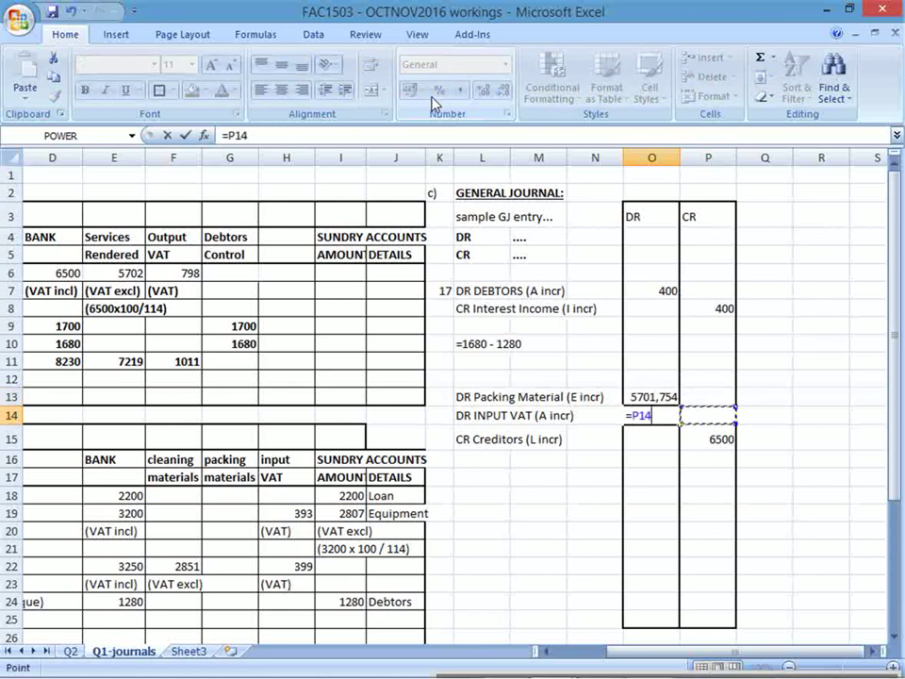
key(Down)
text(-)
key(Up)
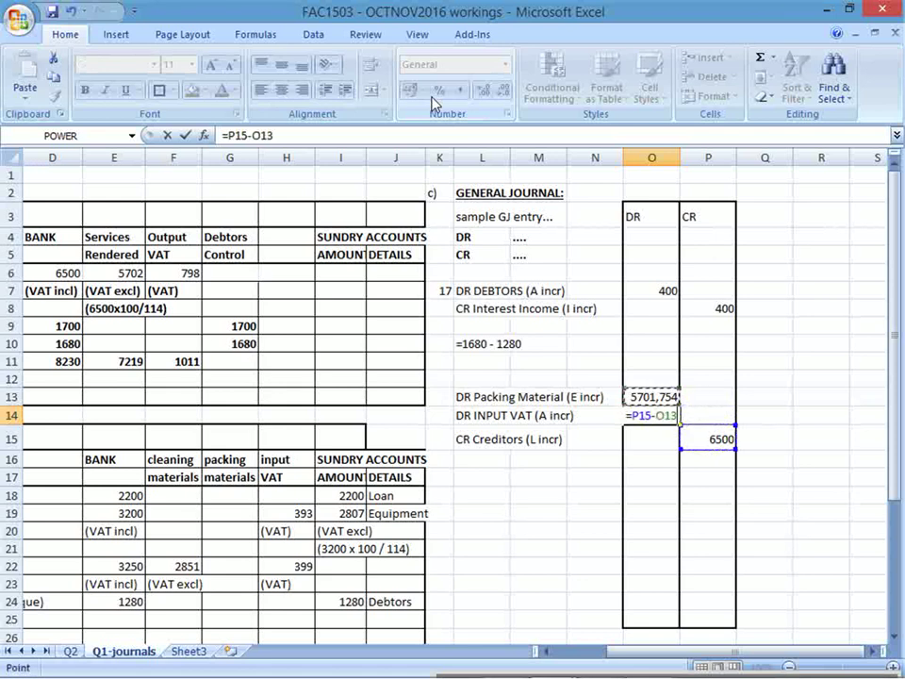
key(Return)
- Format the two debit amounts in O13:O14 to show no decimal places
drag(661, 396, 660, 415)
click(505, 92)
click(504, 92)
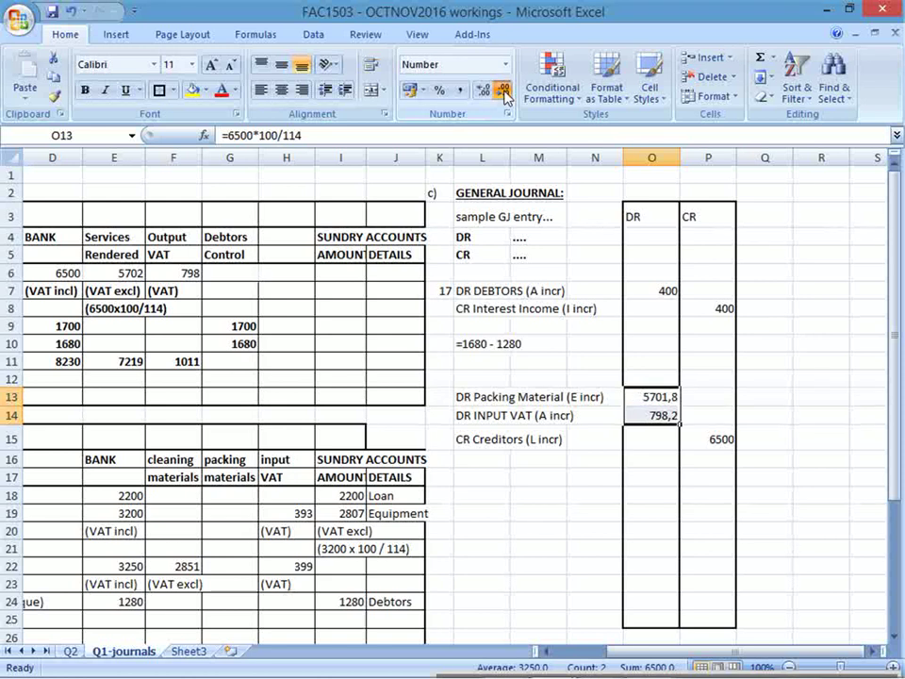
click(505, 93)
click(578, 476)
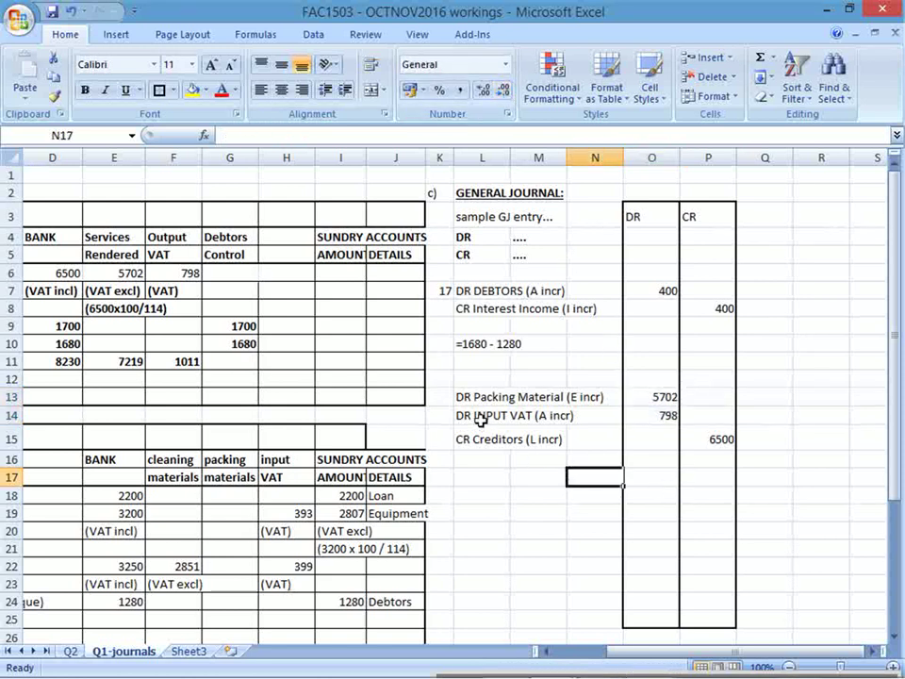
- Date the packing material entry in the general journal by entering 21 in K13
drag(466, 396, 695, 438)
click(440, 396)
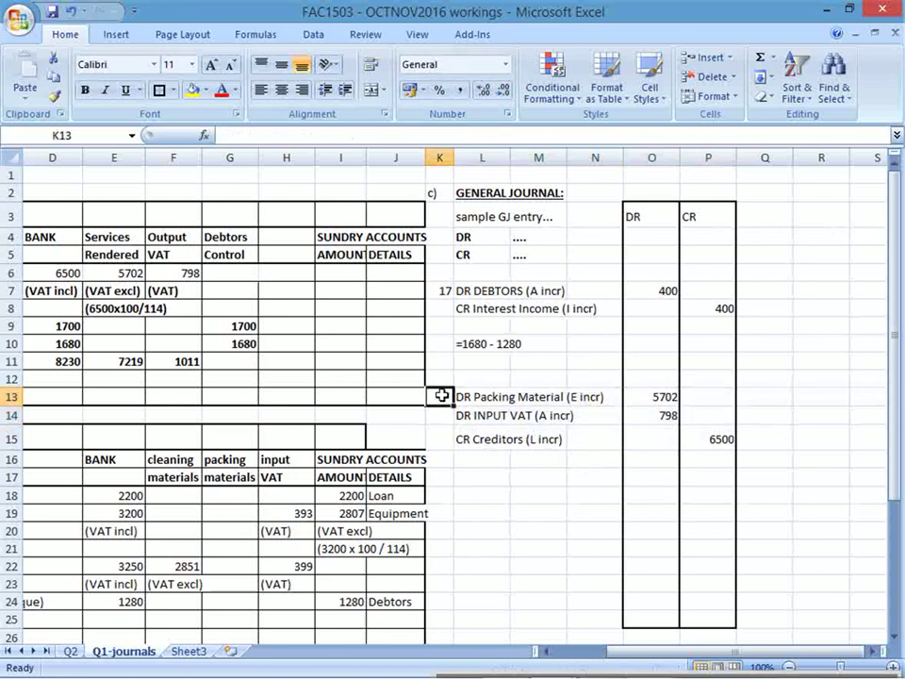
key(alt+Tab)
key(alt+Tab)
key(alt+Tab)
key(Tab)
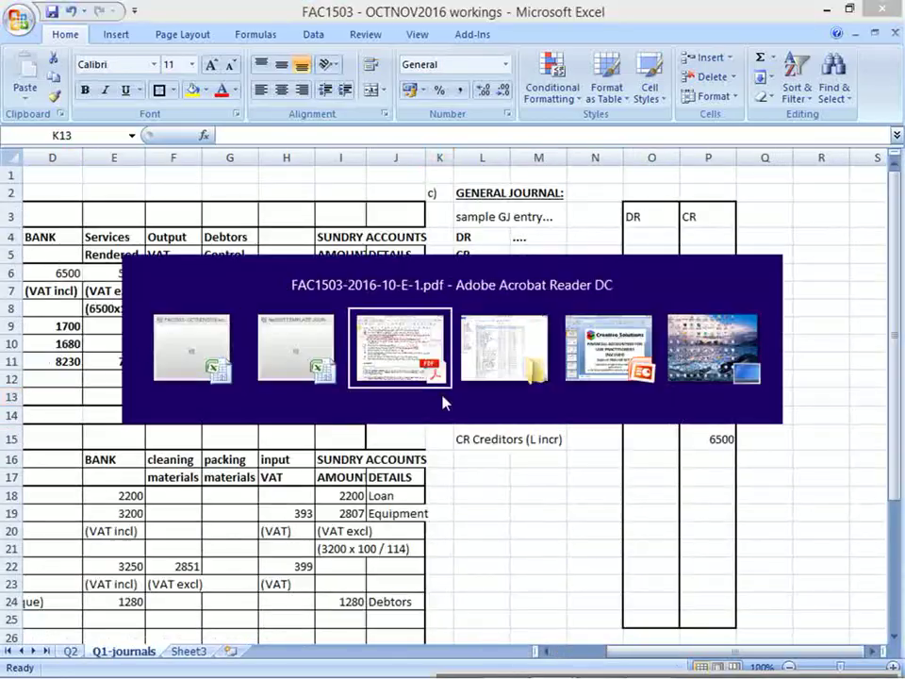
key(alt+Tab)
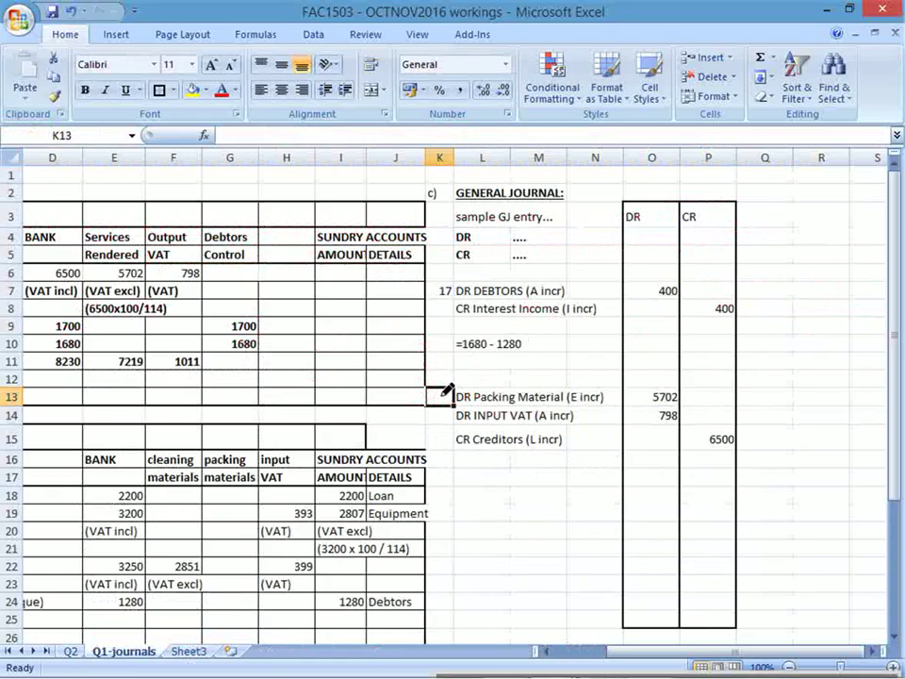
text(21)
click(447, 361)
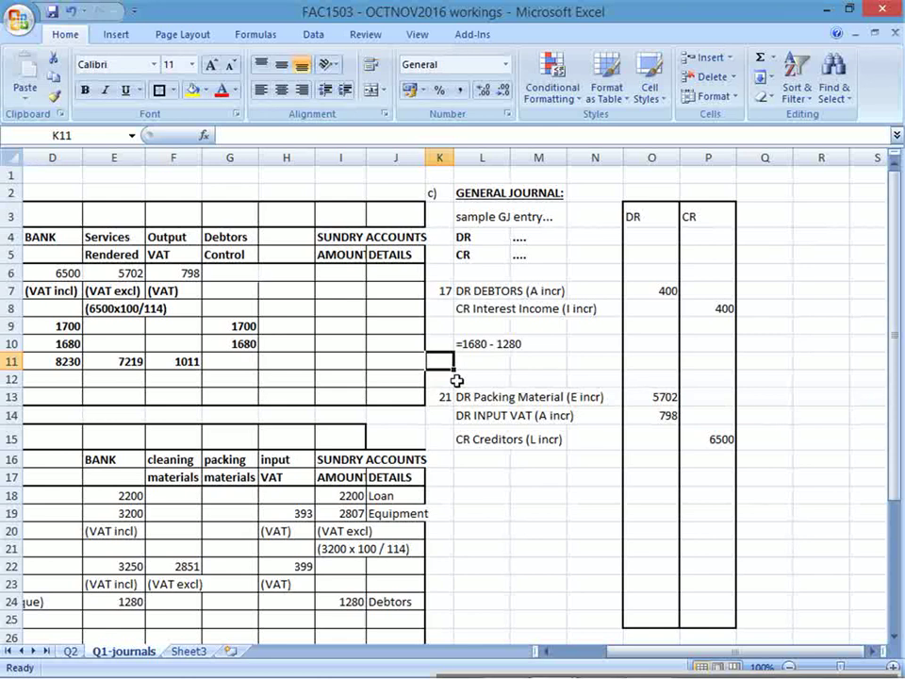
- Switch to the exam PDF in Acrobat Reader and circle the date 23 in the transaction list with the pencil
click(575, 651)
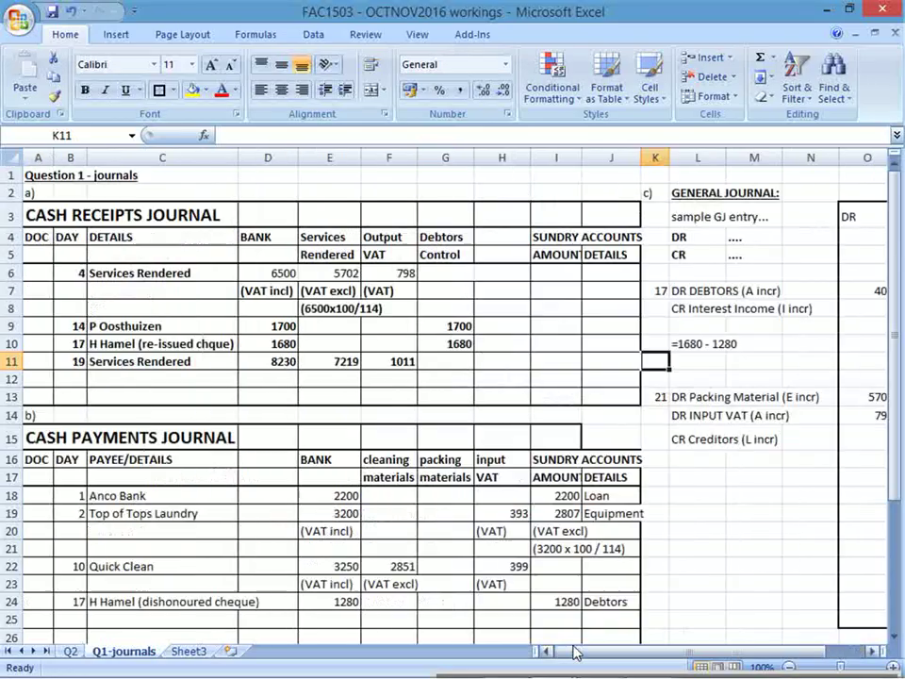
key(alt+Tab)
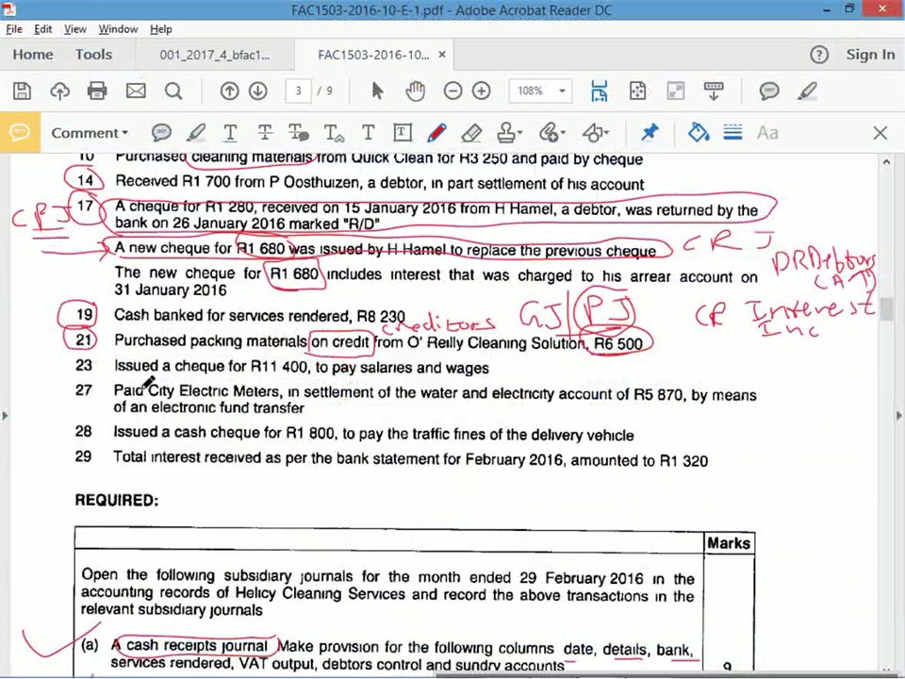
drag(93, 360, 85, 370)
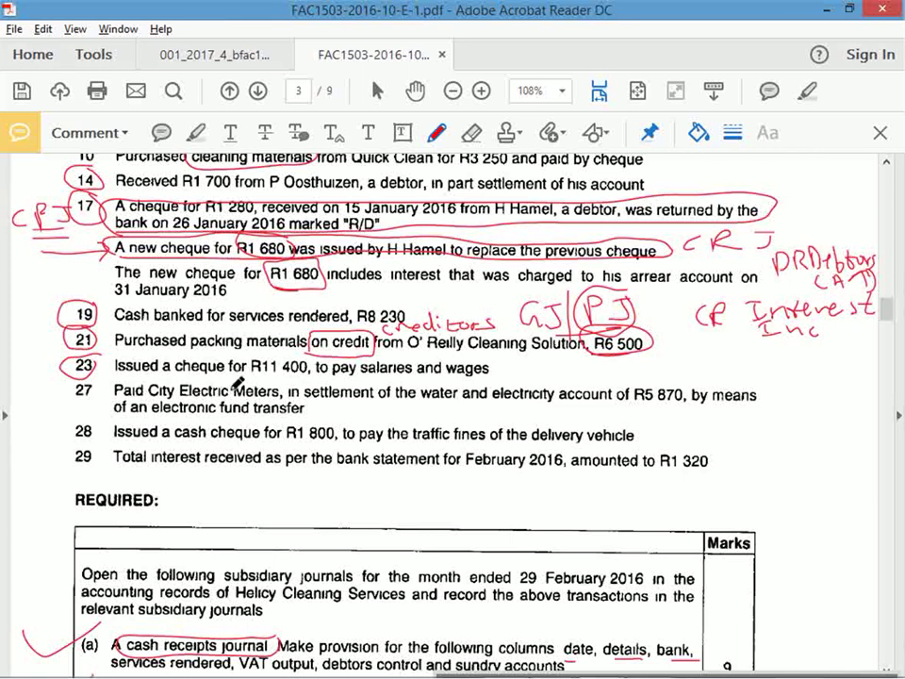
- Switch back to the Excel workings and start row 25 of the cash payments journal with day 23 and payee "cash"
key(alt+Tab)
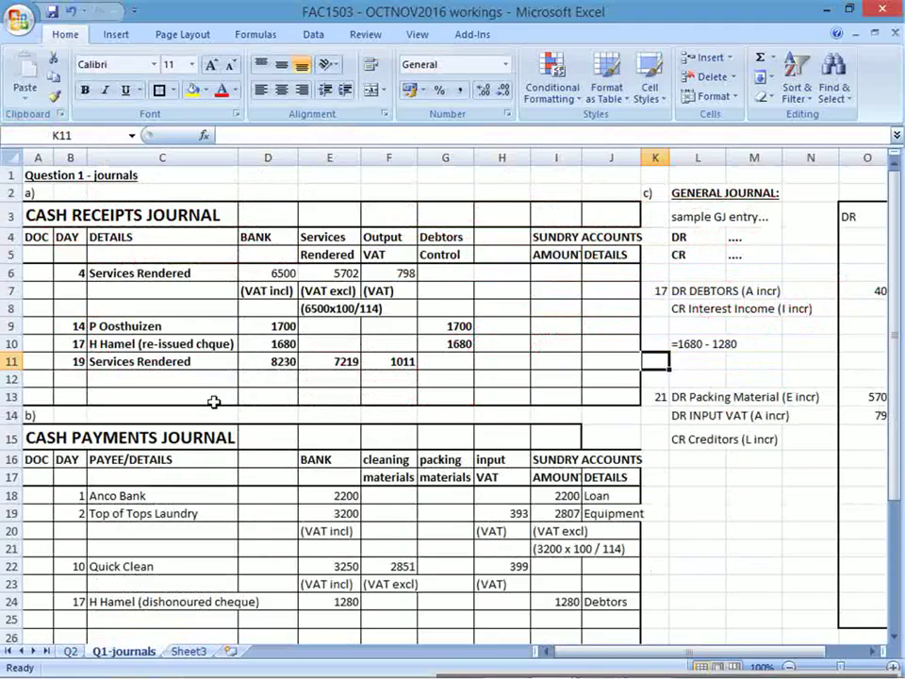
click(85, 618)
key(alt+Tab)
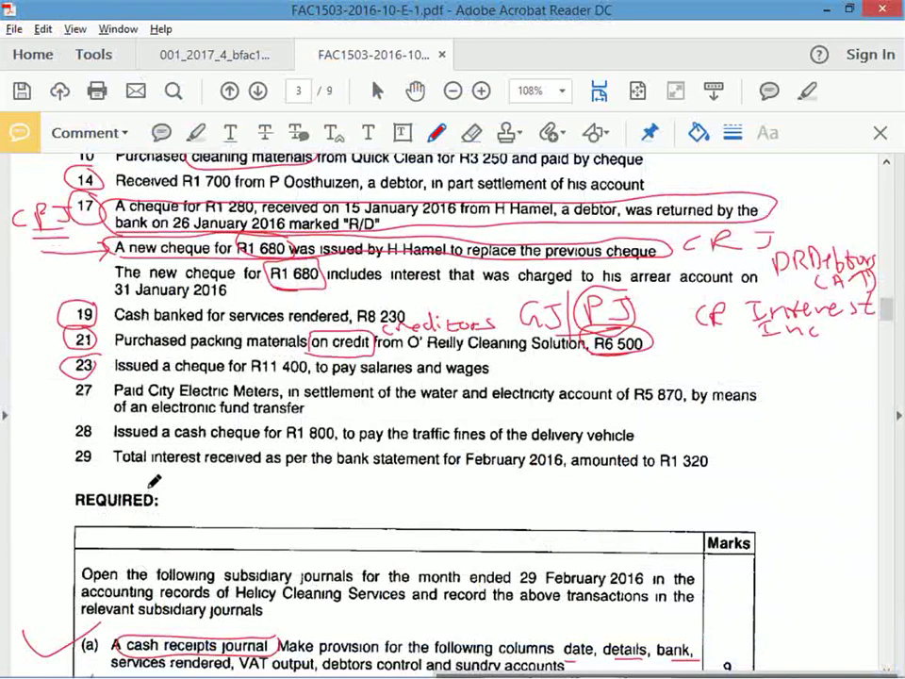
key(alt+Tab)
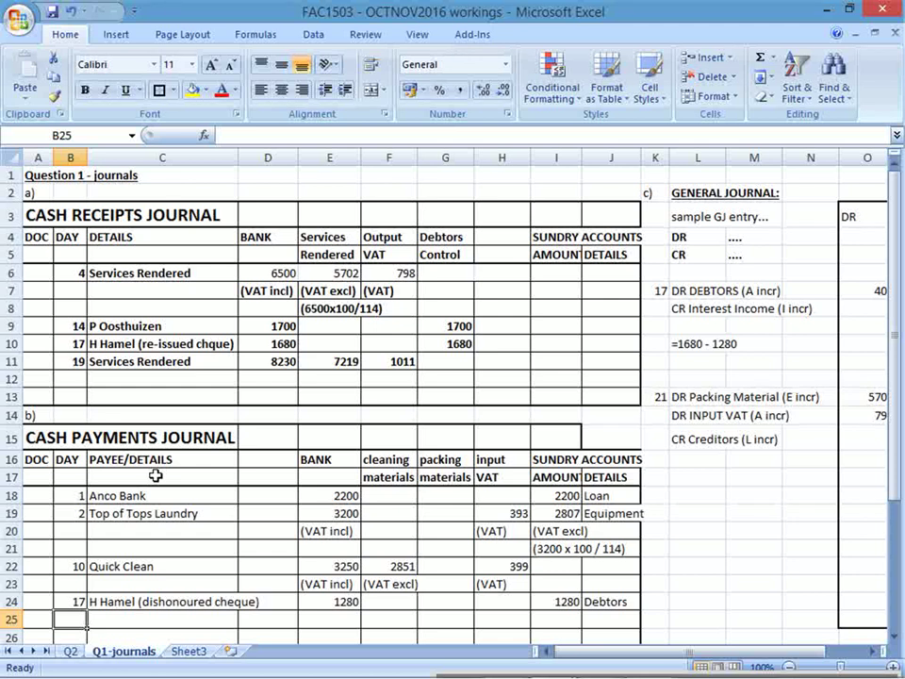
text(23)
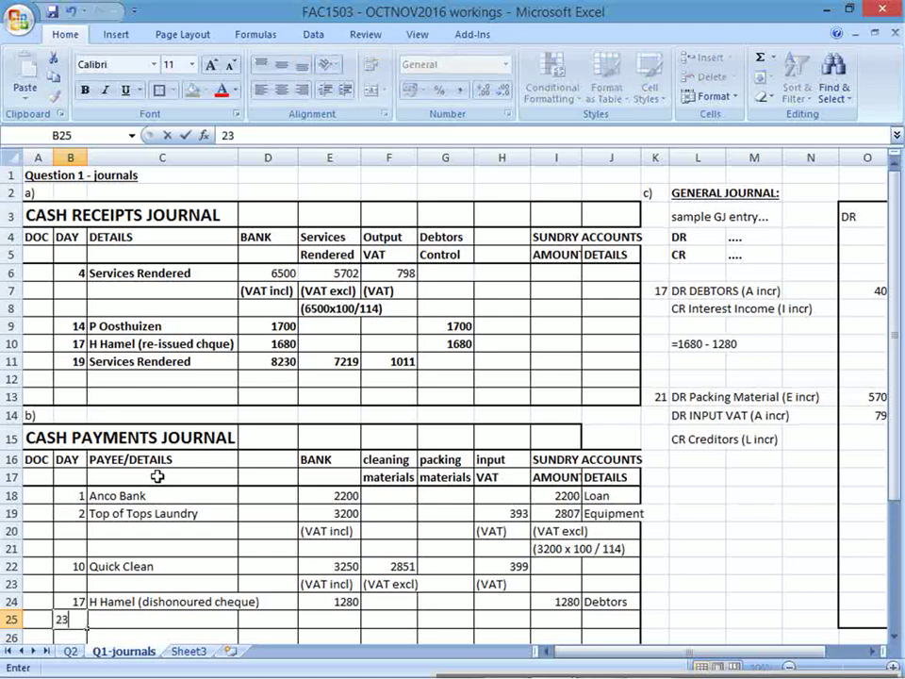
key(Tab)
text(cash)
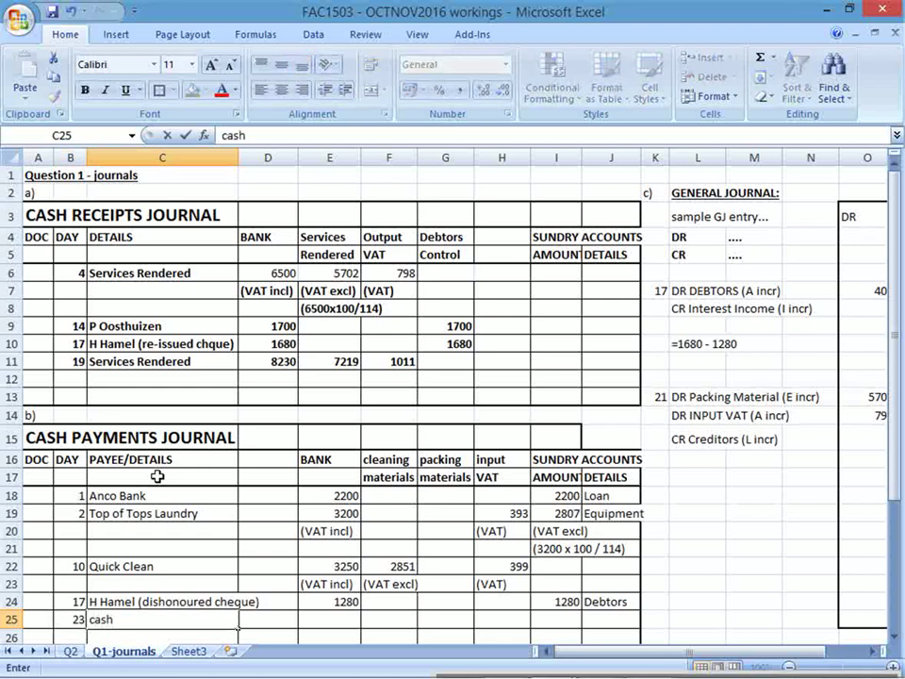
key(Return)
- Look up the salaries cheque in the exam PDF and enter 11400 in the cash payments journal's bank column, E25
key(Up)
key(Right)
key(Right)
key(alt+Tab)
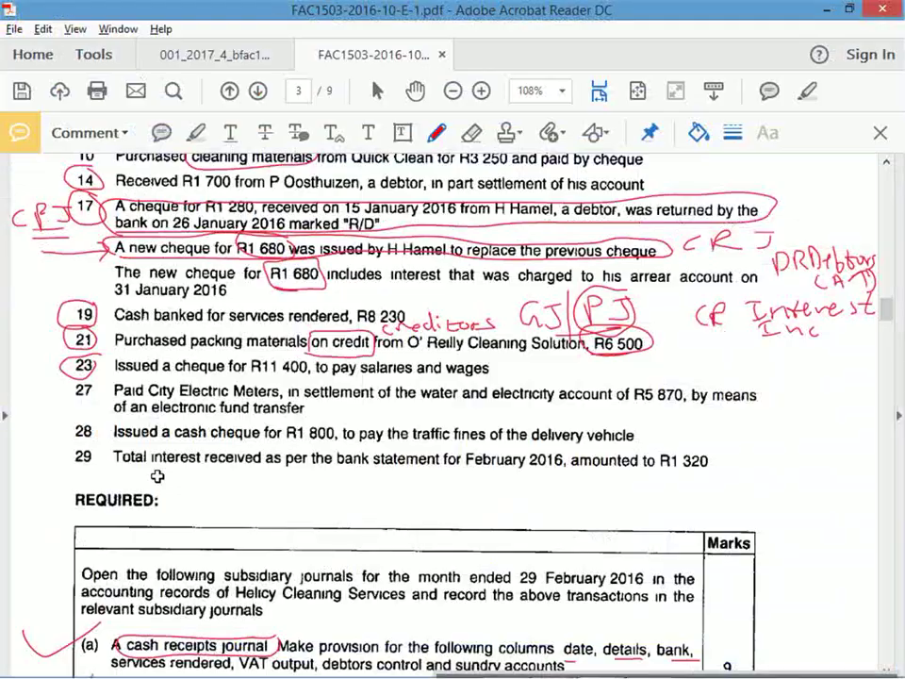
key(alt+Tab)
text(11400)
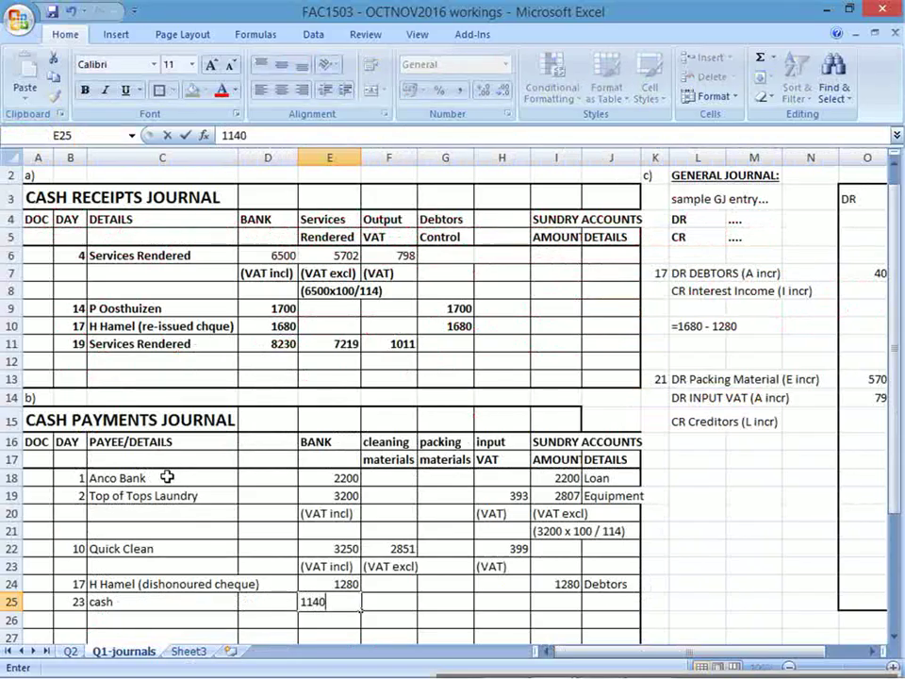
- Complete row 25 with a sundry amount of 11400 and details "salaries & wages", and widen column J to fit the text
key(Tab)
key(Tab)
key(Tab)
key(Tab)
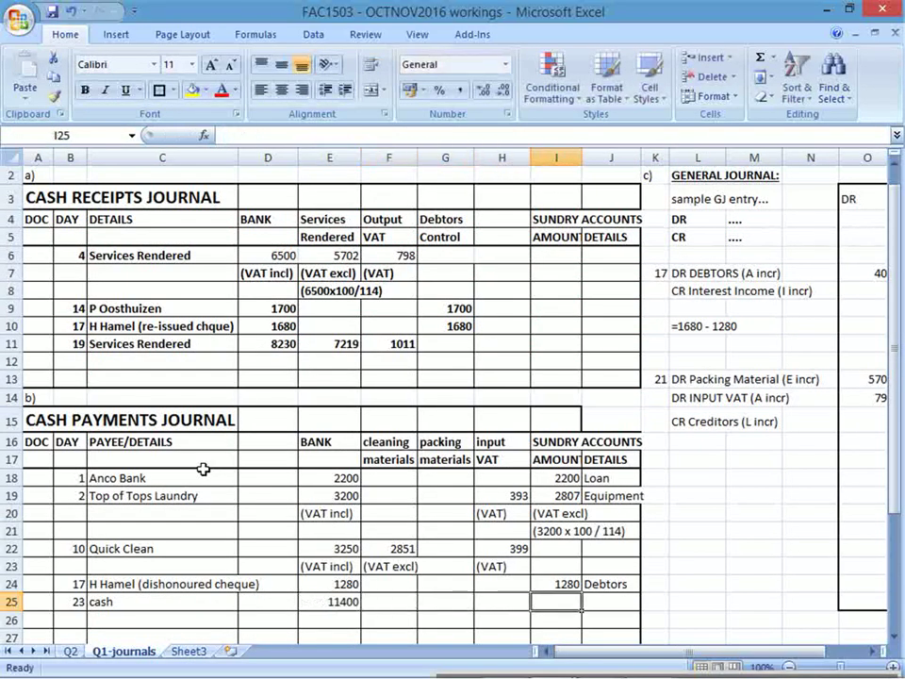
text(11400)
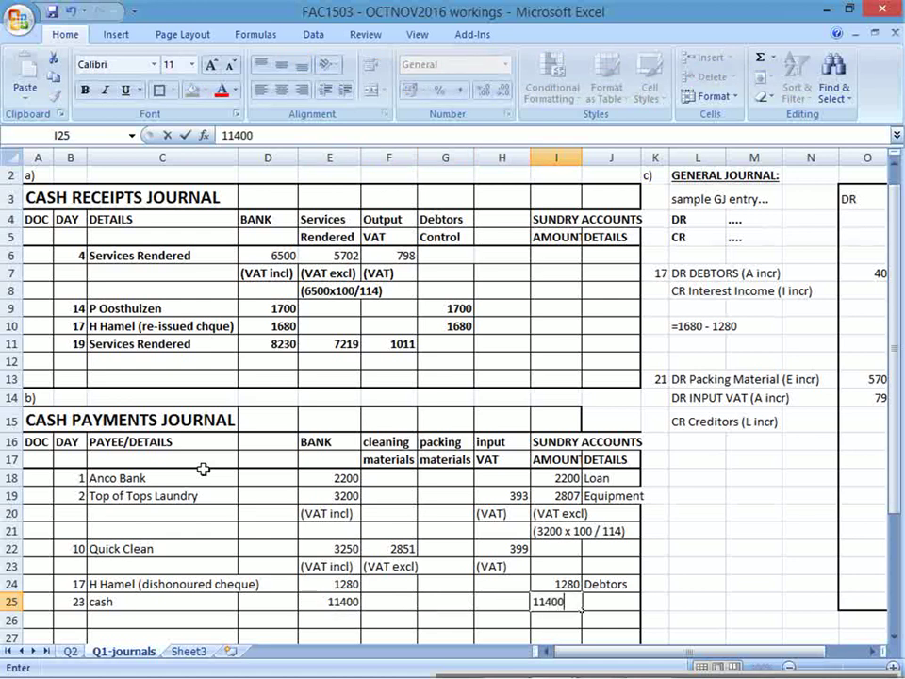
key(Tab)
text(salarie)
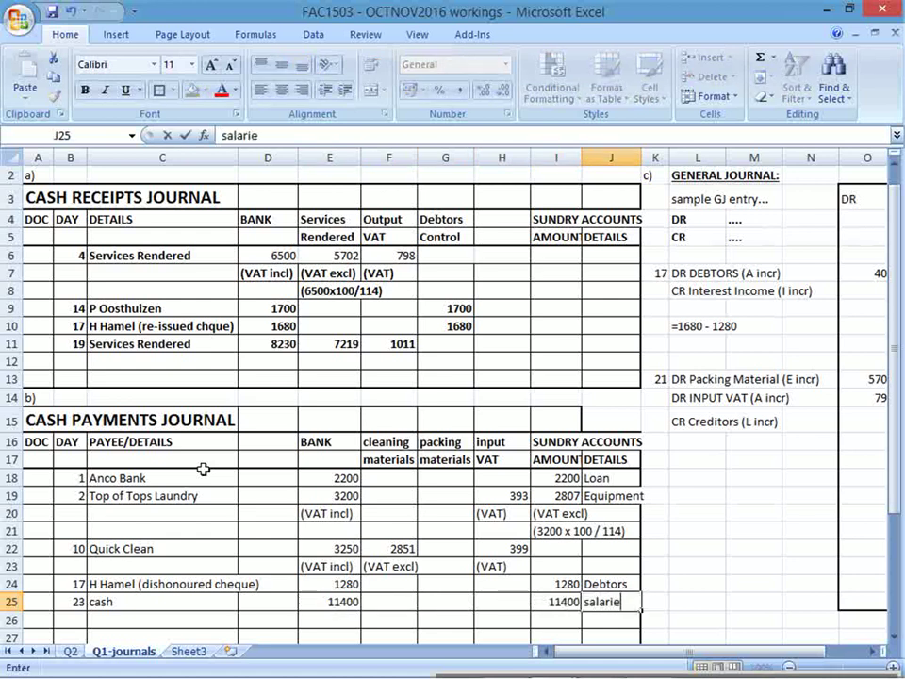
text(s & wages)
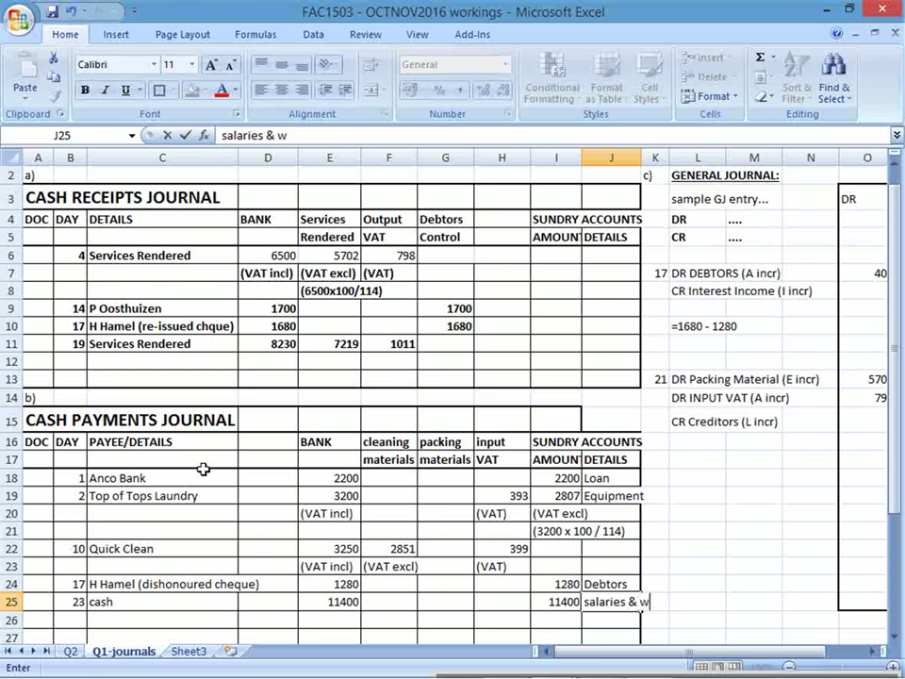
key(Return)
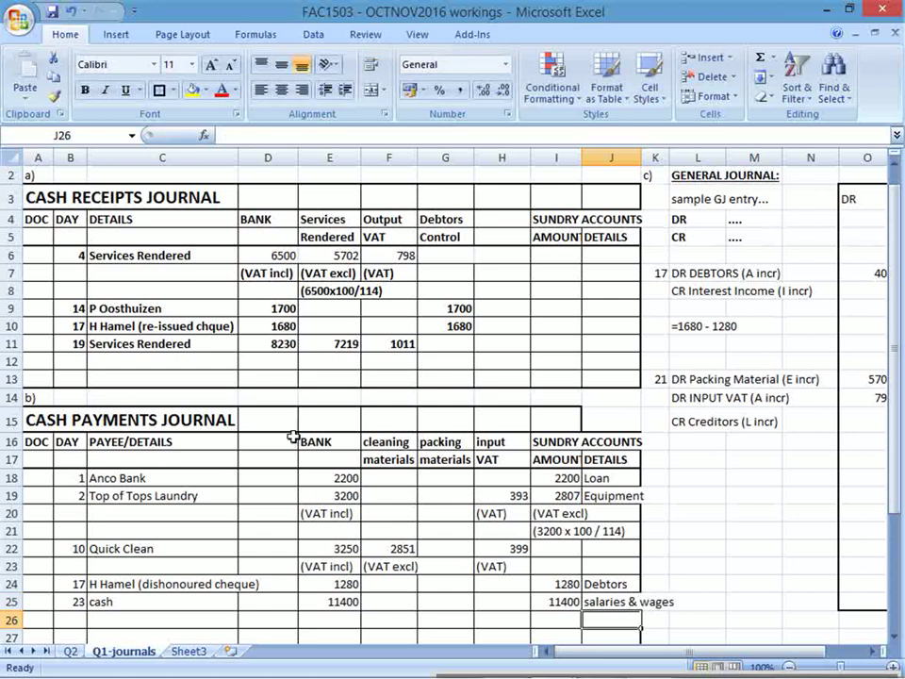
drag(641, 161, 681, 161)
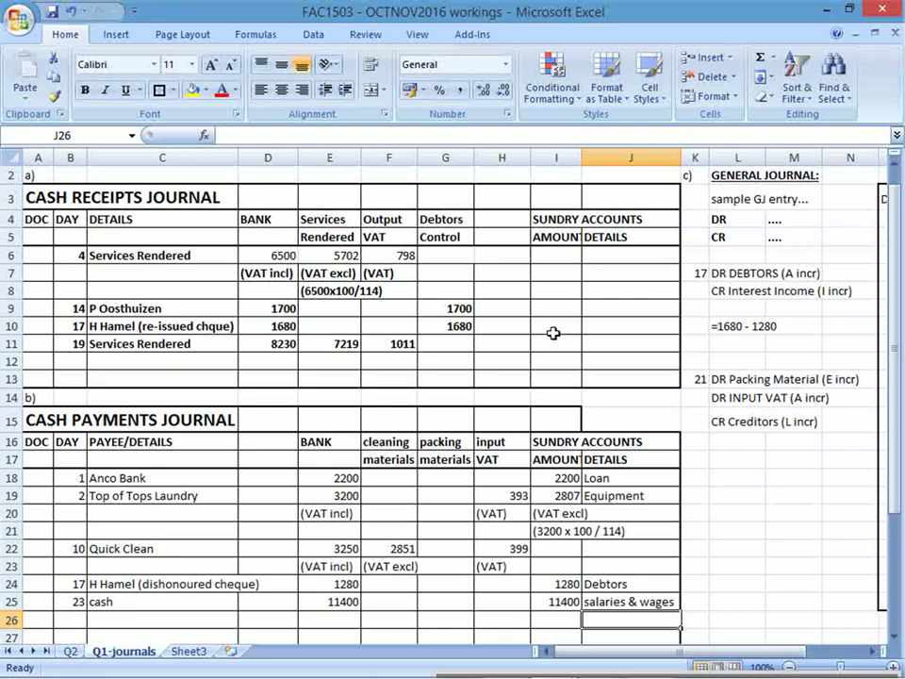
- Highlight row 25, switch to the exam PDF in Acrobat Reader and circle the date 27 in the transaction list
click(12, 602)
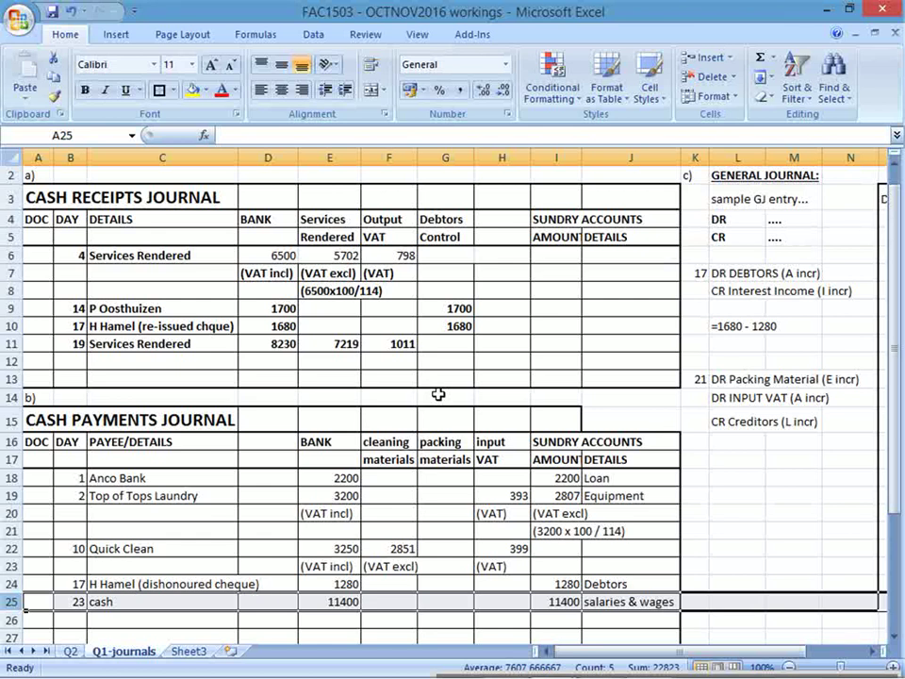
key(alt+Tab)
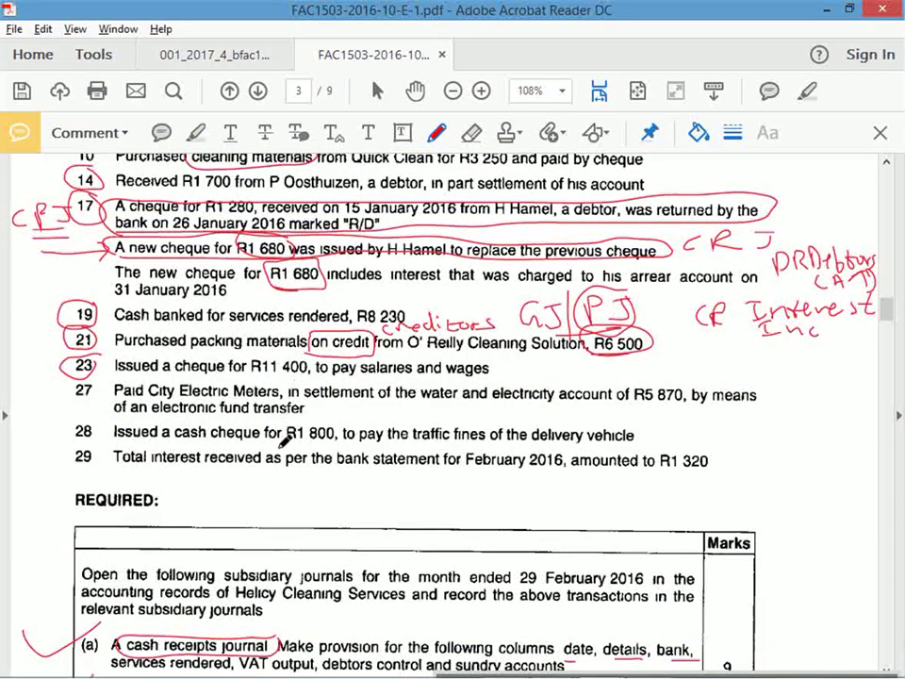
drag(78, 407, 99, 405)
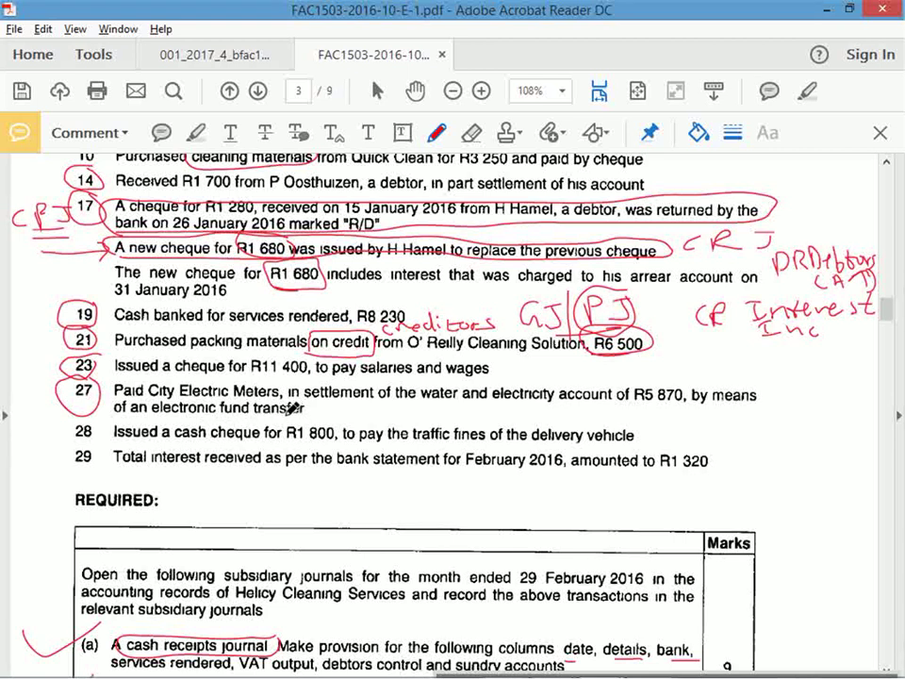
- Switch back to the Excel workings and start row 26 of the cash payments journal with day 27 and payee "City Electric meters"
key(alt+Tab)
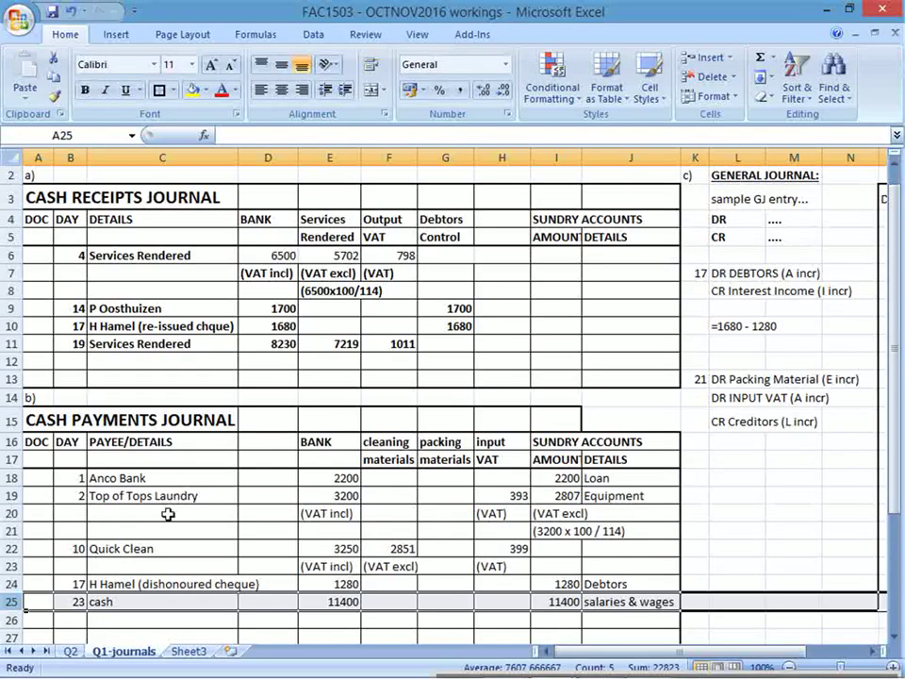
click(67, 621)
key(alt+Tab)
key(alt+Tab)
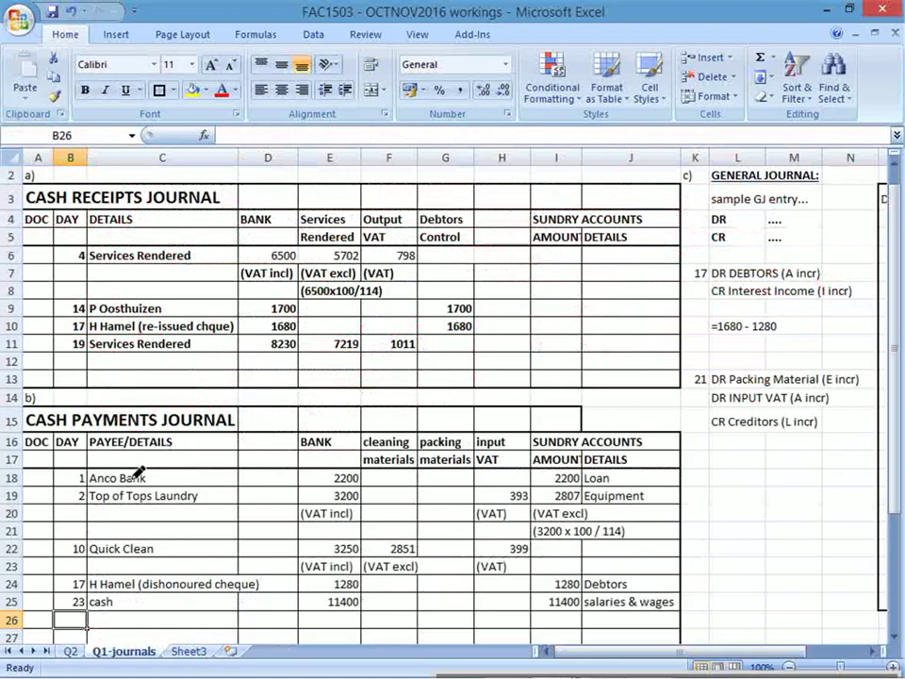
text(27)
key(Tab)
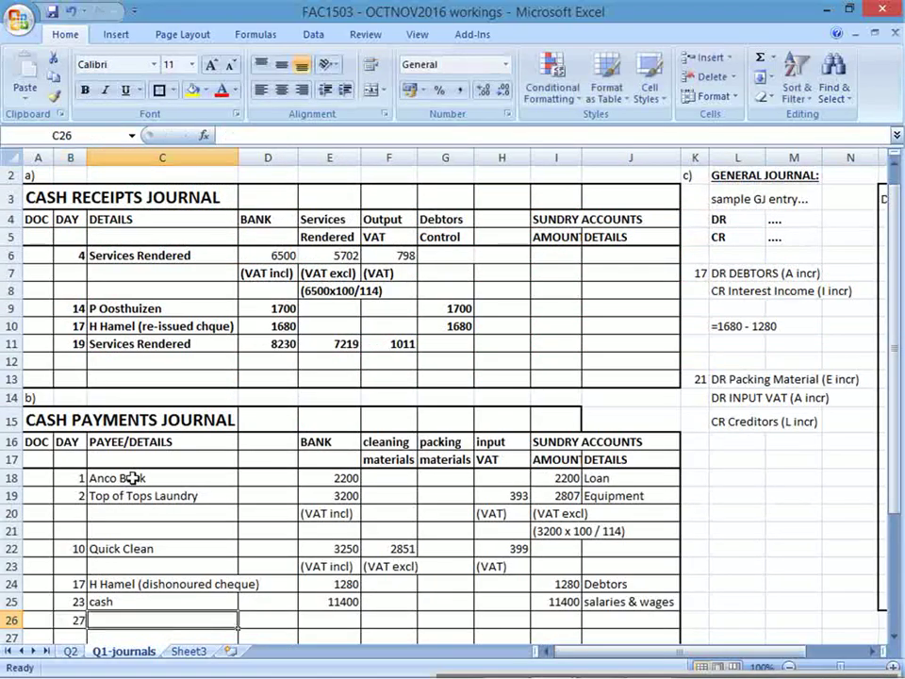
key(alt+Tab)
key(alt+Tab)
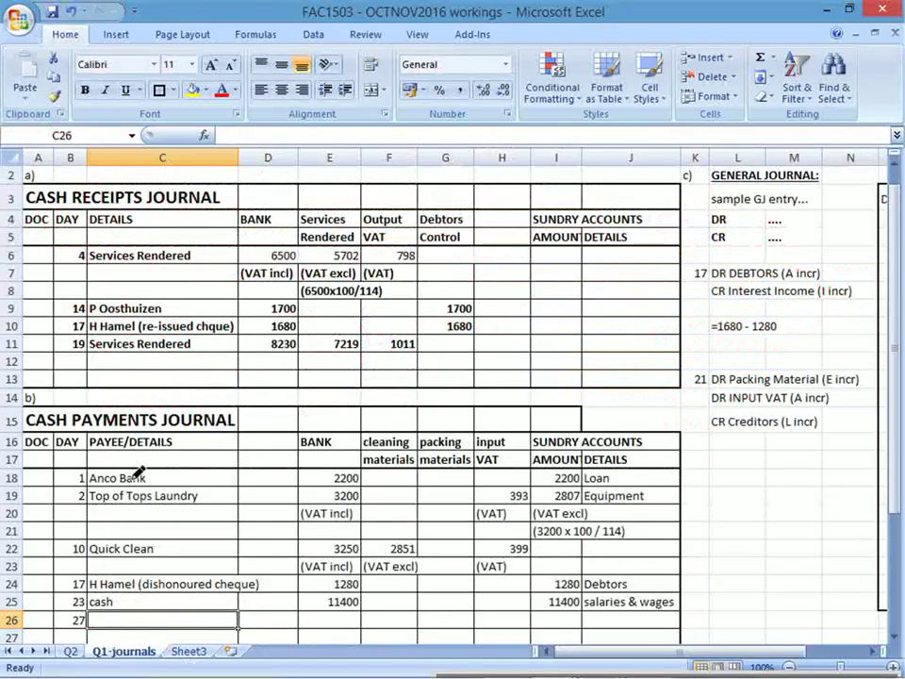
text(City Electric)
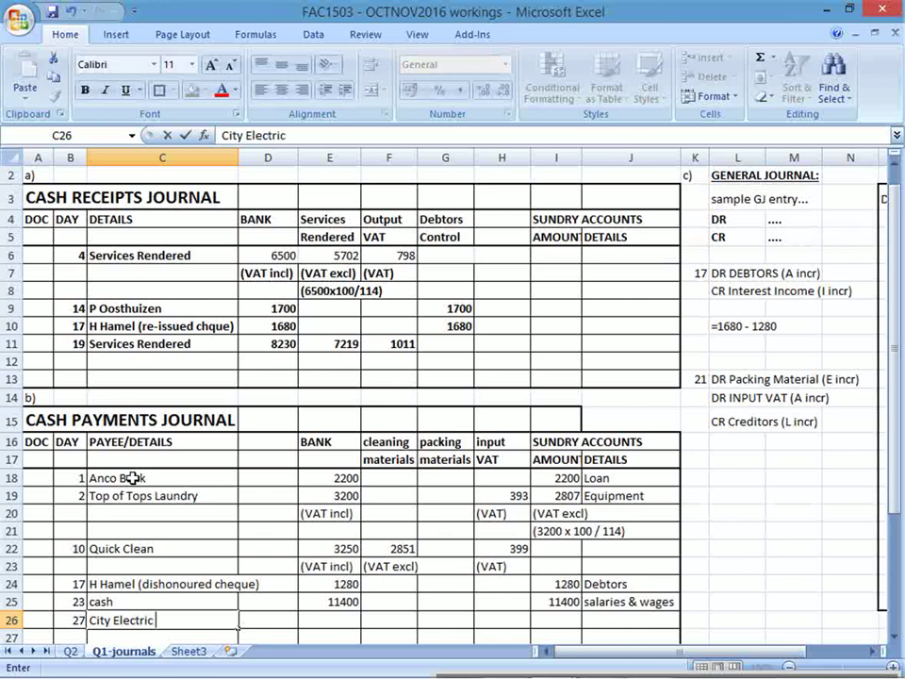
text( meters)
key(Return)
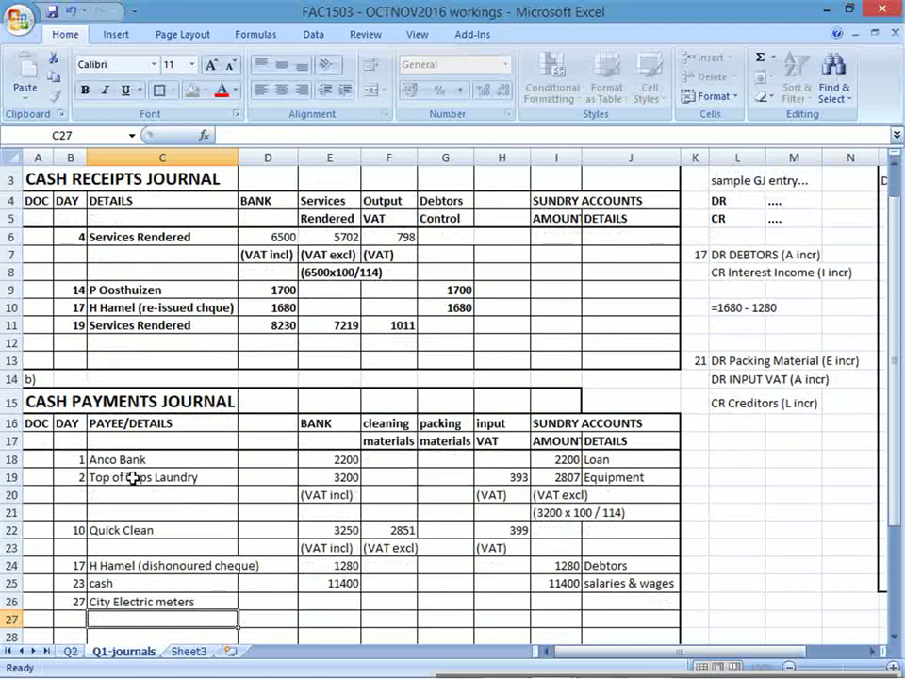
- Look up the water and electricity payment in the exam PDF and enter 5870 in the cash payments journal's bank column, E26
key(Up)
key(Right)
key(Right)
key(alt+Tab)
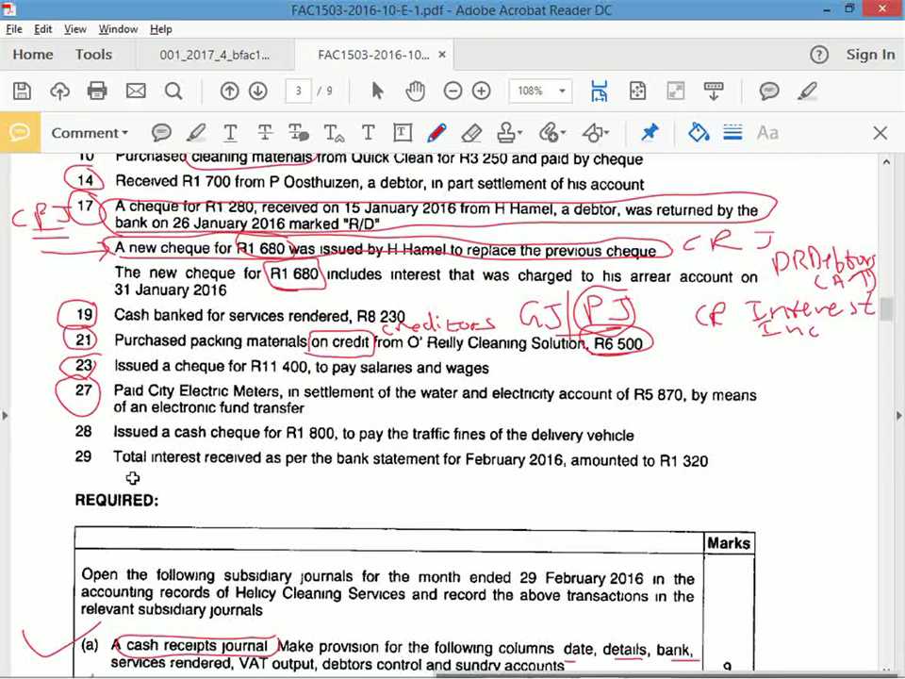
key(alt+Tab)
text(5870)
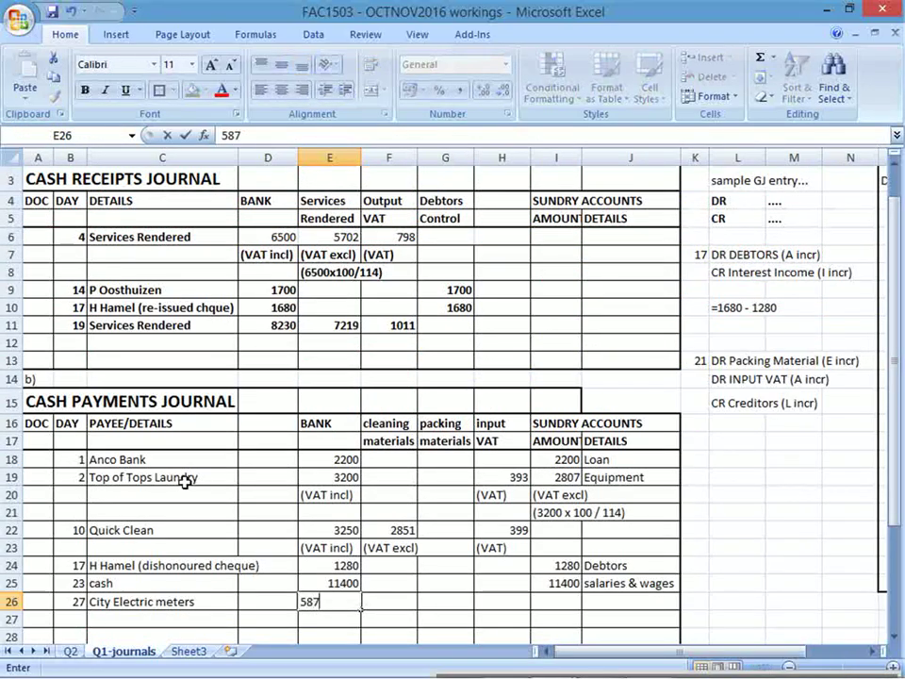
key(Return)
key(Up)
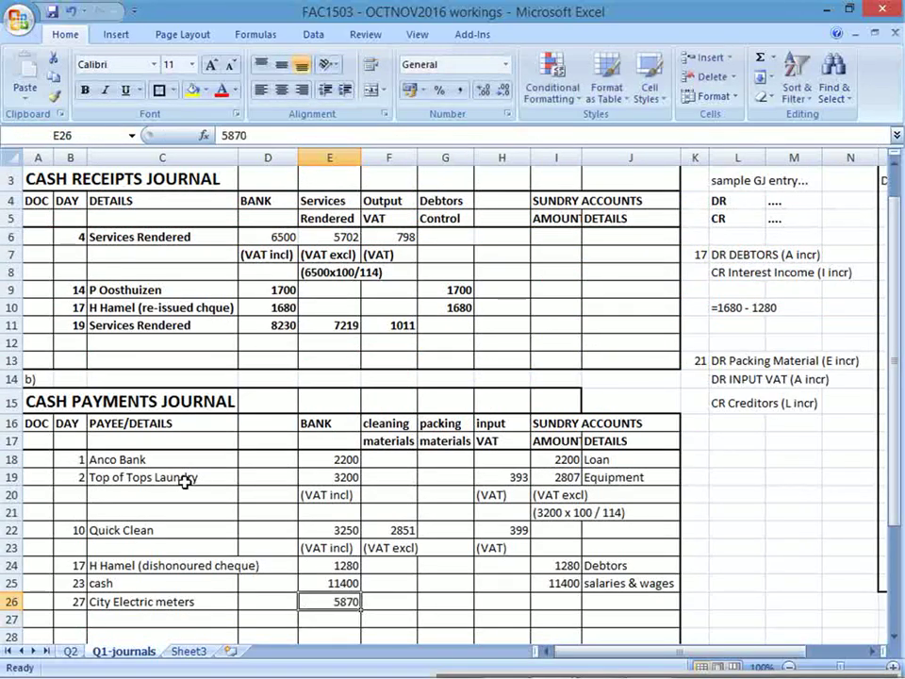
key(alt+Tab)
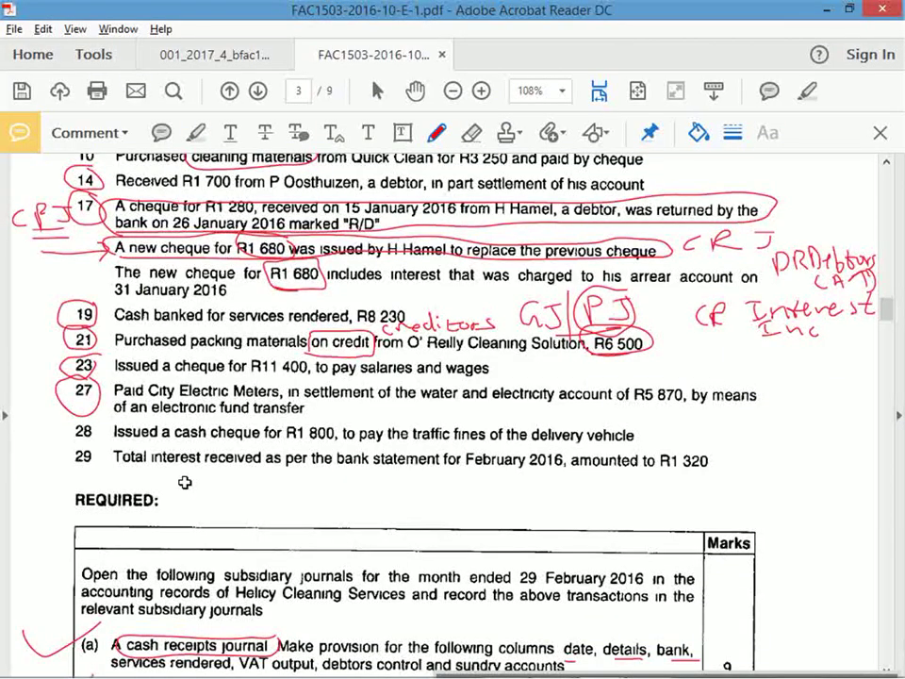
key(alt+Tab)
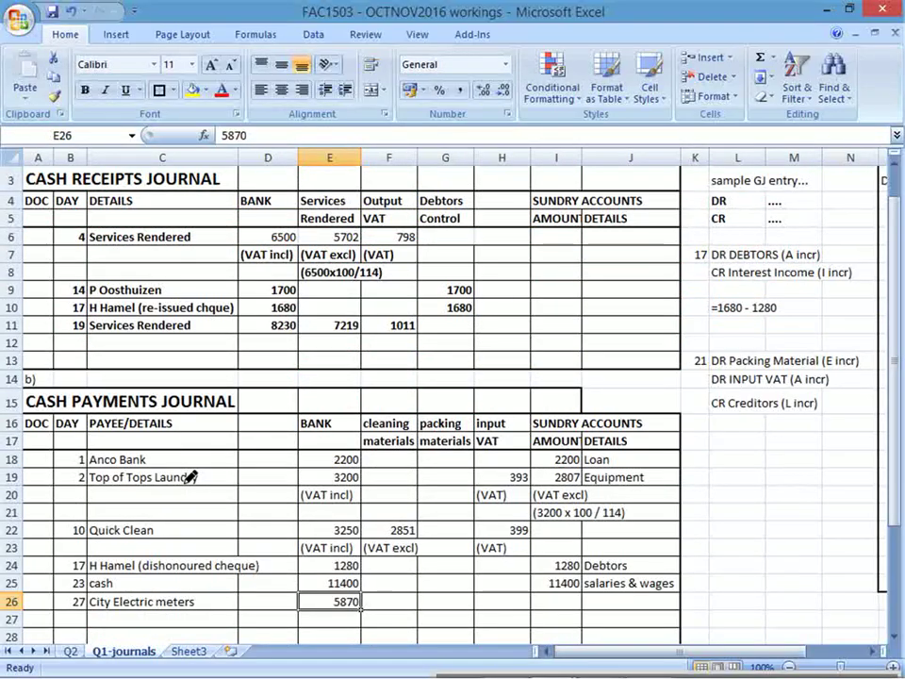
key(Right)
key(Right)
key(Right)
text(=)
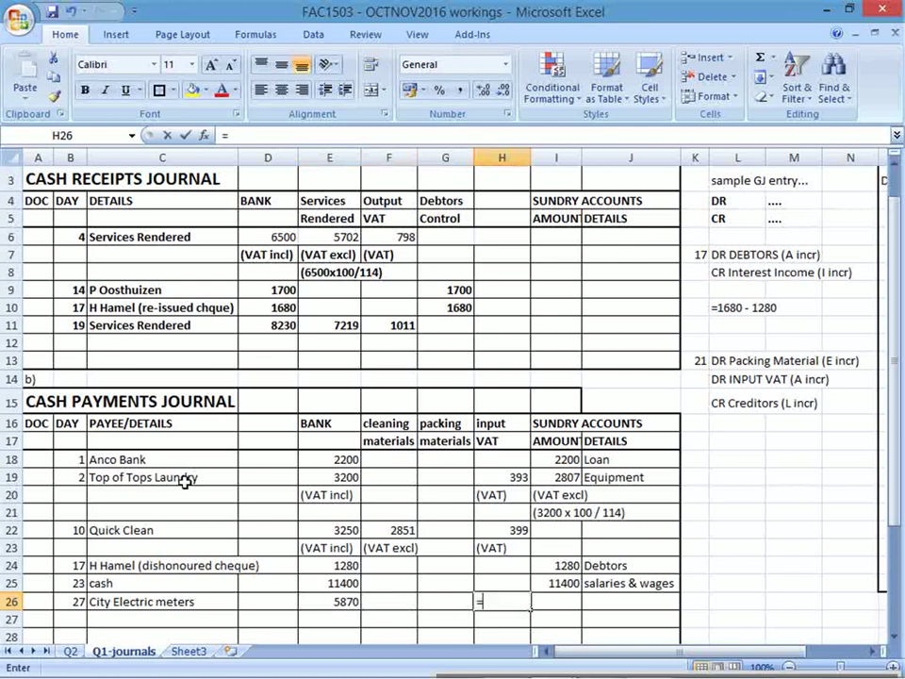
key(Left)
key(Left)
key(BackSpace)
key(BackSpace)
key(BackSpace)
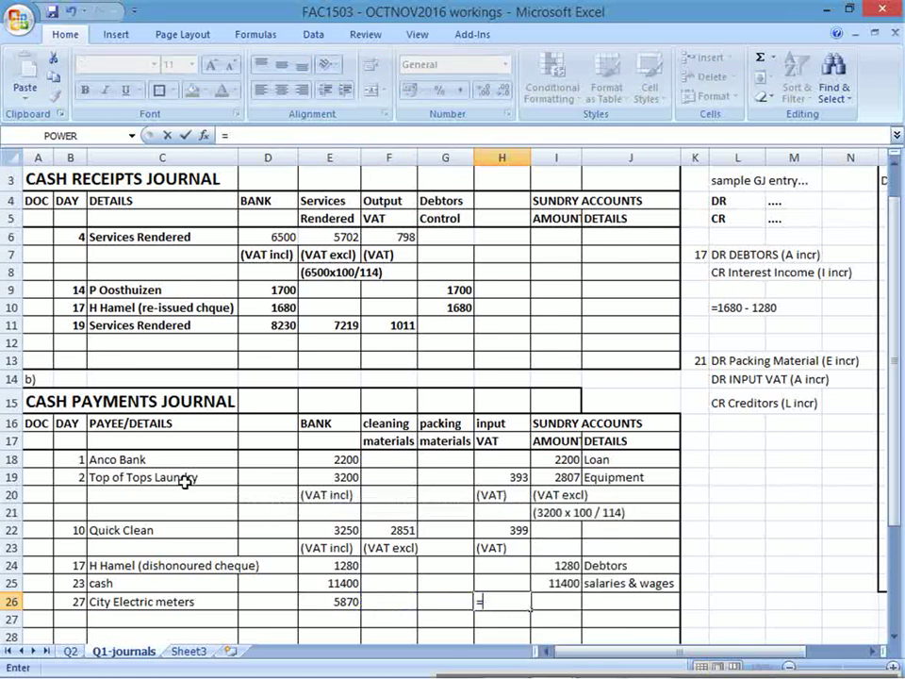
key(Escape)
- Calculate the VAT-exclusive sundry amount in I26 with the formula =E26*100/114
key(Right)
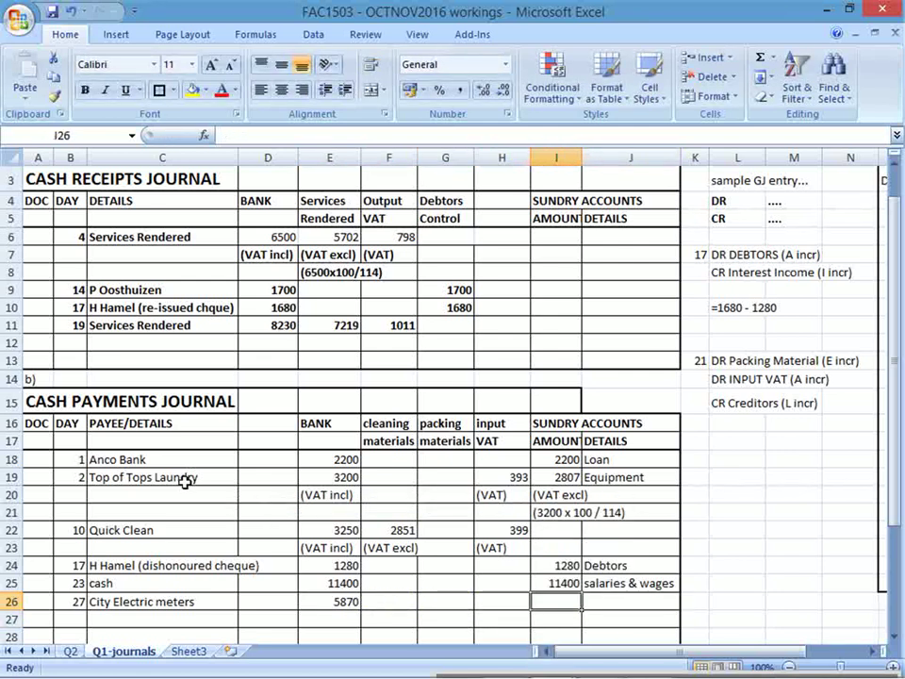
text(=)
key(Left)
key(Left)
key(Left)
key(Left)
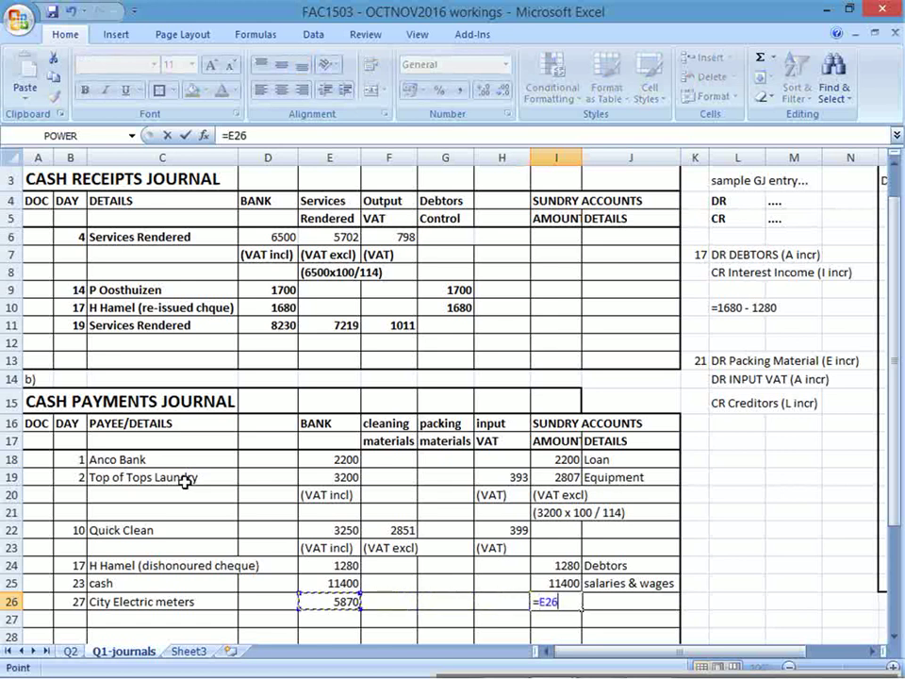
text(*100/114)
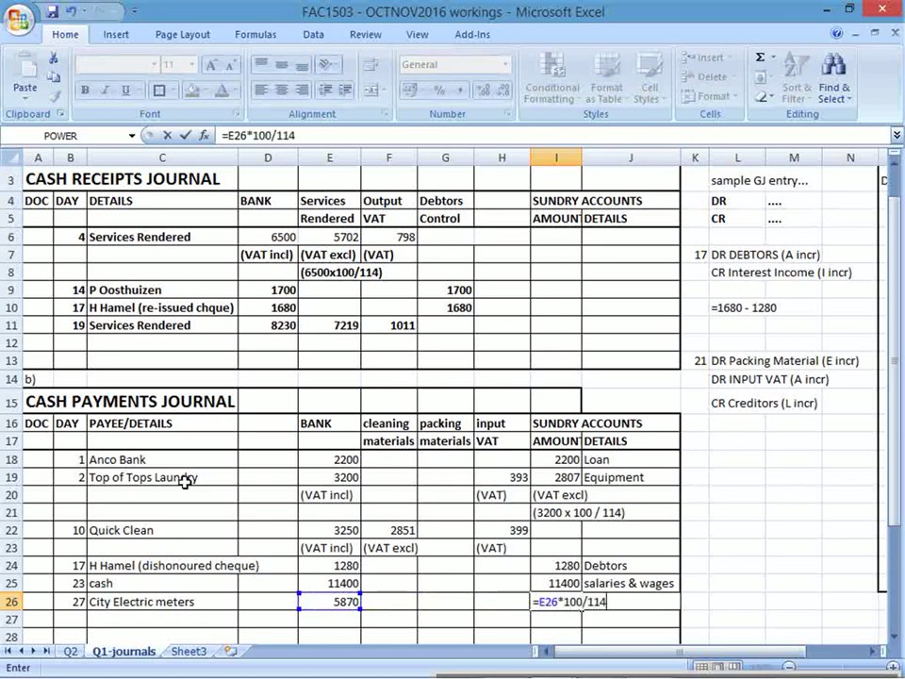
key(Return)
- Enter "water & electricity" as the sundry details in J26, correcting the spelling of the last word
key(Up)
key(Right)
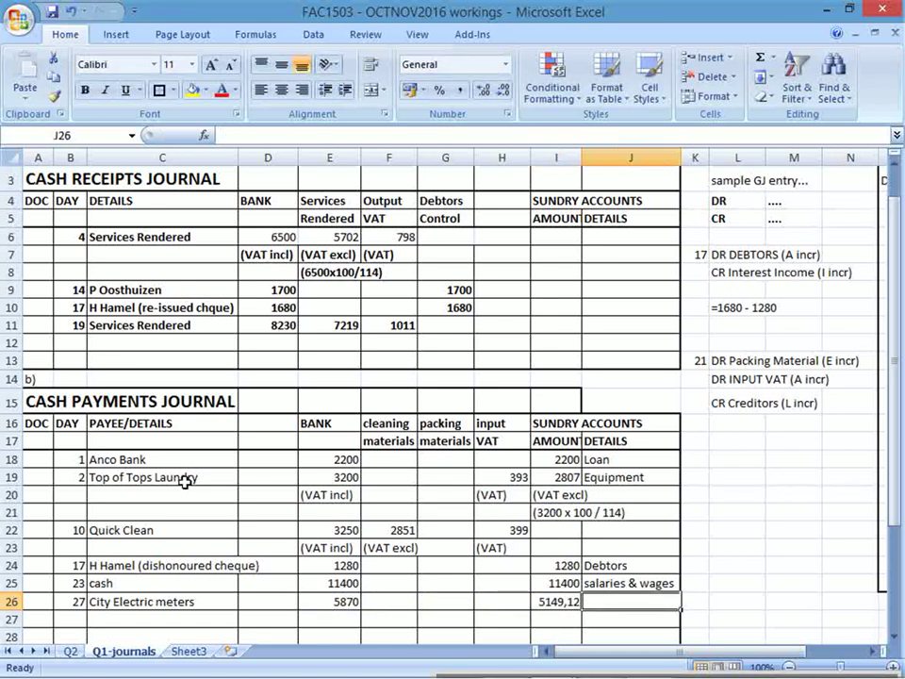
text(water &)
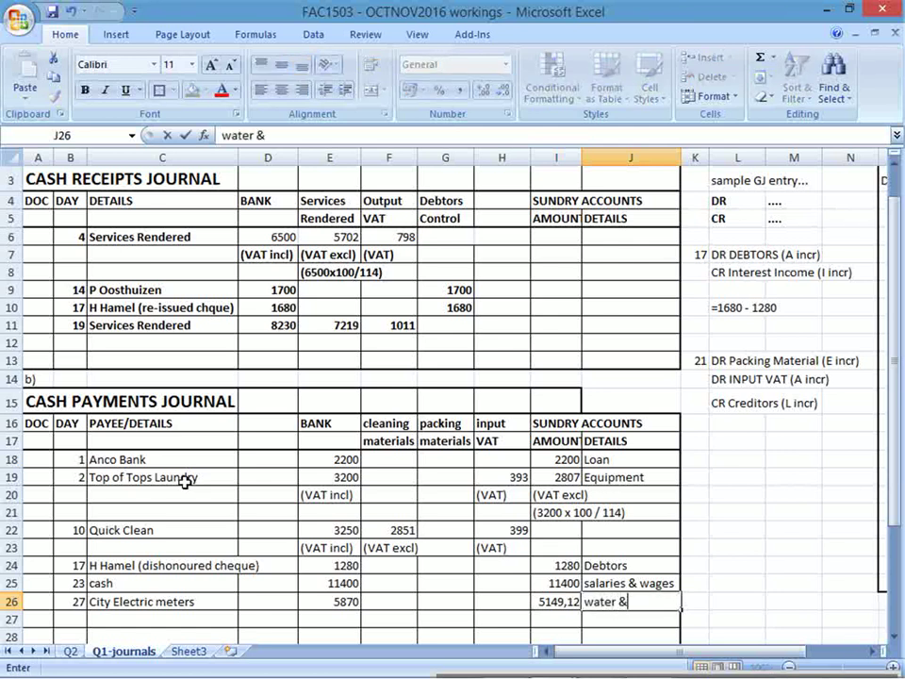
text( electricy)
key(Return)
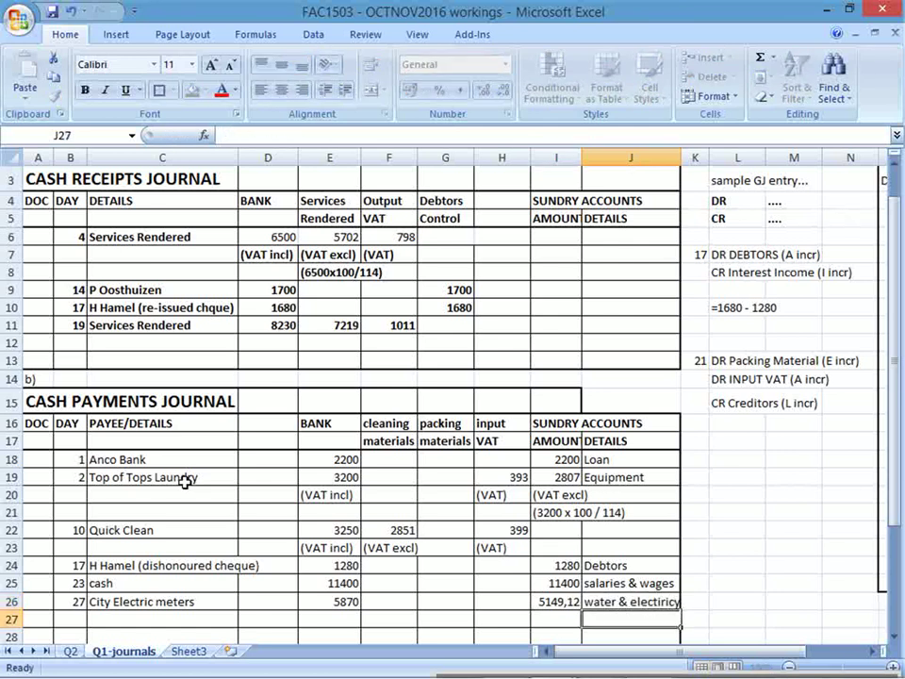
key(Up)
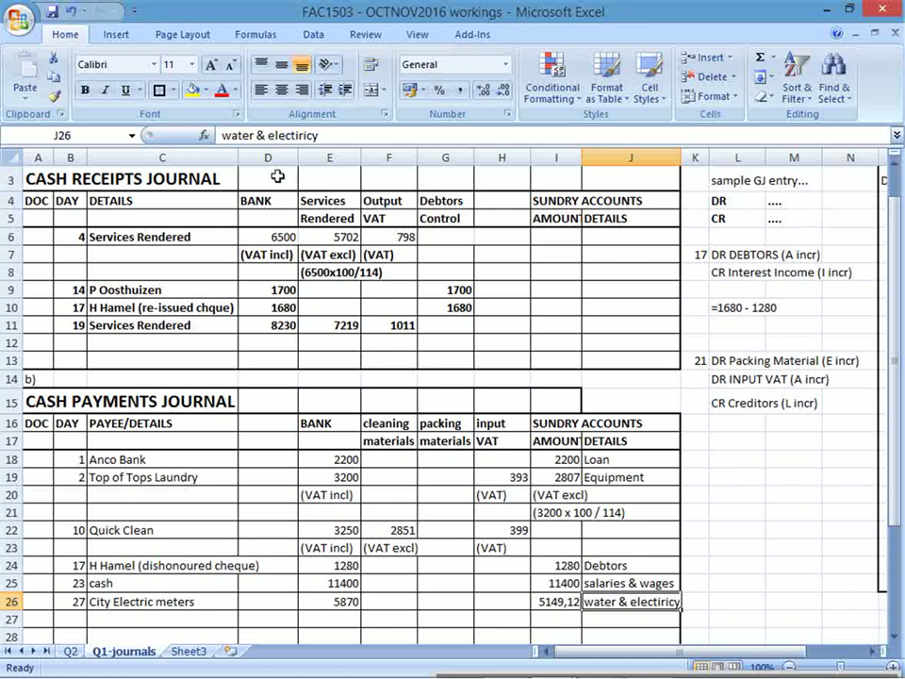
click(332, 137)
key(BackSpace)
key(BackSpace)
key(BackSpace)
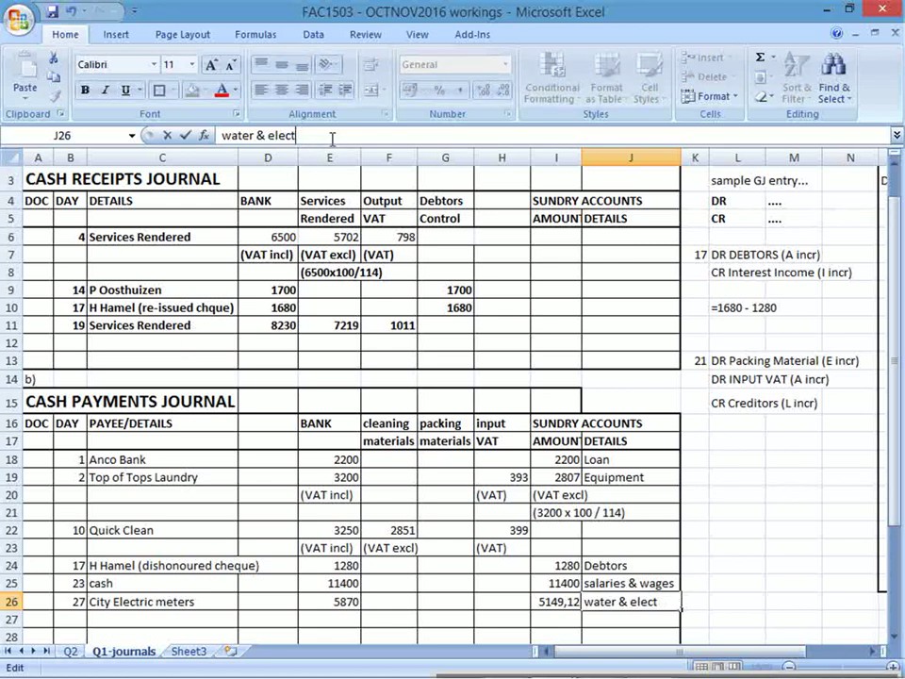
text(ricity)
key(Return)
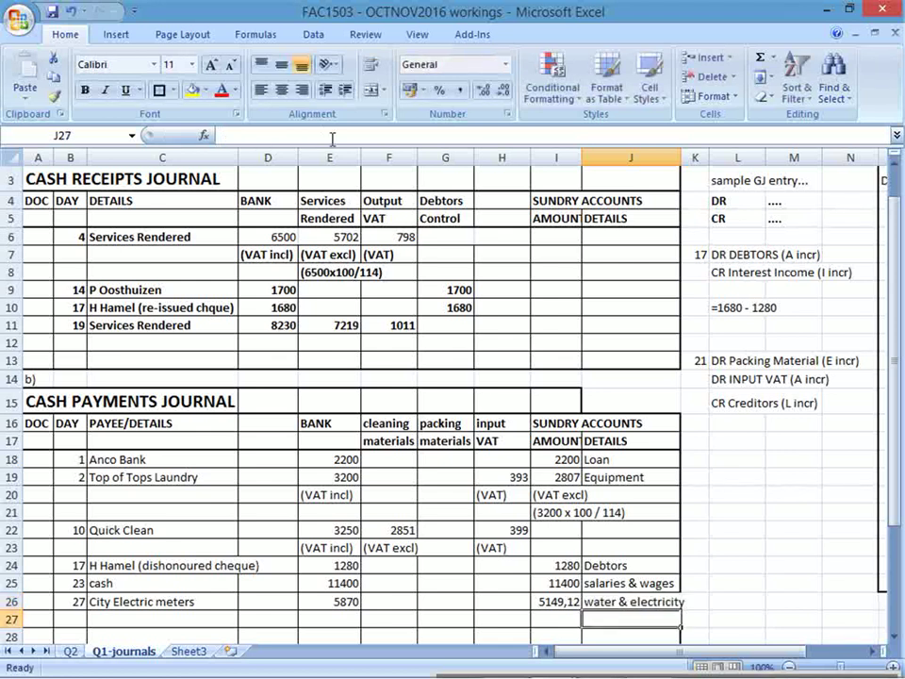
- Format the sundry amount in I26 to show no decimal places
key(Up)
key(Left)
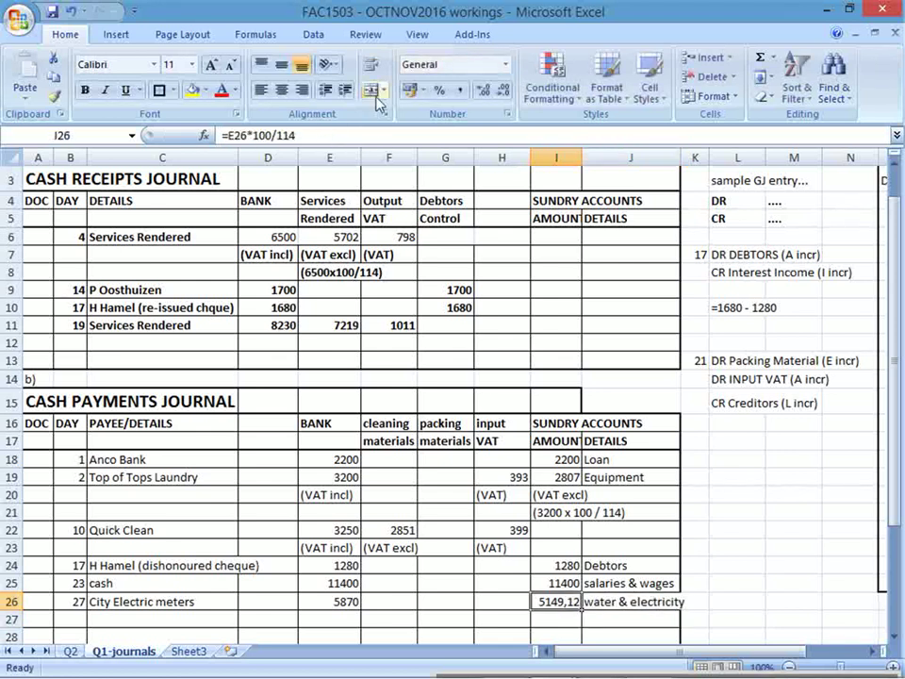
click(502, 94)
click(502, 95)
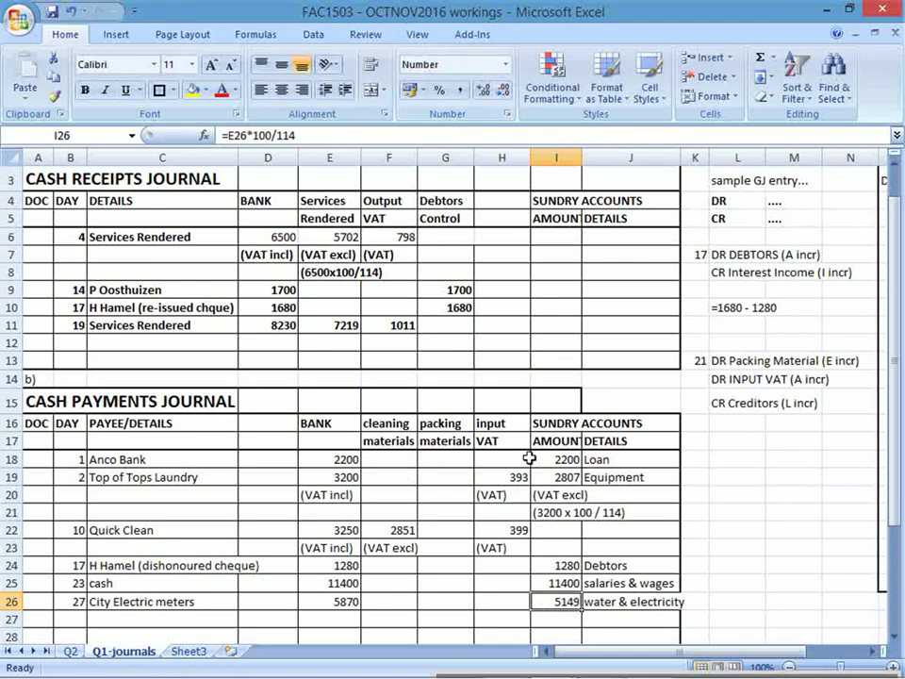
- Calculate the input VAT on the City Electric meters payment in H26 with the formula =E26-I26
click(523, 600)
text(=)
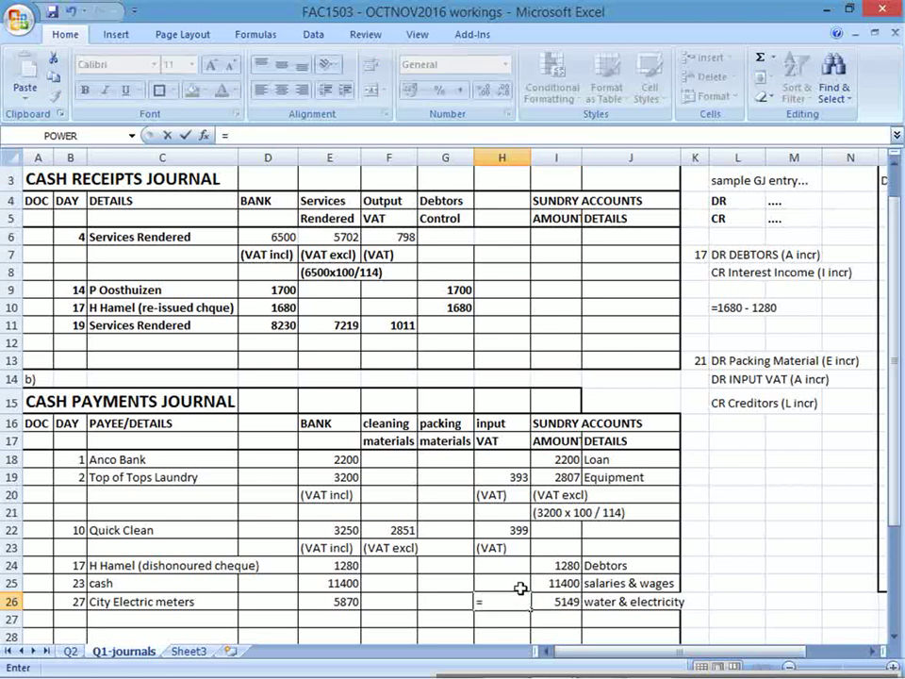
key(Left)
key(Left)
key(Left)
text(-)
key(Right)
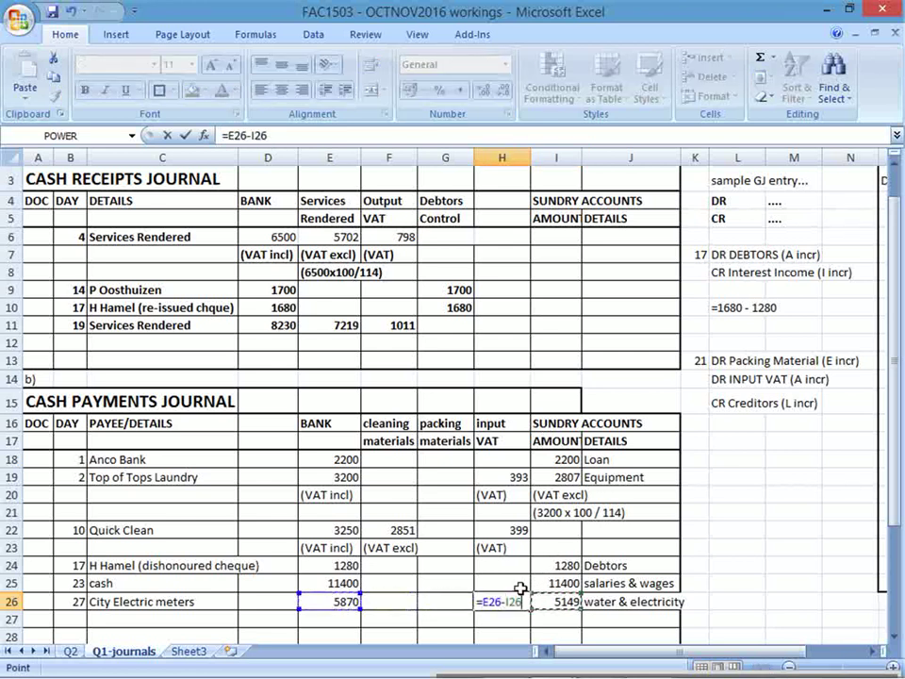
key(Return)
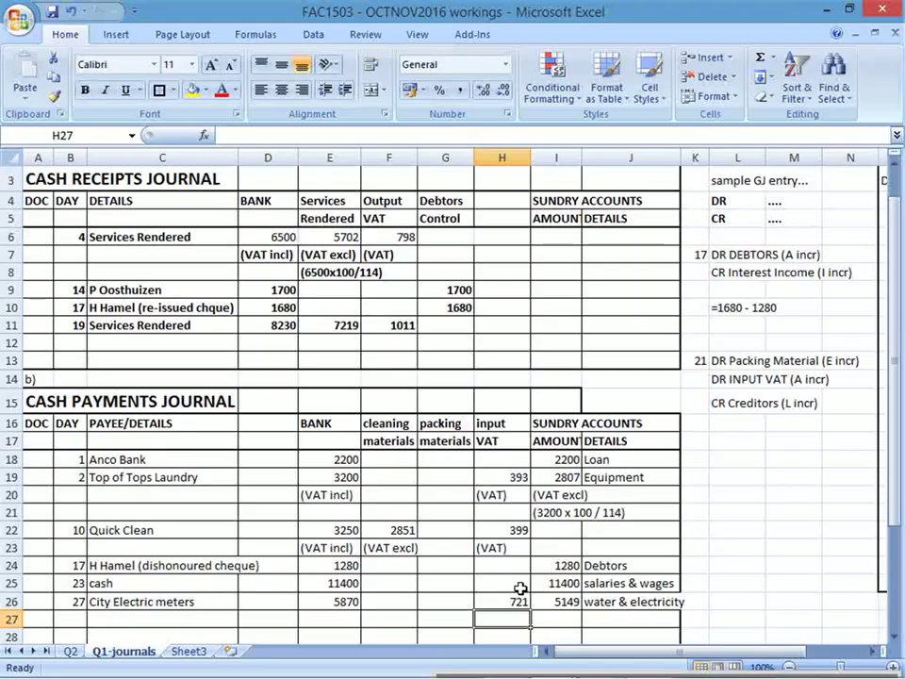
- Switch to the exam PDF and mark transaction 28, circling the day and underlining "traffic fines" and R1 800
key(alt+Tab)
mouse_move(86, 421)
mouse_down()
mouse_move(60, 436)
mouse_move(111, 426)
mouse_up()
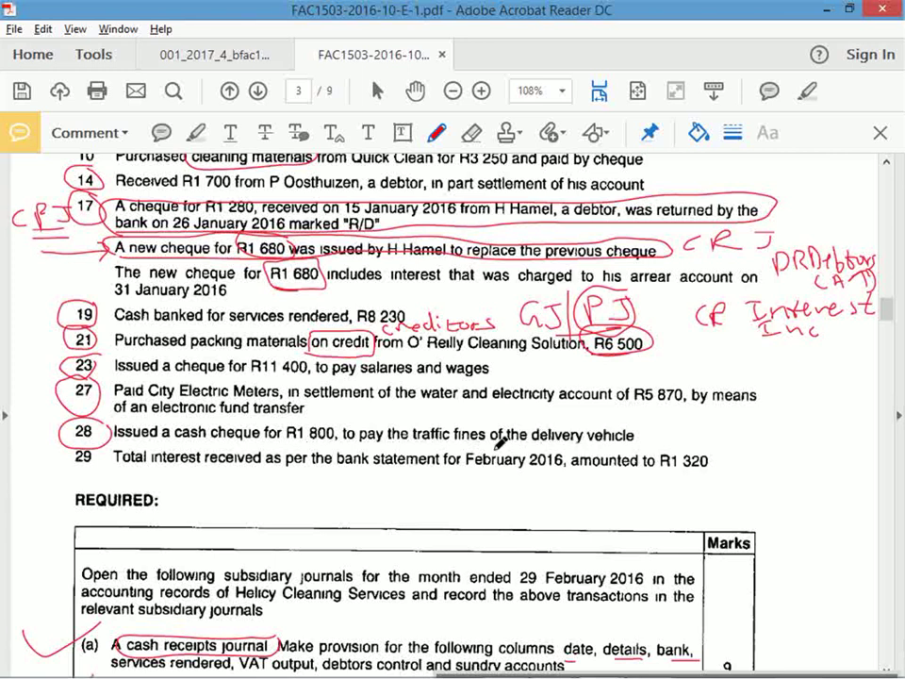
drag(396, 451, 486, 440)
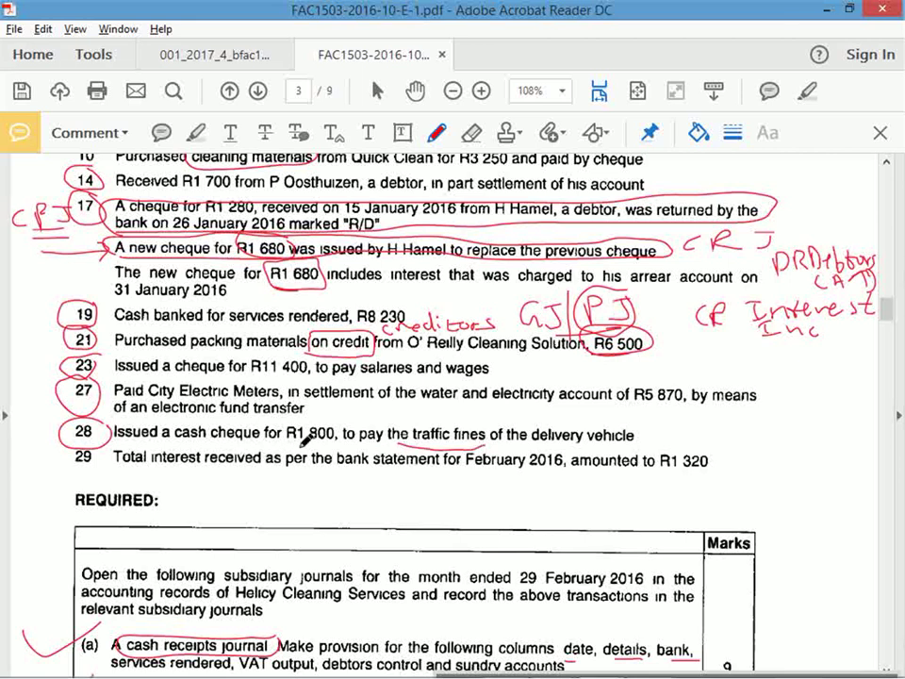
drag(288, 447, 337, 440)
- Return to the Excel workbook and enter 1800 in the cash payments journal's bank column, E27
key(alt+Tab)
click(324, 619)
text(1800)
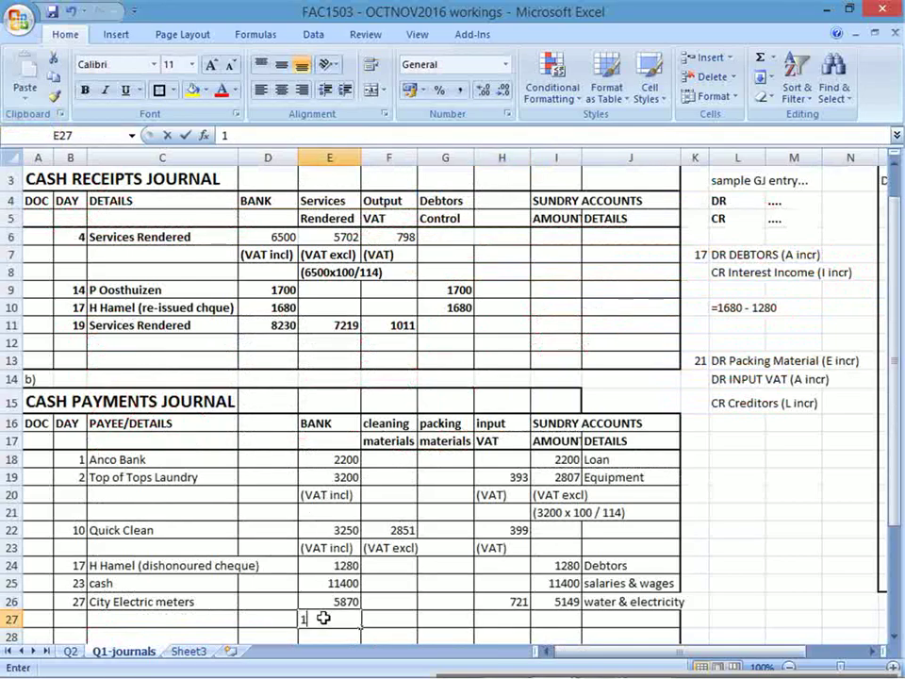
- Enter a sundry amount of 1800 in I27 with "traffic fine" as its details in J27
key(Right)
key(Right)
key(Right)
key(Right)
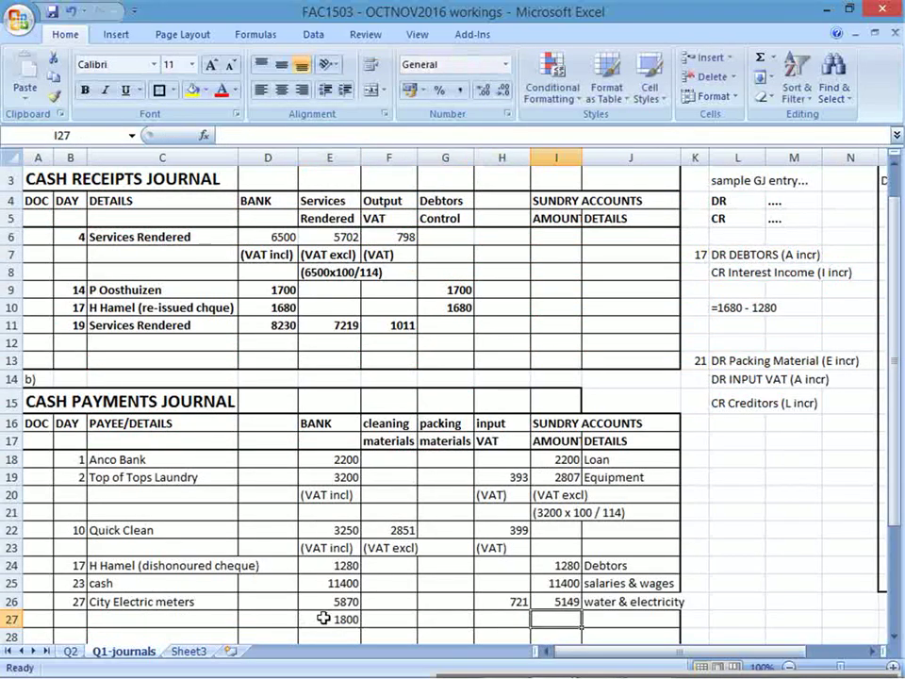
text(1800)
key(Right)
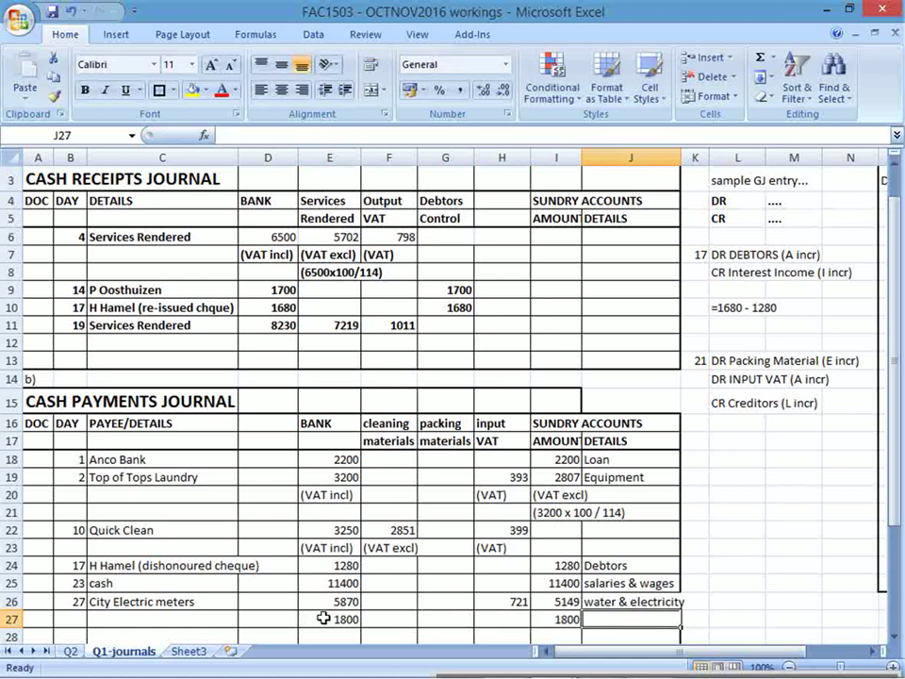
text(traffic fine)
key(Return)
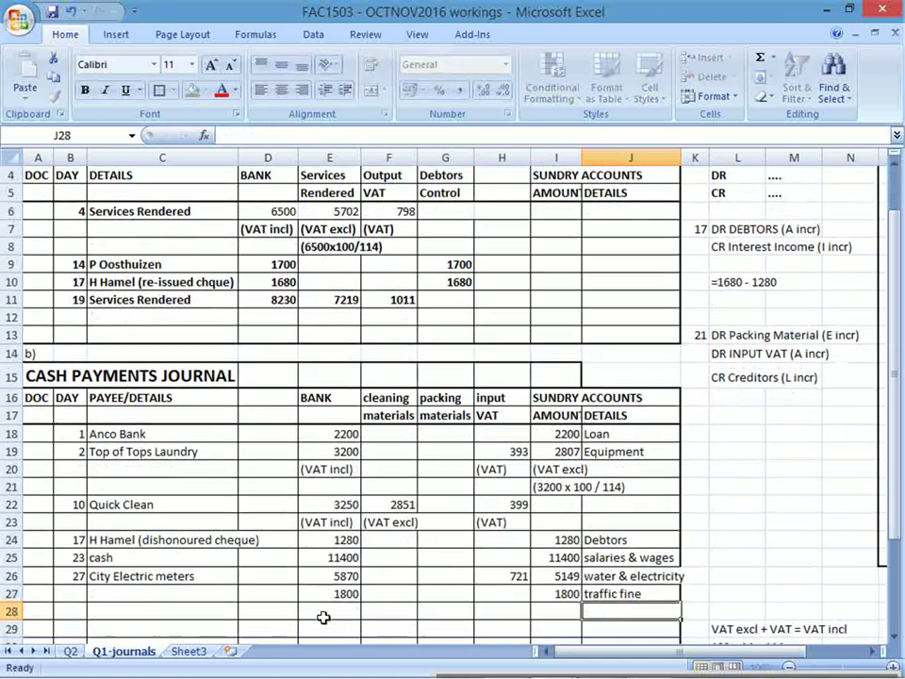
- Enter "cash" as the payee of the traffic fine payment in C27
key(Up)
key(Left)
key(Left)
key(Left)
key(Left)
key(Left)
key(Left)
key(Left)
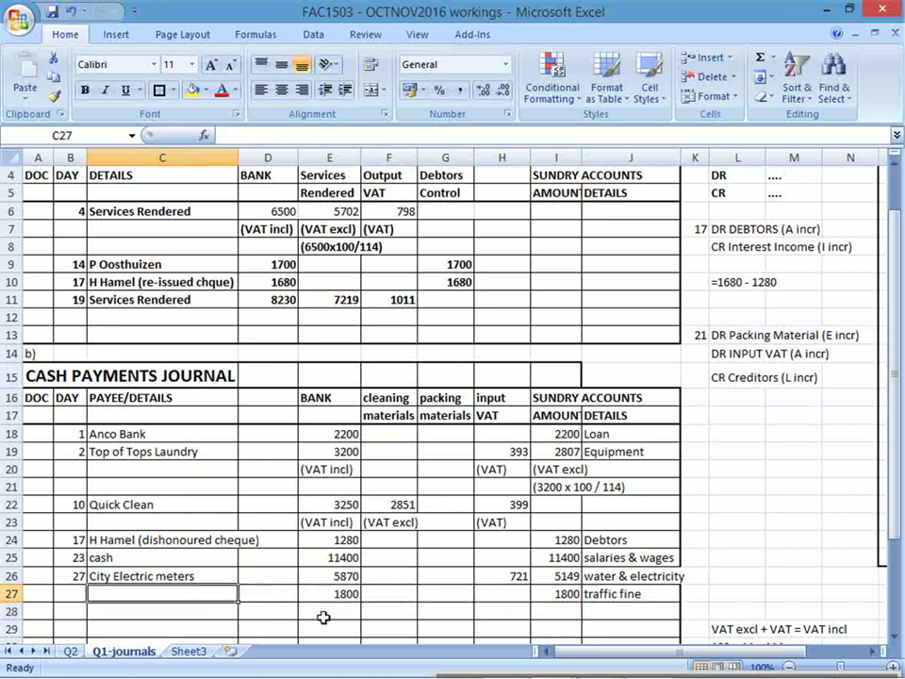
text(cash)
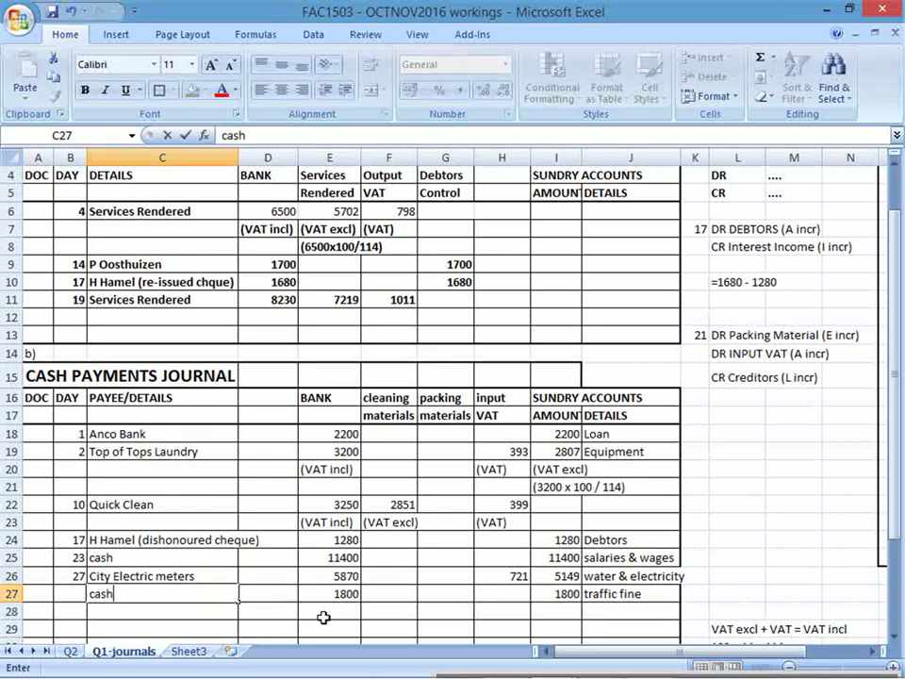
key(Return)
key(Up)
- Check the traffic fine's date in the exam PDF and enter day 28 in B27
key(alt+Tab)
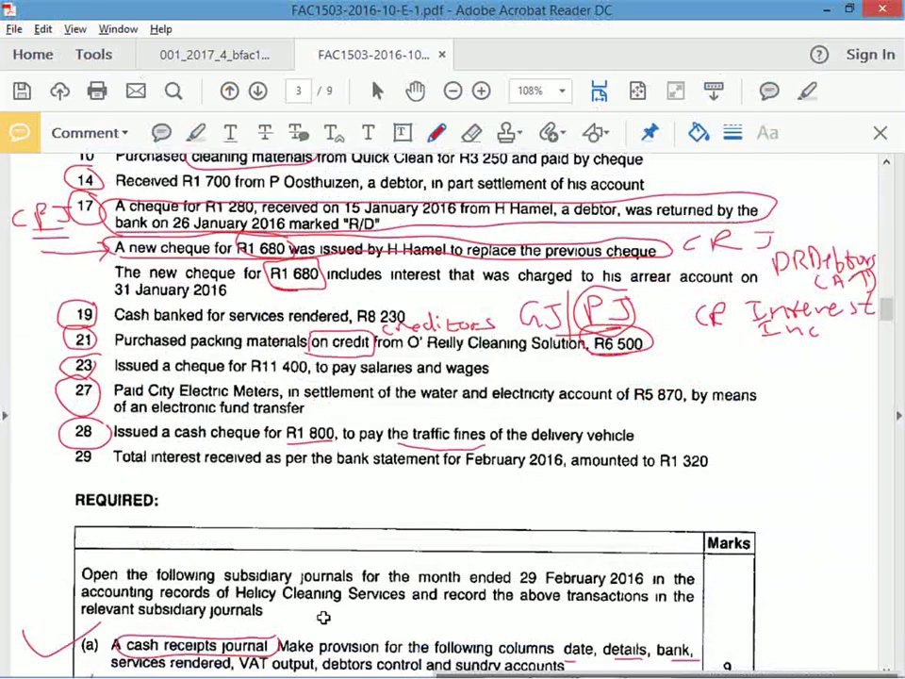
key(alt+Tab)
key(Left)
text(28)
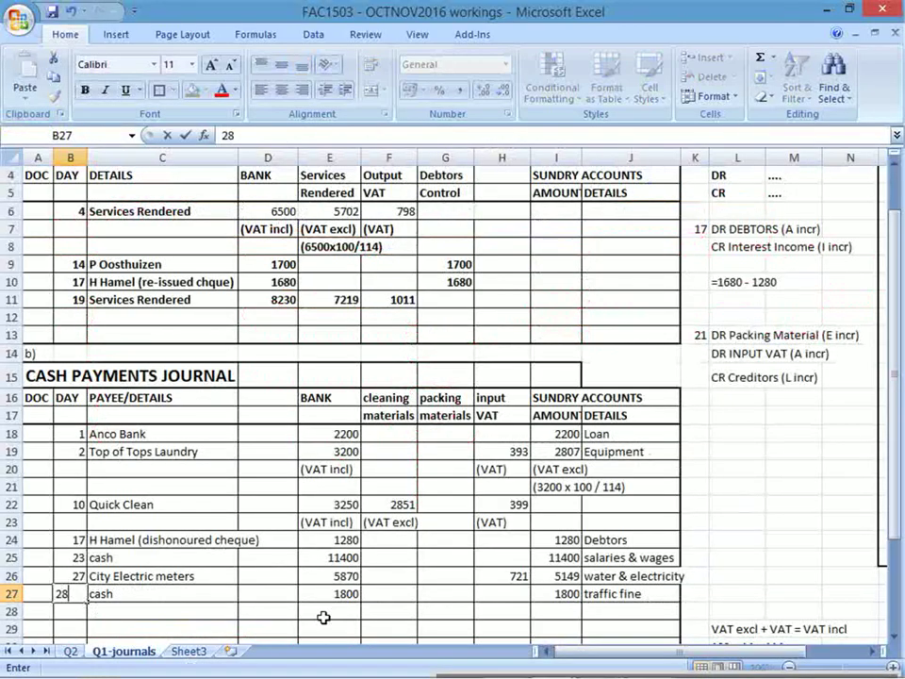
key(Return)
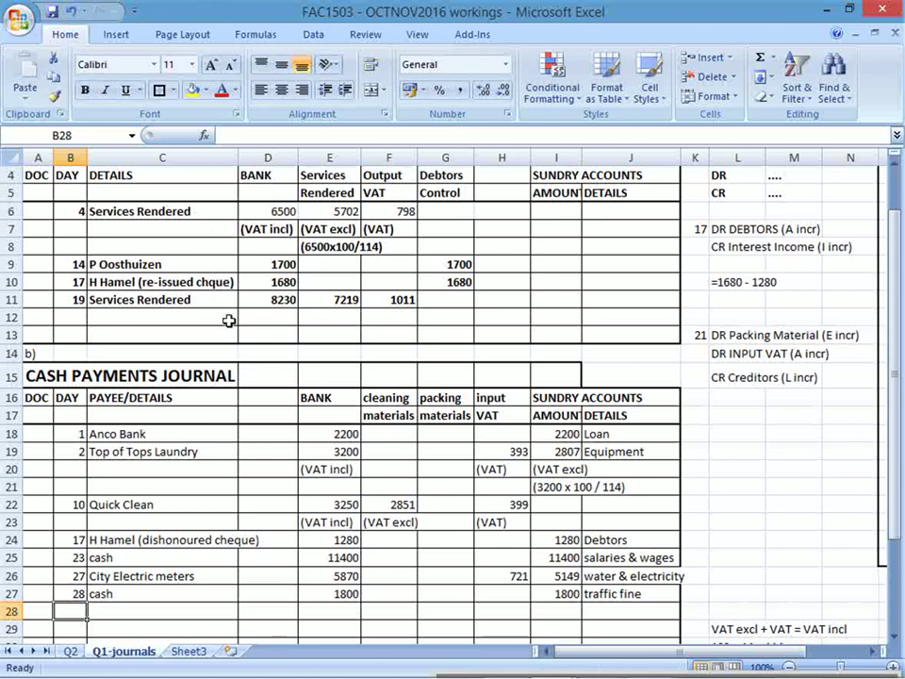
- In the exam PDF, mark transaction 29 by circling the day, "bank statement" and R1 320, and write "Bank" with an up arrow below it
key(alt+Tab)
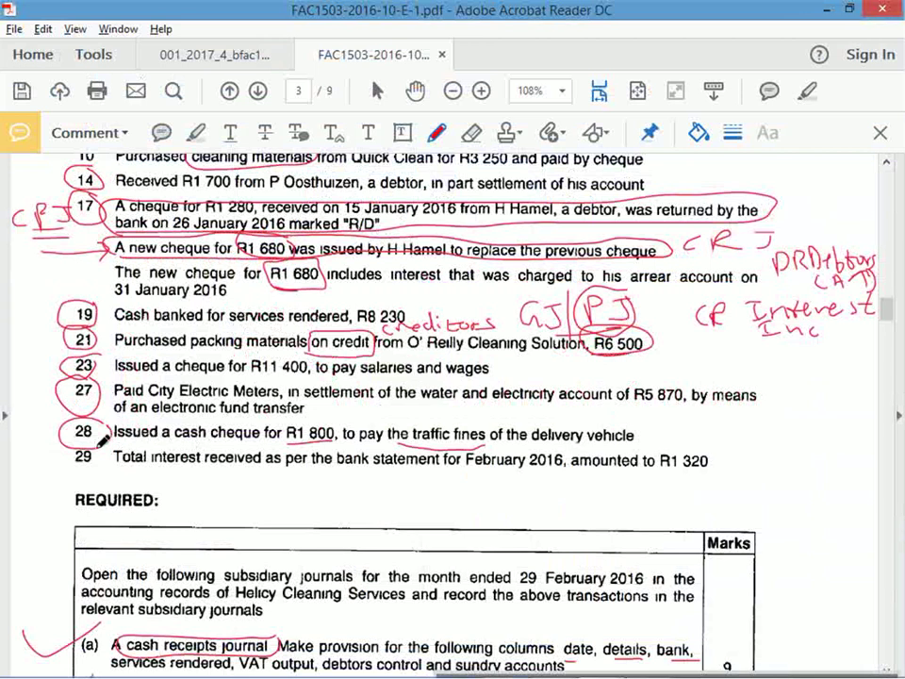
drag(61, 454, 66, 447)
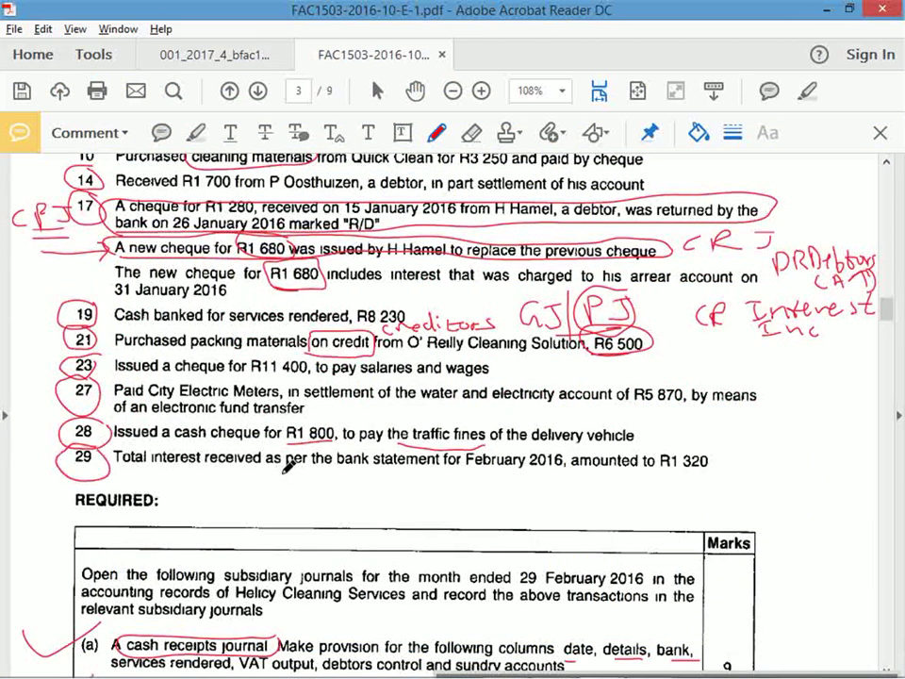
drag(311, 476, 441, 474)
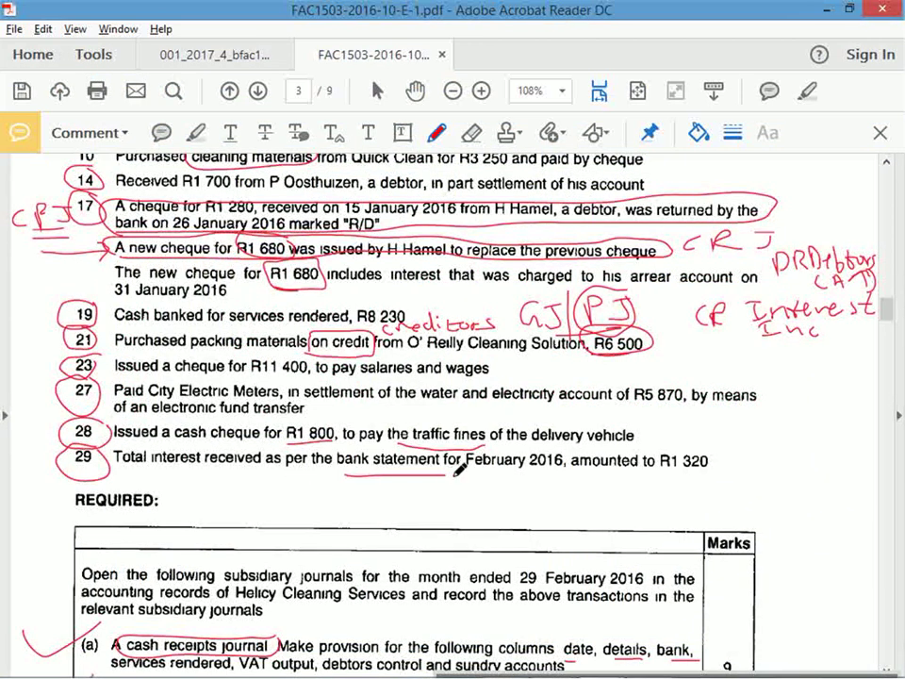
mouse_move(658, 457)
mouse_down()
mouse_move(719, 458)
mouse_move(649, 477)
mouse_up()
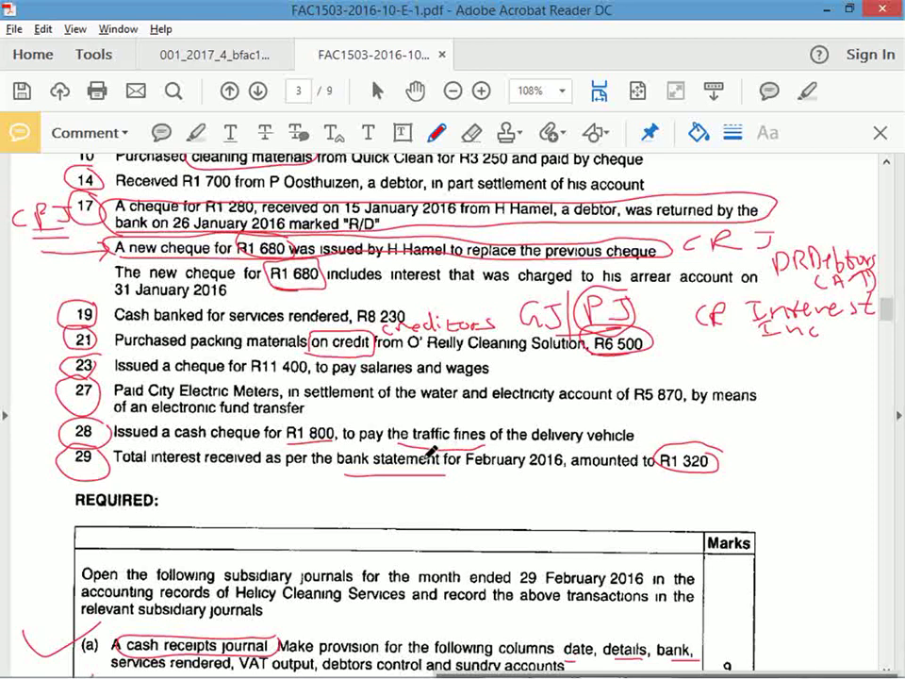
mouse_move(445, 449)
mouse_down()
mouse_move(370, 443)
mouse_move(453, 463)
mouse_move(446, 449)
mouse_up()
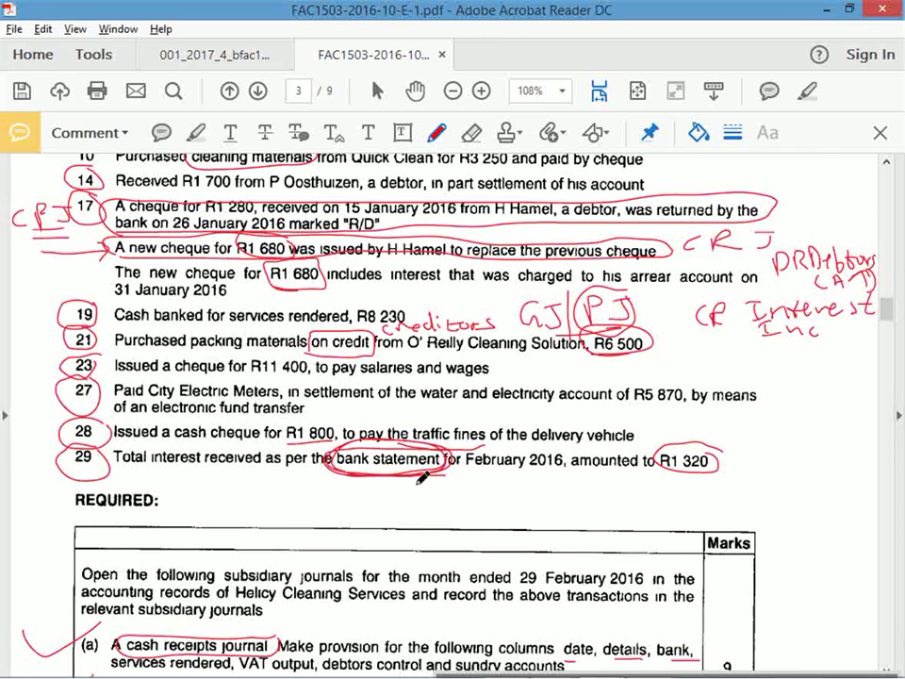
mouse_move(453, 481)
mouse_down()
mouse_move(334, 475)
mouse_move(396, 505)
mouse_move(460, 490)
mouse_move(477, 511)
mouse_move(495, 487)
mouse_move(514, 484)
mouse_up()
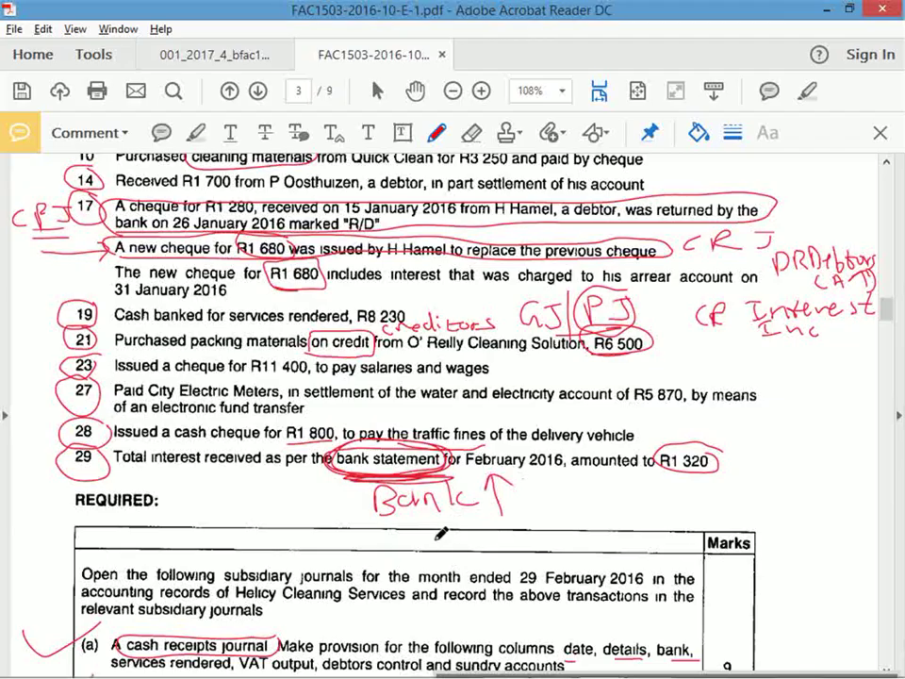
- Return to the Excel workbook and enter day 29 in B12 of the cash receipts journal
key(alt+Tab)
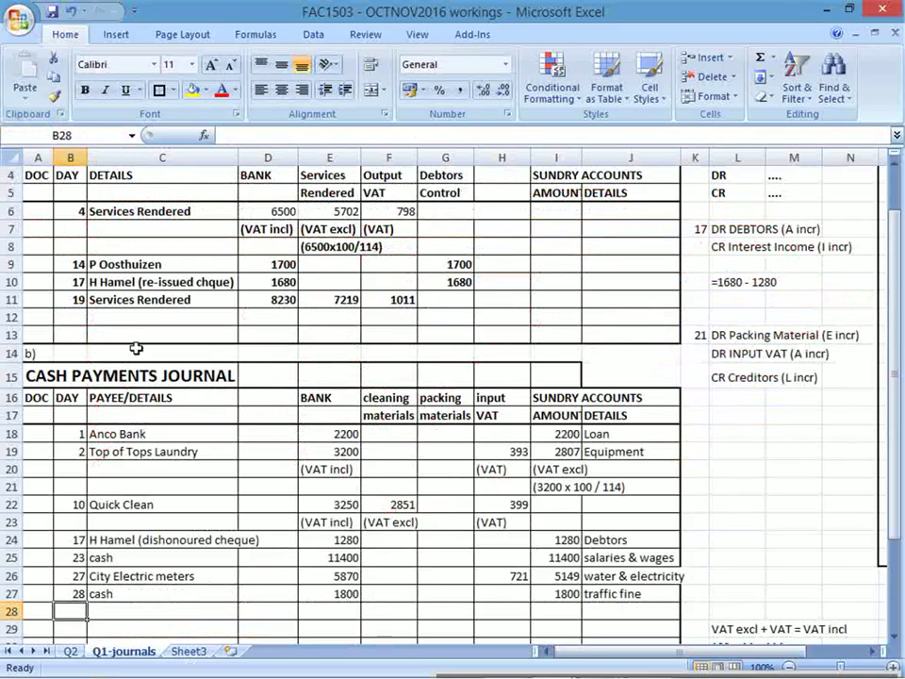
click(81, 315)
key(alt+Tab)
key(alt+Tab)
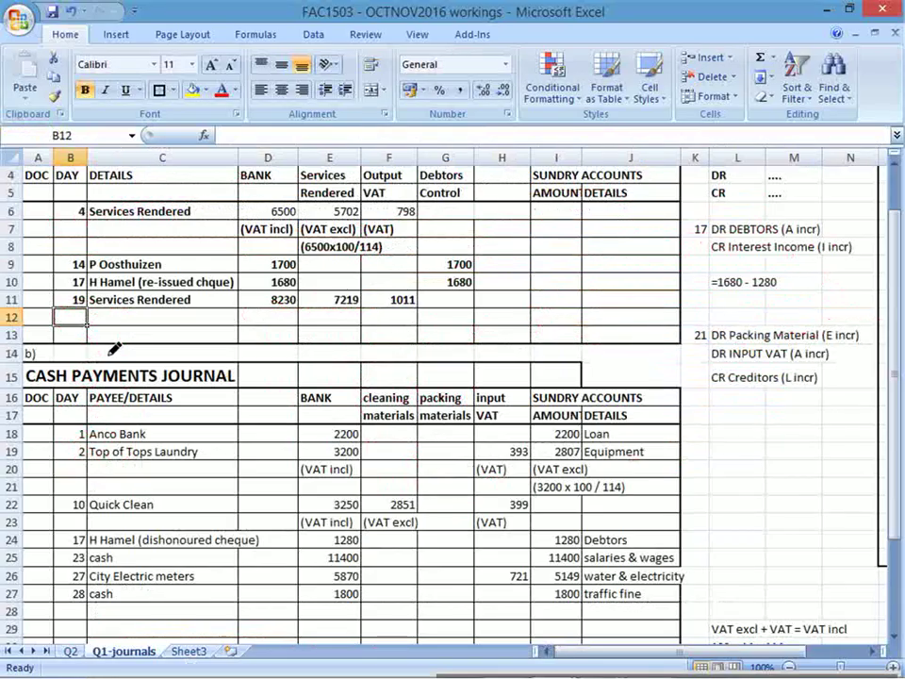
text(29)
key(Tab)
- Consult transaction 29 in the exam PDF and enter "the bank" as the receipt's details in C12
key(alt+Tab)
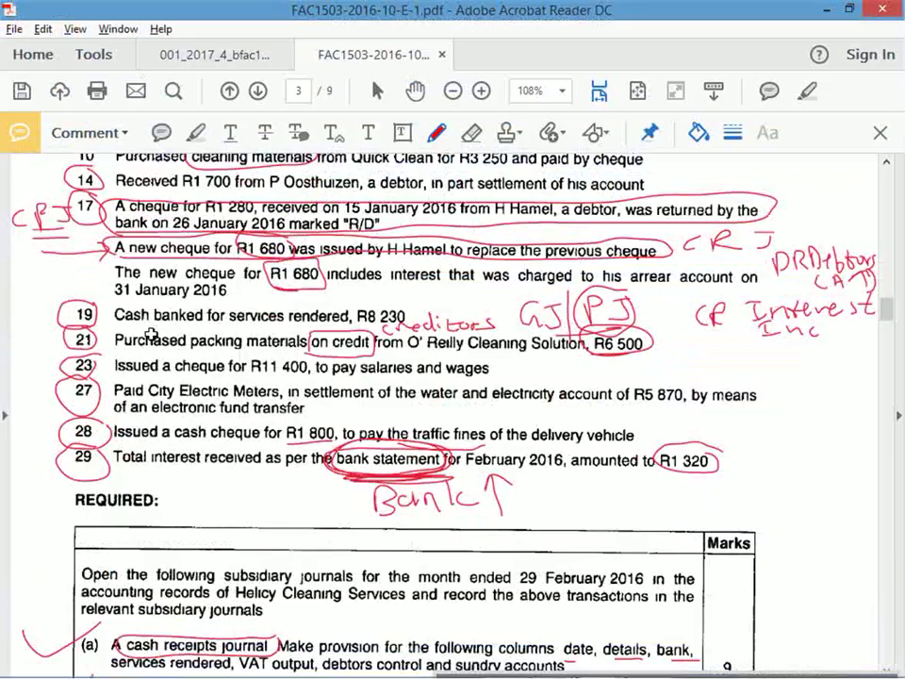
key(alt+Tab)
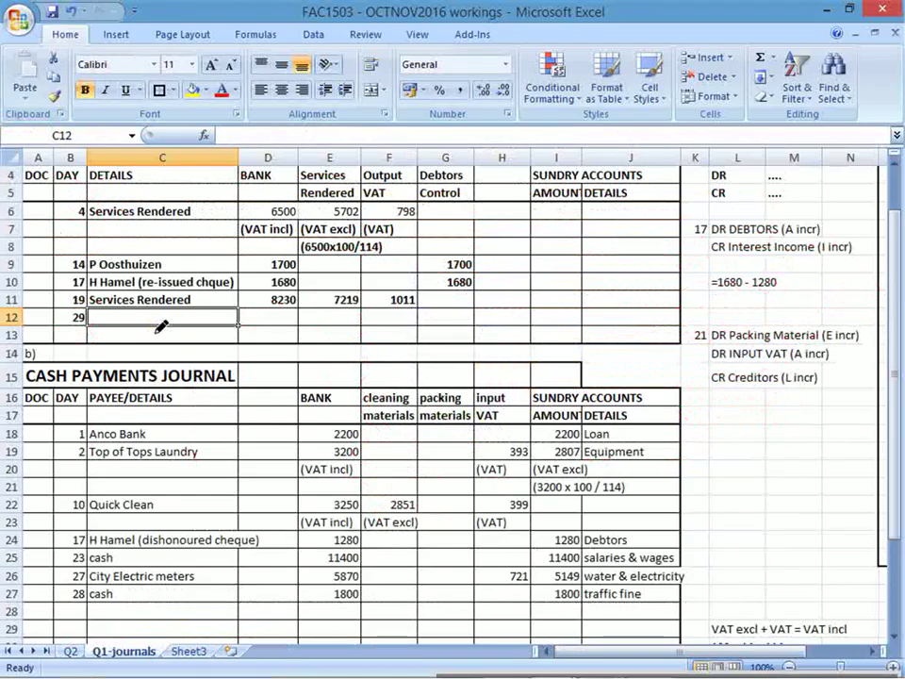
text(the)
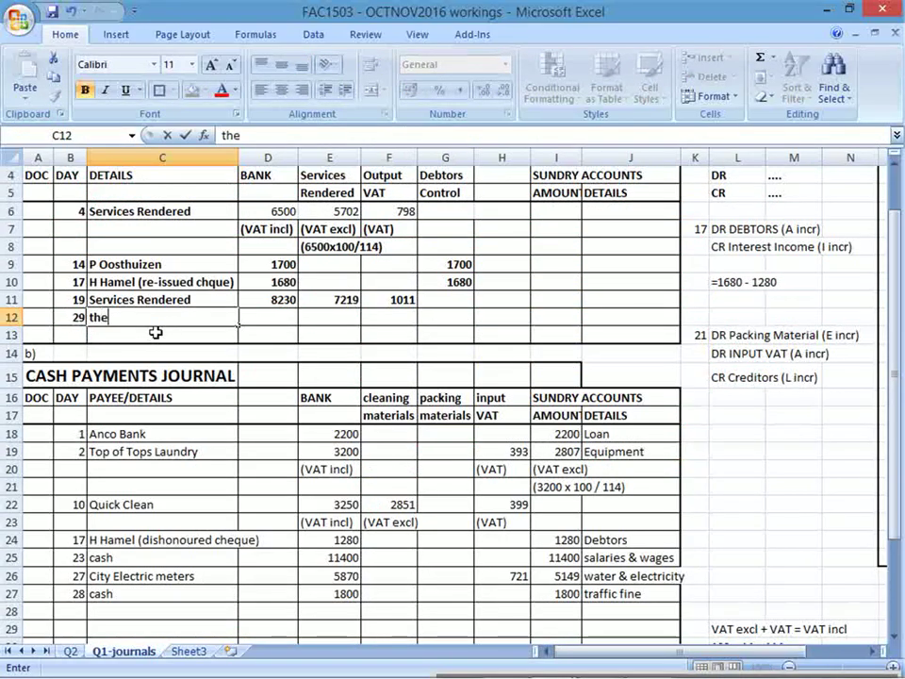
text( bank)
key(Return)
key(Up)
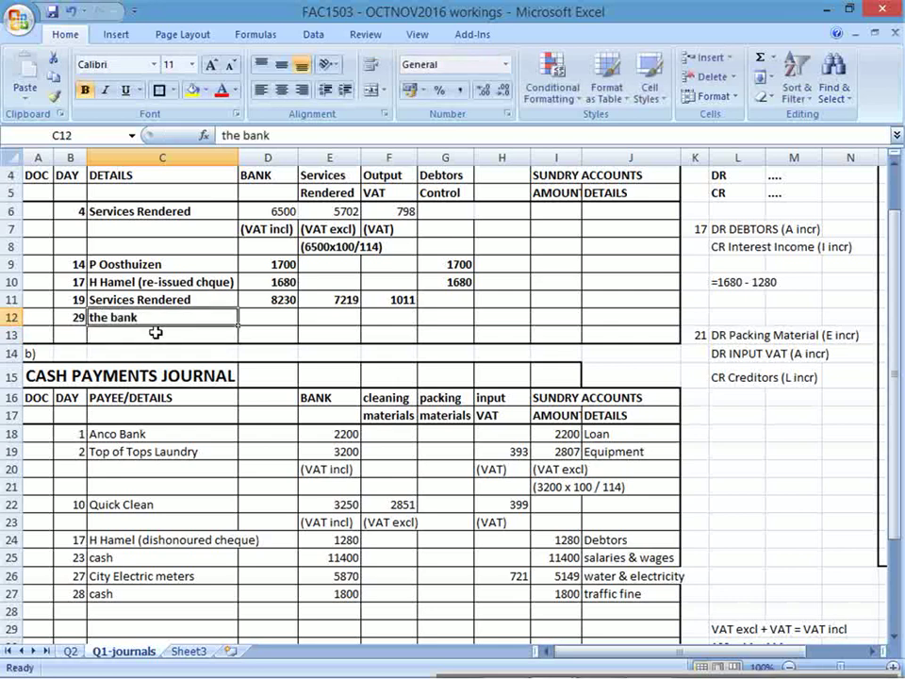
- Recheck the interest amount in the exam PDF and enter 1320 in the cash receipts journal's bank column, D12
key(alt+Tab)
key(alt+Tab)
key(Right)
text(1320)
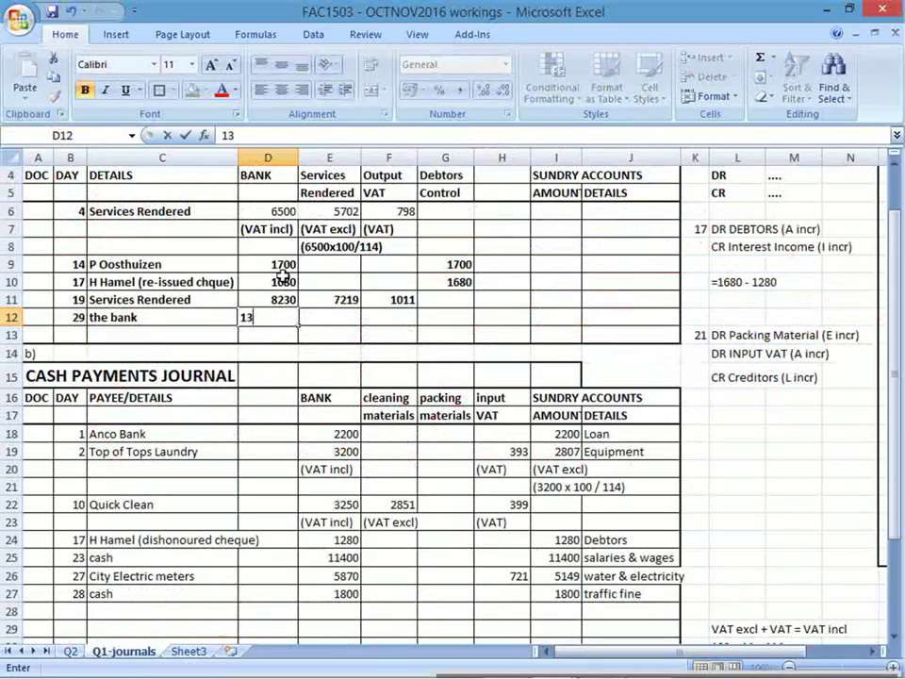
key(Return)
key(Up)
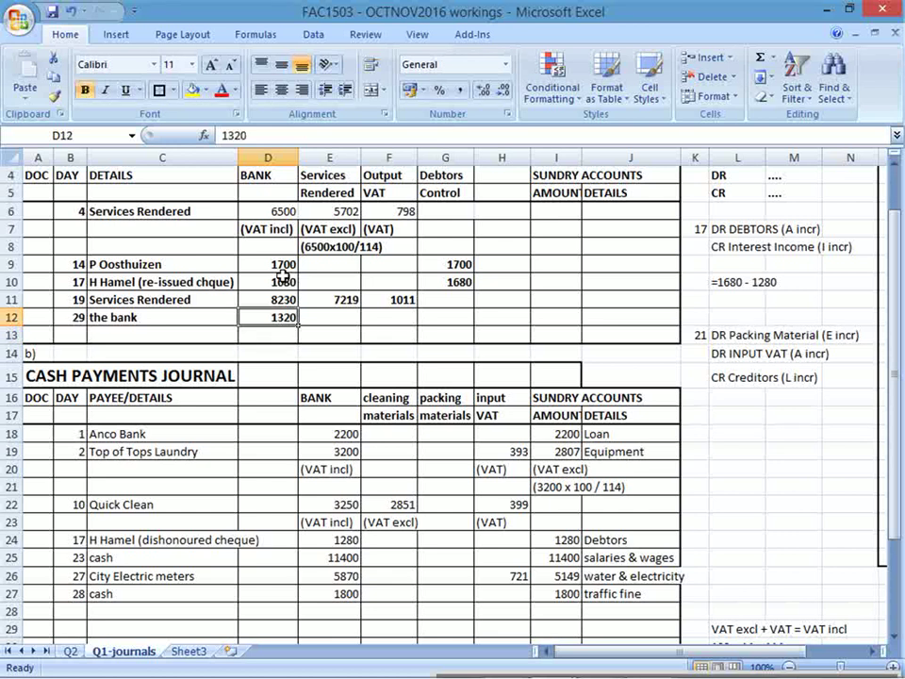
- Enter a sundry amount of 1320 in I12 with "interest income" as its details in J12
key(Right)
key(Right)
key(Right)
key(Right)
key(Right)
text(1320)
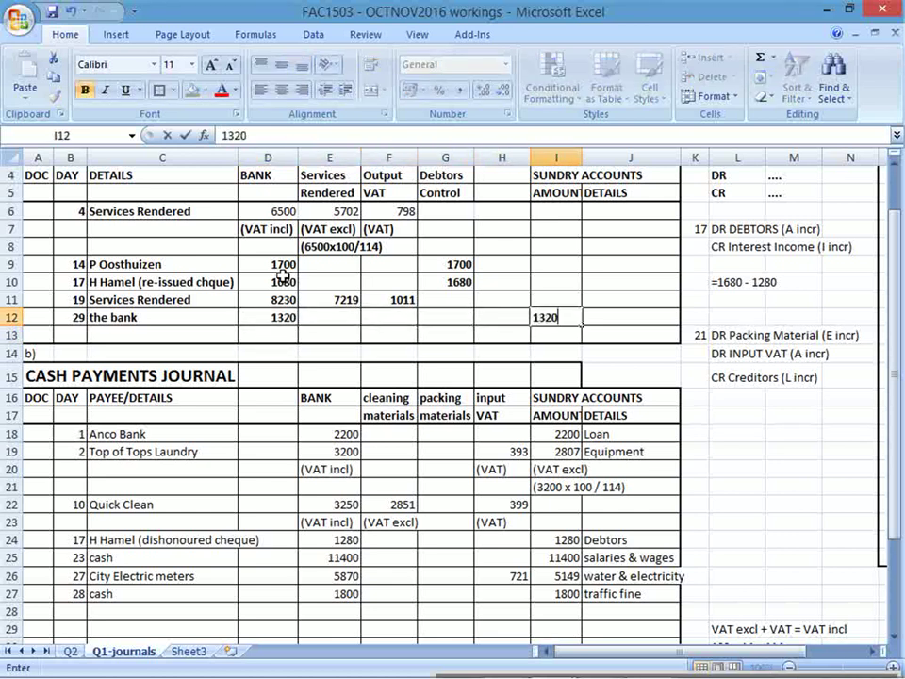
key(Tab)
text(interest income)
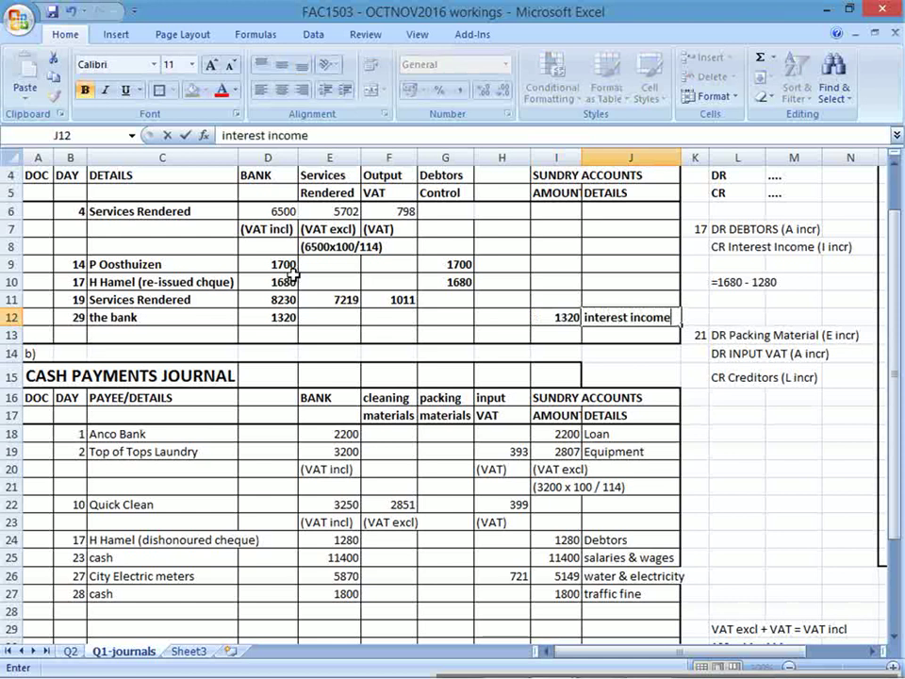
key(Return)
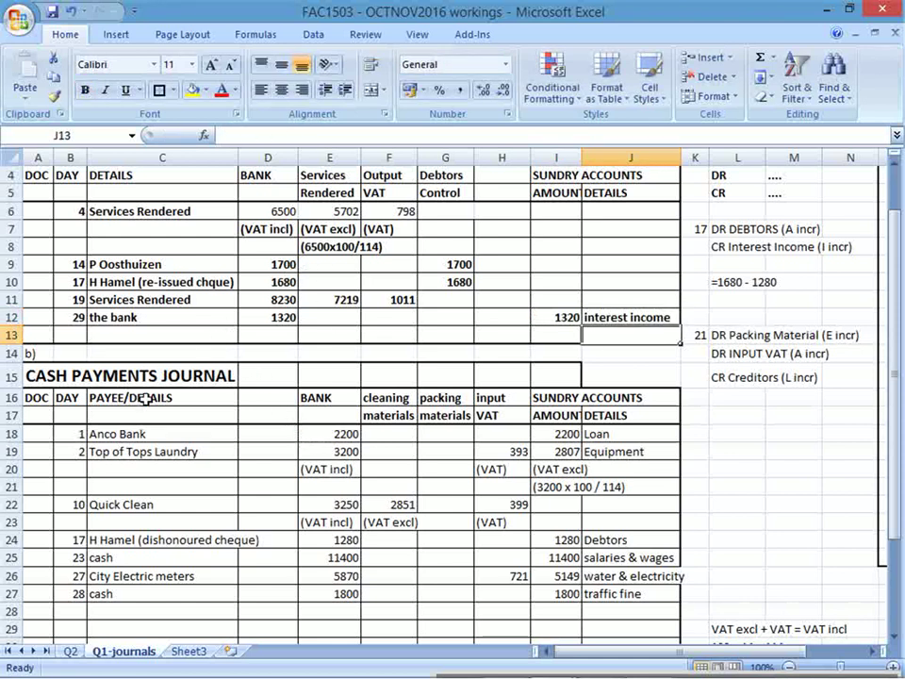
- Review the recorded cash payments entries and check the required journals (a) to (c) in the exam PDF
drag(73, 433, 566, 572)
click(724, 466)
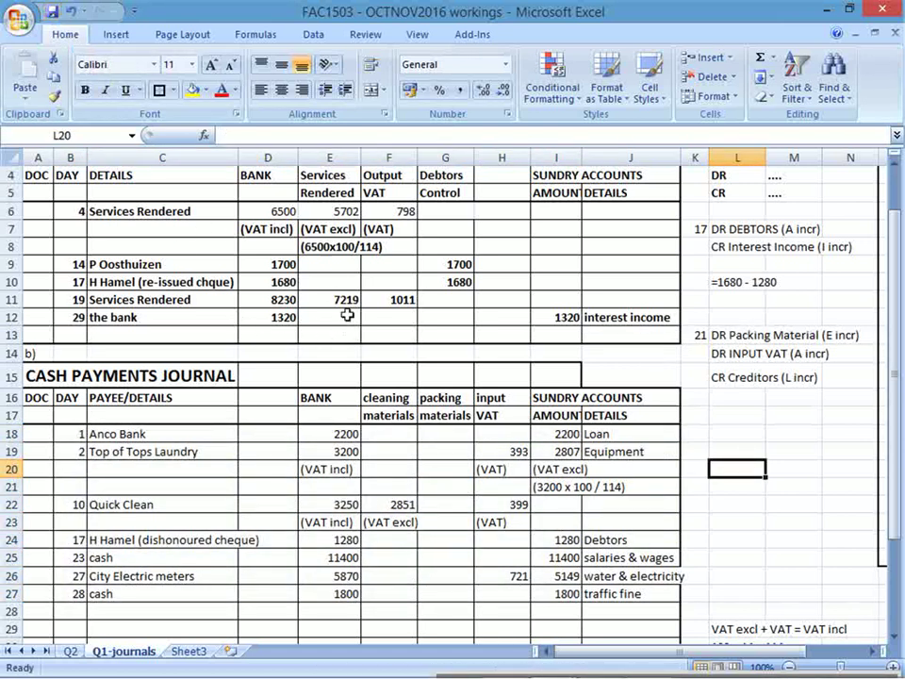
key(alt+Tab)
scroll(282, 480, down, 1)
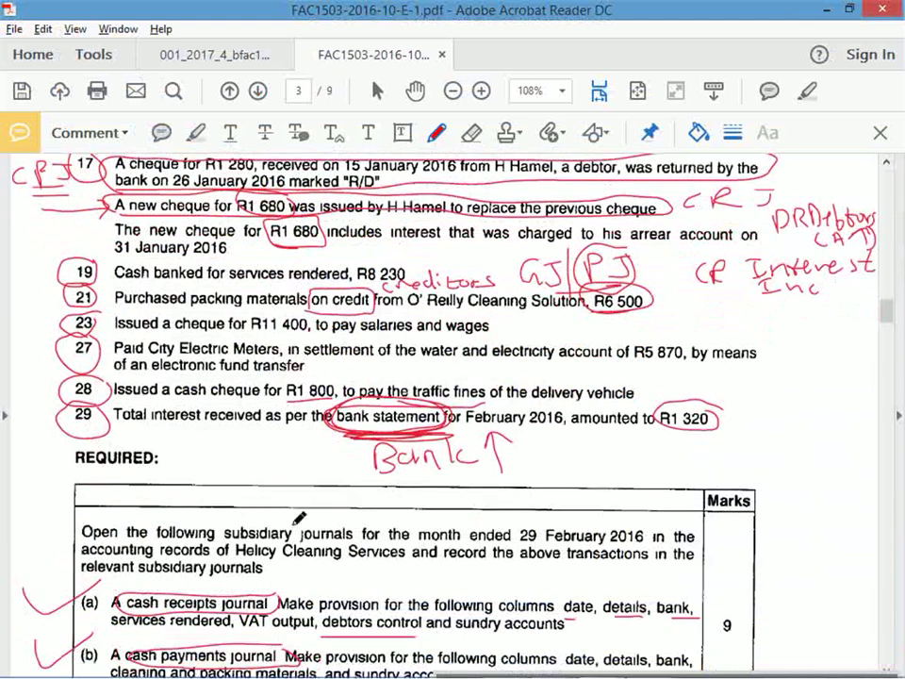
scroll(294, 493, down, 4)
scroll(294, 493, down, 2)
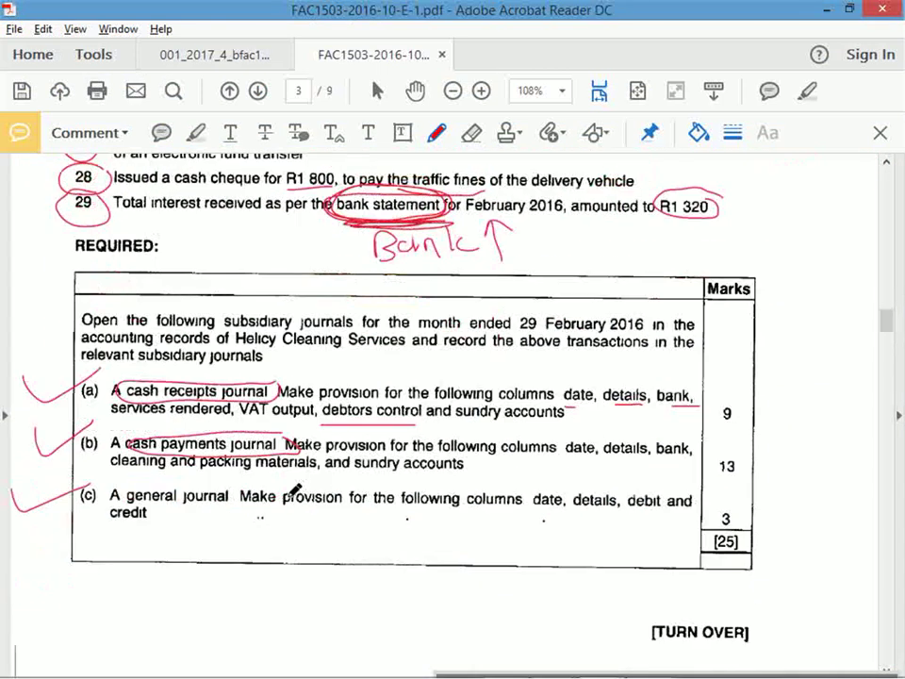
scroll(294, 492, up, 2)
key(alt+Tab)
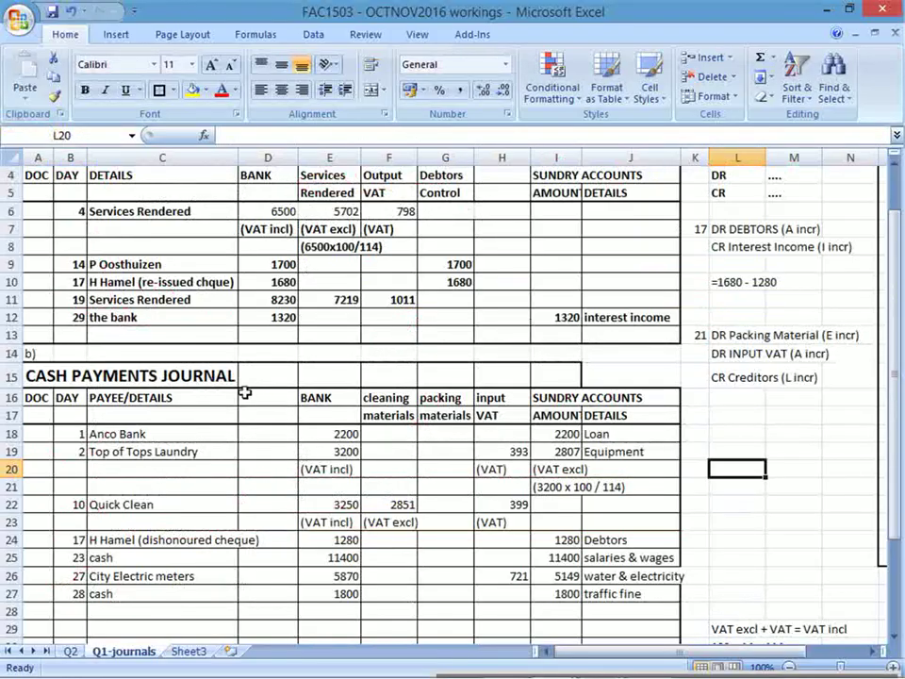
- Fill D13:I13 of the cash receipts journal yellow and total the bank amounts D6:D12 with SUM in D13
drag(259, 336, 562, 330)
click(194, 90)
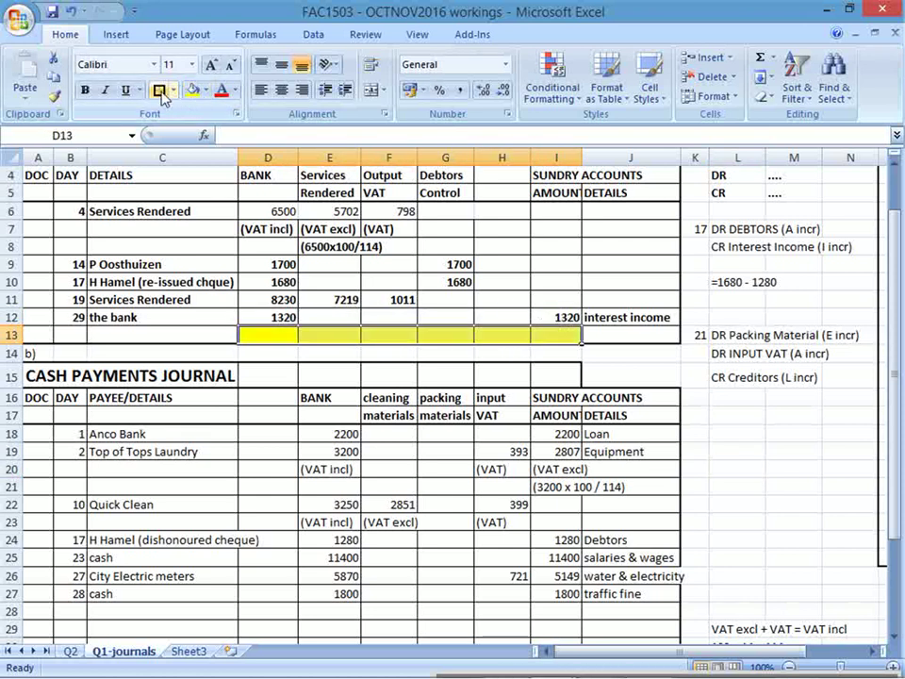
text(=)
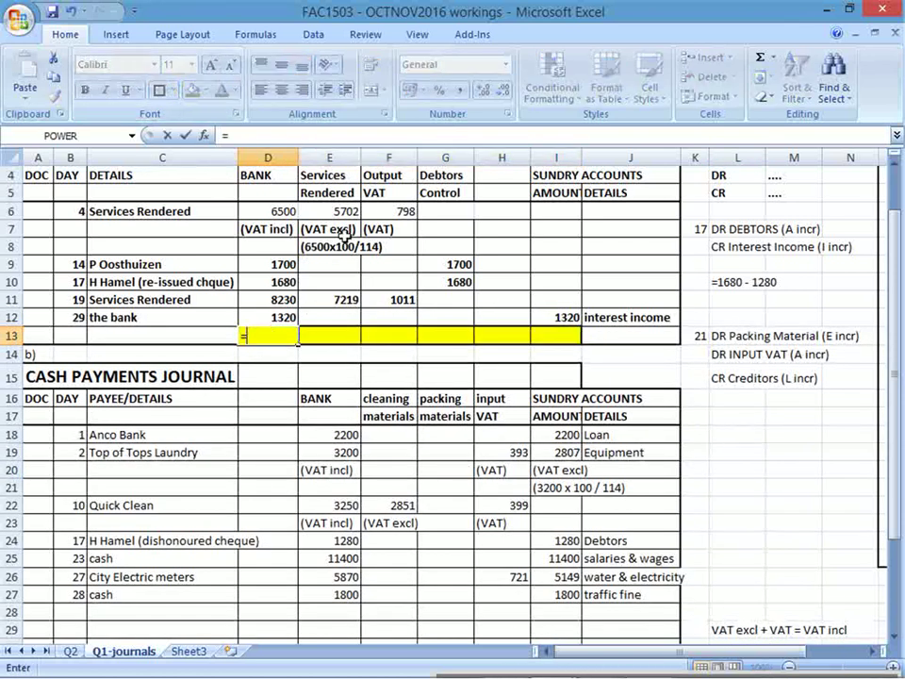
text(suM()
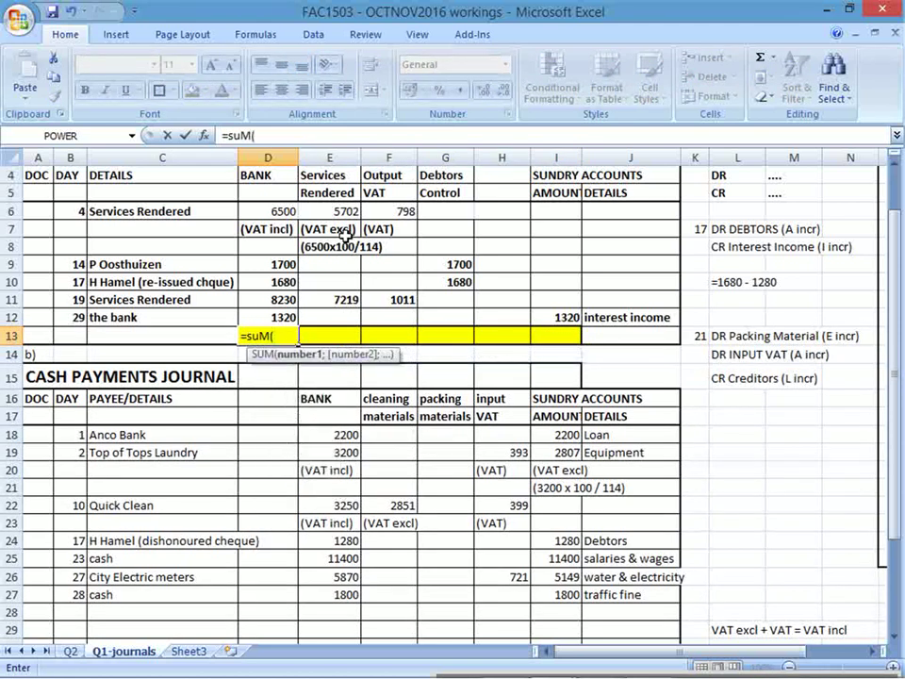
key(Up)
key(shift+Up)
key(shift+Up)
key(shift+Up)
key(shift+Up)
key(shift+Up)
key(shift+Up)
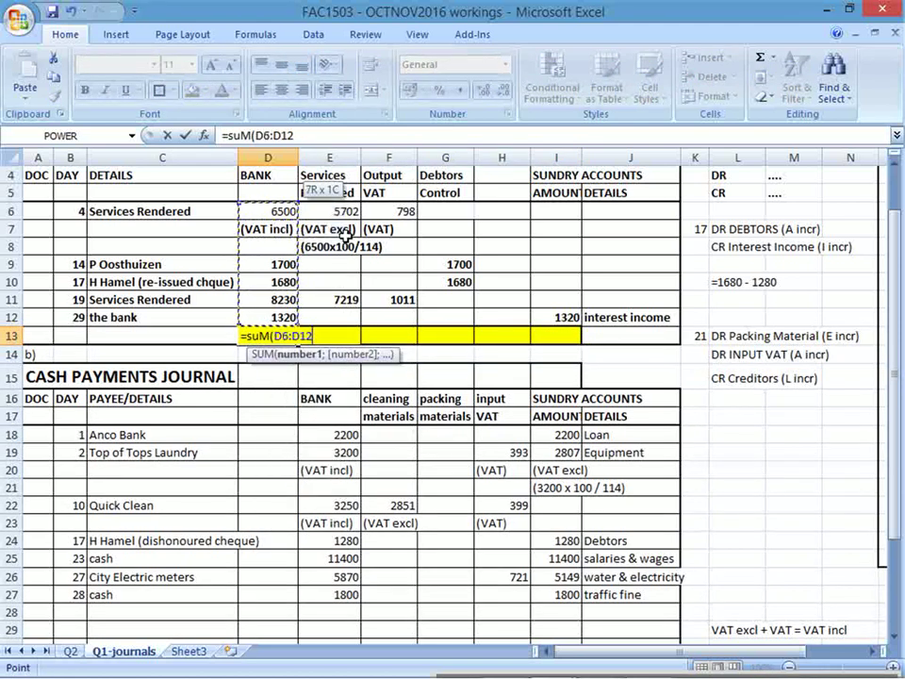
key(Return)
- Copy the bank total formula from D13 into E13, F13, G13 and I13 of the cash receipts journal
key(Up)
key(ctrl+c)
key(Right)
key(ctrl+v)
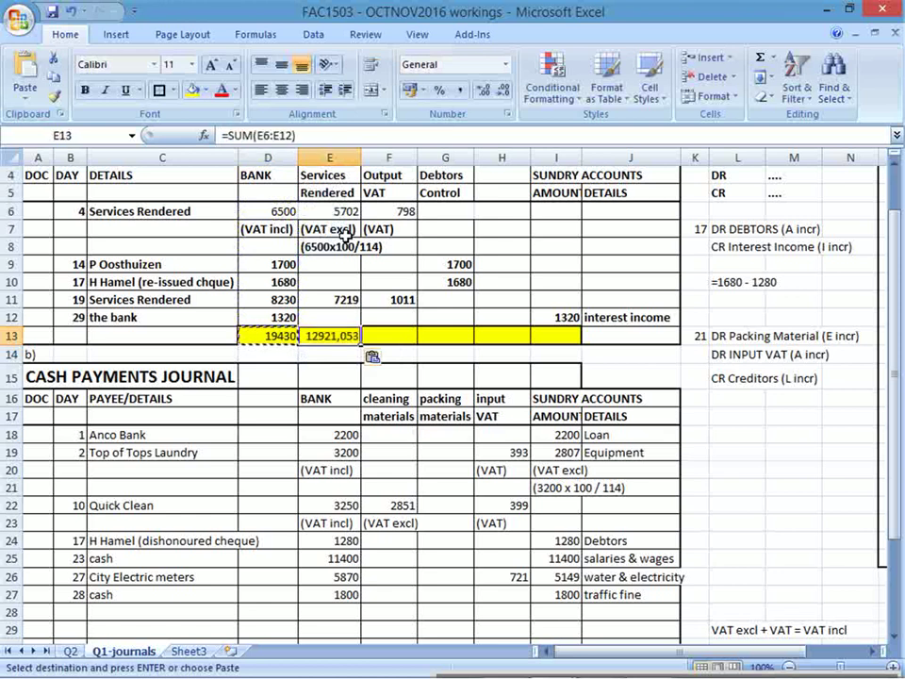
key(Right)
key(ctrl+v)
key(Right)
key(ctrl+v)
key(Right)
key(Right)
key(ctrl+v)
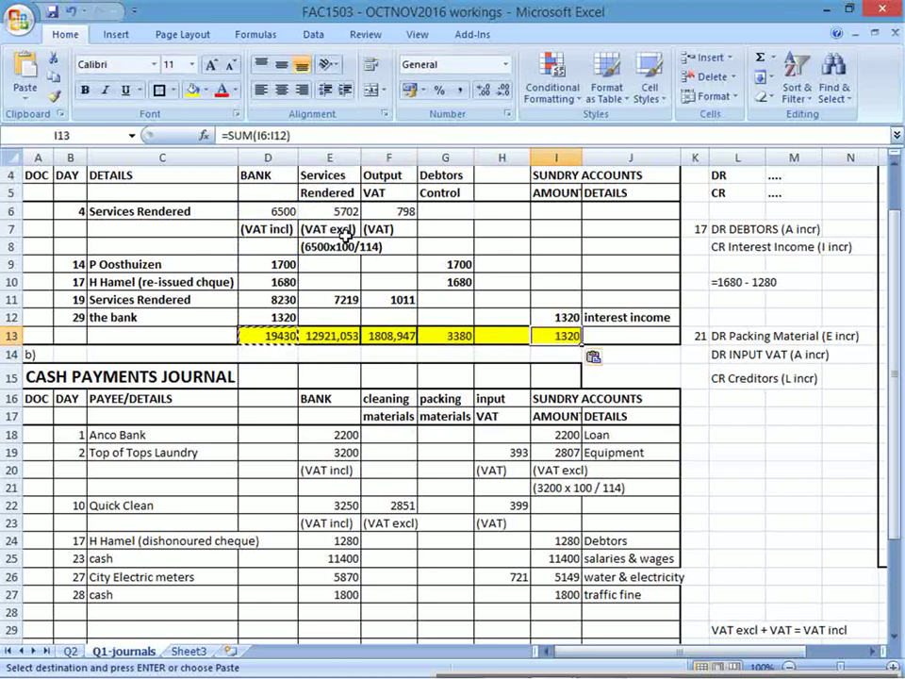
- Fill the total row E28:I28 of the cash payments journal yellow
key(Down)
key(Down)
key(Down)
key(Down)
key(Left)
key(Left)
key(Left)
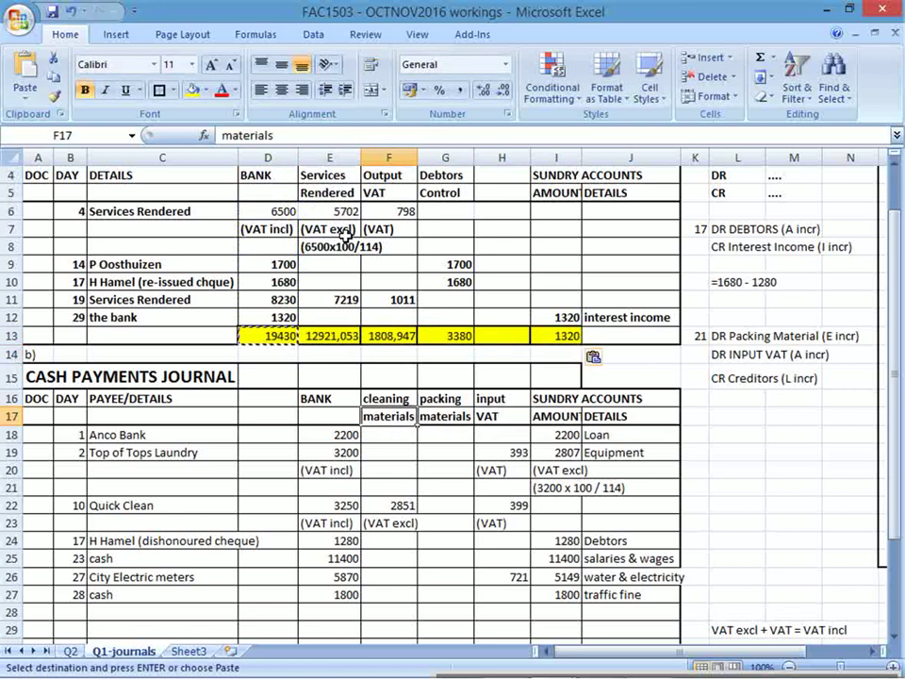
click(344, 595)
drag(344, 610, 537, 611)
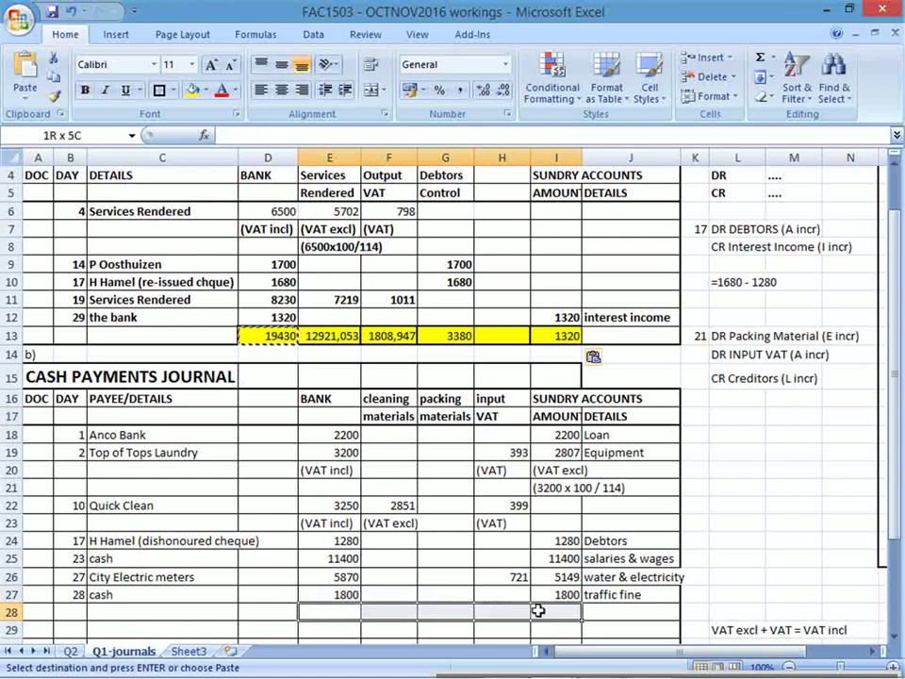
click(192, 89)
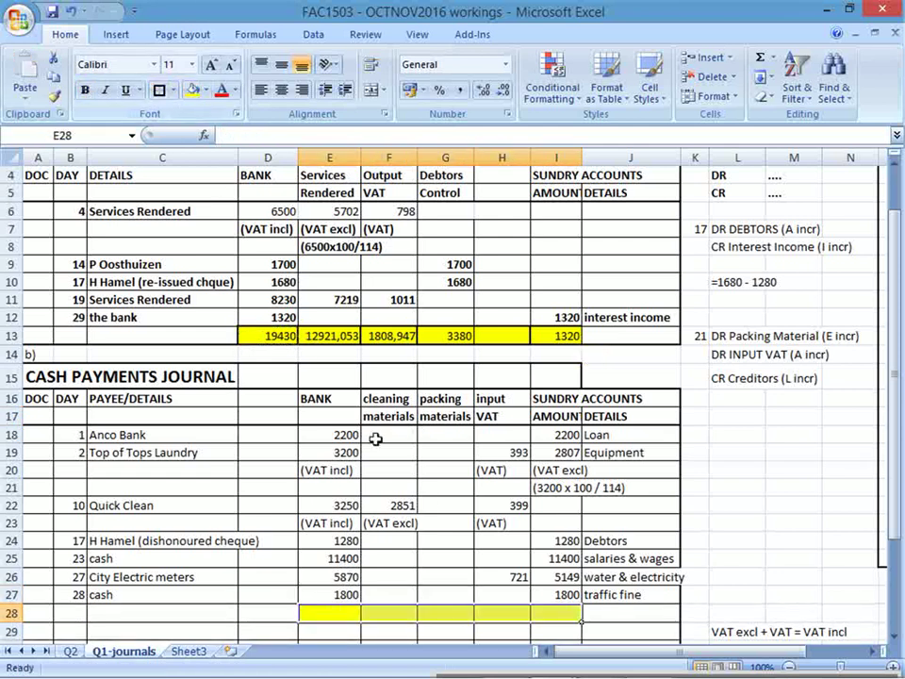
- Total the cash payments journal's bank amounts E18:E27 with SUM in E28
text(=su)
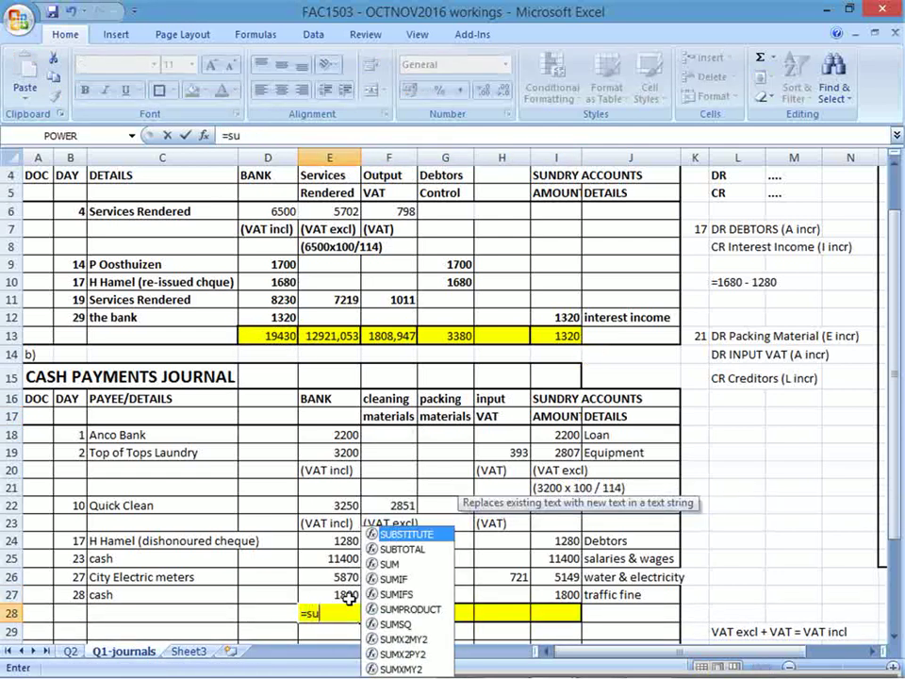
text(m()
click(348, 597)
key(shift+Up)
key(shift+Up)
key(shift+Up)
key(shift+Up)
key(shift+Up)
key(shift+Up)
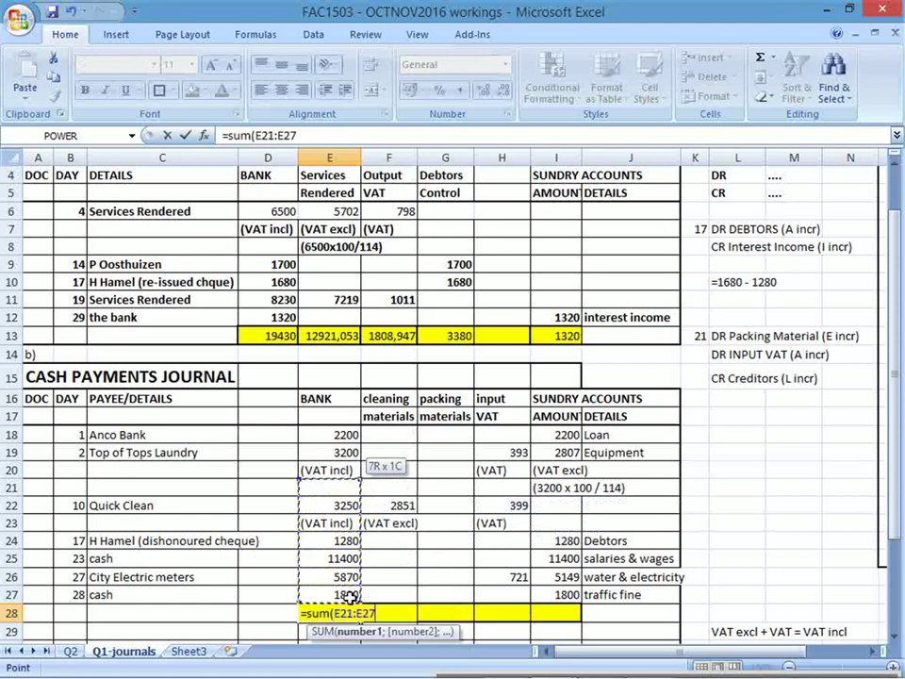
key(shift+Up)
key(shift+Up)
key(shift+Up)
key(Return)
- Copy the bank total formula from E28 into F28, G28, H28 and I28 of the cash payments journal
key(Up)
key(ctrl+c)
key(Right)
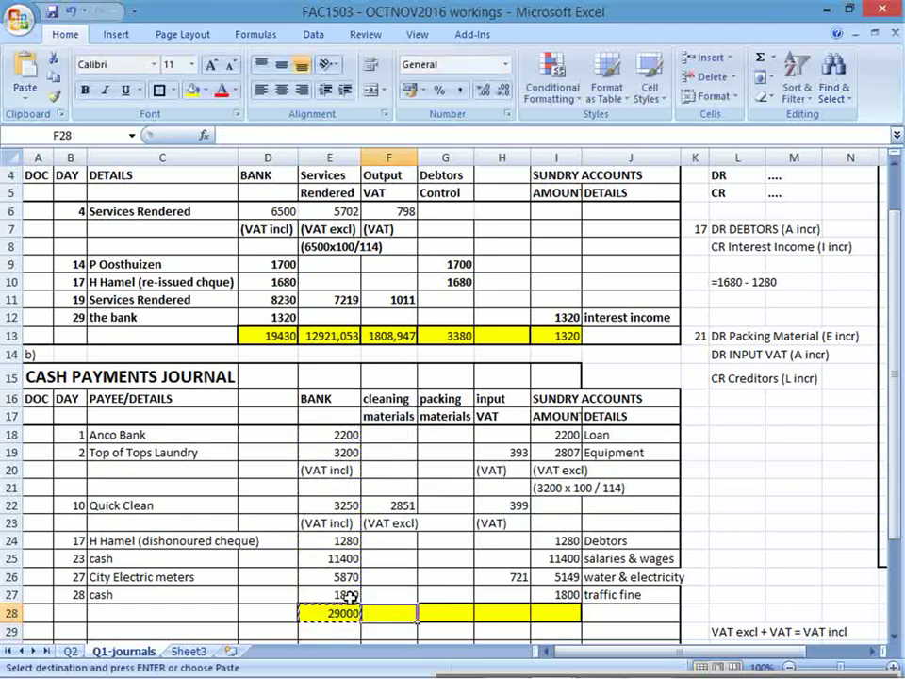
key(ctrl+v)
key(Right)
key(ctrl+v)
key(Right)
key(ctrl+v)
key(Right)
key(ctrl+v)
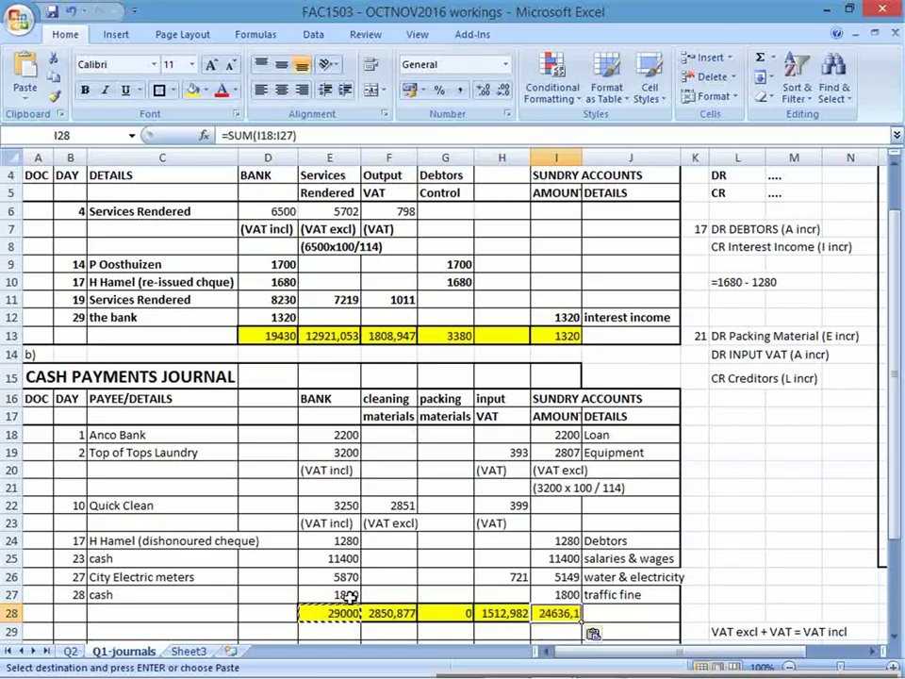
- Check the transactions and required journals in the exam PDF, and review the totalled journals in the Excel workbook
key(alt+Tab)
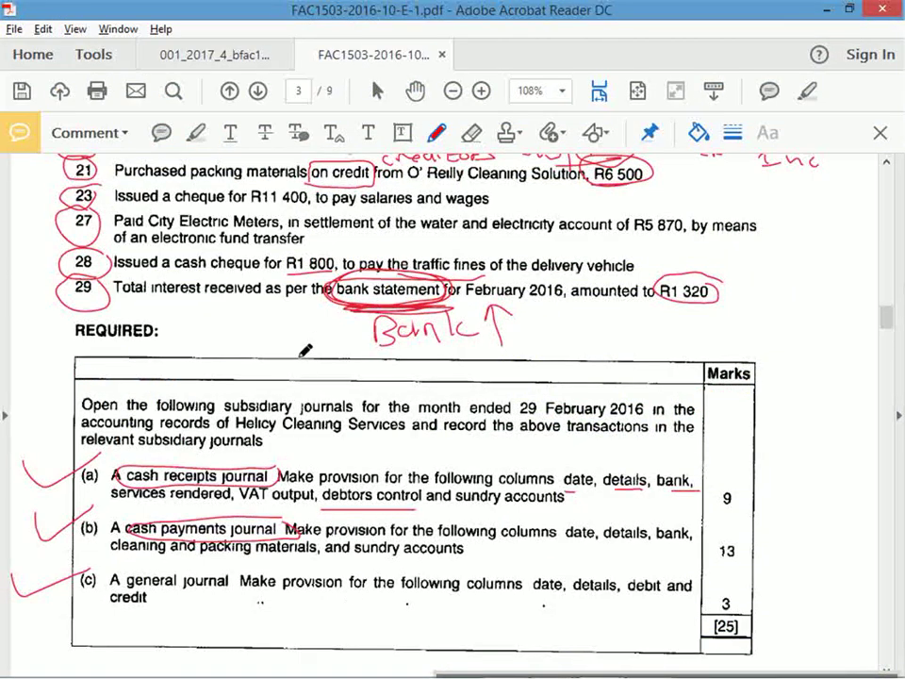
scroll(300, 348, up, 2)
scroll(302, 348, up, 3)
key(alt+Tab)
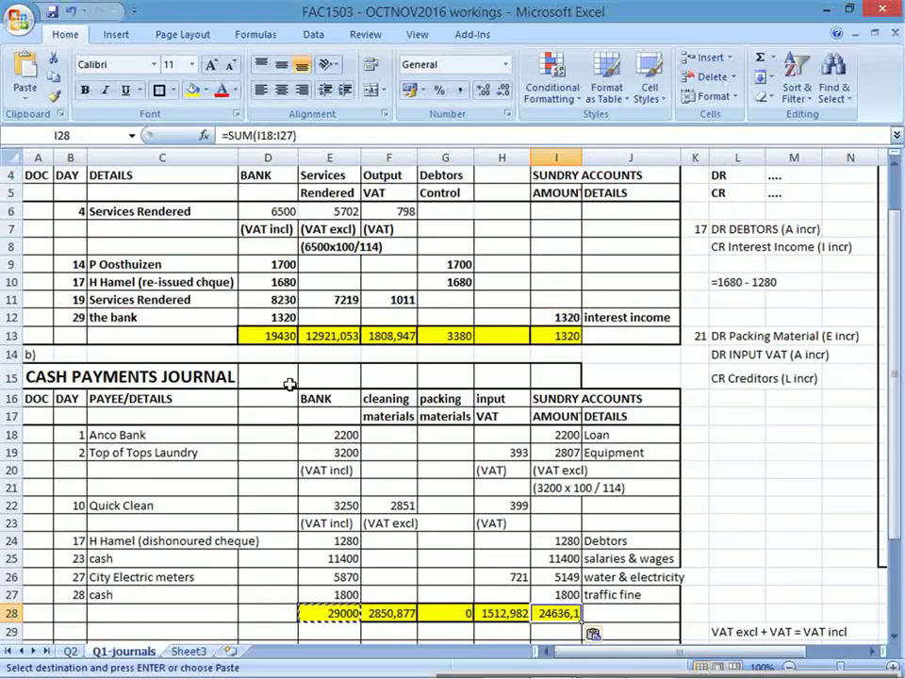
click(123, 307)
key(Escape)
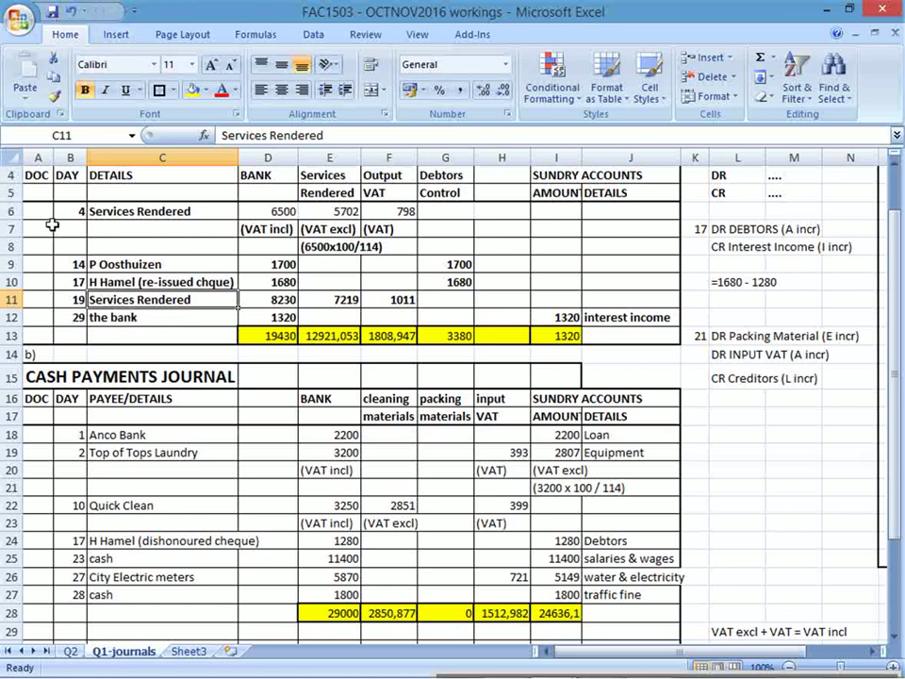
click(40, 192)
scroll(52, 184, up, 1)
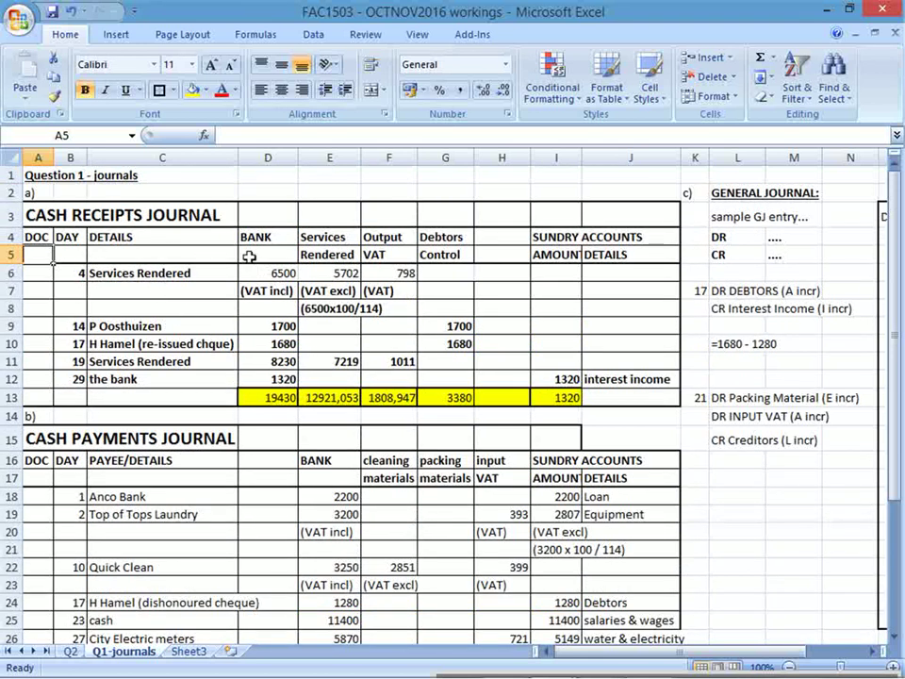
- Switch to the study guide PDF in Acrobat Reader and look through its journal examples from section 6.4 to the Exercise 2 solution
key(alt+Tab)
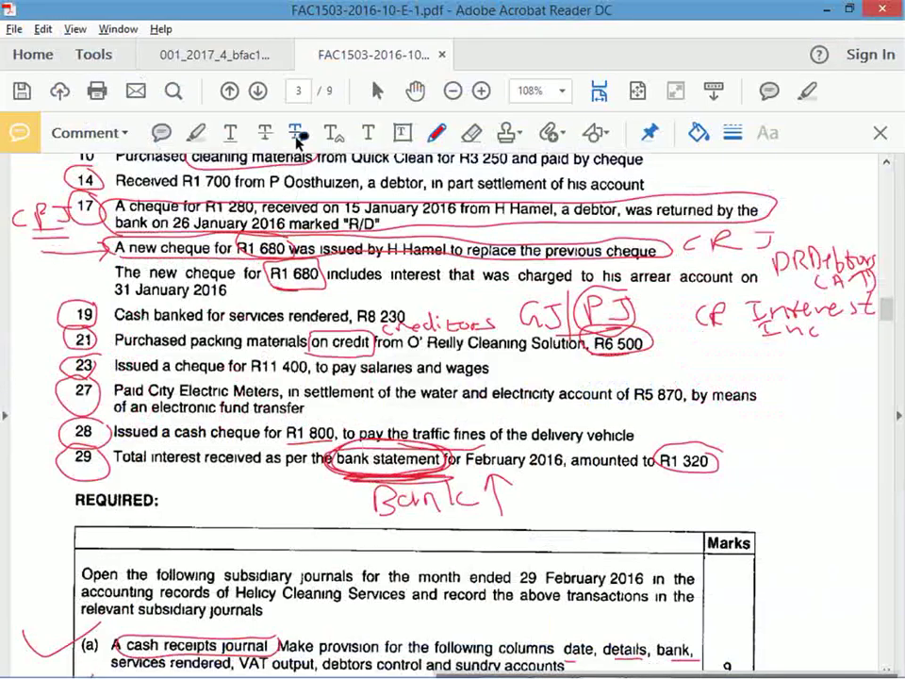
click(181, 54)
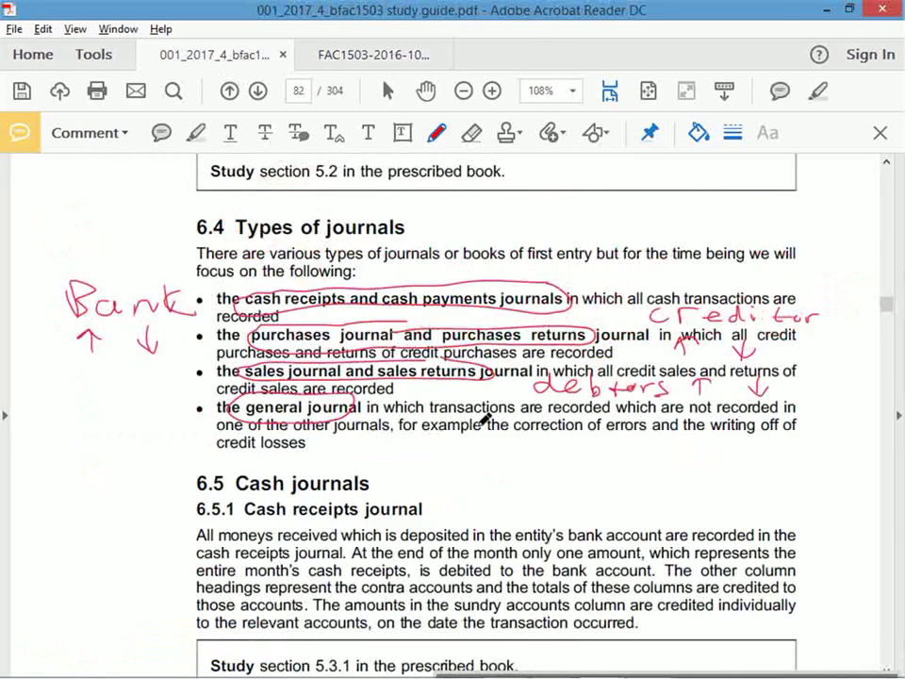
scroll(571, 449, down, 5)
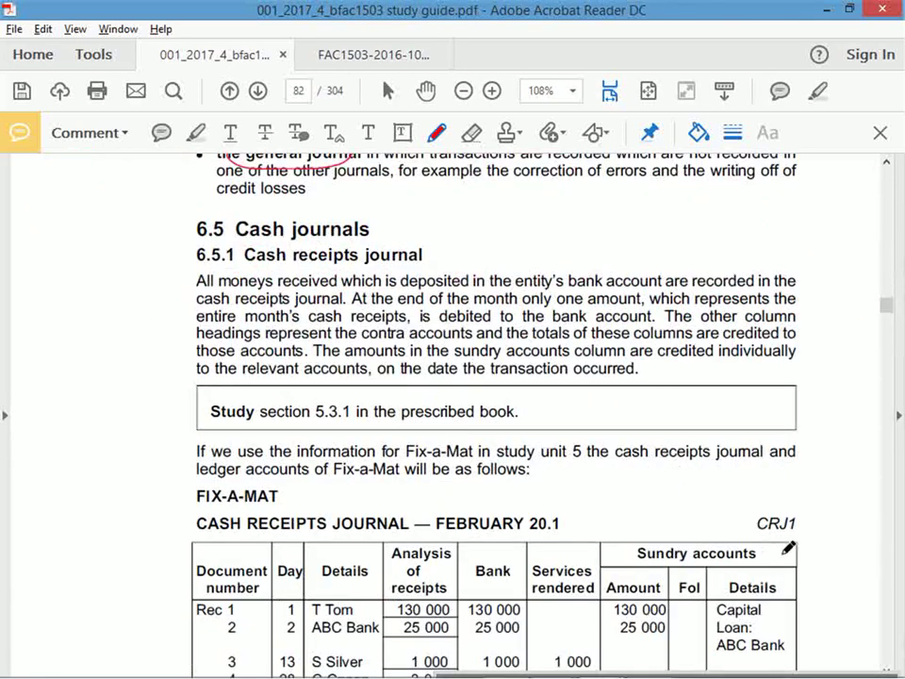
scroll(893, 653, down, 10)
scroll(893, 653, down, 20)
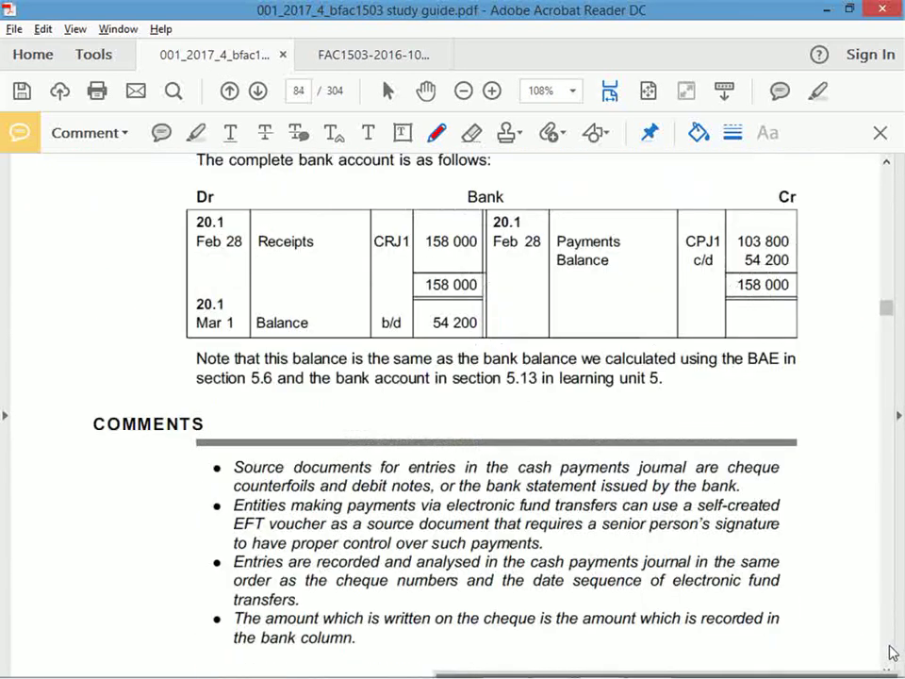
scroll(893, 652, down, 20)
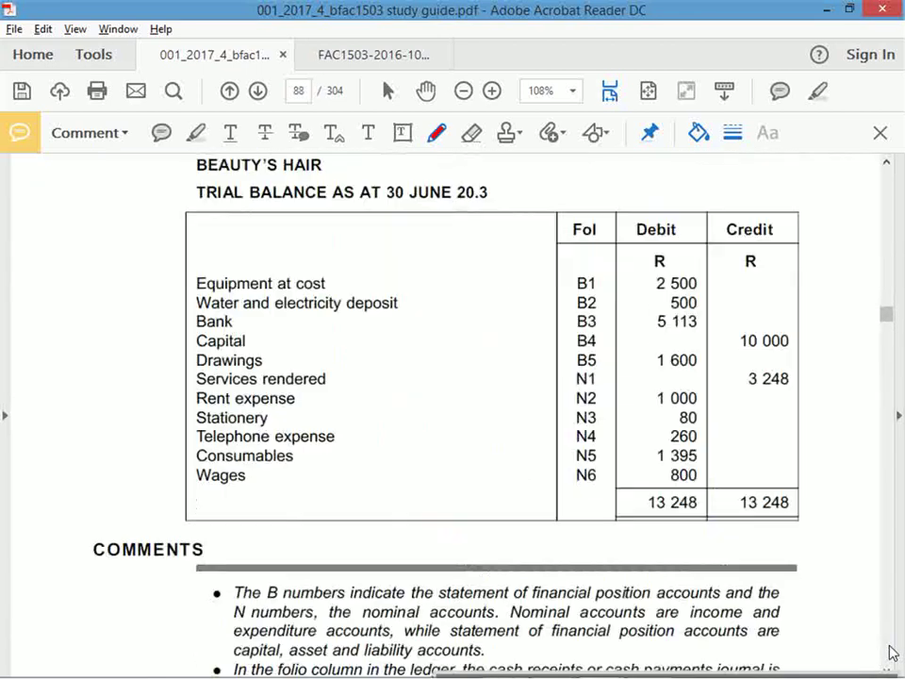
scroll(894, 653, down, 20)
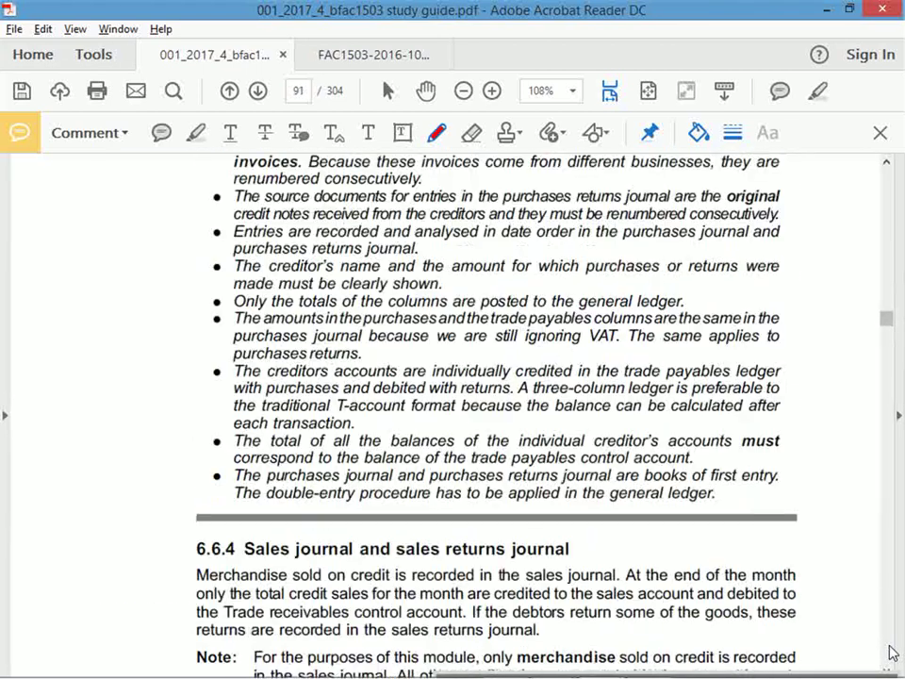
scroll(892, 652, down, 20)
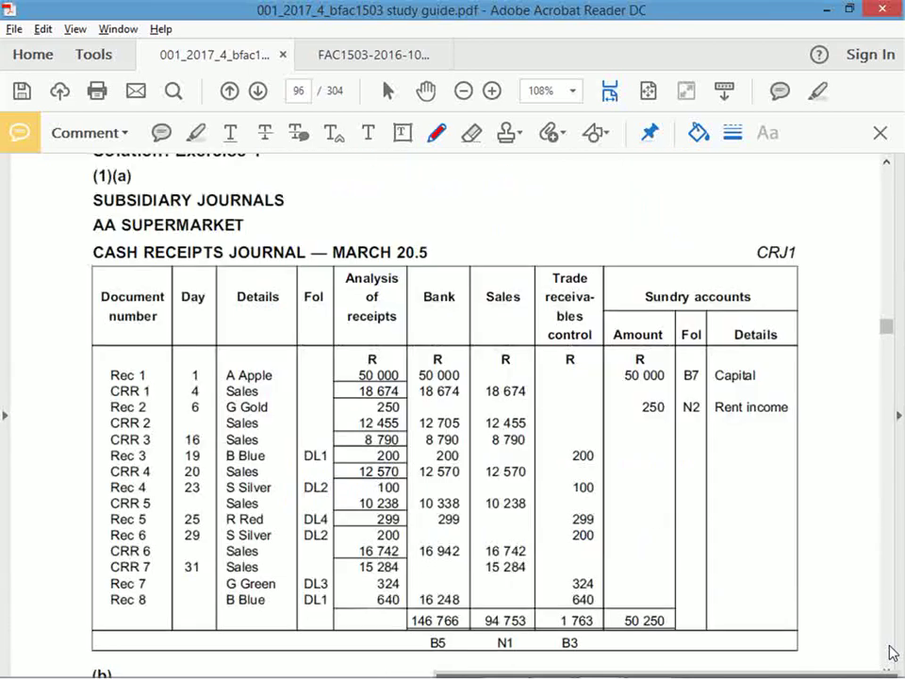
scroll(892, 653, down, 20)
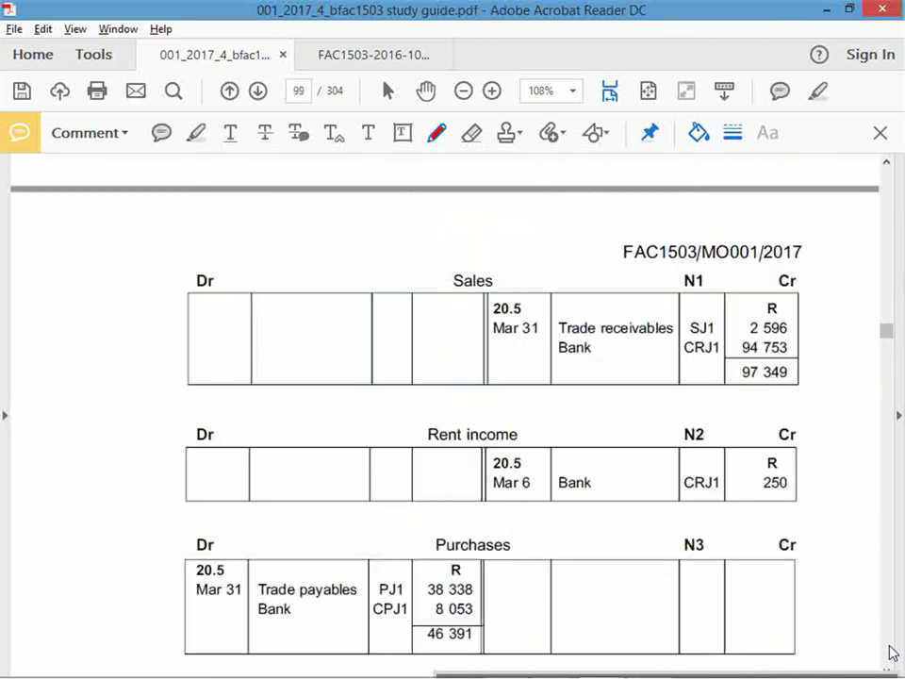
scroll(893, 653, down, 20)
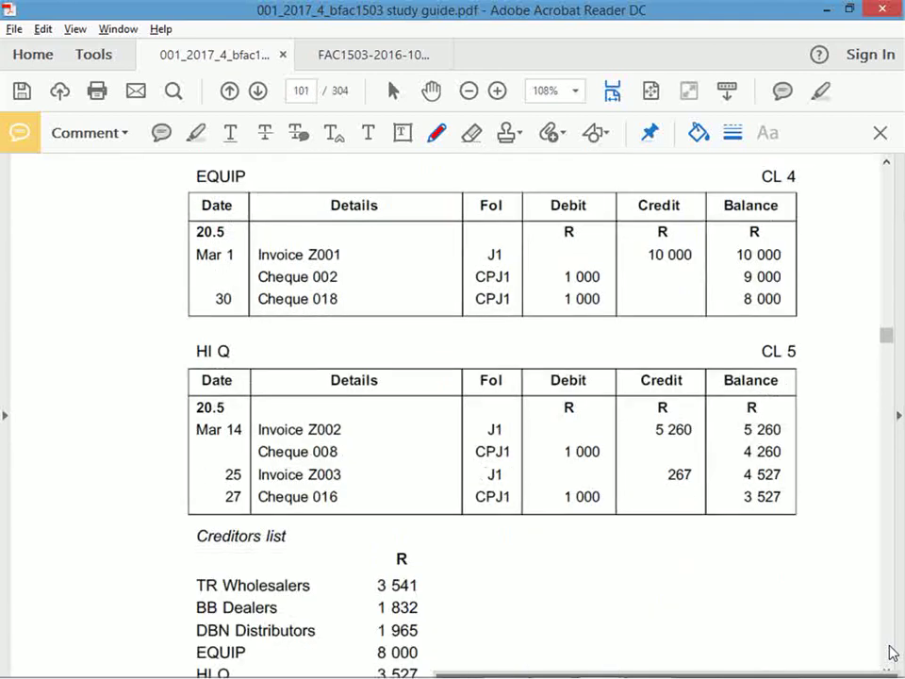
scroll(892, 653, down, 20)
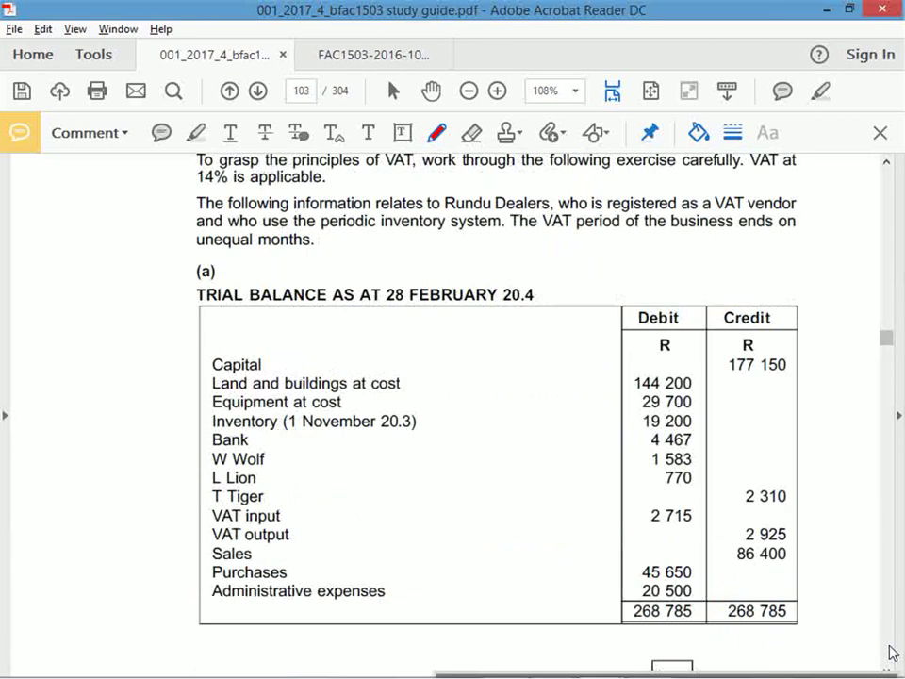
scroll(892, 653, down, 15)
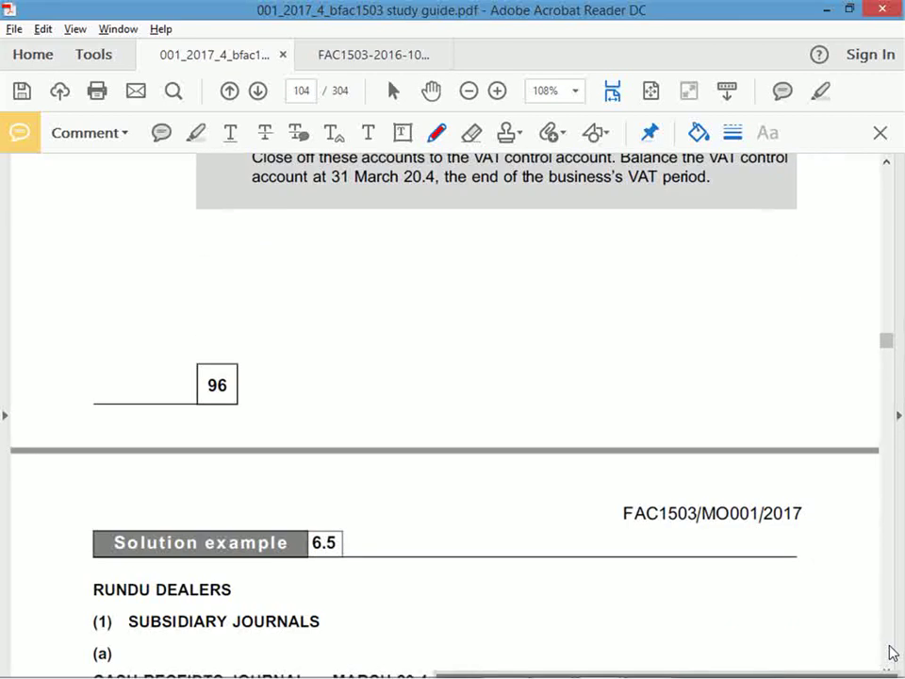
scroll(892, 653, down, 20)
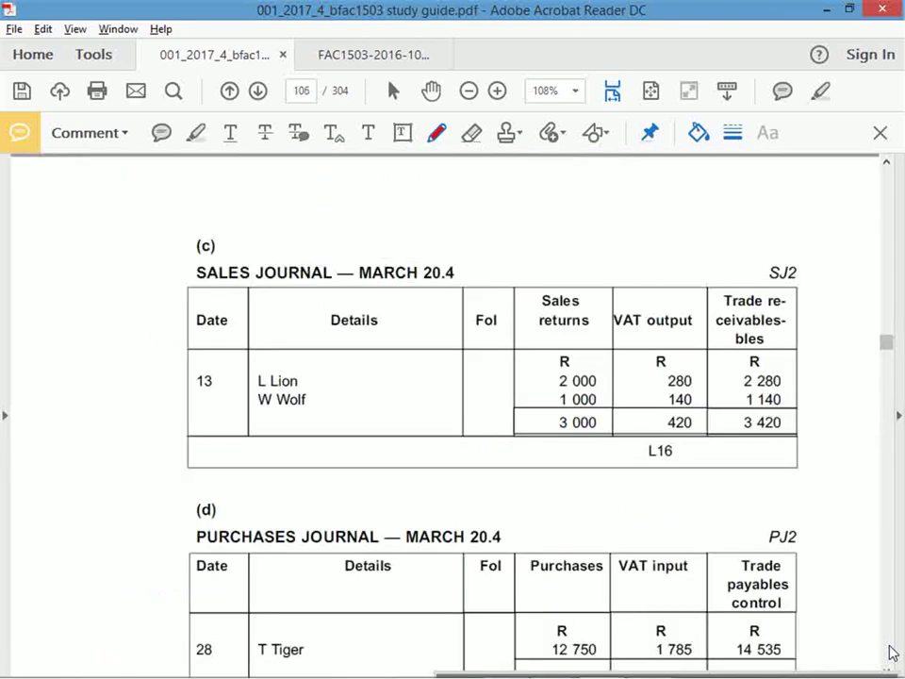
scroll(893, 653, down, 20)
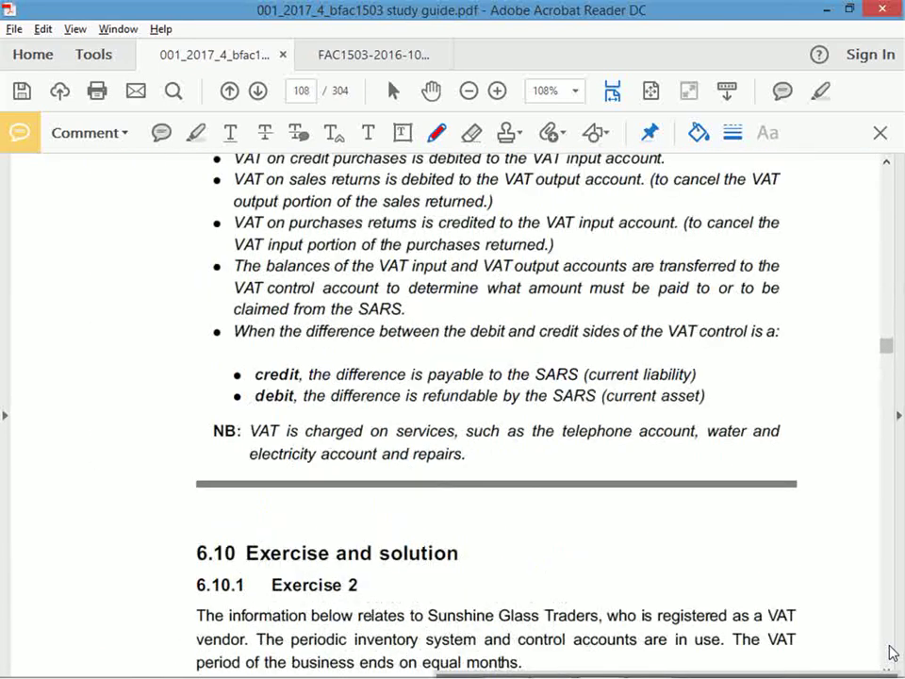
scroll(892, 652, down, 20)
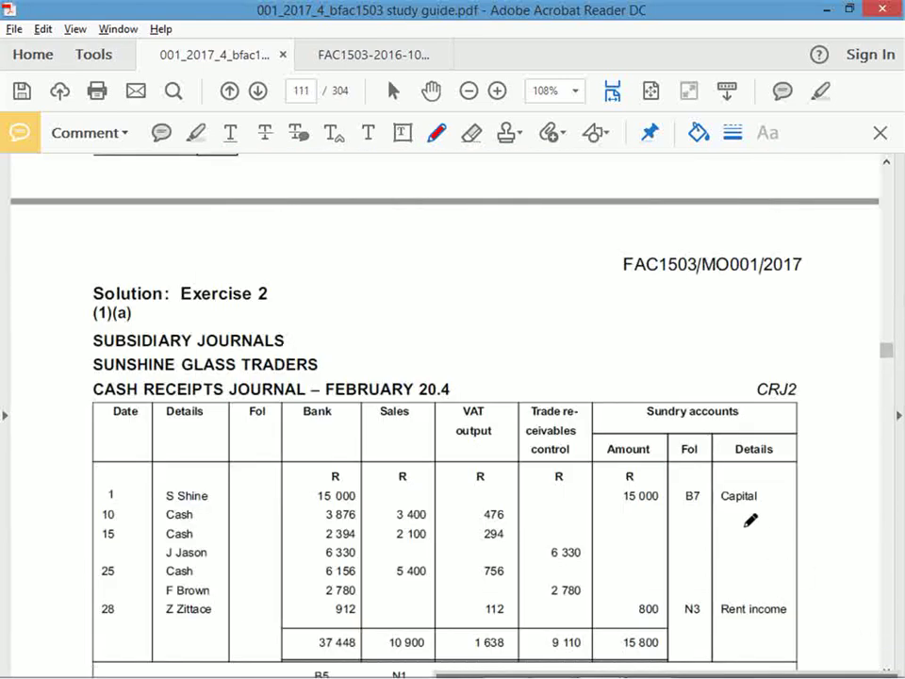
- Go back to section 6.10.1 of the study guide and examine the Exercise 2 question for Sunshine Glass Traders
scroll(746, 507, up, 15)
scroll(779, 500, up, 15)
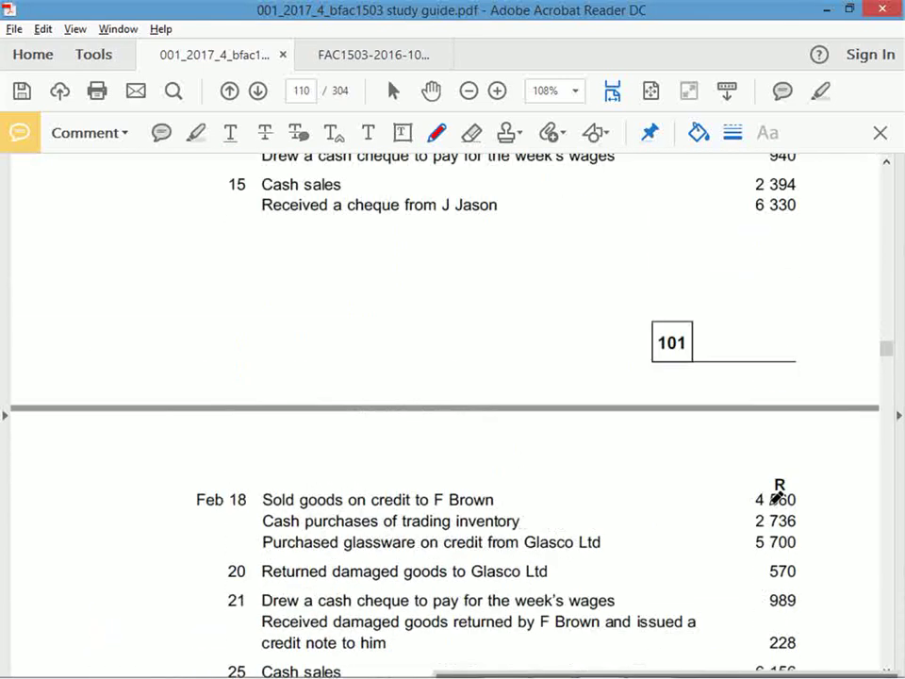
scroll(777, 493, up, 15)
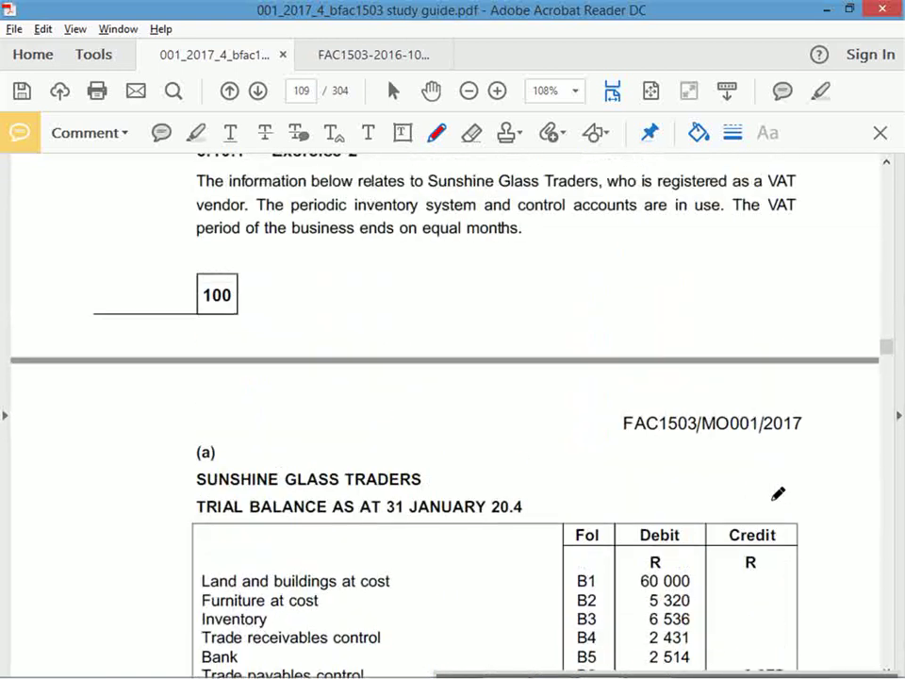
scroll(781, 488, down, 5)
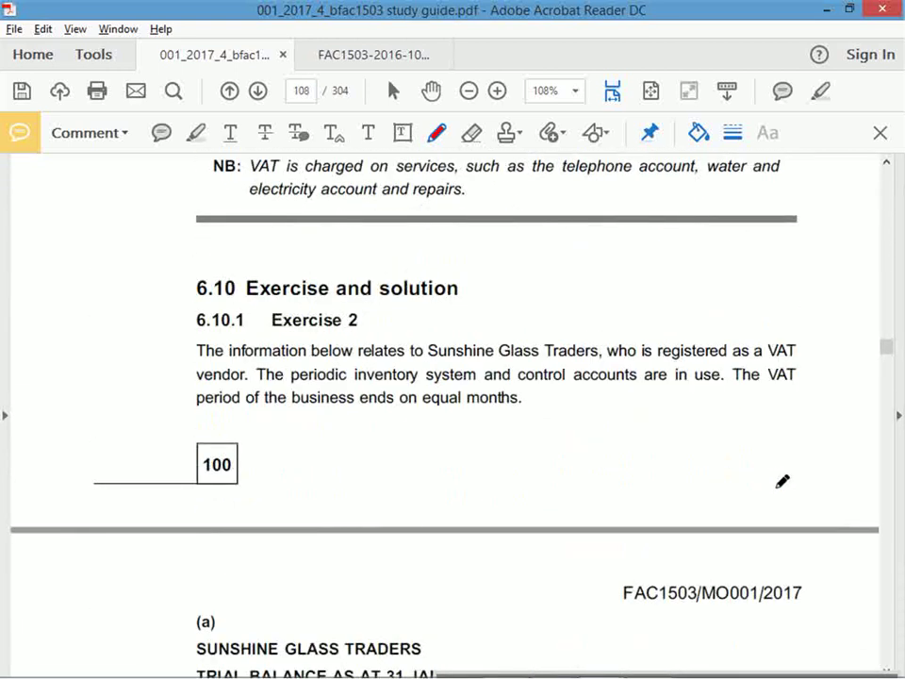
scroll(783, 481, down, 3)
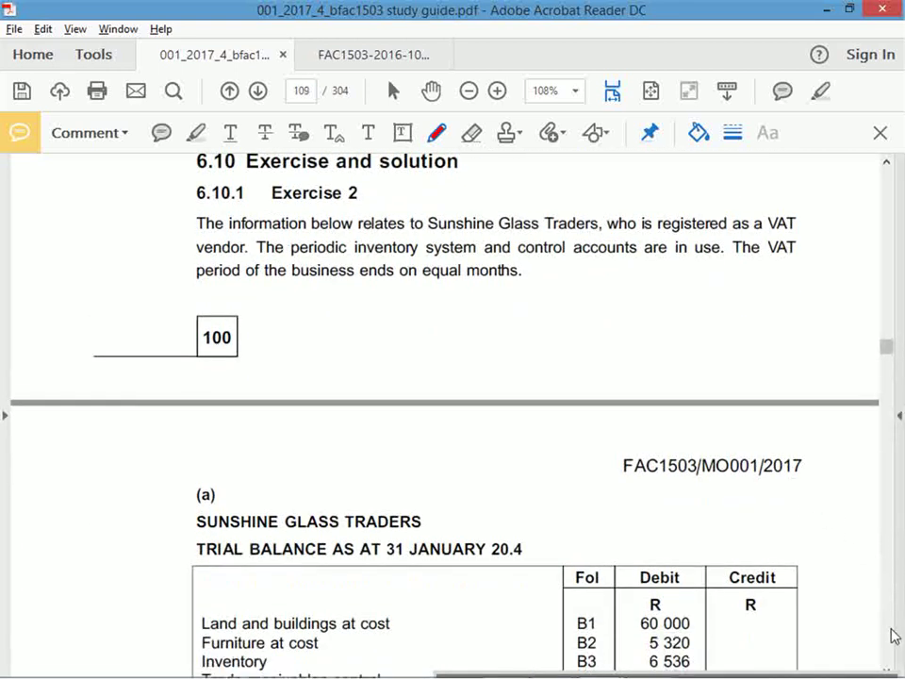
- Circle the Exercise 2 heading of section 6.10.1 and the printed page number 100 in red
scroll(892, 638, down, 20)
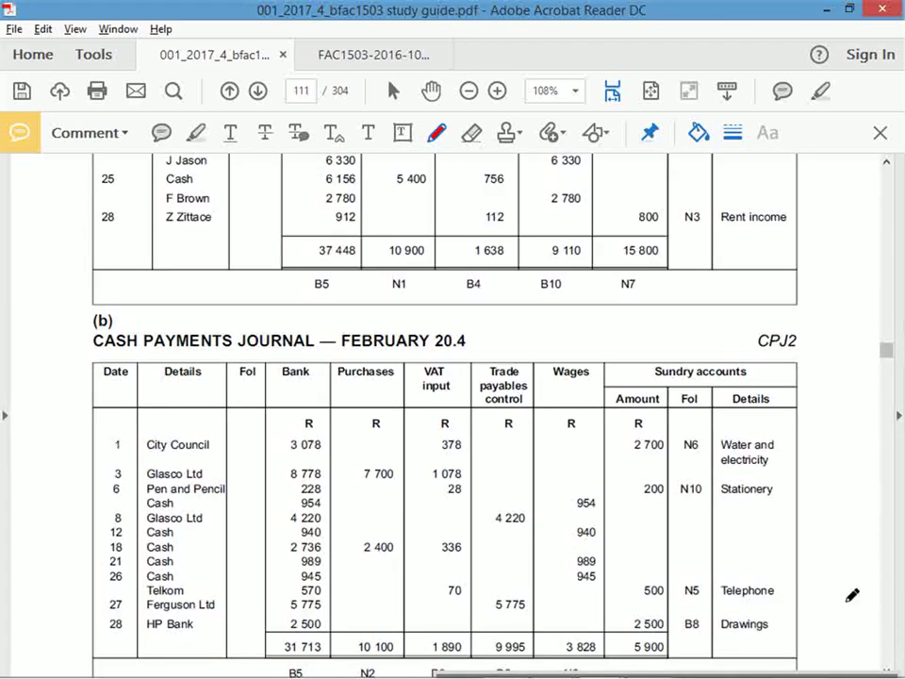
scroll(698, 545, up, 20)
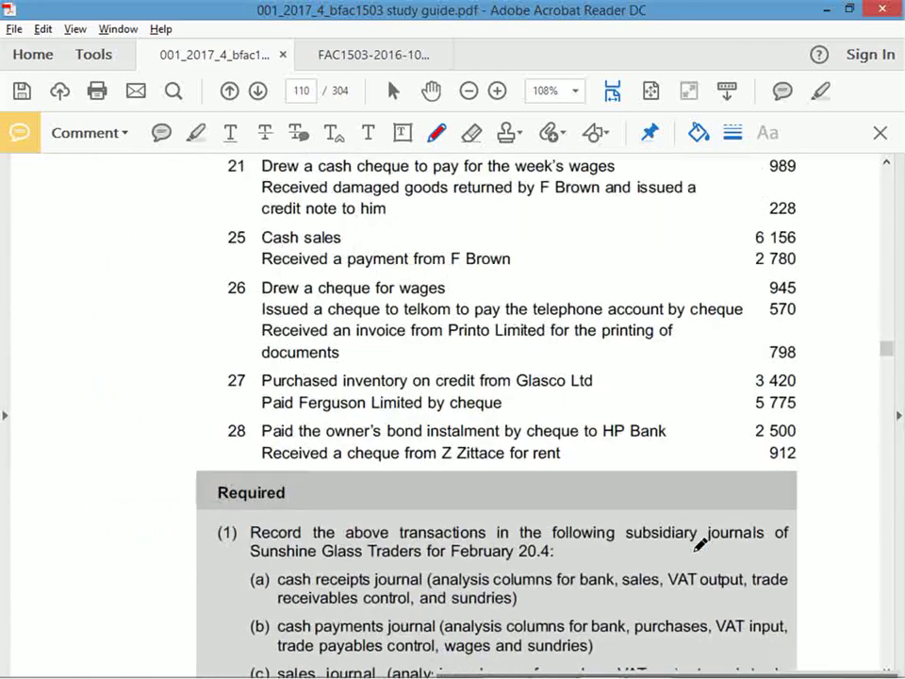
scroll(701, 544, up, 20)
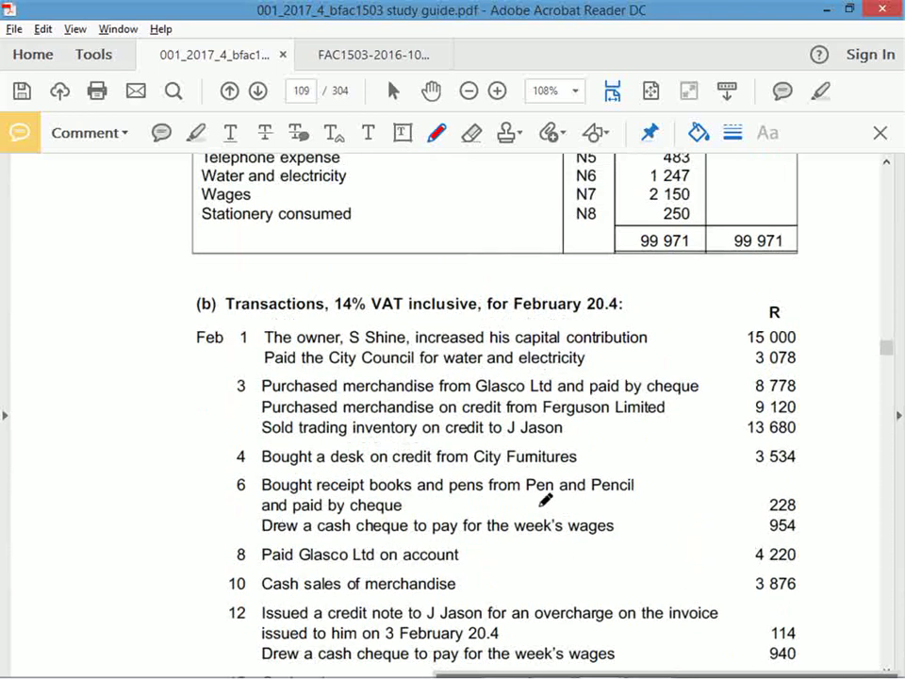
scroll(510, 477, up, 15)
scroll(514, 475, down, 5)
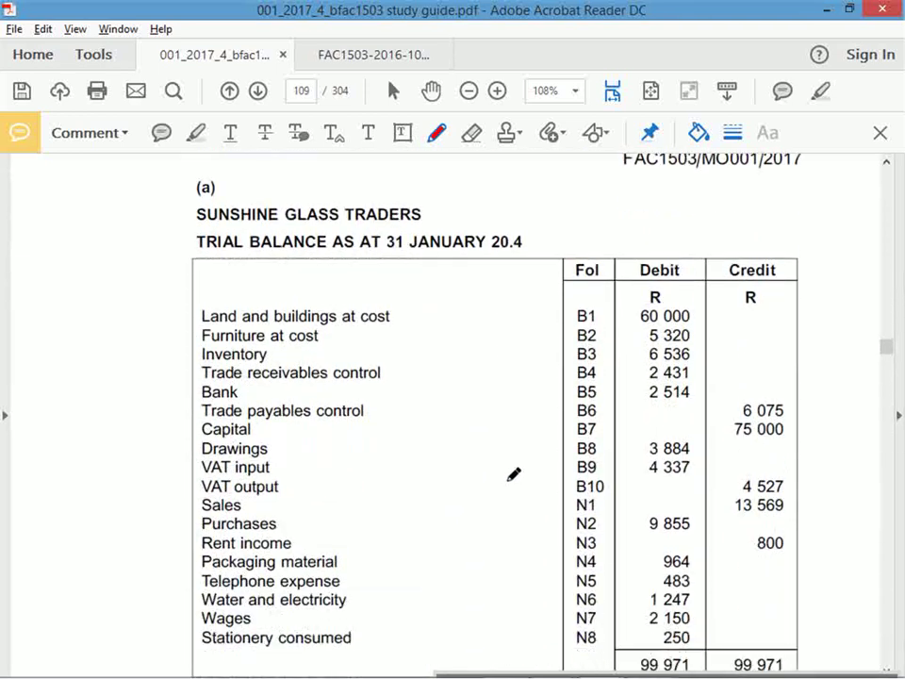
scroll(514, 474, up, 12)
scroll(473, 460, down, 3)
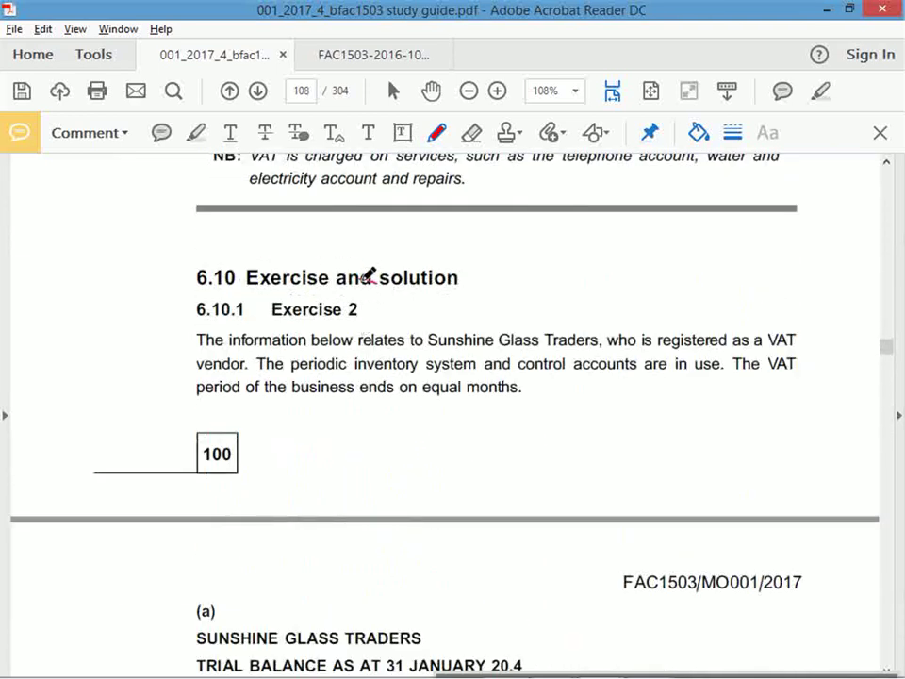
drag(363, 279, 392, 285)
drag(259, 421, 251, 412)
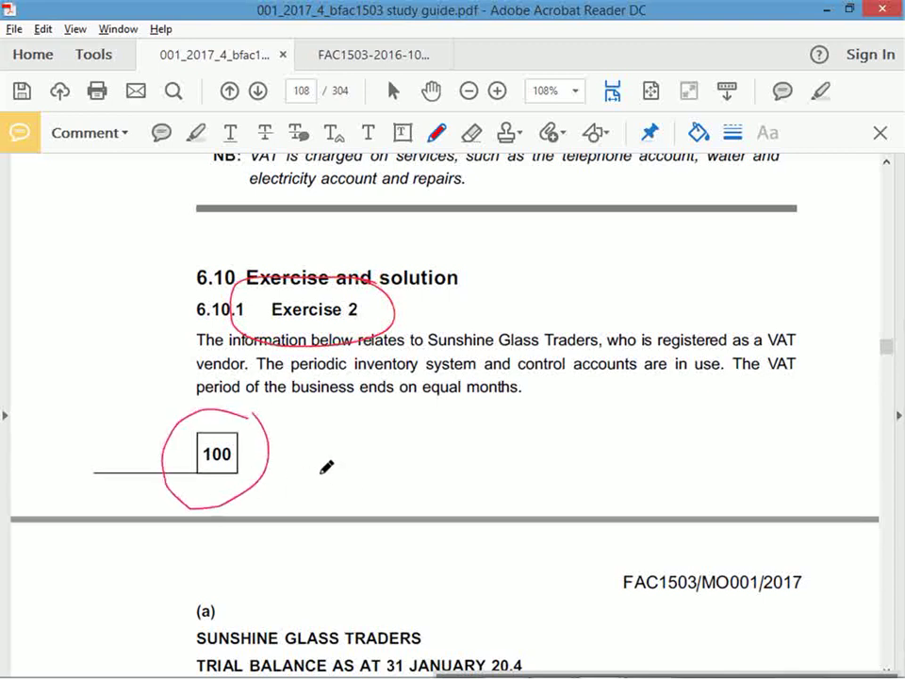
- Bracket the February 20.4 transactions from day 1 to day 15, circle the word "Transactions" and write "Journals" above it
scroll(326, 467, down, 10)
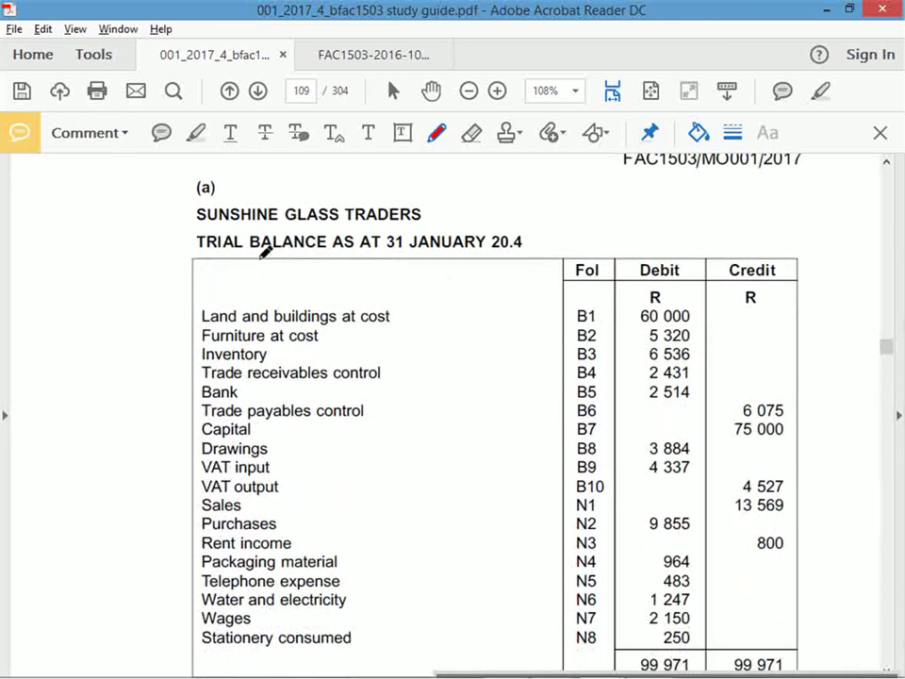
scroll(373, 435, down, 10)
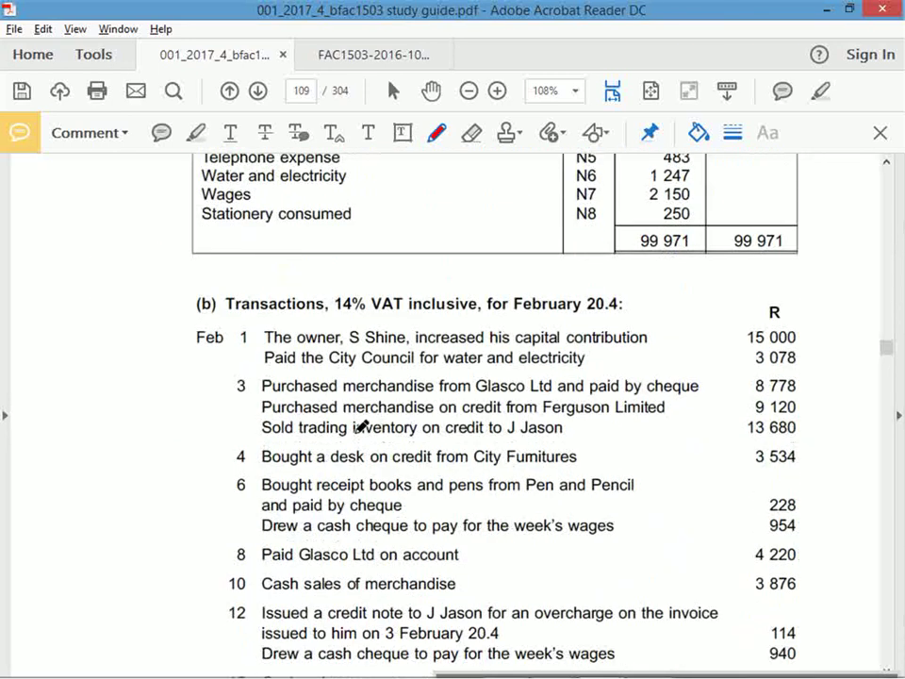
scroll(361, 426, down, 3)
mouse_move(188, 188)
mouse_down()
mouse_move(167, 192)
mouse_move(210, 577)
mouse_move(271, 592)
mouse_up()
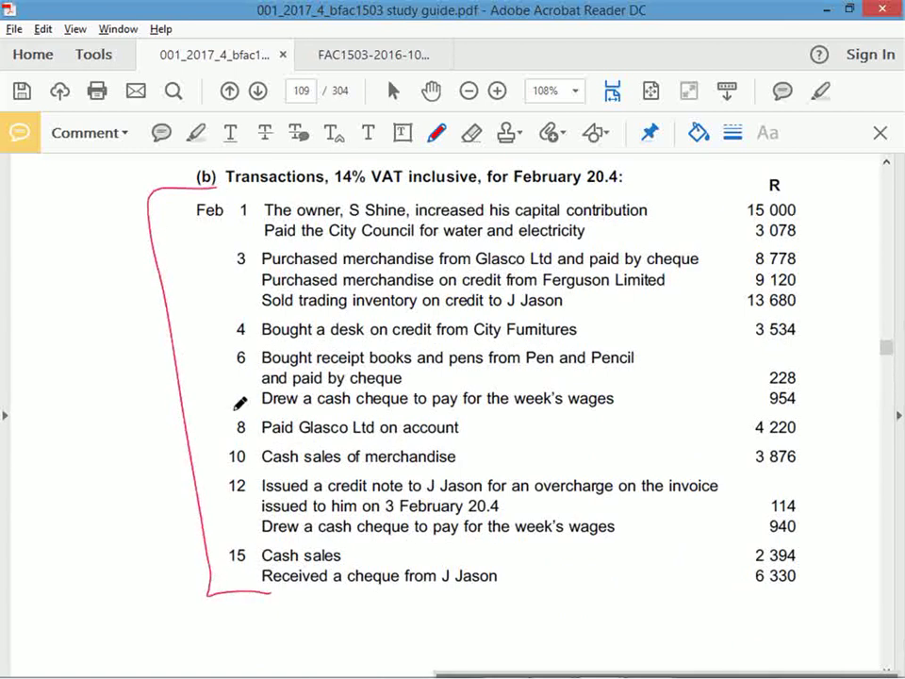
mouse_move(321, 170)
mouse_down()
mouse_move(236, 168)
mouse_move(459, 181)
mouse_up()
scroll(283, 221, up, 1)
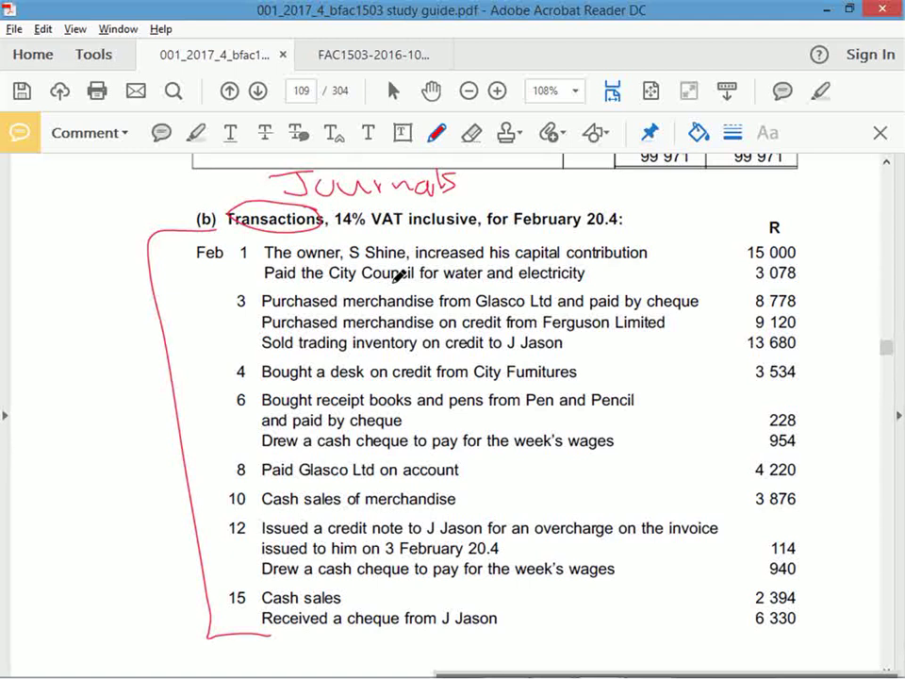
- Circle the Cash Receipts Journal and Cash Payments Journal headings in the Exercise 2 solution
scroll(411, 281, down, 15)
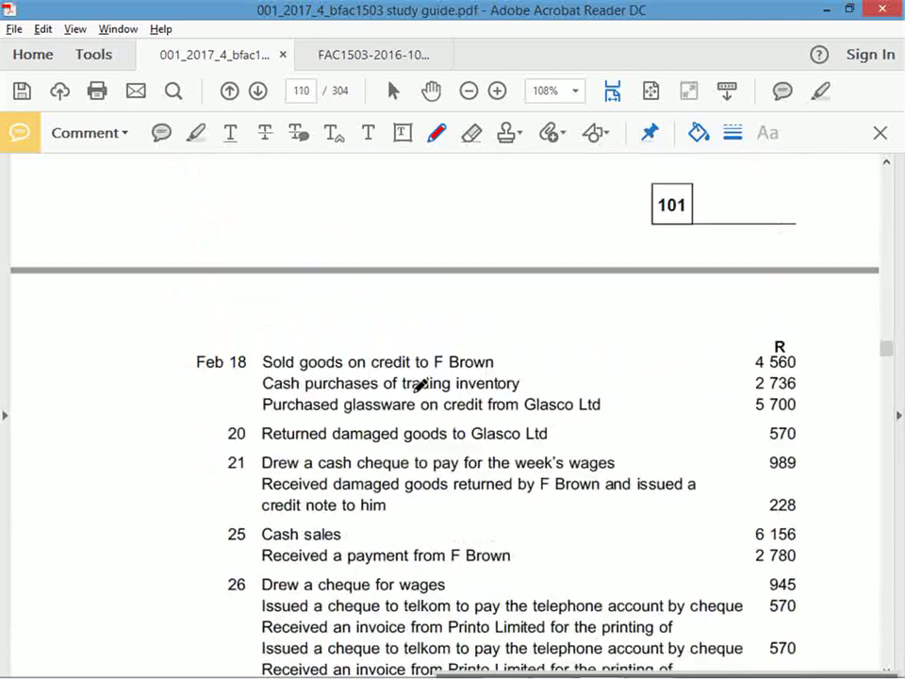
scroll(422, 384, down, 15)
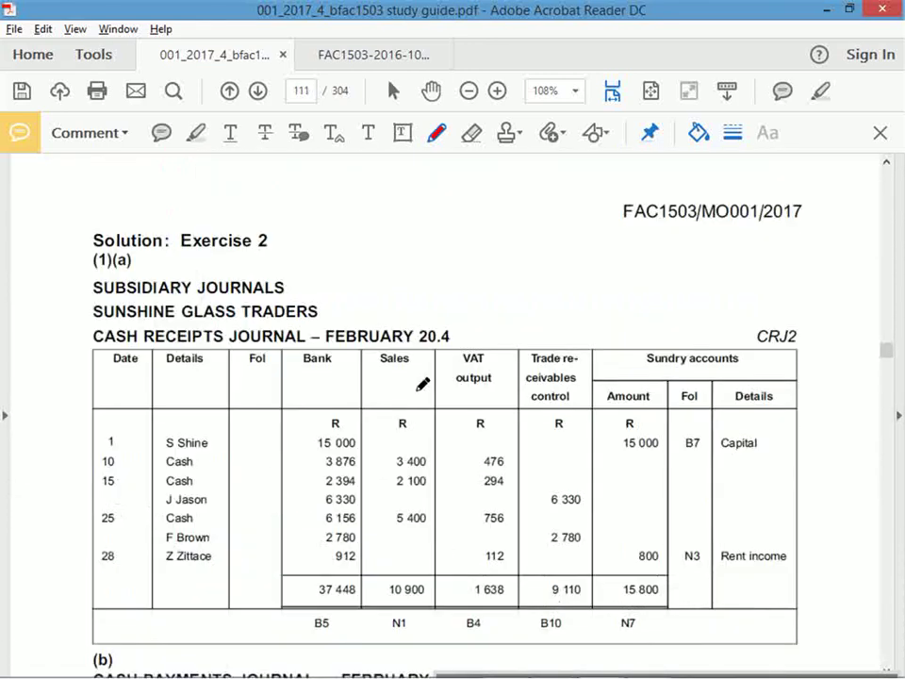
mouse_move(308, 182)
mouse_down()
mouse_move(111, 217)
mouse_move(300, 185)
mouse_up()
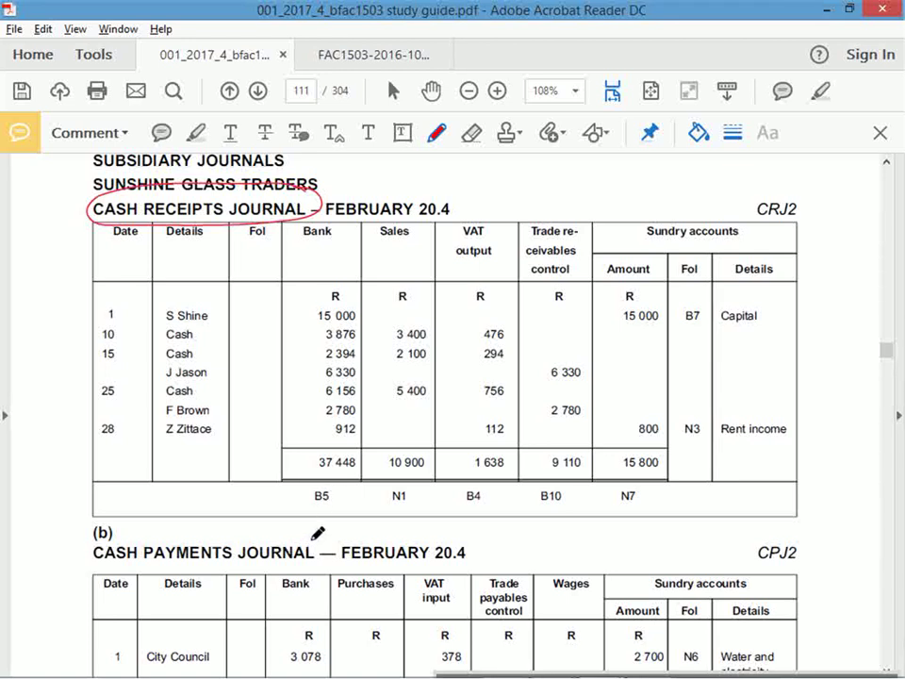
mouse_move(312, 535)
mouse_down()
mouse_move(94, 545)
mouse_move(326, 556)
mouse_up()
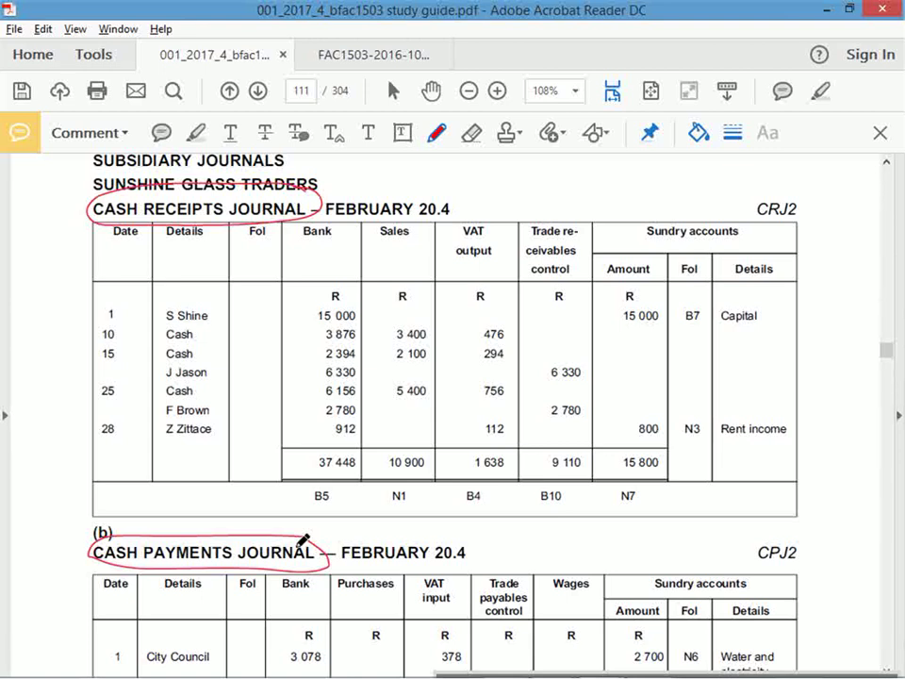
- Review the transactions and required journals in the exam PDF against the completed journals in the Excel workbook
key(alt+Tab)
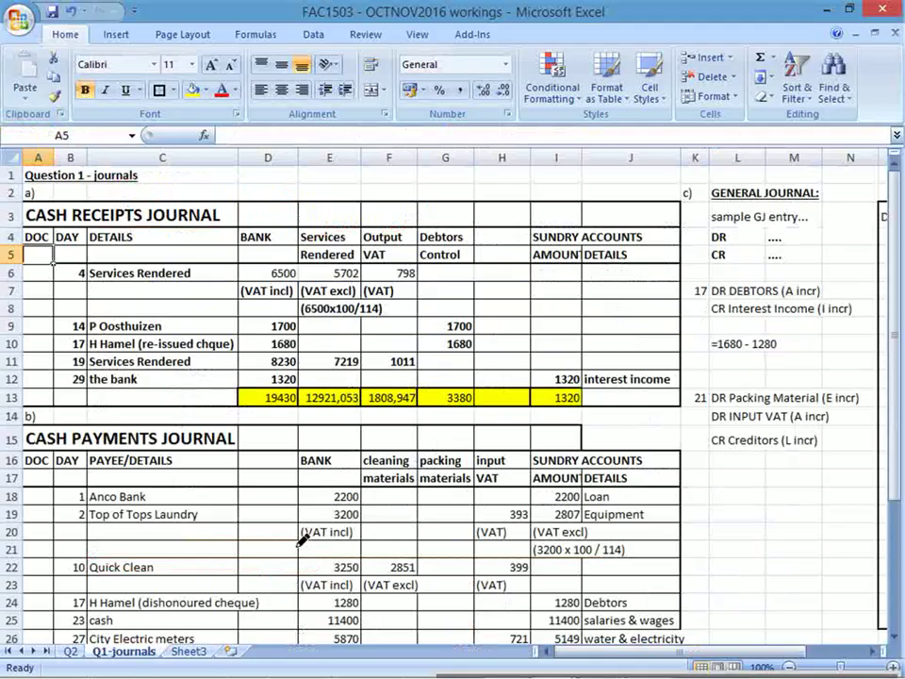
key(alt+Tab)
click(349, 61)
scroll(283, 377, up, 5)
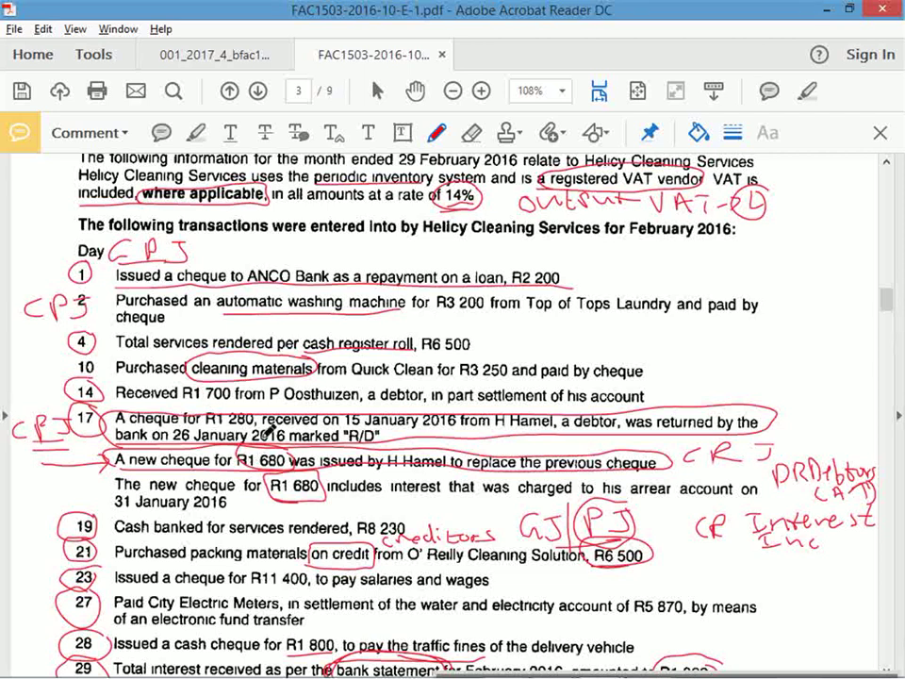
scroll(264, 425, down, 2)
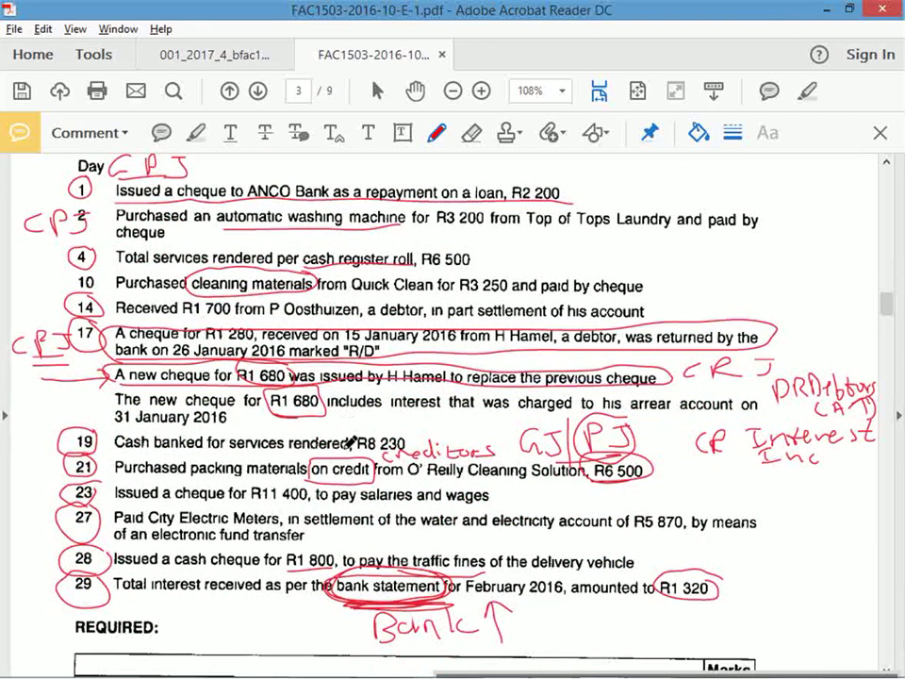
scroll(350, 429, down, 6)
key(alt+Tab)
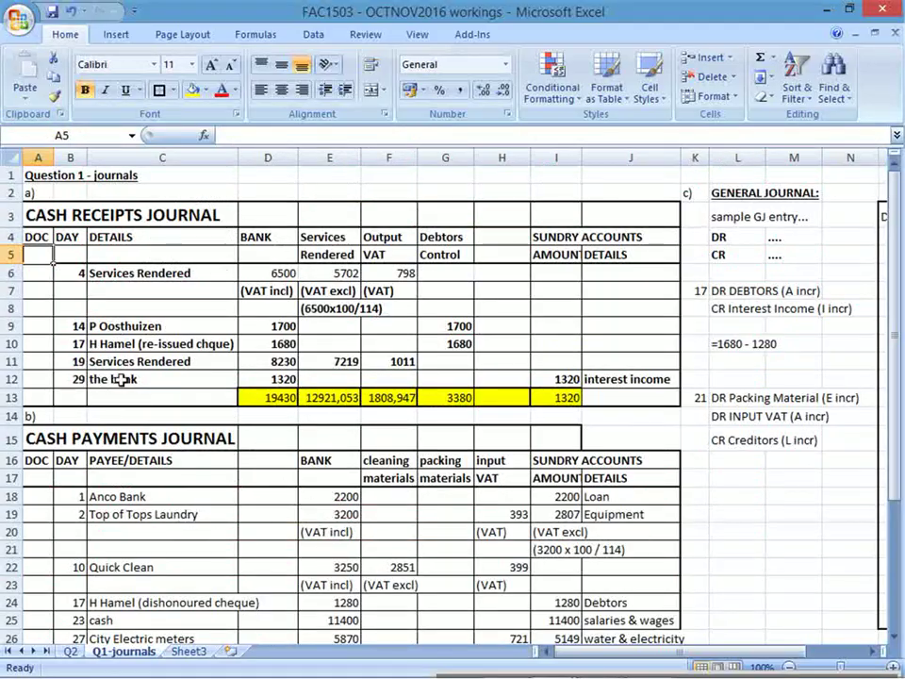
scroll(308, 396, down, 1)
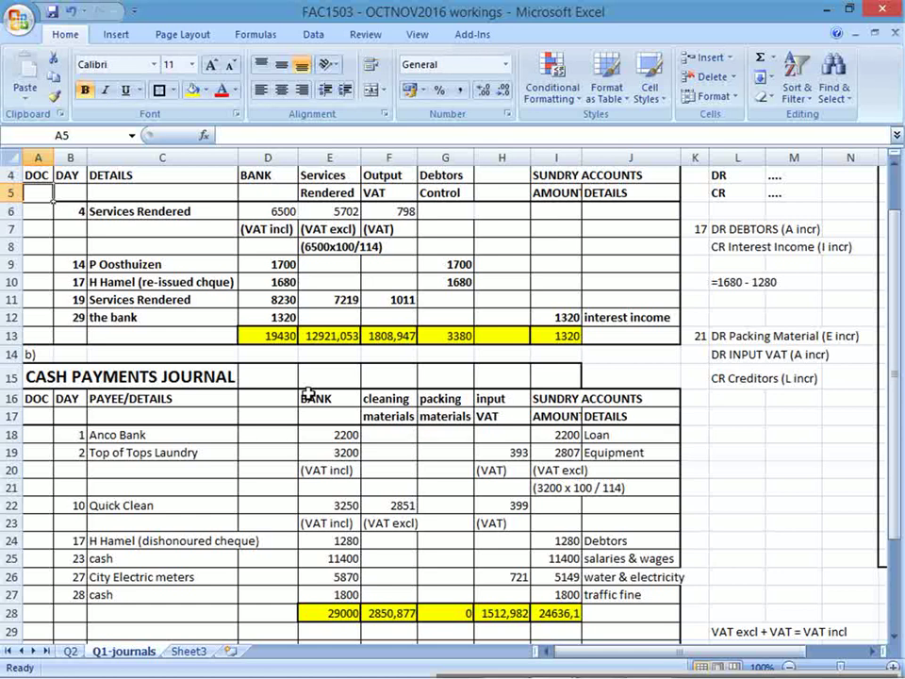
- Return to the study guide PDF, circle the 25 February cash sales line, write "CRJ" beside it and box the day number
key(alt+Tab)
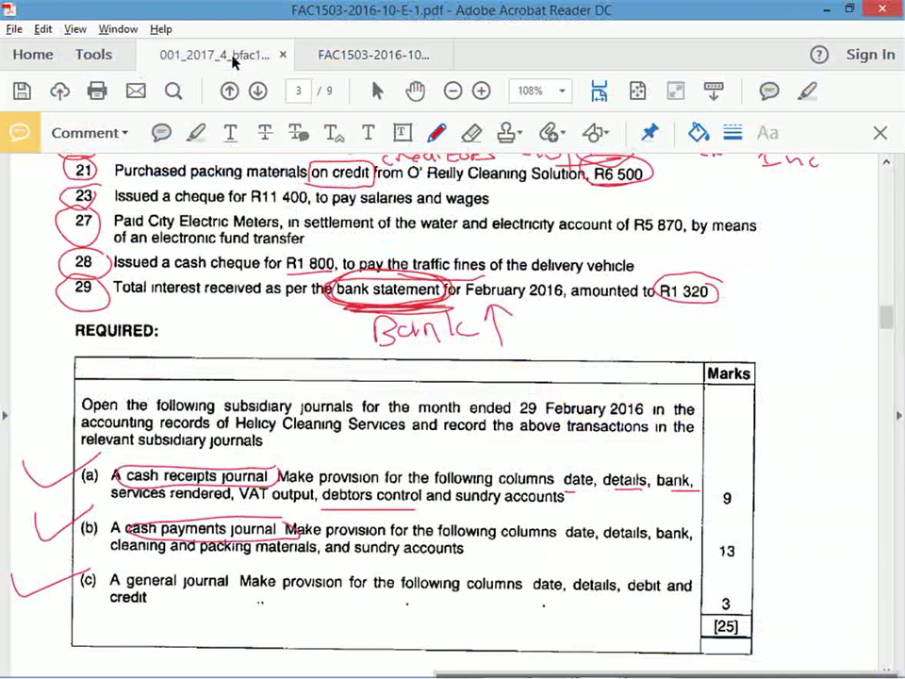
click(234, 59)
scroll(349, 386, up, 15)
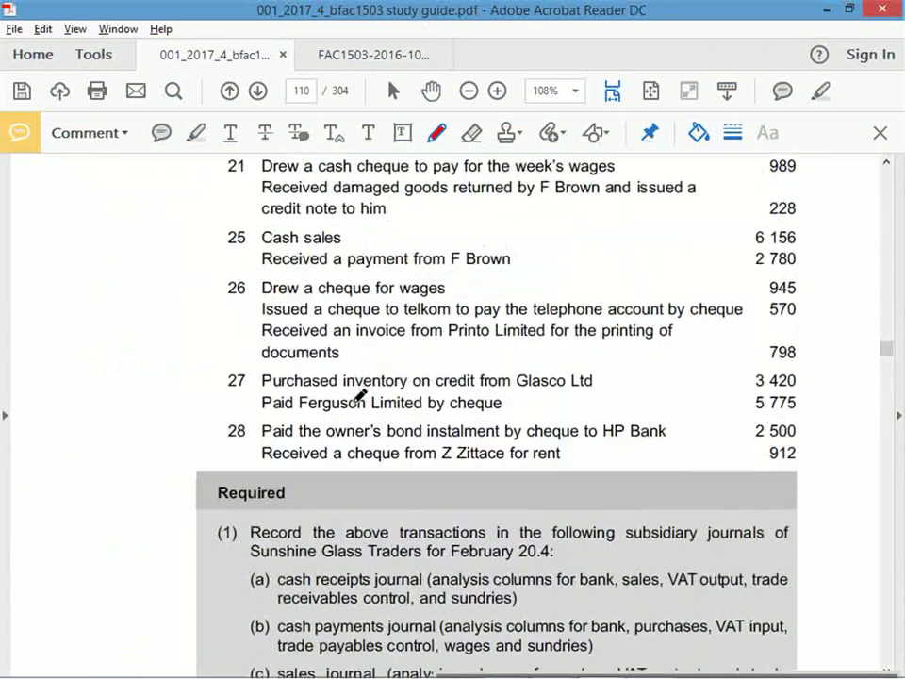
scroll(361, 396, up, 3)
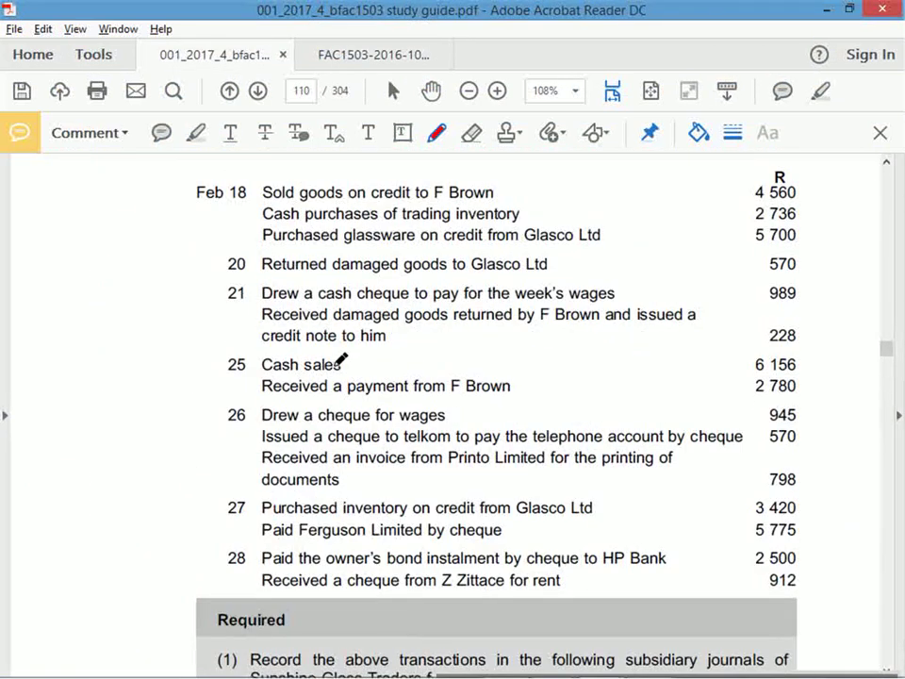
mouse_move(347, 353)
mouse_down()
mouse_move(226, 349)
mouse_move(267, 370)
mouse_move(803, 371)
mouse_move(805, 354)
mouse_up()
drag(528, 358, 329, 352)
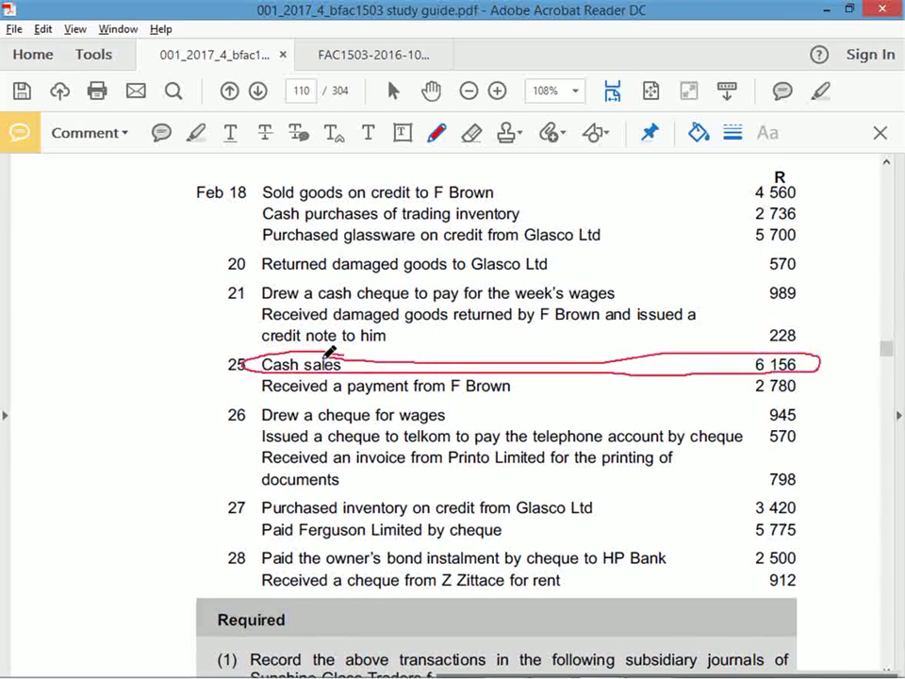
mouse_move(130, 355)
mouse_down()
mouse_move(137, 361)
mouse_move(122, 370)
mouse_move(192, 373)
mouse_up()
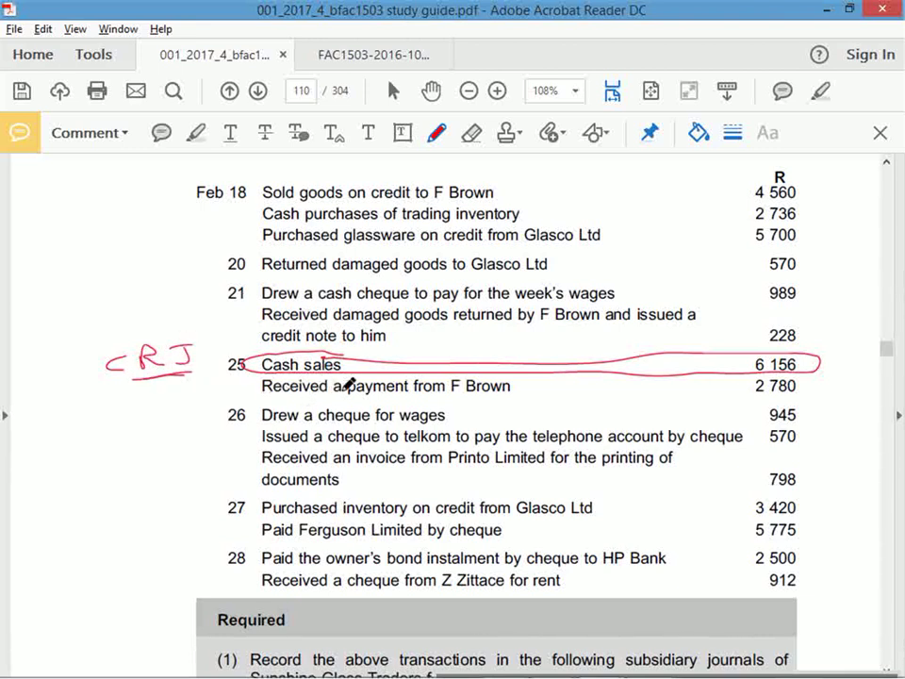
mouse_move(251, 350)
mouse_down()
mouse_move(226, 374)
mouse_move(253, 358)
mouse_up()
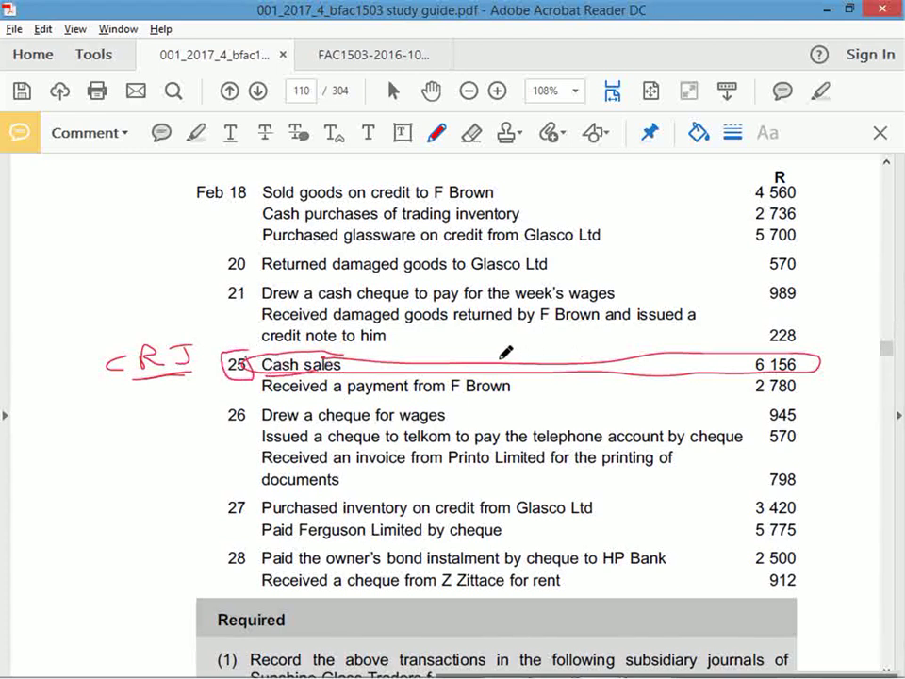
- Circle the VAT input and VAT output accounts together in the Sunshine Glass Traders trial balance
scroll(472, 317, up, 10)
scroll(530, 382, up, 10)
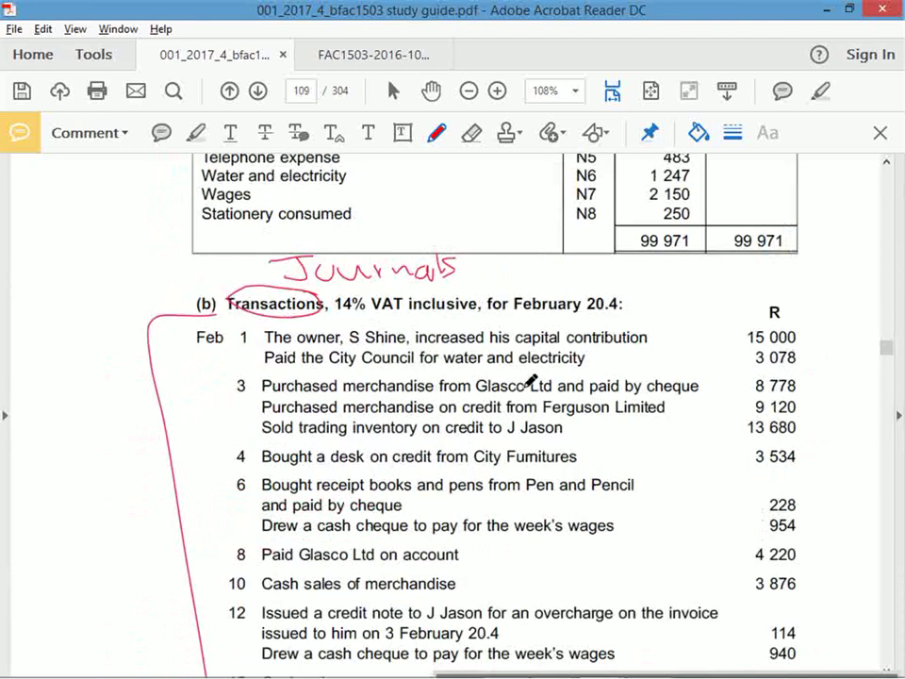
scroll(292, 389, down, 2)
mouse_move(283, 373)
mouse_down()
mouse_move(176, 370)
mouse_move(302, 383)
mouse_move(309, 412)
mouse_up()
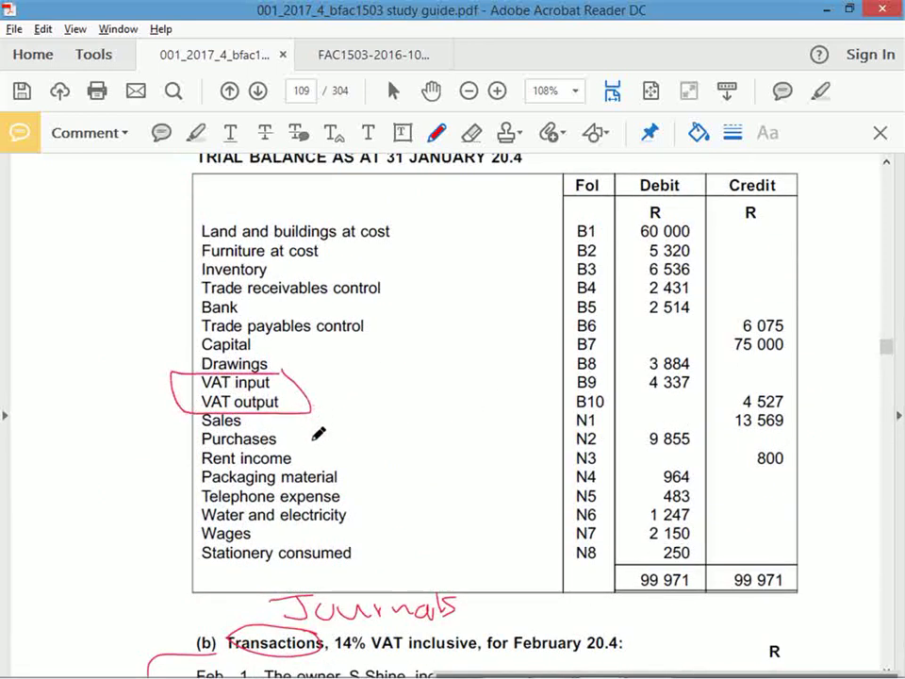
- Write the entry "DR Bank, CR Output VAT, CR Sales" over the 25 February cash sales line and box the CRJ note
scroll(317, 425, down, 10)
scroll(326, 417, down, 5)
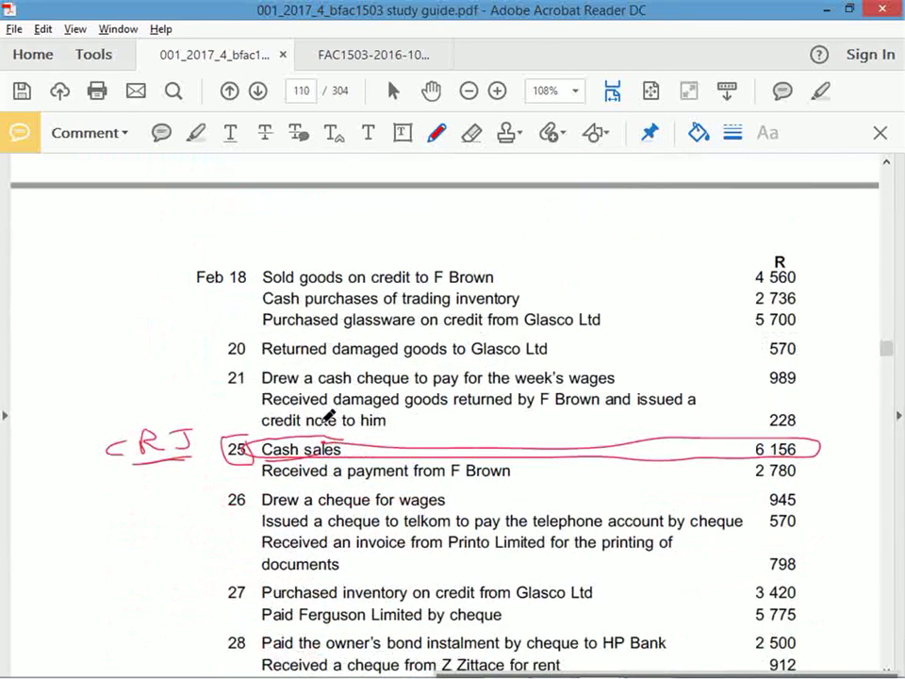
mouse_move(439, 364)
mouse_down()
mouse_move(476, 372)
mouse_move(469, 414)
mouse_move(463, 398)
mouse_move(495, 412)
mouse_move(461, 379)
mouse_move(671, 375)
mouse_up()
drag(545, 400, 635, 398)
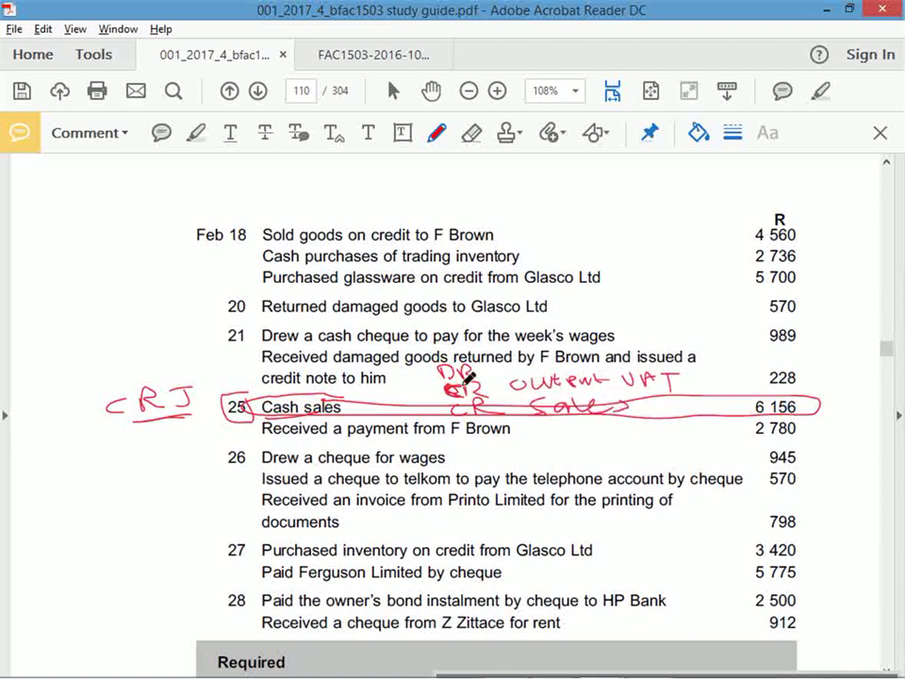
mouse_move(488, 372)
mouse_down()
mouse_move(501, 360)
mouse_move(534, 368)
mouse_move(553, 360)
mouse_up()
mouse_move(215, 373)
mouse_down()
mouse_move(216, 422)
mouse_move(217, 379)
mouse_up()
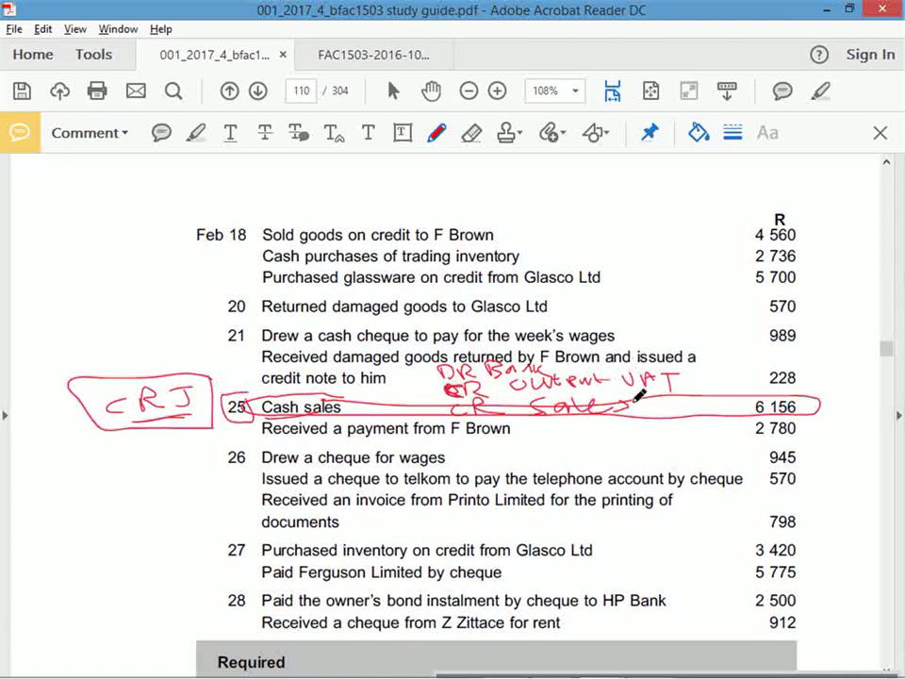
- Circle the handwritten "Sales" and the 6 156 cash sales amount, and write "x 100/114" beside the amount
drag(550, 378, 633, 409)
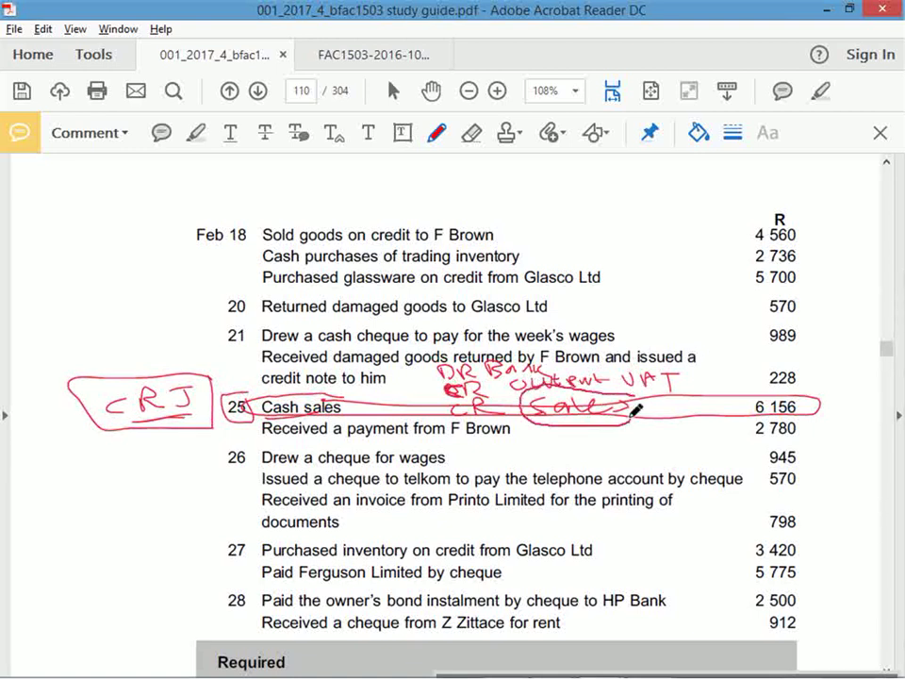
mouse_move(808, 400)
mouse_down()
mouse_move(683, 398)
mouse_move(809, 403)
mouse_move(836, 372)
mouse_move(863, 376)
mouse_move(854, 384)
mouse_move(869, 410)
mouse_up()
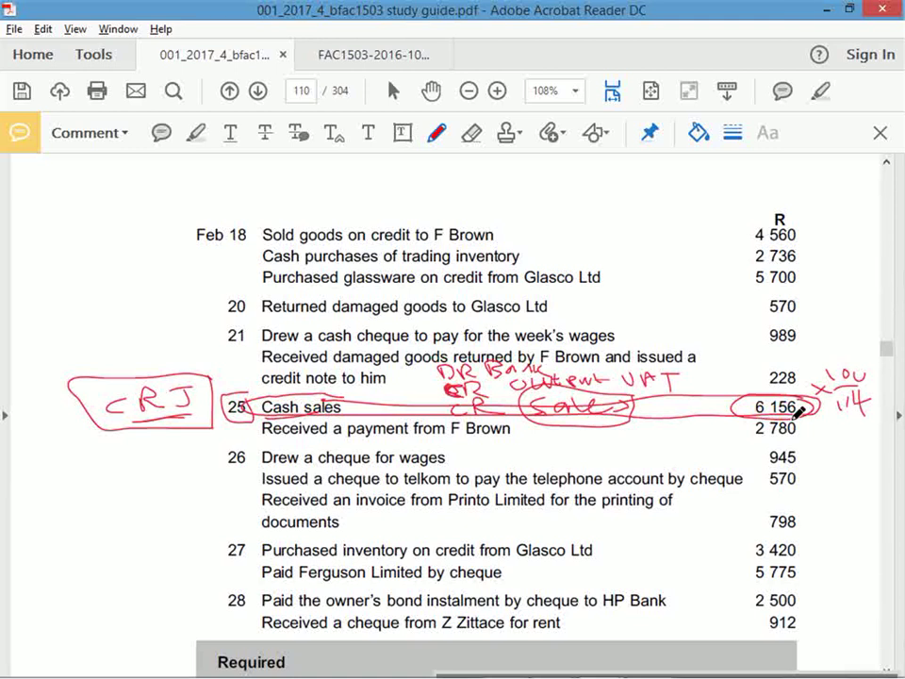
- Underline the CRJ note beside the cash sales transaction and go to the cash receipts journal in the Exercise 2 solution
scroll(637, 495, down, 5)
scroll(603, 453, up, 4)
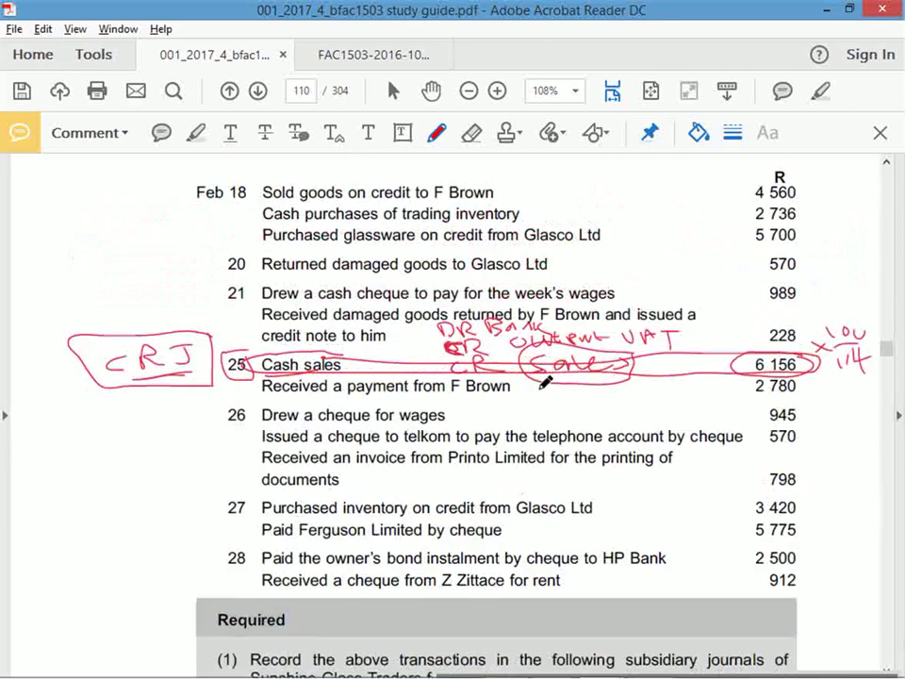
mouse_move(109, 386)
mouse_down()
mouse_move(151, 382)
mouse_move(122, 385)
mouse_up()
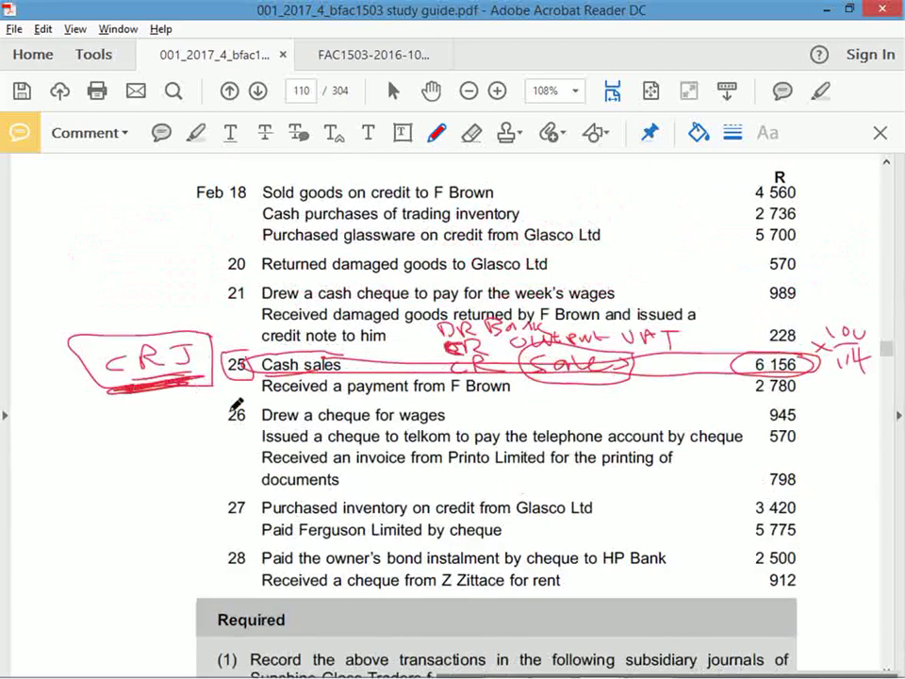
scroll(236, 406, down, 12)
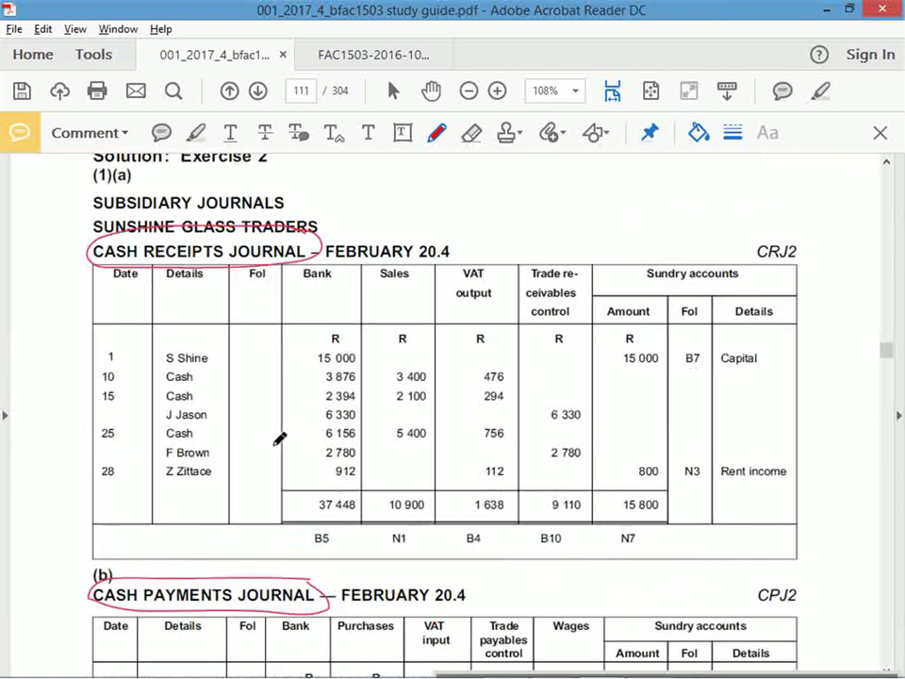
- Circle the 25 February cash sales line in the cash receipts journal: date 25, Cash, 5 400 sales, 756 VAT output and 6 156 bank
mouse_move(117, 427)
mouse_down()
mouse_move(101, 424)
mouse_move(122, 432)
mouse_up()
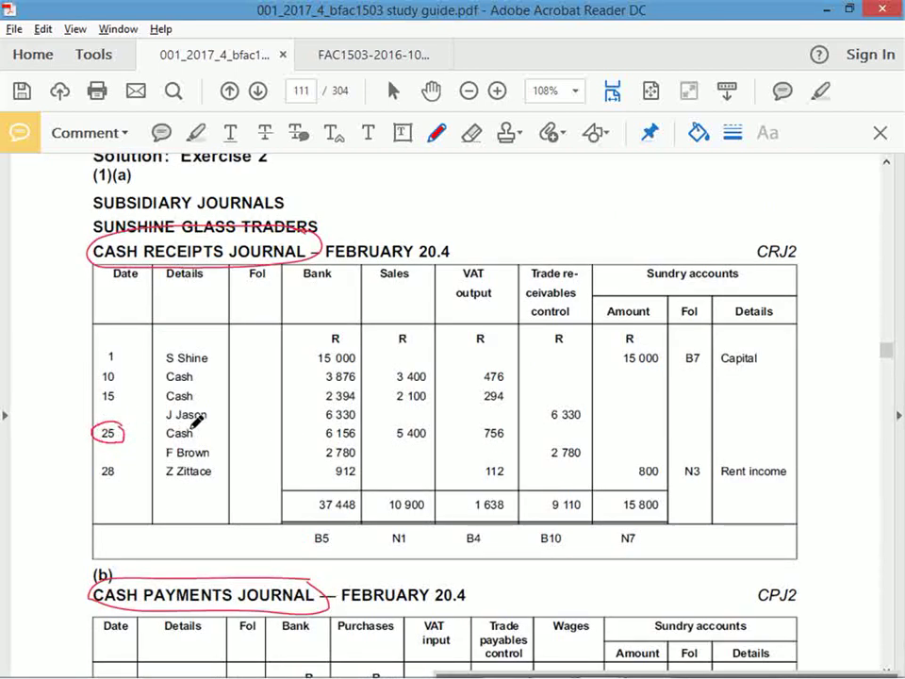
mouse_move(196, 422)
mouse_down()
mouse_move(162, 437)
mouse_move(205, 426)
mouse_up()
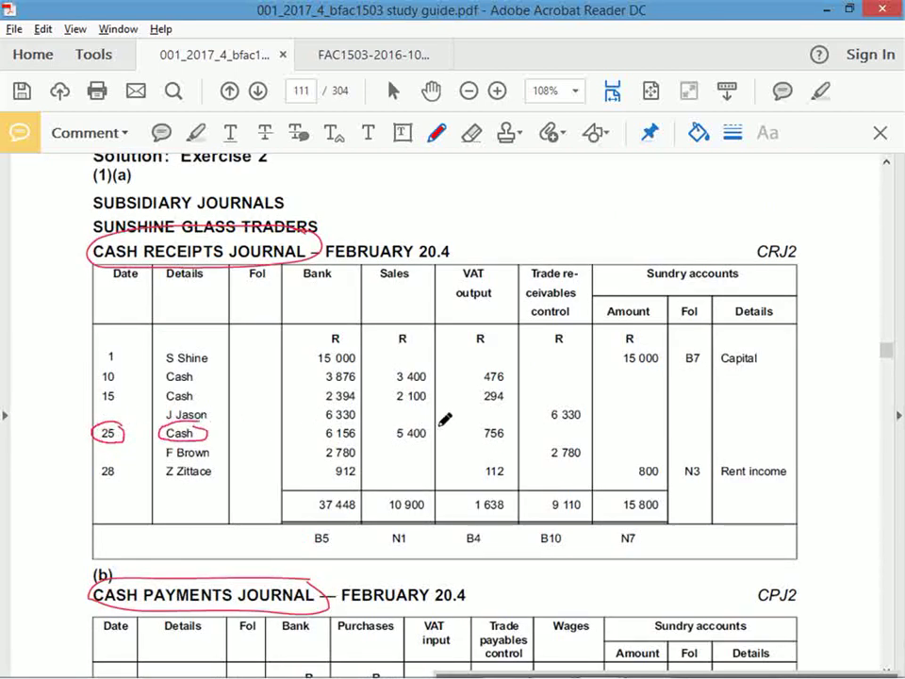
mouse_move(440, 427)
mouse_down()
mouse_move(422, 424)
mouse_move(436, 426)
mouse_up()
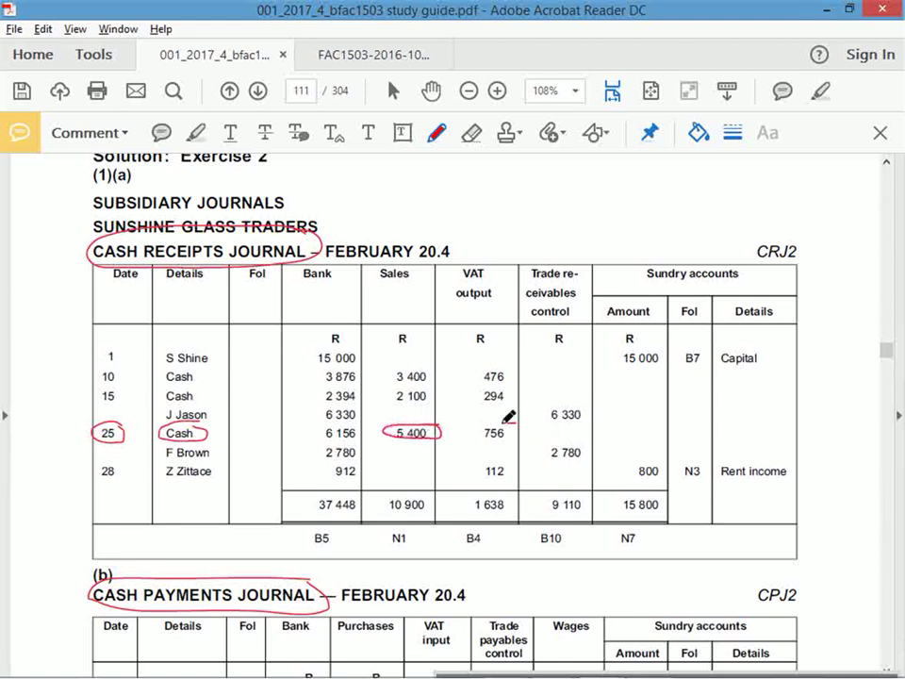
drag(509, 422, 527, 430)
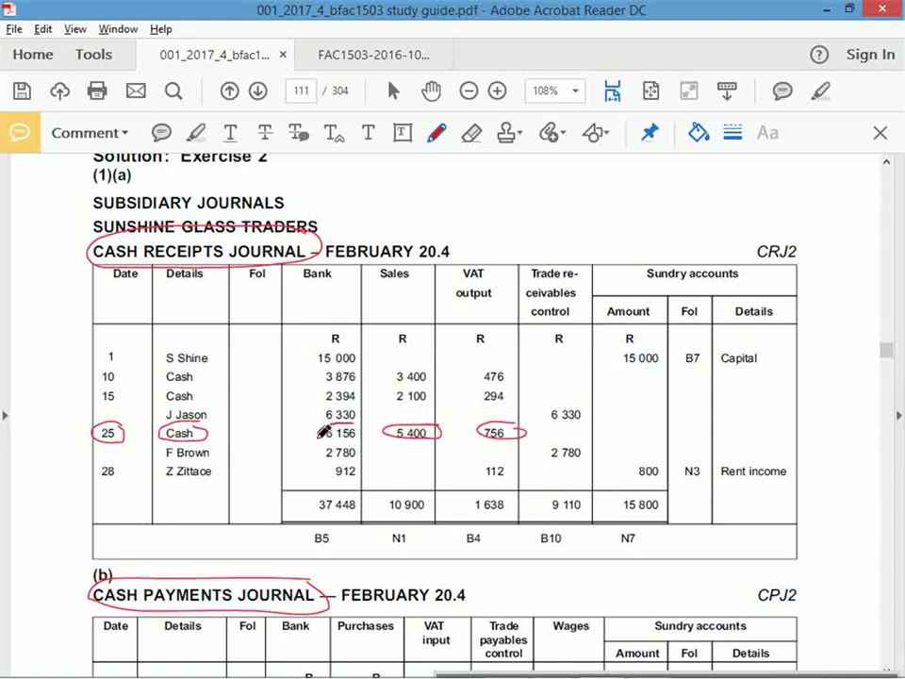
drag(324, 431, 332, 424)
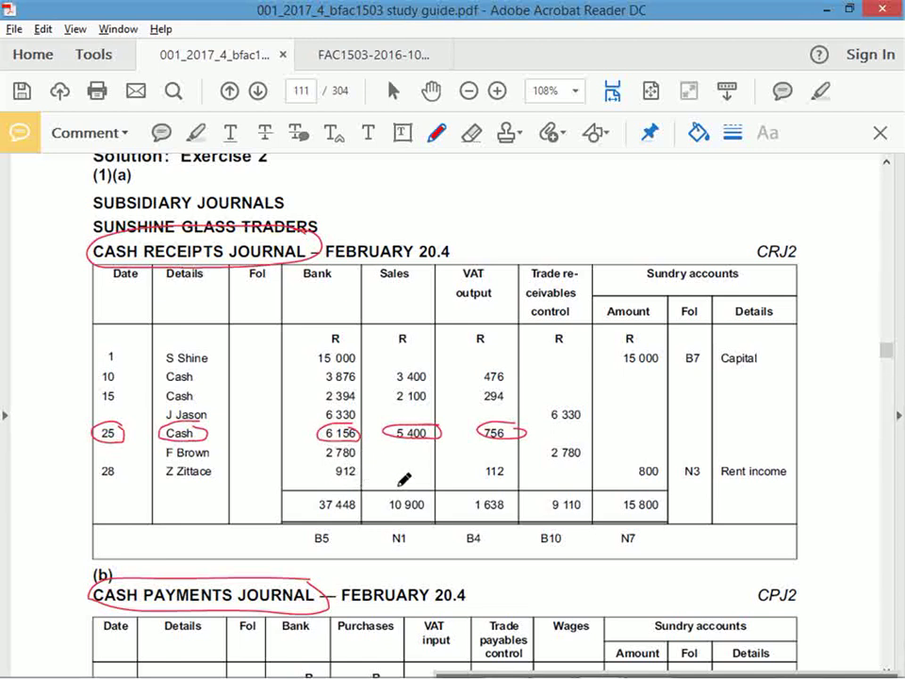
- Switch to the Excel journals and highlight the general journal entries, singling out the transaction 21 packing material, input VAT and creditors lines
key(alt+Tab)
scroll(745, 589, right, 5)
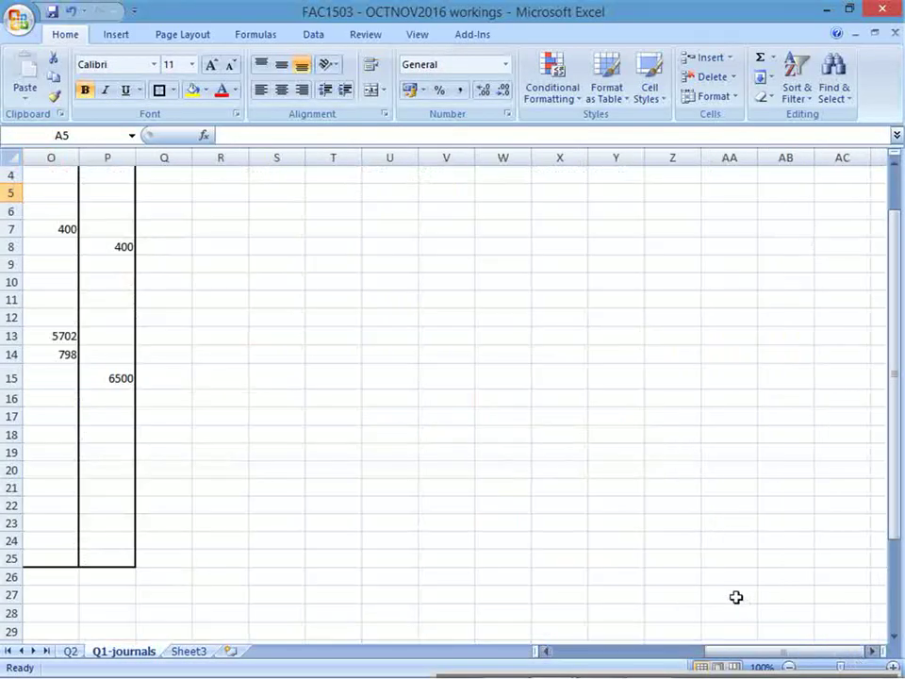
drag(745, 663, 693, 663)
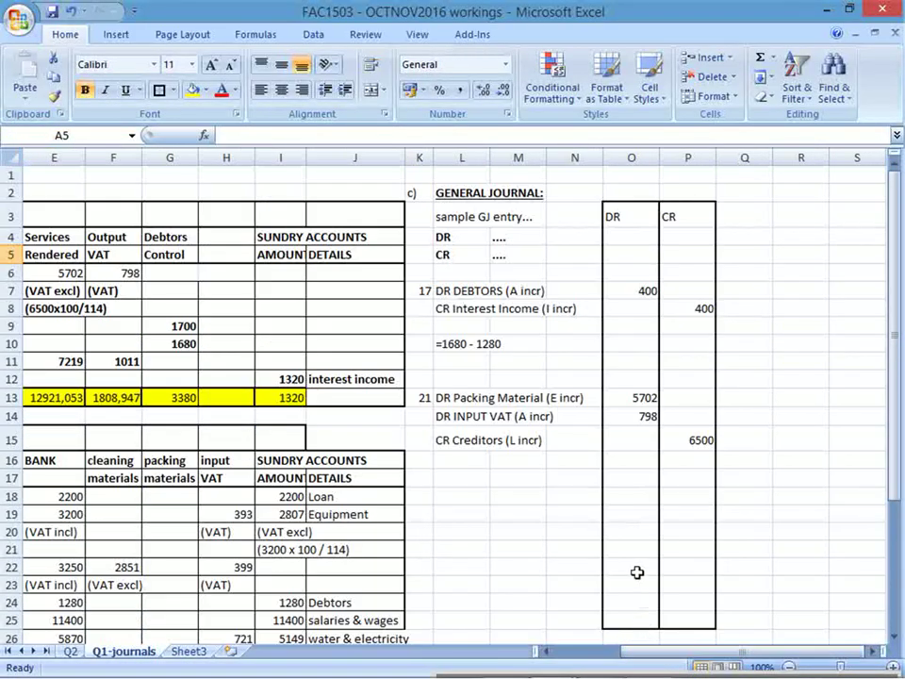
drag(441, 289, 690, 444)
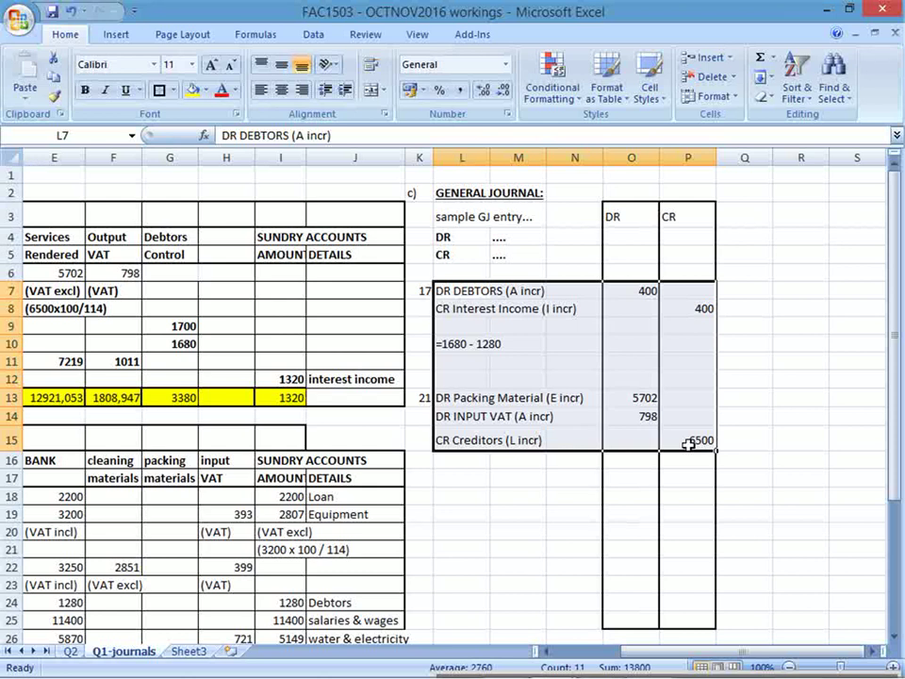
drag(420, 397, 663, 430)
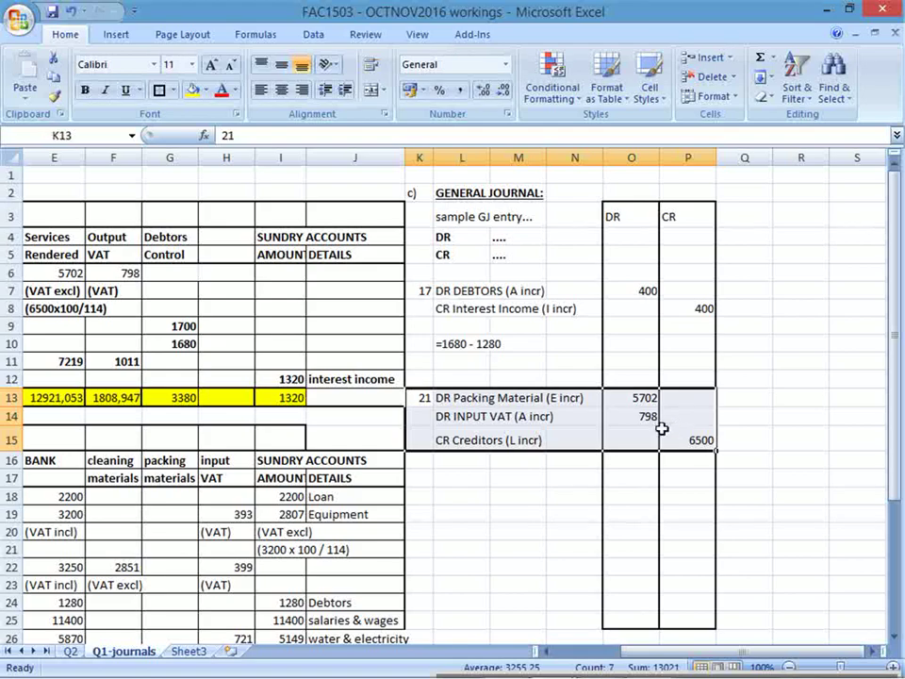
- Return to the transactions in the FAC1503 exam PDF and delete the old handwritten markings over them
key(alt+Tab)
click(373, 55)
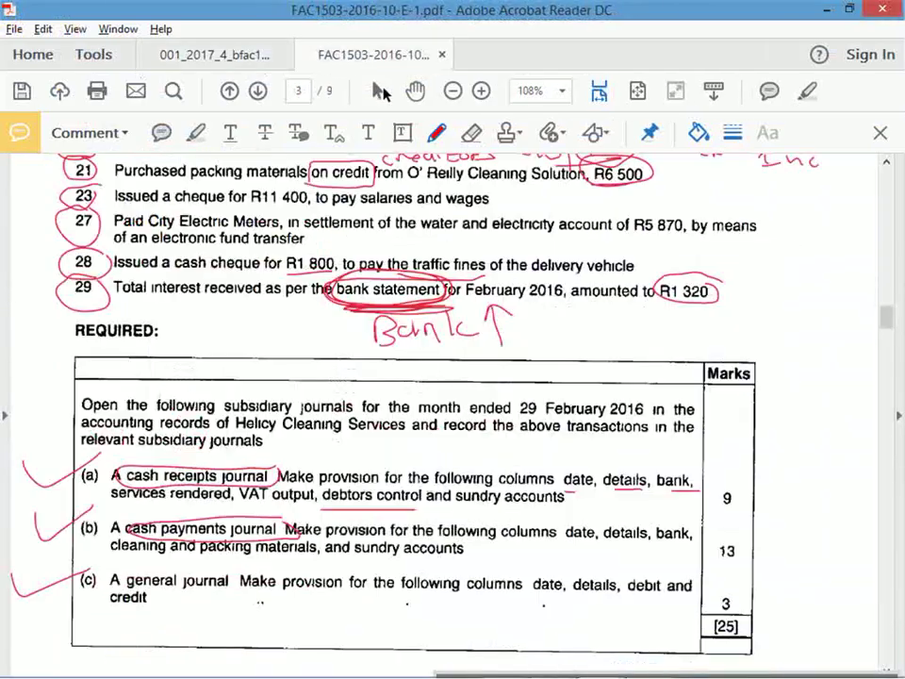
scroll(264, 236, up, 3)
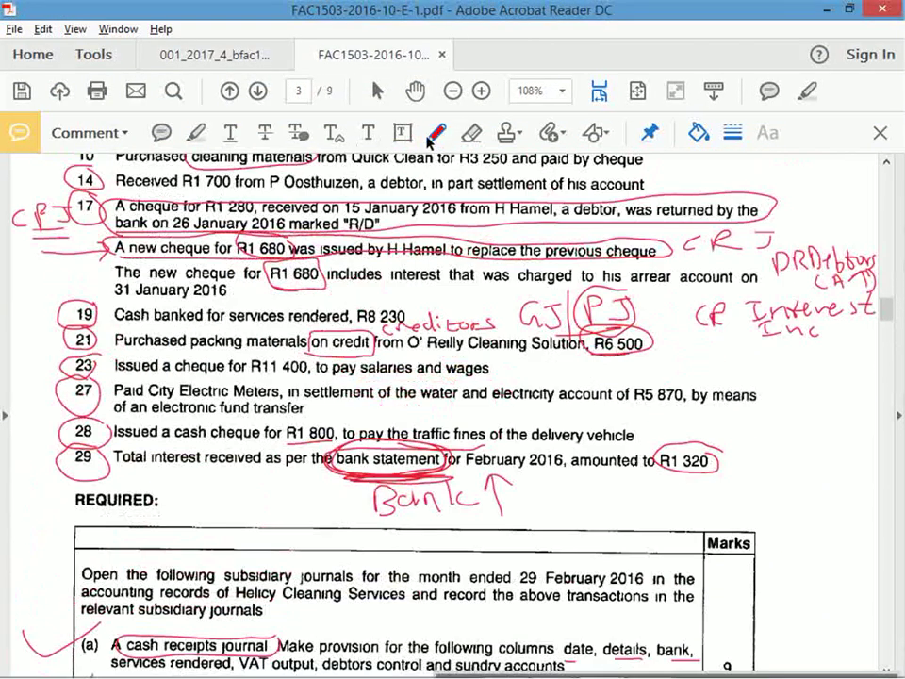
click(265, 132)
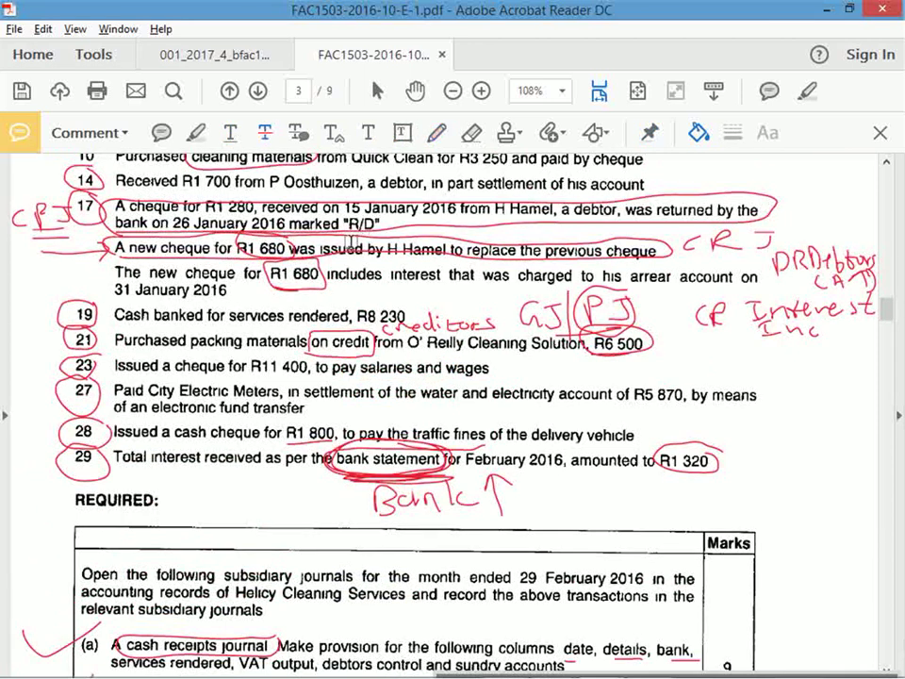
key(Escape)
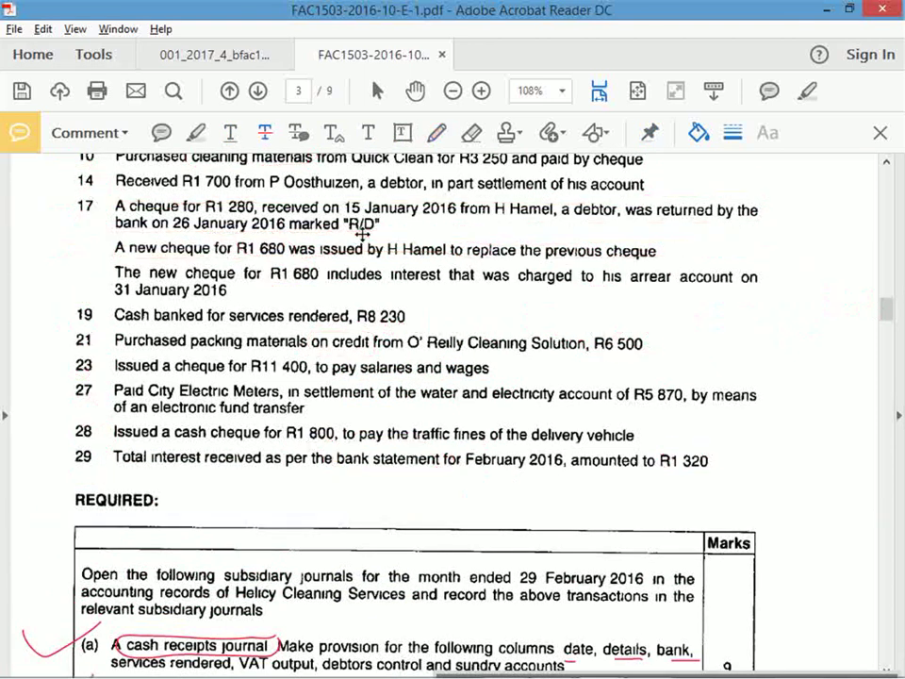
- Circle transaction number 21, box "on credit" and write "creditors (L ↑)" with an arrow leading from the box
click(436, 132)
mouse_move(94, 331)
mouse_down()
mouse_move(71, 349)
mouse_move(99, 327)
mouse_up()
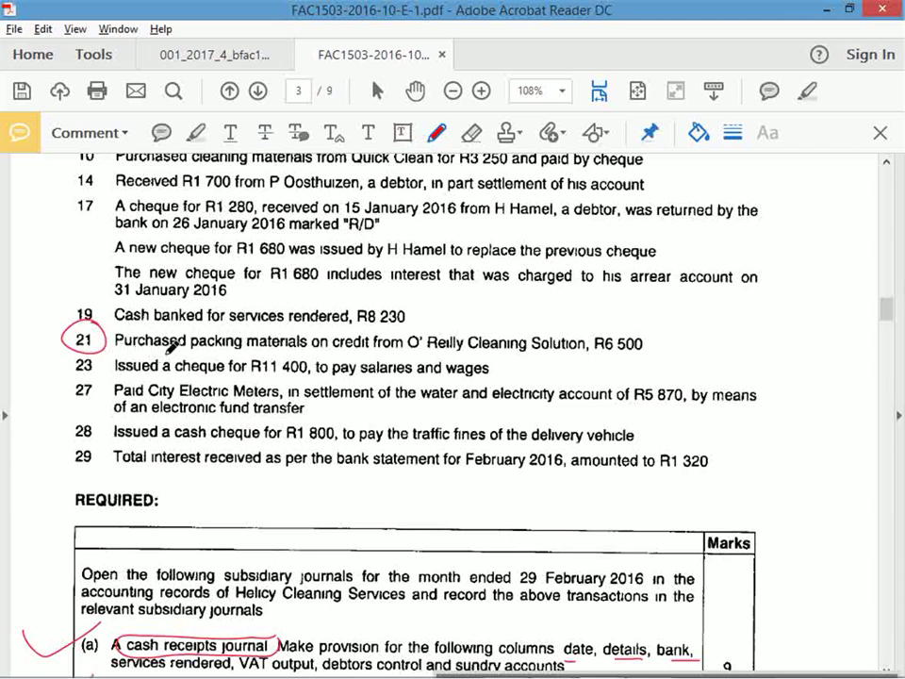
mouse_move(319, 345)
mouse_down()
mouse_move(380, 343)
mouse_move(364, 360)
mouse_move(405, 326)
mouse_move(485, 308)
mouse_move(570, 308)
mouse_move(589, 319)
mouse_up()
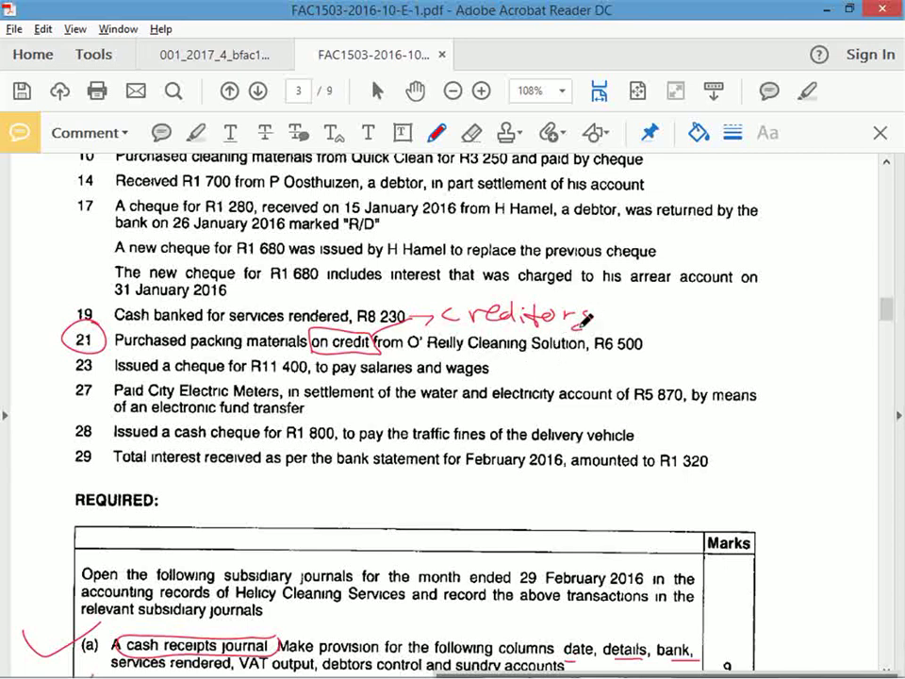
mouse_move(616, 303)
mouse_down()
mouse_move(612, 326)
mouse_move(676, 300)
mouse_move(706, 330)
mouse_up()
right_click(702, 334)
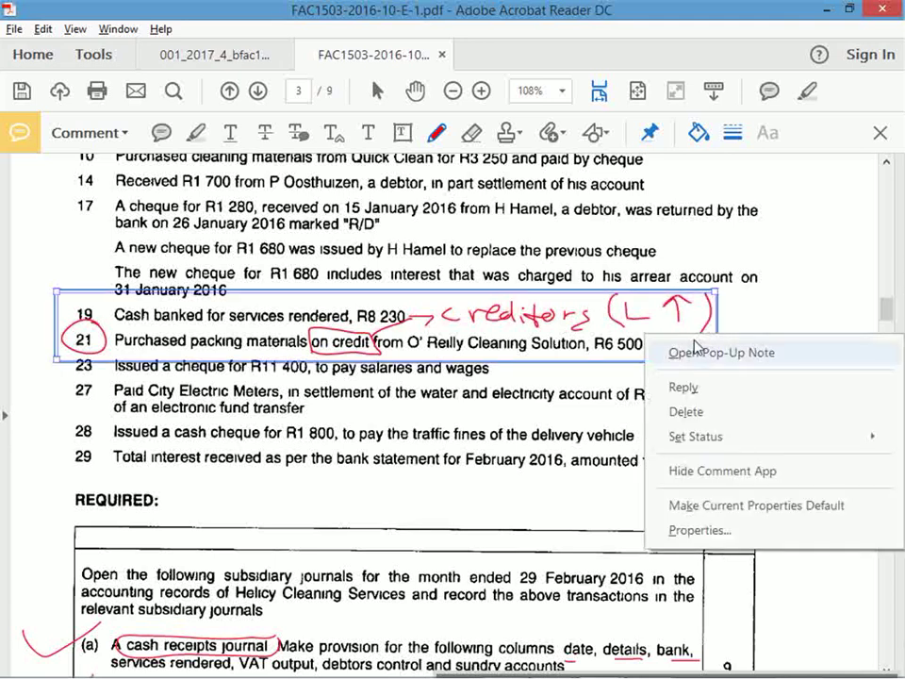
key(Escape)
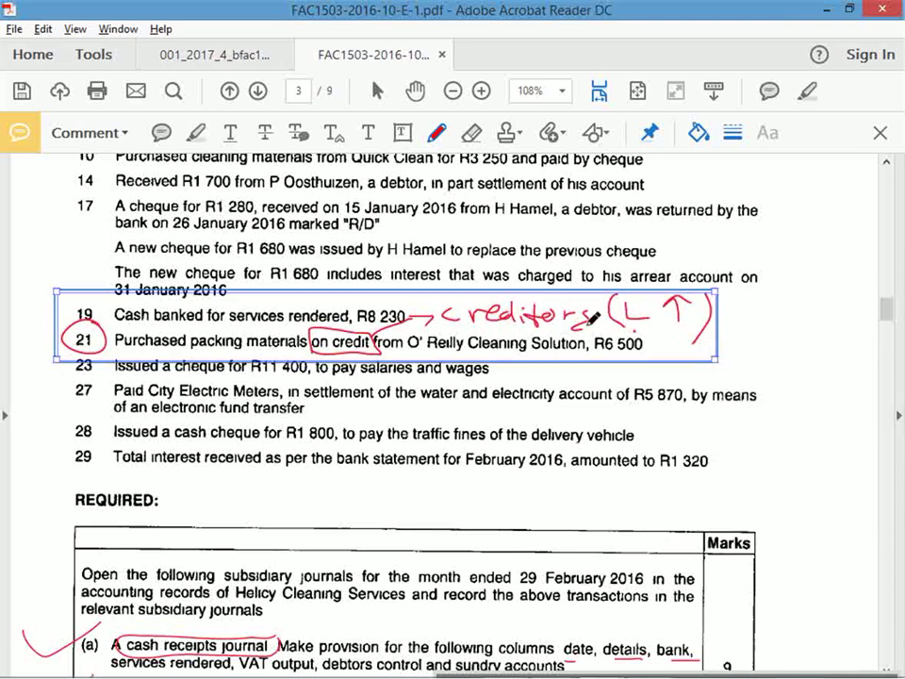
- Sketch a T-account headed "L" with a plus on its credit side, and delete the pen markings around transaction 21
click(748, 318)
mouse_move(777, 304)
mouse_down()
mouse_move(824, 302)
mouse_move(803, 335)
mouse_up()
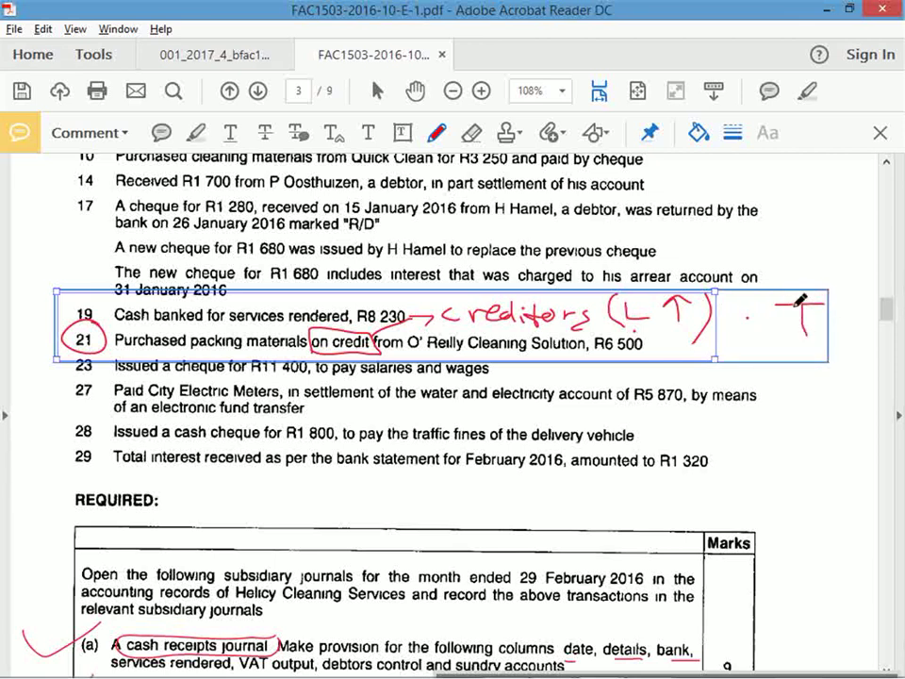
drag(793, 268, 817, 284)
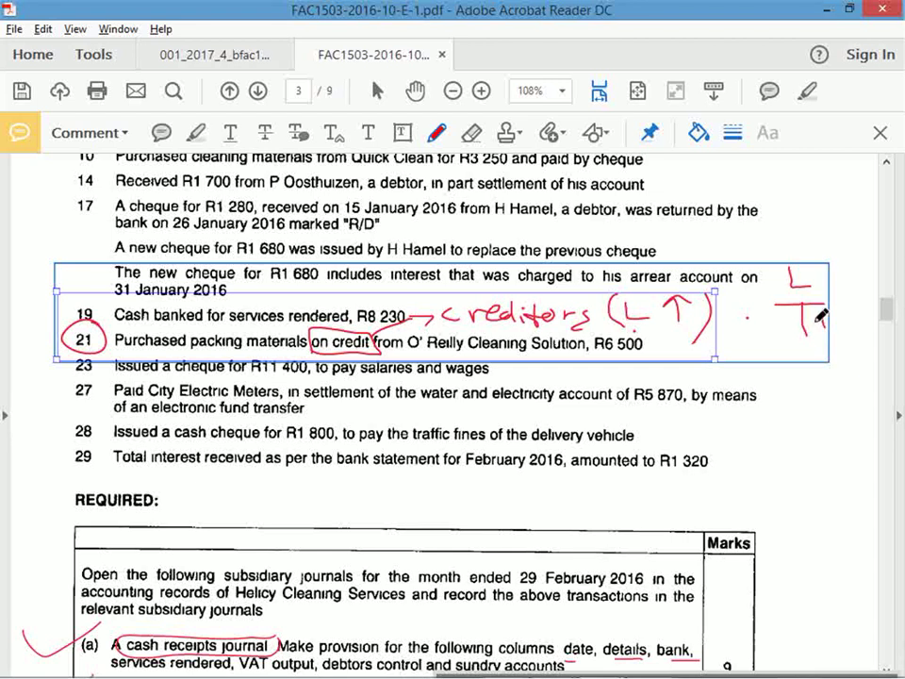
drag(825, 314, 824, 328)
drag(817, 321, 832, 320)
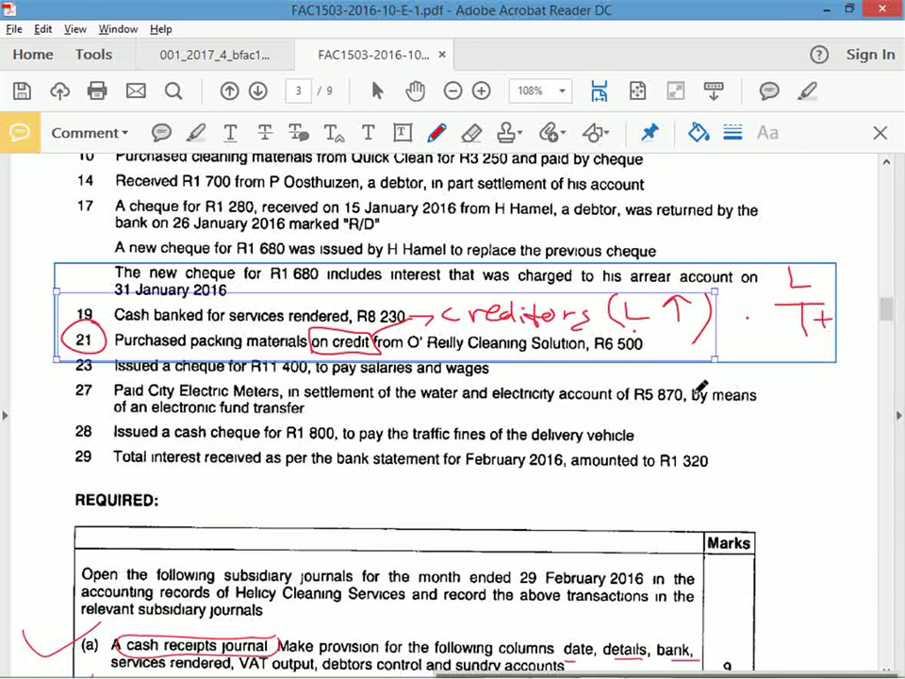
key(Delete)
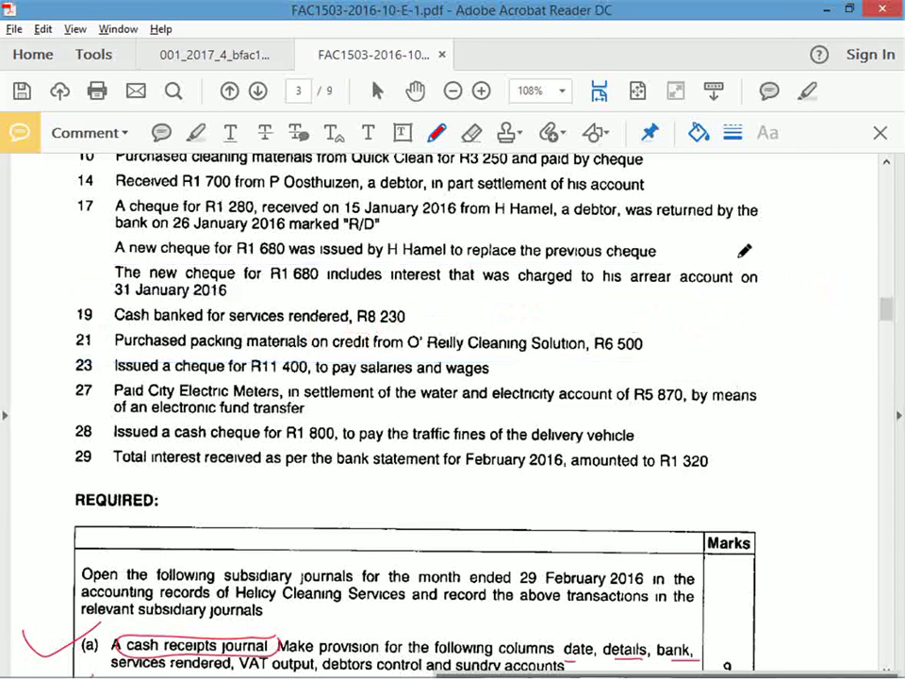
- Circle "packing materials" in transaction 21 and highlight the matching packing material, input VAT and creditors lines in the Excel general journal
mouse_move(311, 329)
mouse_down()
mouse_move(274, 324)
mouse_move(203, 337)
mouse_move(264, 353)
mouse_move(312, 332)
mouse_up()
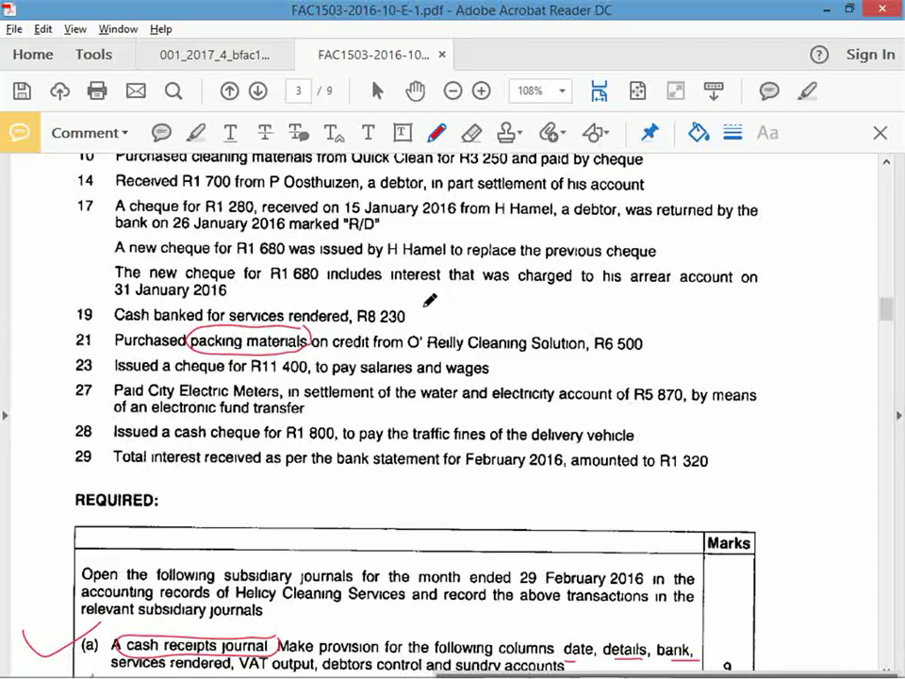
key(alt+Tab)
drag(477, 400, 628, 400)
click(469, 400)
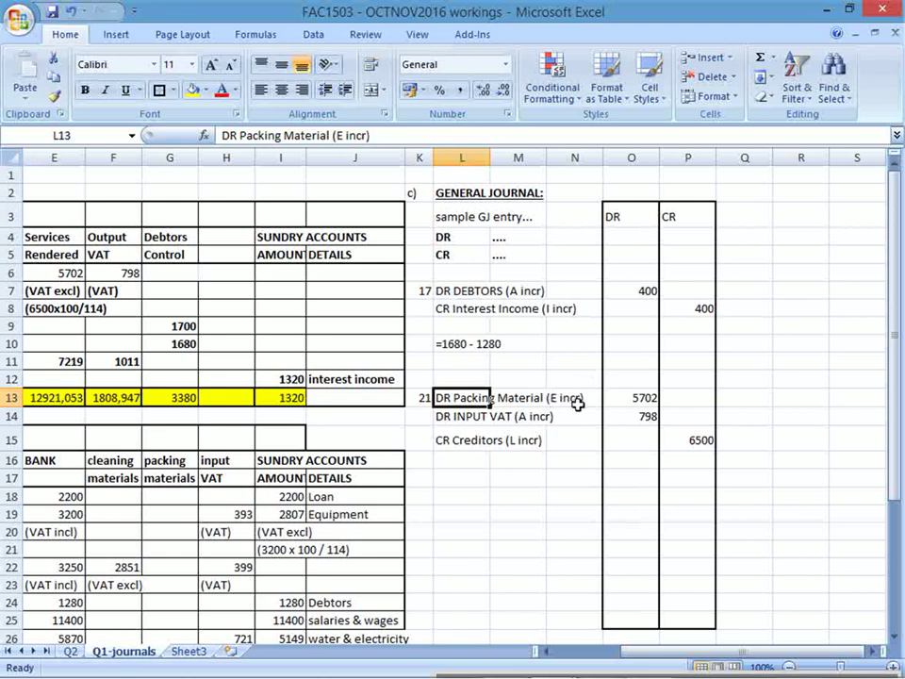
drag(469, 398, 578, 399)
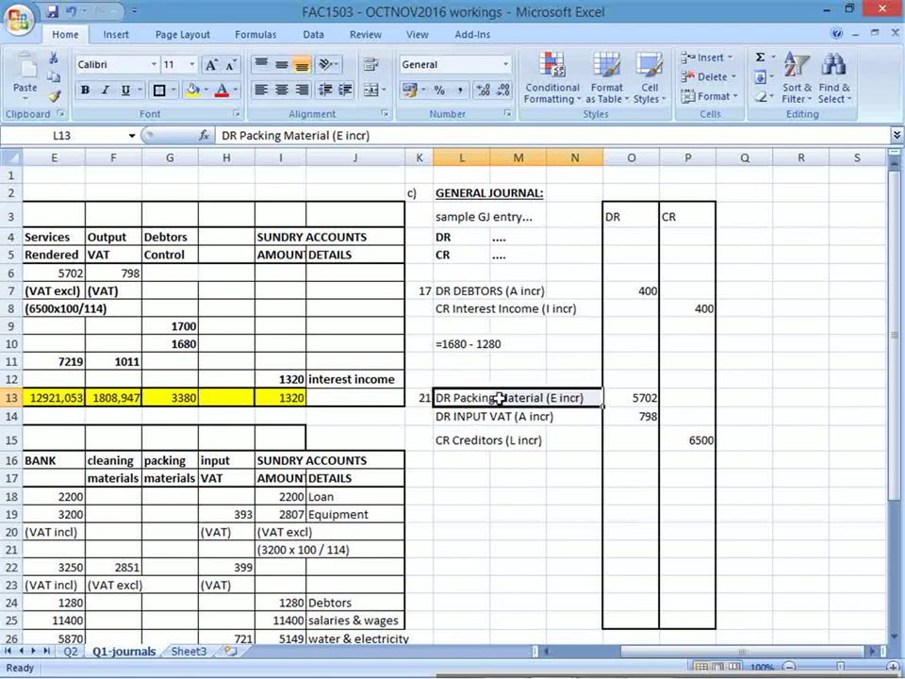
drag(479, 418, 588, 430)
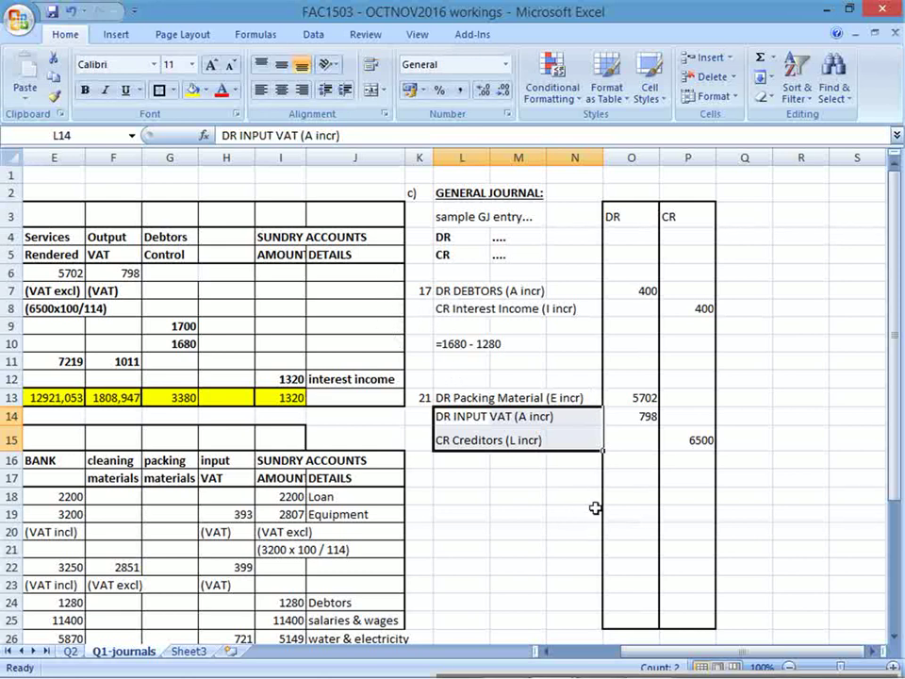
- Save the FAC1503 workings workbook and move the Q1-journals sheet in front of Q2
click(586, 653)
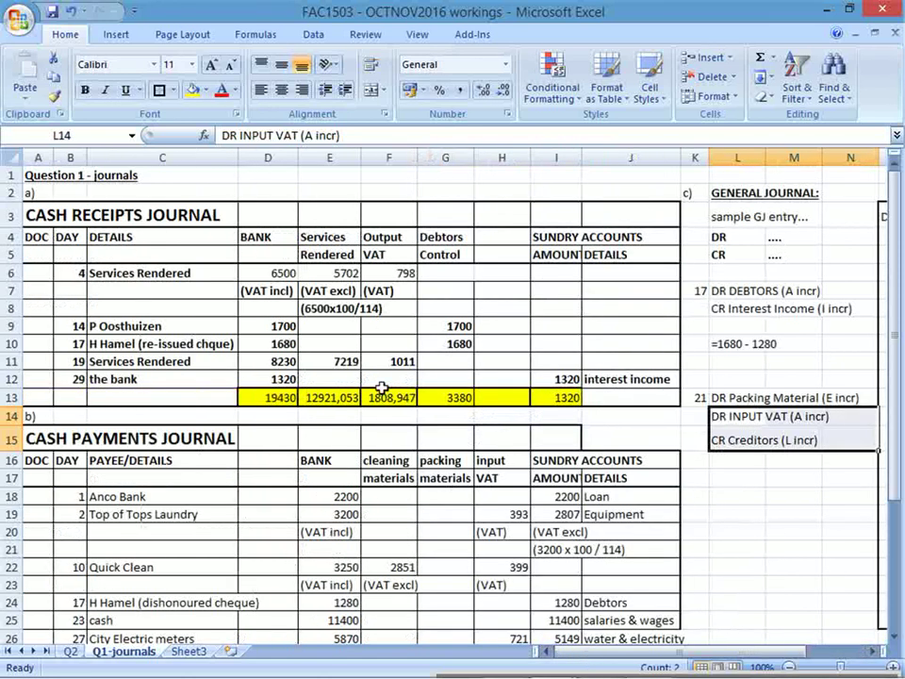
click(52, 12)
drag(122, 651, 71, 651)
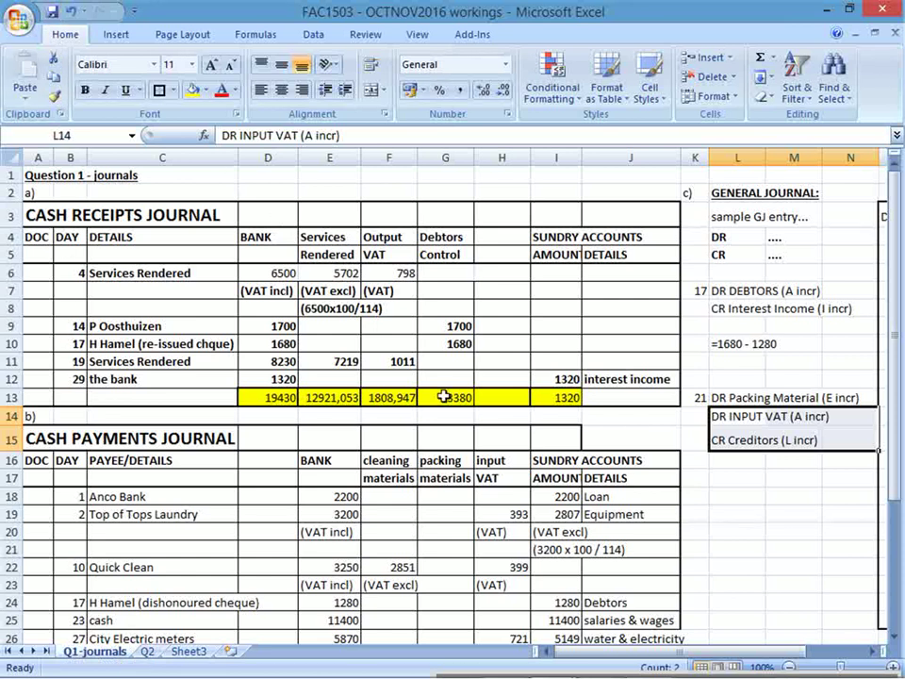
mouse_move(803, 655)
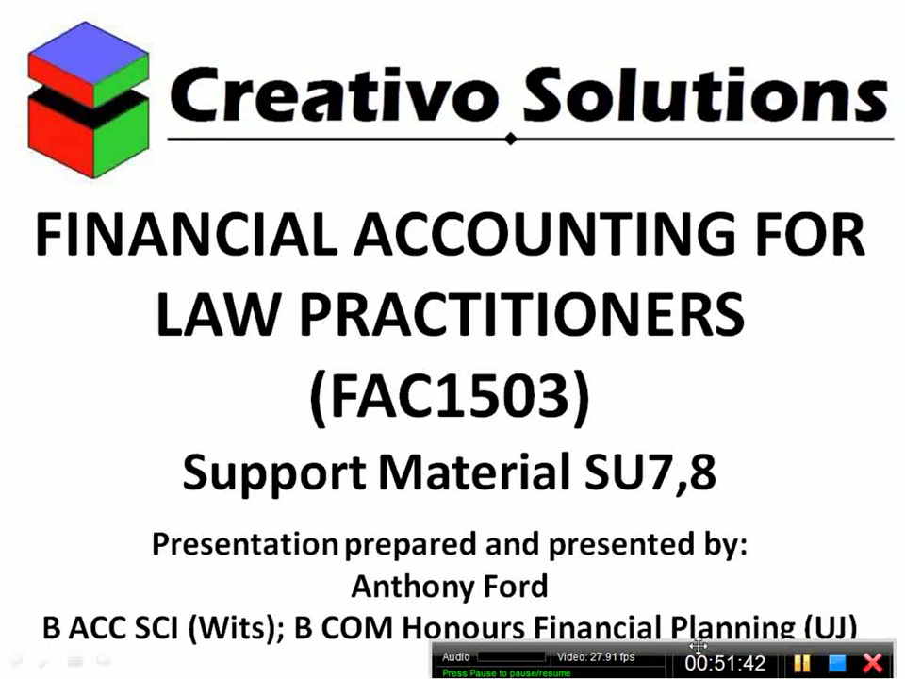
drag(675, 644, 679, 673)
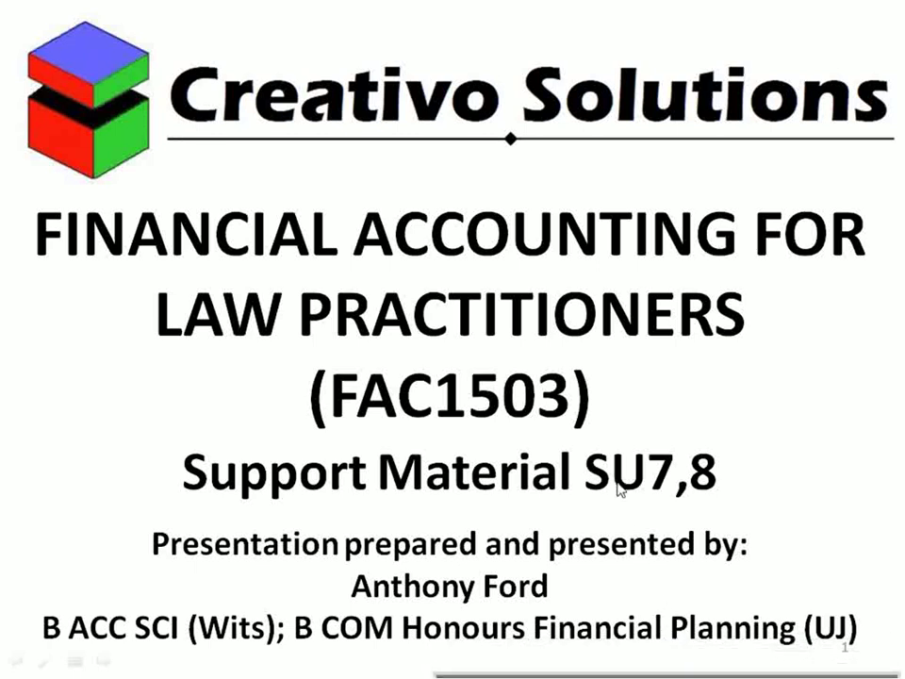